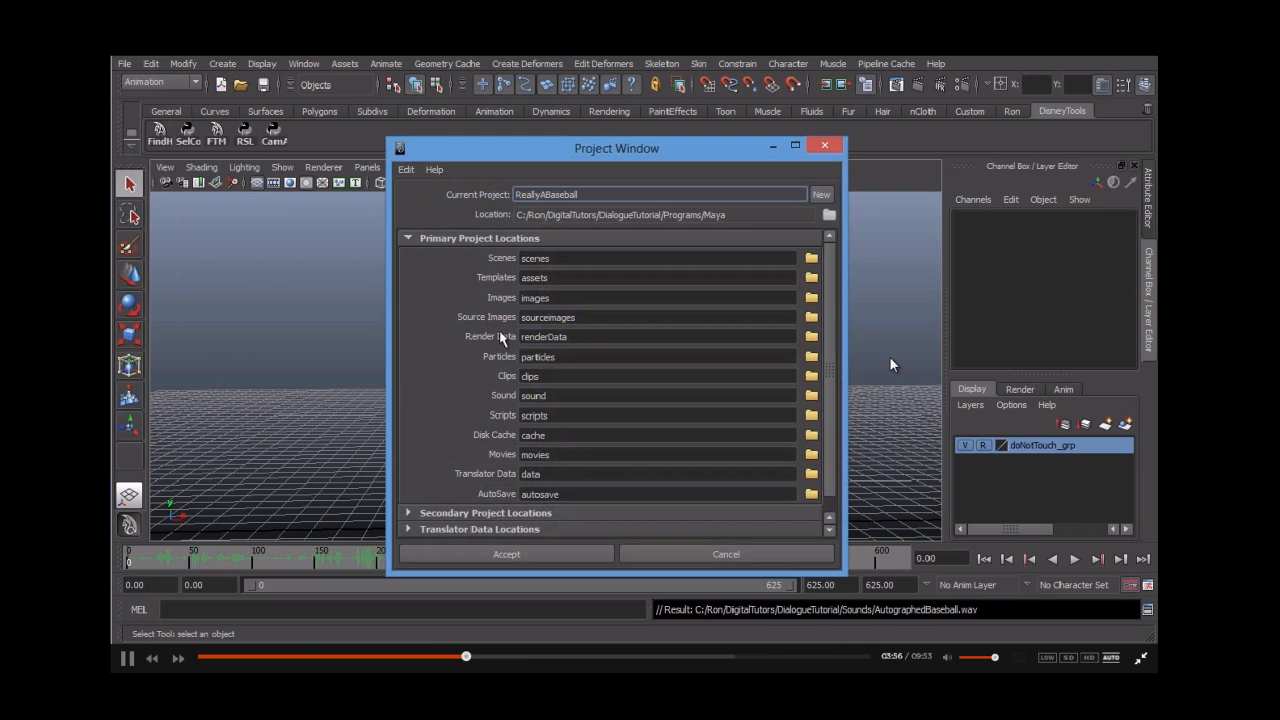
Step: Close the Project Window and briefly play back the AutographedBaseball audio on the timeline
{"action": "left_click", "coordinate": [631, 556]}
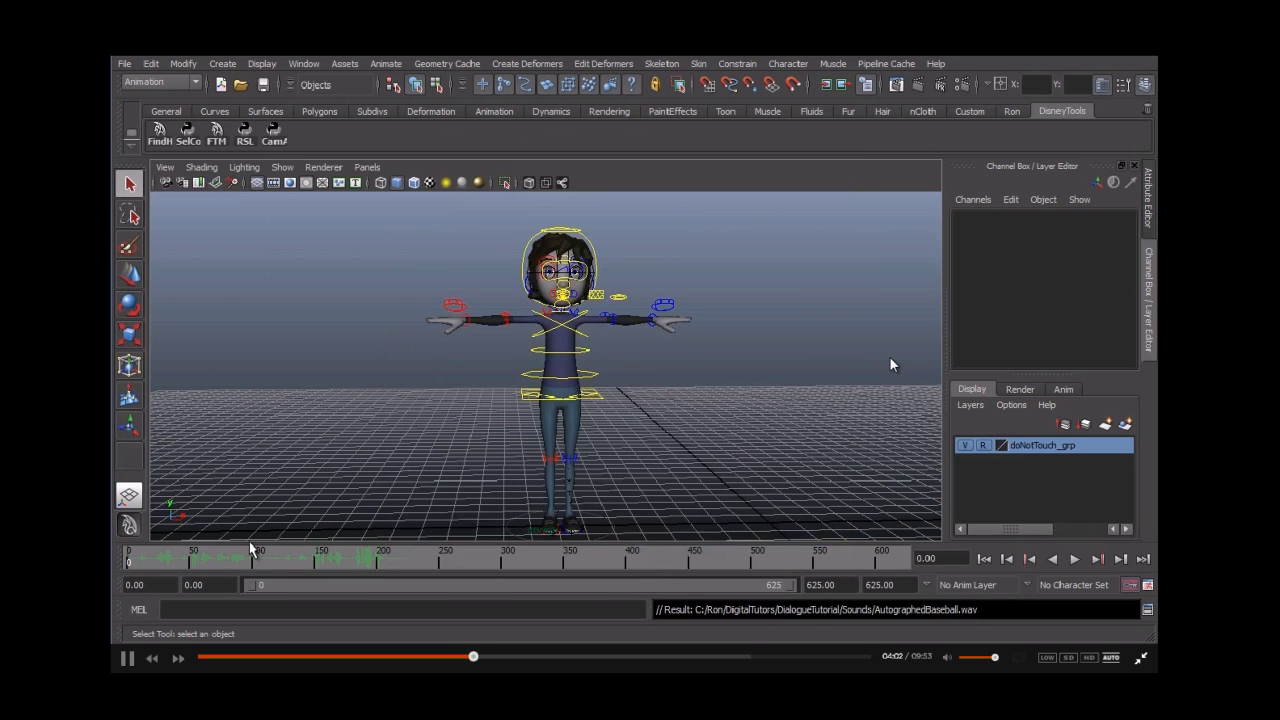
{"action": "key", "text": "alt+v"}
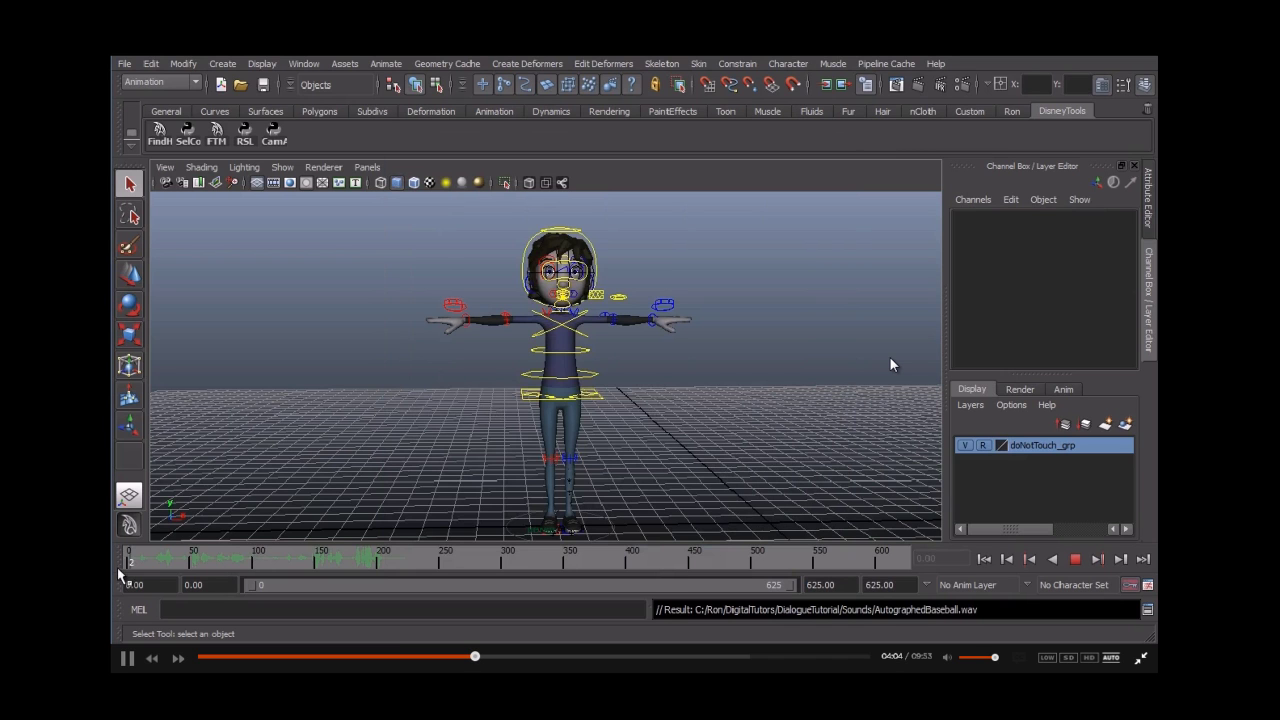
{"action": "key", "text": "Escape"}
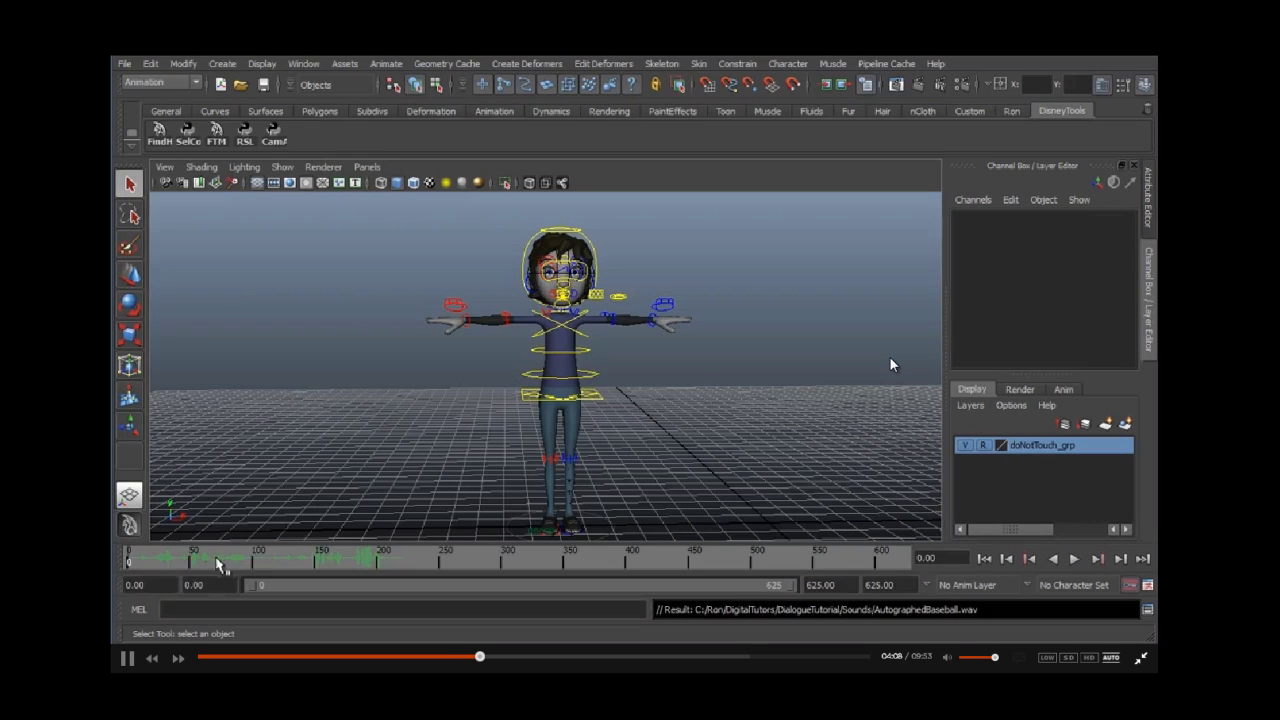
Step: Open the time slider's sound options
{"action": "right_click", "coordinate": [321, 557]}
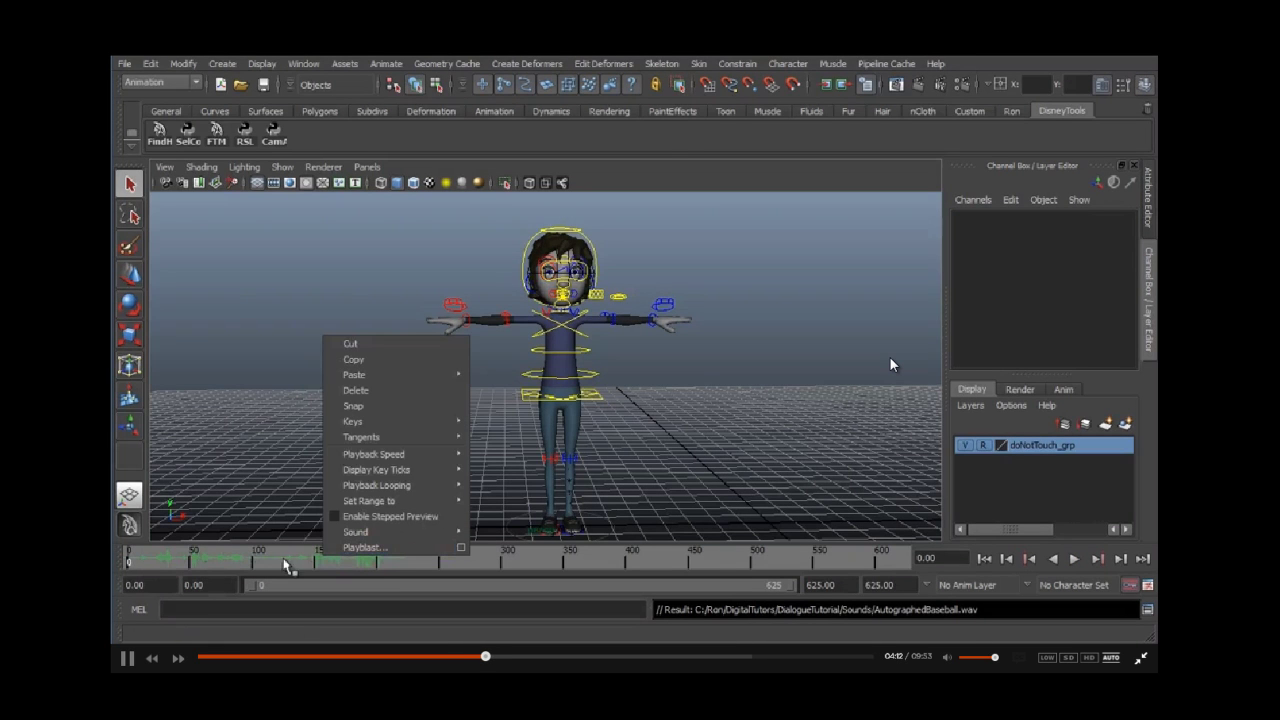
{"action": "mouse_move", "coordinate": [358, 535]}
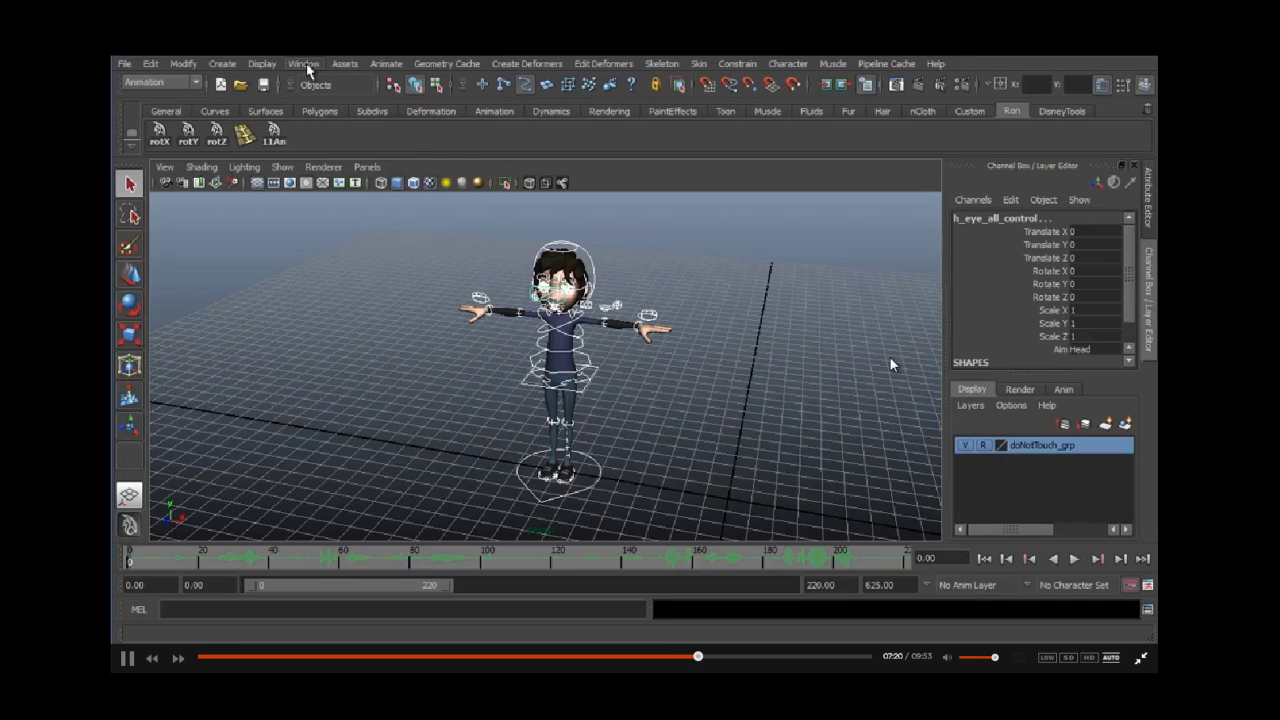
Step: Create a quick select set named AllAnim from the selected character rig controls
{"action": "left_click", "coordinate": [223, 64]}
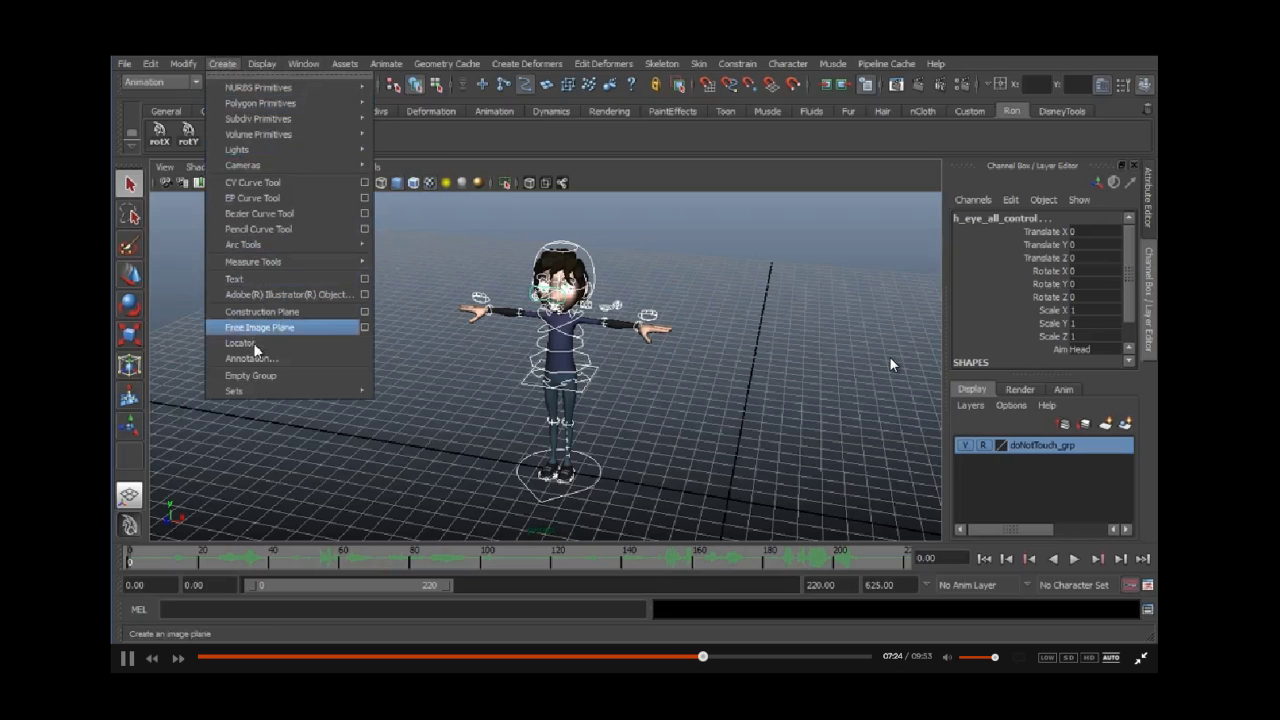
{"action": "mouse_move", "coordinate": [249, 391]}
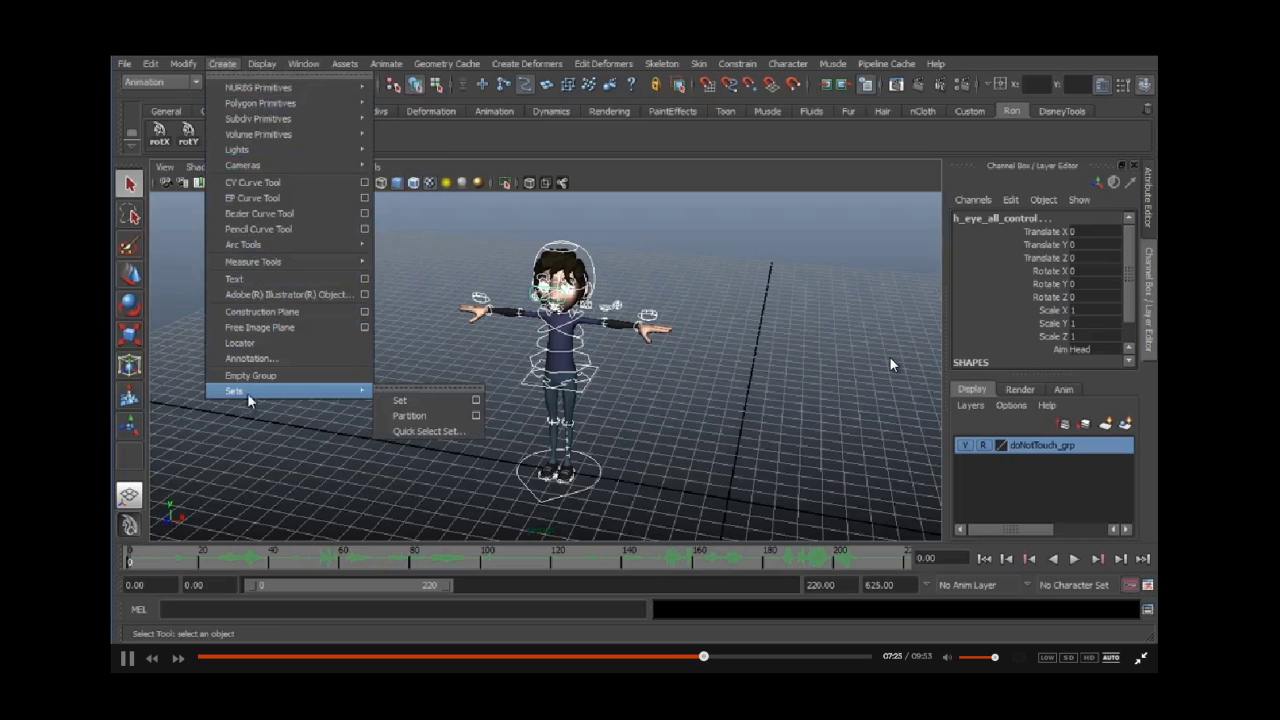
{"action": "left_click", "coordinate": [400, 434]}
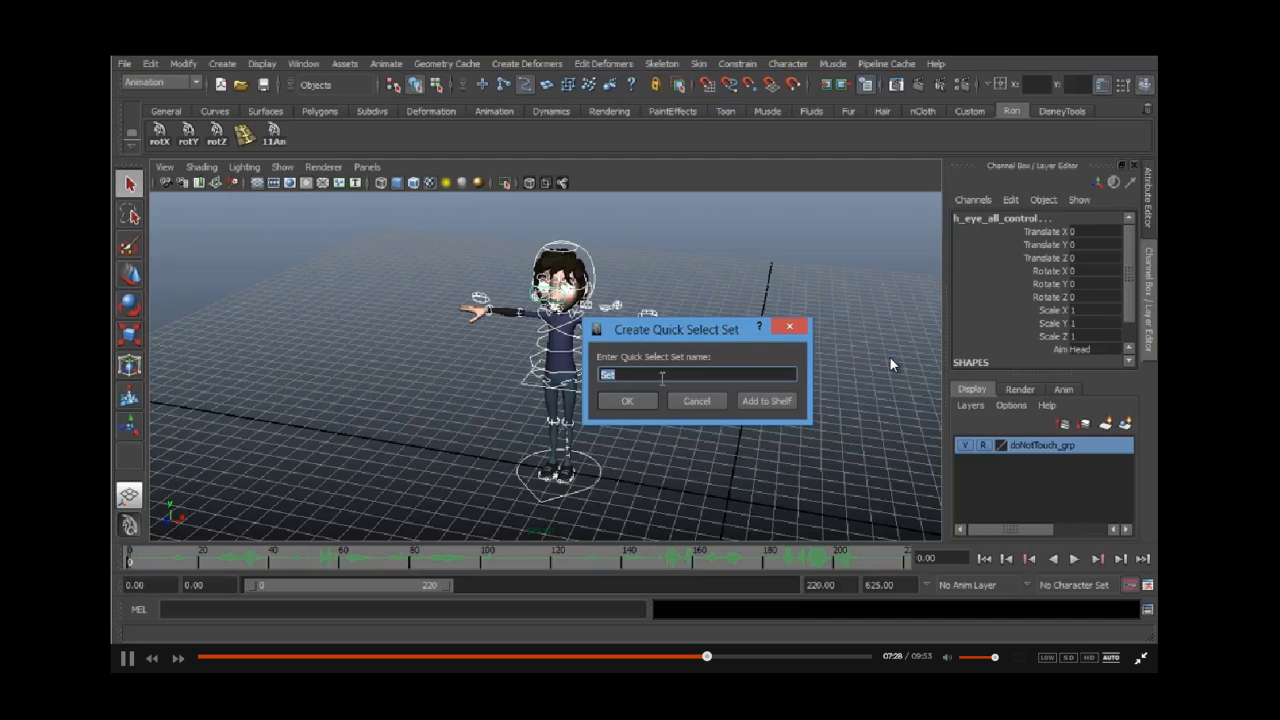
{"action": "type", "text": "11"}
{"action": "left_click", "coordinate": [627, 401]}
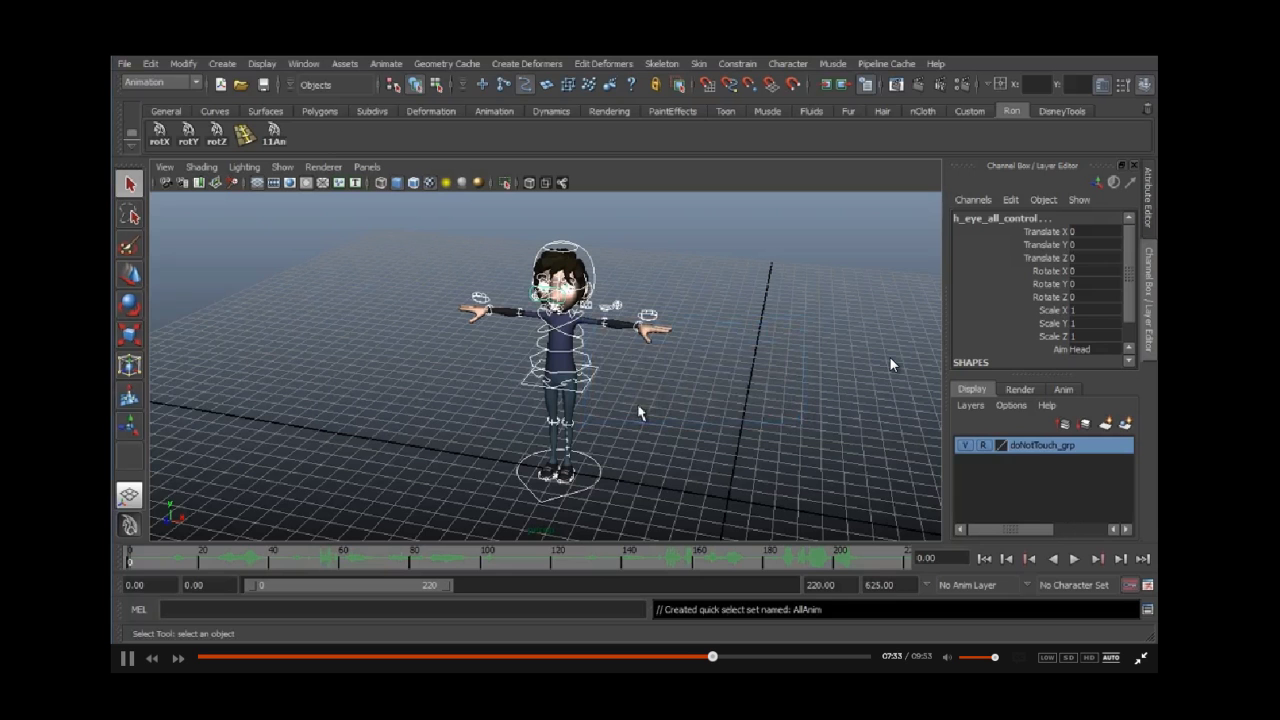
Step: Test the AllAnim quick select set by clearing the selection, reselecting the rig controls through it, and deselecting them
{"action": "left_click", "coordinate": [426, 283]}
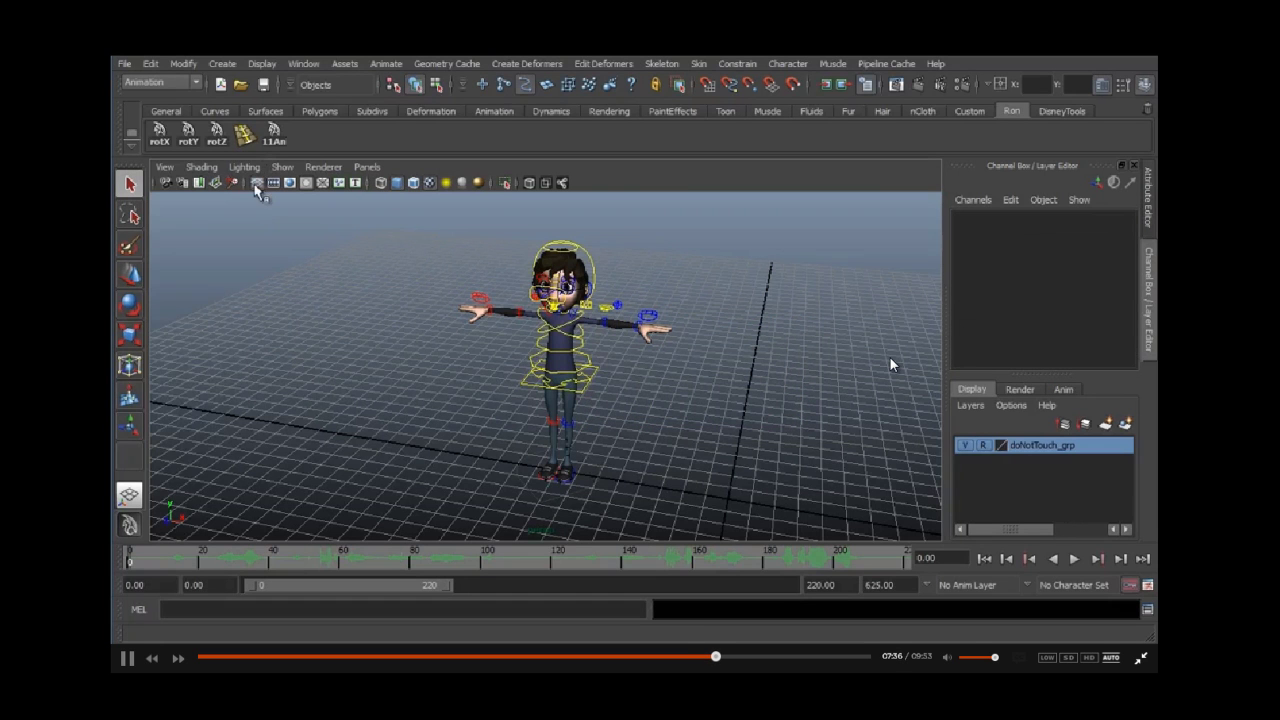
{"action": "left_click", "coordinate": [151, 64]}
{"action": "mouse_move", "coordinate": [290, 391]}
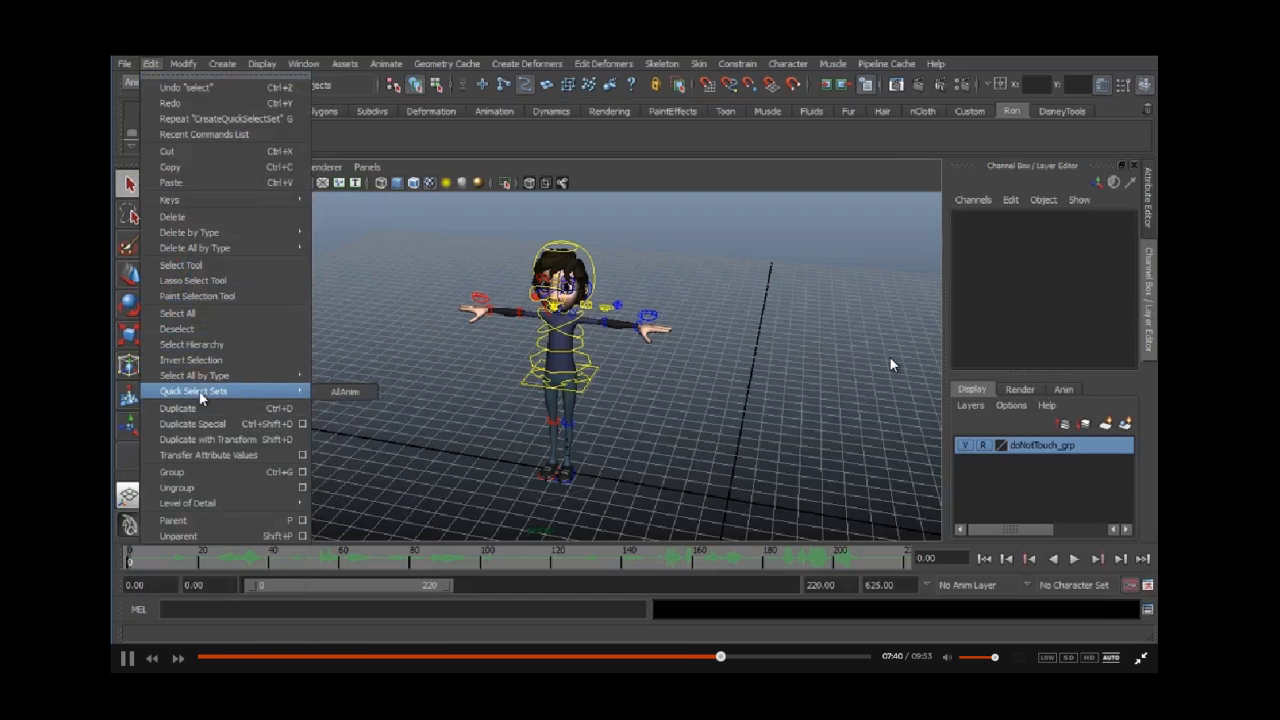
{"action": "left_click", "coordinate": [344, 393]}
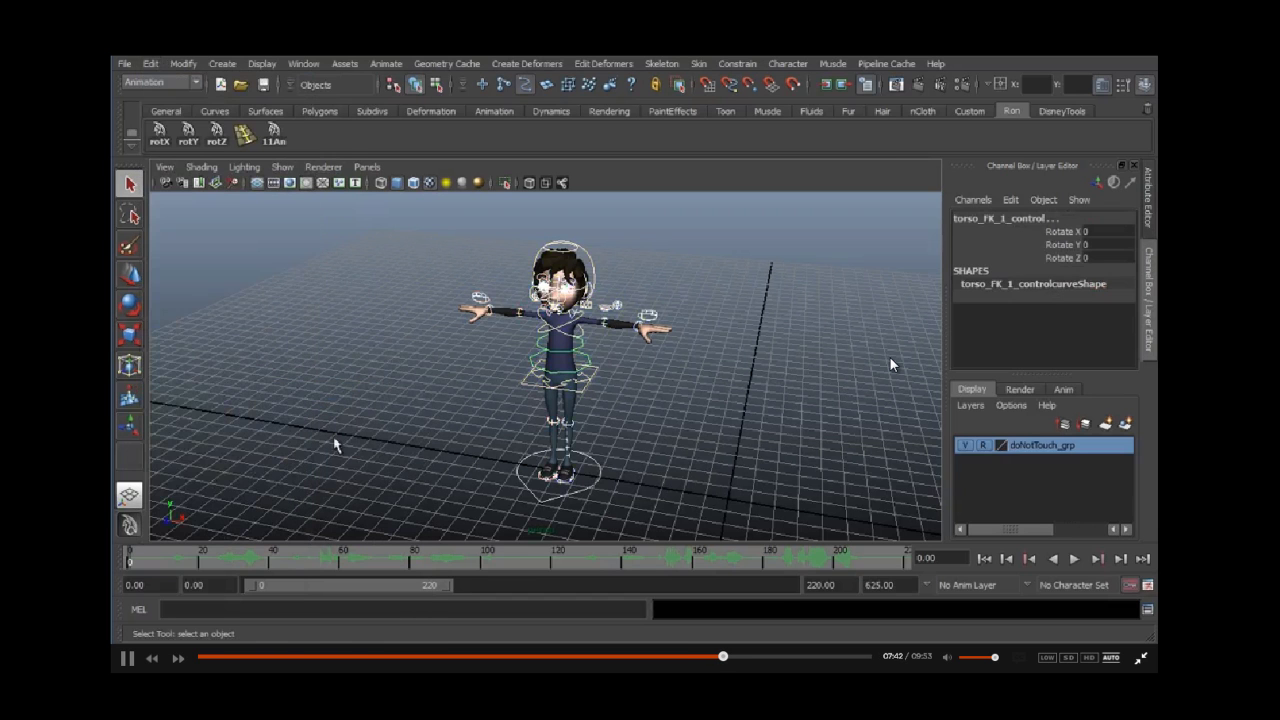
{"action": "left_click_drag", "start_coordinate": [512, 411], "coordinate": [386, 323], "text": "alt"}
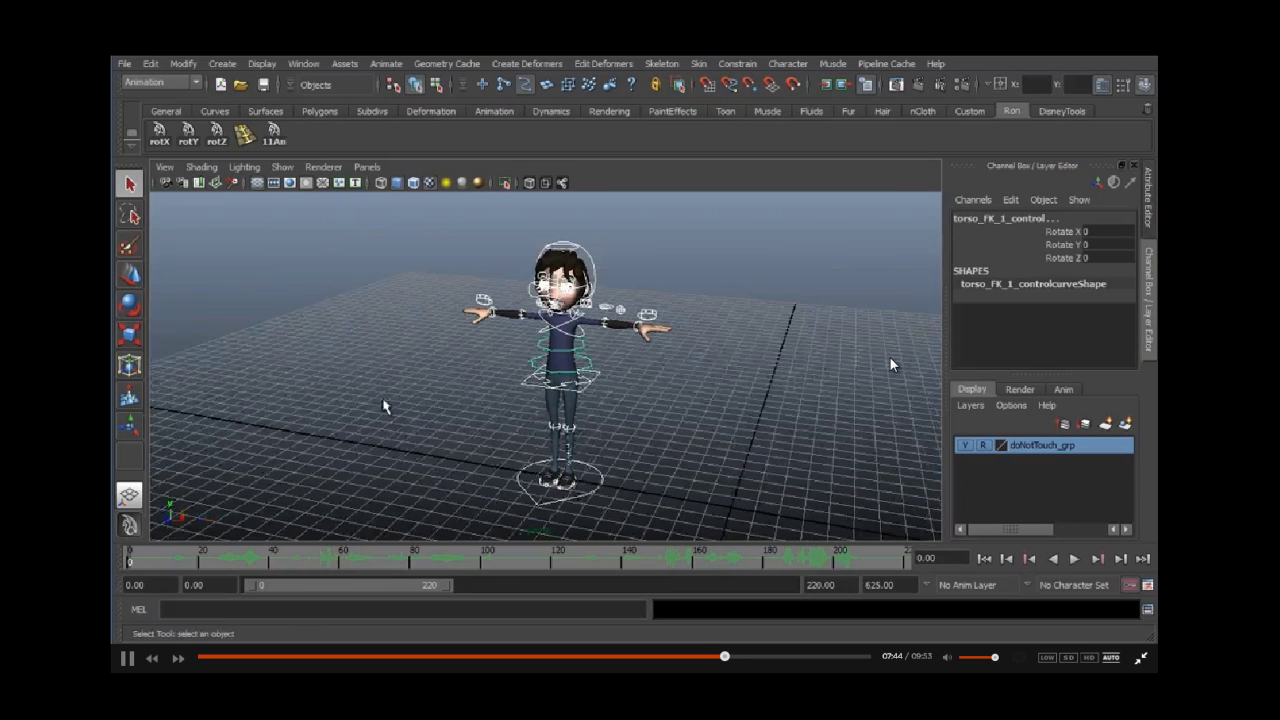
{"action": "left_click", "coordinate": [372, 400]}
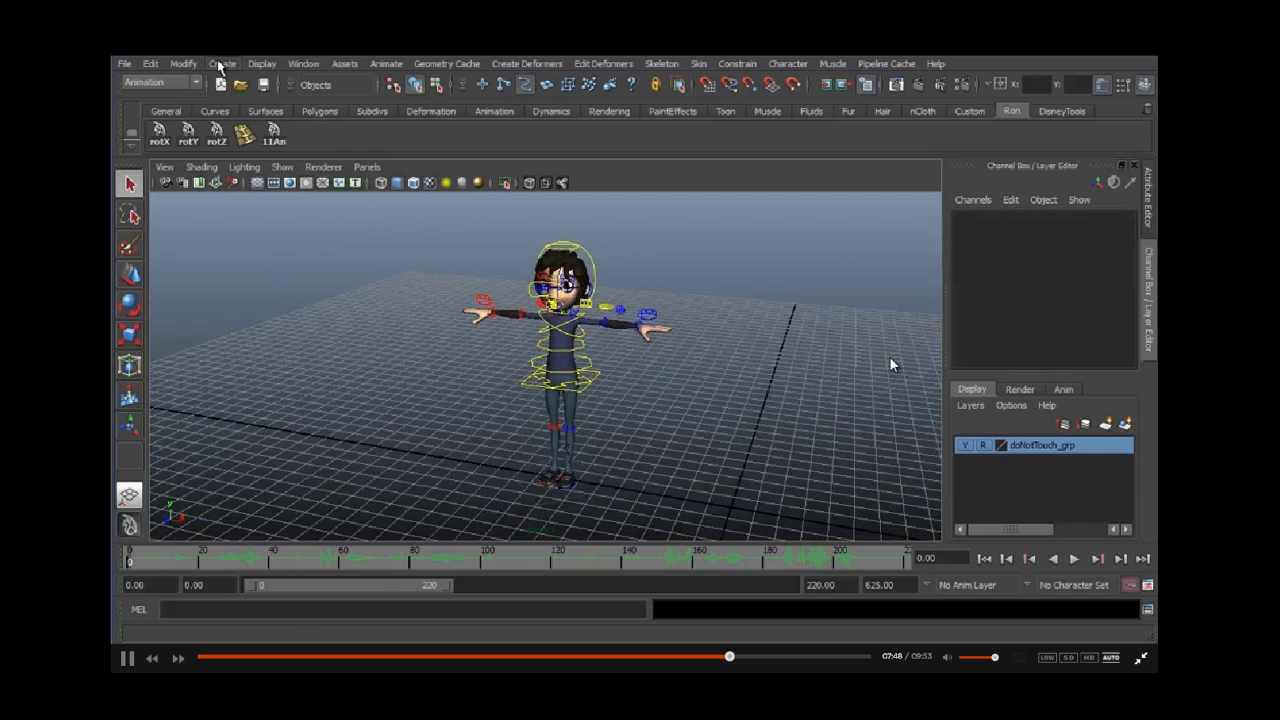
Step: Select all members of the AllAnim set through the Outliner, and minimize the Outliner
{"action": "left_click", "coordinate": [302, 64]}
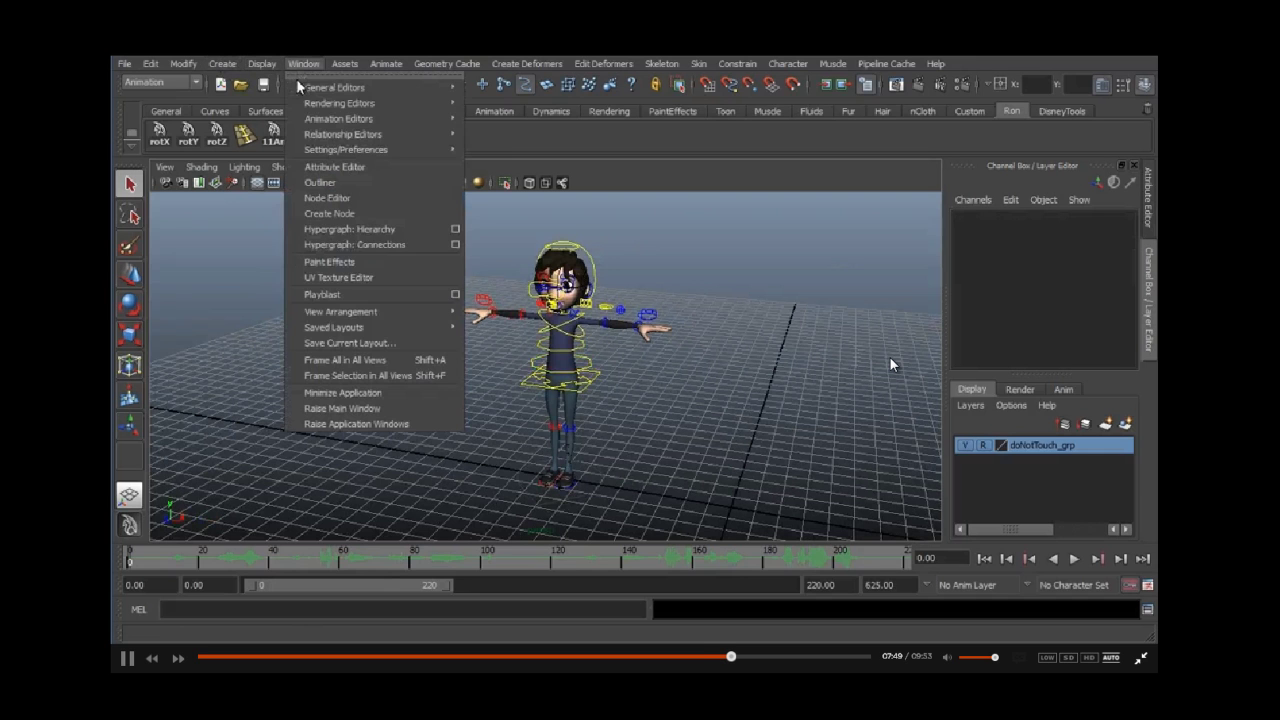
{"action": "left_click", "coordinate": [317, 190]}
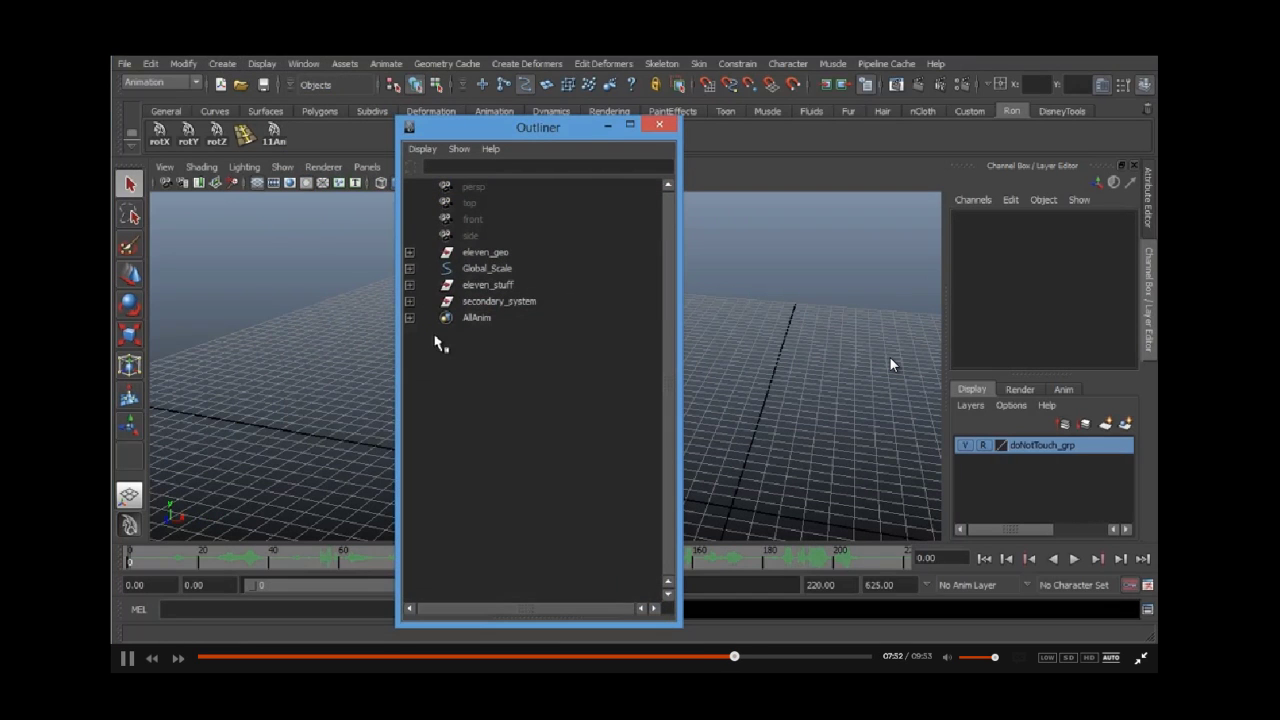
{"action": "left_click", "coordinate": [478, 318]}
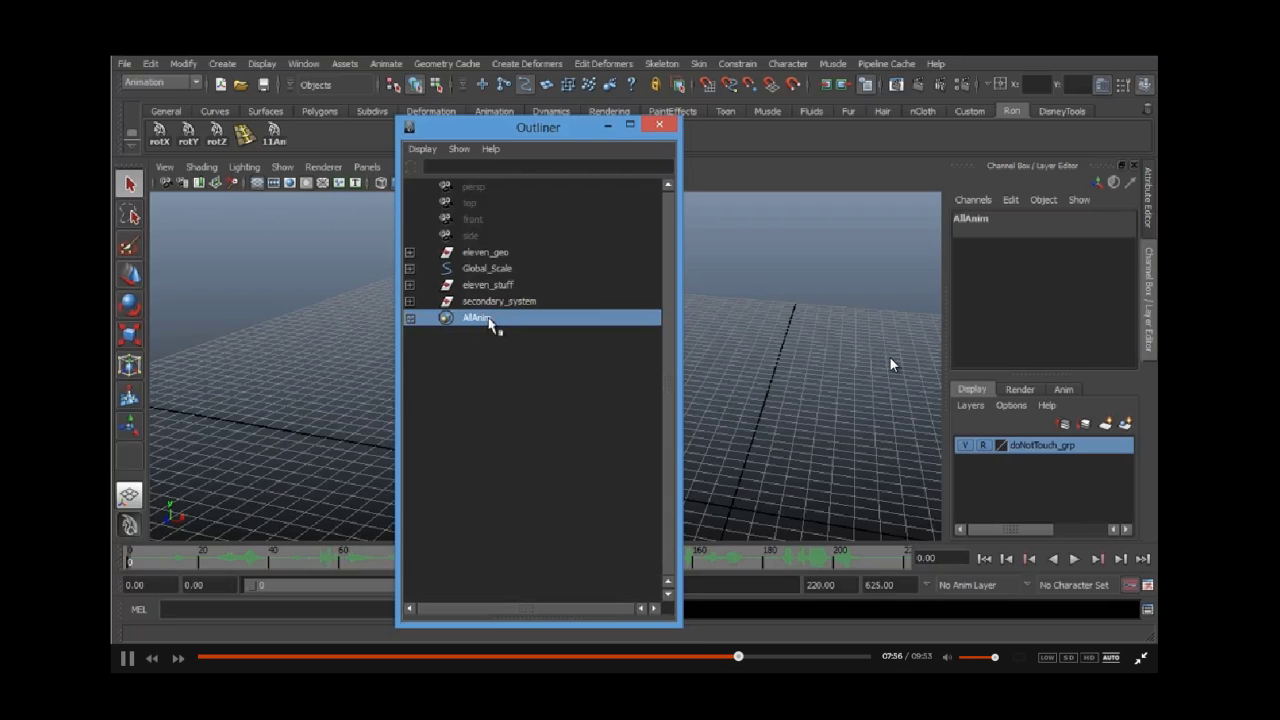
{"action": "right_click", "coordinate": [490, 320]}
{"action": "left_click", "coordinate": [545, 600]}
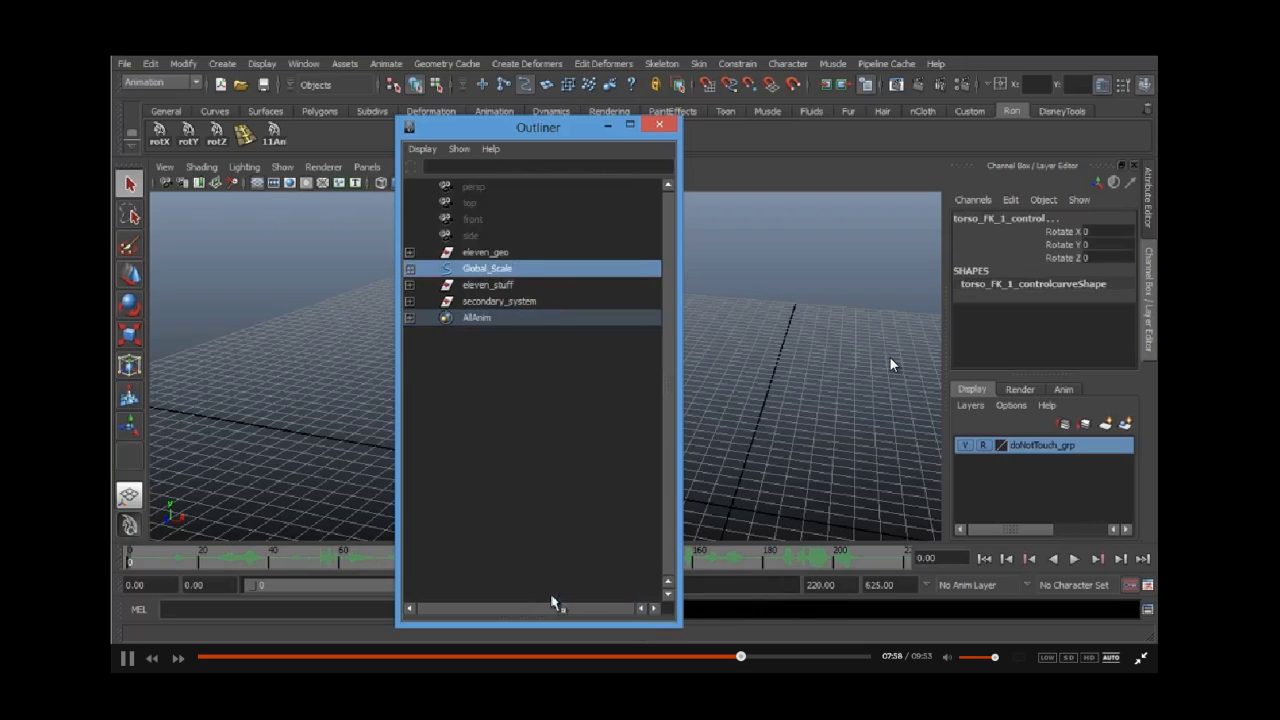
{"action": "left_click", "coordinate": [607, 126]}
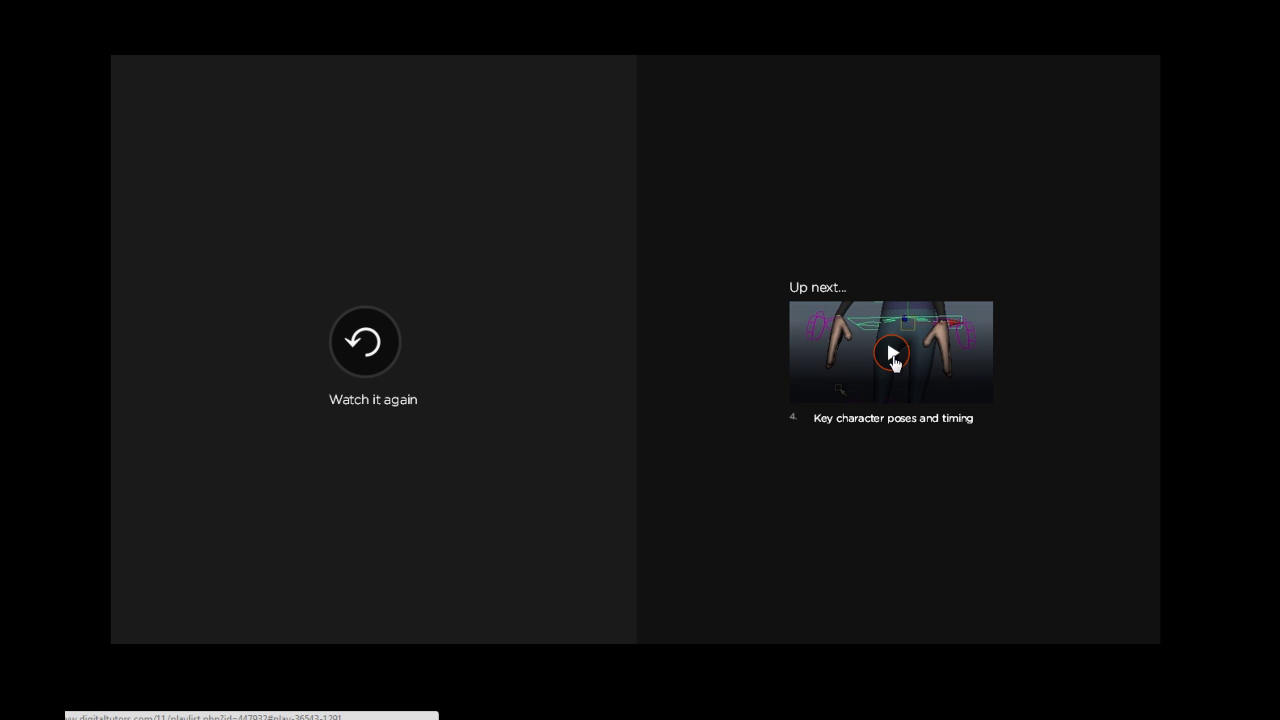
{"action": "left_click", "coordinate": [893, 360]}
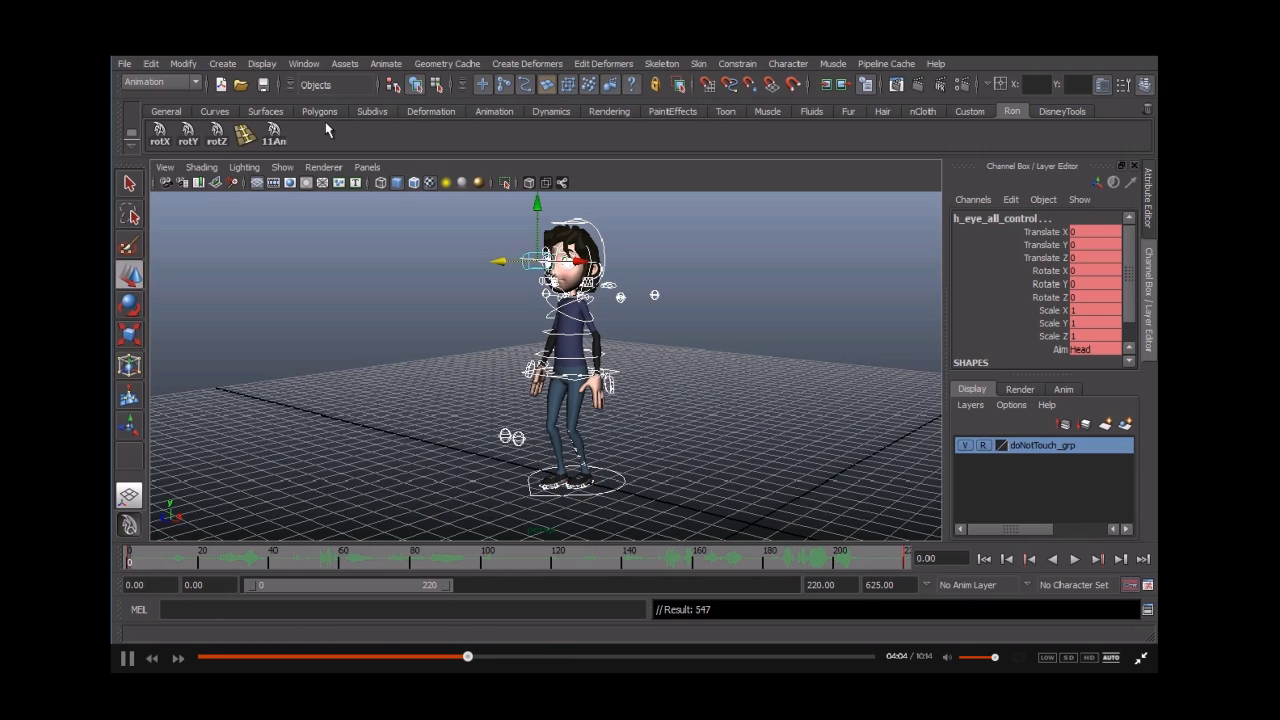
Step: Delete the selected controls' keys at the end of the playback range in the Dope Sheet, and minimize it
{"action": "left_click", "coordinate": [304, 64]}
{"action": "mouse_move", "coordinate": [427, 116]}
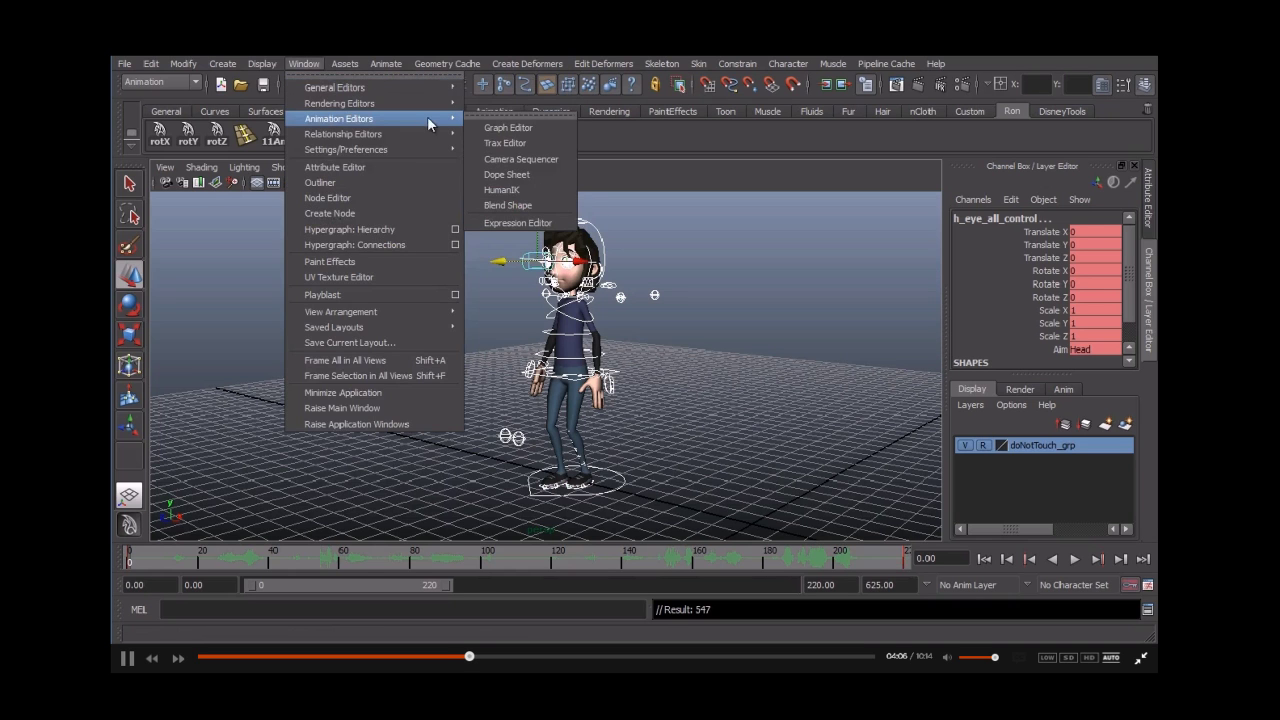
{"action": "left_click", "coordinate": [500, 175]}
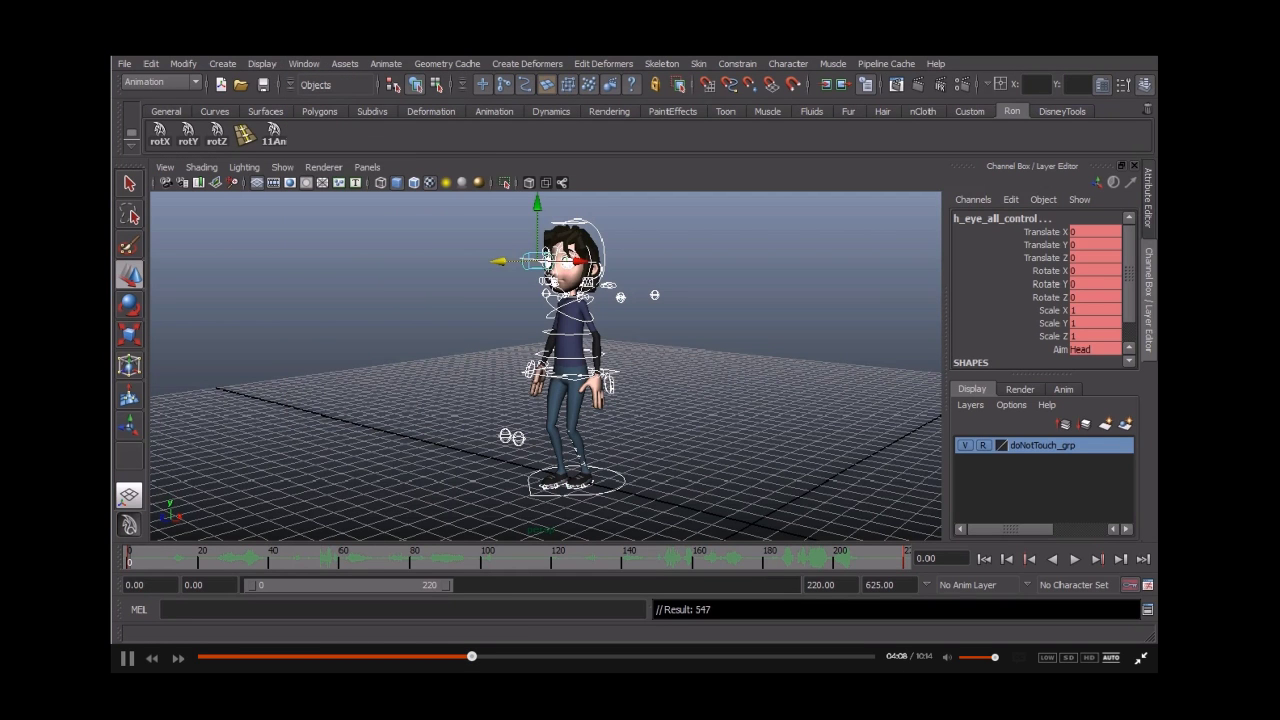
{"action": "left_click_drag", "start_coordinate": [400, 165], "coordinate": [308, 206]}
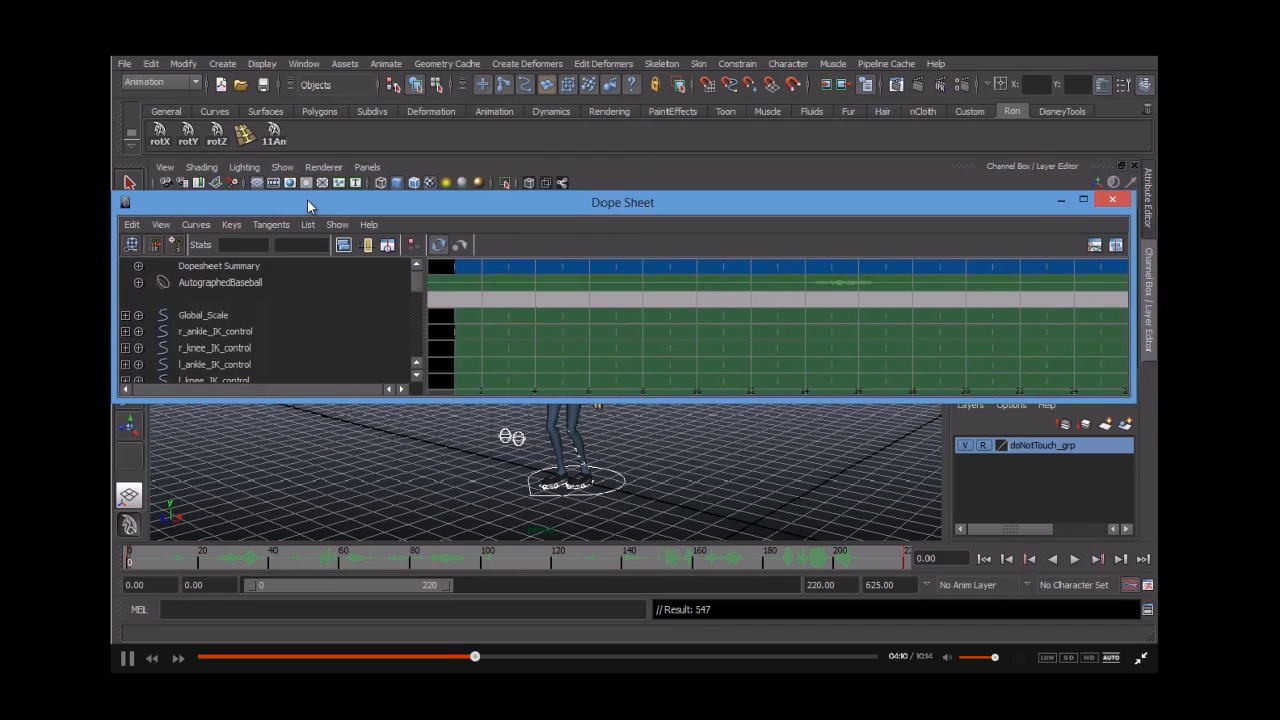
{"action": "left_click", "coordinate": [160, 224]}
{"action": "left_click", "coordinate": [215, 280]}
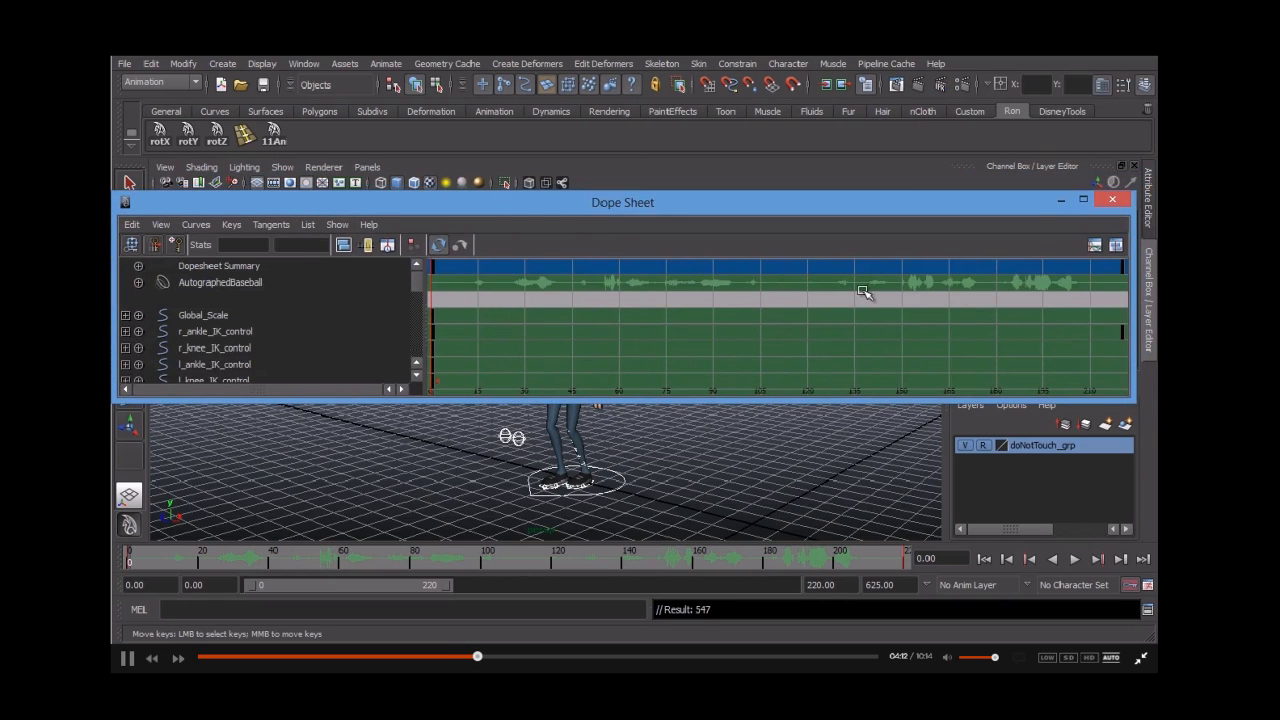
{"action": "left_click_drag", "start_coordinate": [1130, 322], "coordinate": [1119, 359]}
{"action": "key", "text": "Delete"}
{"action": "left_click", "coordinate": [1058, 198]}
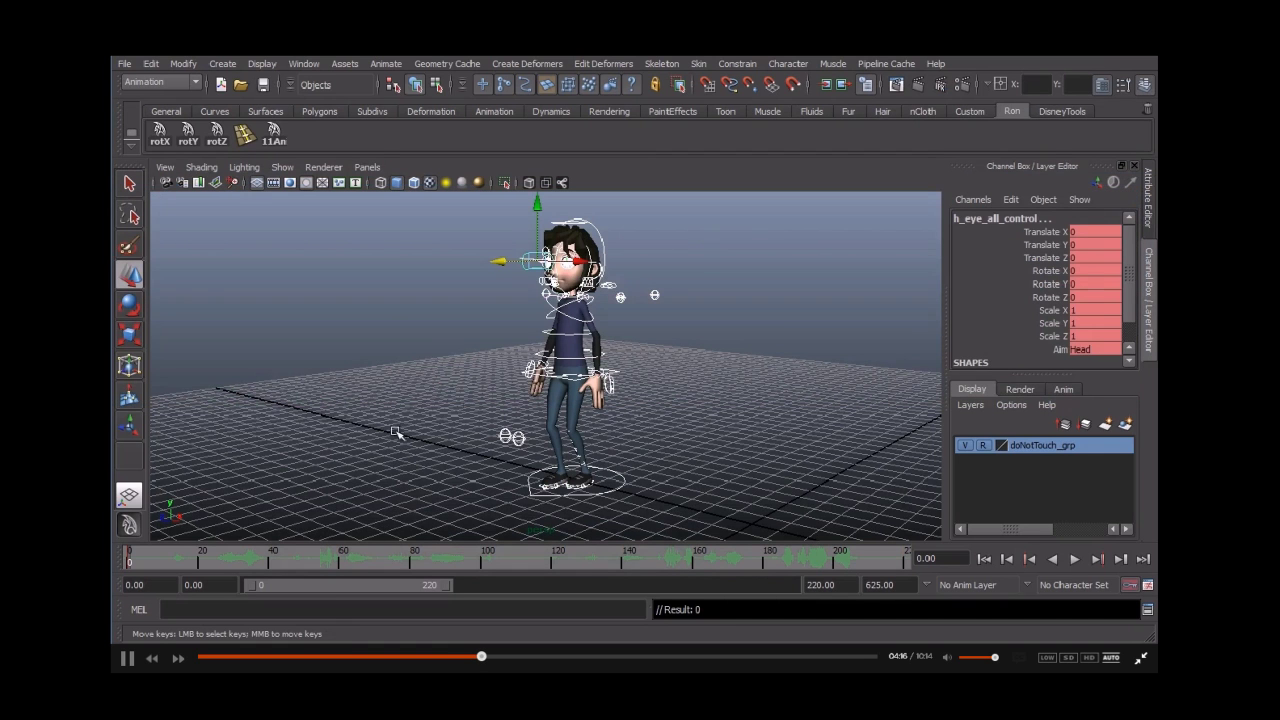
Step: Move the character's right ankle IK control forward to Translate Z 1.45 and rotate the foot outward
{"action": "key", "text": "q"}
{"action": "left_click", "coordinate": [548, 413]}
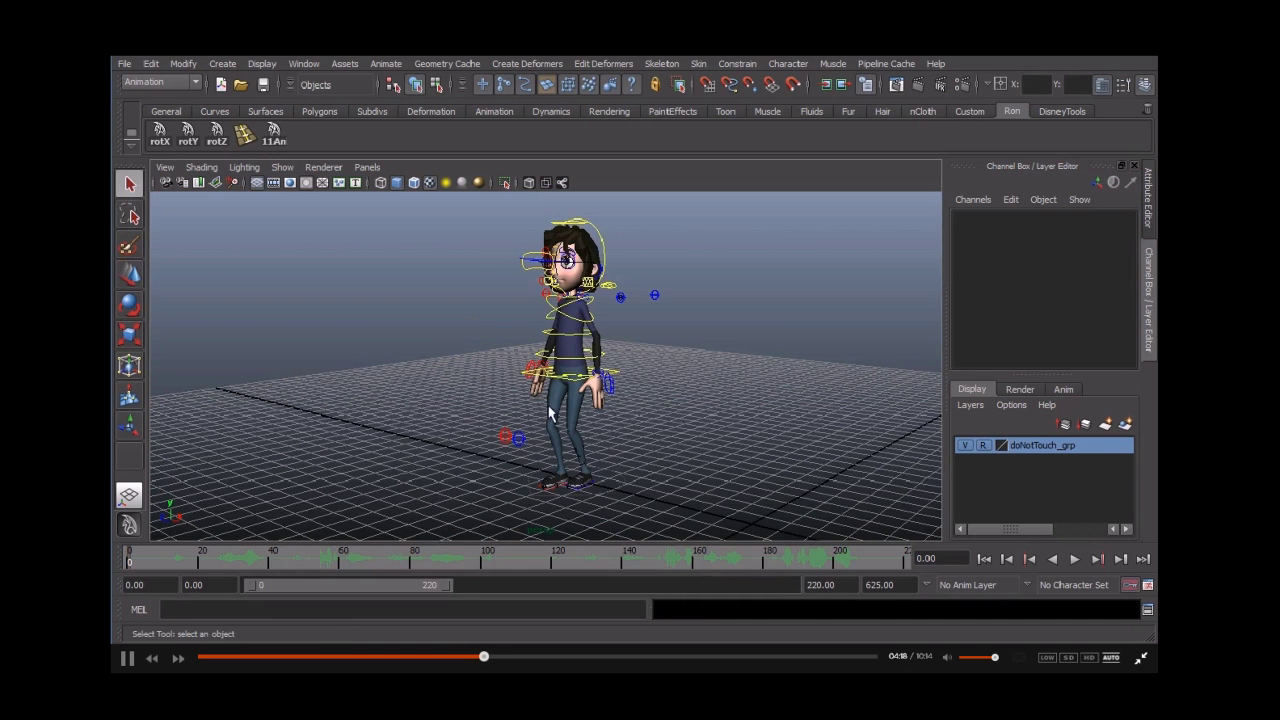
{"action": "left_click", "coordinate": [550, 488]}
{"action": "key", "text": "w"}
{"action": "left_click_drag", "start_coordinate": [546, 484], "coordinate": [642, 452]}
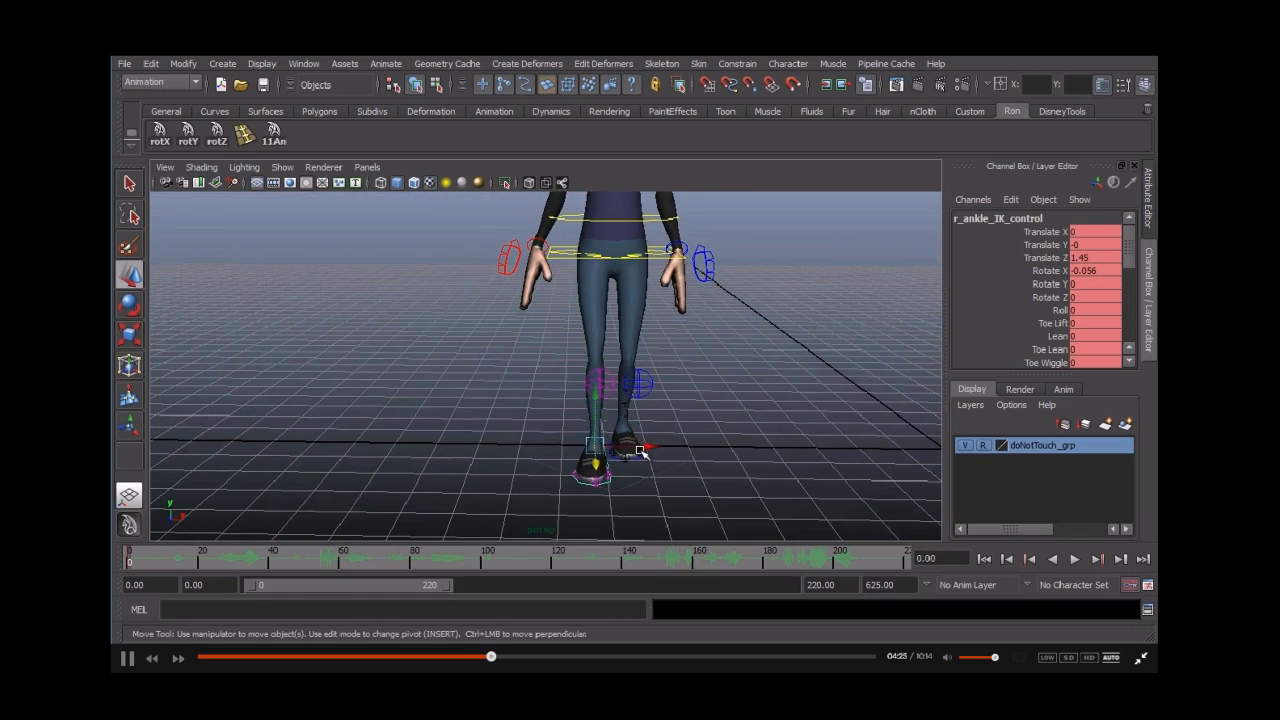
{"action": "key", "text": "q"}
{"action": "key", "text": "e"}
{"action": "left_click_drag", "start_coordinate": [553, 475], "coordinate": [438, 441]}
{"action": "key", "text": "q"}
Step: Move the left ankle IK control to Translate X 0.209 and Translate Z -0.034, and turn it to Rotate Y 19.222
{"action": "left_click", "coordinate": [580, 476]}
{"action": "key", "text": "w"}
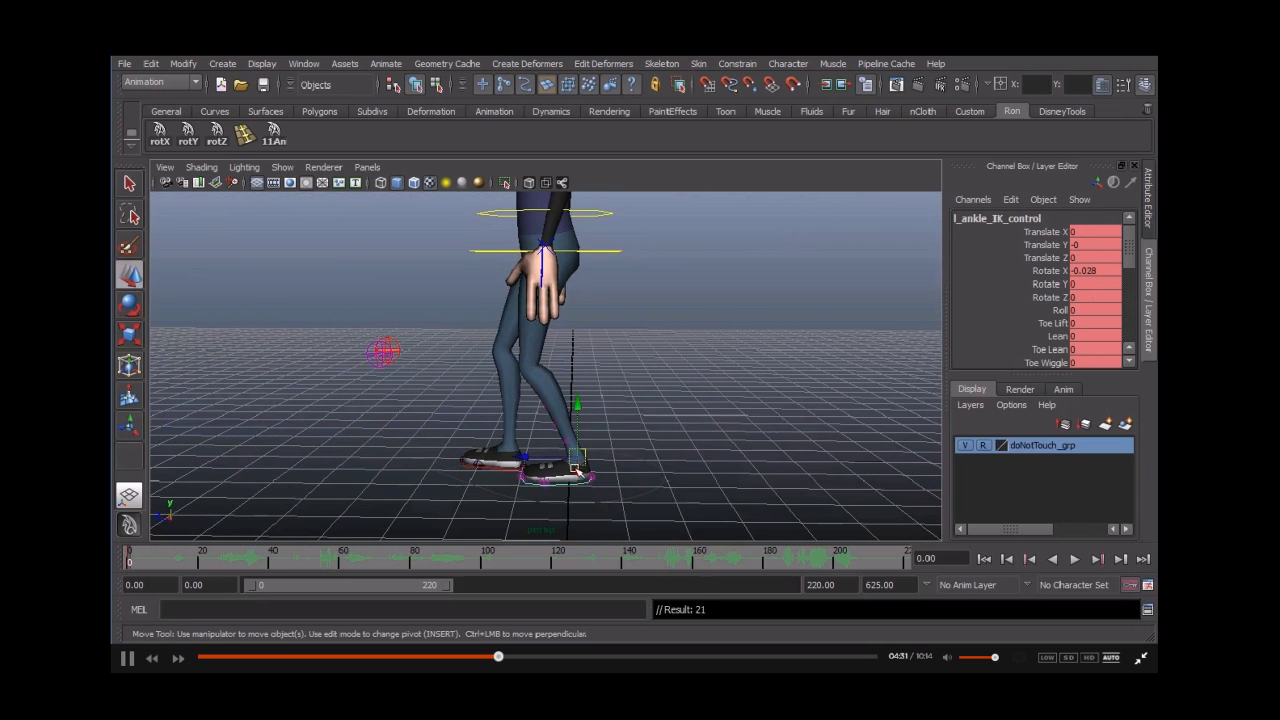
{"action": "left_click_drag", "start_coordinate": [544, 459], "coordinate": [688, 434]}
{"action": "key", "text": "e"}
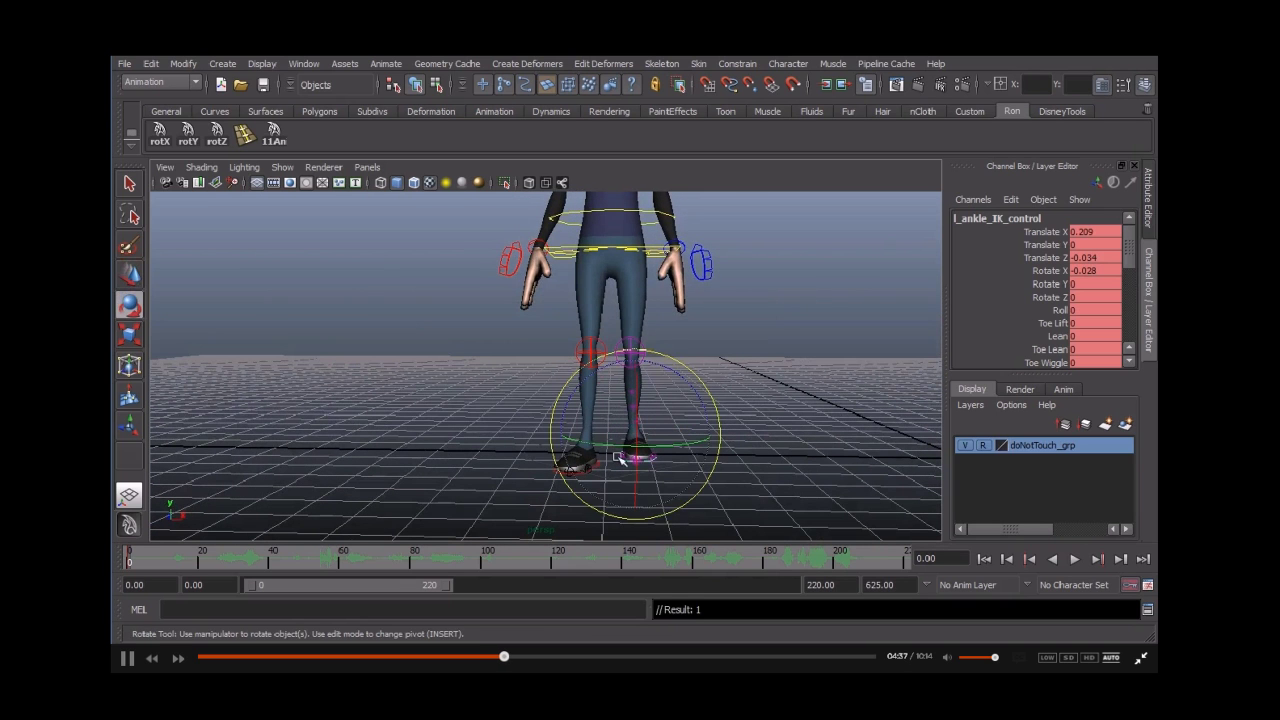
{"action": "left_click_drag", "start_coordinate": [611, 444], "coordinate": [580, 418]}
{"action": "key", "text": "q"}
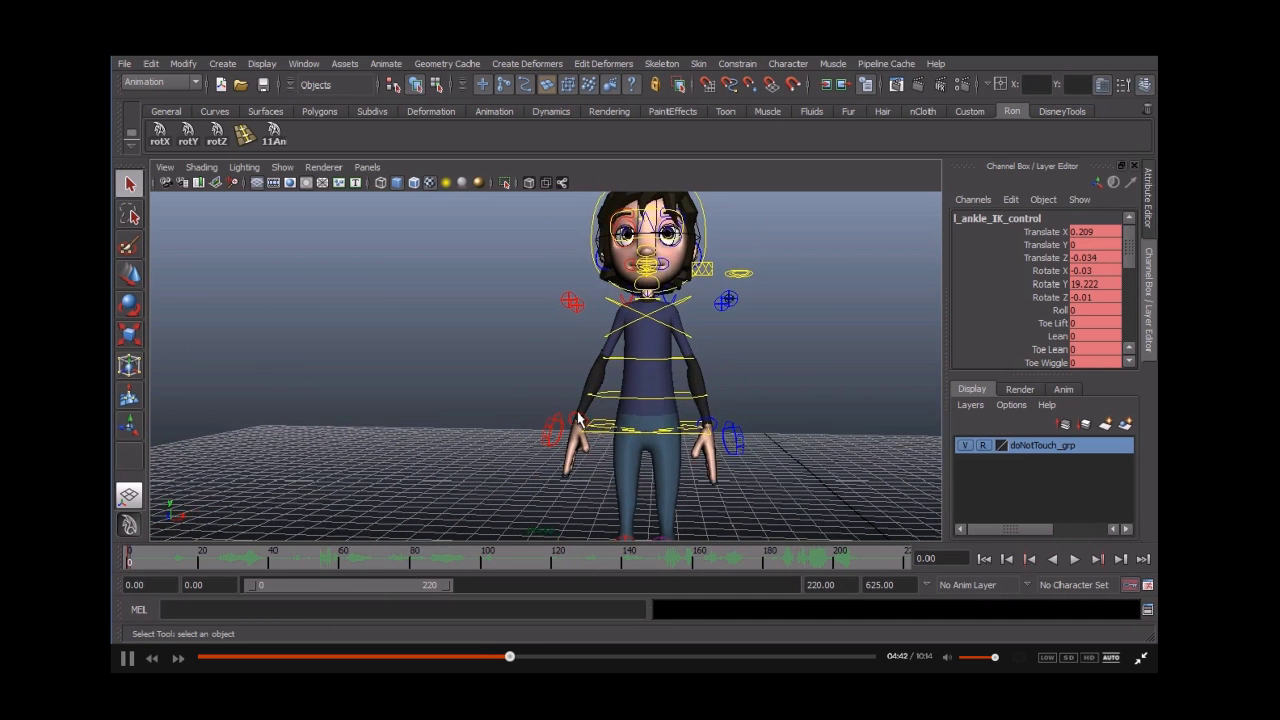
Step: Move the right wrist IK control to Translate X -1.906, Y -2.909, Z -0.47, and rotate the hand beside the hip
{"action": "key", "text": "w"}
{"action": "left_click", "coordinate": [560, 428]}
{"action": "key", "text": "e"}
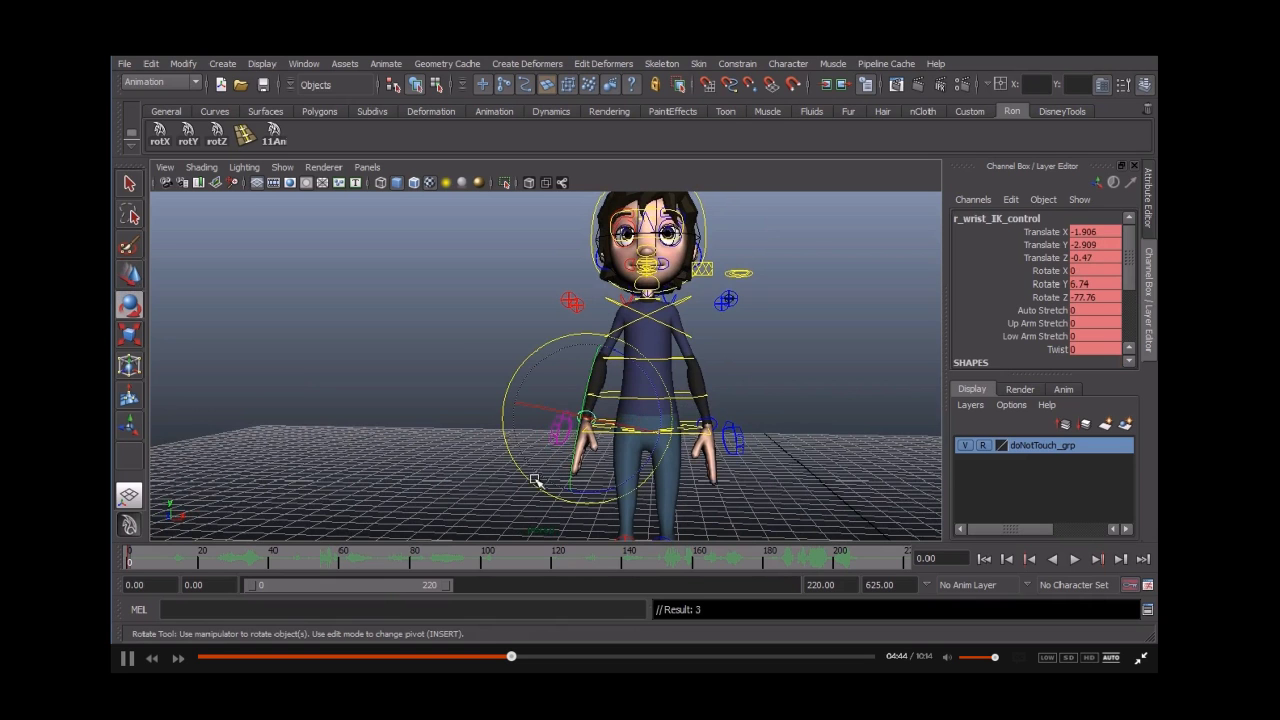
{"action": "left_click_drag", "start_coordinate": [529, 420], "coordinate": [583, 428]}
Step: Rotate the left wrist IK control to Rotate X 6.224, Y -3.234 and Z -84.907
{"action": "key", "text": "w"}
{"action": "left_click", "coordinate": [718, 432]}
{"action": "key", "text": "e"}
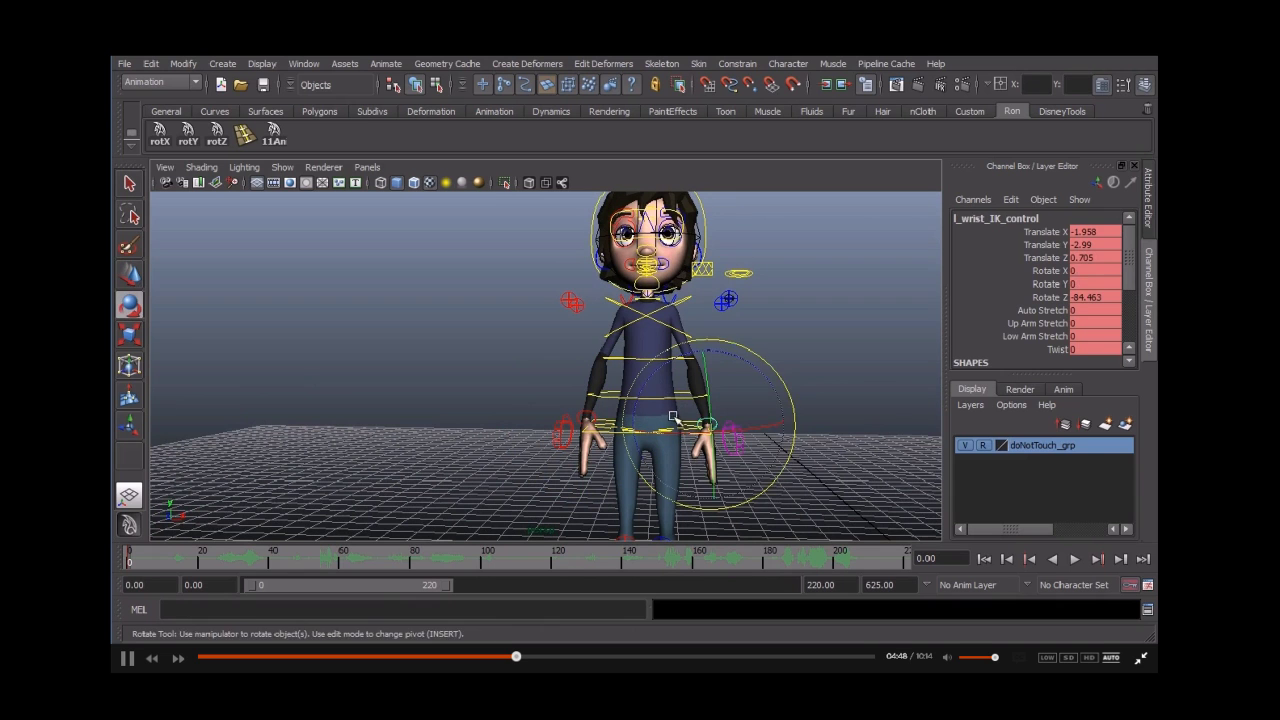
{"action": "left_click_drag", "start_coordinate": [668, 416], "coordinate": [675, 412]}
{"action": "key", "text": "q"}
Step: Switch to the DialogueTutorial_VidRef reference video to compare its opening pose with the character's
{"action": "right_click_drag", "start_coordinate": [660, 405], "coordinate": [518, 391], "text": "alt"}
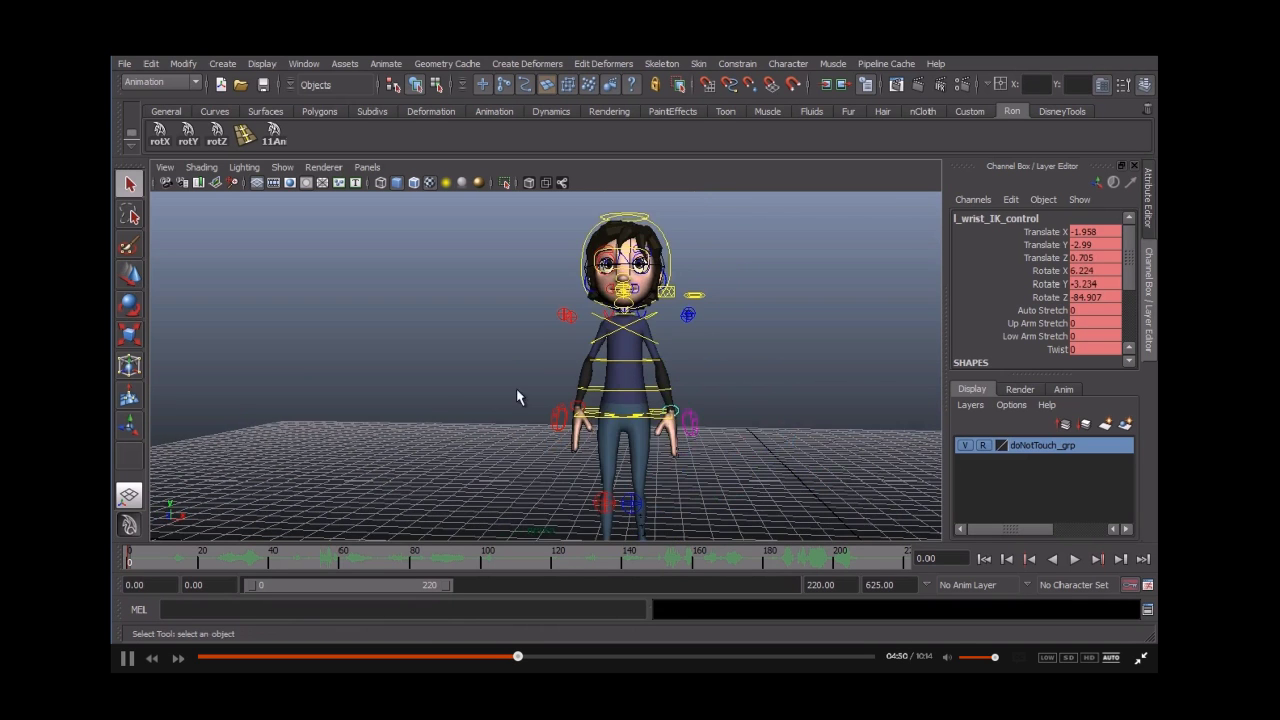
{"action": "right_click_drag", "start_coordinate": [440, 395], "coordinate": [620, 398], "text": "alt"}
{"action": "middle_click_drag", "start_coordinate": [640, 398], "coordinate": [505, 421], "text": "alt"}
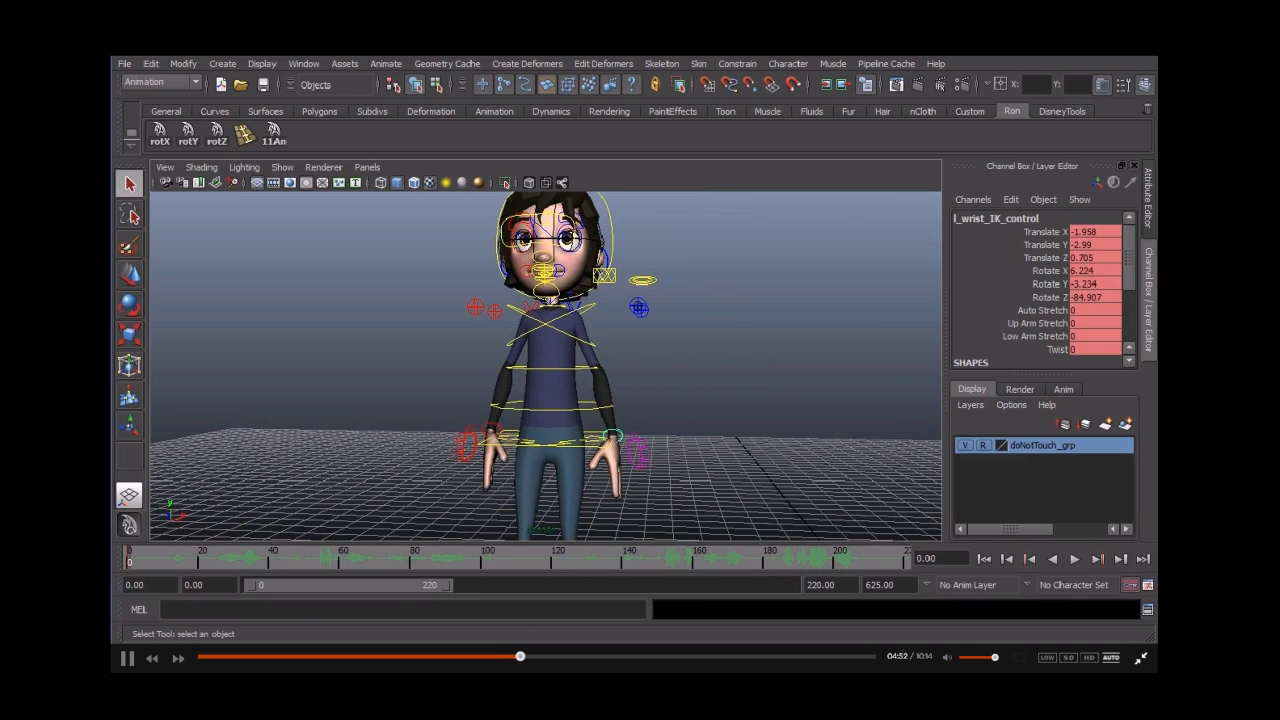
{"action": "key", "text": "alt+Tab"}
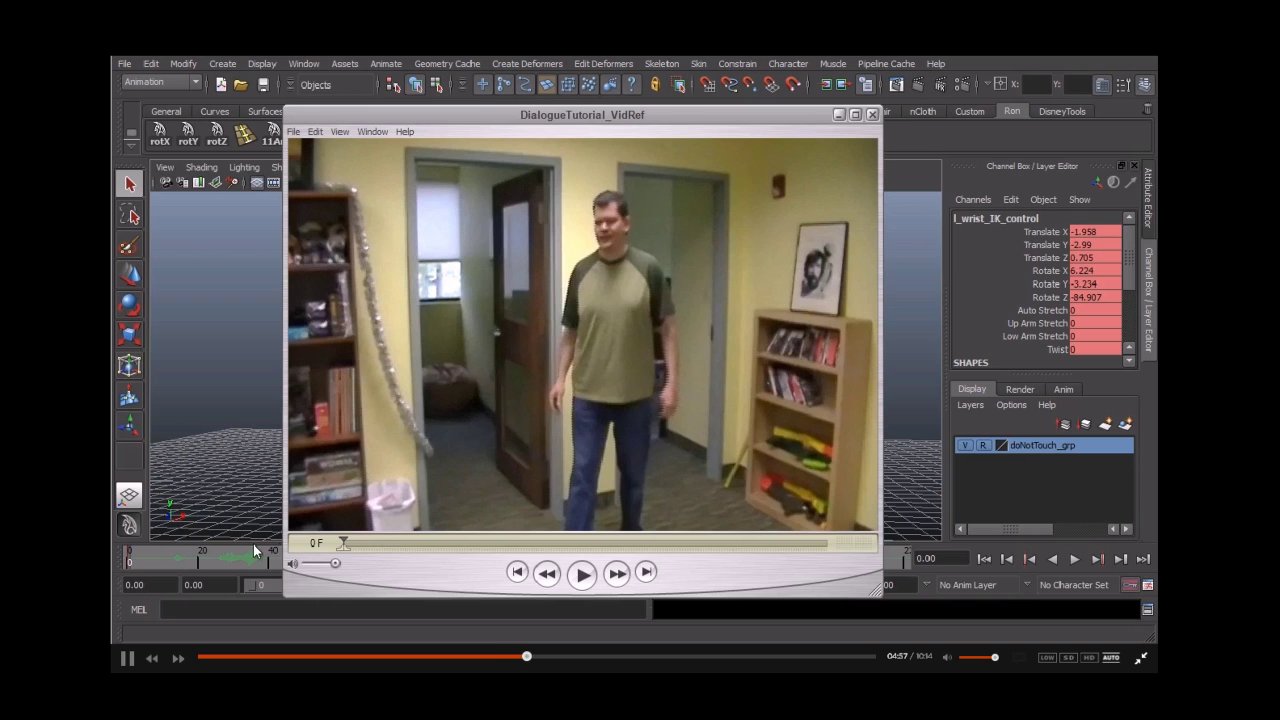
Step: Return to Maya, rotate the head IK control to Rotate X 12.521, Y -7.557, Z 1.768, and key all controls with the 11An set
{"action": "left_click", "coordinate": [839, 113]}
{"action": "left_click", "coordinate": [543, 288]}
{"action": "key", "text": "e"}
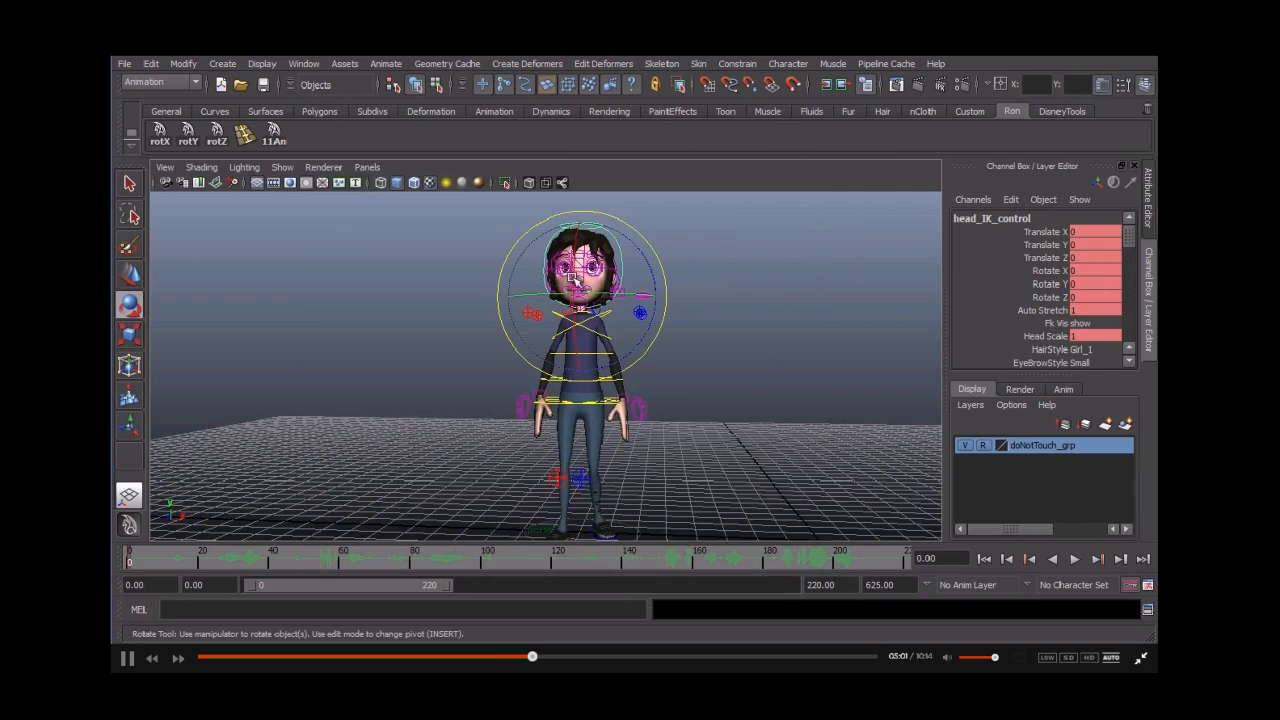
{"action": "left_click_drag", "start_coordinate": [543, 288], "coordinate": [570, 252]}
{"action": "key", "text": "q"}
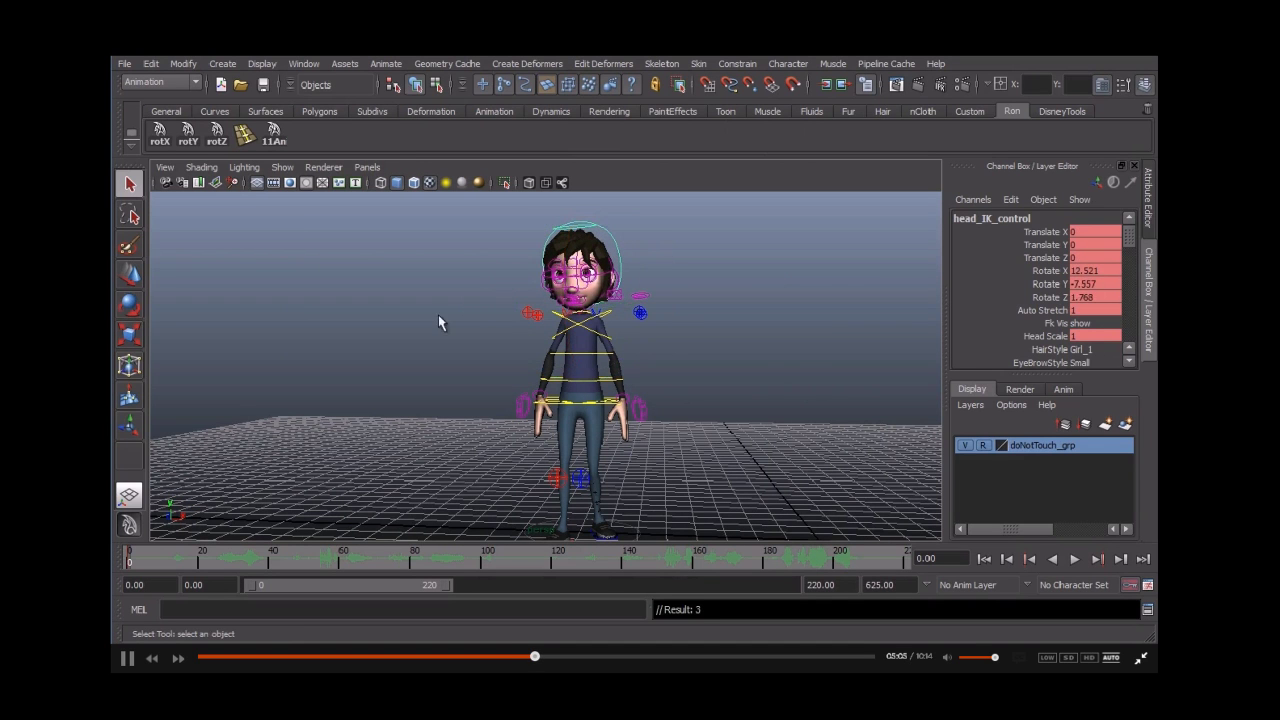
{"action": "left_click", "coordinate": [274, 132]}
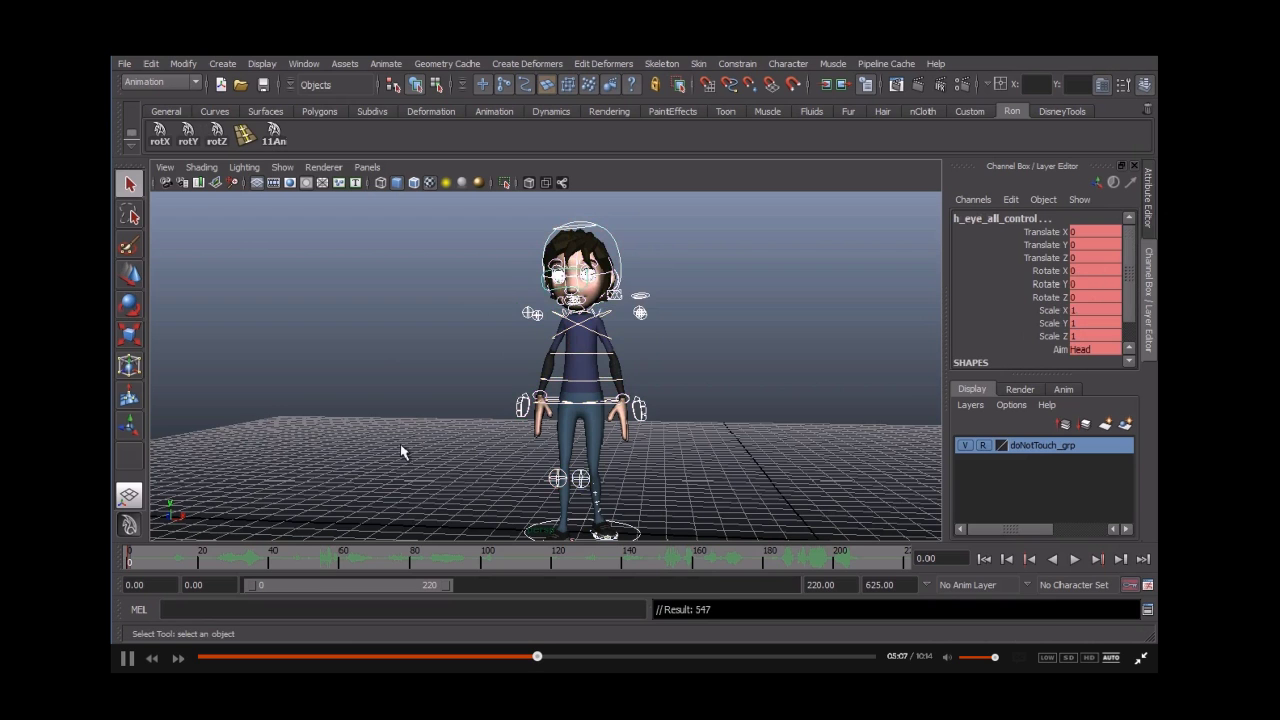
Step: Switch to the DialogueTutorial_VidRef reference video and scrub to the next key pose at frame 14
{"action": "key", "text": "alt+Tab"}
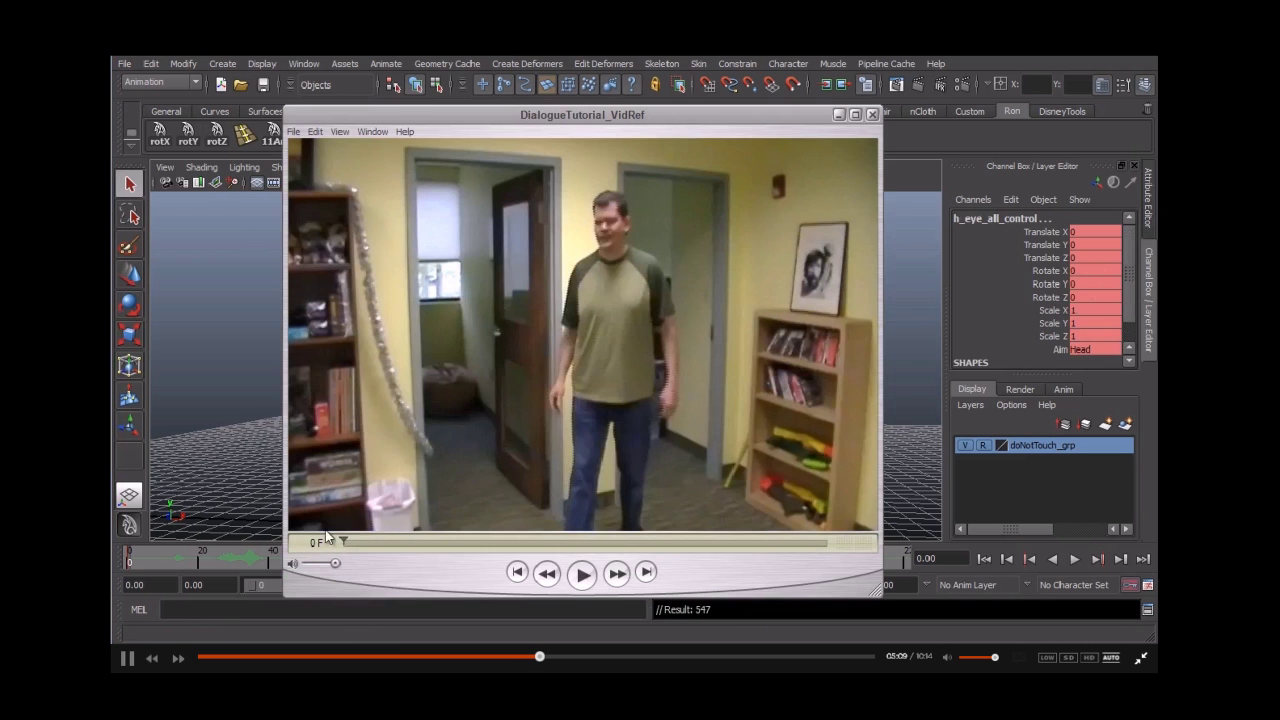
{"action": "left_click_drag", "start_coordinate": [348, 539], "coordinate": [388, 548]}
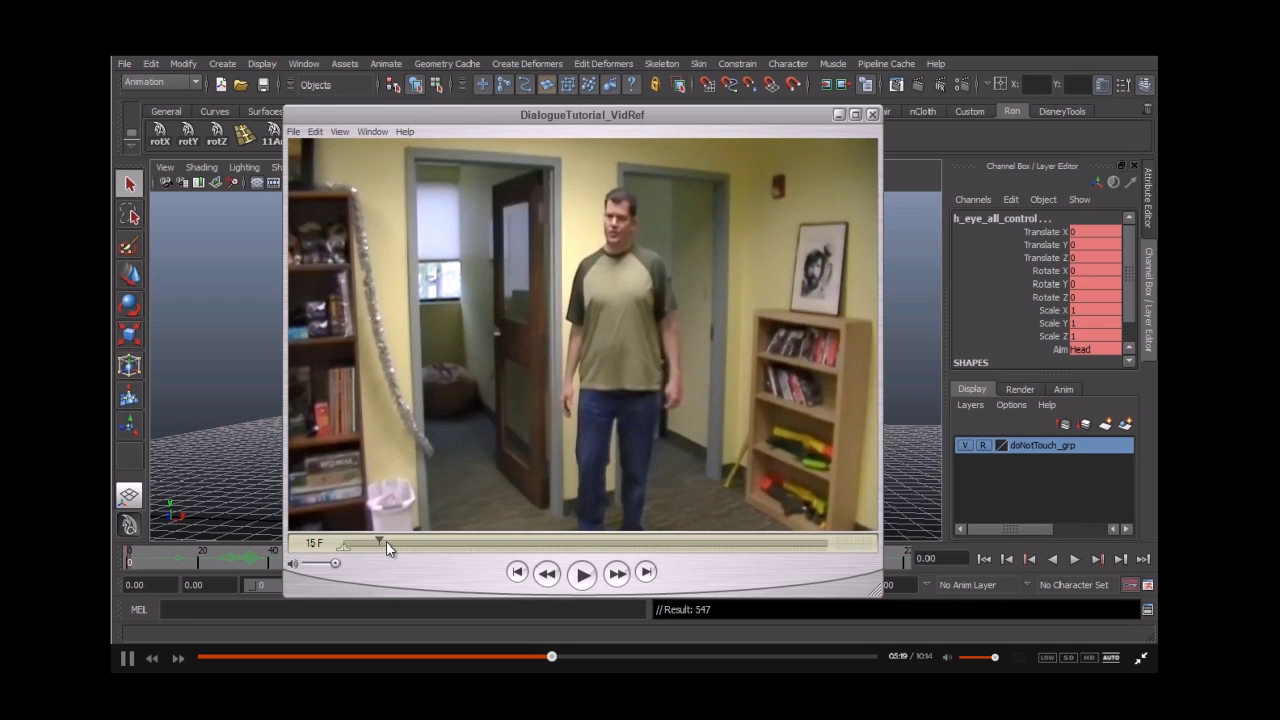
{"action": "key", "text": "Left"}
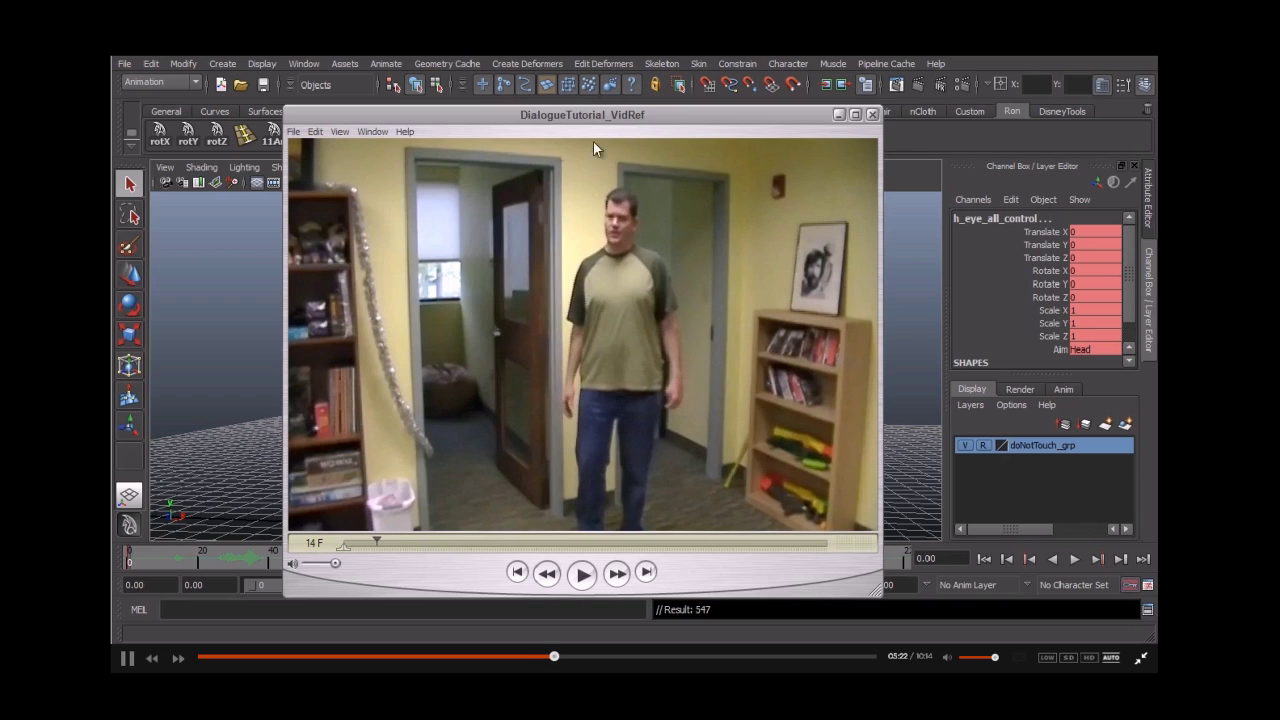
Step: Back in Maya, go to frame 14, key all controls with the 11An selection set, and clear the selection
{"action": "left_click", "coordinate": [838, 114]}
{"action": "left_click", "coordinate": [177, 562]}
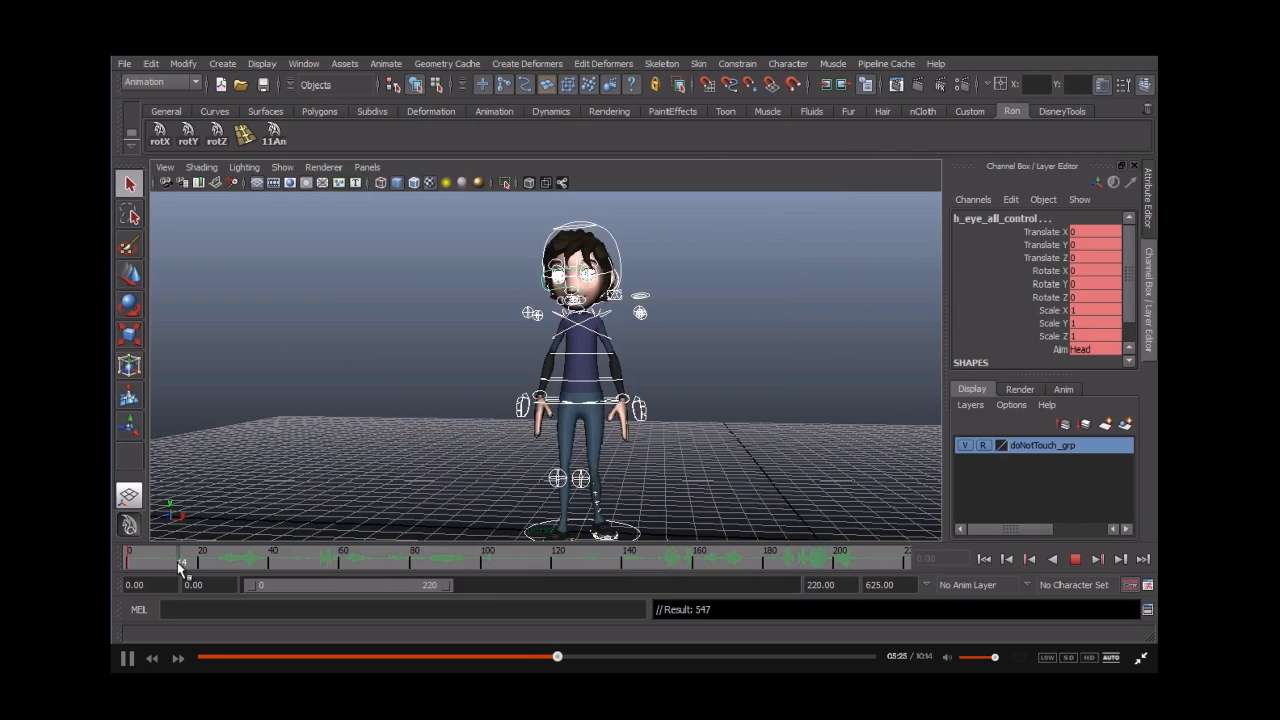
{"action": "left_click", "coordinate": [280, 136]}
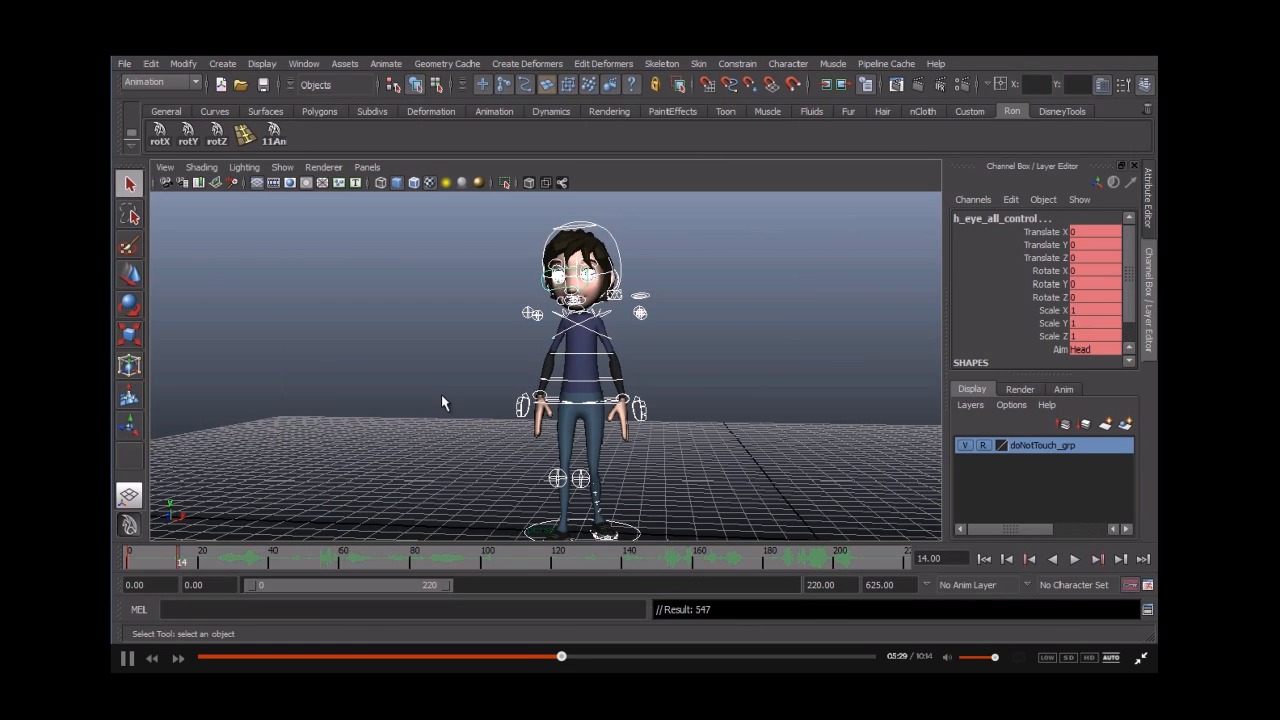
{"action": "left_click", "coordinate": [450, 370]}
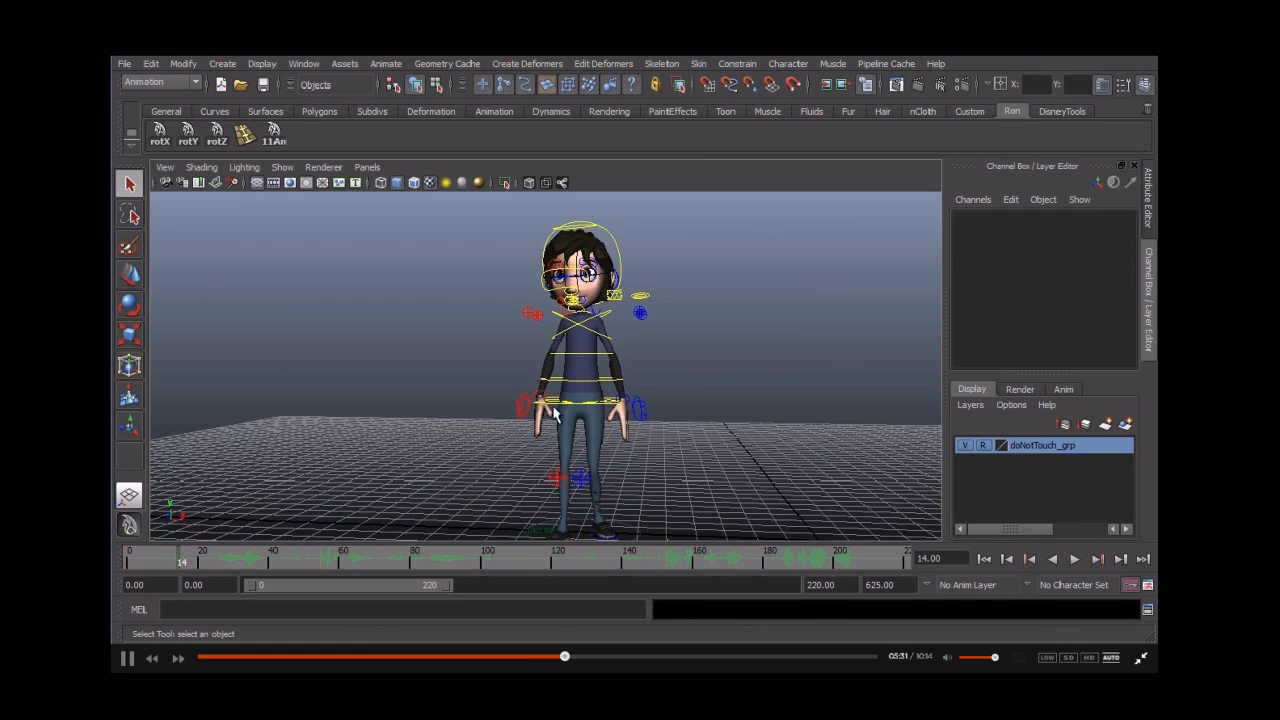
Step: Shift the body control at the hips to Translate X 0.469, Y -0.044 and Z 0.033
{"action": "right_click_drag", "start_coordinate": [532, 422], "coordinate": [553, 366], "text": "alt"}
{"action": "left_click", "coordinate": [540, 333]}
{"action": "key", "text": "w"}
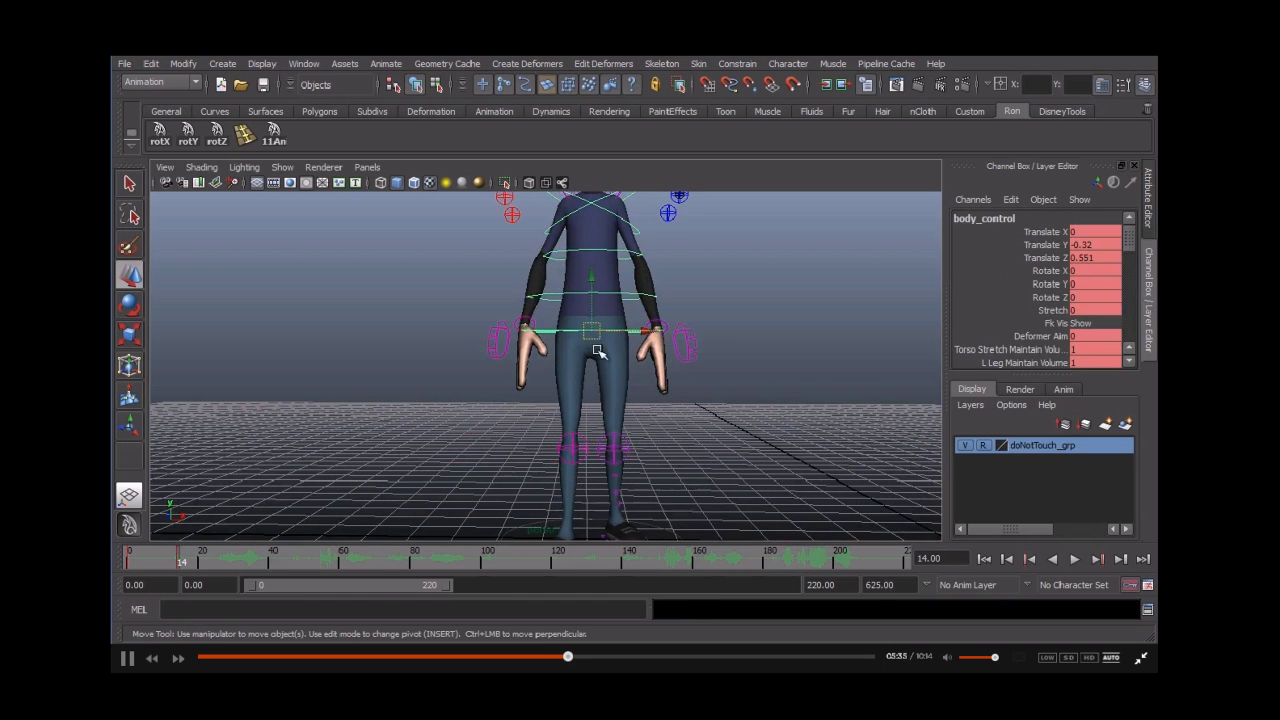
{"action": "left_click_drag", "start_coordinate": [607, 330], "coordinate": [400, 445]}
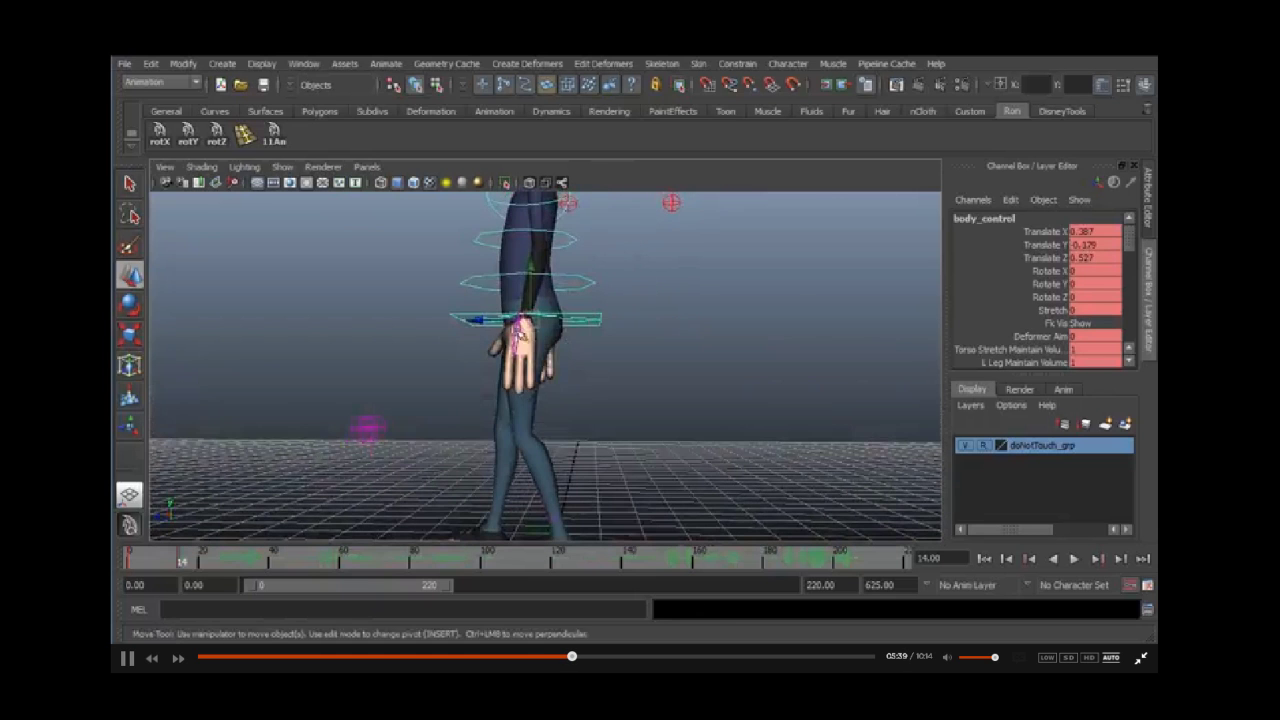
{"action": "left_click_drag", "start_coordinate": [552, 322], "coordinate": [562, 312]}
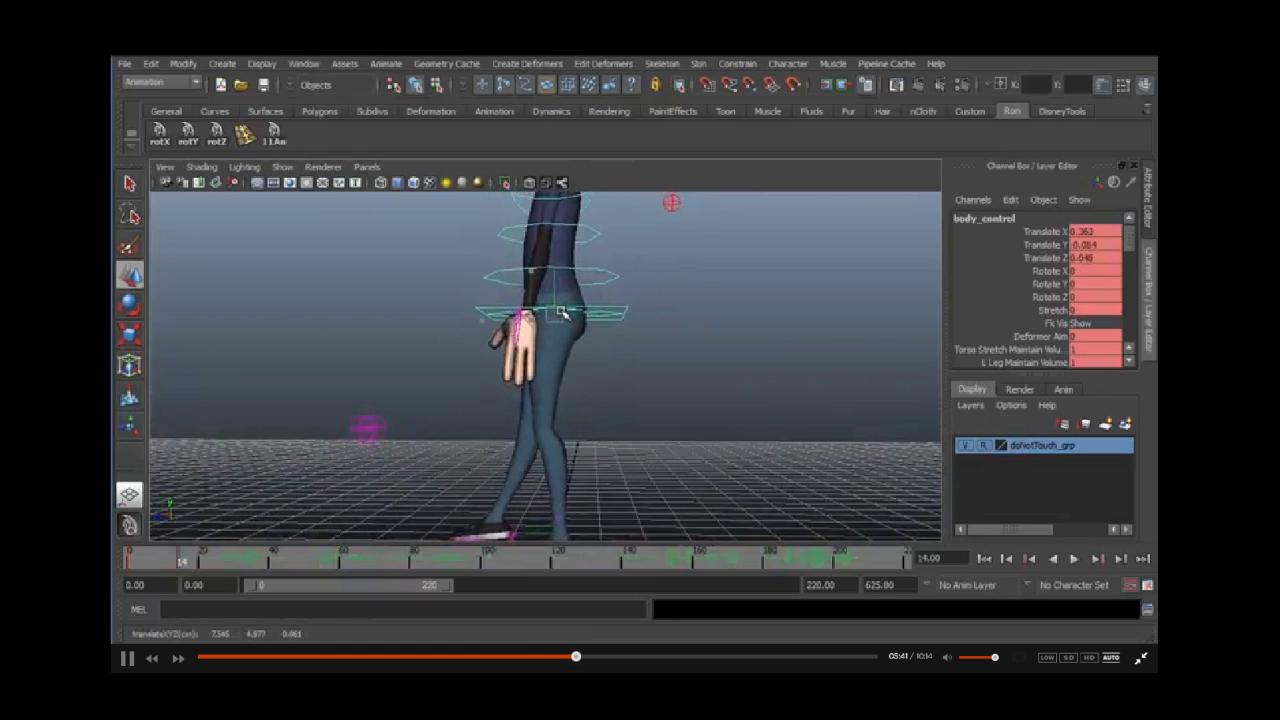
{"action": "left_click_drag", "start_coordinate": [471, 386], "coordinate": [618, 395], "text": "alt"}
{"action": "left_click_drag", "start_coordinate": [610, 320], "coordinate": [613, 323]}
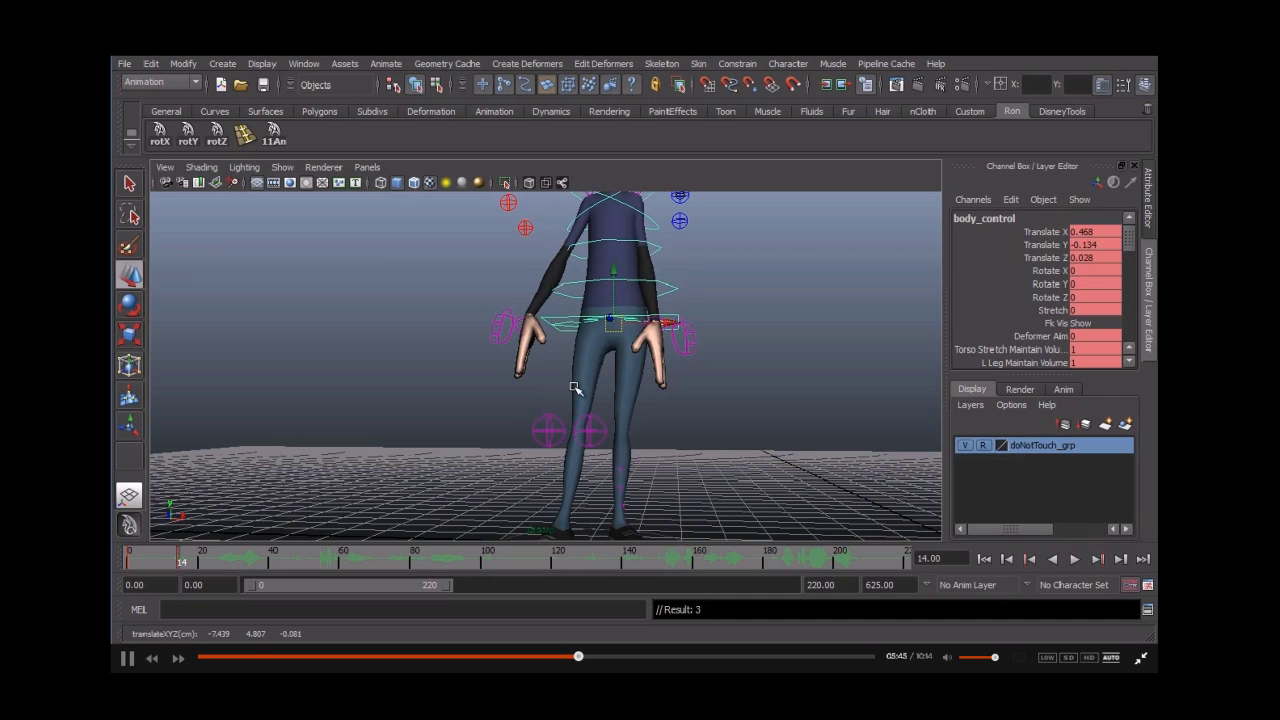
{"action": "left_click", "coordinate": [609, 330]}
{"action": "left_click", "coordinate": [617, 333]}
{"action": "left_click_drag", "start_coordinate": [617, 333], "coordinate": [619, 331]}
Step: Lift the right ankle IK control to Translate X 0.146, Y 0.61, Z -0.138, and tilt the foot to Rotate X 50.112
{"action": "left_click_drag", "start_coordinate": [500, 428], "coordinate": [565, 533], "text": "alt"}
{"action": "key", "text": "q"}
{"action": "left_click", "coordinate": [558, 537]}
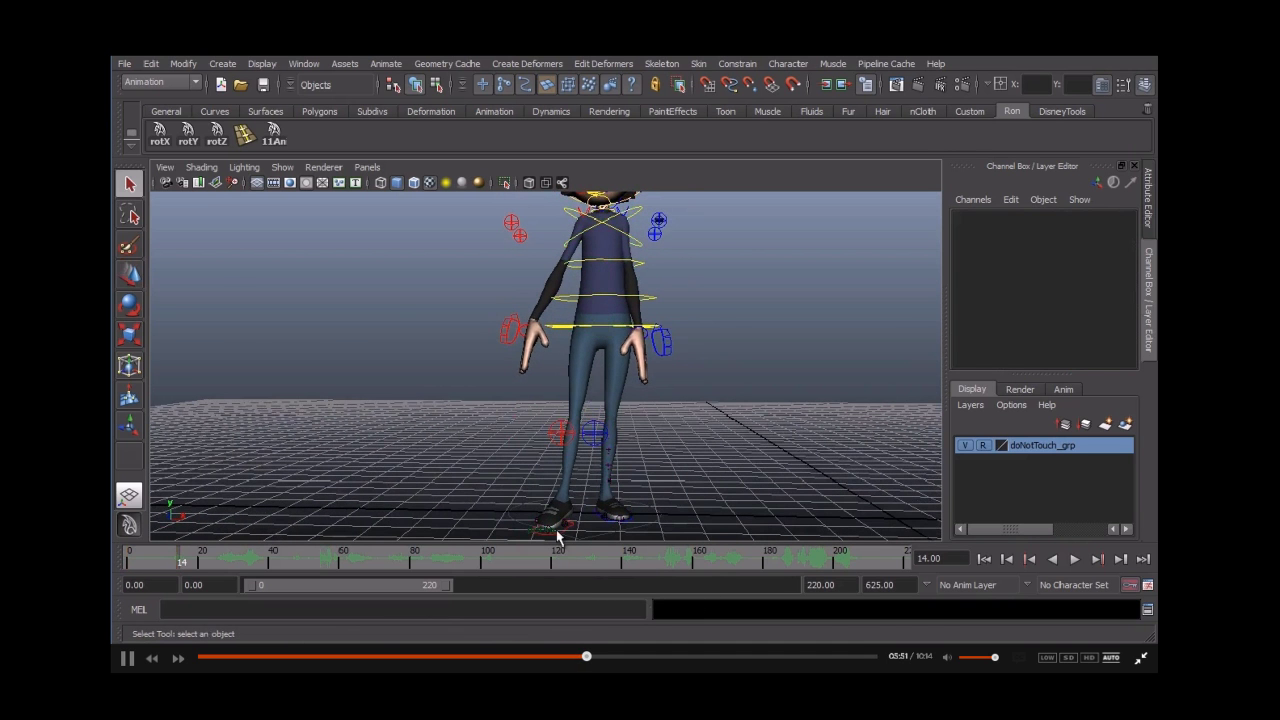
{"action": "left_click", "coordinate": [558, 537]}
{"action": "key", "text": "e"}
{"action": "left_click_drag", "start_coordinate": [427, 390], "coordinate": [605, 392], "text": "alt"}
{"action": "key", "text": "w"}
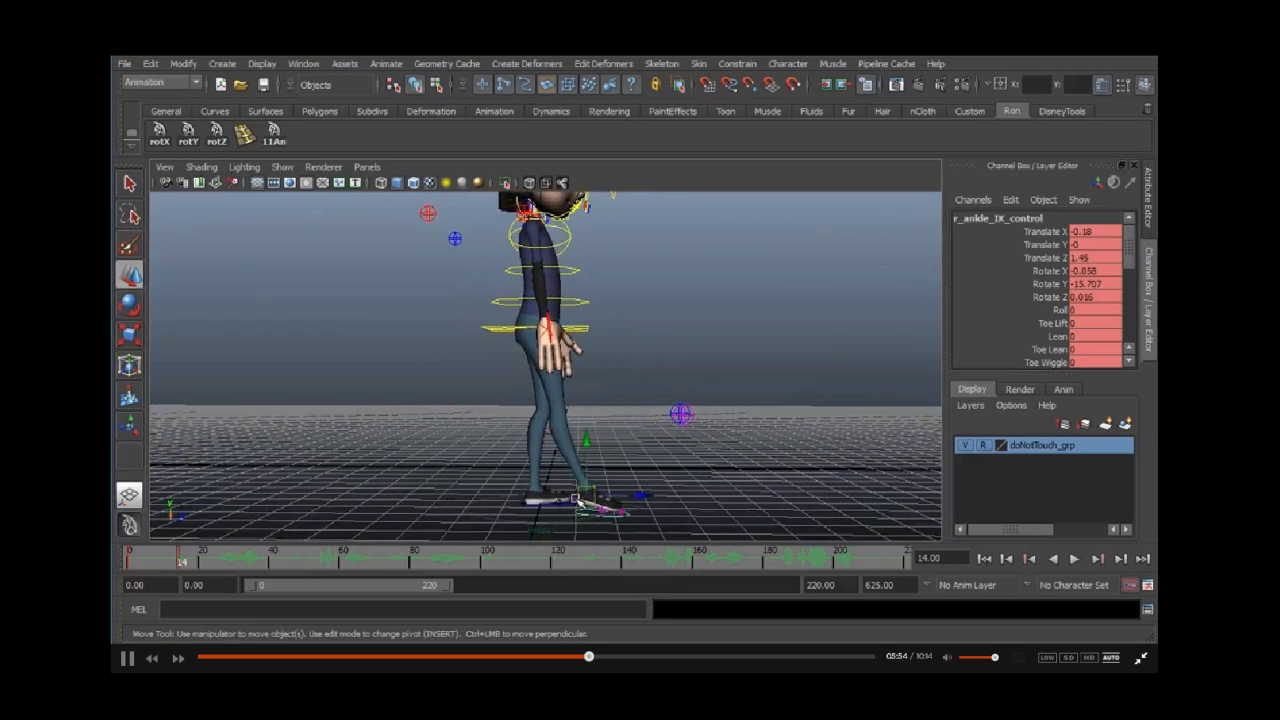
{"action": "left_click_drag", "start_coordinate": [588, 496], "coordinate": [412, 366]}
{"action": "key", "text": "e"}
{"action": "key", "text": "q"}
{"action": "key", "text": "w"}
{"action": "left_click_drag", "start_coordinate": [612, 478], "coordinate": [590, 478]}
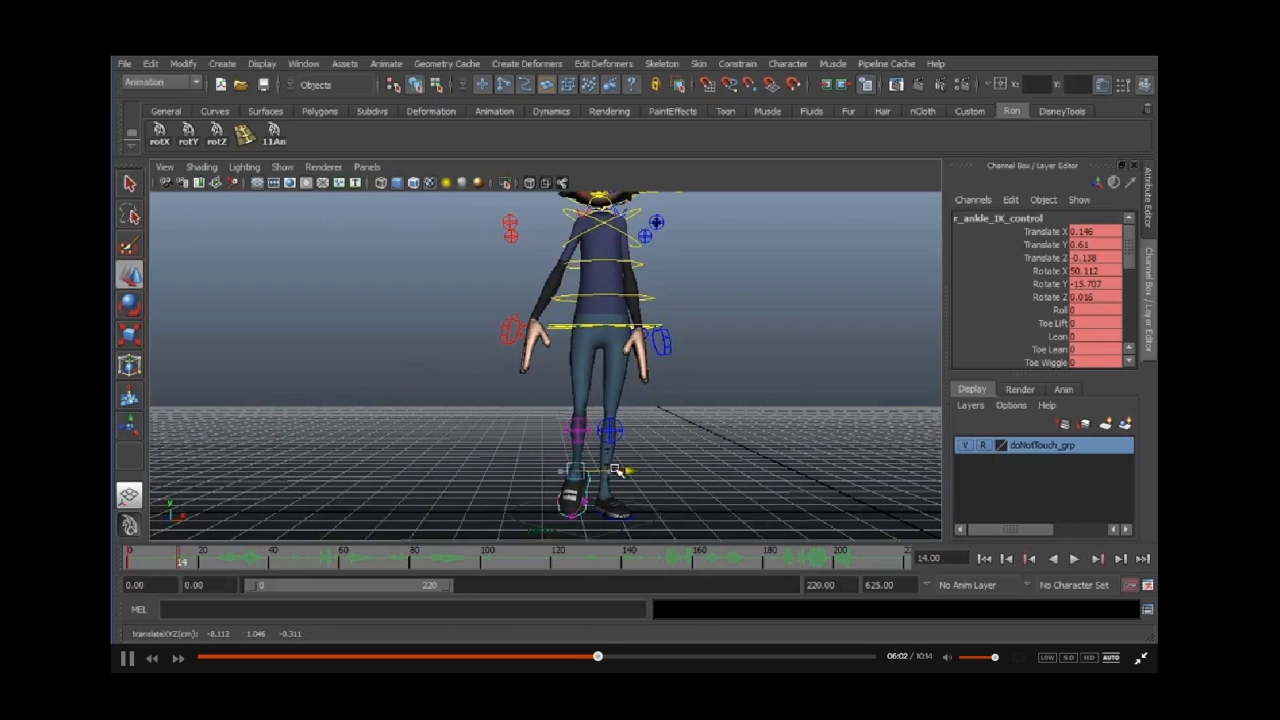
{"action": "key", "text": "q"}
Step: Move the left wrist IK control to Translate X -1.571, Y -2.703 and Z -0.188
{"action": "scroll", "coordinate": [545, 426], "scroll_direction": "down", "scroll_amount": 3}
{"action": "mouse_move", "coordinate": [538, 424]}
{"action": "left_mouse_down", "text": "alt"}
{"action": "mouse_move", "coordinate": [472, 452]}
{"action": "mouse_move", "coordinate": [520, 420]}
{"action": "left_mouse_up", "text": "alt"}
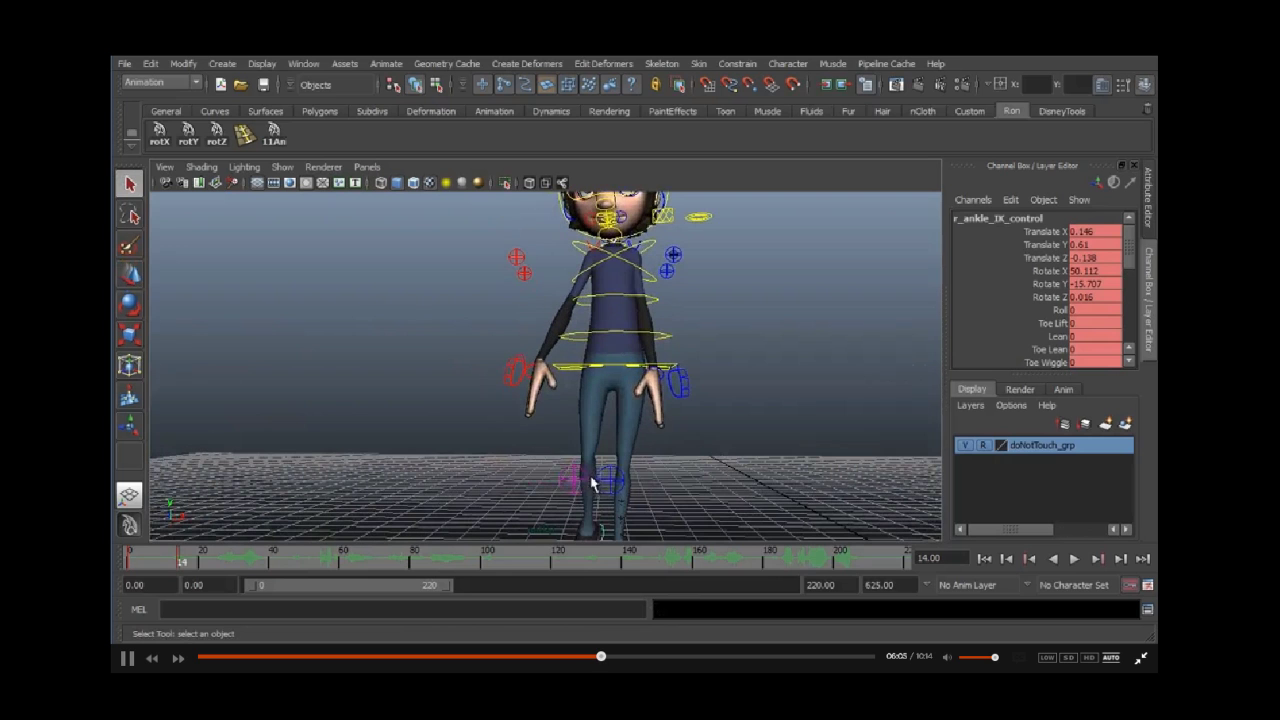
{"action": "left_click", "coordinate": [662, 377]}
{"action": "key", "text": "w"}
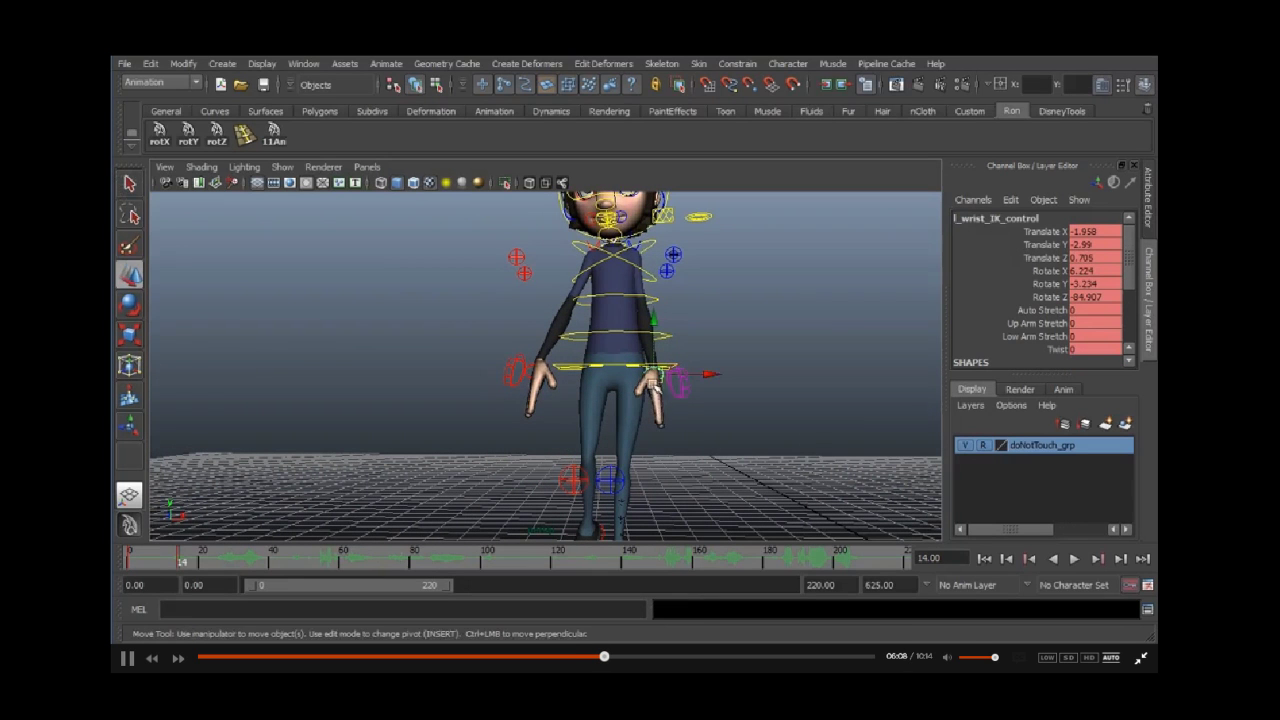
{"action": "left_click_drag", "start_coordinate": [657, 378], "coordinate": [673, 362]}
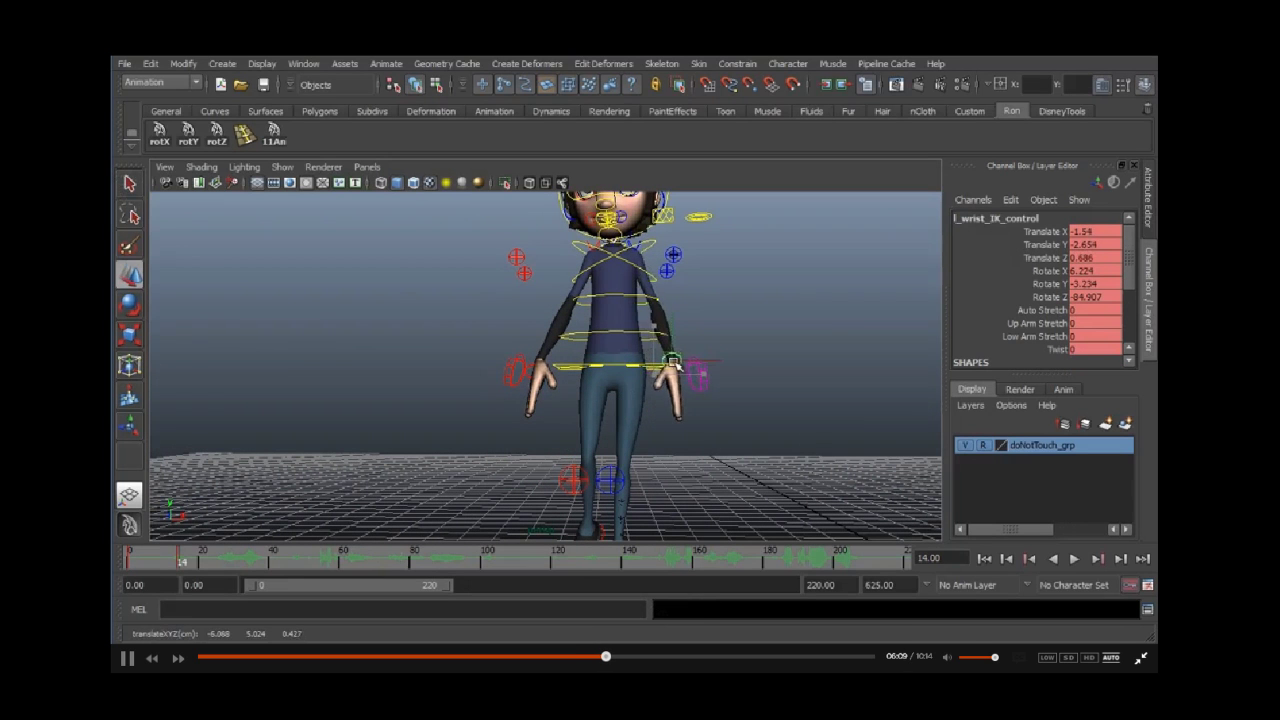
{"action": "key", "text": "q"}
{"action": "left_click_drag", "start_coordinate": [556, 445], "coordinate": [436, 404], "text": "alt"}
{"action": "key", "text": "w"}
{"action": "left_click_drag", "start_coordinate": [549, 382], "coordinate": [610, 405]}
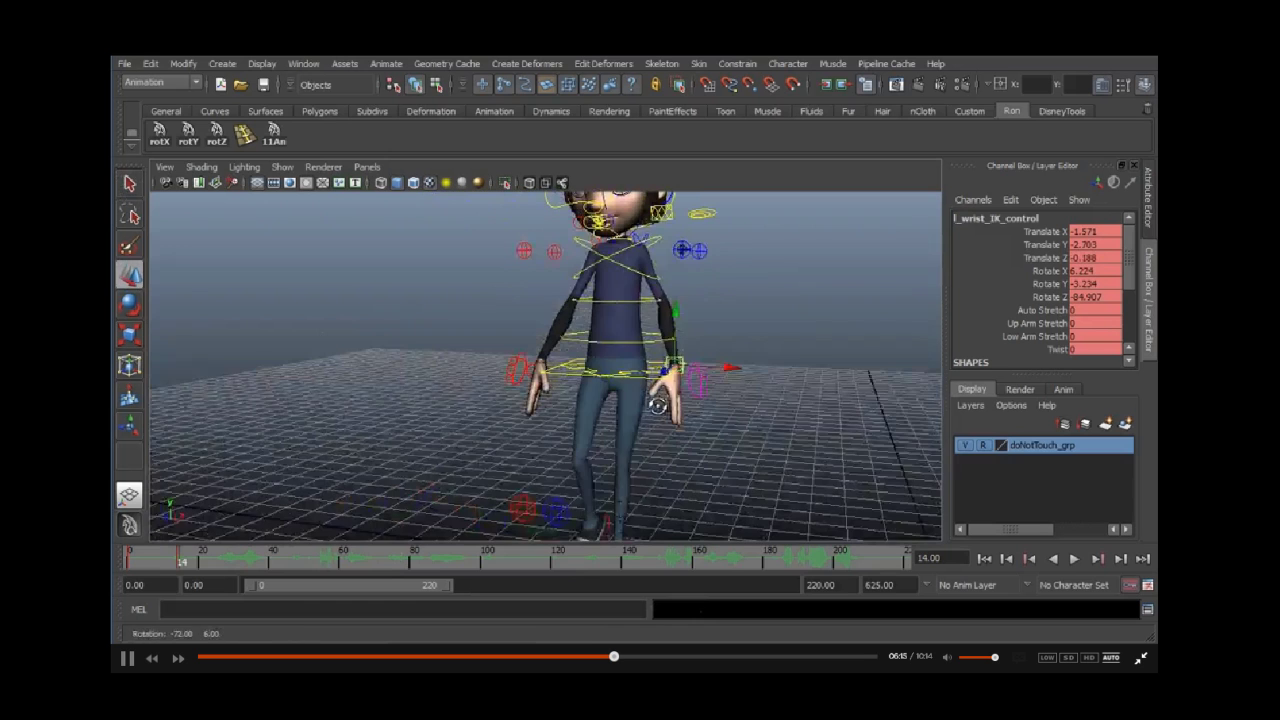
{"action": "right_click_drag", "start_coordinate": [610, 405], "coordinate": [697, 422], "text": "alt"}
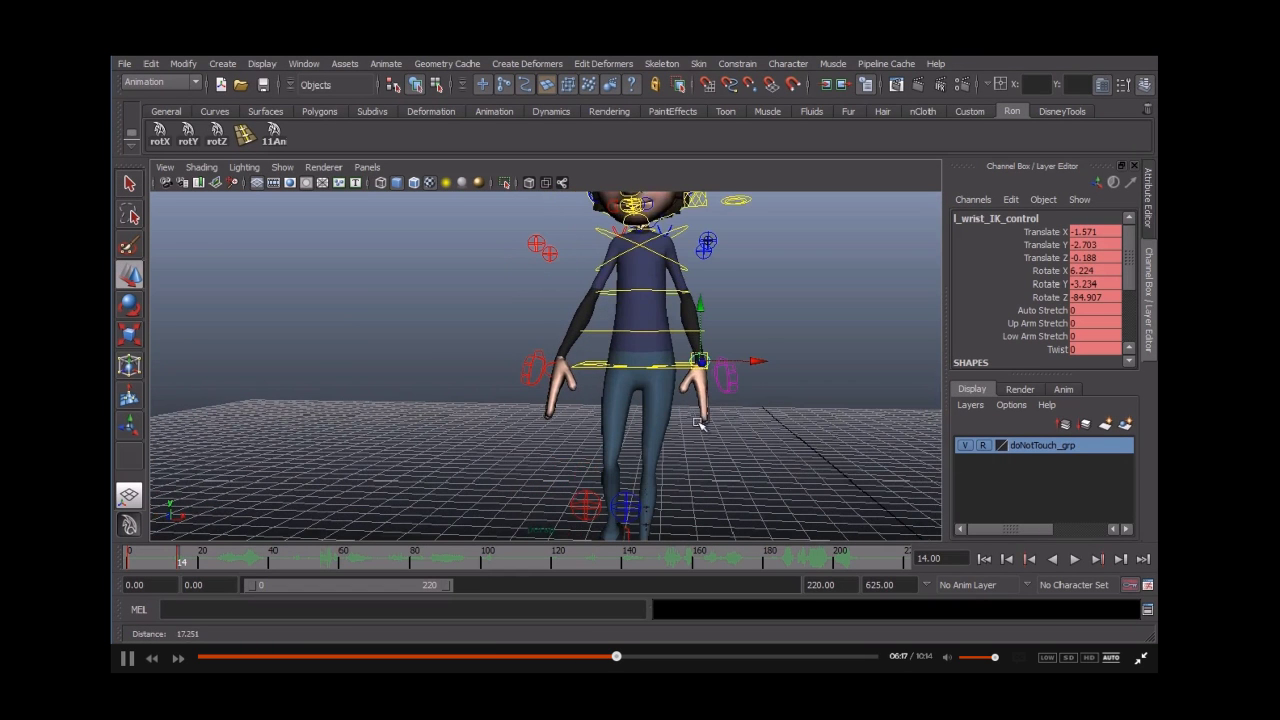
Step: Check the arm and torso pose at frame 14 of the DialogueTutorial_VidRef reference video and return to Maya
{"action": "key", "text": "alt+Tab"}
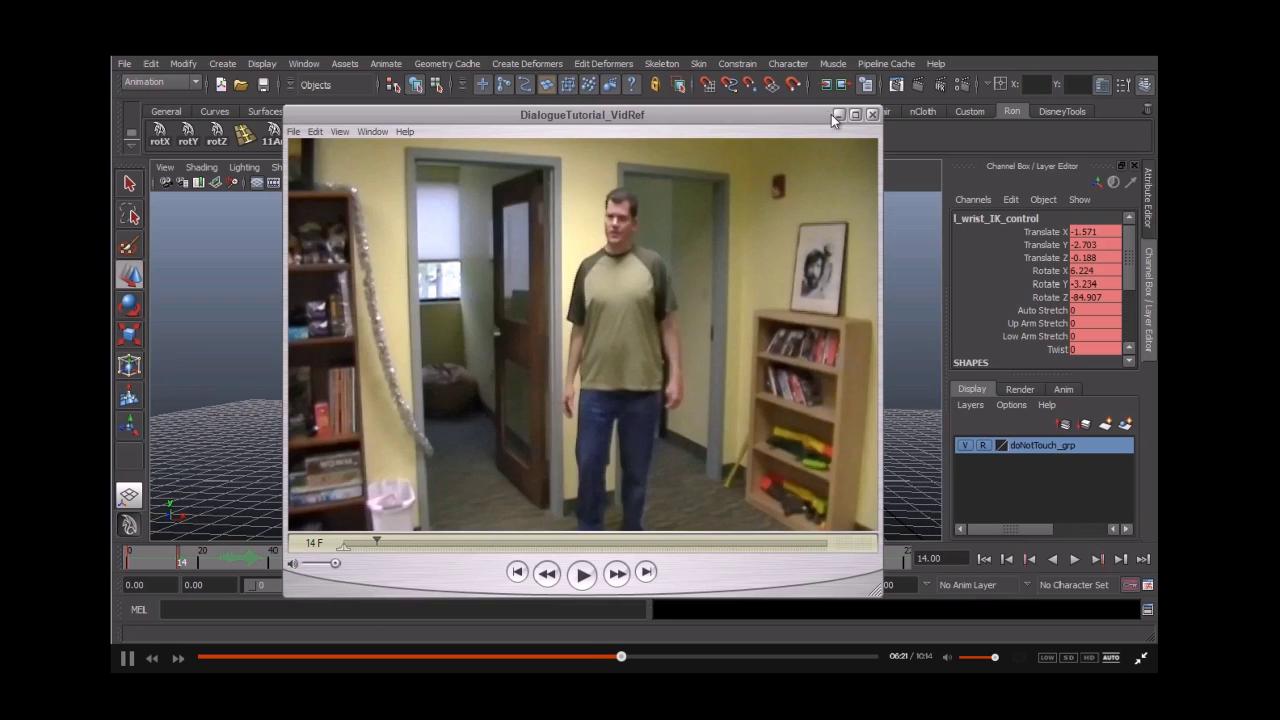
{"action": "key", "text": "alt"}
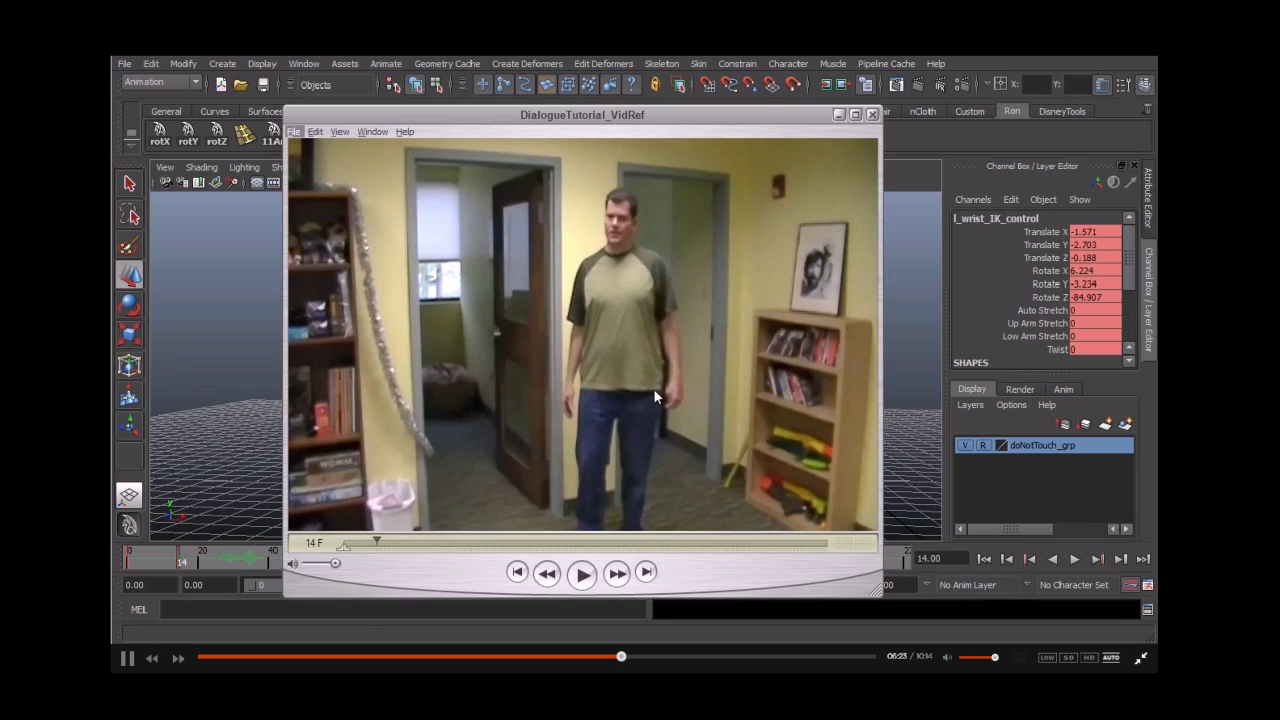
{"action": "left_click", "coordinate": [838, 114]}
Step: Tilt the body control the opposite way and rotate the chest IK control to Rotate Z 7.913
{"action": "key", "text": "q"}
{"action": "left_click", "coordinate": [612, 333]}
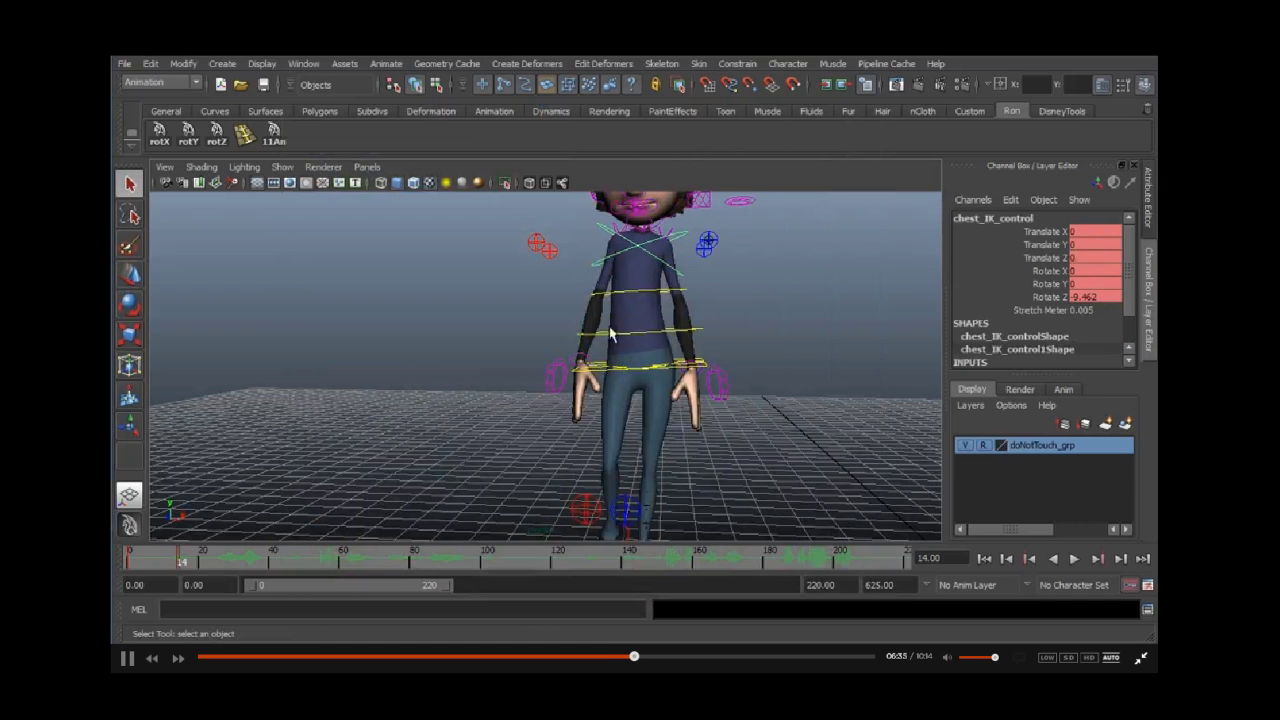
{"action": "left_click", "coordinate": [595, 375]}
{"action": "key", "text": "e"}
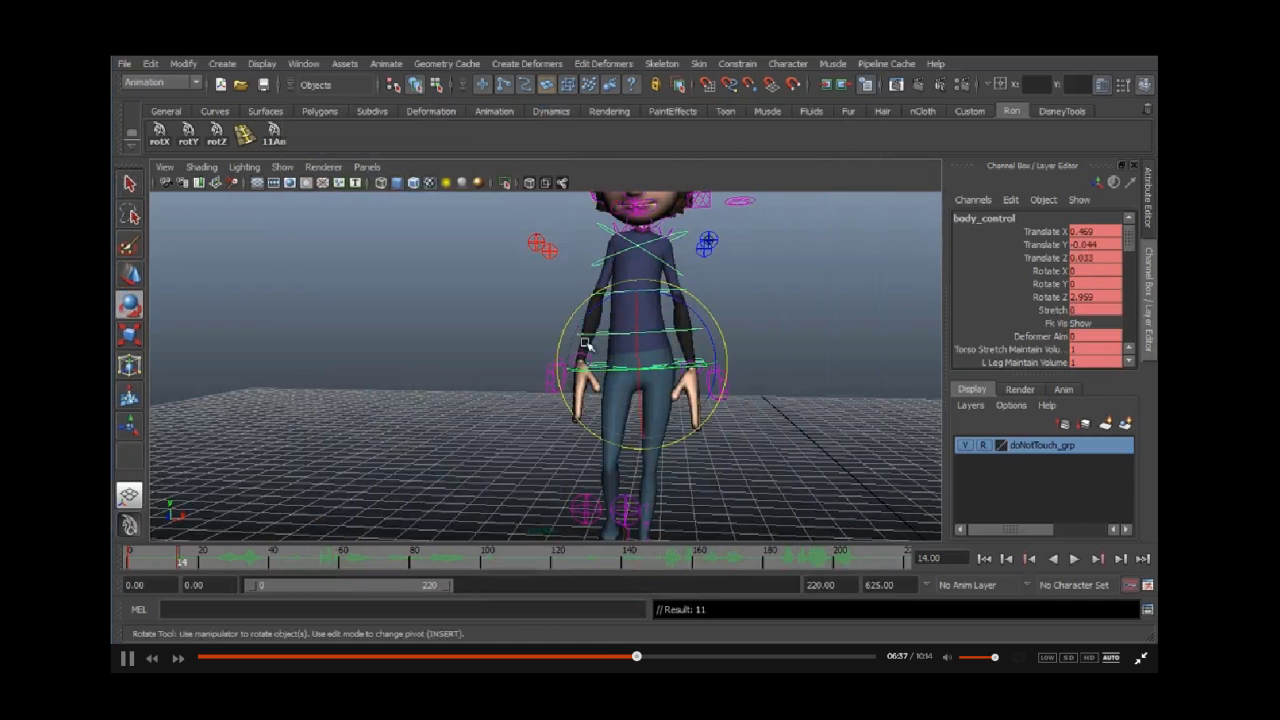
{"action": "left_click_drag", "start_coordinate": [589, 326], "coordinate": [612, 346]}
{"action": "key", "text": "q"}
{"action": "left_click", "coordinate": [596, 303]}
{"action": "key", "text": "e"}
{"action": "key", "text": "q"}
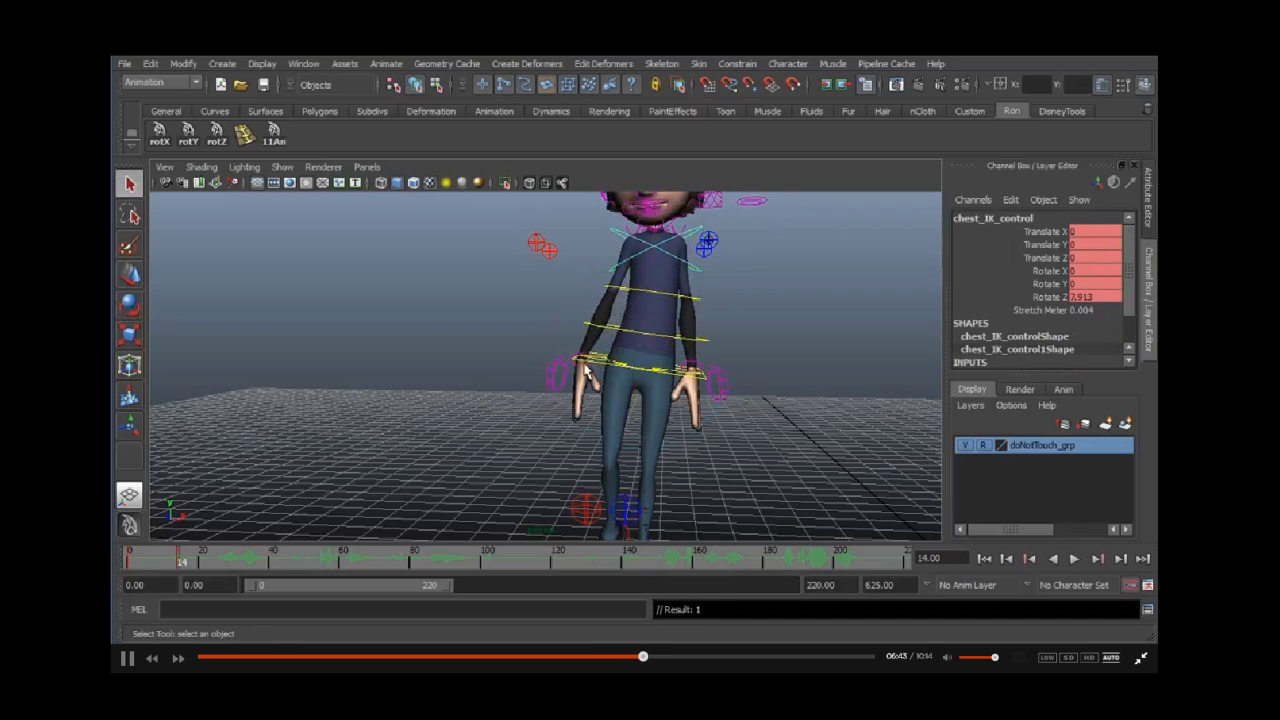
Step: Readjust the hip tilt by rotating the body control to Rotate Z -4.567
{"action": "left_click", "coordinate": [580, 367]}
{"action": "key", "text": "e"}
{"action": "left_click_drag", "start_coordinate": [622, 295], "coordinate": [615, 299]}
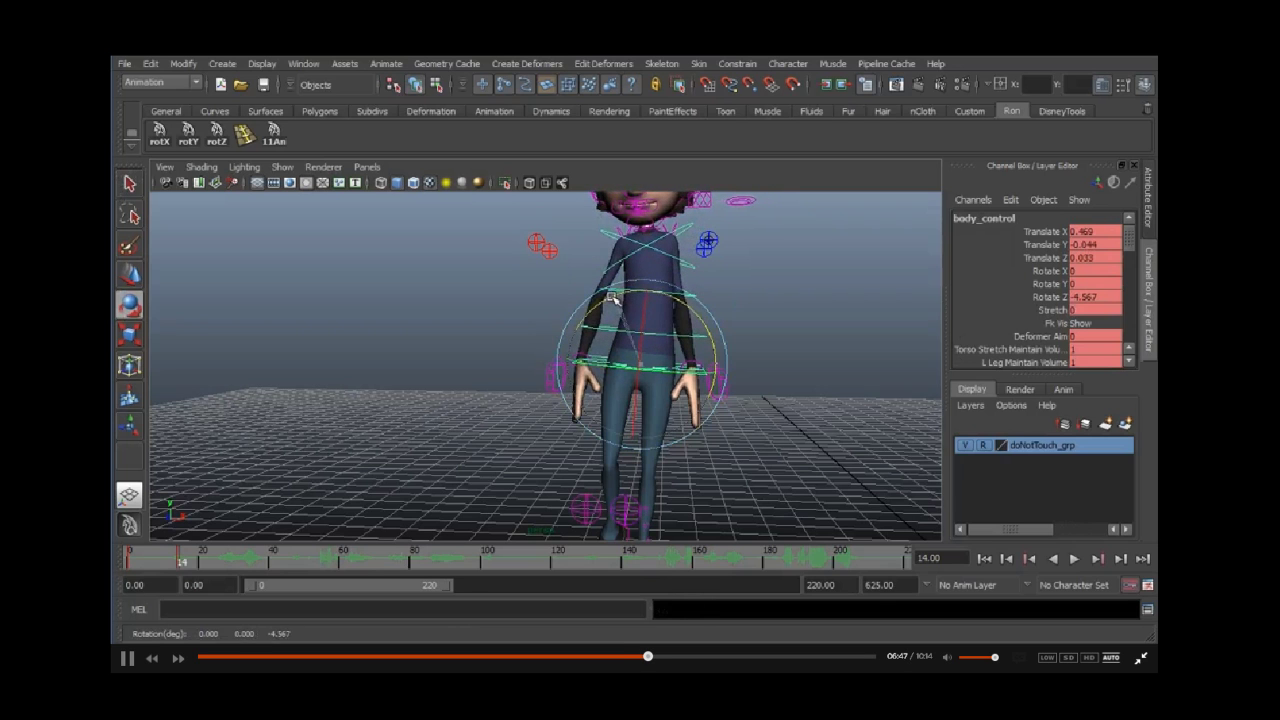
{"action": "key", "text": "q"}
Step: Raise the left wrist IK control slightly beside the hip
{"action": "left_click", "coordinate": [698, 368]}
{"action": "key", "text": "w"}
{"action": "left_click_drag", "start_coordinate": [697, 348], "coordinate": [697, 342]}
{"action": "key", "text": "q"}
Step: Move the right wrist IK control to Translate X -2.526, Y -2.795, Z 0.078, and rotate it to X -15.179, Y 6.502, Z -82.704
{"action": "left_click", "coordinate": [582, 366]}
{"action": "key", "text": "w"}
{"action": "left_click_drag", "start_coordinate": [588, 380], "coordinate": [587, 376]}
{"action": "key", "text": "e"}
{"action": "left_click_drag", "start_coordinate": [573, 372], "coordinate": [537, 437]}
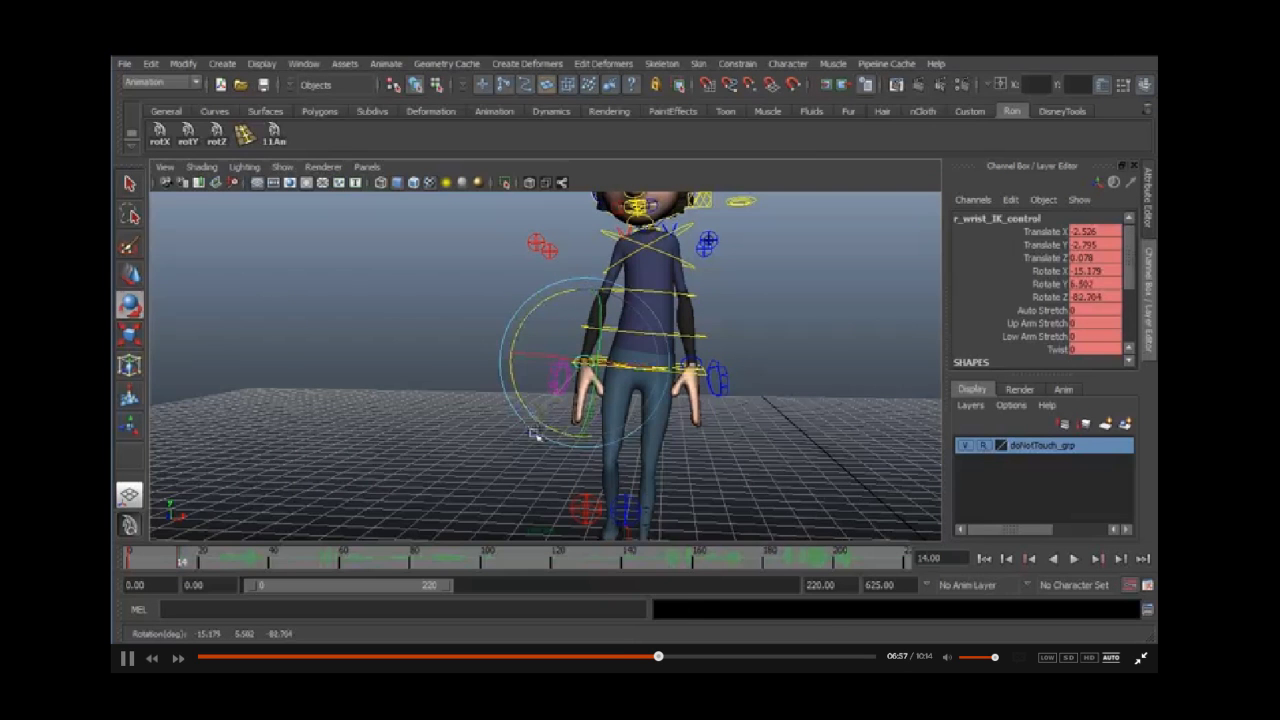
{"action": "key", "text": "q"}
{"action": "key", "text": "w"}
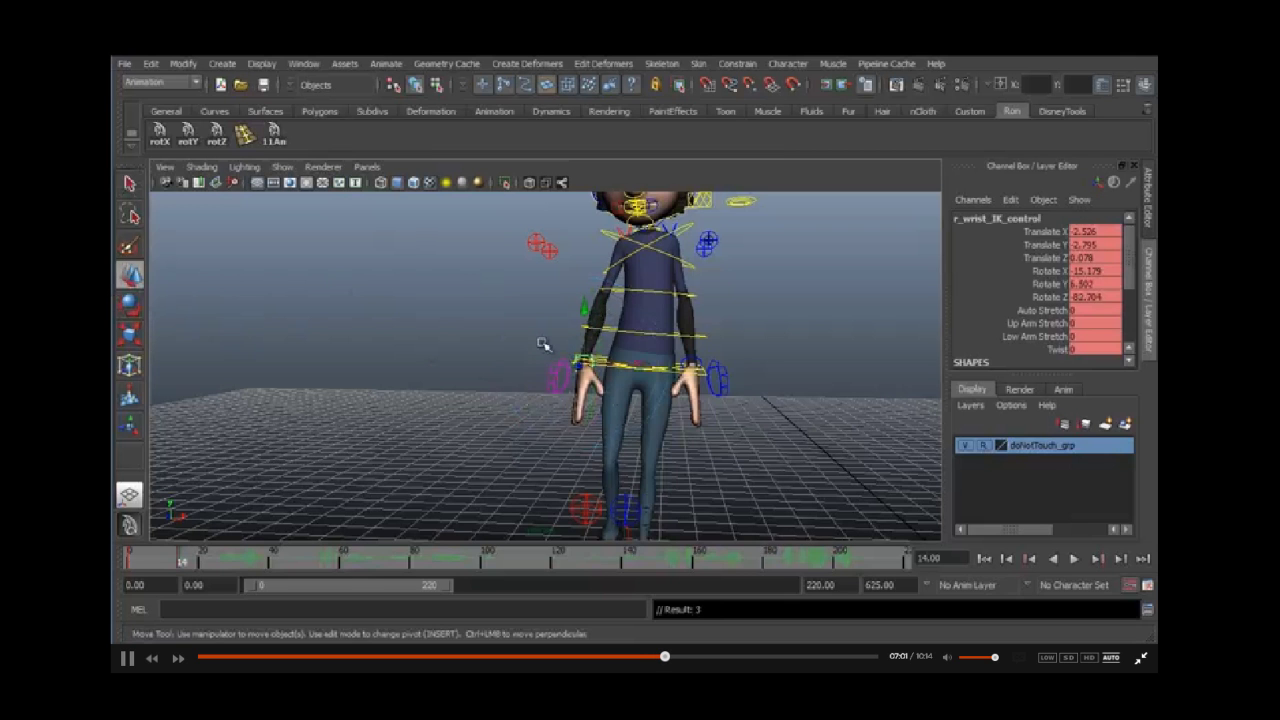
Step: Compare the character's full-body pose with frame 14 of the reference video, focusing on the head and shoulders
{"action": "right_click_drag", "start_coordinate": [537, 354], "coordinate": [500, 340], "text": "alt"}
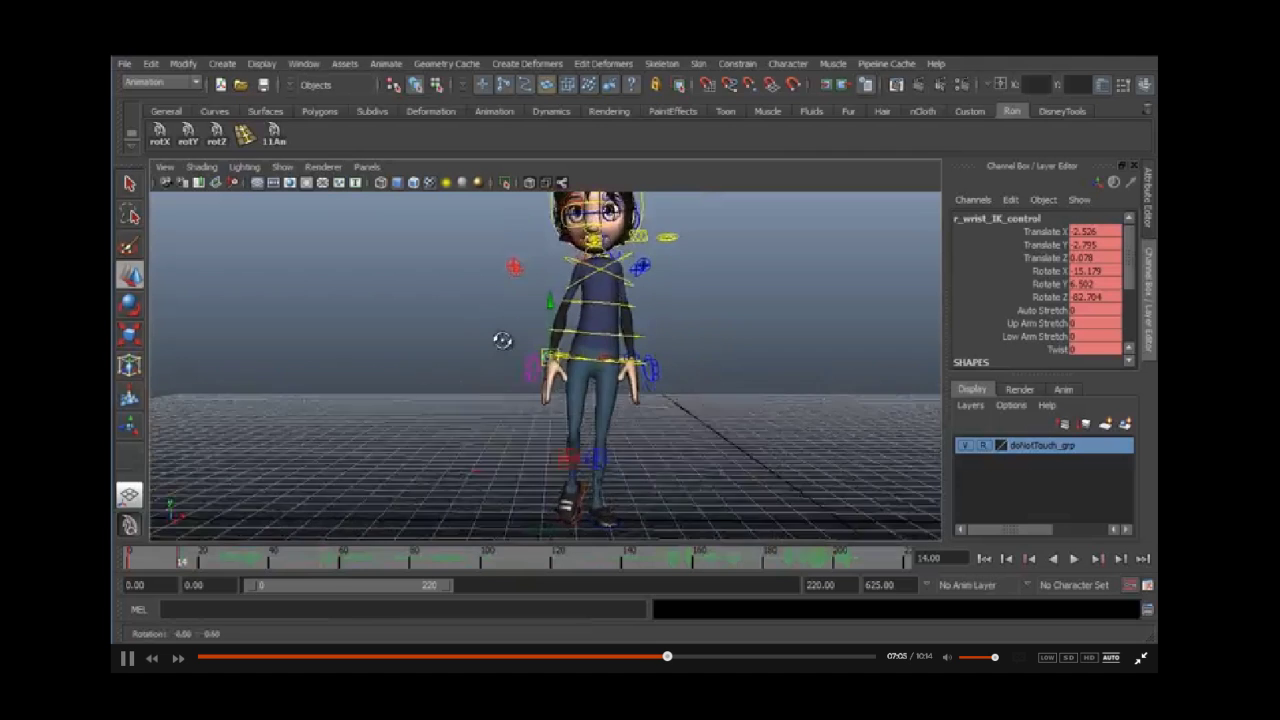
{"action": "left_click_drag", "start_coordinate": [500, 340], "coordinate": [498, 330], "text": "alt"}
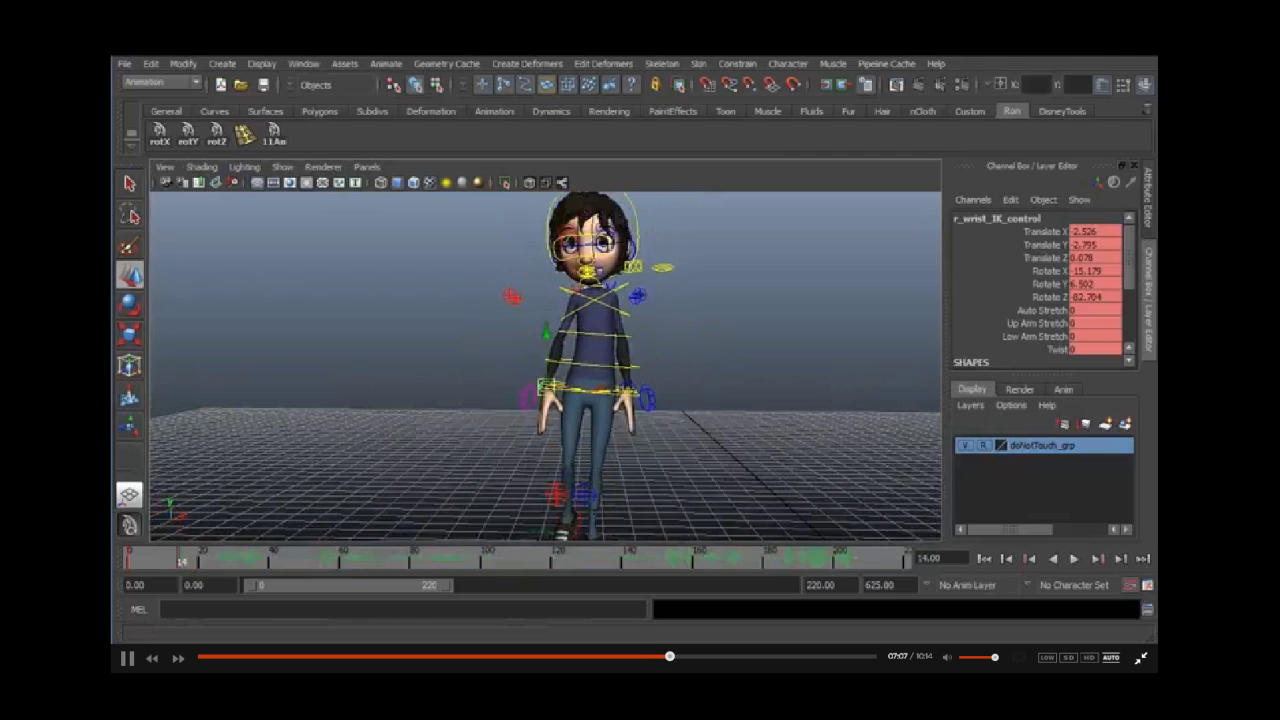
{"action": "key", "text": "alt+Tab"}
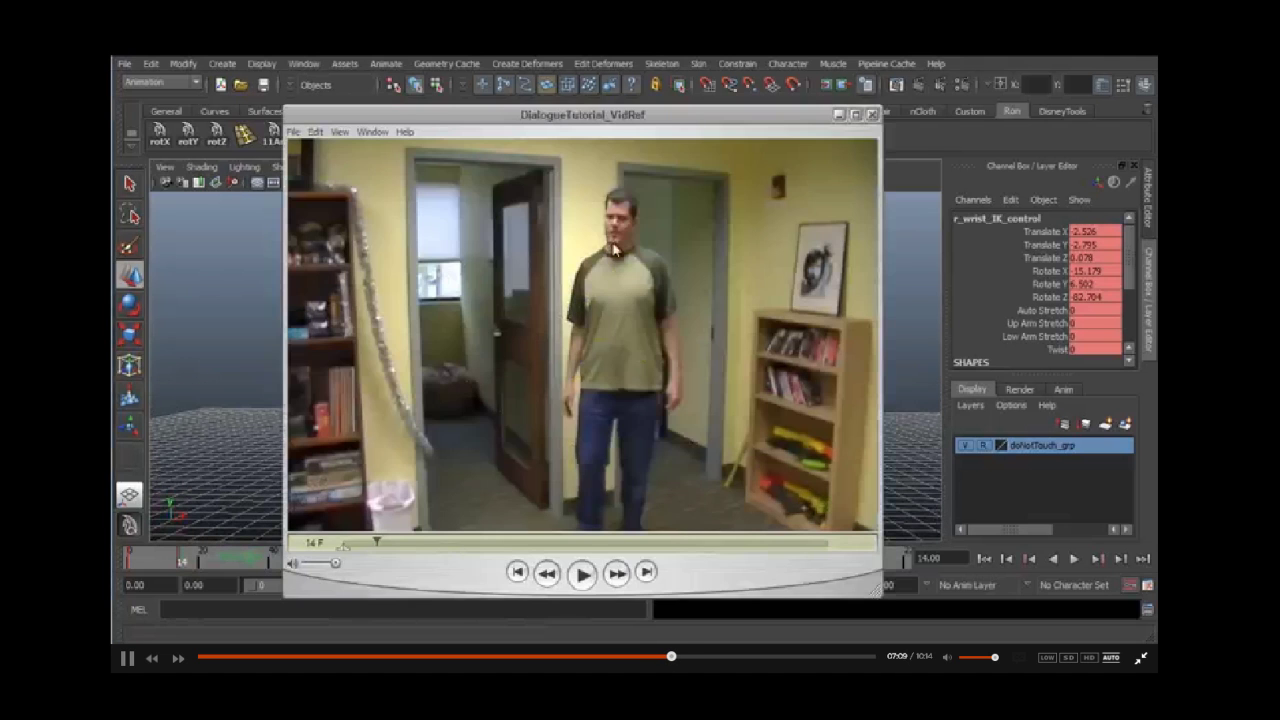
{"action": "left_click", "coordinate": [839, 114]}
Step: Rotate the head IK control to Rotate X 13.465, Y -5.68 and Z -6.407
{"action": "left_click_drag", "start_coordinate": [538, 313], "coordinate": [507, 355], "text": "alt"}
{"action": "left_click", "coordinate": [525, 345]}
{"action": "key", "text": "e"}
{"action": "left_click_drag", "start_coordinate": [472, 296], "coordinate": [476, 287]}
{"action": "key", "text": "q"}
{"action": "left_click", "coordinate": [457, 266]}
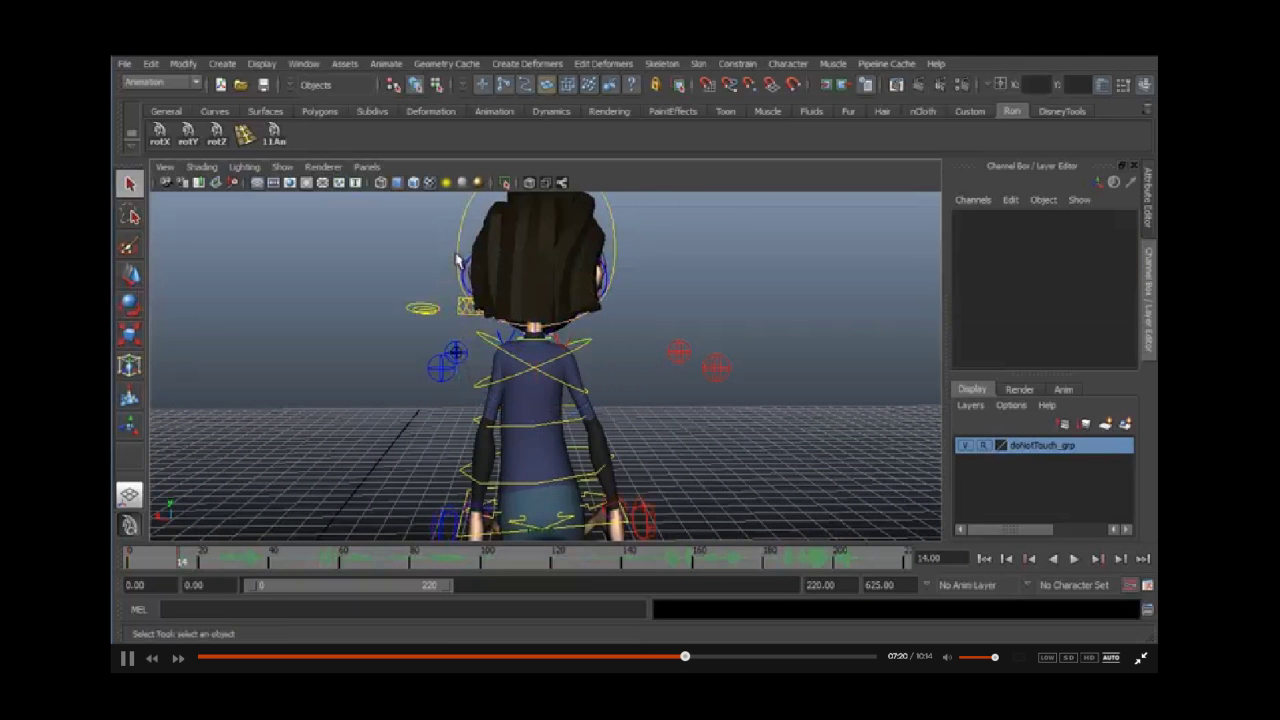
{"action": "key", "text": "e"}
{"action": "left_click", "coordinate": [455, 313]}
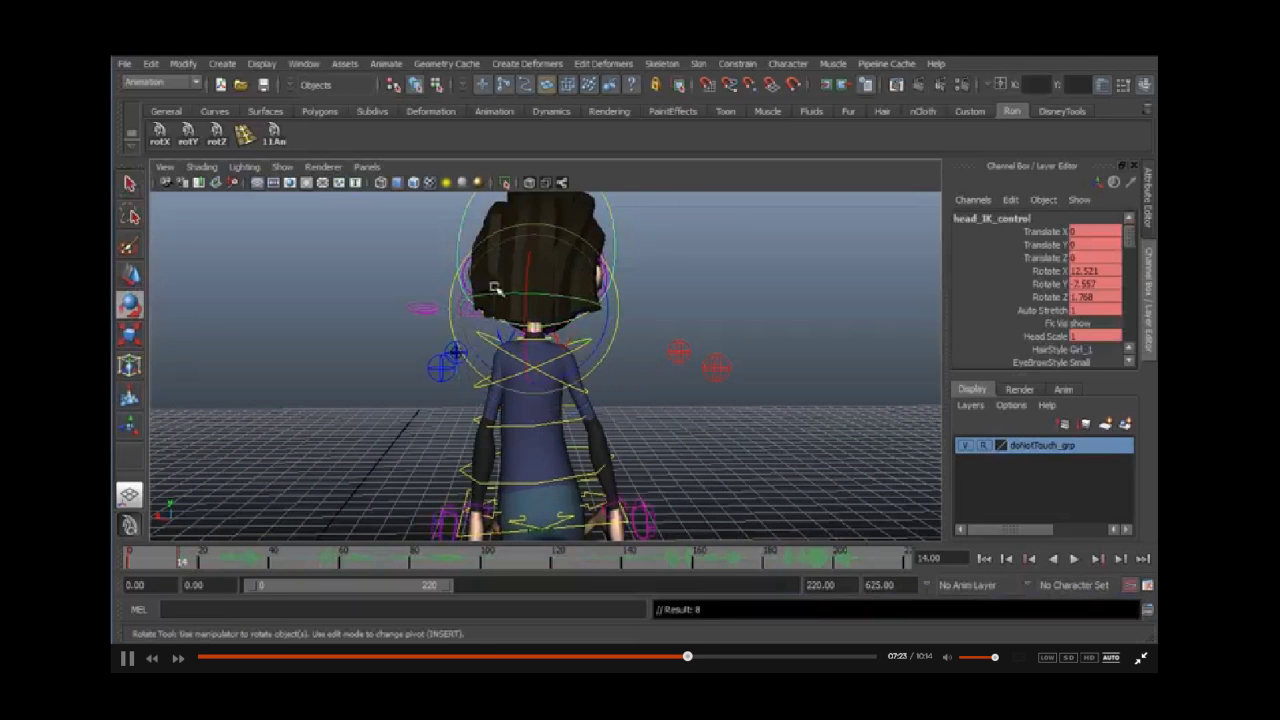
{"action": "left_click_drag", "start_coordinate": [509, 376], "coordinate": [528, 378]}
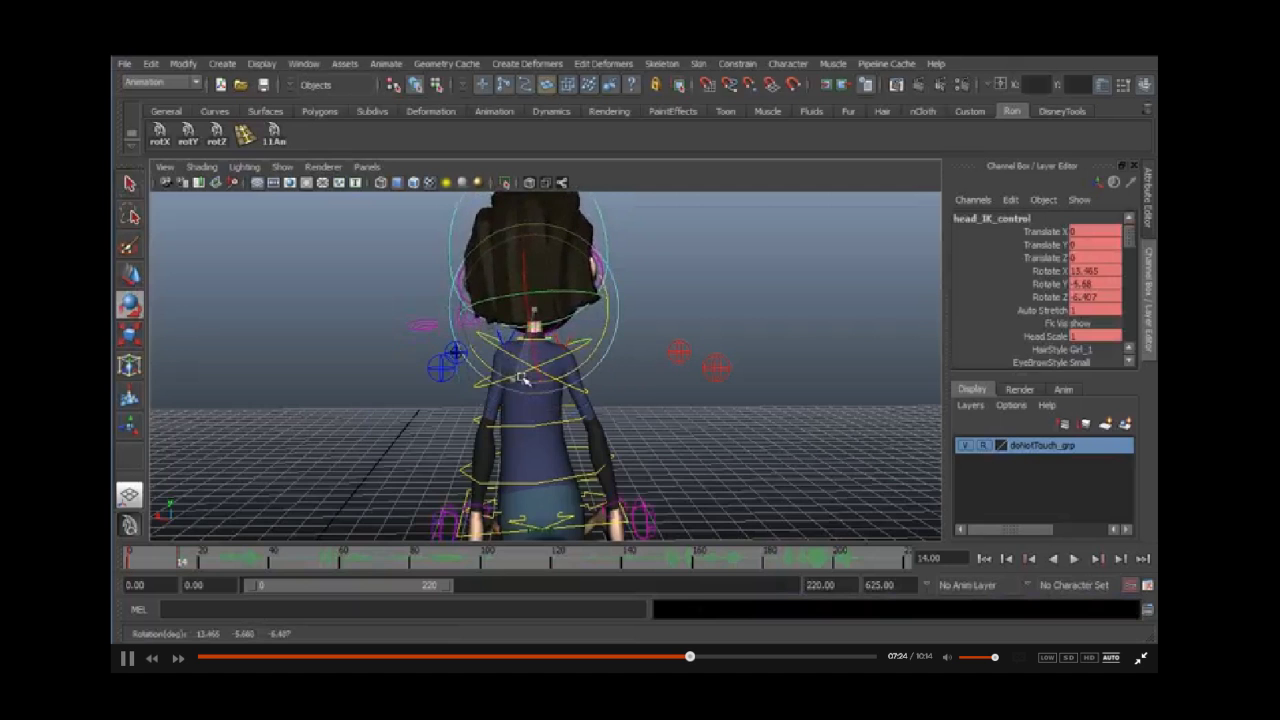
Step: Refine the head IK control's rotation at frame 14 to X 12.721, Y -9.552 and Z -7.193
{"action": "left_click_drag", "start_coordinate": [592, 407], "coordinate": [389, 397], "text": "alt"}
{"action": "middle_click_drag", "start_coordinate": [417, 397], "coordinate": [429, 314], "text": "alt"}
{"action": "key", "text": "q"}
{"action": "right_click_drag", "start_coordinate": [440, 360], "coordinate": [461, 398], "text": "alt"}
Step: Compare the character's poses at frames 0 and 14, focusing on the head and overall silhouette
{"action": "key", "text": "space"}
{"action": "key", "text": "space"}
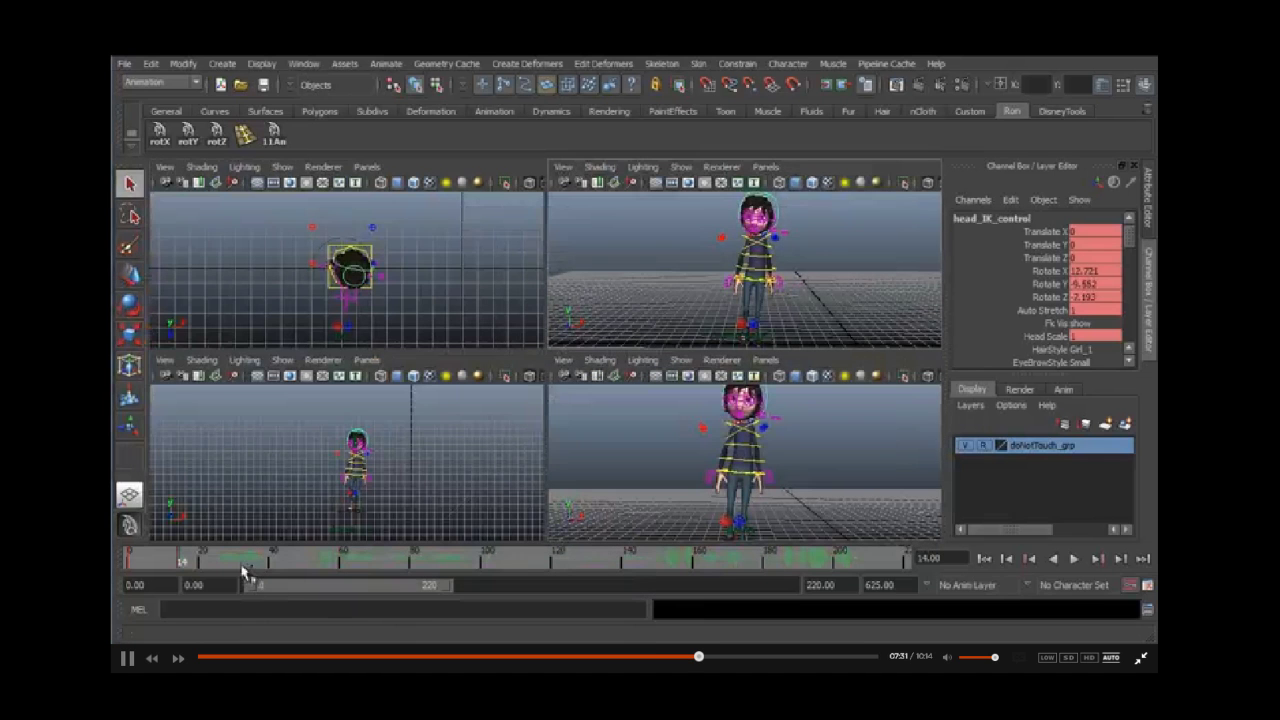
{"action": "left_click", "coordinate": [126, 557]}
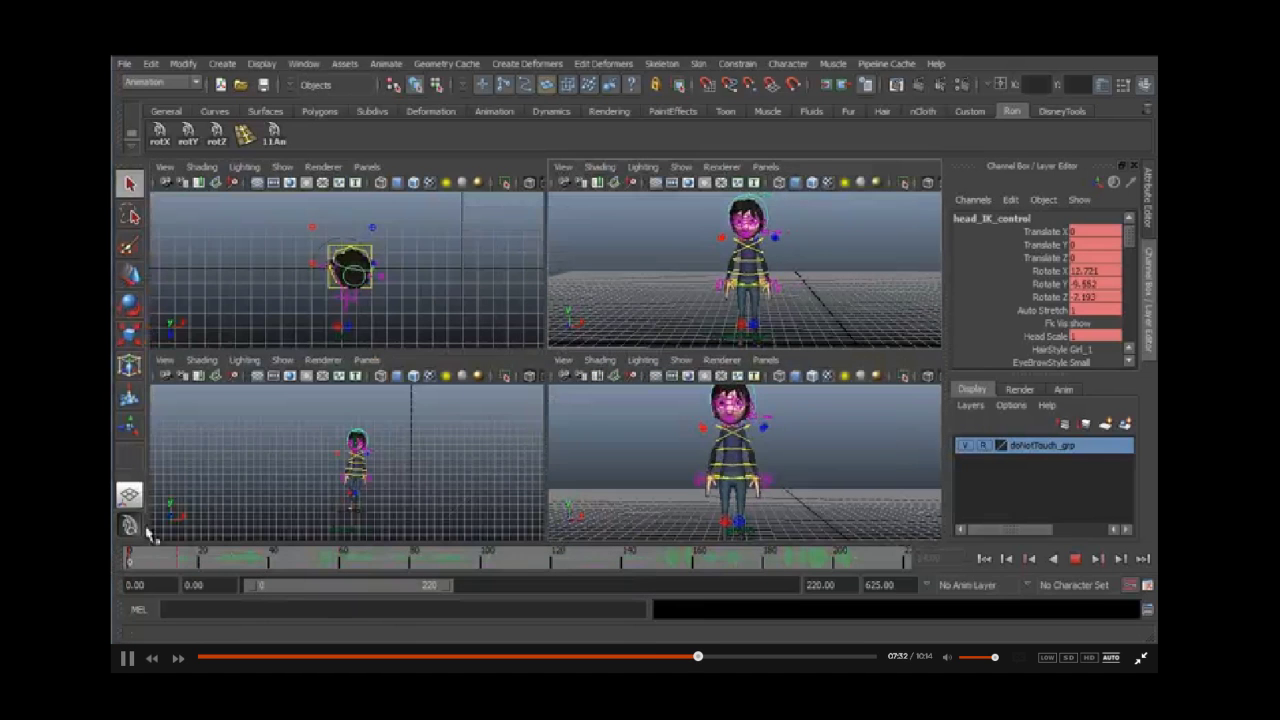
{"action": "key", "text": "space"}
{"action": "key", "text": "period"}
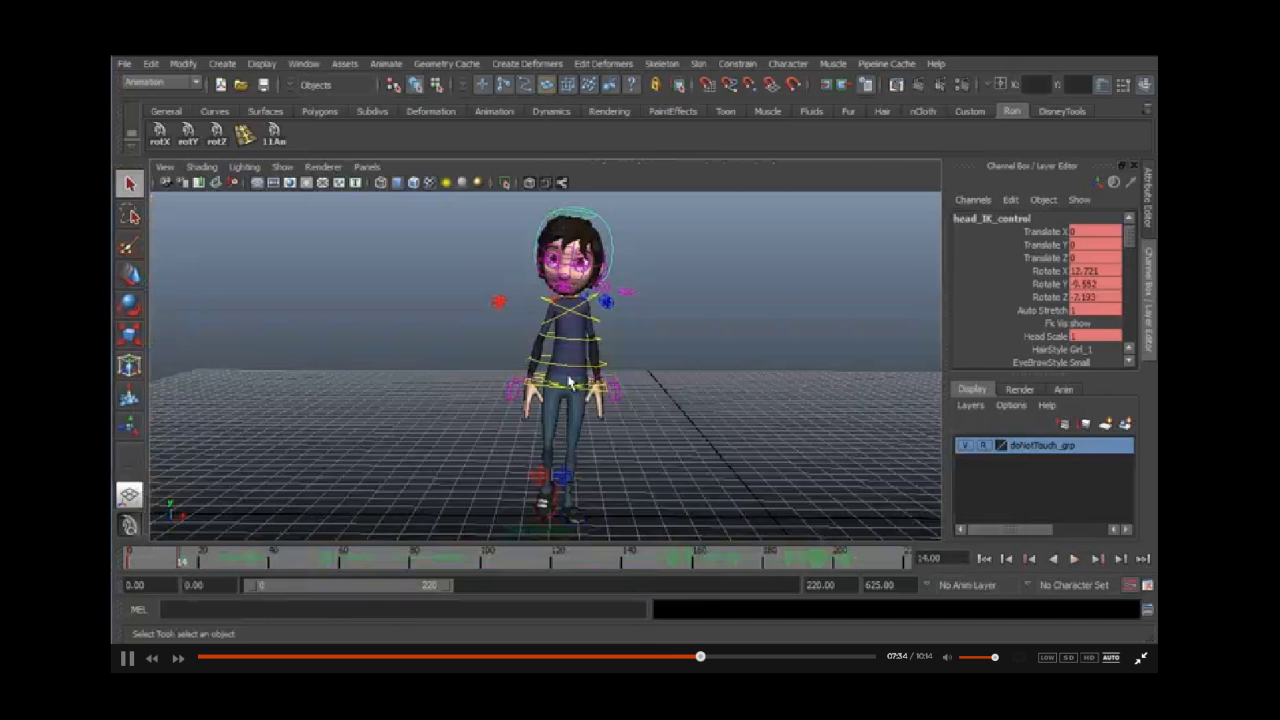
{"action": "key", "text": "space"}
{"action": "key", "text": "space"}
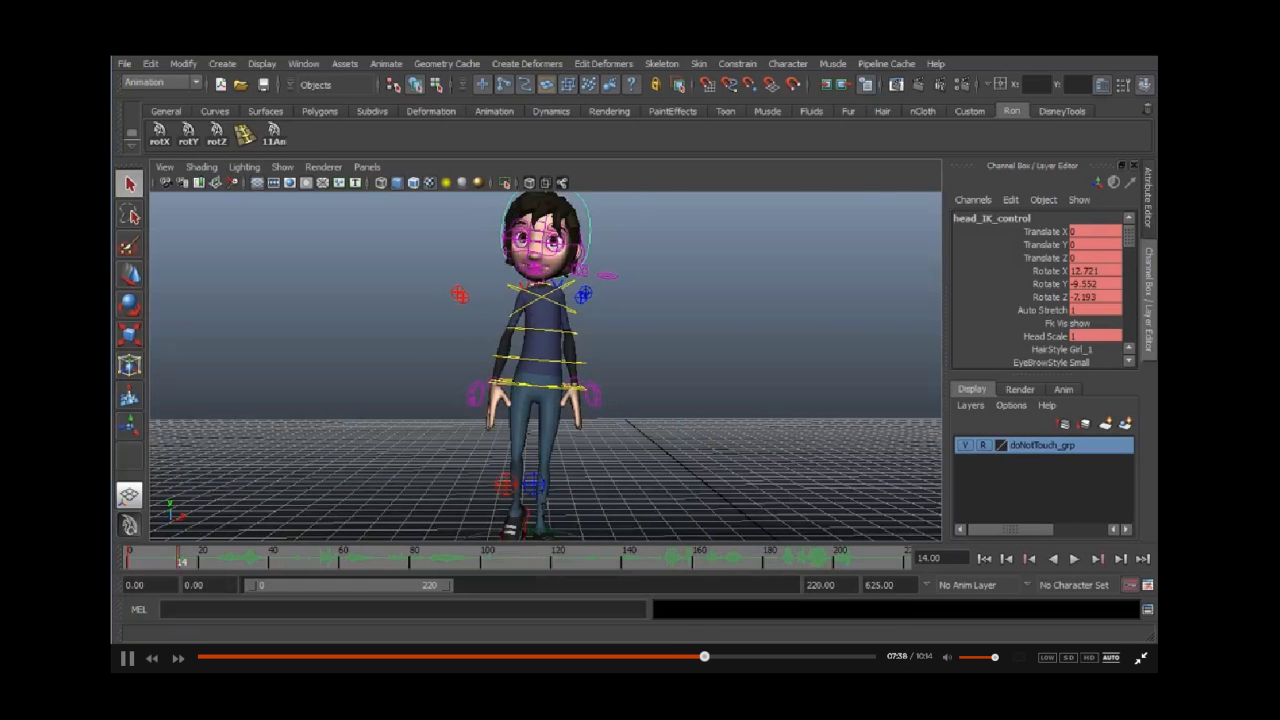
Step: Switch to the reference video and step through it to frame 40 to study the next key pose
{"action": "key", "text": "alt+Tab"}
{"action": "left_click_drag", "start_coordinate": [378, 543], "coordinate": [436, 545]}
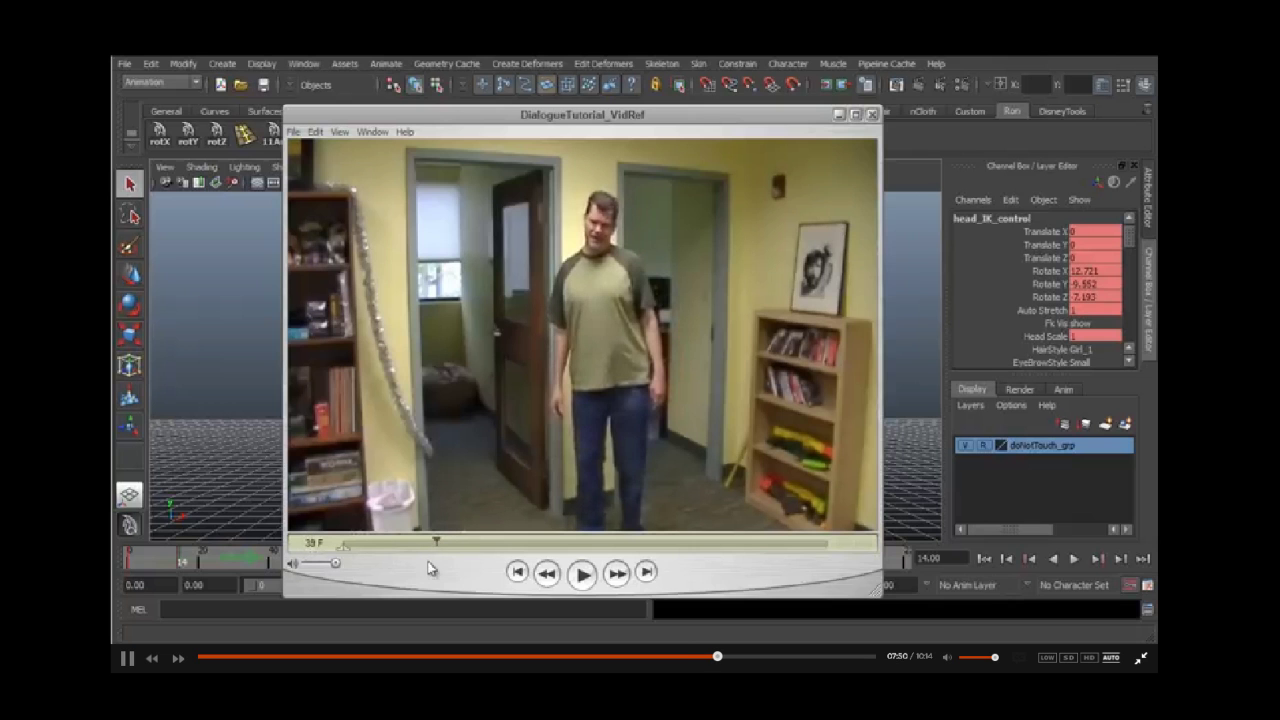
{"action": "key", "text": "Right"}
{"action": "key", "text": "Left"}
{"action": "key", "text": "Left"}
{"action": "key", "text": "Left"}
{"action": "left_click", "coordinate": [839, 115]}
Step: Go to frame 40, select all of the character's controls and key them
{"action": "left_click_drag", "start_coordinate": [290, 562], "coordinate": [276, 572]}
{"action": "key", "text": "alt+v"}
{"action": "key", "text": "alt+v"}
{"action": "left_click", "coordinate": [282, 134]}
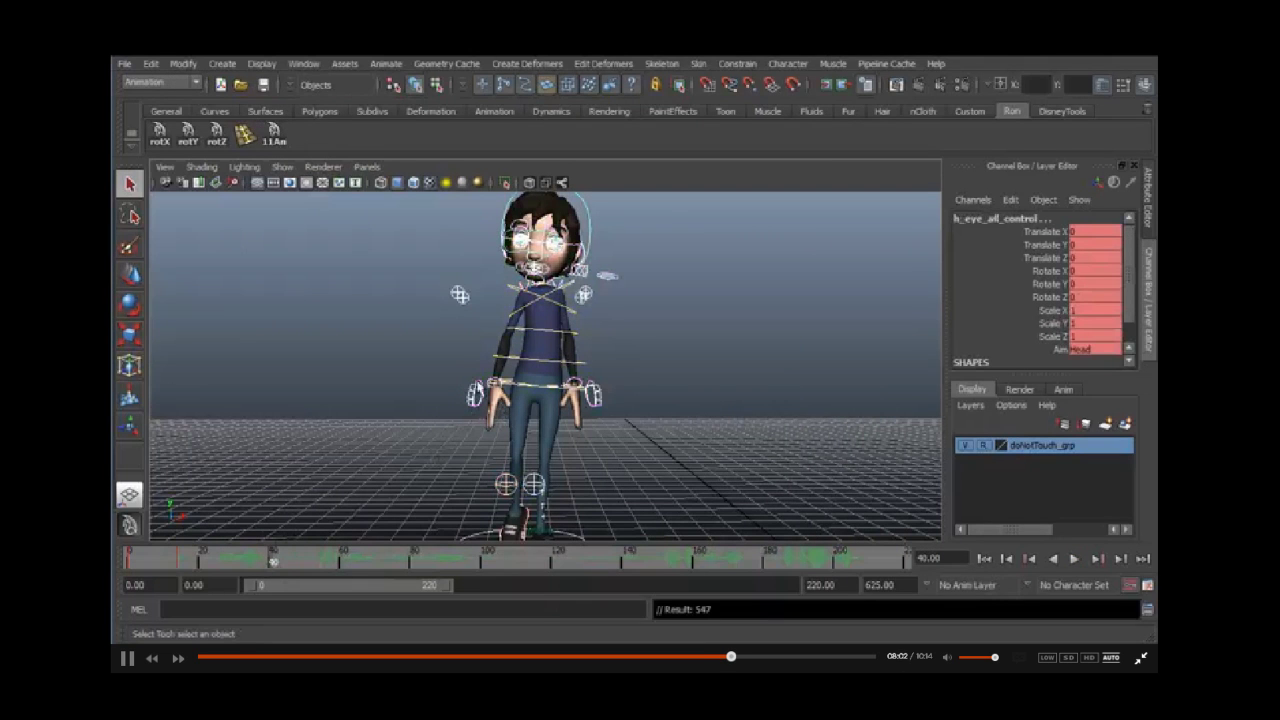
Step: Examine the actor's stance and weight shift at frame 40 of the reference video
{"action": "key", "text": "alt+Tab"}
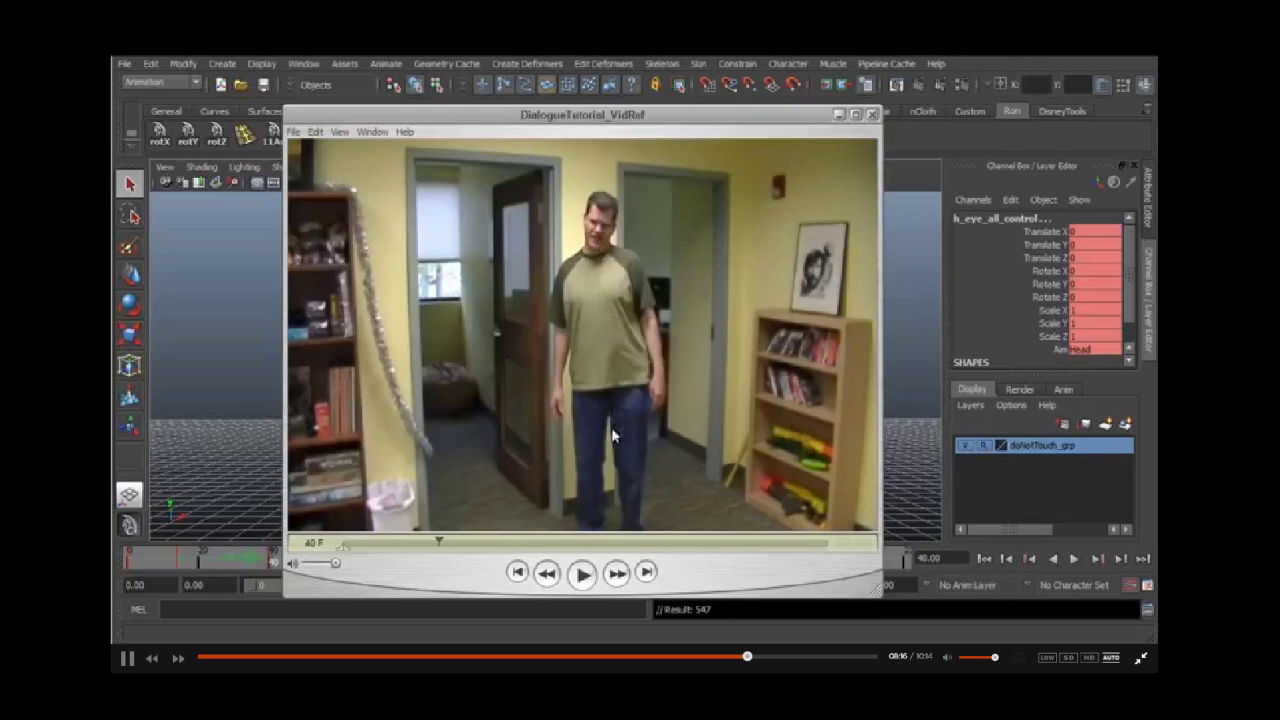
{"action": "left_click", "coordinate": [840, 116]}
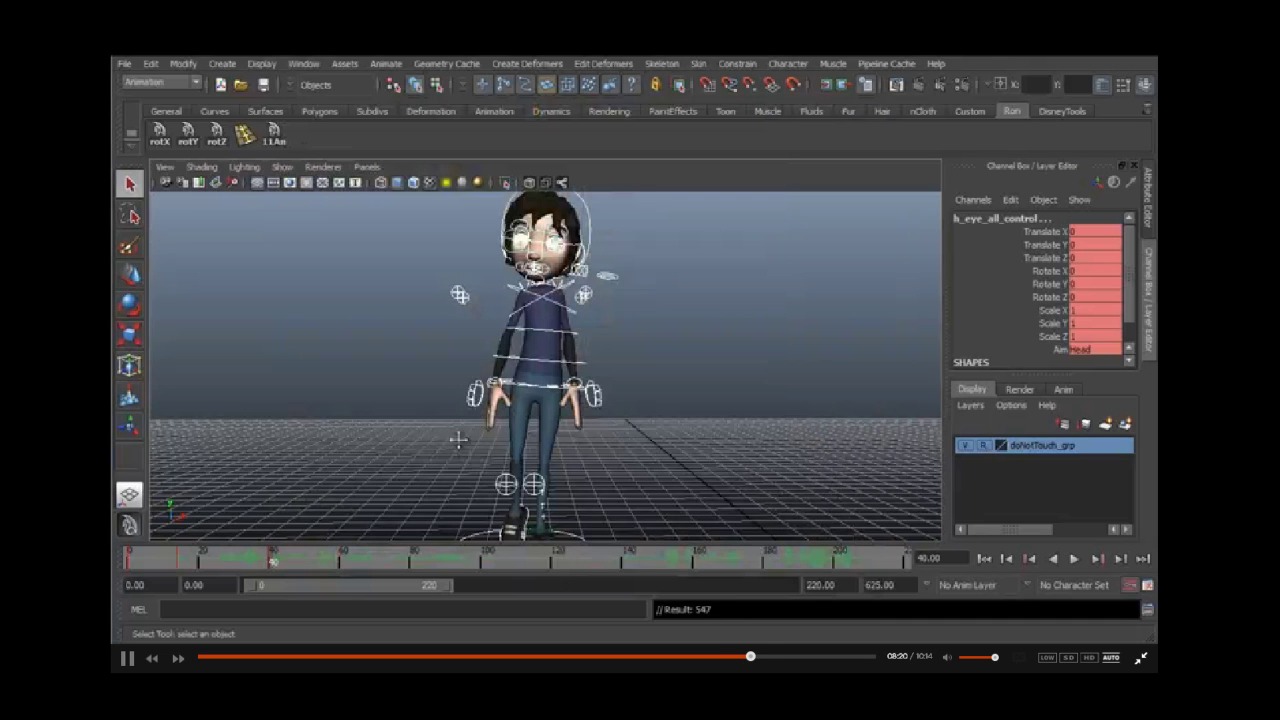
Step: Copy the right ankle IK control's frame 0 placement to frame 40 and key it there
{"action": "left_click_drag", "start_coordinate": [458, 438], "coordinate": [455, 382], "text": "alt"}
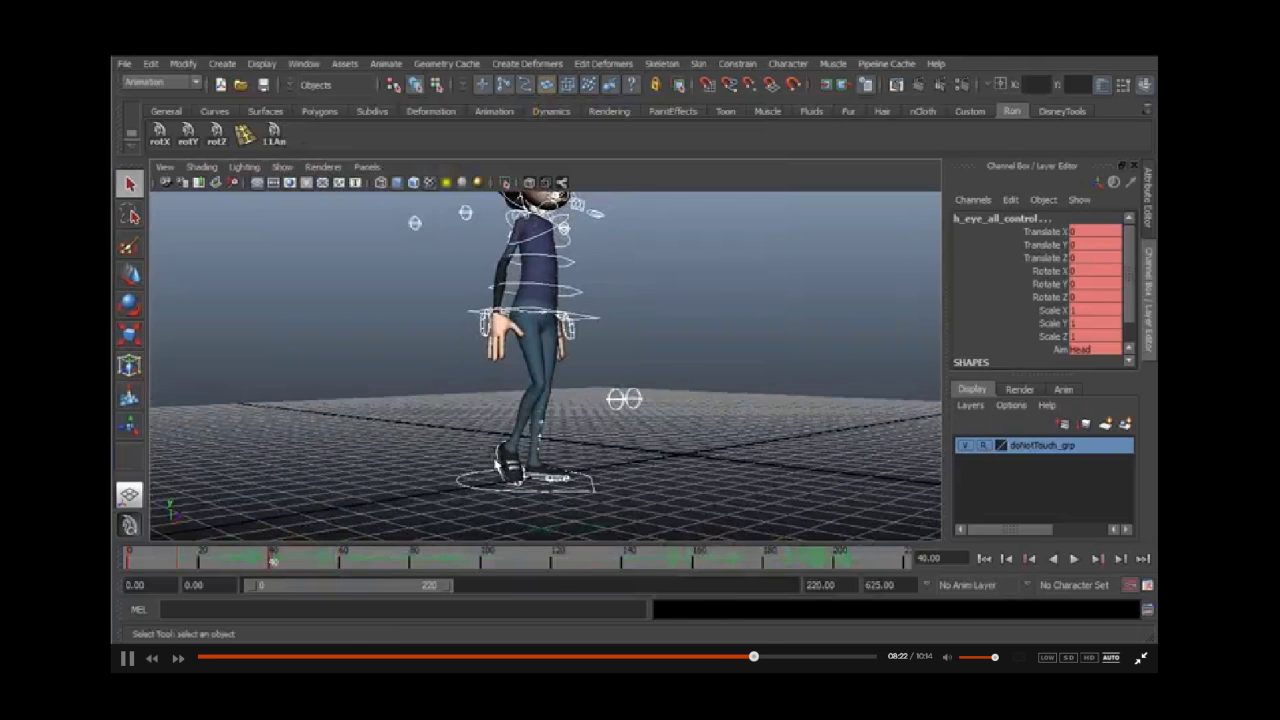
{"action": "left_click", "coordinate": [155, 563]}
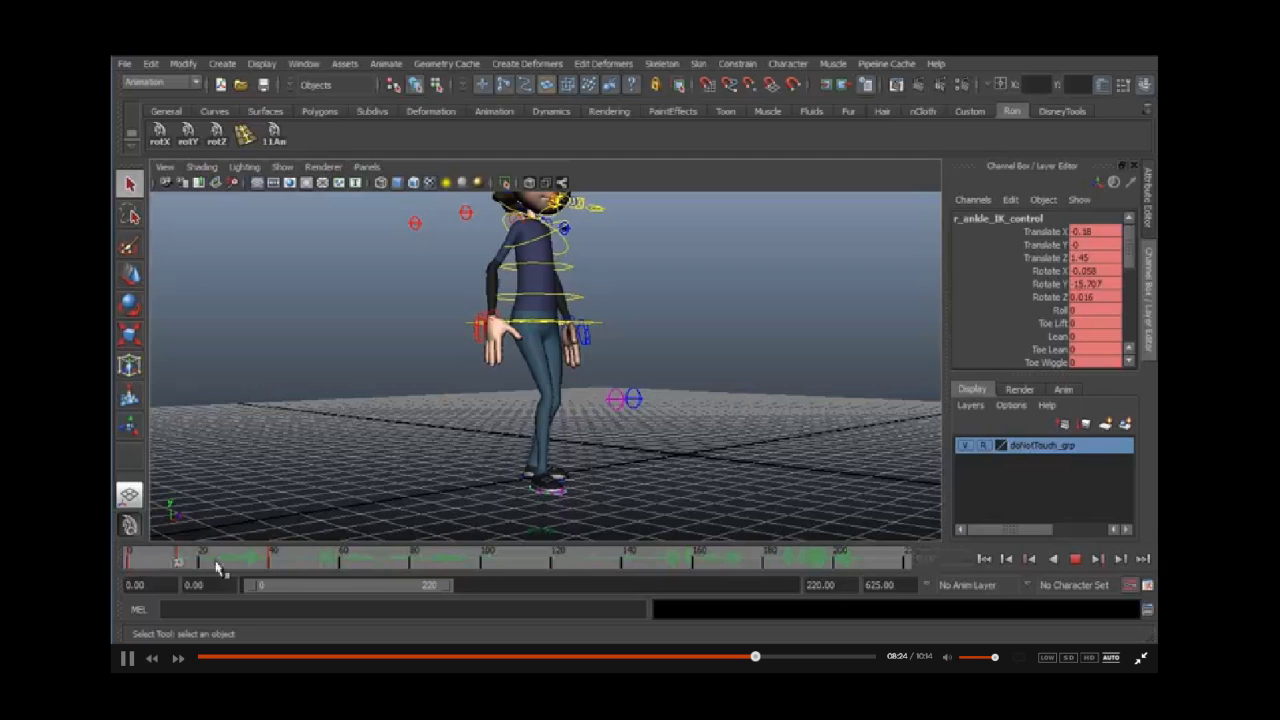
{"action": "left_click", "coordinate": [271, 565]}
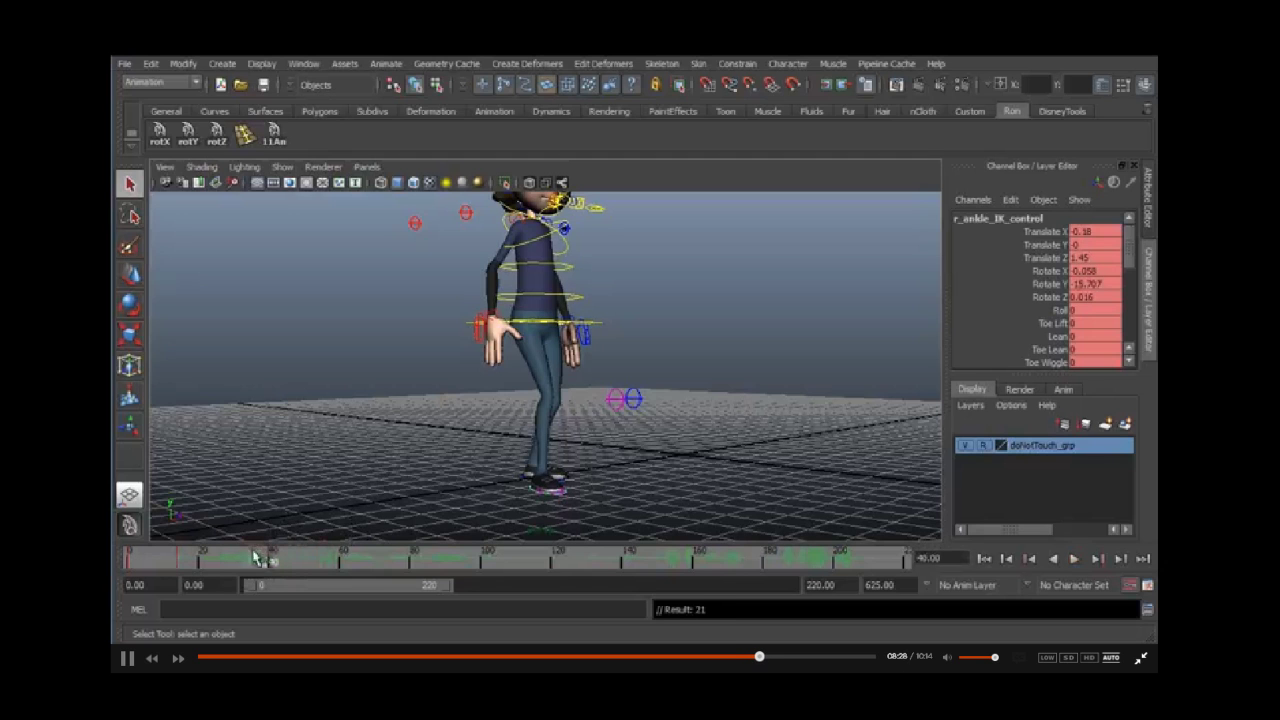
{"action": "key", "text": "alt+v"}
{"action": "left_click", "coordinate": [127, 563]}
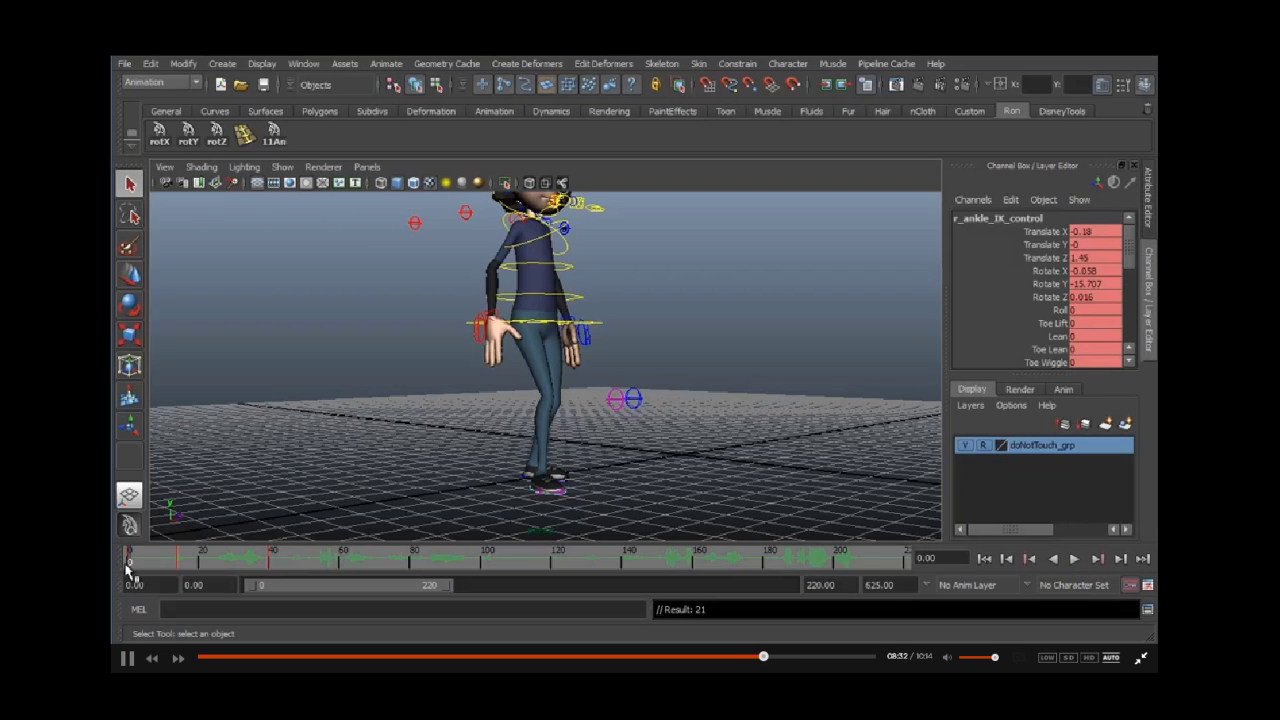
{"action": "key", "text": "alt+v"}
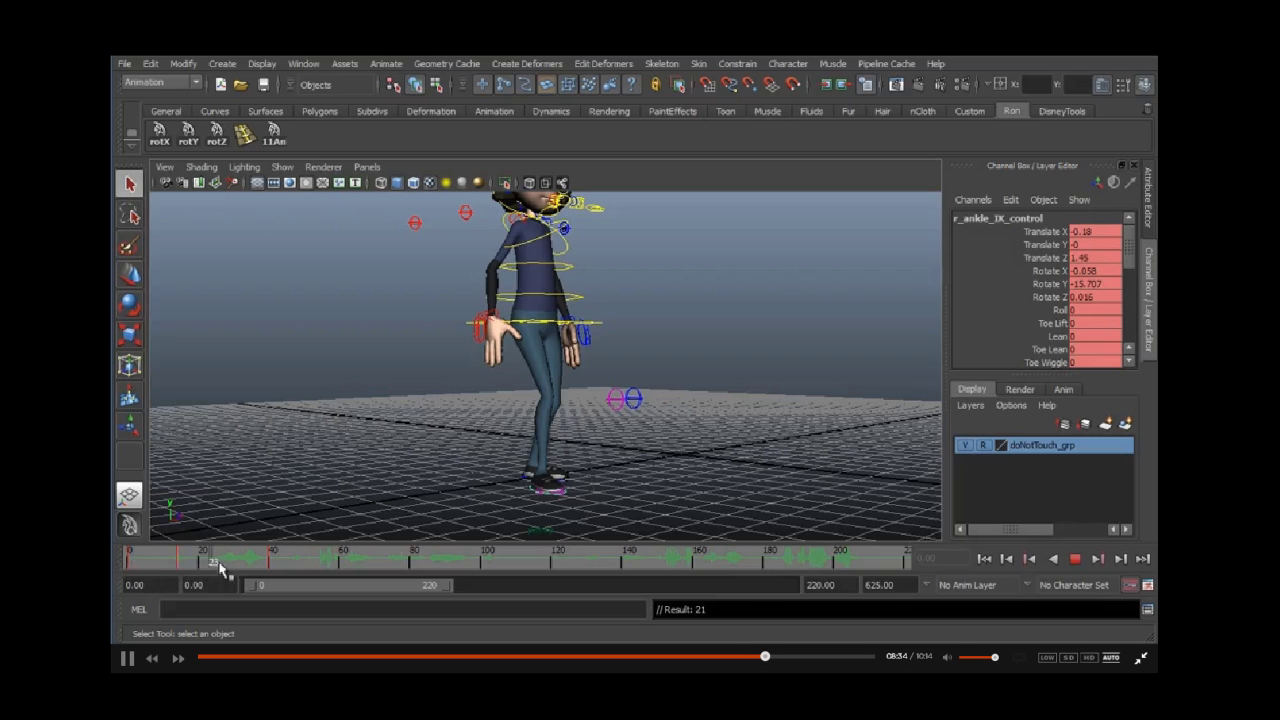
{"action": "left_click", "coordinate": [272, 565]}
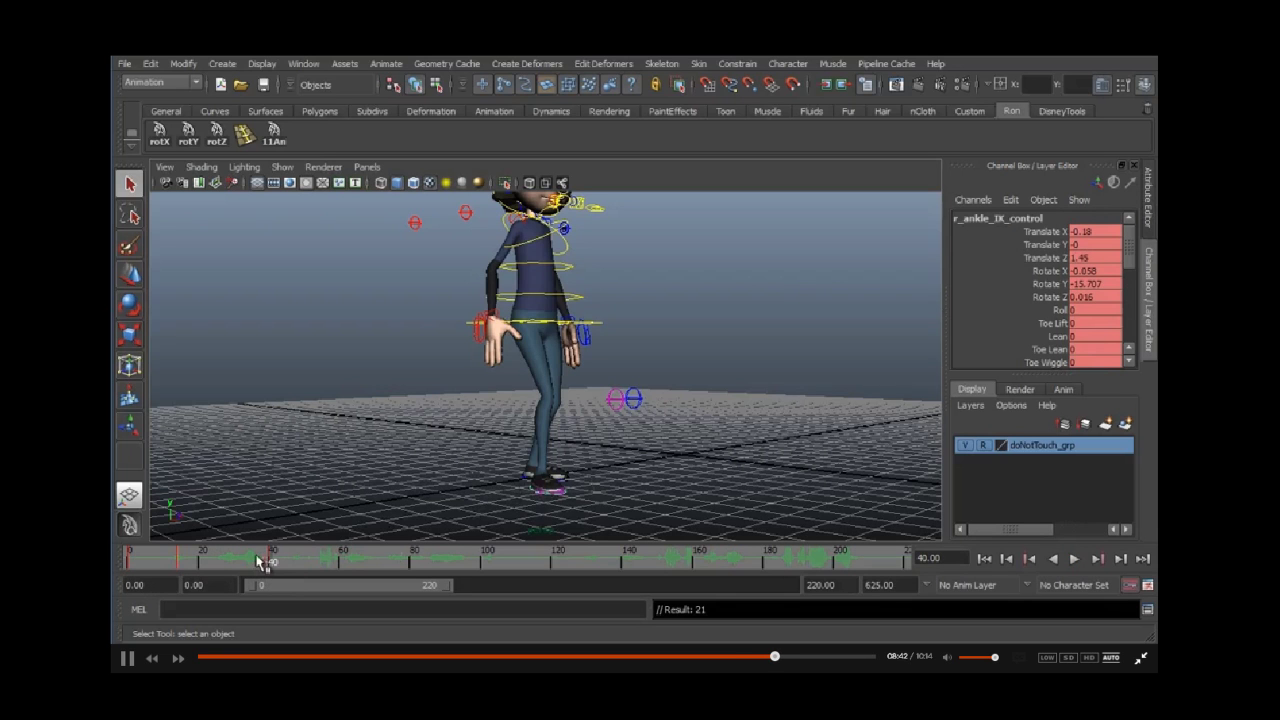
{"action": "key", "text": "alt+v"}
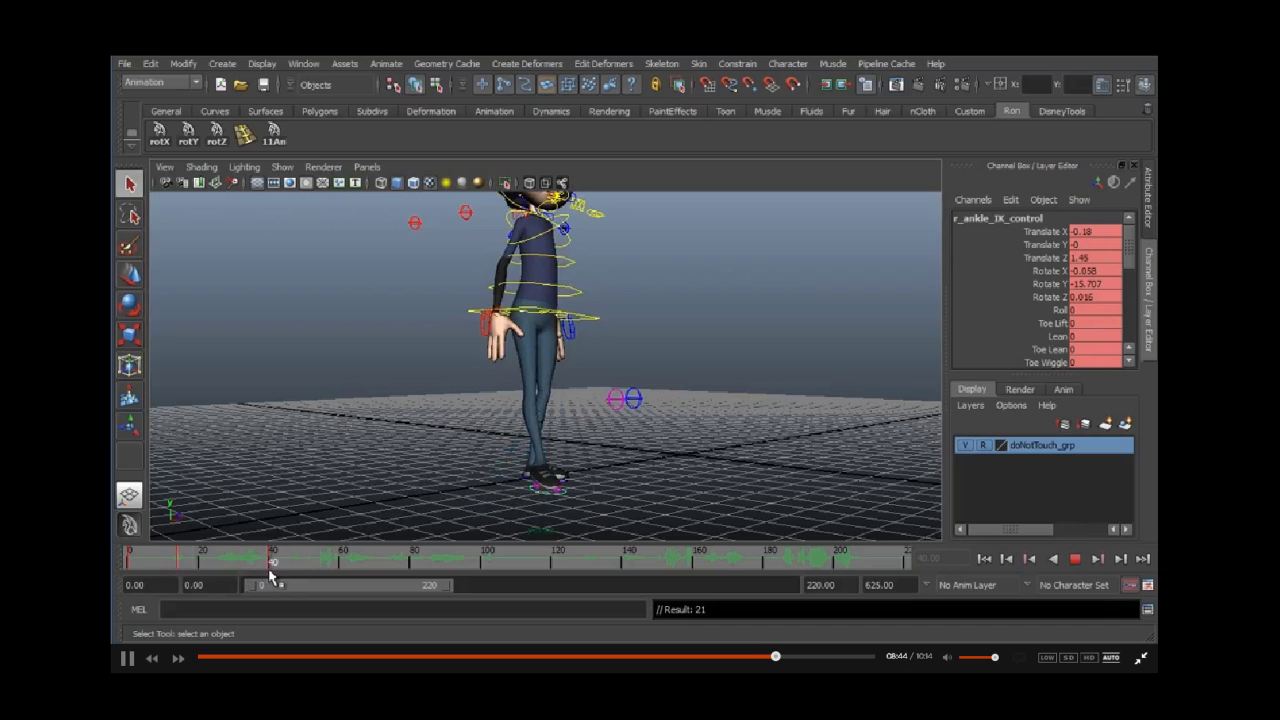
{"action": "key", "text": "alt+v"}
Step: Move the right ankle IK control back to Translate Z -1.637 at frame 40 and check the leg motion
{"action": "key", "text": "w"}
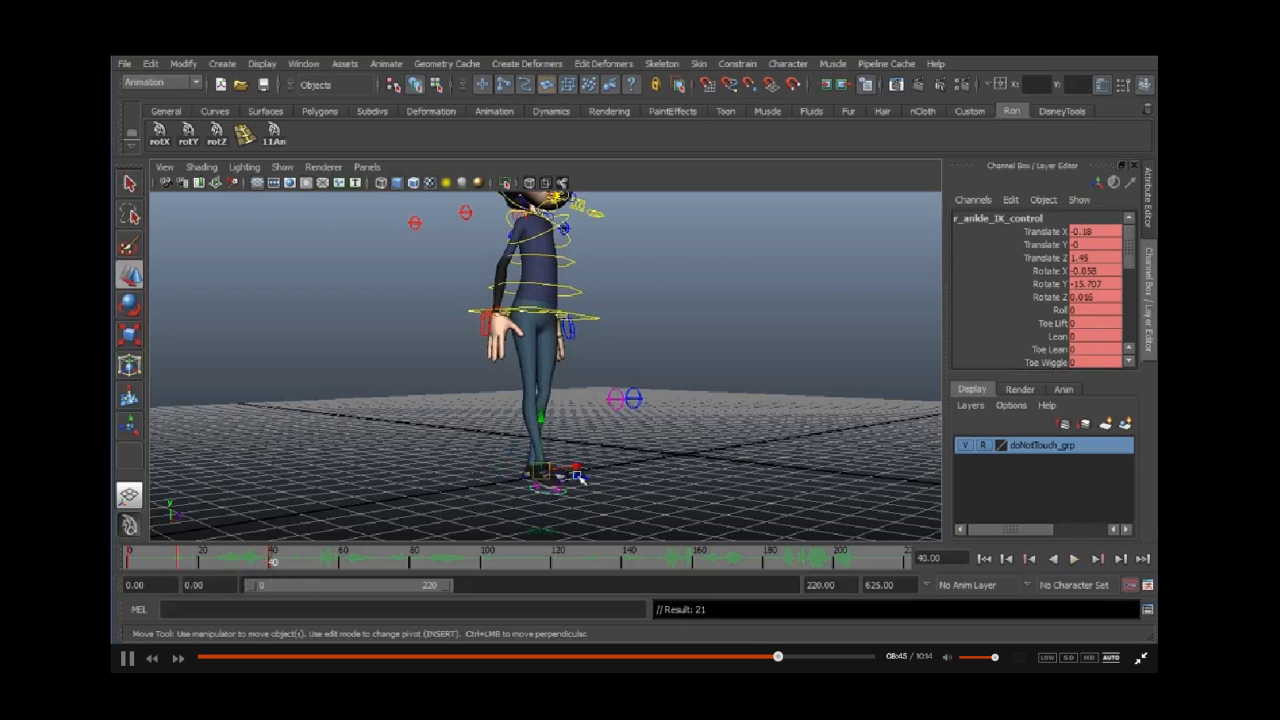
{"action": "left_click_drag", "start_coordinate": [588, 482], "coordinate": [484, 464]}
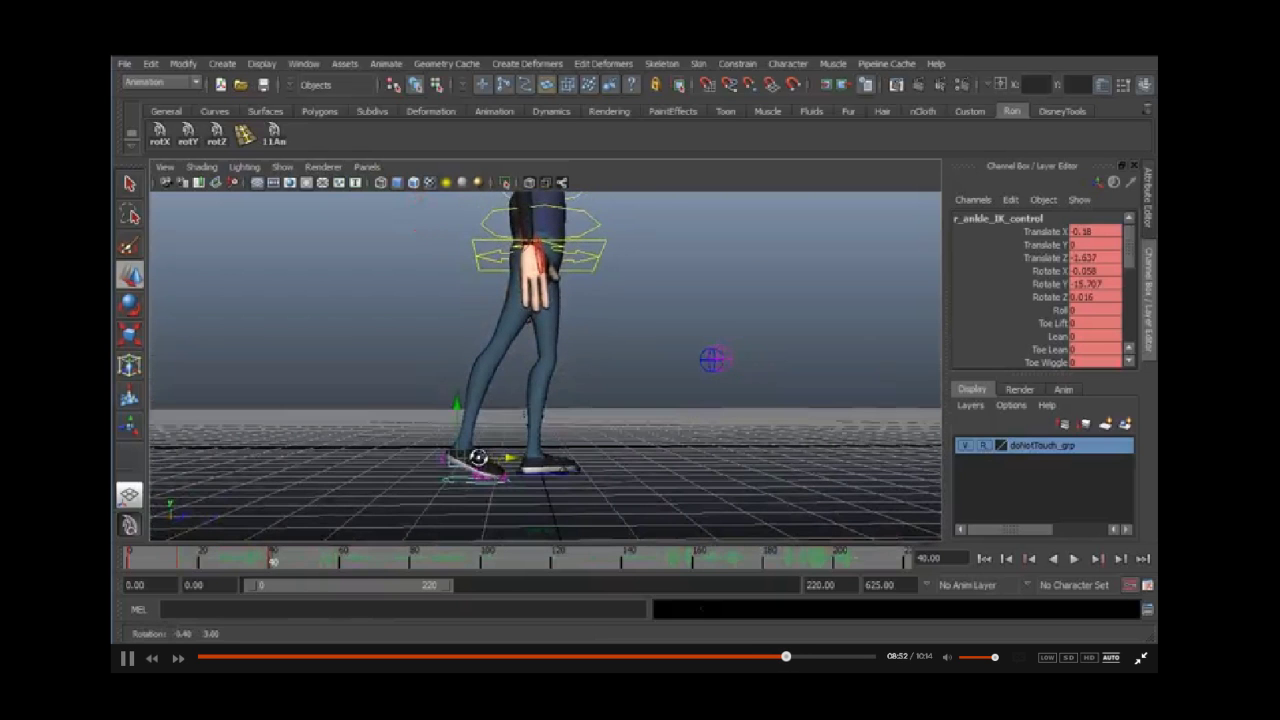
{"action": "left_click_drag", "start_coordinate": [425, 531], "coordinate": [337, 463], "text": "alt"}
{"action": "key", "text": "alt+v"}
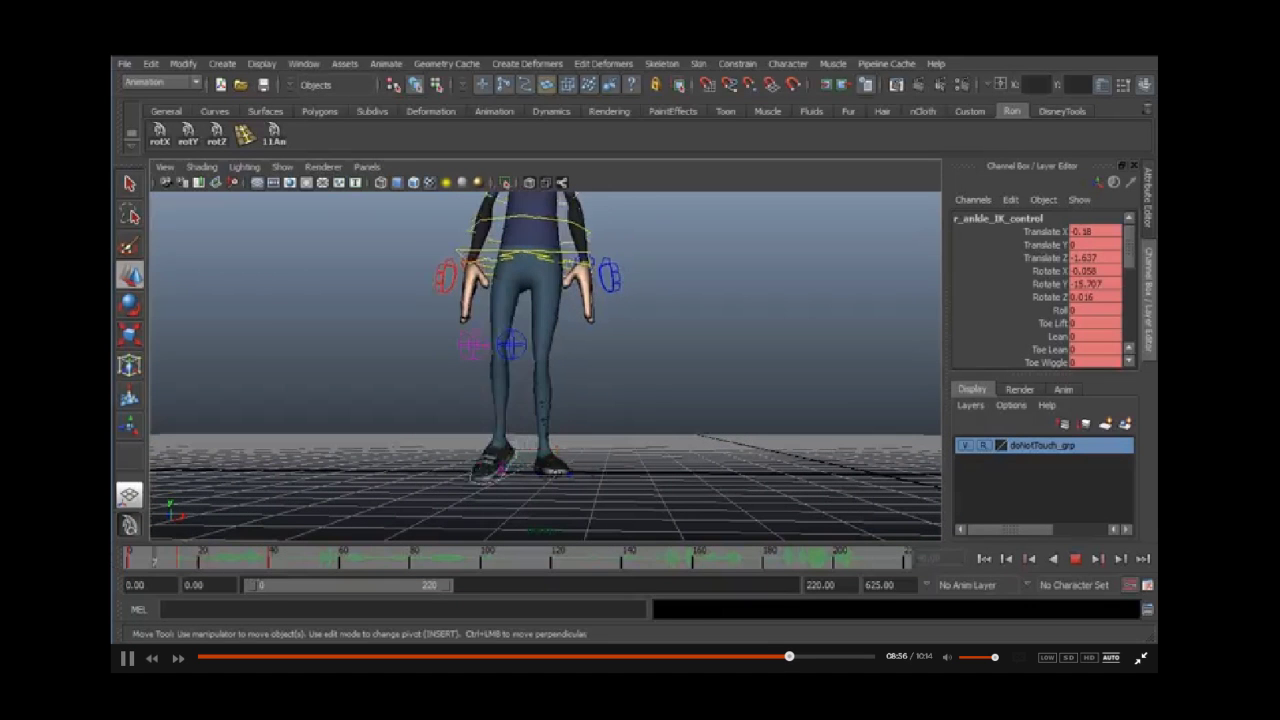
{"action": "key", "text": "alt+v"}
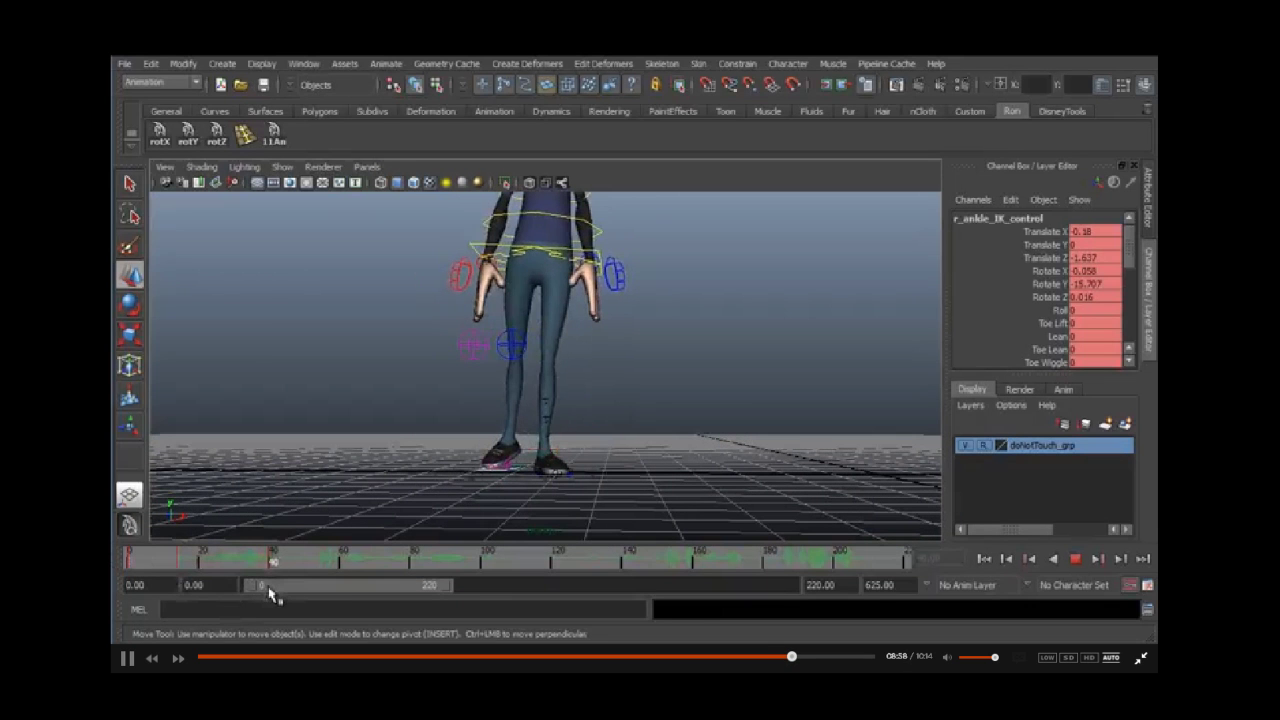
Step: Rotate the body control at frame 40 to Rotate Y -11.85 and Rotate Z 0
{"action": "key", "text": "q"}
{"action": "left_click", "coordinate": [468, 348]}
{"action": "key", "text": "w"}
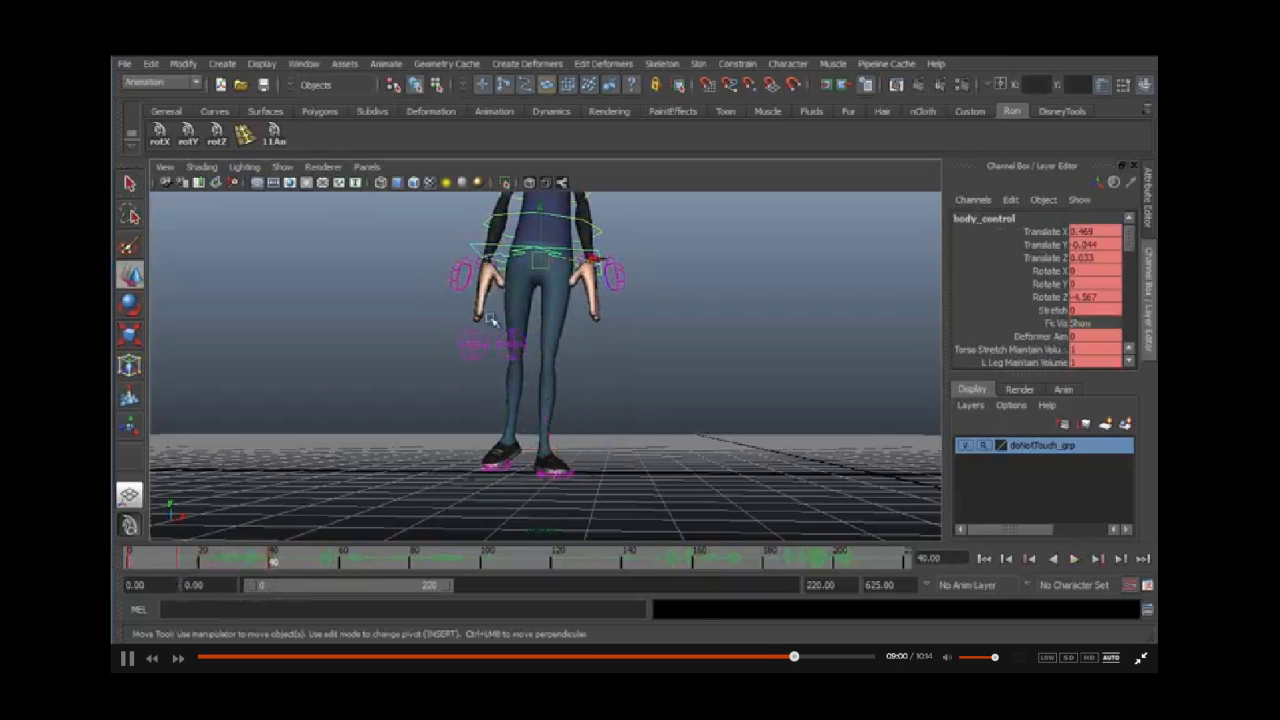
{"action": "key", "text": "e"}
{"action": "double_click", "coordinate": [1095, 297]}
{"action": "type", "text": "0"}
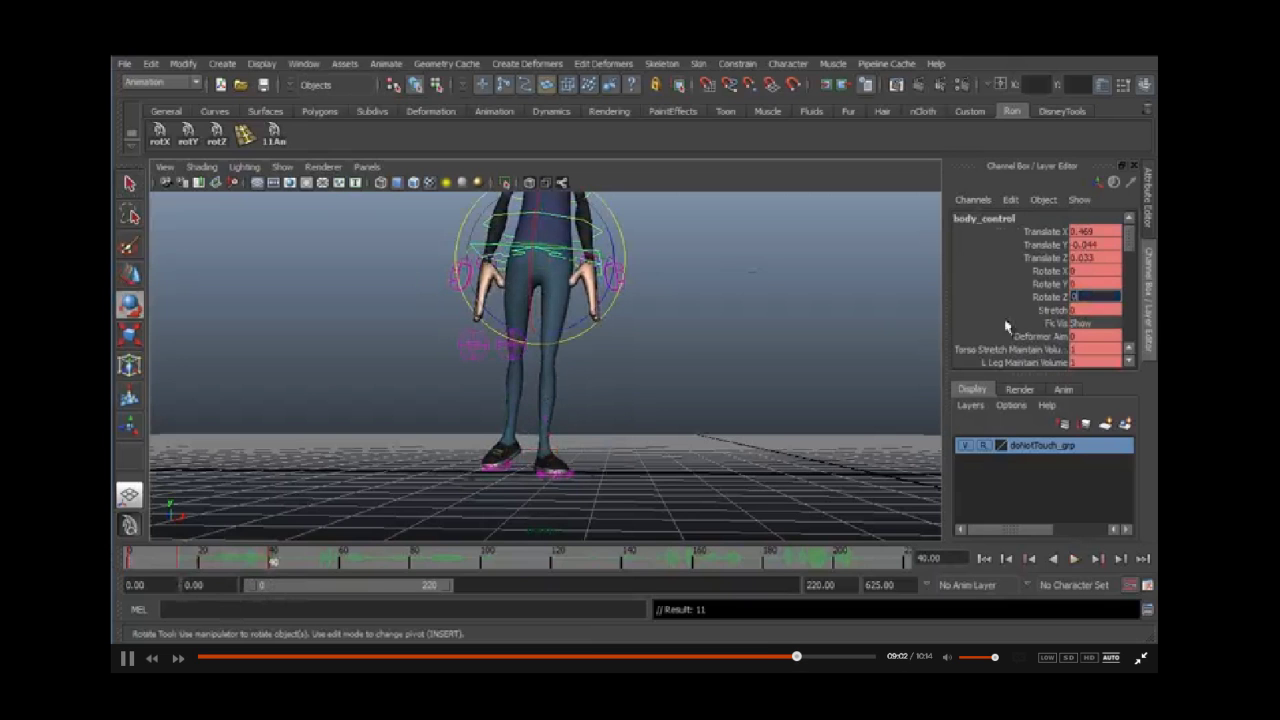
{"action": "key", "text": "Return"}
{"action": "left_click_drag", "start_coordinate": [509, 245], "coordinate": [497, 245]}
Step: Move the body control to Translate X 0.244, Y -0.193 and Z -0.747
{"action": "left_click_drag", "start_coordinate": [497, 392], "coordinate": [557, 400], "text": "alt"}
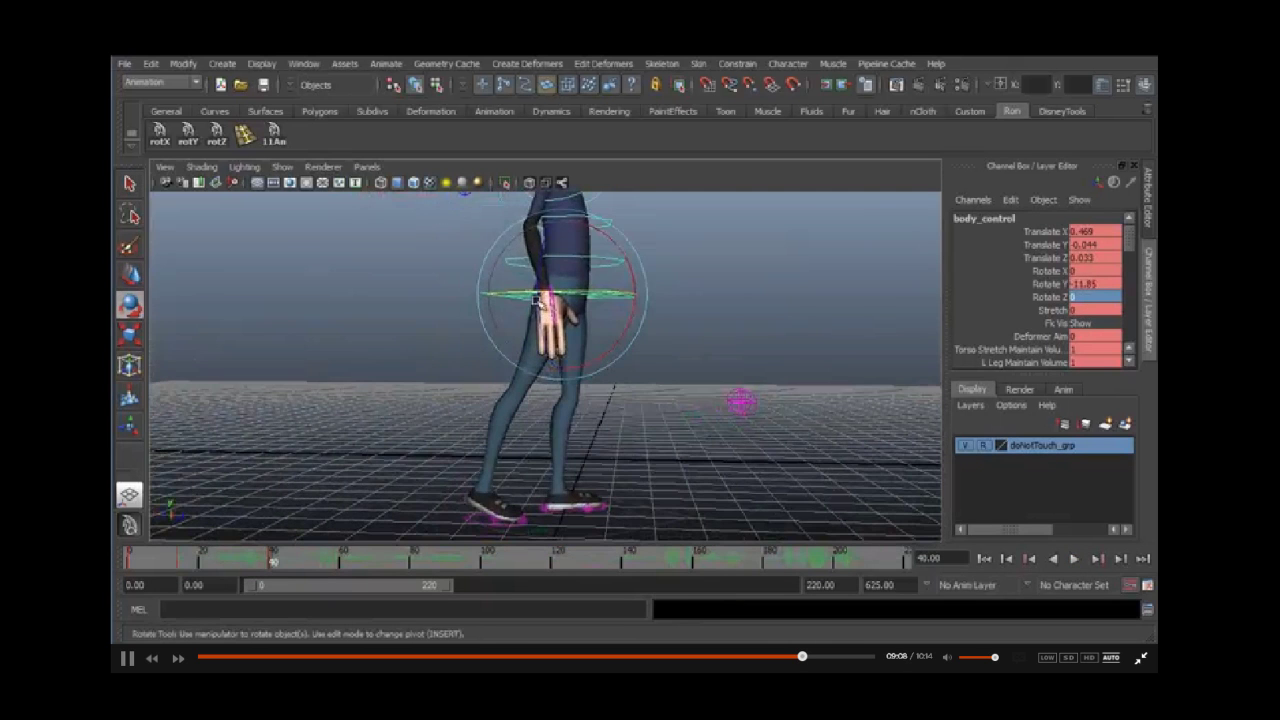
{"action": "key", "text": "w"}
{"action": "left_click_drag", "start_coordinate": [560, 296], "coordinate": [603, 305]}
{"action": "middle_click_drag", "start_coordinate": [603, 305], "coordinate": [657, 287], "text": "alt"}
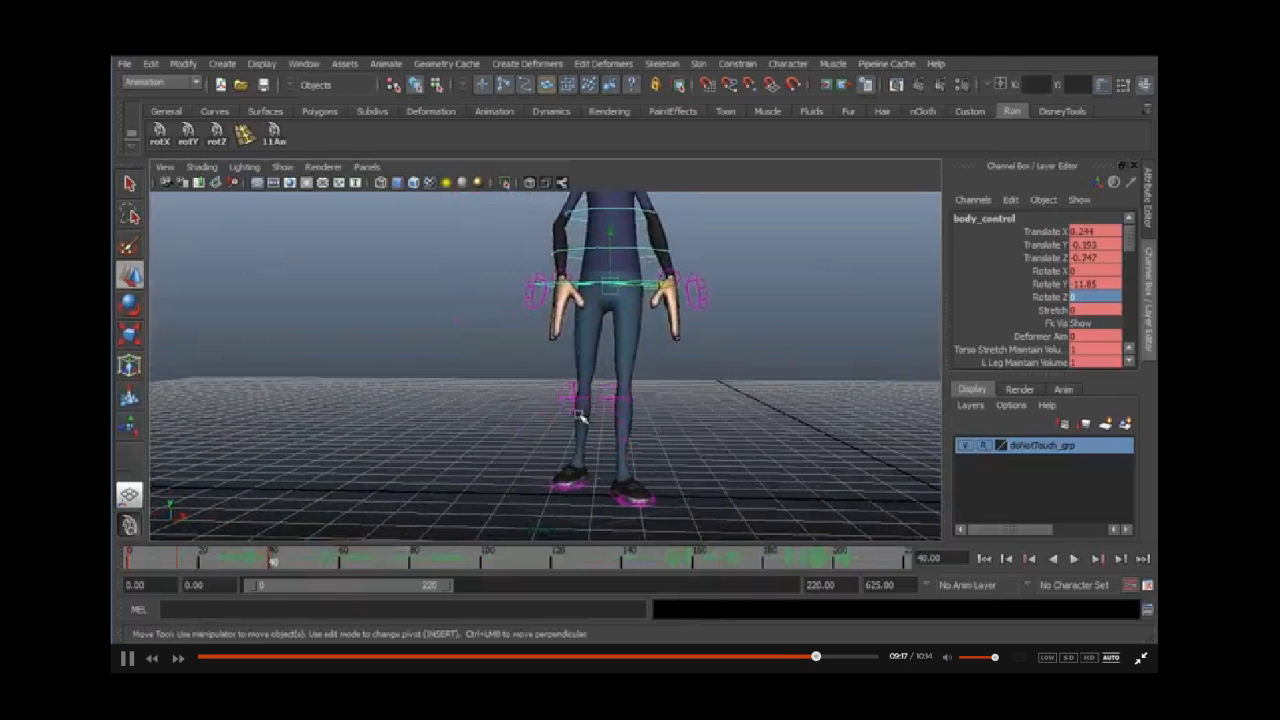
Step: Tilt the hips sideways by rotating the body control around Z
{"action": "scroll", "coordinate": [588, 372], "scroll_direction": "up", "scroll_amount": 2}
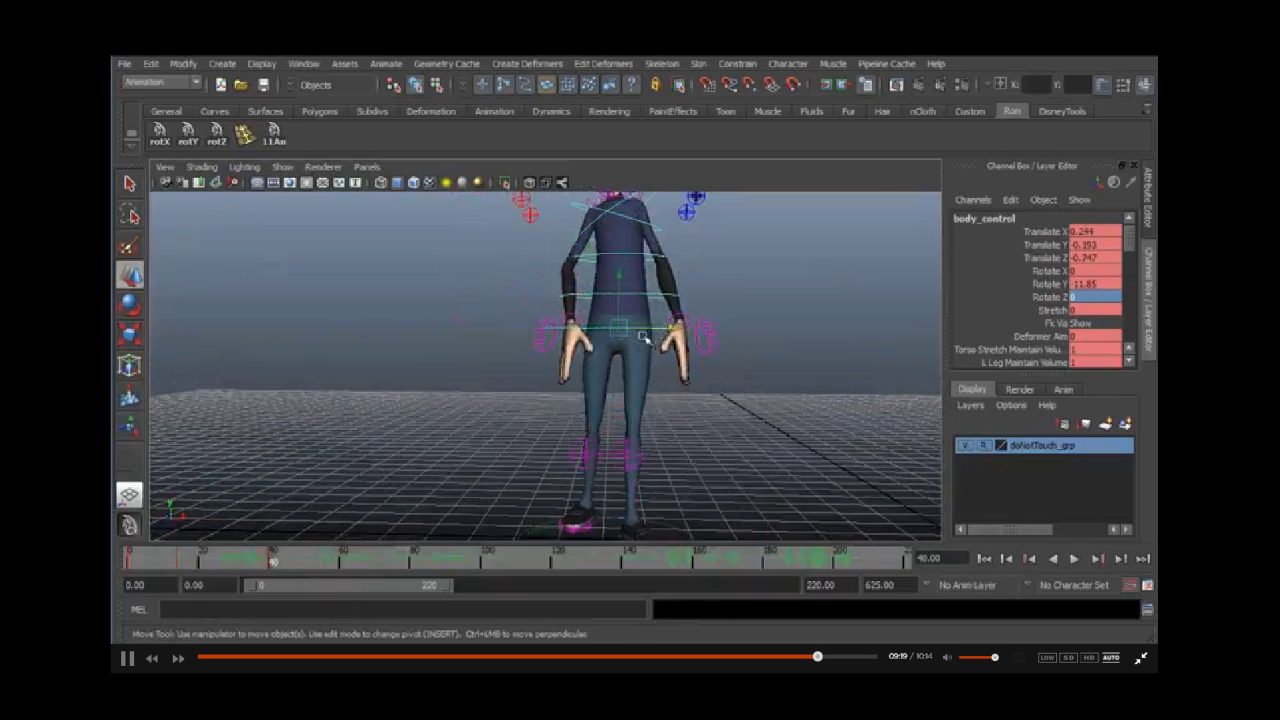
{"action": "middle_click_drag", "start_coordinate": [549, 391], "coordinate": [578, 355], "text": "alt"}
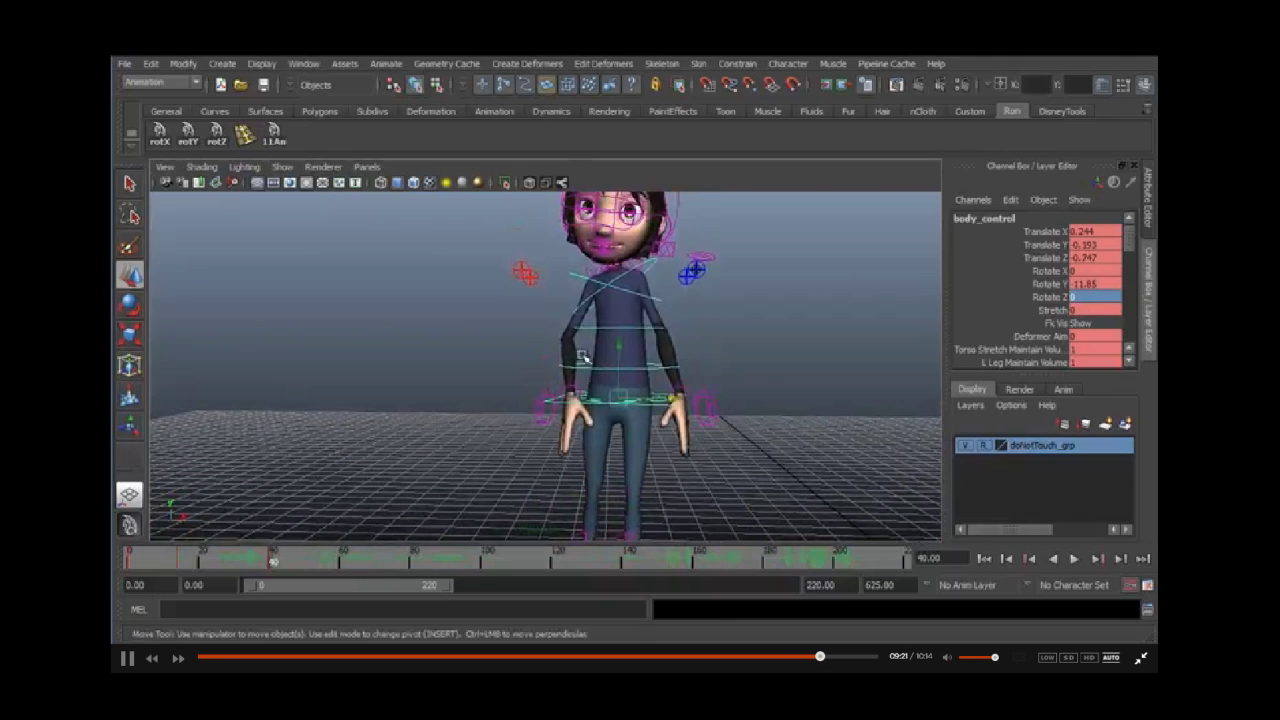
{"action": "key", "text": "e"}
{"action": "left_click_drag", "start_coordinate": [686, 372], "coordinate": [668, 352]}
Step: Counter-rotate the chest IK control around Z against the tilt of the hips
{"action": "key", "text": "q"}
{"action": "left_click", "coordinate": [565, 285]}
{"action": "key", "text": "e"}
{"action": "key", "text": "q"}
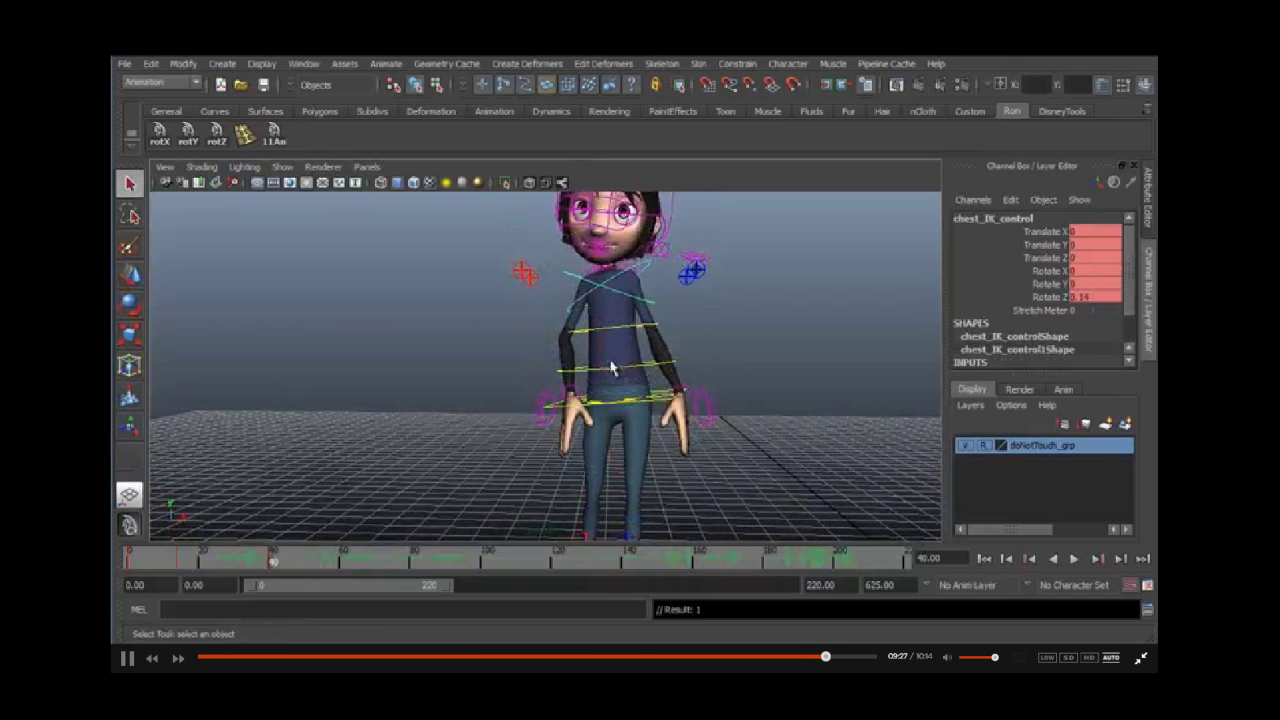
Step: Rotate the neck FK base control to Rotate Z -0.721 and adjust its pitch from the side
{"action": "right_click_drag", "start_coordinate": [588, 380], "coordinate": [569, 388], "text": "alt"}
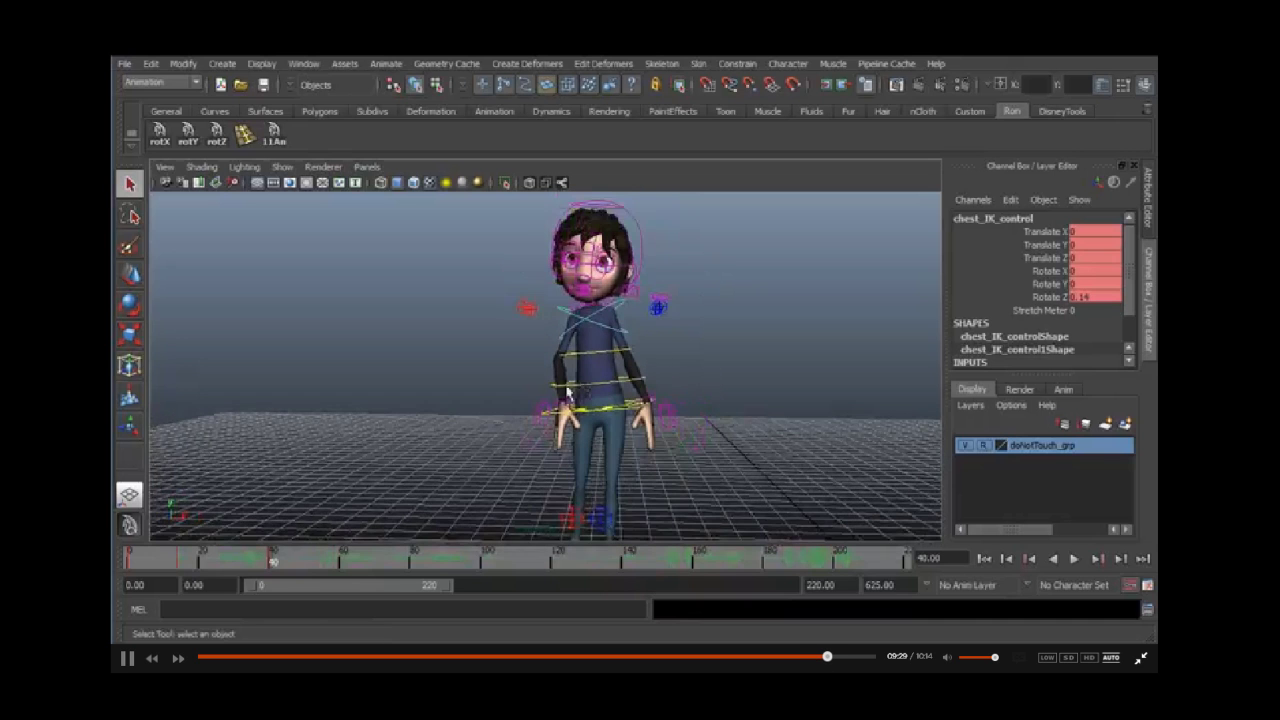
{"action": "middle_click_drag", "start_coordinate": [569, 388], "coordinate": [557, 355], "text": "alt"}
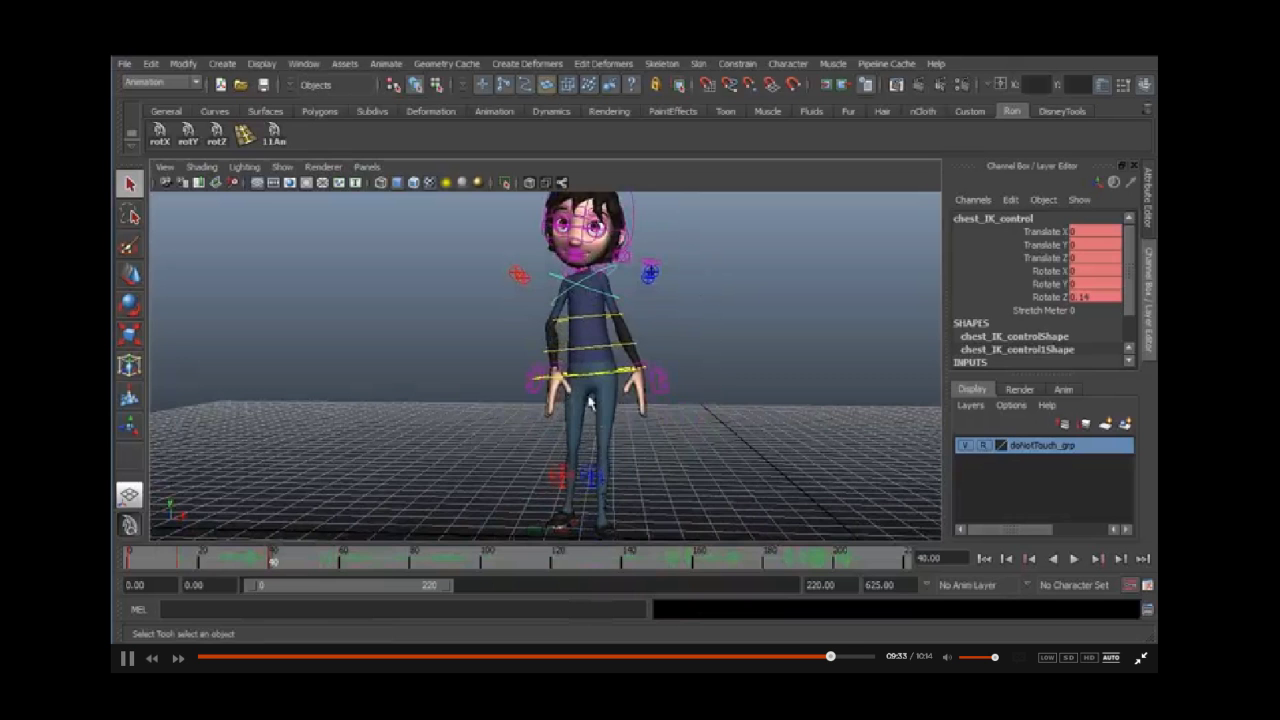
{"action": "left_click_drag", "start_coordinate": [514, 379], "coordinate": [476, 405], "text": "alt"}
{"action": "left_click", "coordinate": [486, 393]}
{"action": "key", "text": "e"}
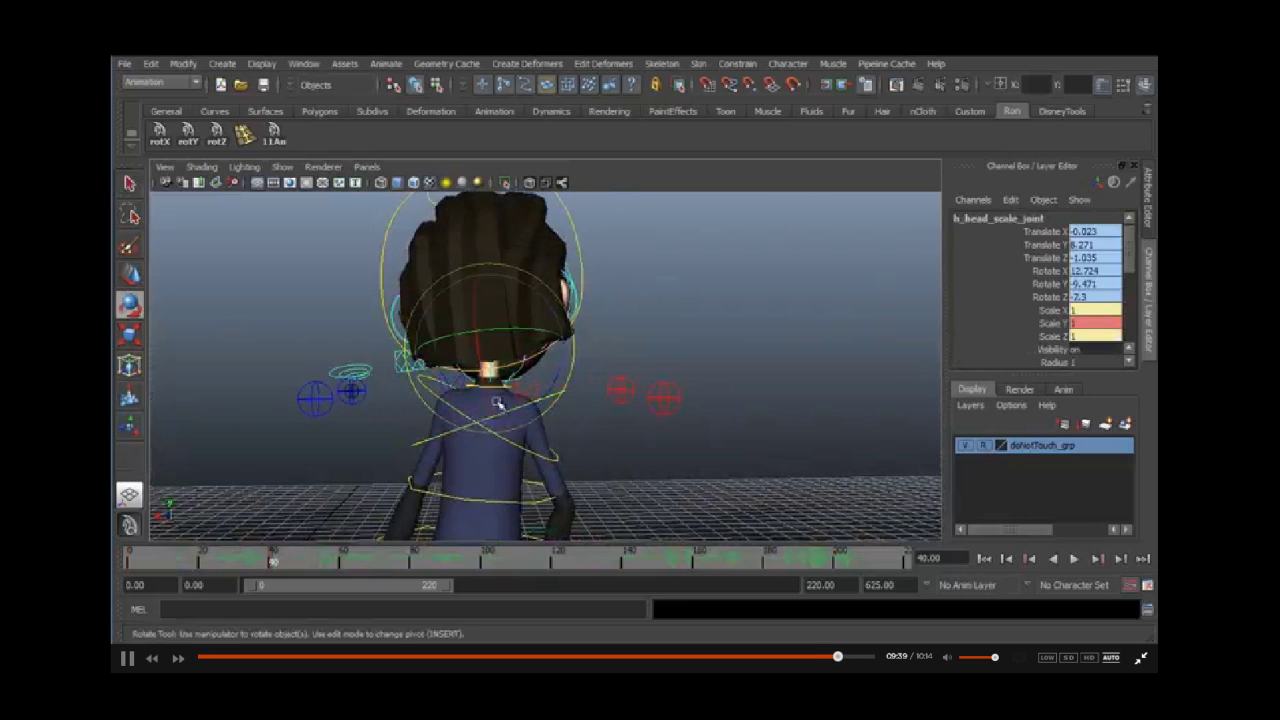
{"action": "key", "text": "q"}
{"action": "left_click", "coordinate": [487, 412]}
{"action": "key", "text": "e"}
{"action": "left_click_drag", "start_coordinate": [545, 422], "coordinate": [645, 455]}
{"action": "right_click_drag", "start_coordinate": [645, 455], "coordinate": [557, 440], "text": "alt"}
{"action": "left_click_drag", "start_coordinate": [557, 440], "coordinate": [609, 429], "text": "alt"}
{"action": "right_click_drag", "start_coordinate": [609, 429], "coordinate": [597, 411], "text": "alt"}
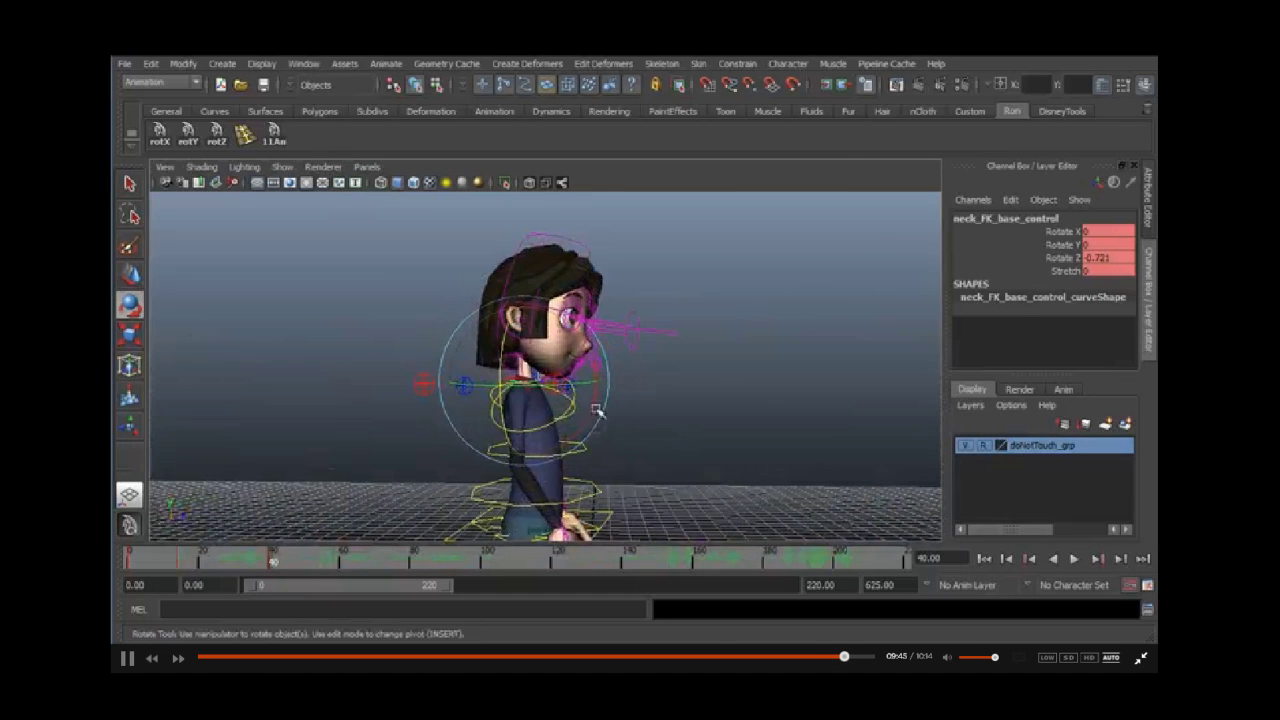
{"action": "left_click_drag", "start_coordinate": [593, 411], "coordinate": [535, 406]}
Step: Tip the head IK control forward to Rotate X 20.473
{"action": "key", "text": "q"}
{"action": "left_click", "coordinate": [527, 254]}
{"action": "key", "text": "e"}
{"action": "key", "text": "q"}
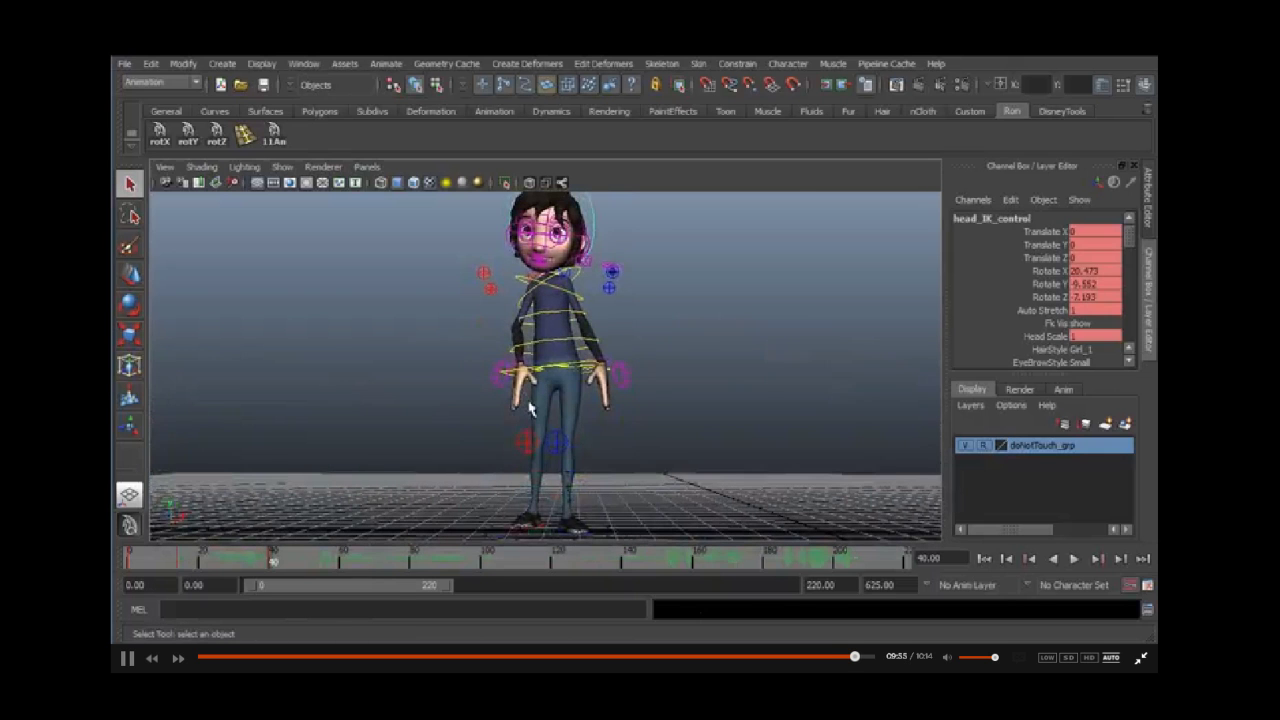
Step: Compare the character's pose with frame 40 of the reference video
{"action": "key", "text": "alt+Tab"}
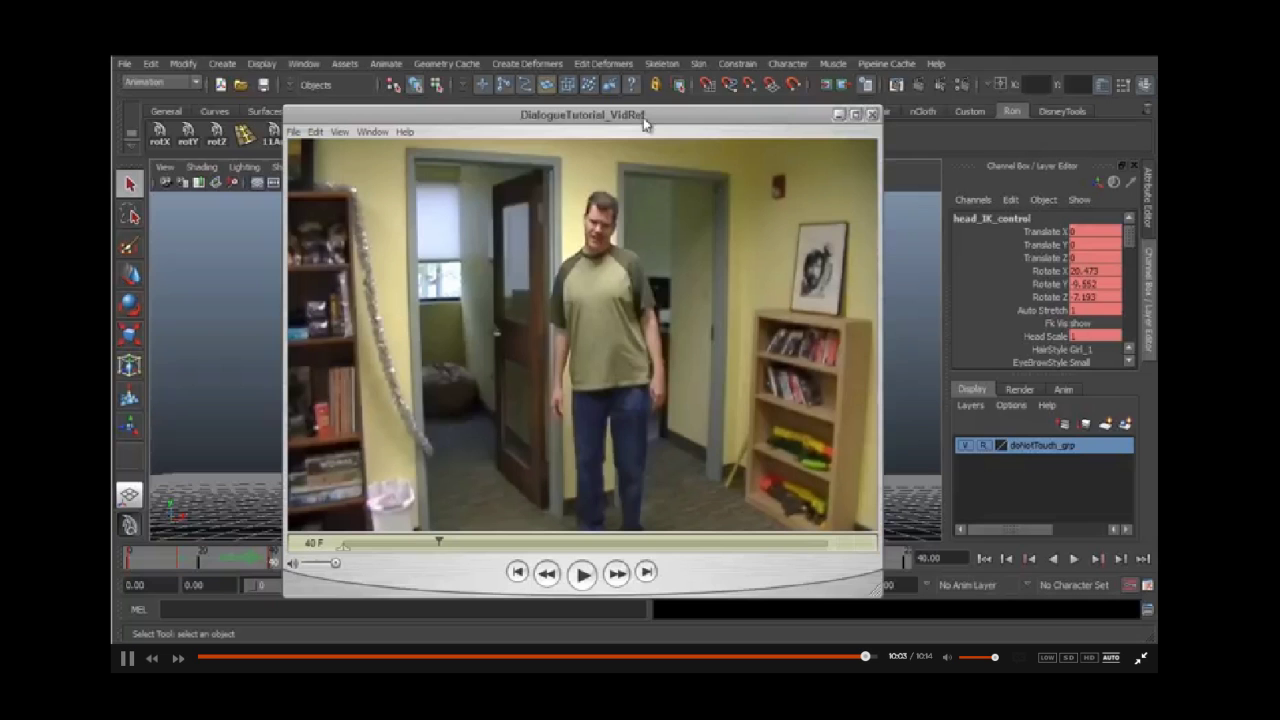
{"action": "left_click", "coordinate": [839, 115]}
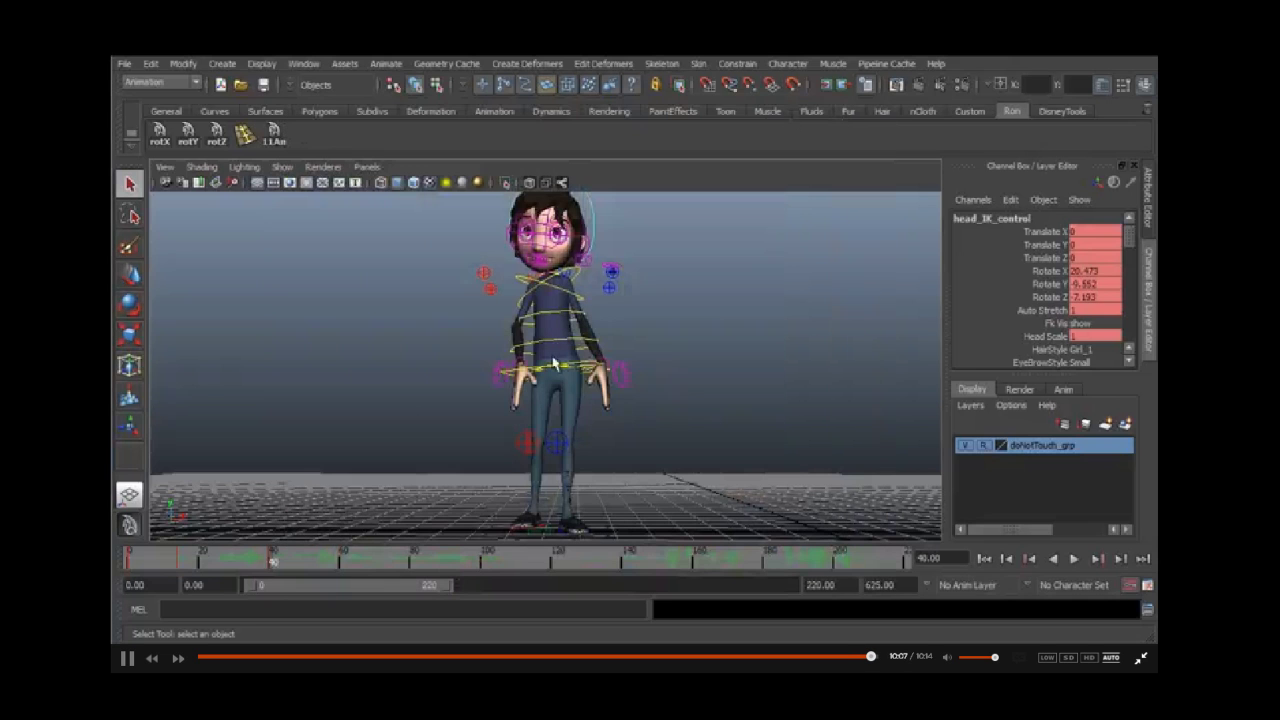
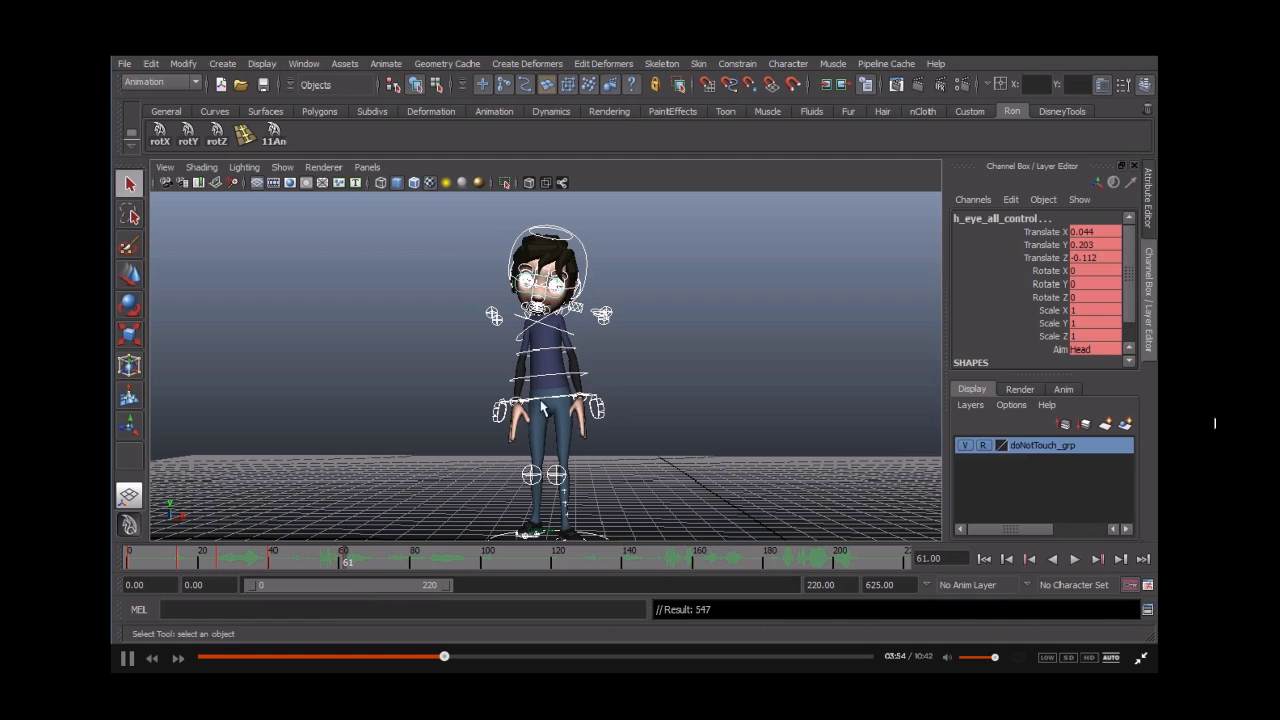
Step: Rotate the body control at frame 61 to Rotate Z -1.788 and shift it sideways to Translate X 0.301
{"action": "left_click", "coordinate": [450, 366]}
{"action": "left_click", "coordinate": [530, 412]}
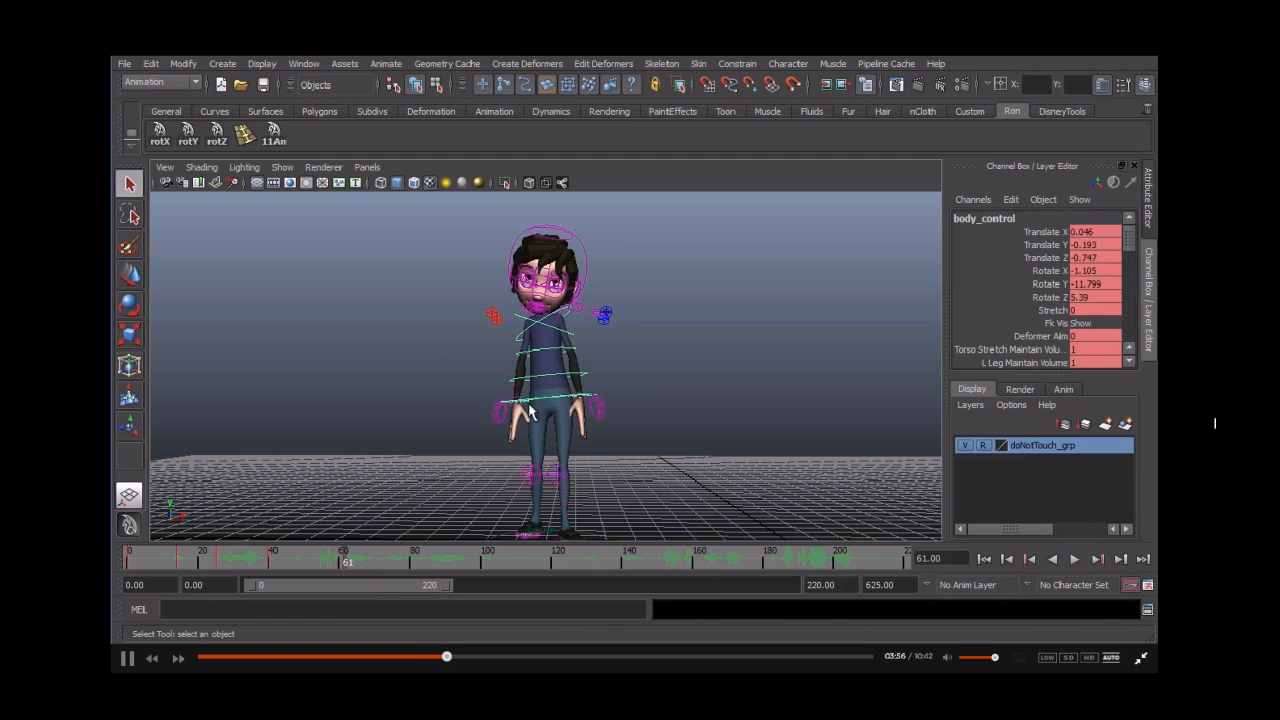
{"action": "key", "text": "e"}
{"action": "left_click_drag", "start_coordinate": [604, 455], "coordinate": [600, 457]}
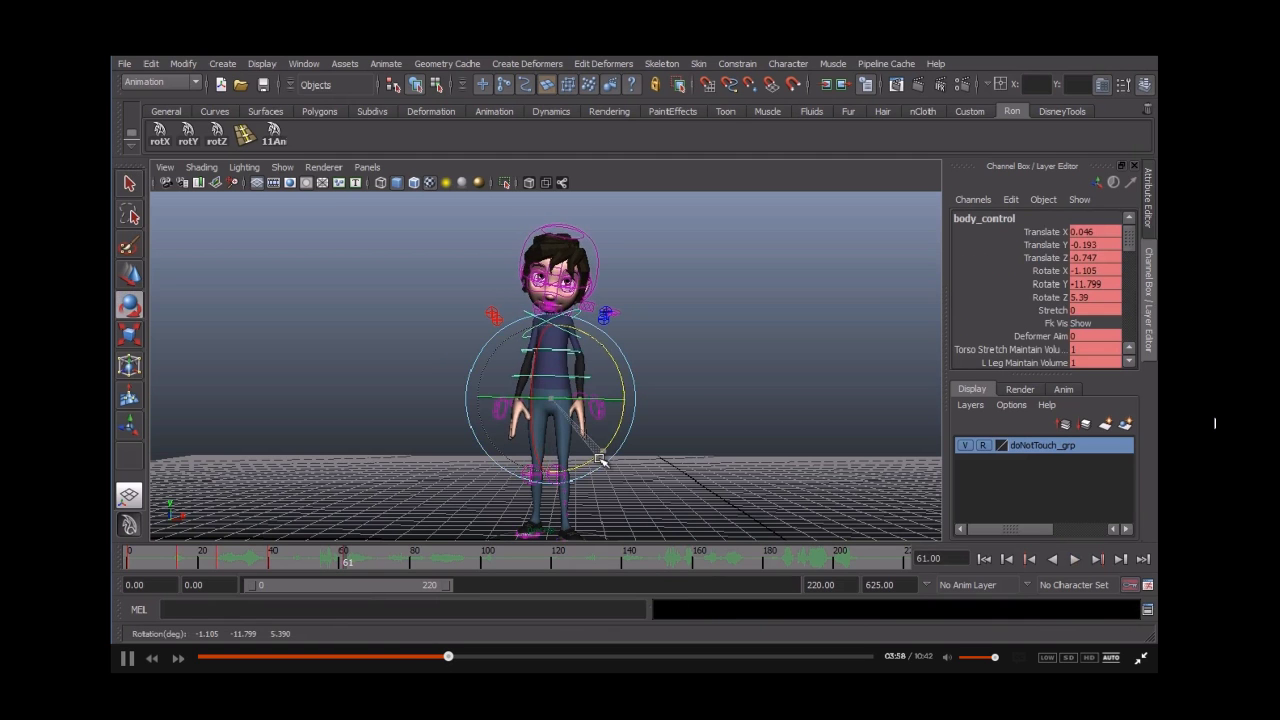
{"action": "key", "text": "w"}
{"action": "left_click_drag", "start_coordinate": [585, 400], "coordinate": [592, 402]}
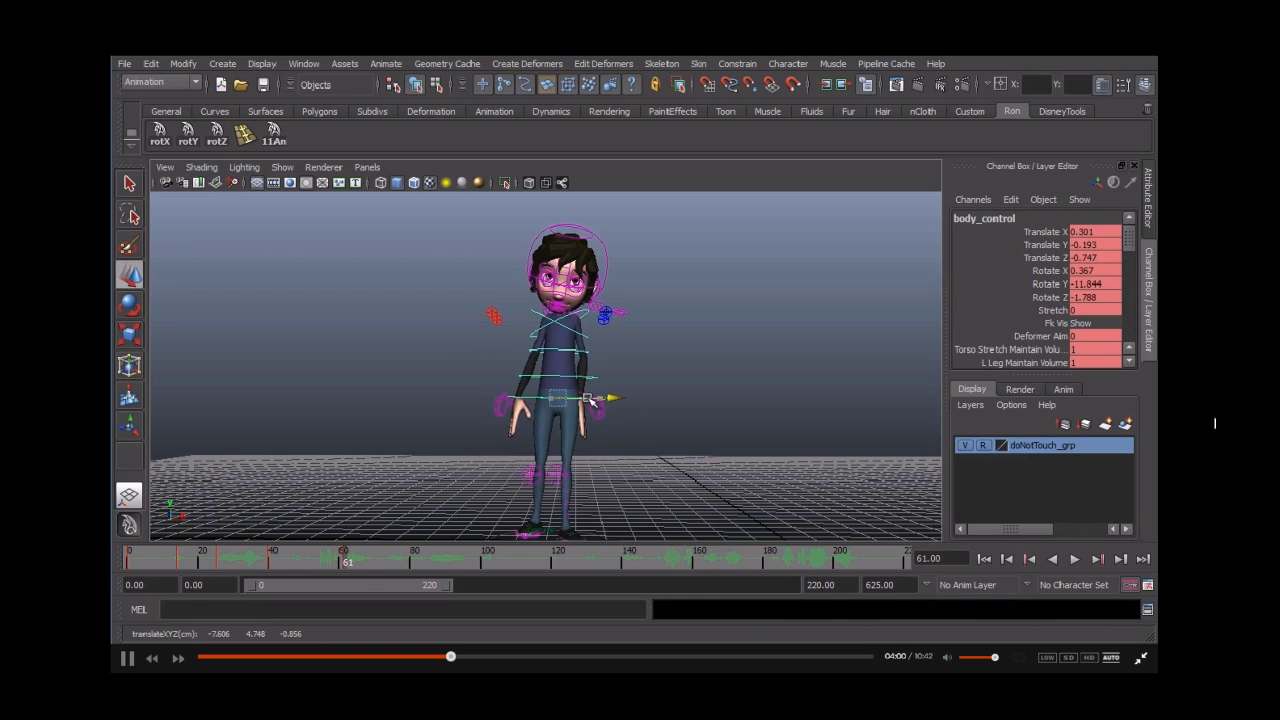
{"action": "key", "text": "q"}
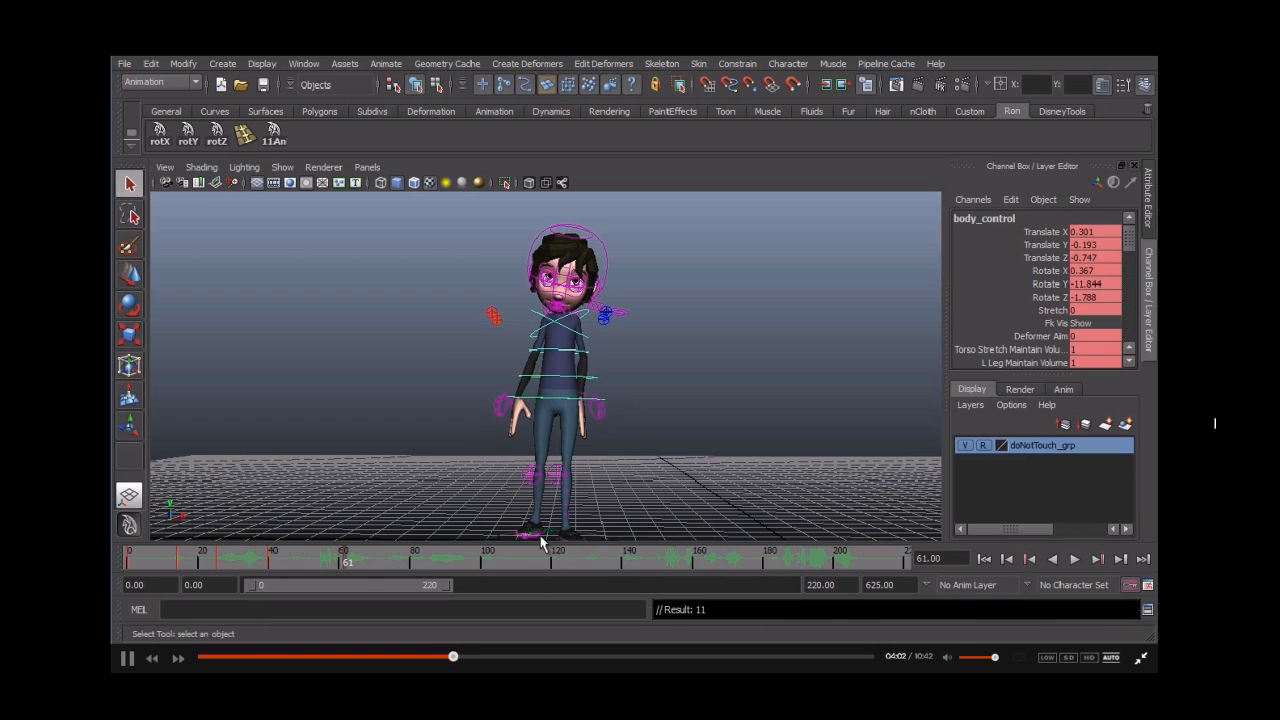
Step: Refine the body control to Translate X 0.216 and Rotate Z -2.522, and key it at frame 61
{"action": "key", "text": "e"}
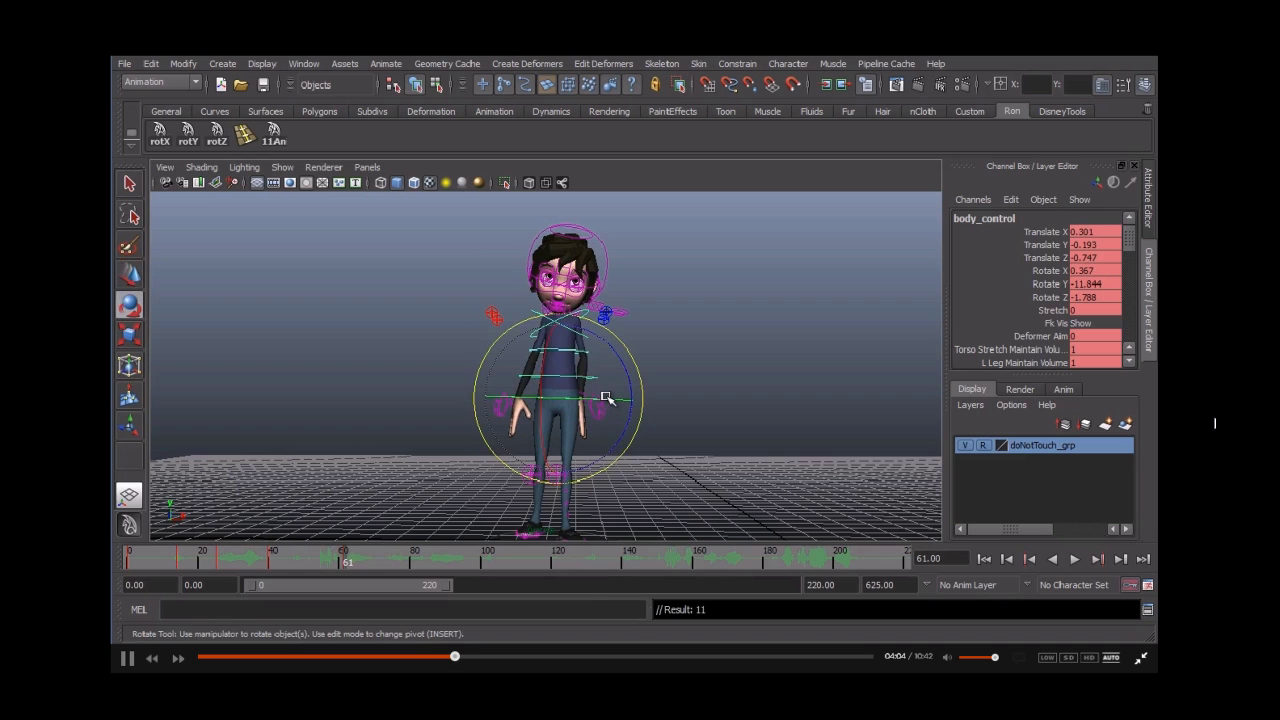
{"action": "key", "text": "w"}
{"action": "left_click_drag", "start_coordinate": [606, 398], "coordinate": [604, 398]}
{"action": "key", "text": "e"}
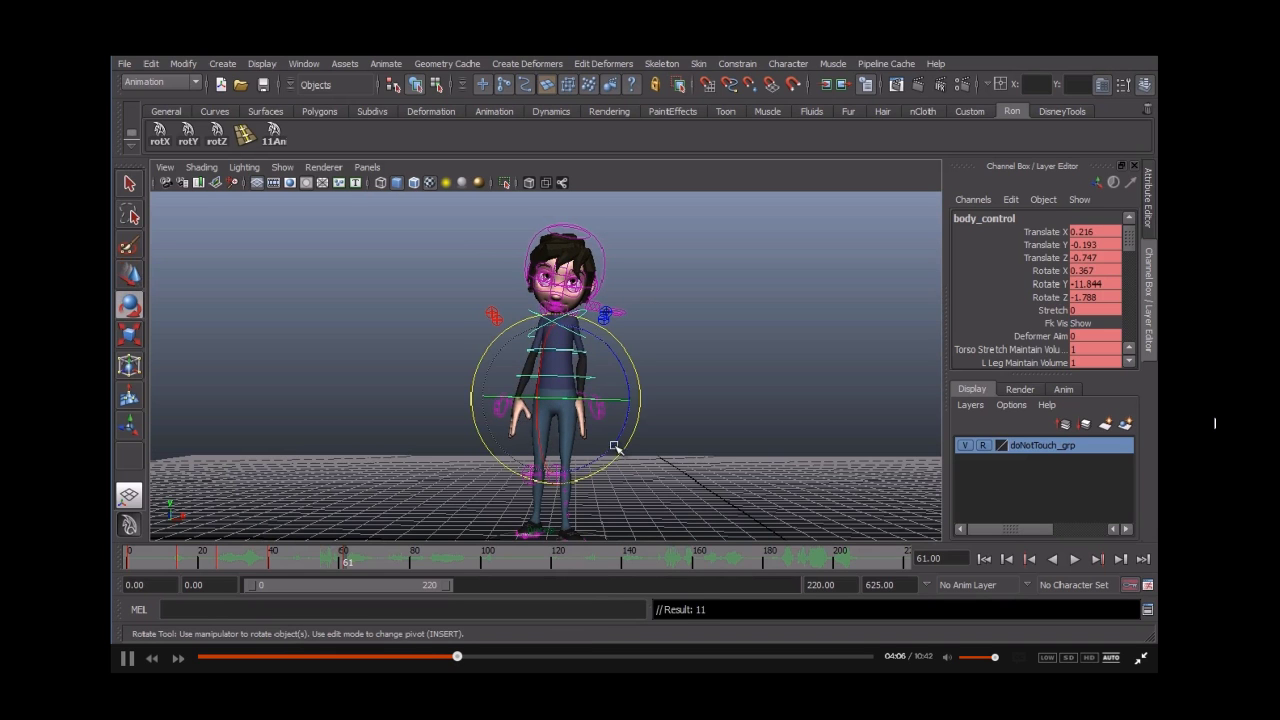
{"action": "left_click_drag", "start_coordinate": [604, 448], "coordinate": [600, 455]}
{"action": "key", "text": "s"}
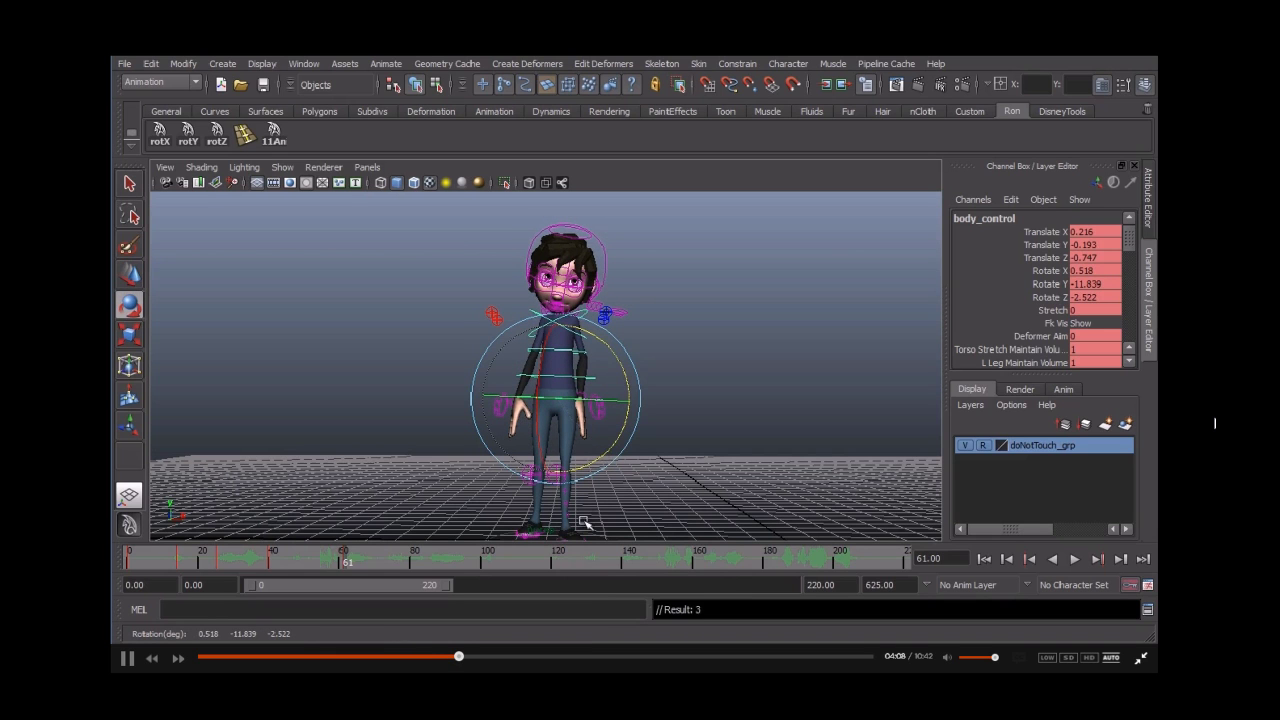
Step: Compare the character's hip pose with frames 60 to 64 of the reference video
{"action": "key", "text": "alt+Tab"}
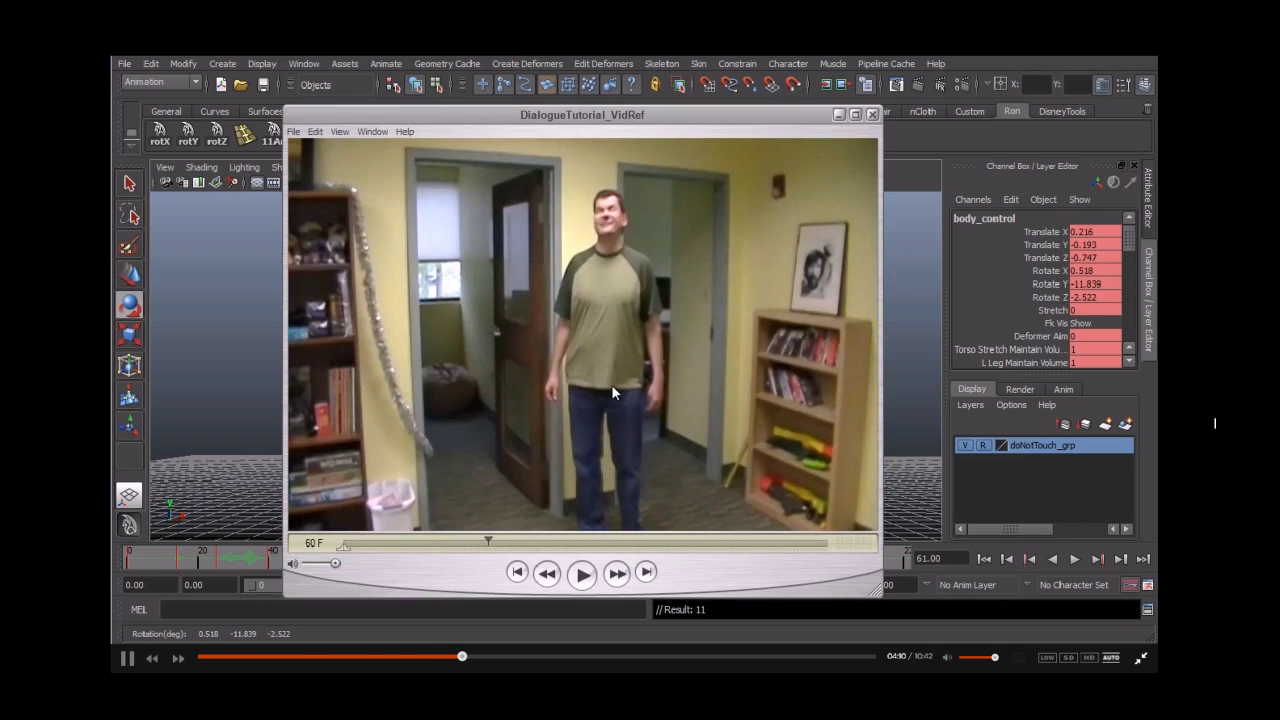
{"action": "mouse_move", "coordinate": [487, 541]}
{"action": "left_mouse_down"}
{"action": "mouse_move", "coordinate": [420, 543]}
{"action": "mouse_move", "coordinate": [496, 543]}
{"action": "left_mouse_up"}
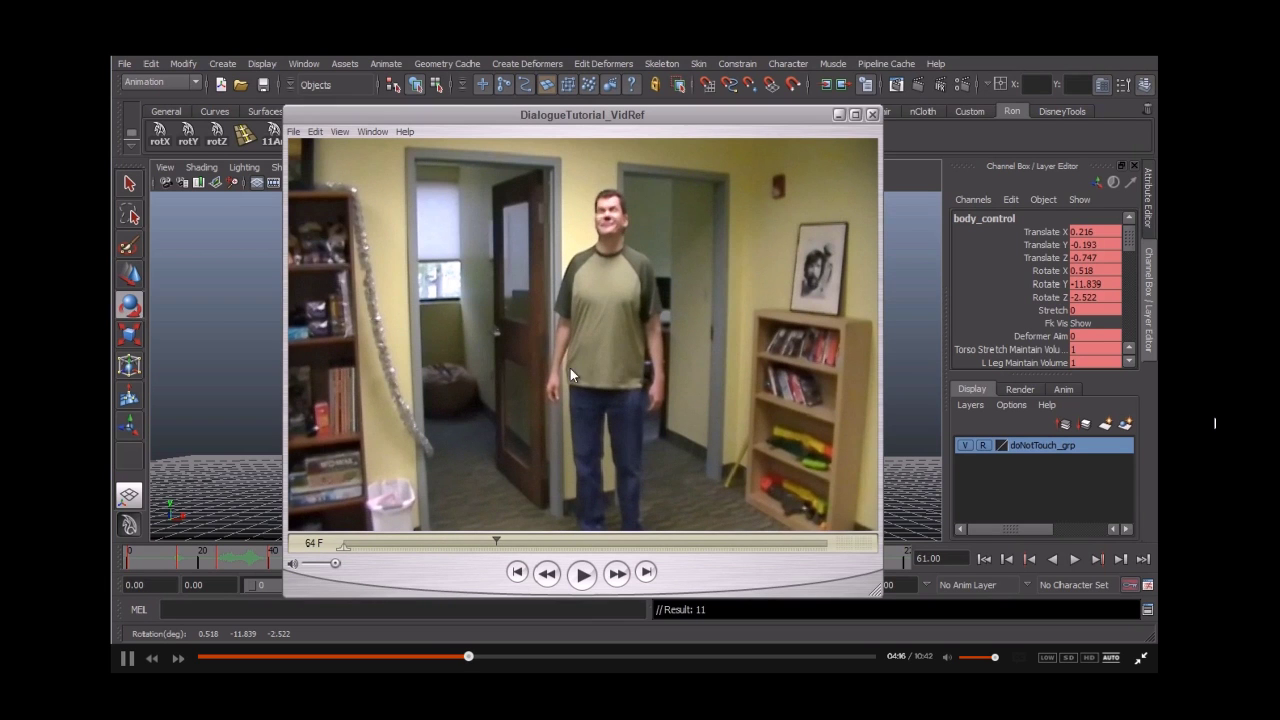
{"action": "left_click", "coordinate": [838, 114]}
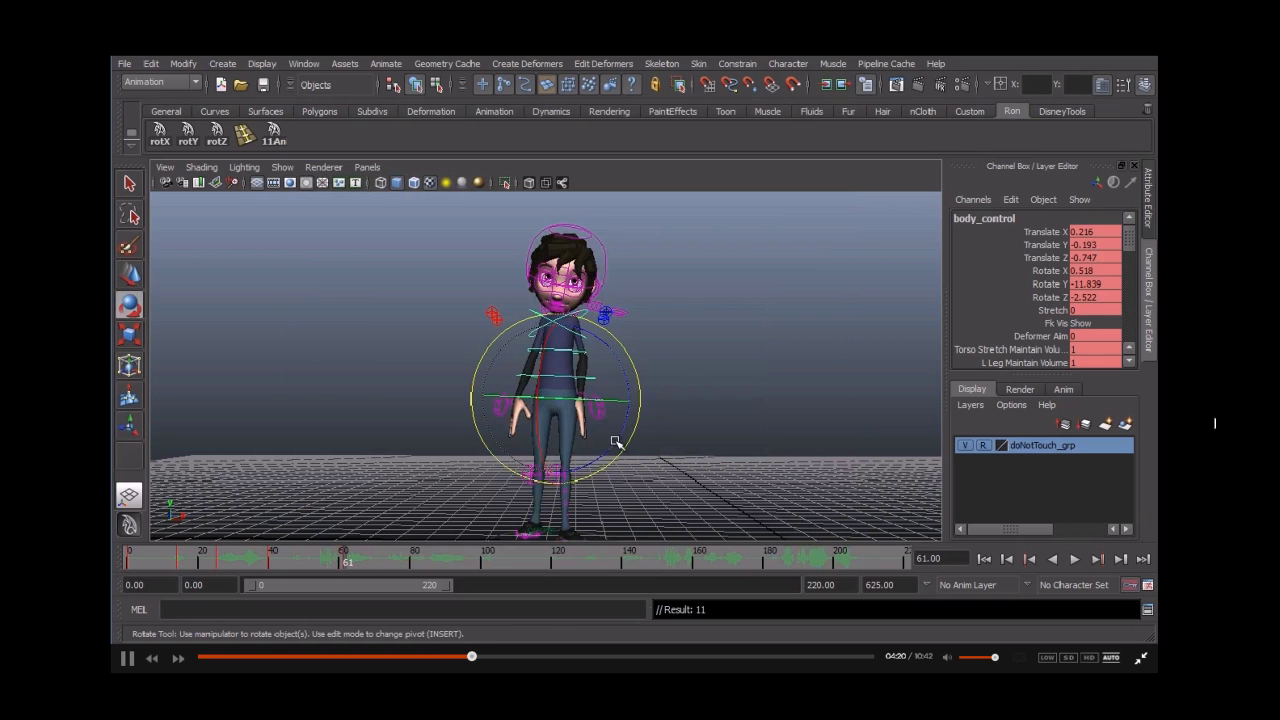
Step: Tilt the body control further to Rotate Z -4.304 and shift the hips to Translate X -0.123
{"action": "left_click_drag", "start_coordinate": [616, 441], "coordinate": [609, 443]}
{"action": "left_click_drag", "start_coordinate": [323, 569], "coordinate": [343, 598]}
{"action": "key", "text": "w"}
{"action": "left_click_drag", "start_coordinate": [608, 400], "coordinate": [597, 399]}
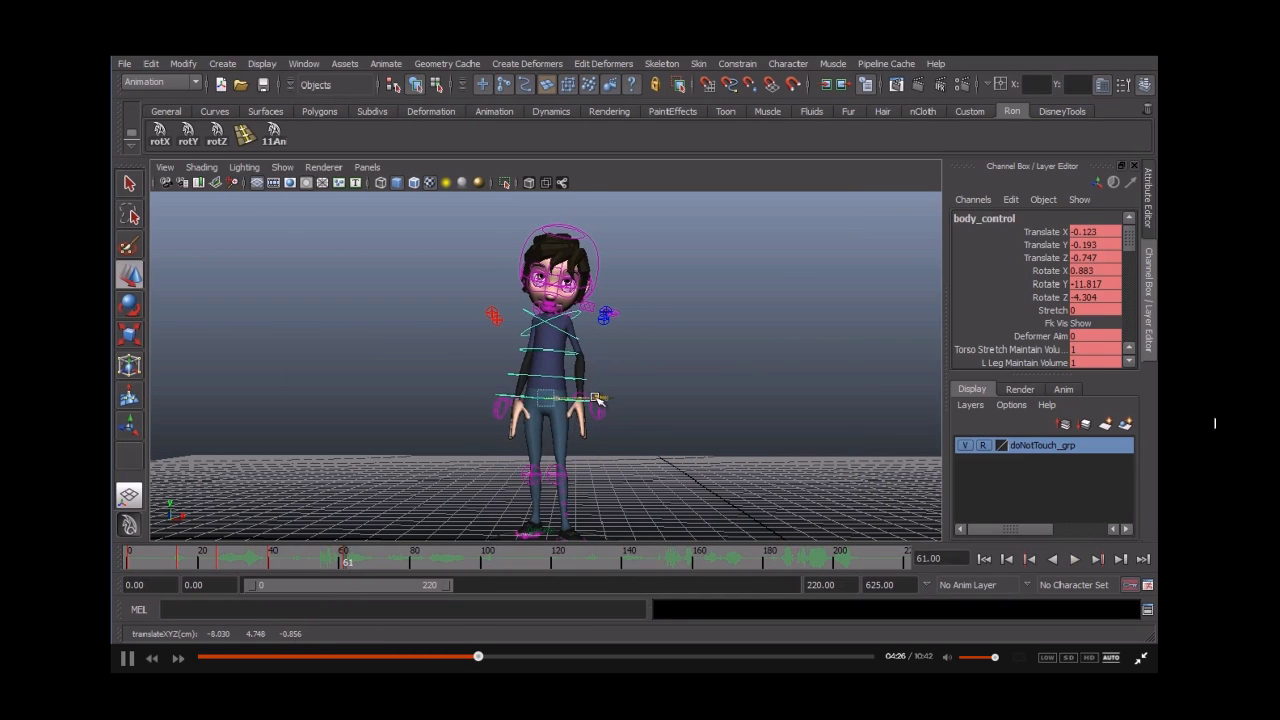
{"action": "key", "text": "q"}
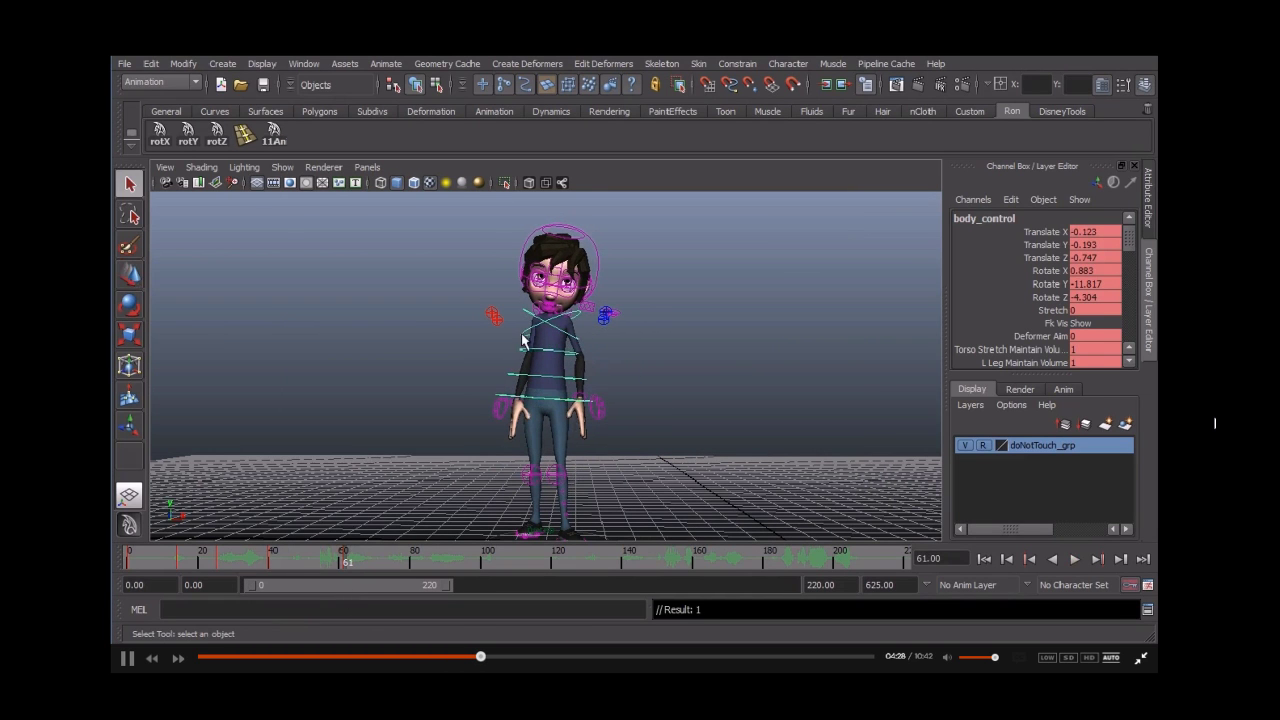
Step: Counter-rotate the chest IK control to Rotate Z 3.642 against the tilt of the hips
{"action": "left_click", "coordinate": [528, 348]}
{"action": "key", "text": "e"}
{"action": "left_click_drag", "start_coordinate": [585, 400], "coordinate": [583, 343]}
{"action": "key", "text": "w"}
{"action": "key", "text": "q"}
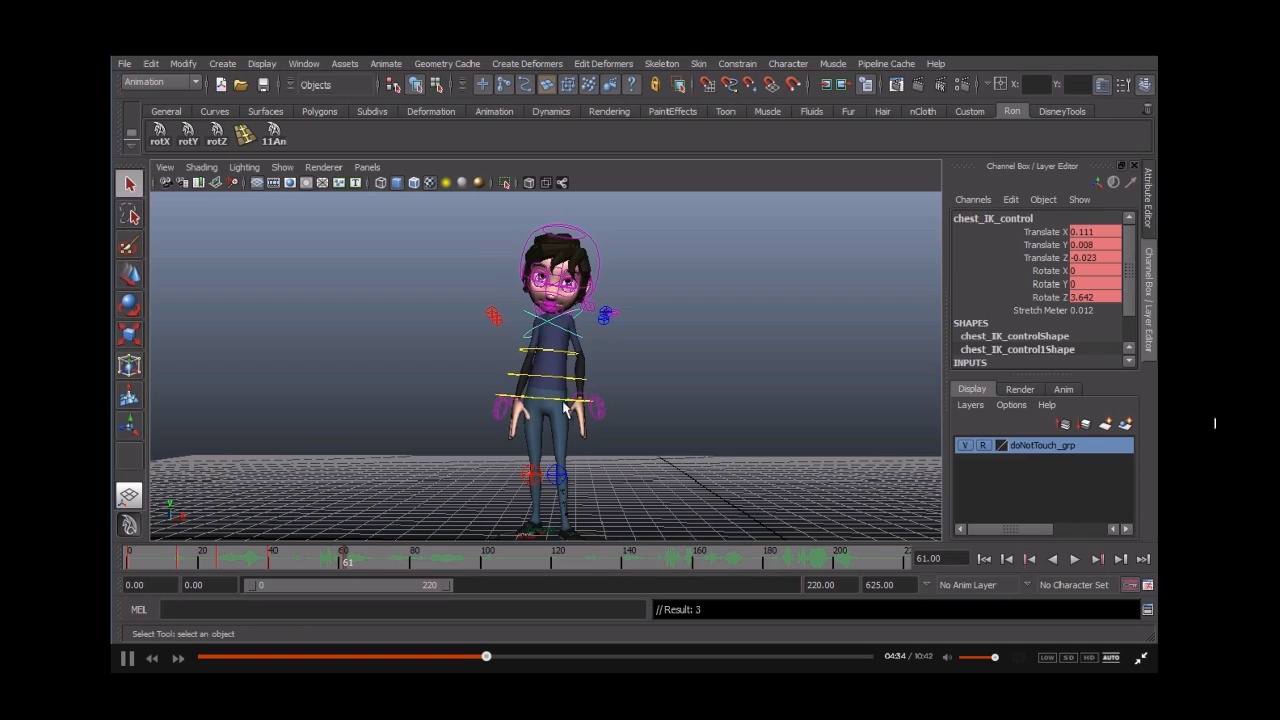
Step: Play back and step through the keyed poses up to frame 61 to check the movement between them
{"action": "key", "text": "alt+v"}
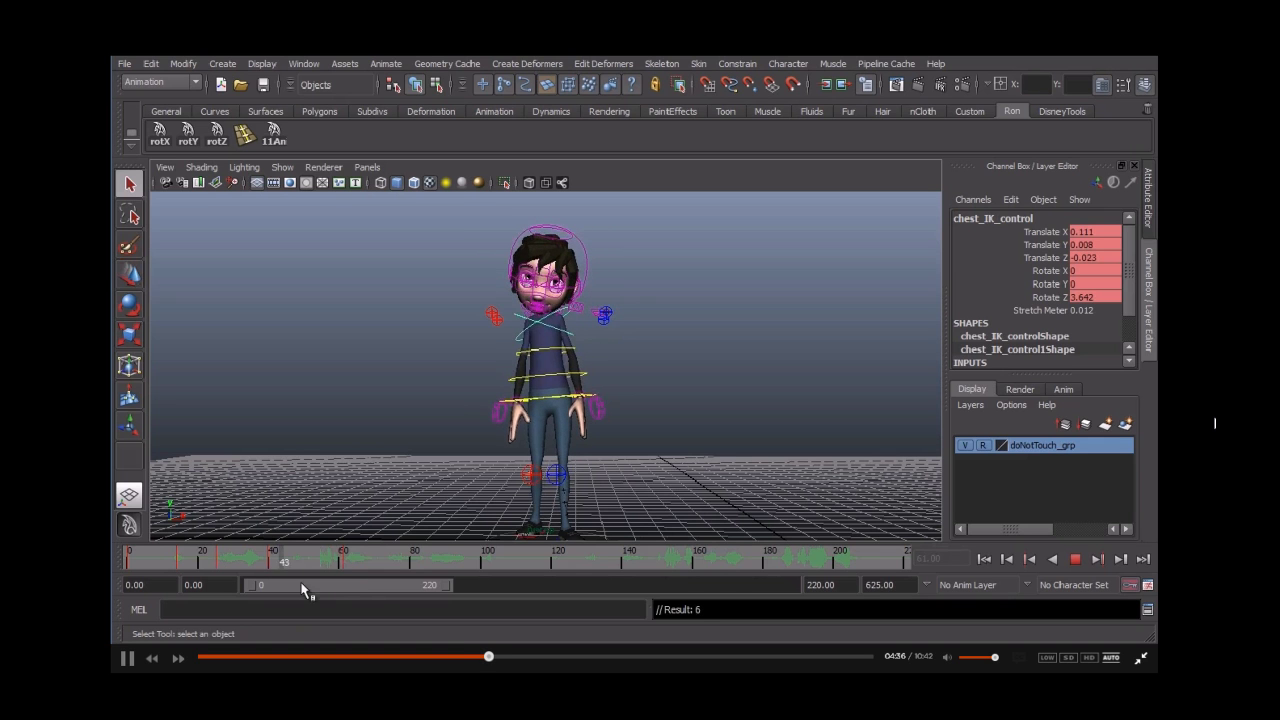
{"action": "key", "text": "alt+v"}
{"action": "key", "text": "period"}
{"action": "key", "text": "comma"}
{"action": "key", "text": "period"}
{"action": "key", "text": "comma"}
{"action": "key", "text": "comma"}
{"action": "key", "text": "comma"}
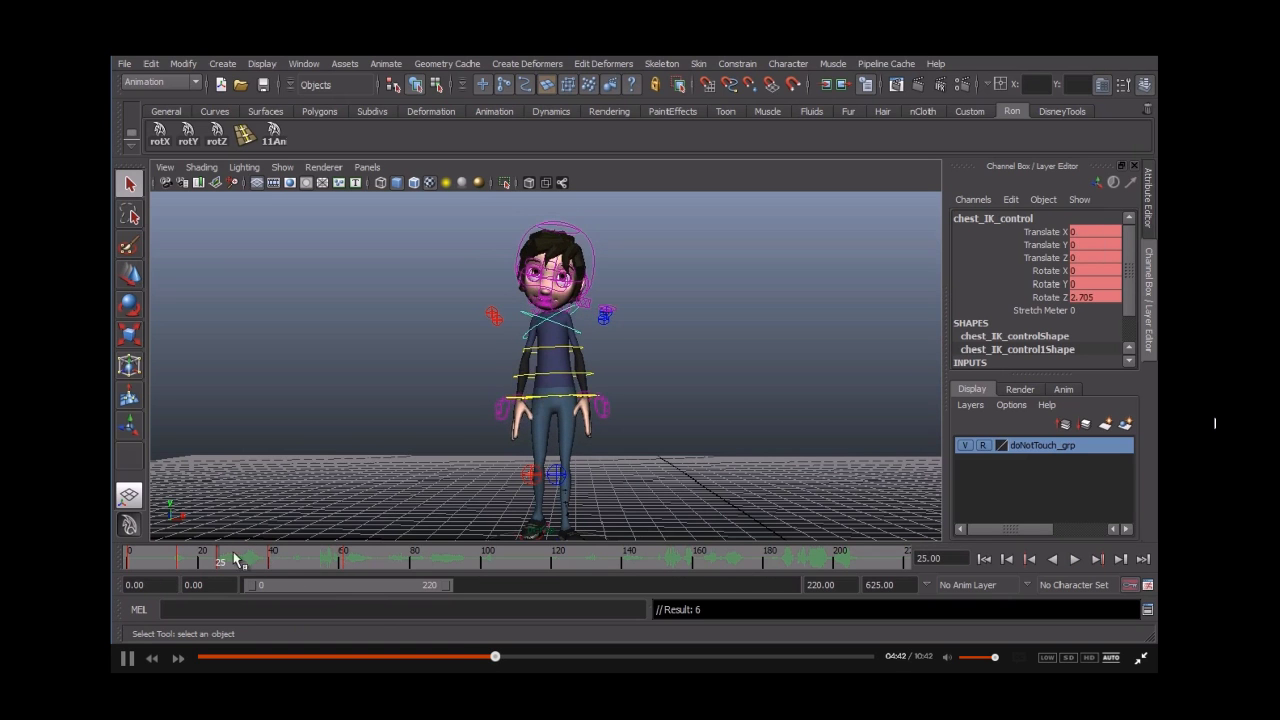
{"action": "key", "text": "alt+v"}
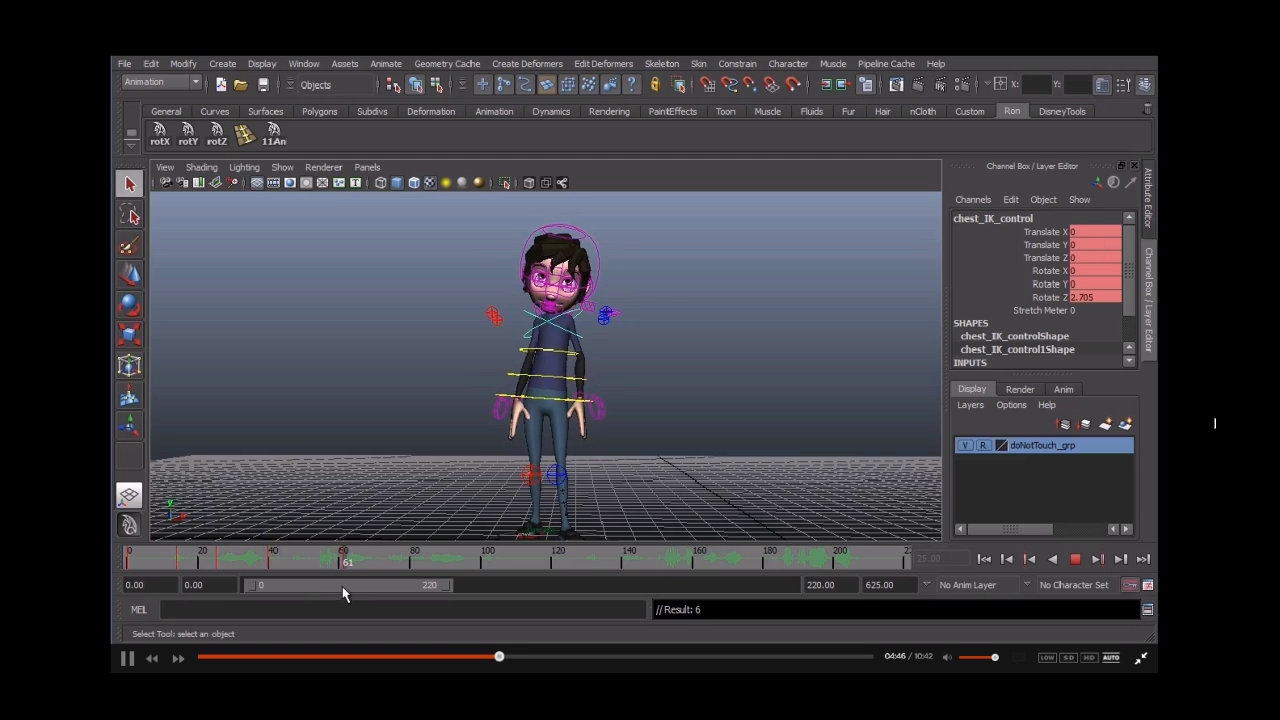
{"action": "key", "text": "alt+v"}
Step: Rotate the chest IK control to 1.474, 6.048, 6.298 and offset it to Translate X 0.17 and Translate Y -0.045
{"action": "key", "text": "e"}
{"action": "left_click_drag", "start_coordinate": [575, 365], "coordinate": [565, 378]}
{"action": "key", "text": "w"}
{"action": "left_click_drag", "start_coordinate": [566, 334], "coordinate": [572, 337]}
{"action": "key", "text": "q"}
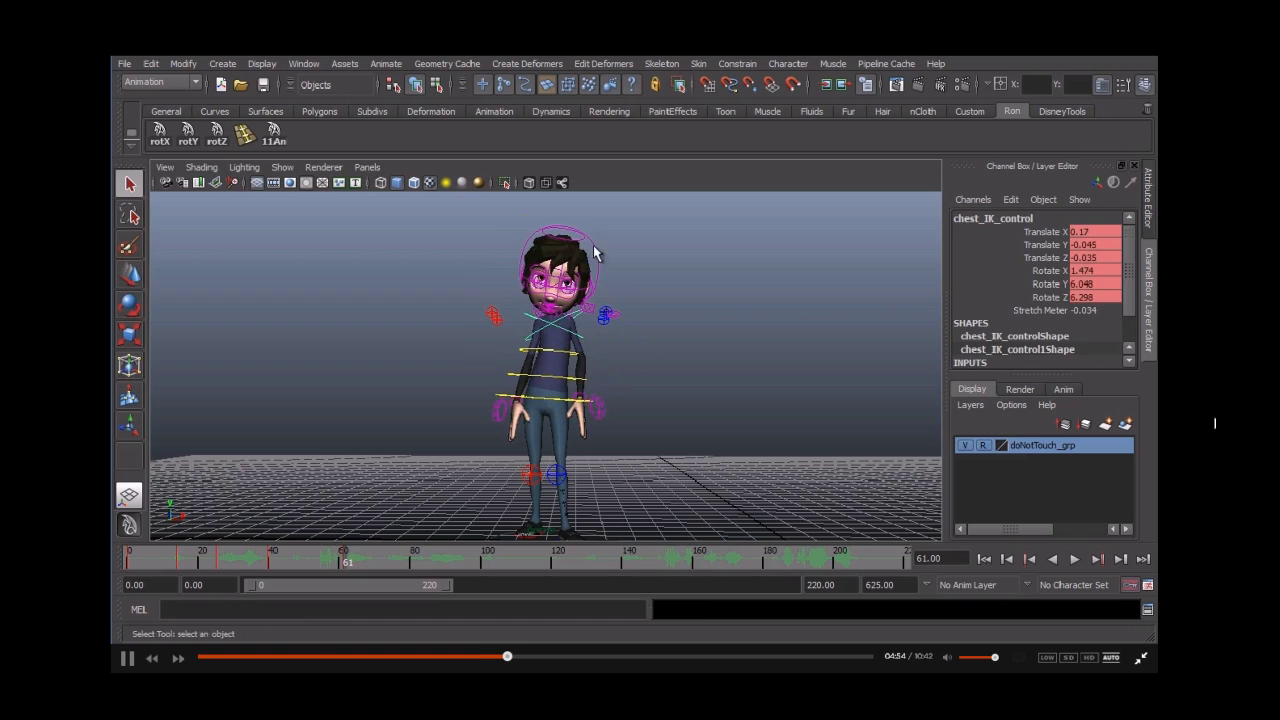
Step: Tilt the head IK control sideways around Z at frame 61
{"action": "left_click", "coordinate": [597, 258]}
{"action": "key", "text": "e"}
{"action": "left_click_drag", "start_coordinate": [592, 262], "coordinate": [574, 300]}
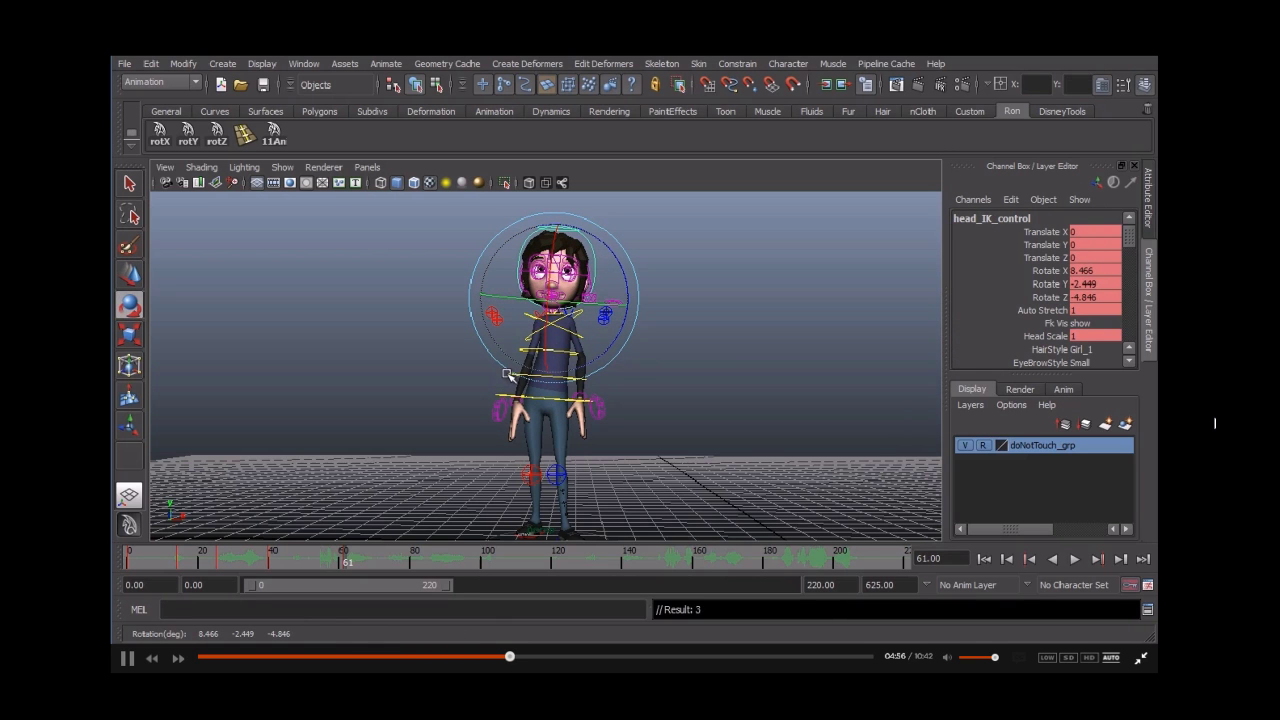
{"action": "left_click_drag", "start_coordinate": [532, 341], "coordinate": [556, 325]}
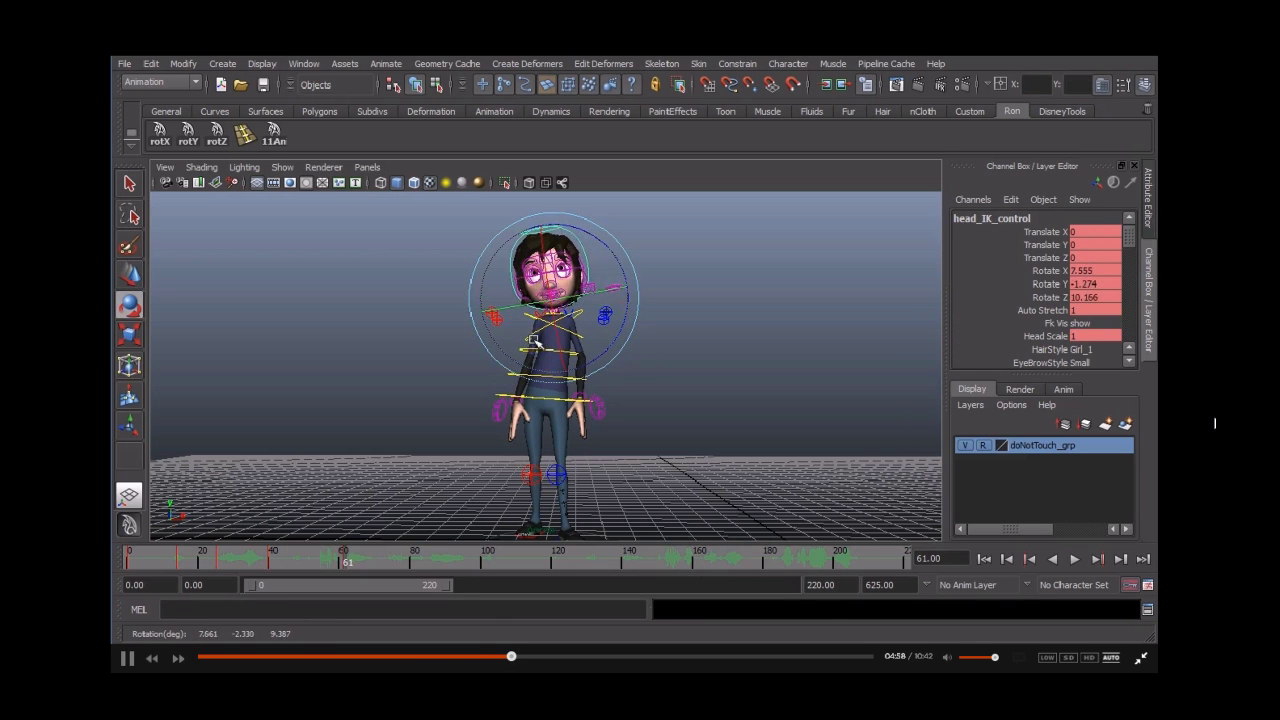
{"action": "key", "text": "q"}
Step: Tip the head IK control back to Rotate X -4.578, Rotate Y 5.227 and Rotate Z 10.894, matching frame 64 of the reference
{"action": "left_click", "coordinate": [564, 337]}
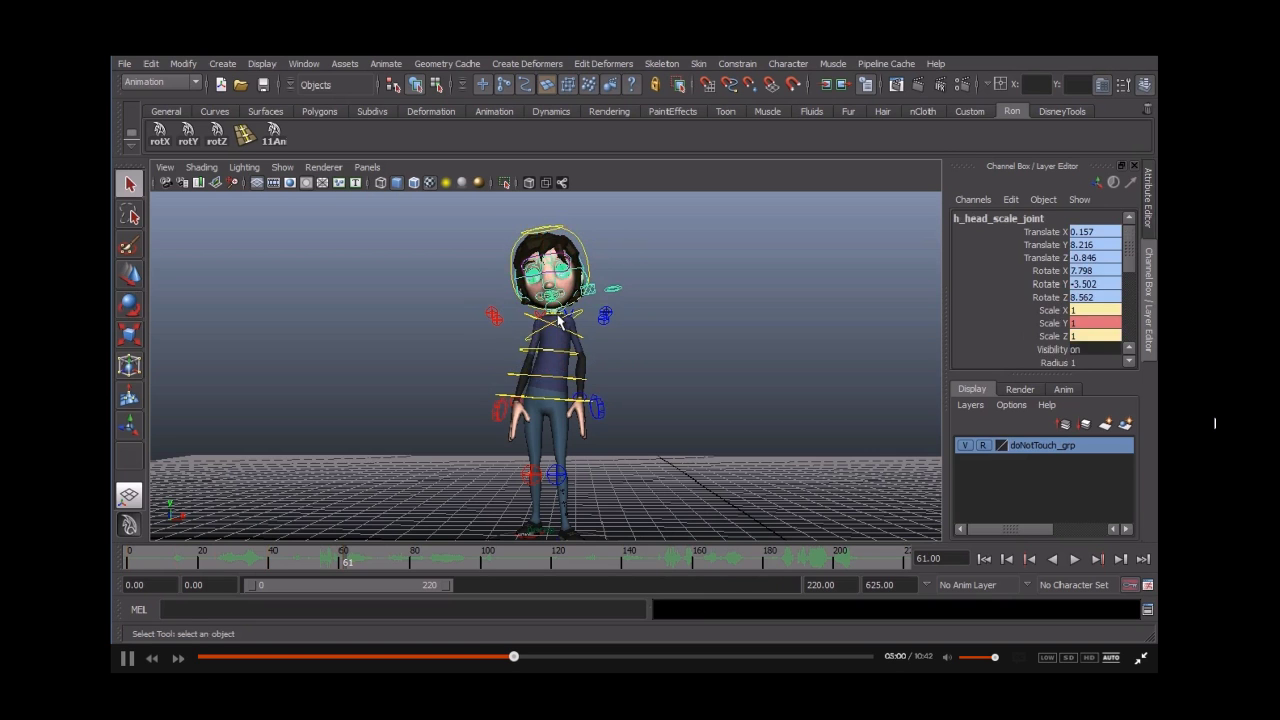
{"action": "left_click", "coordinate": [557, 323]}
{"action": "key", "text": "e"}
{"action": "left_click_drag", "start_coordinate": [546, 334], "coordinate": [542, 340]}
{"action": "left_click", "coordinate": [540, 340]}
{"action": "key", "text": "q"}
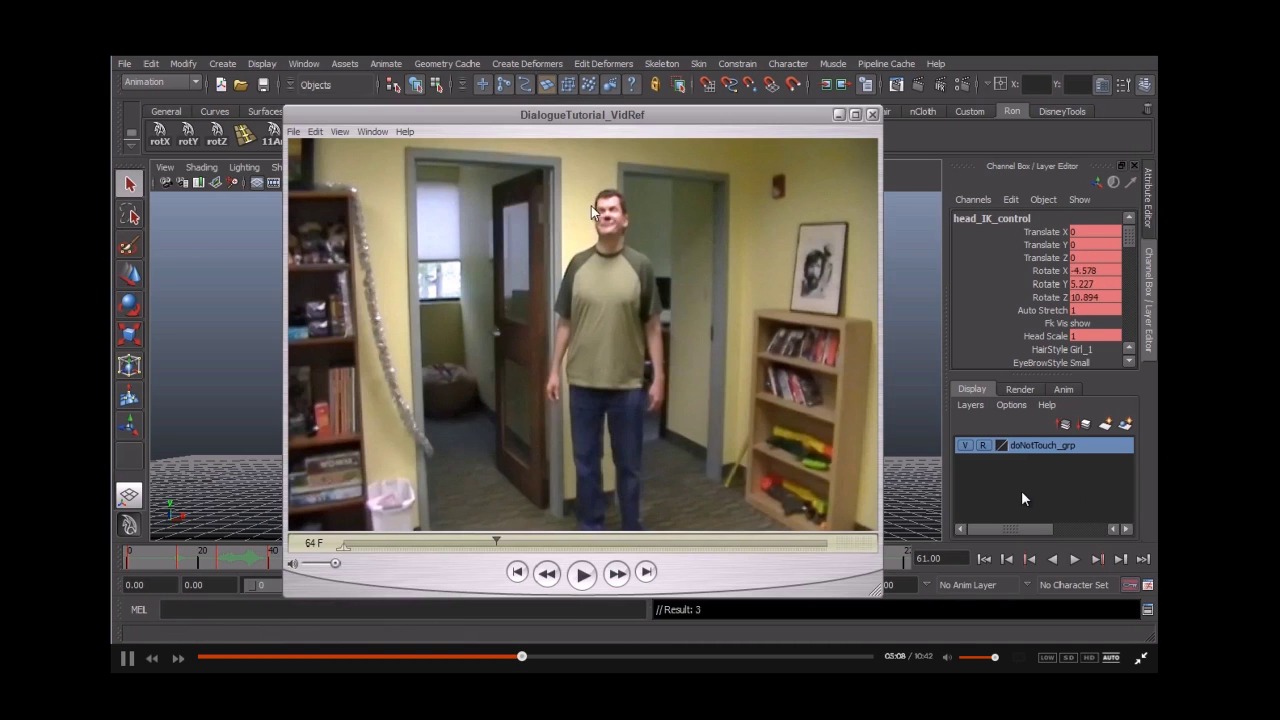
Step: Turn the head IK control to Rotate X -9.707, Rotate Y -4.63 and Rotate Z -0.268
{"action": "key", "text": "e"}
{"action": "left_click_drag", "start_coordinate": [550, 325], "coordinate": [516, 334]}
{"action": "key", "text": "q"}
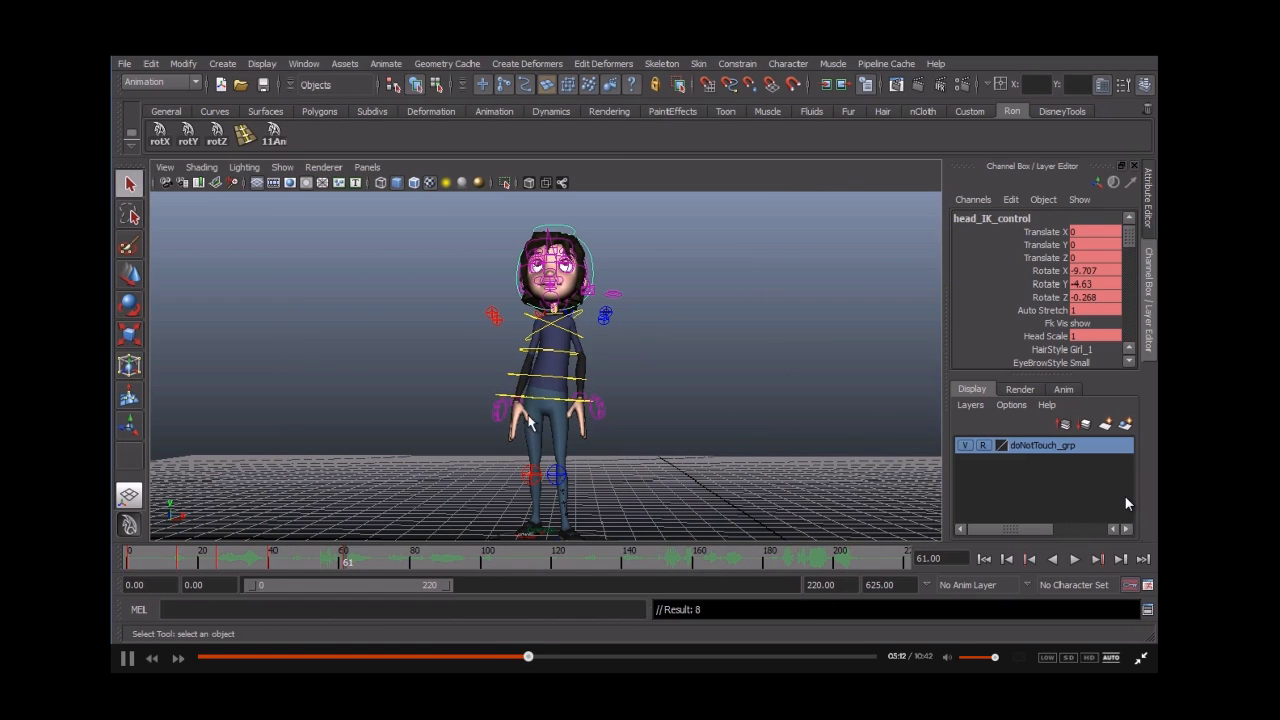
{"action": "left_click", "coordinate": [587, 397]}
{"action": "key", "text": "w"}
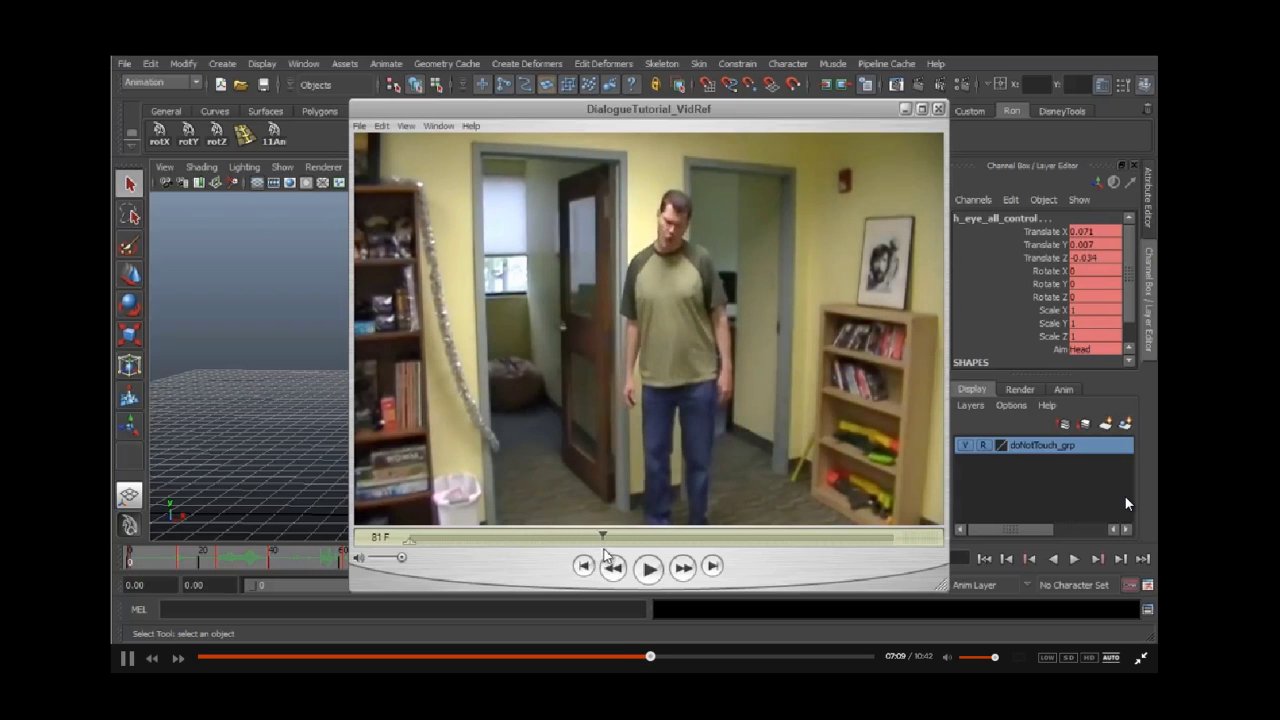
Step: Scrub the reference video forward past frame 81 to study the remaining poses
{"action": "left_click_drag", "start_coordinate": [632, 541], "coordinate": [913, 536]}
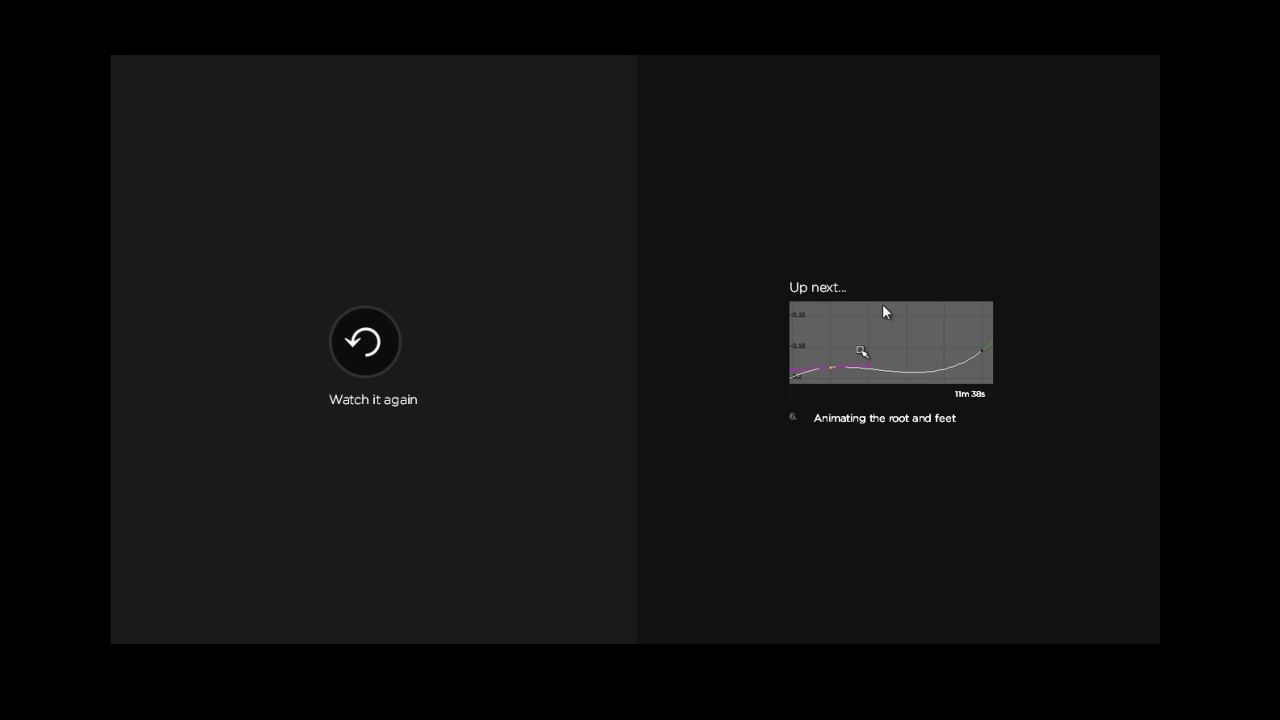
Step: Open the next lesson, Animating the root and feet
{"action": "left_click", "coordinate": [889, 352]}
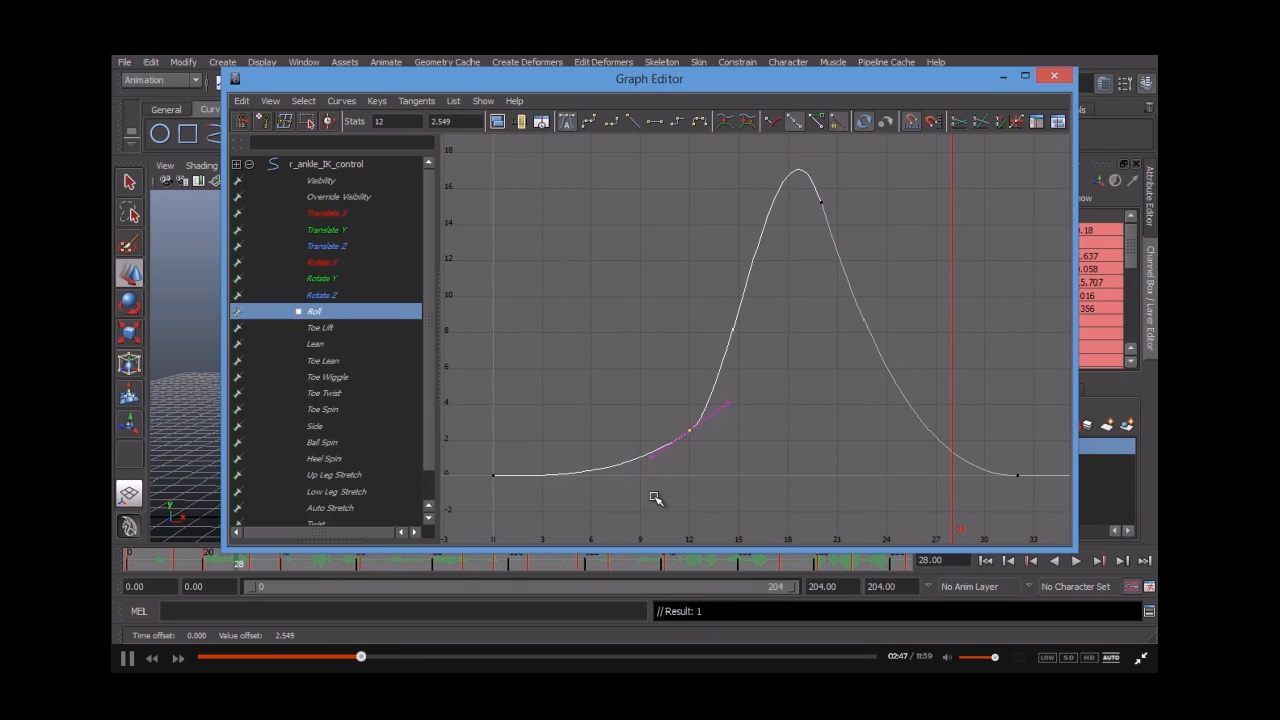
Step: Adjust the tangent of the right ankle control's Roll key at frame 12 and review the foot motion
{"action": "middle_click_drag", "start_coordinate": [652, 457], "coordinate": [650, 456]}
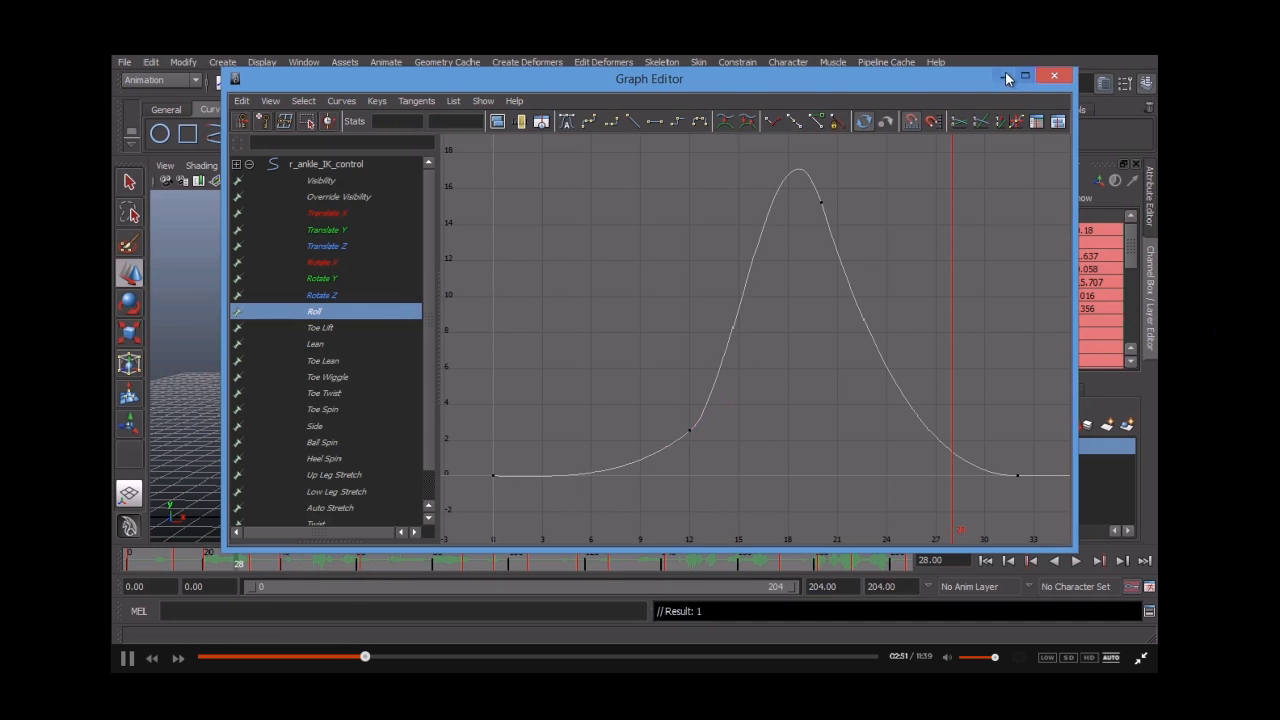
{"action": "left_click", "coordinate": [1004, 75]}
{"action": "key", "text": "alt+v"}
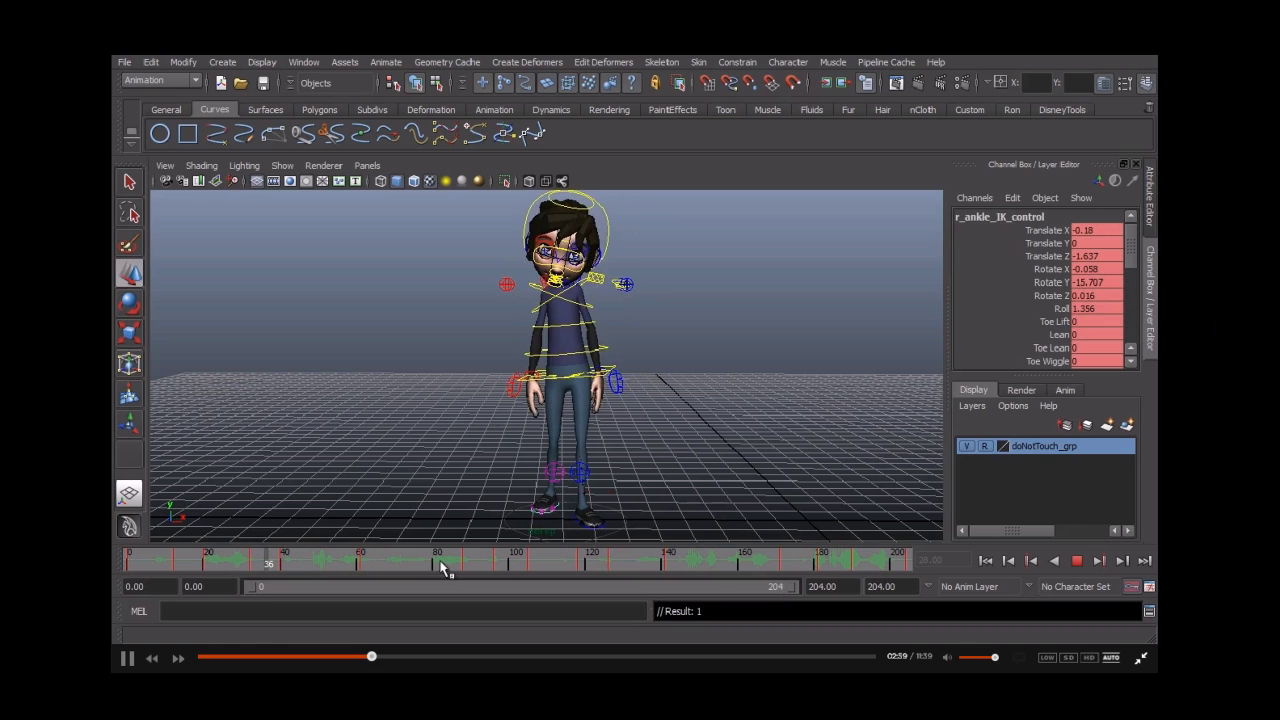
Step: Move the right knee IK control to Translate X 0.338, Y 0.061, Z -4.052 at frame 25 and key it
{"action": "key", "text": "q"}
{"action": "key", "text": "Up"}
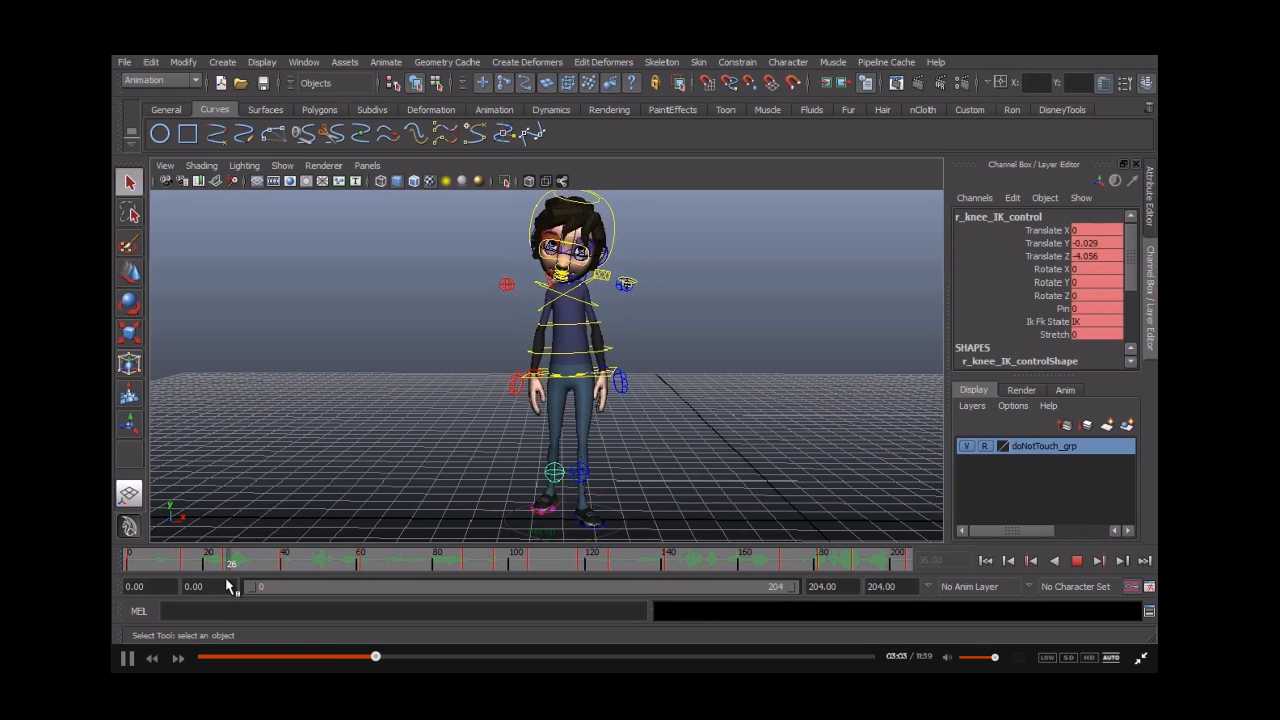
{"action": "key", "text": "Escape"}
{"action": "key", "text": "w"}
{"action": "left_click_drag", "start_coordinate": [554, 471], "coordinate": [543, 470]}
{"action": "key", "text": "s"}
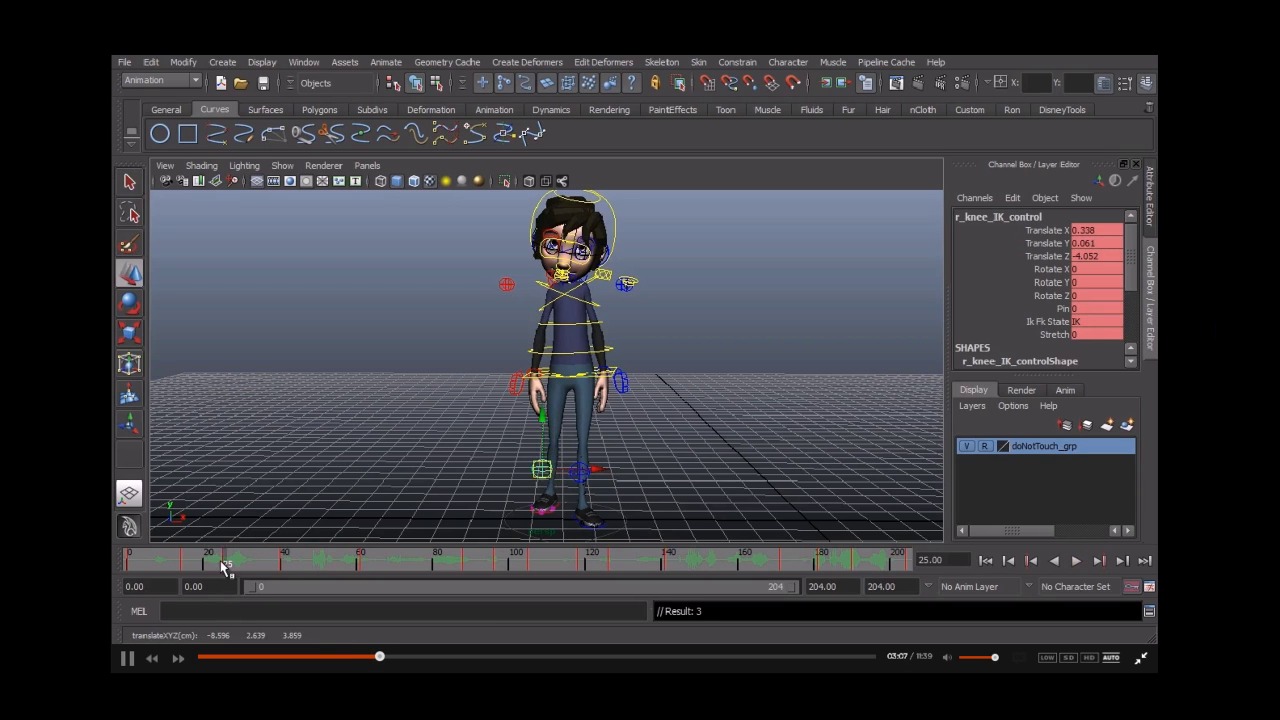
Step: Copy the right knee control's frame 25 pose to frame 40 and key it there
{"action": "key", "text": "alt+v"}
{"action": "middle_click_drag", "start_coordinate": [281, 567], "coordinate": [283, 567]}
{"action": "key", "text": "s"}
Step: Delete the right knee control's key at frame 14 in the Dope Sheet
{"action": "left_click_drag", "start_coordinate": [262, 563], "coordinate": [224, 565]}
{"action": "key", "text": "alt+v"}
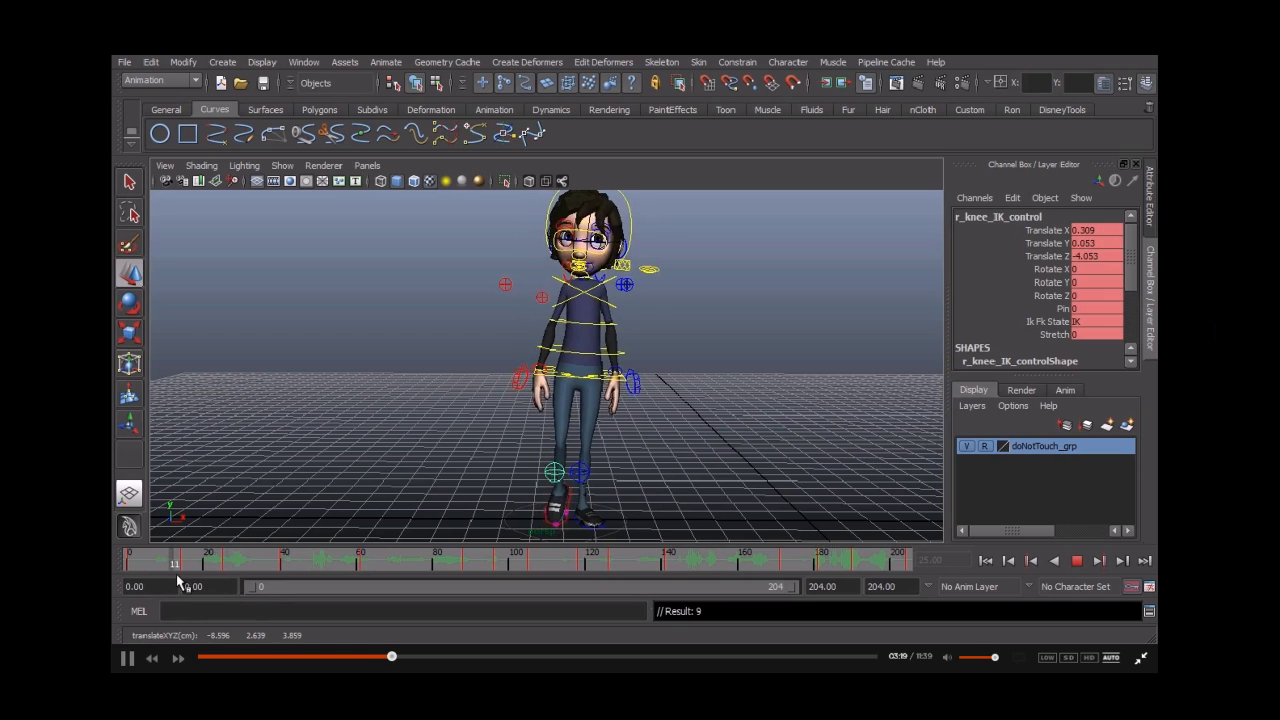
{"action": "key", "text": "alt+v"}
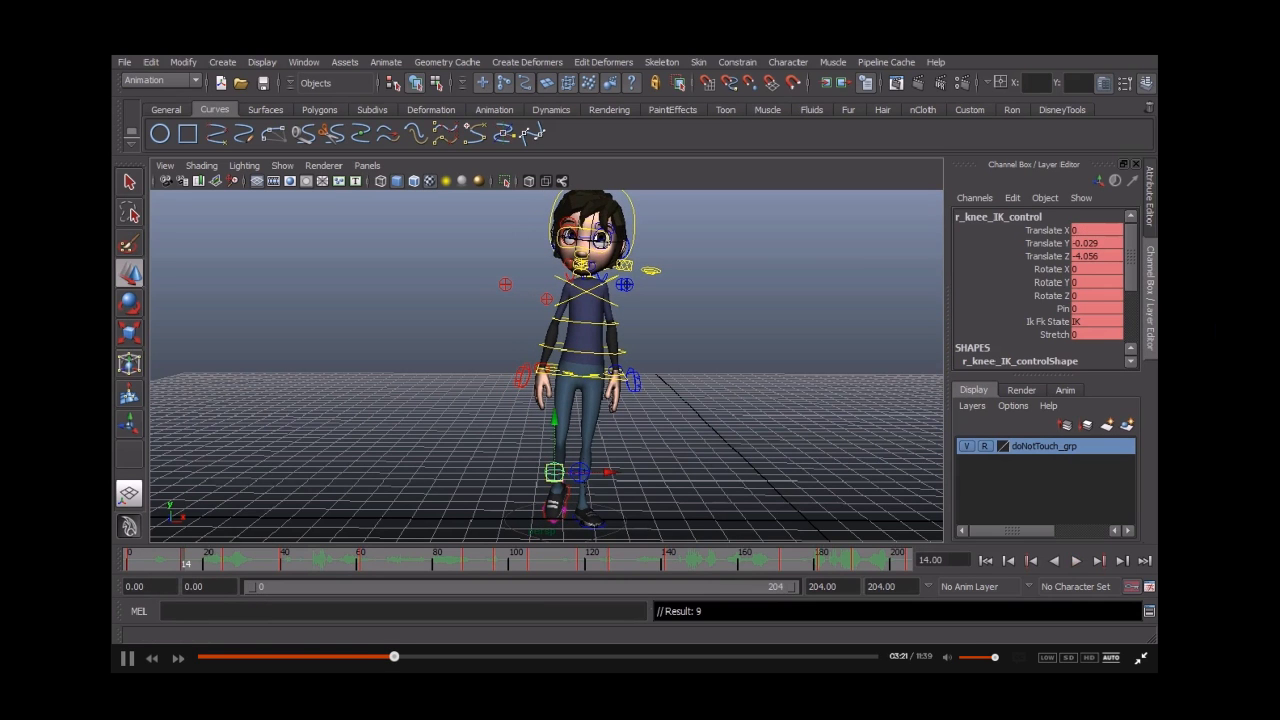
{"action": "key", "text": "ctrl+shift+d"}
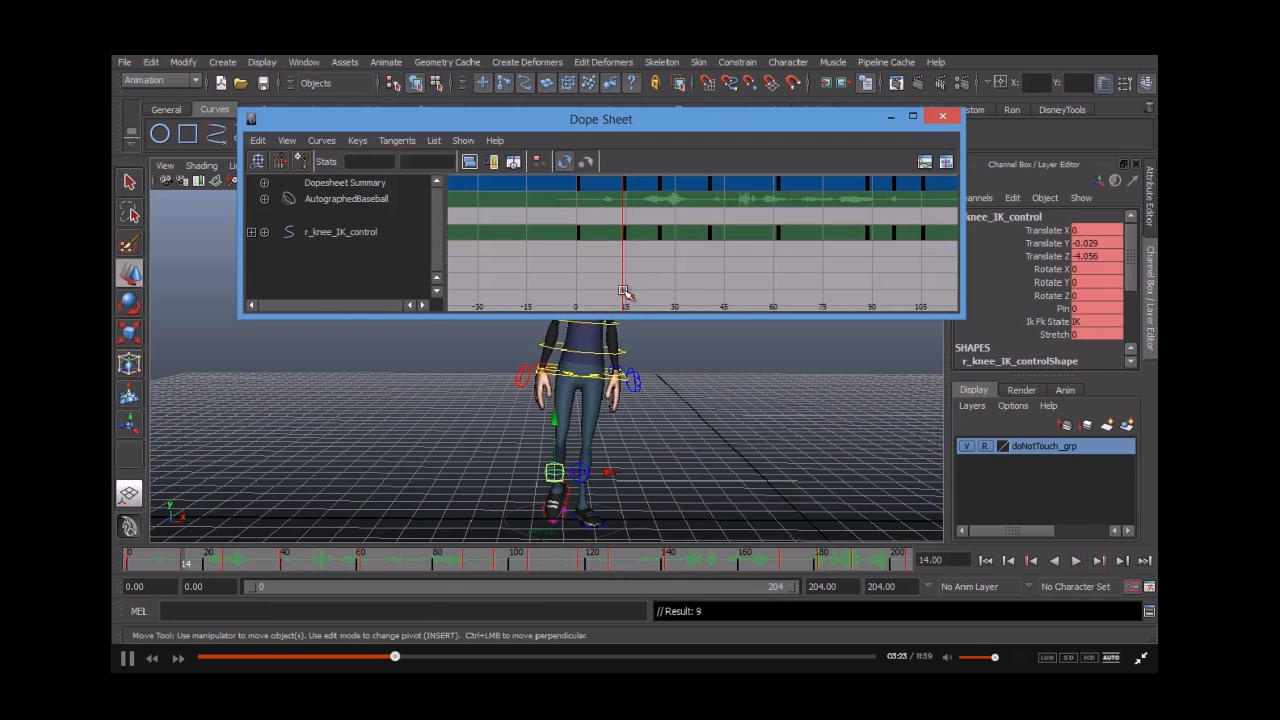
{"action": "left_click", "coordinate": [942, 116]}
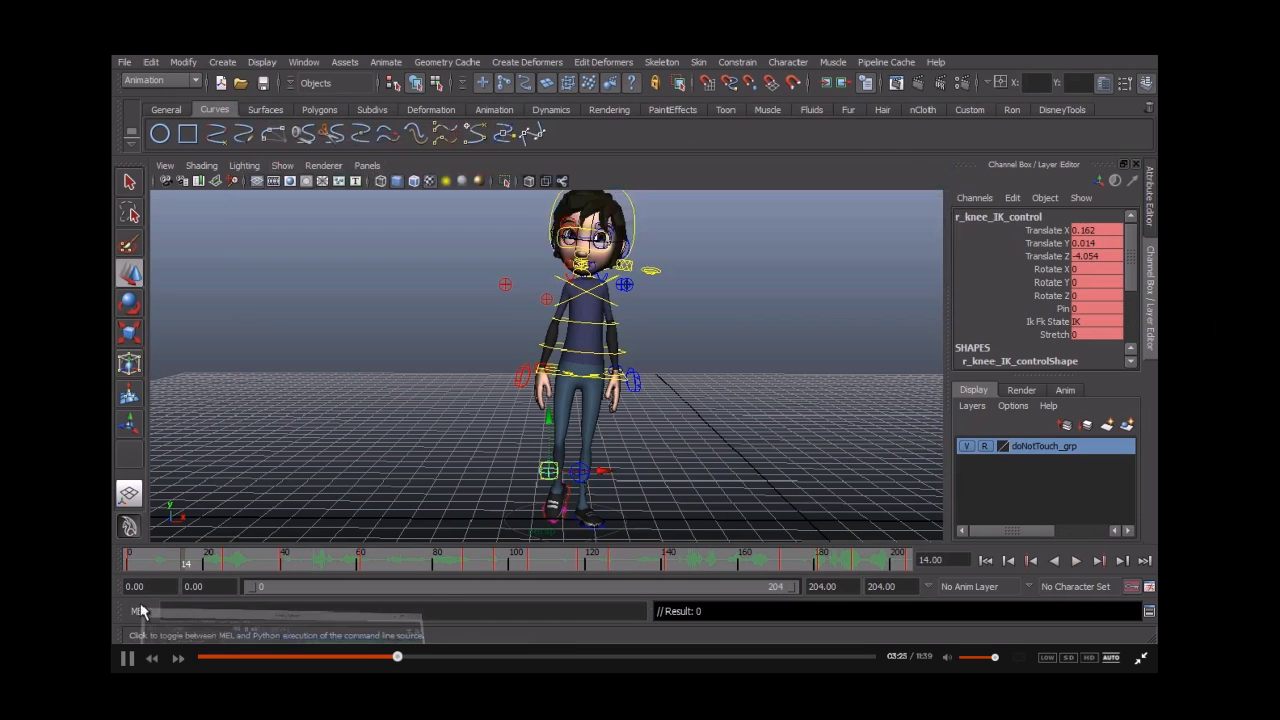
Step: Carry the right knee control's frame 40 pose over to frame 61 and play back the following frames
{"action": "key", "text": "alt+v"}
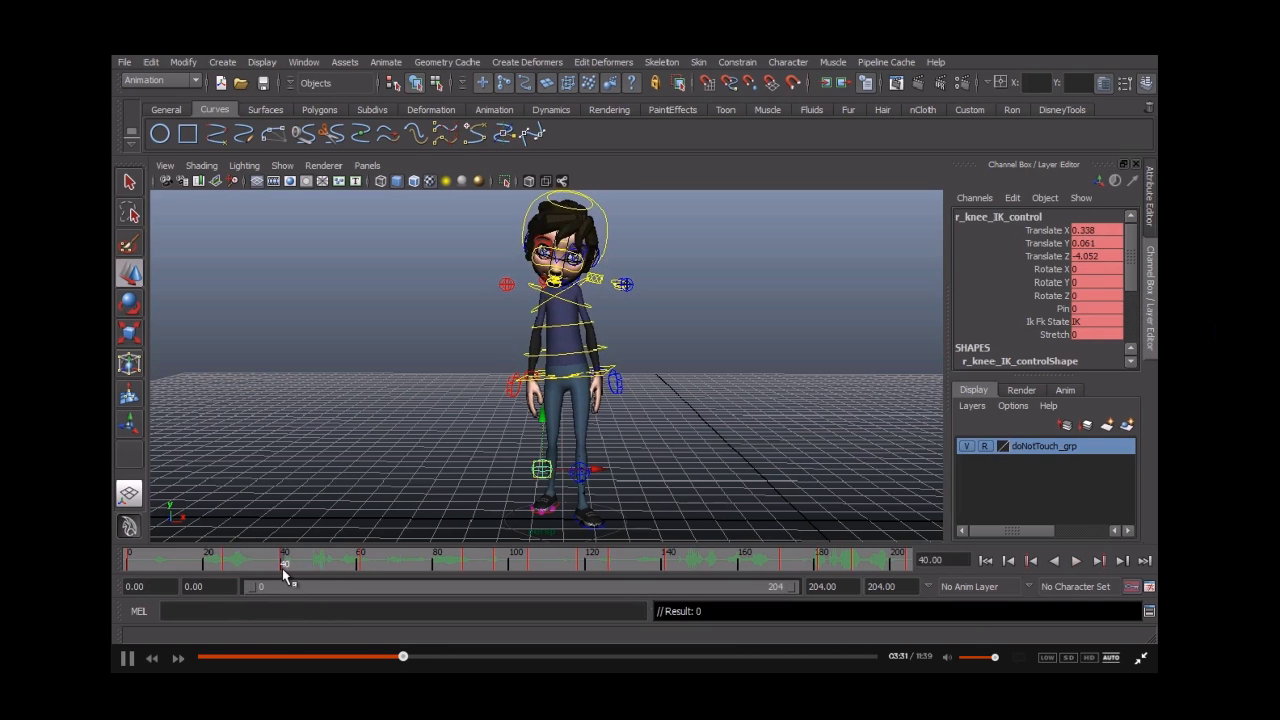
{"action": "key", "text": "Escape"}
{"action": "key", "text": "alt+v"}
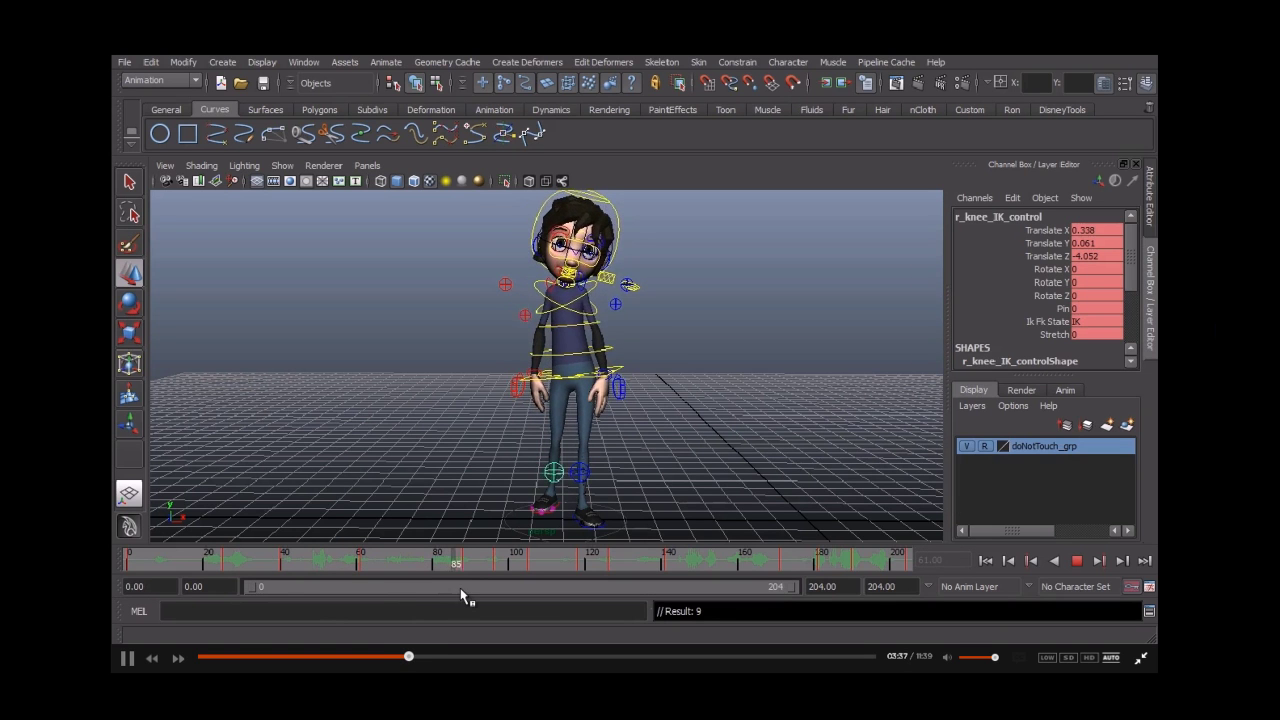
Step: Play back and scrub the animation from frame 0 to about frame 96 to review the right knee motion
{"action": "left_click_drag", "start_coordinate": [415, 592], "coordinate": [465, 570]}
{"action": "key", "text": "alt+v"}
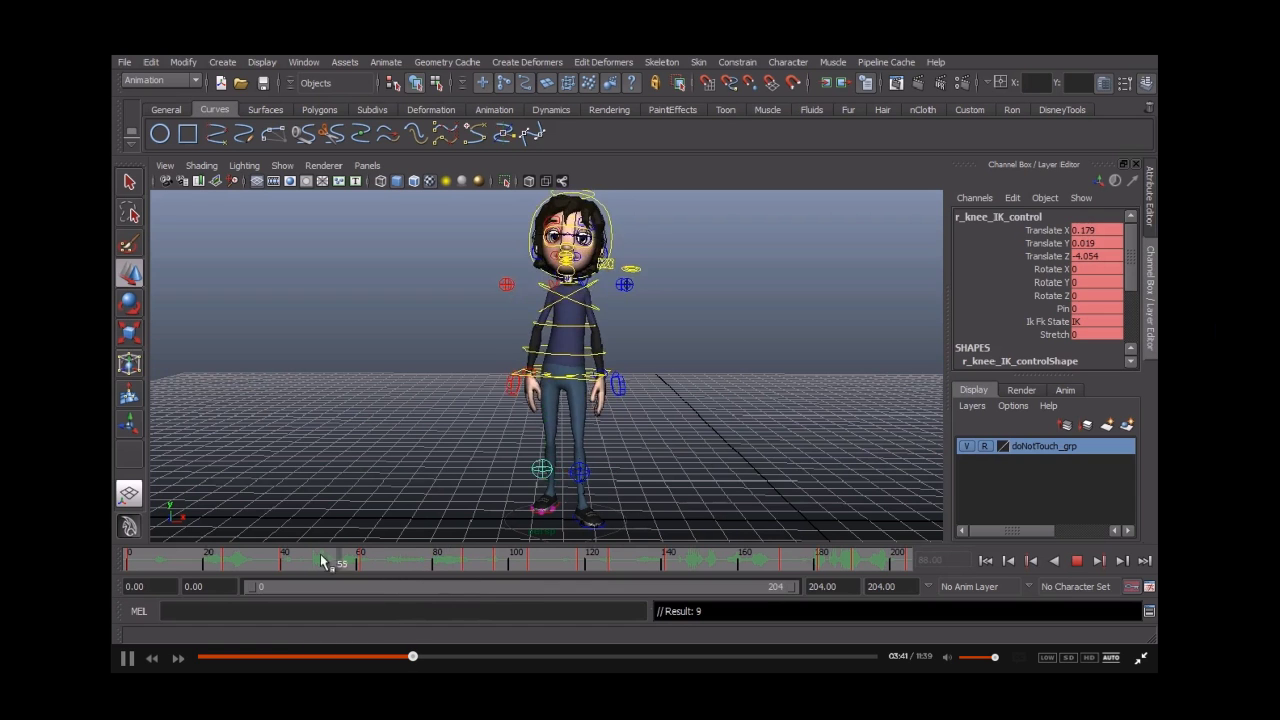
{"action": "left_click", "coordinate": [472, 579]}
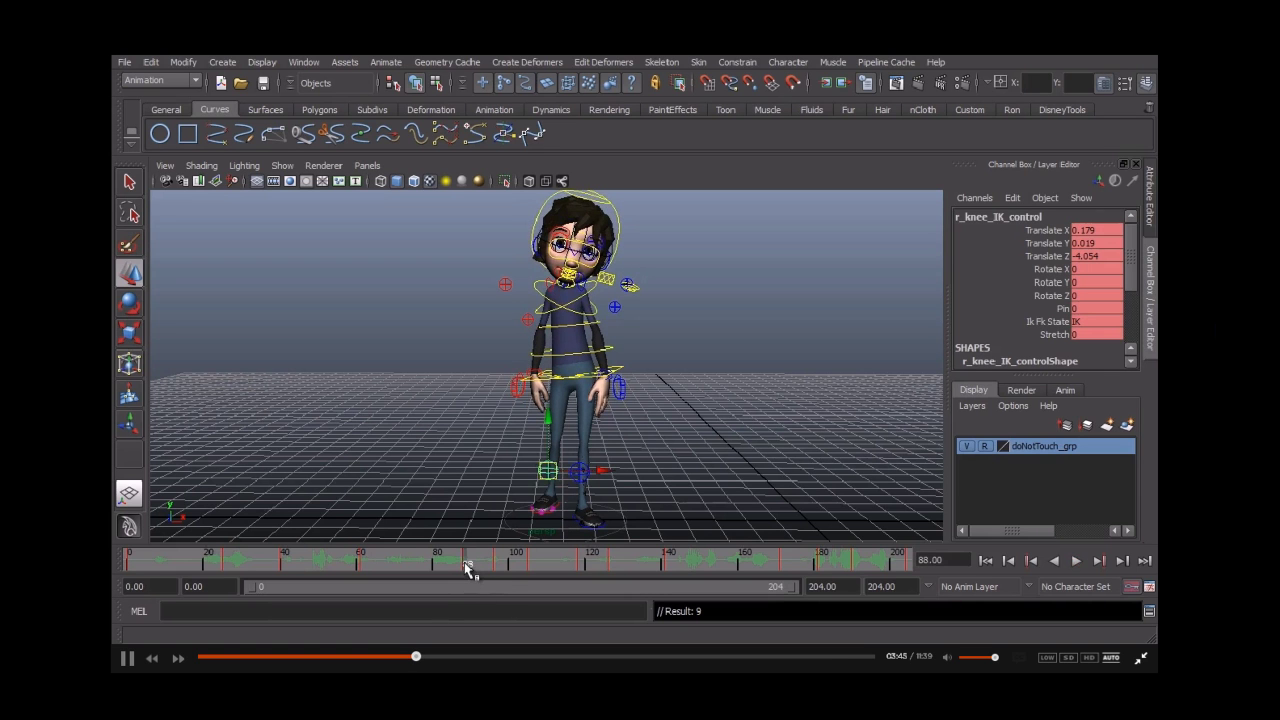
{"action": "left_click_drag", "start_coordinate": [494, 566], "coordinate": [120, 572]}
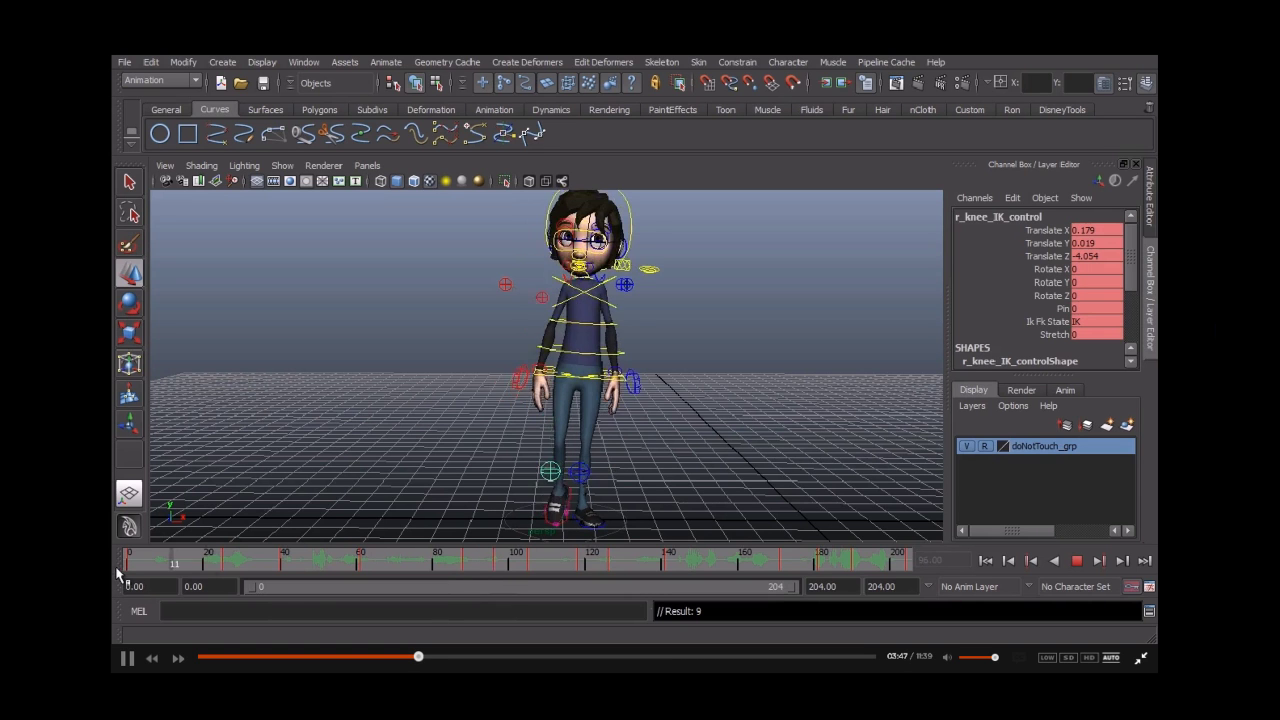
{"action": "left_click", "coordinate": [122, 570]}
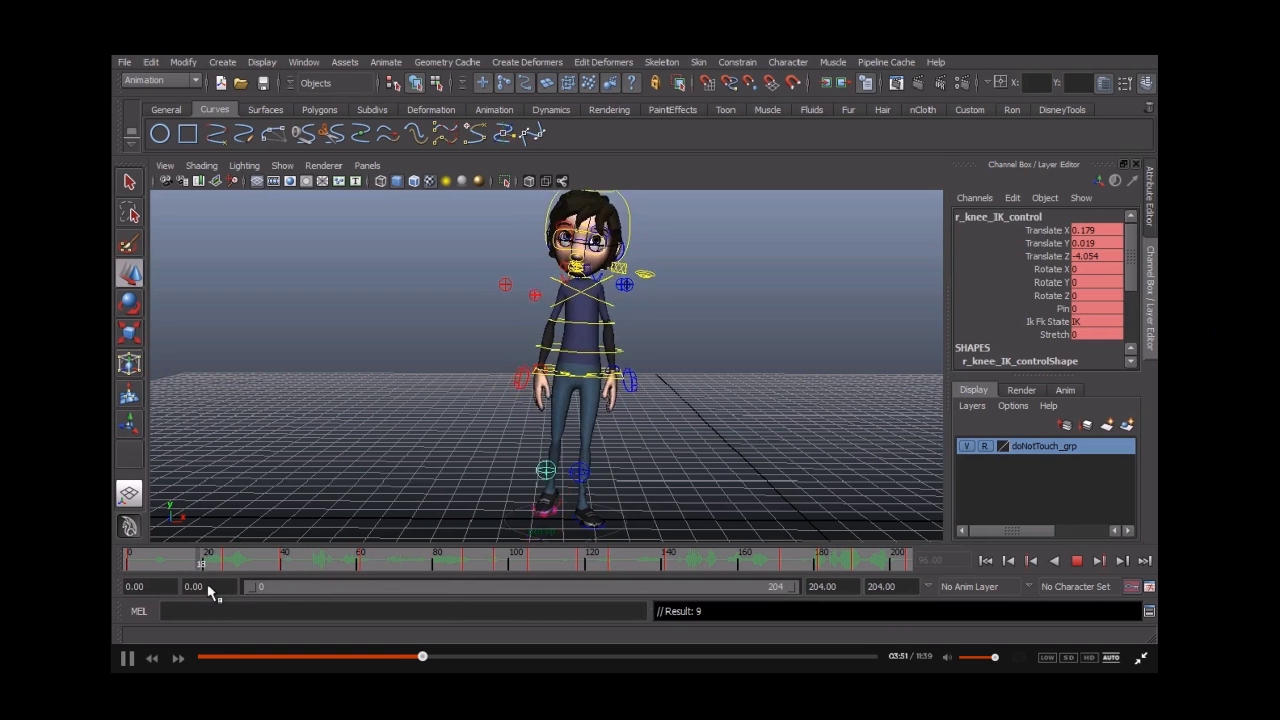
{"action": "key", "text": "Escape"}
Step: Select the body control at frame 21 and study the DialogueTutorial_VidRef reference video up to frame 47
{"action": "left_click", "coordinate": [548, 381]}
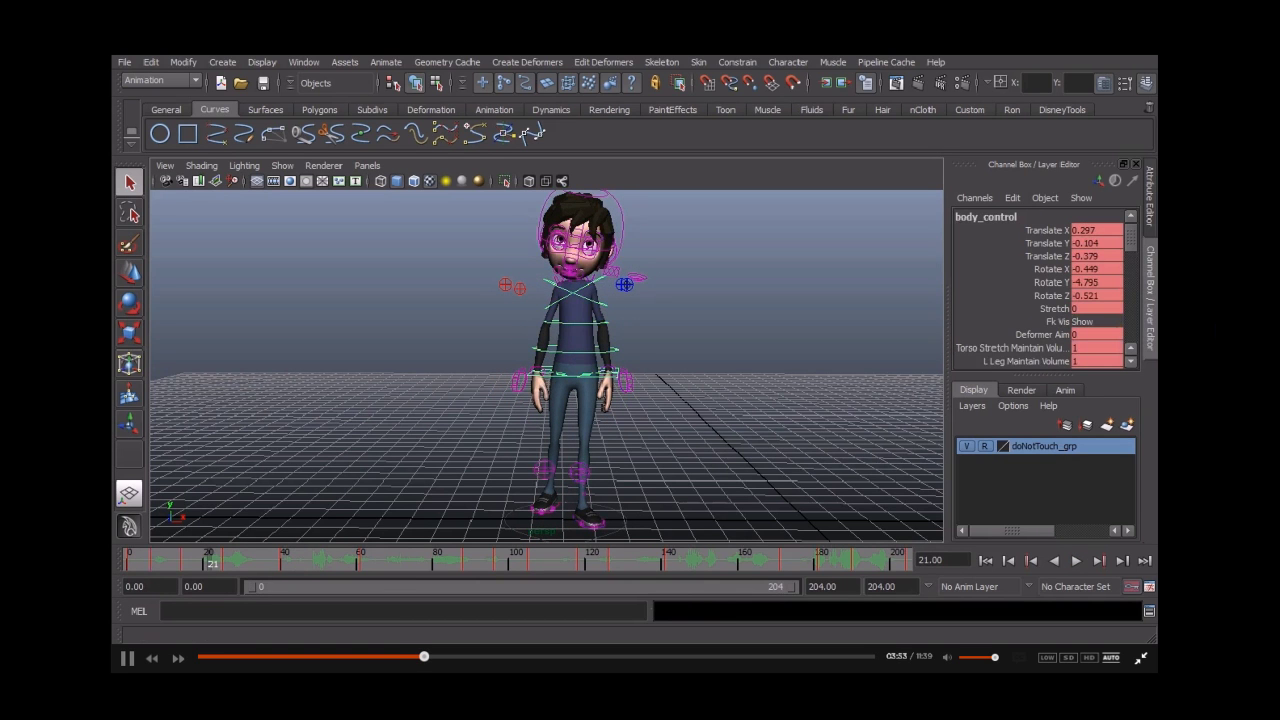
{"action": "key", "text": "alt+Tab"}
{"action": "left_click_drag", "start_coordinate": [355, 520], "coordinate": [446, 530]}
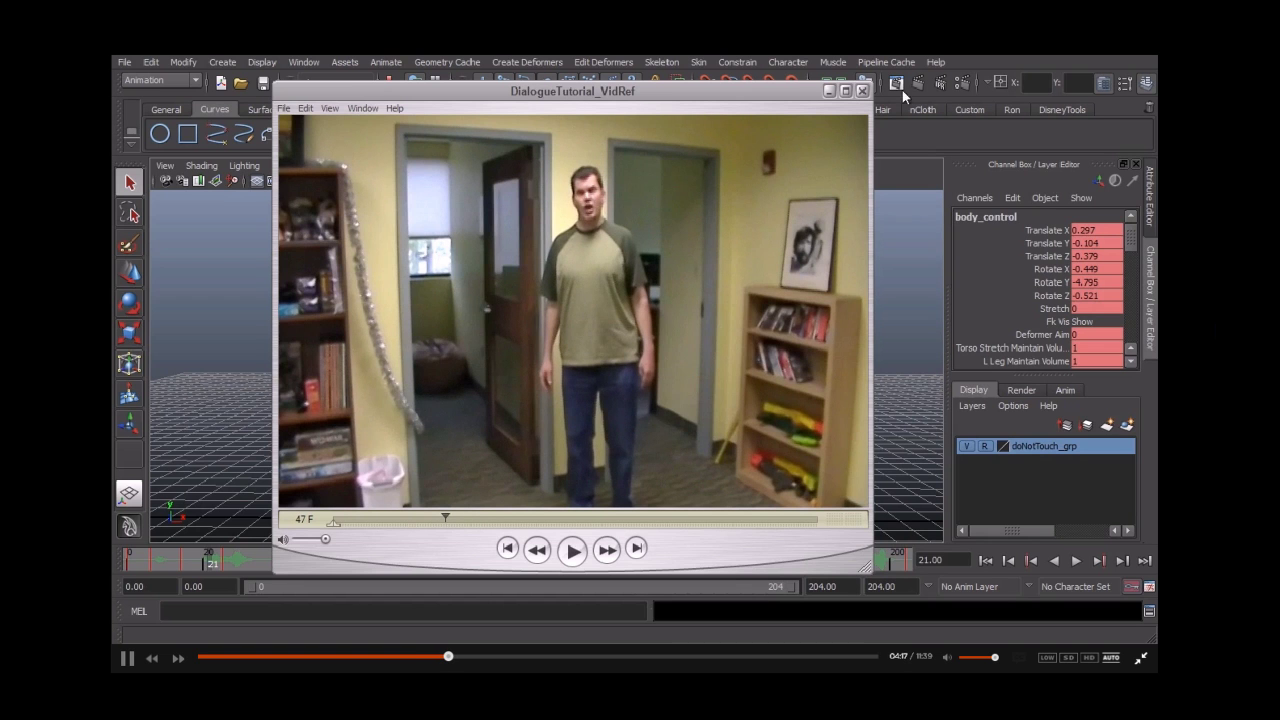
{"action": "left_click", "coordinate": [828, 92]}
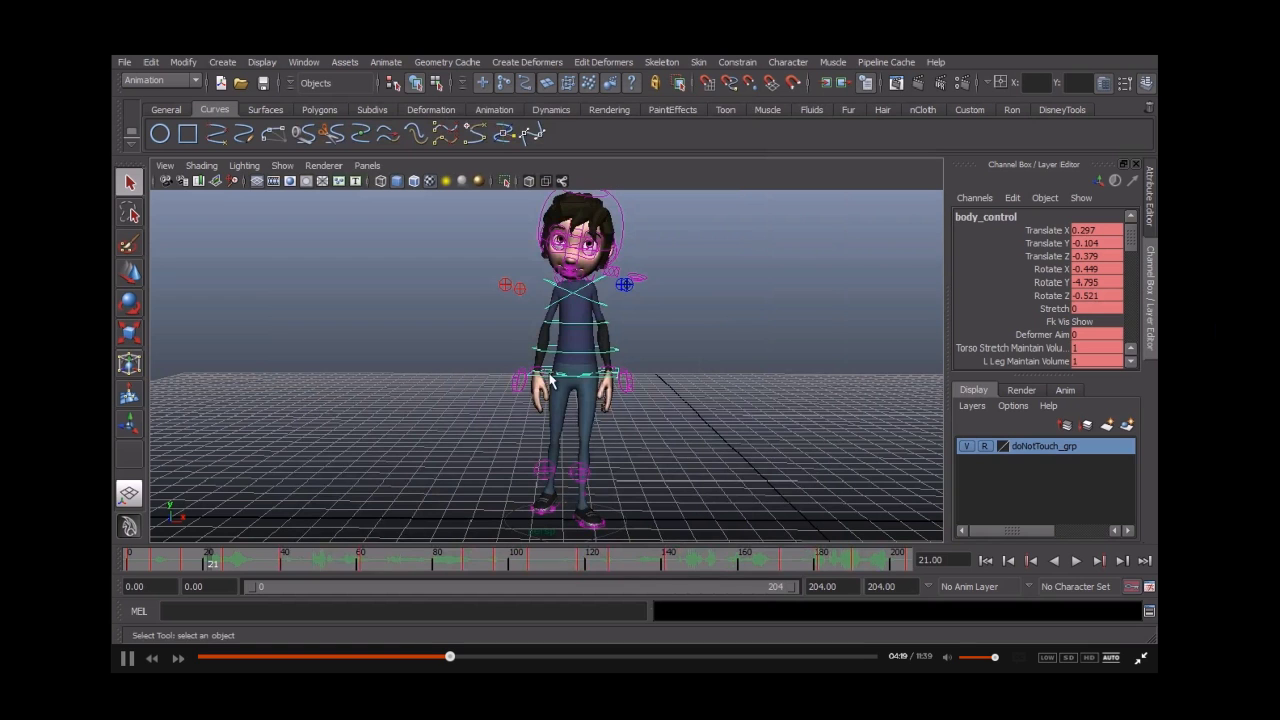
Step: Copy the body control's frame 55 pose to frame 51 and key it there
{"action": "key", "text": "alt+v"}
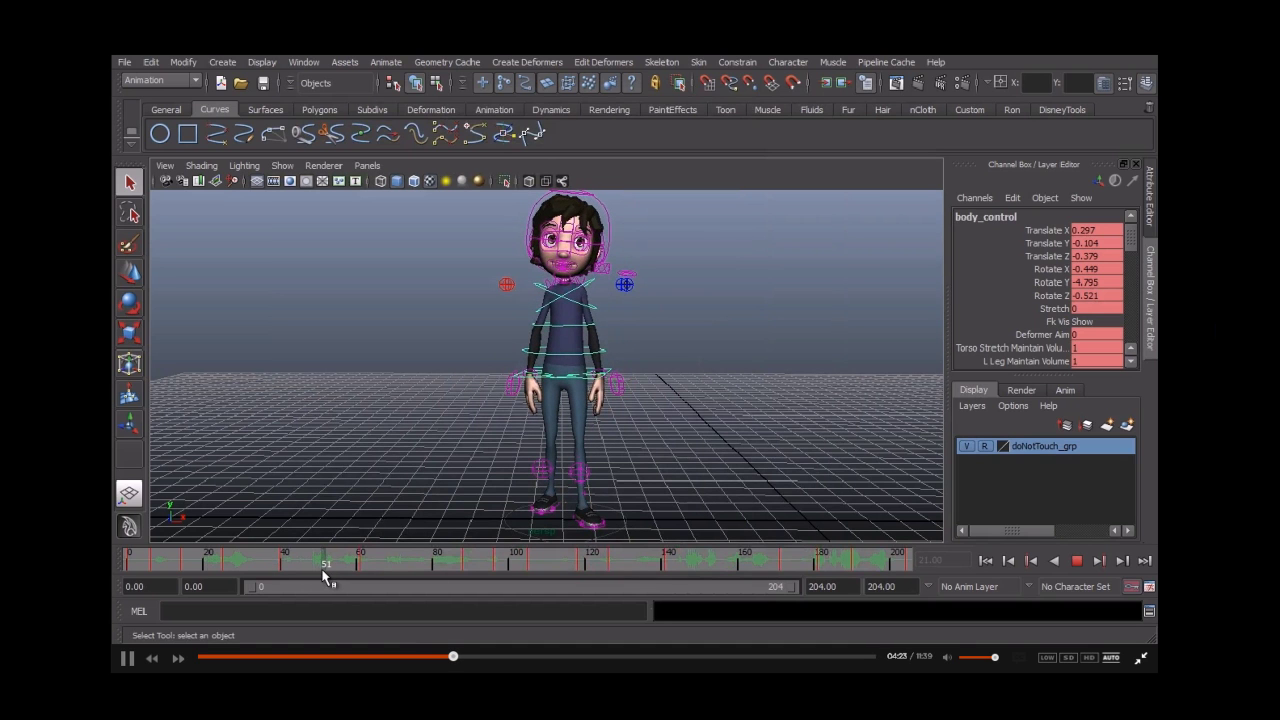
{"action": "left_click_drag", "start_coordinate": [324, 575], "coordinate": [341, 572]}
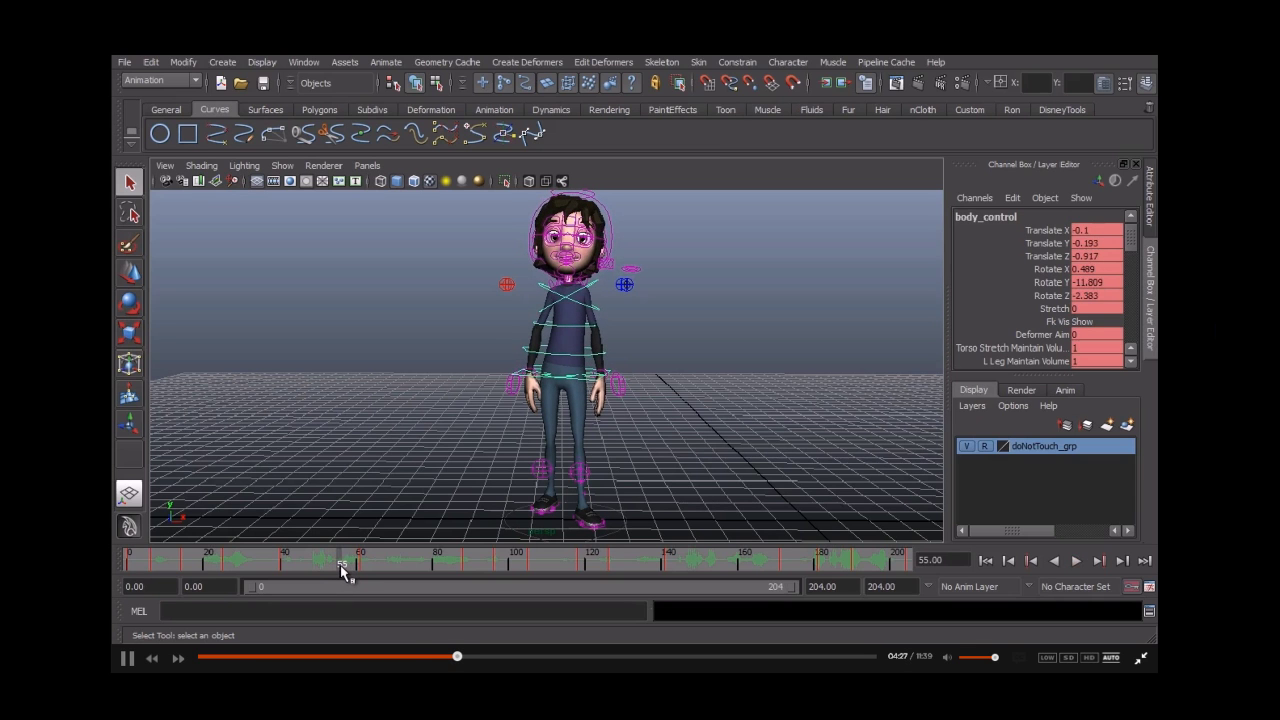
{"action": "key", "text": "alt+v"}
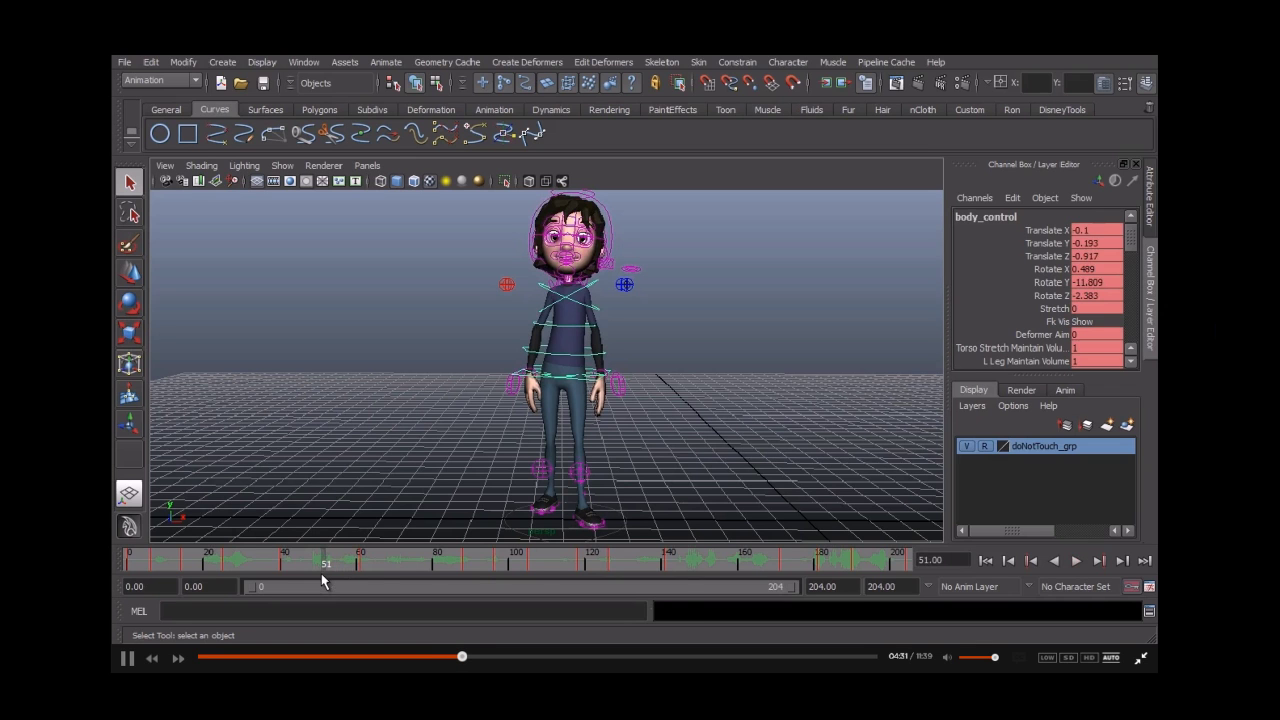
{"action": "mouse_move", "coordinate": [321, 573]}
{"action": "left_mouse_down"}
{"action": "mouse_move", "coordinate": [266, 573]}
{"action": "mouse_move", "coordinate": [352, 613]}
{"action": "left_mouse_up"}
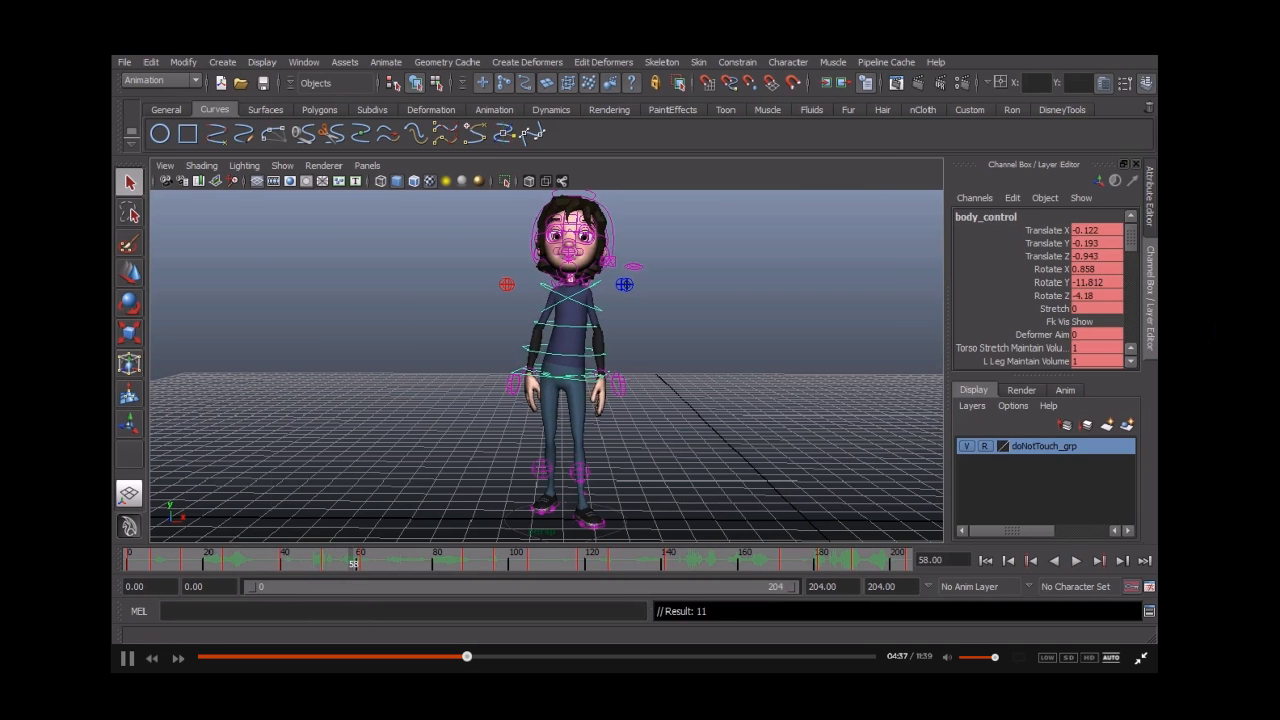
Step: Switch to the DialogueTutorial_VidRef video and study the body movement up to frame 84
{"action": "key", "text": "alt+Tab"}
{"action": "mouse_move", "coordinate": [449, 520]}
{"action": "left_mouse_down"}
{"action": "mouse_move", "coordinate": [522, 546]}
{"action": "mouse_move", "coordinate": [450, 536]}
{"action": "mouse_move", "coordinate": [497, 561]}
{"action": "mouse_move", "coordinate": [544, 555]}
{"action": "mouse_move", "coordinate": [477, 560]}
{"action": "mouse_move", "coordinate": [540, 571]}
{"action": "left_mouse_up"}
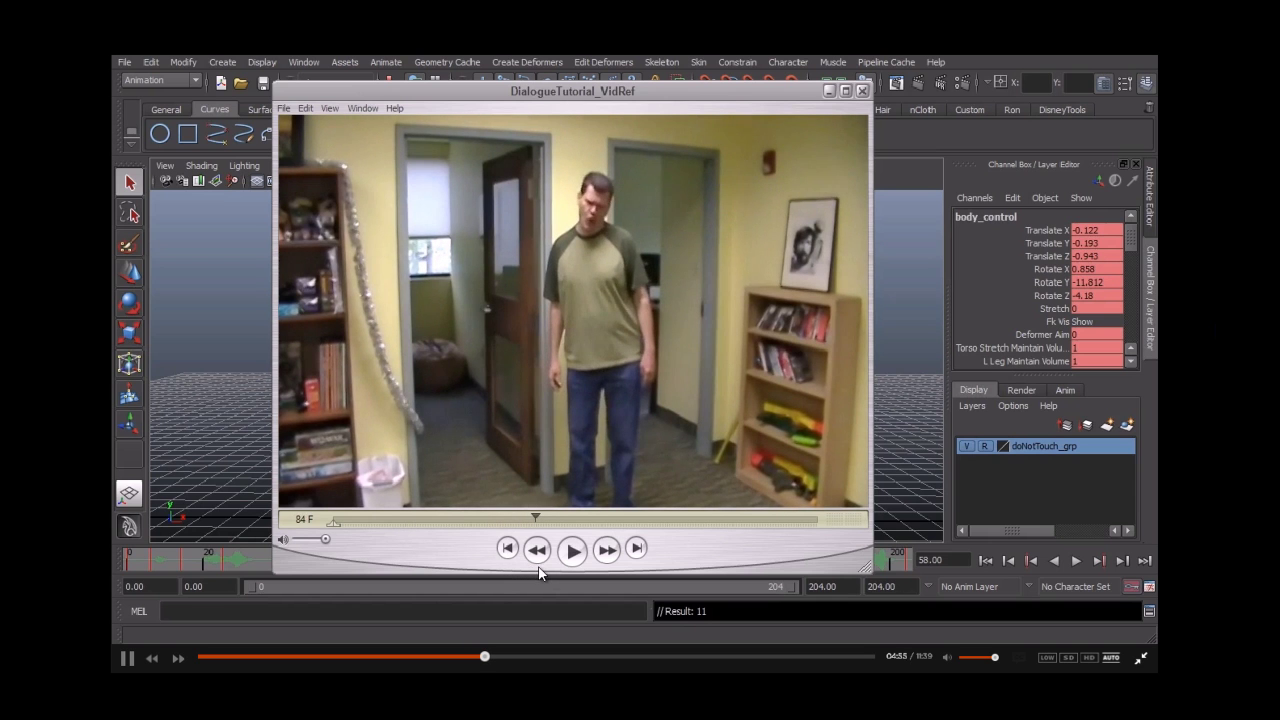
{"action": "left_click", "coordinate": [829, 91]}
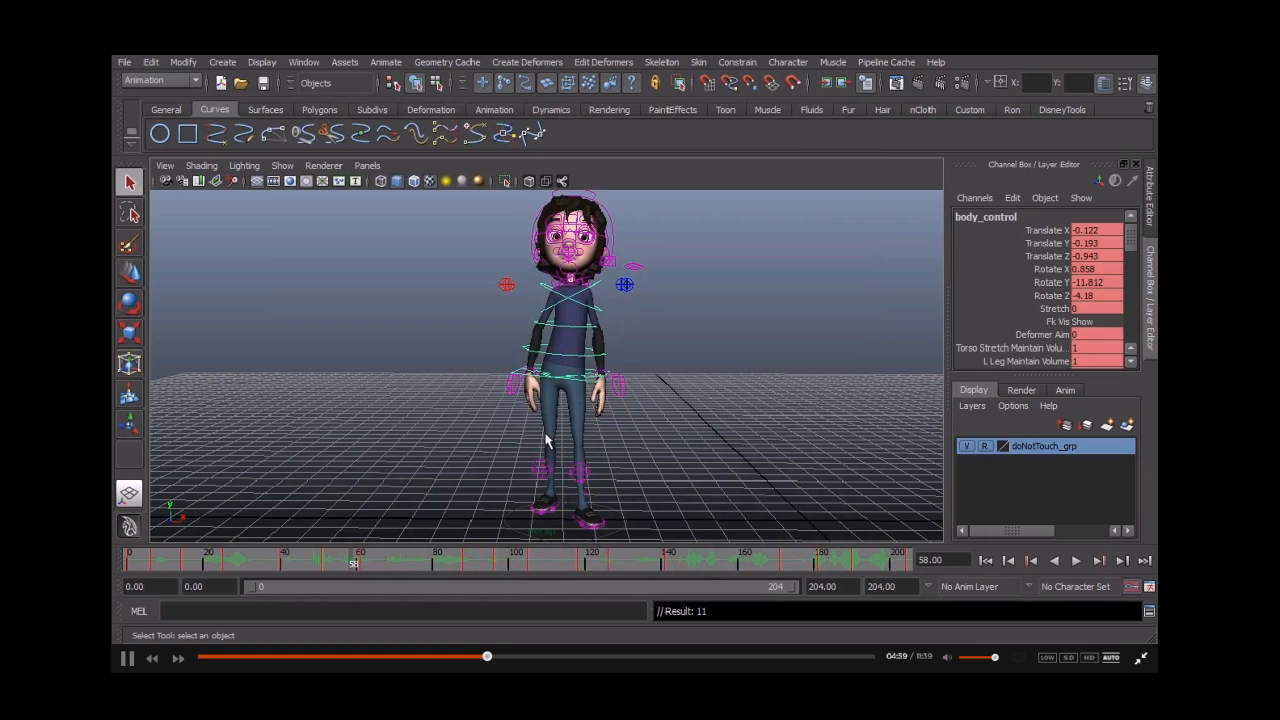
Step: Carry the body control's frame 77 pose back to frame 72
{"action": "key", "text": "alt+v"}
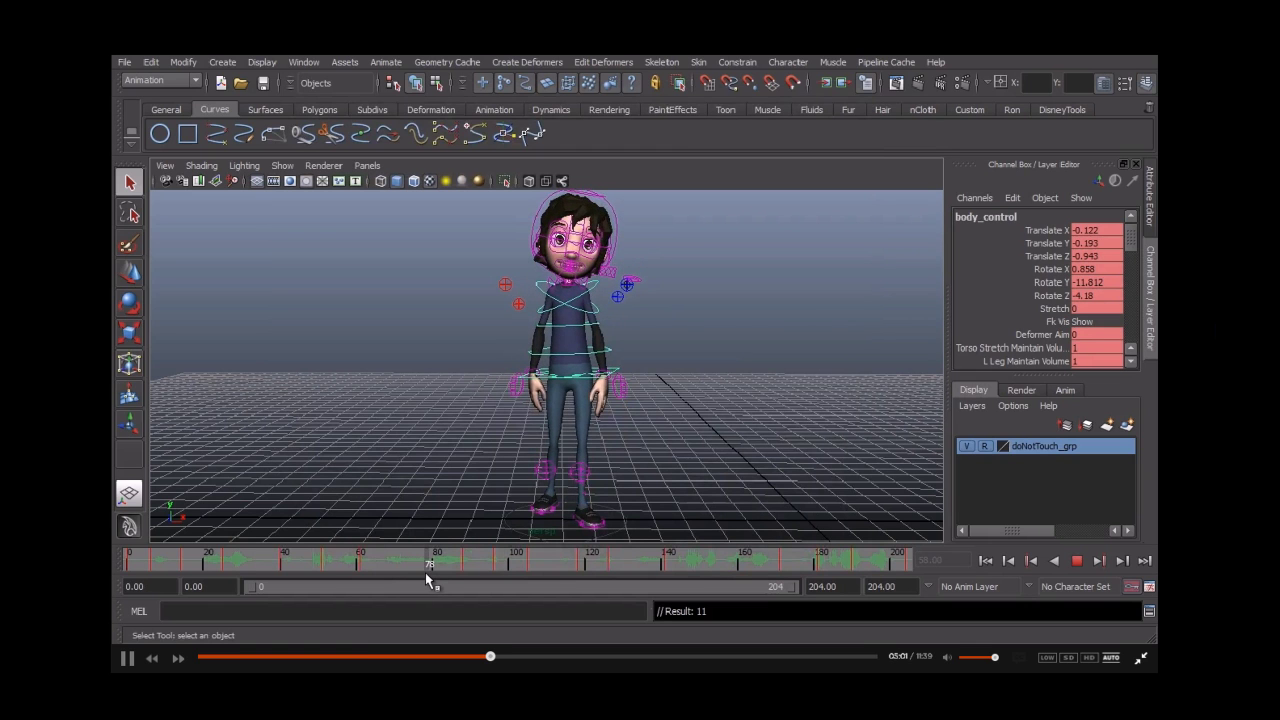
{"action": "left_click_drag", "start_coordinate": [428, 578], "coordinate": [425, 574]}
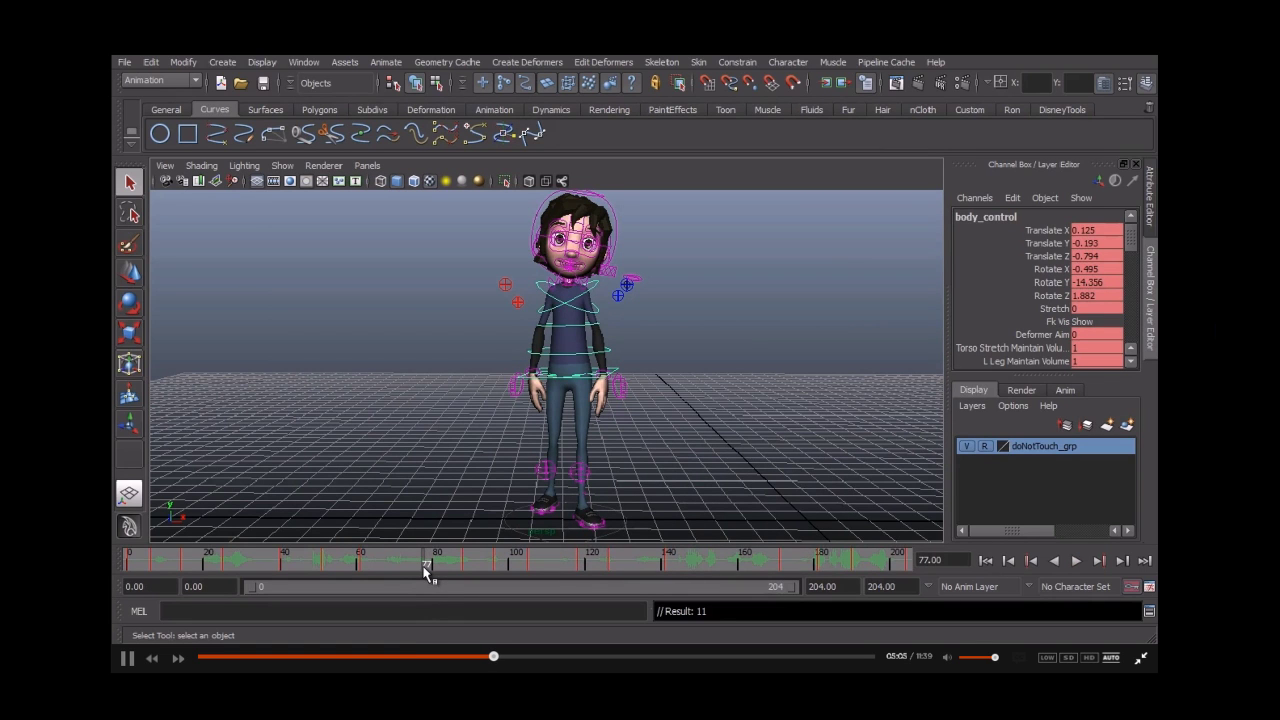
{"action": "left_click_drag", "start_coordinate": [425, 573], "coordinate": [406, 576]}
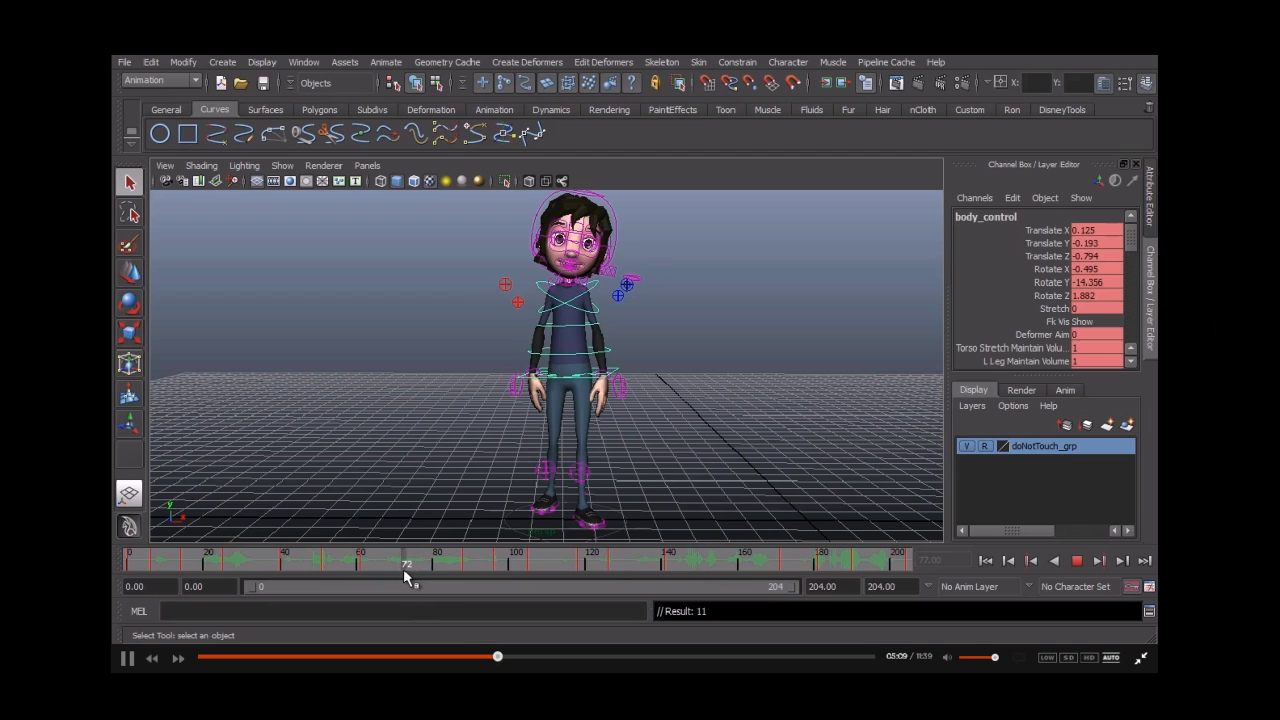
{"action": "mouse_move", "coordinate": [406, 577]}
{"action": "left_mouse_down"}
{"action": "mouse_move", "coordinate": [354, 566]}
{"action": "mouse_move", "coordinate": [403, 583]}
{"action": "mouse_move", "coordinate": [457, 580]}
{"action": "mouse_move", "coordinate": [404, 578]}
{"action": "left_mouse_up"}
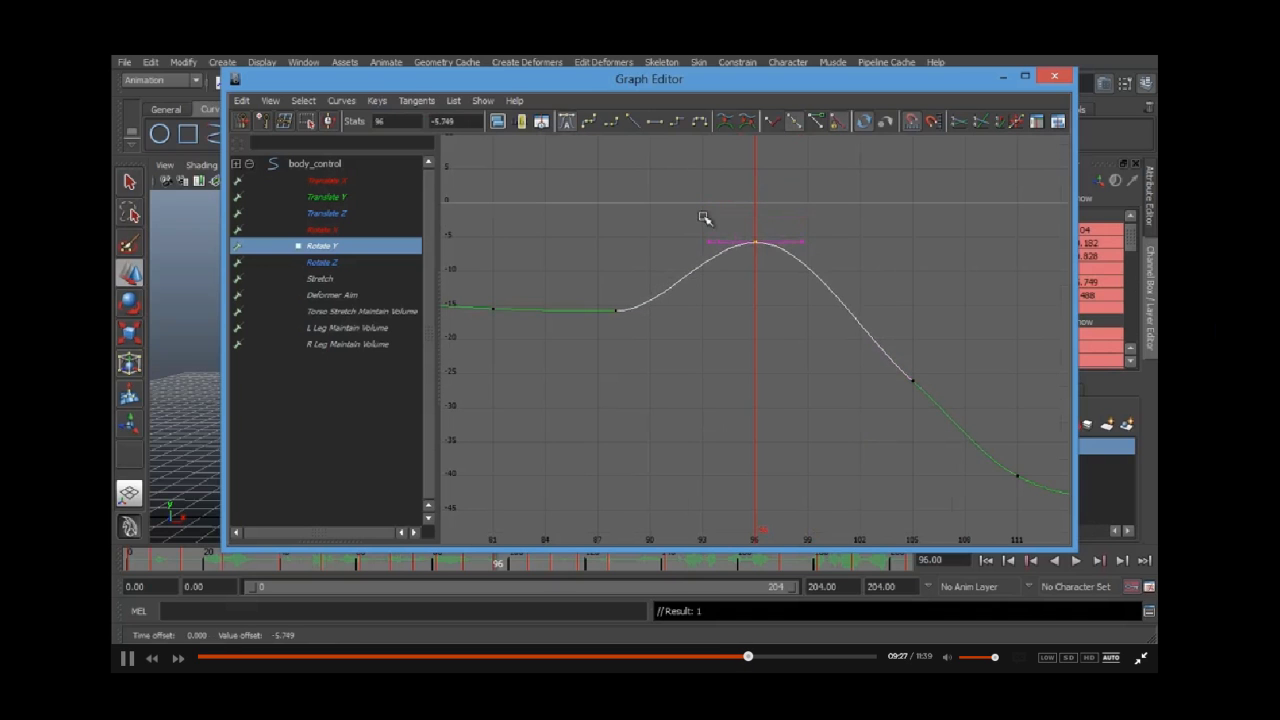
Step: Raise the body control's Rotate Y key at frame 105 to -23.682 and undo the extra key edit
{"action": "left_click", "coordinate": [855, 322]}
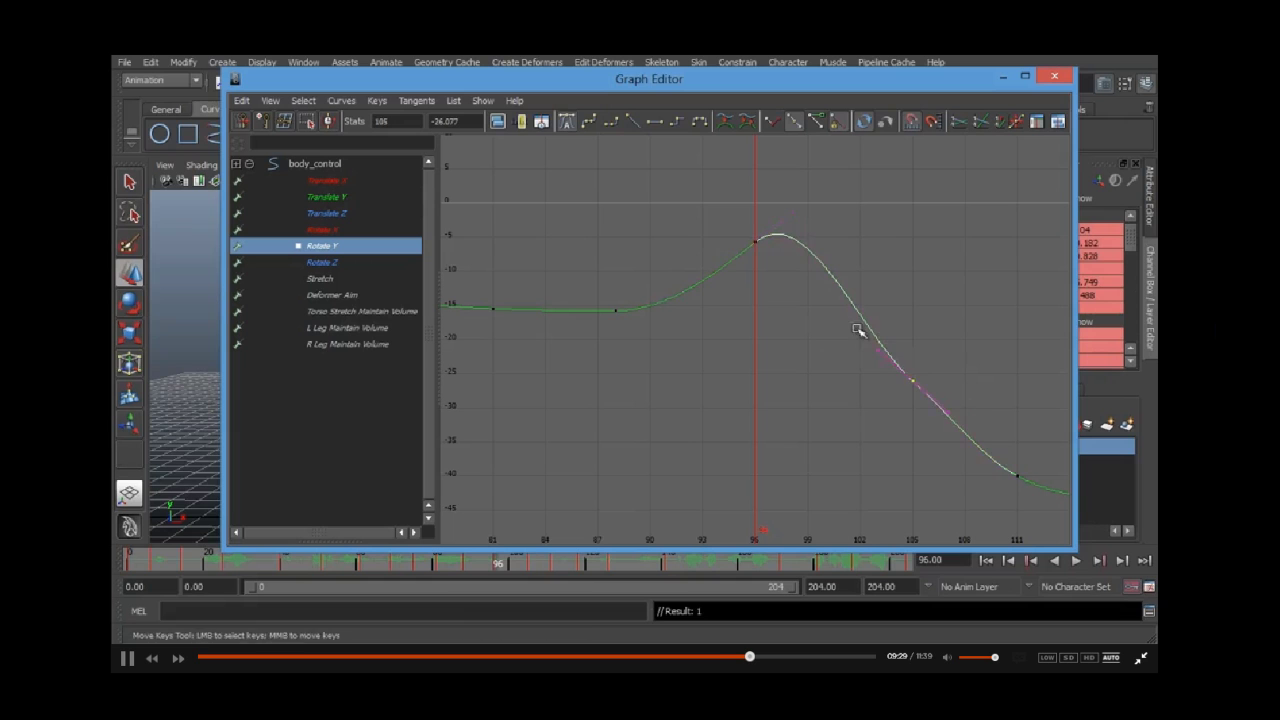
{"action": "left_click_drag", "start_coordinate": [871, 349], "coordinate": [920, 392]}
{"action": "middle_click_drag", "start_coordinate": [920, 392], "coordinate": [910, 378]}
{"action": "key", "text": "ctrl+z"}
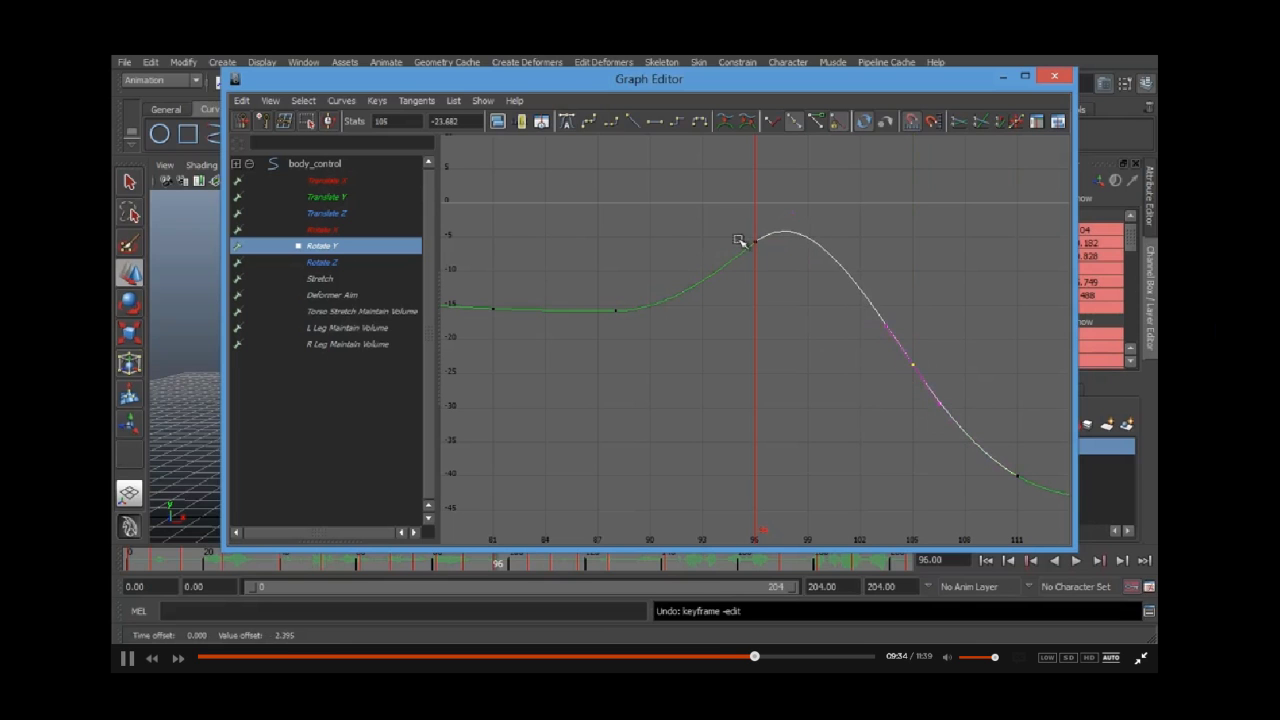
{"action": "left_click", "coordinate": [533, 225]}
Step: Angle the body control's Rotate Z tangents at frame 96 downward so the curve dips below the key
{"action": "left_click", "coordinate": [320, 263]}
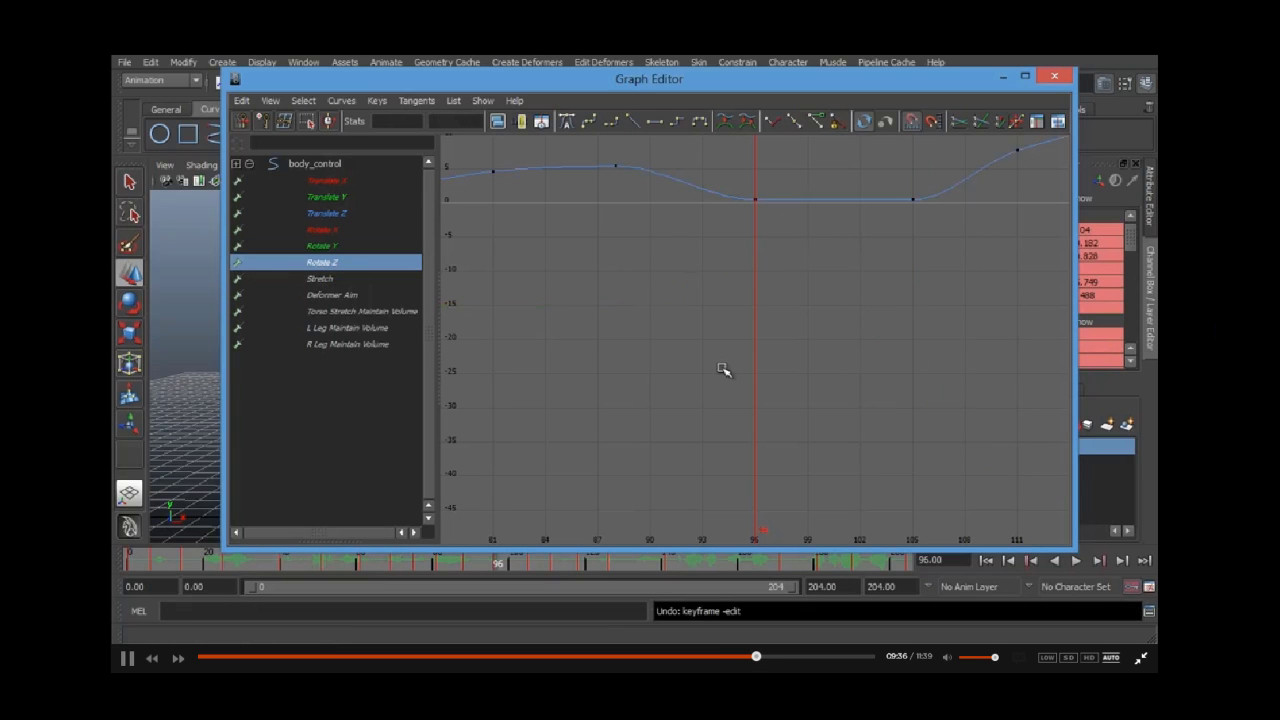
{"action": "key", "text": "a"}
{"action": "left_click_drag", "start_coordinate": [757, 368], "coordinate": [787, 417]}
{"action": "key", "text": "f"}
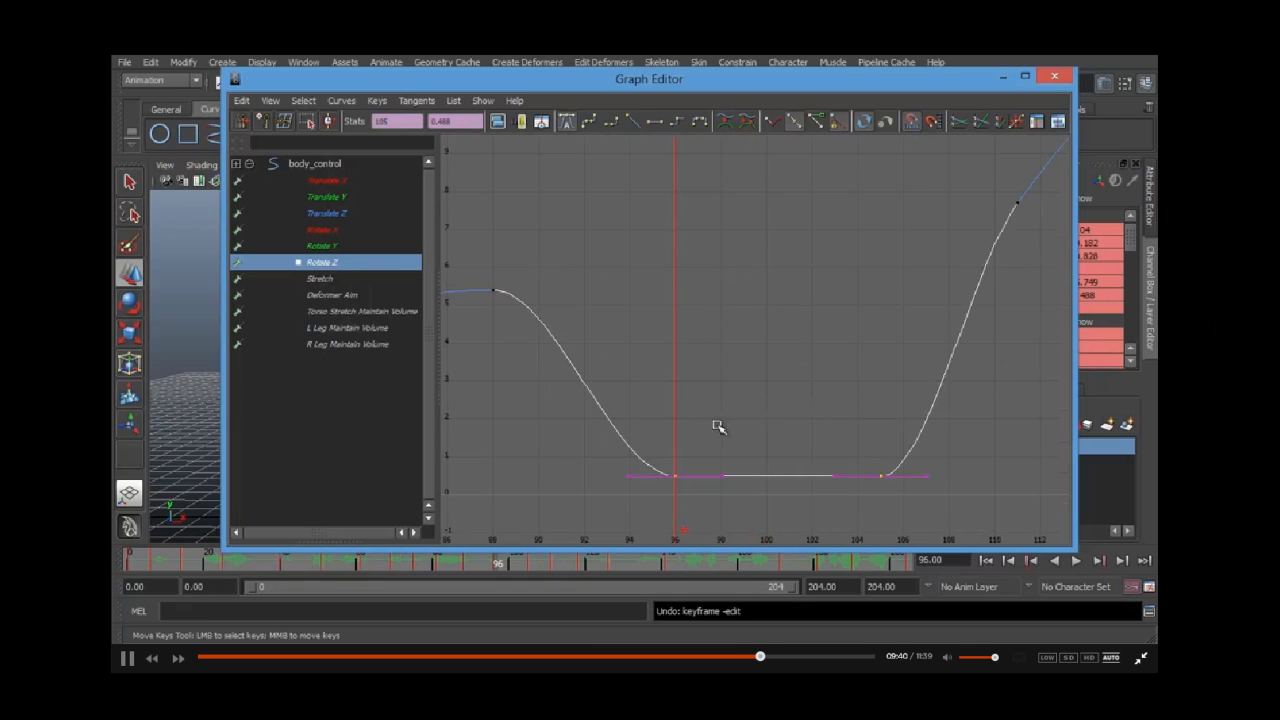
{"action": "left_click", "coordinate": [723, 480]}
{"action": "middle_click_drag", "start_coordinate": [723, 480], "coordinate": [722, 520]}
Step: Tilt the Rotate Z tangent at frame 105 to round out the dip between frames 96 and 105
{"action": "left_click_drag", "start_coordinate": [804, 428], "coordinate": [885, 524]}
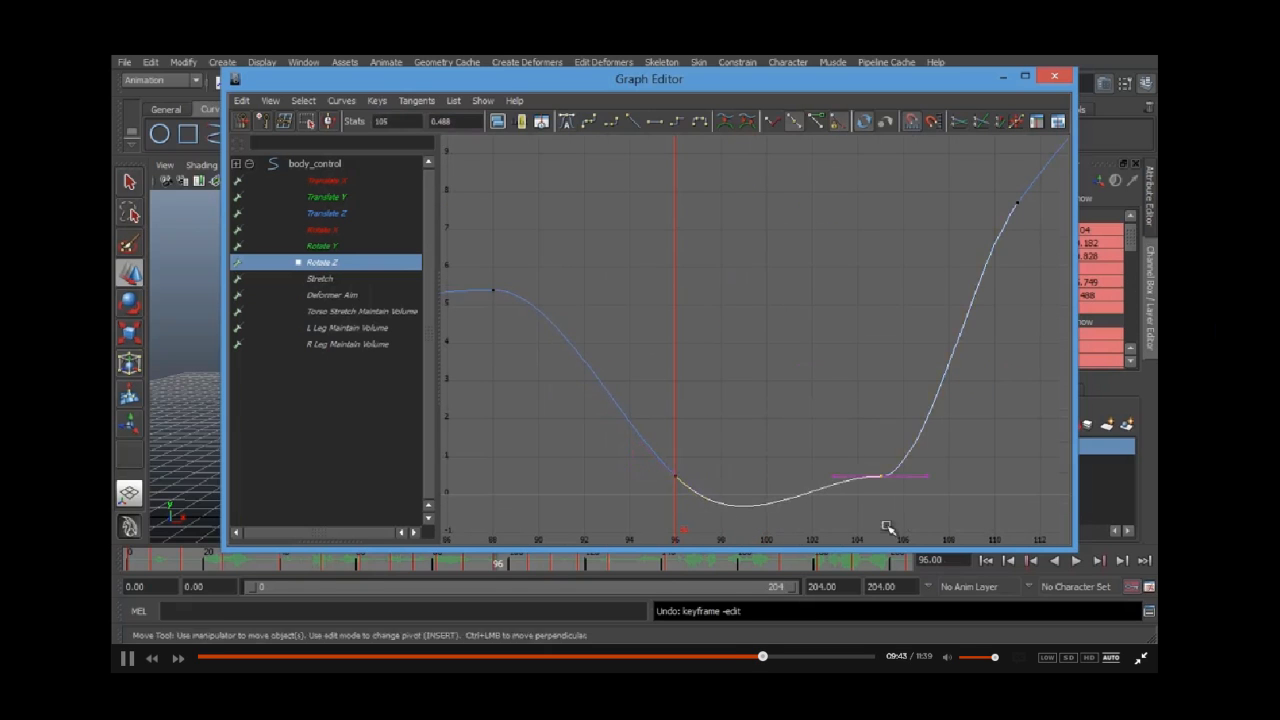
{"action": "left_click_drag", "start_coordinate": [824, 464], "coordinate": [848, 490]}
{"action": "middle_click_drag", "start_coordinate": [847, 488], "coordinate": [848, 513]}
{"action": "left_click", "coordinate": [820, 375]}
{"action": "left_click", "coordinate": [1001, 80]}
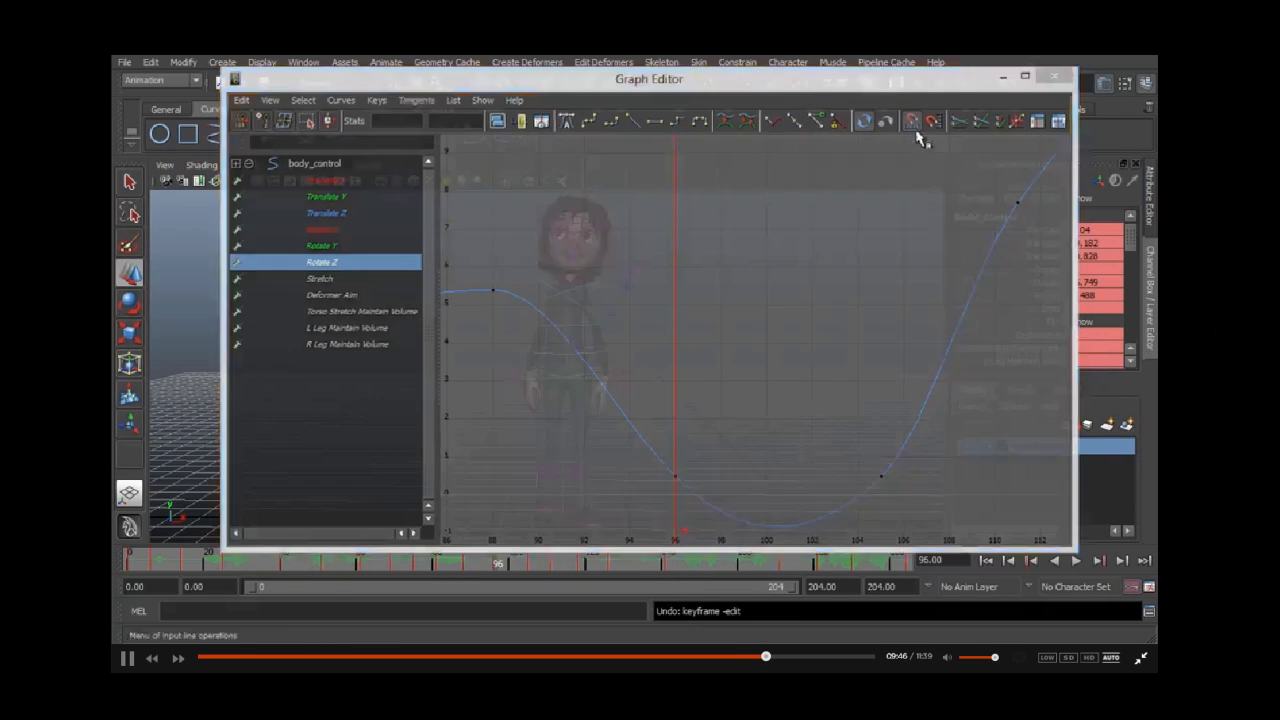
Step: Play back the animation to review the adjusted body rotation
{"action": "key", "text": "alt+v"}
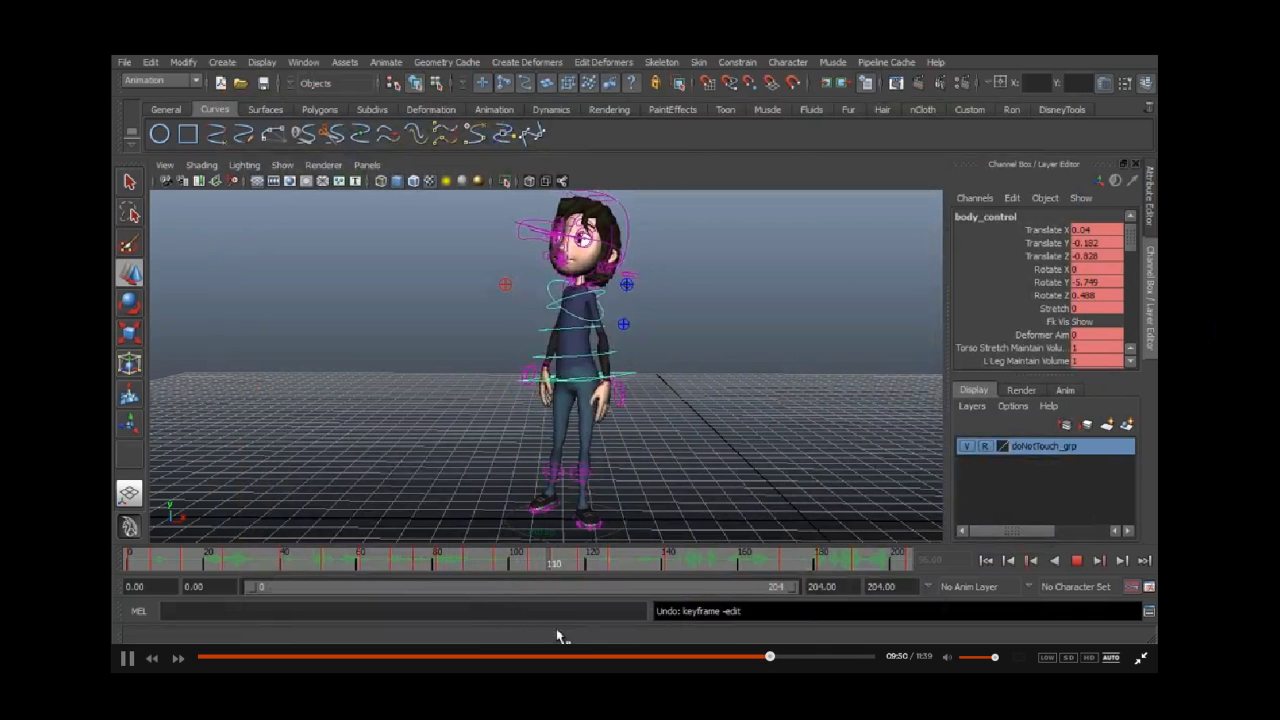
{"action": "left_click", "coordinate": [1076, 561]}
{"action": "left_click", "coordinate": [1076, 561]}
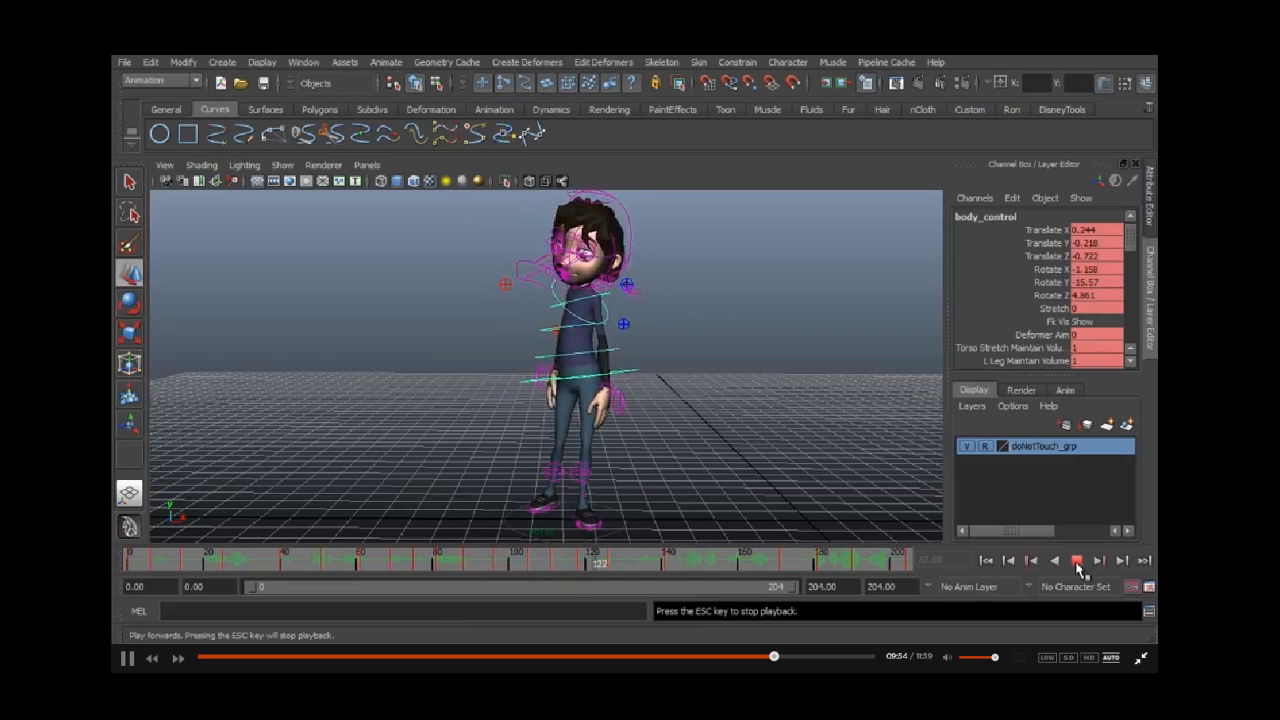
Step: Key the body control at frame 100
{"action": "mouse_move", "coordinate": [566, 566]}
{"action": "left_mouse_down"}
{"action": "mouse_move", "coordinate": [466, 563]}
{"action": "mouse_move", "coordinate": [520, 580]}
{"action": "mouse_move", "coordinate": [449, 578]}
{"action": "mouse_move", "coordinate": [512, 588]}
{"action": "left_mouse_up"}
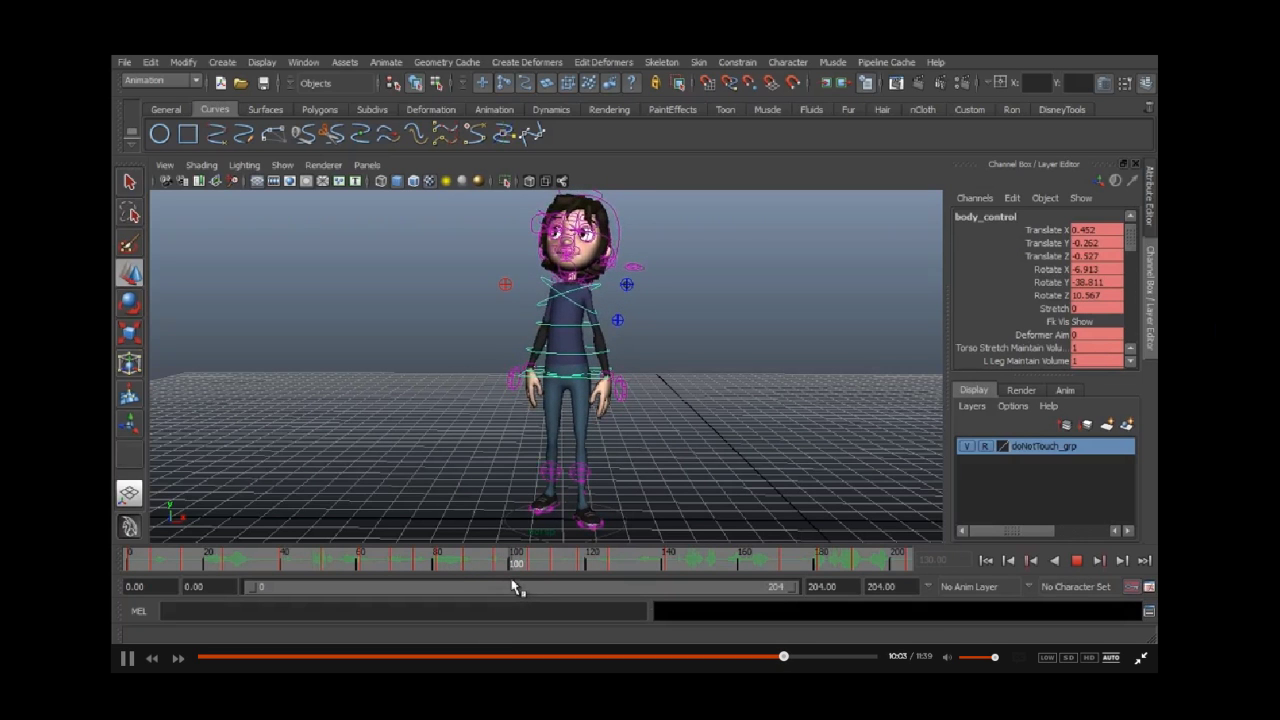
{"action": "left_click", "coordinate": [505, 563]}
{"action": "key", "text": "s"}
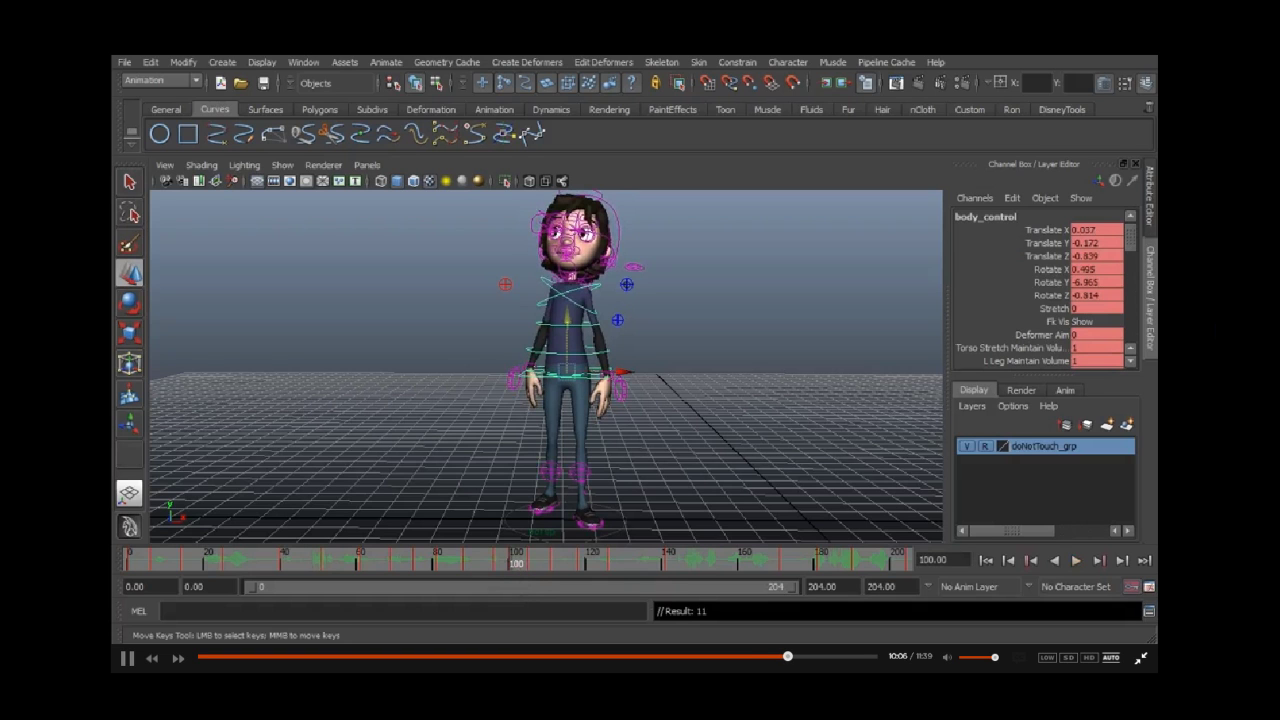
Step: Raise the body control's Translate Y key at frame 100 to -0.155 in the Graph Editor
{"action": "key", "text": "shift+g"}
{"action": "left_click", "coordinate": [335, 197]}
{"action": "key", "text": "f"}
{"action": "left_click_drag", "start_coordinate": [773, 312], "coordinate": [772, 314]}
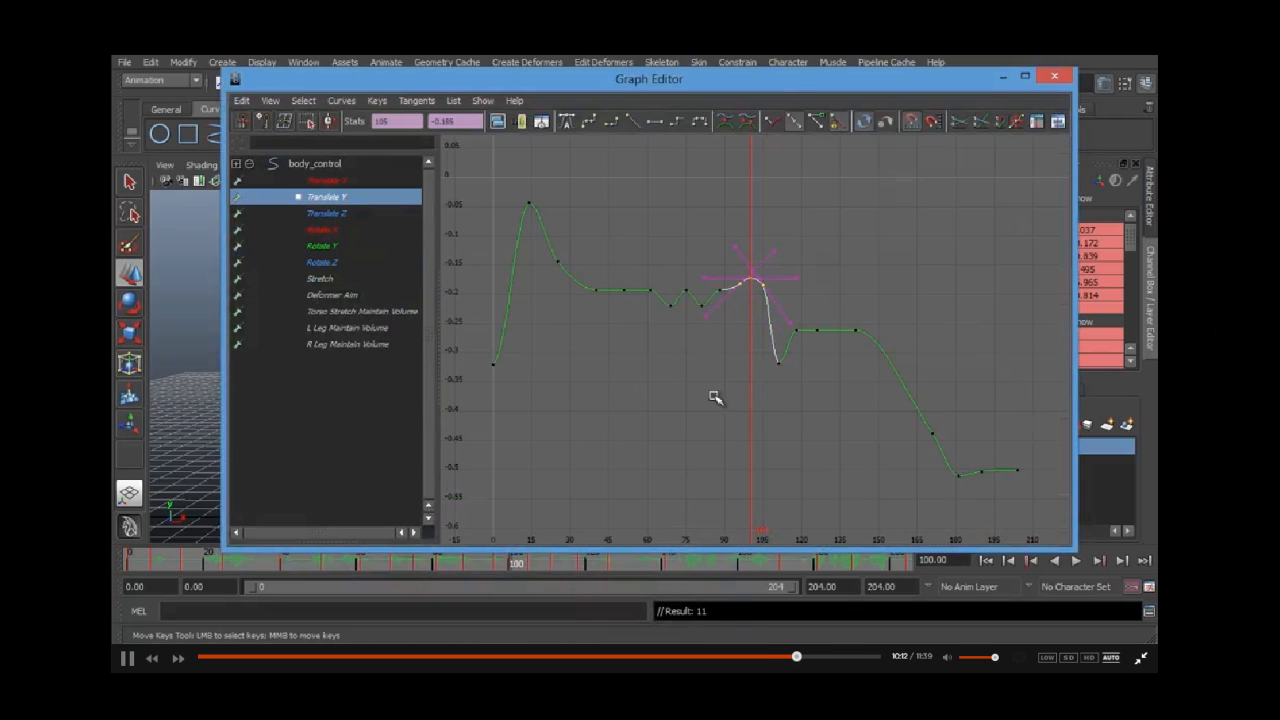
{"action": "key", "text": "f"}
{"action": "middle_click_drag", "start_coordinate": [789, 243], "coordinate": [774, 172]}
Step: Adjust the Translate Y curve at frames 88 and 96 so it dips slightly before the rise to frame 100
{"action": "left_click_drag", "start_coordinate": [646, 200], "coordinate": [690, 255]}
{"action": "middle_click_drag", "start_coordinate": [628, 250], "coordinate": [585, 259]}
{"action": "left_click_drag", "start_coordinate": [548, 265], "coordinate": [548, 265]}
{"action": "middle_click_drag", "start_coordinate": [530, 242], "coordinate": [470, 222]}
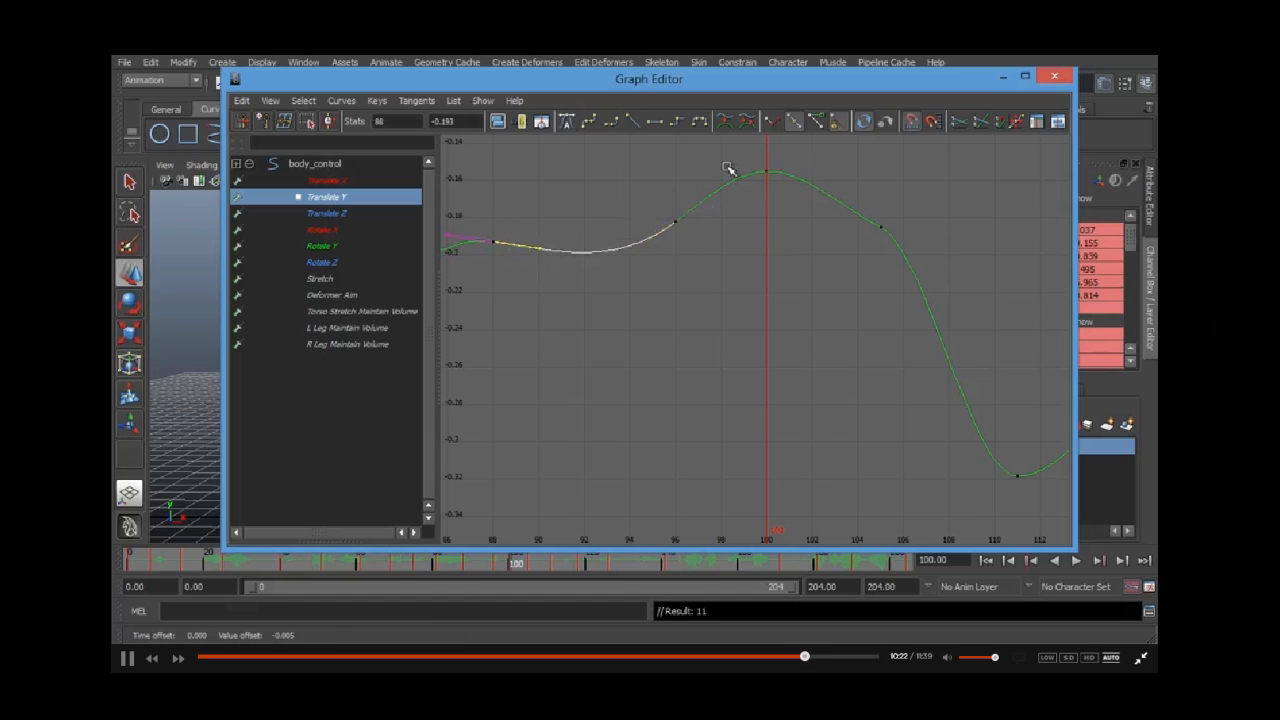
Step: Adjust the Translate Y tangent at frame 105 to round the descent from frame 100
{"action": "left_click", "coordinate": [857, 211]}
{"action": "left_click_drag", "start_coordinate": [895, 236], "coordinate": [845, 225]}
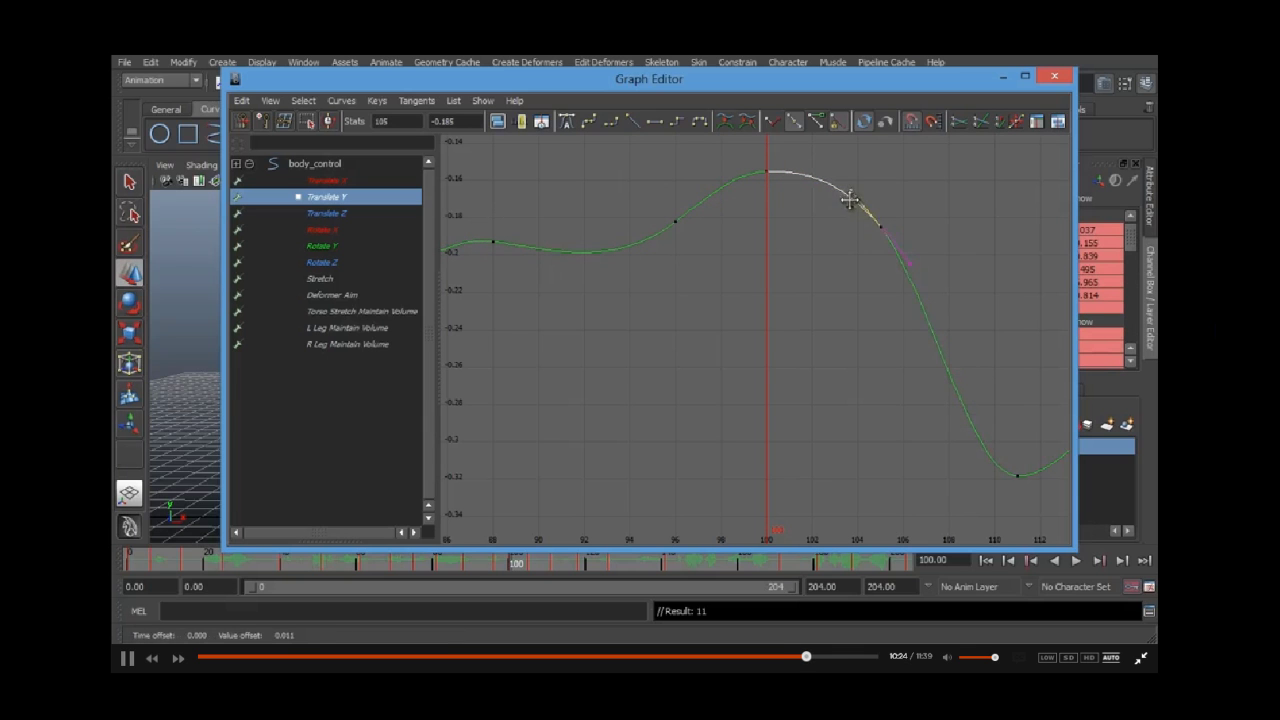
{"action": "left_click", "coordinate": [831, 263]}
{"action": "left_click", "coordinate": [1004, 78]}
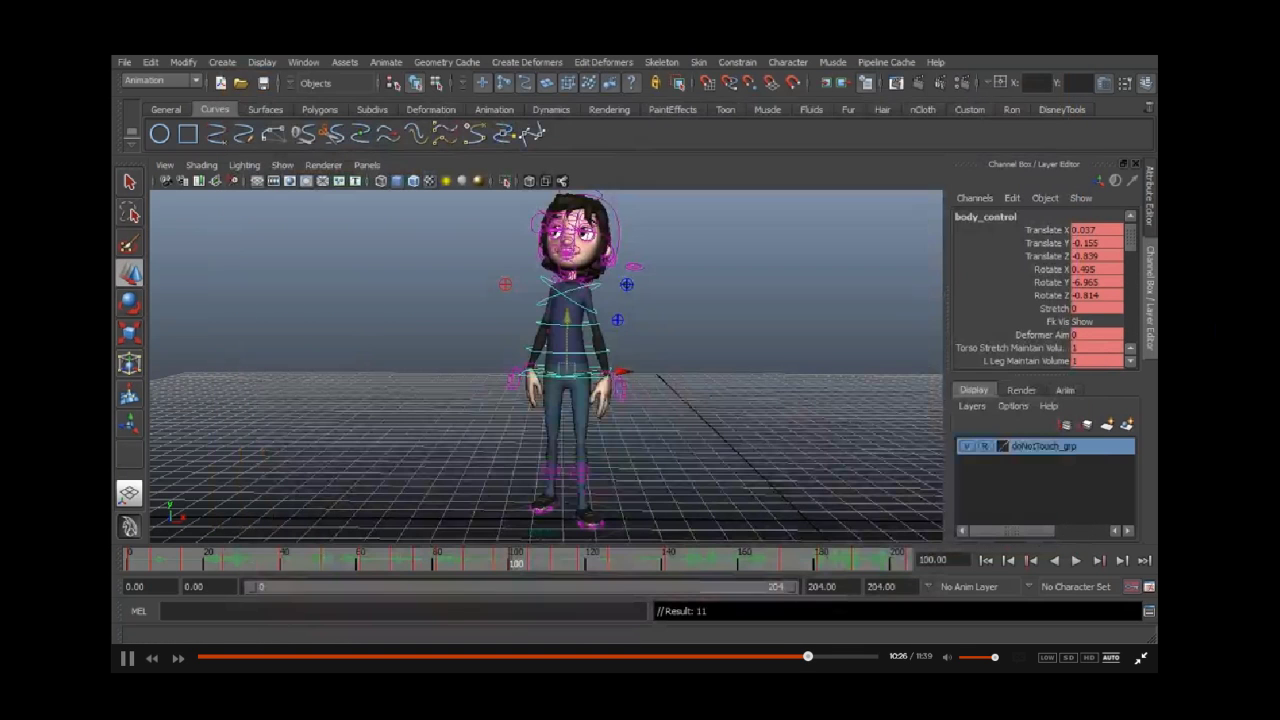
Step: Play back and scrub the animation around frames 95 to 121 to review the body's rise and drop
{"action": "left_click", "coordinate": [1076, 562]}
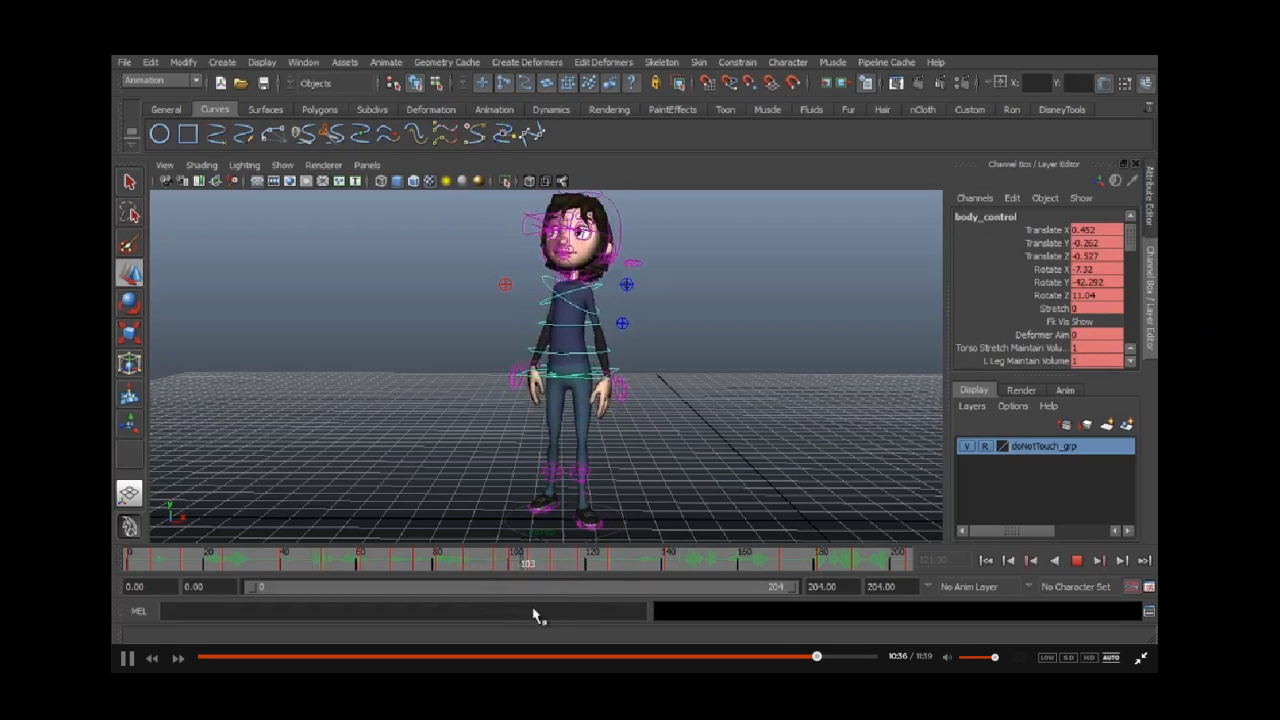
{"action": "key", "text": "Escape"}
{"action": "key", "text": "alt+v"}
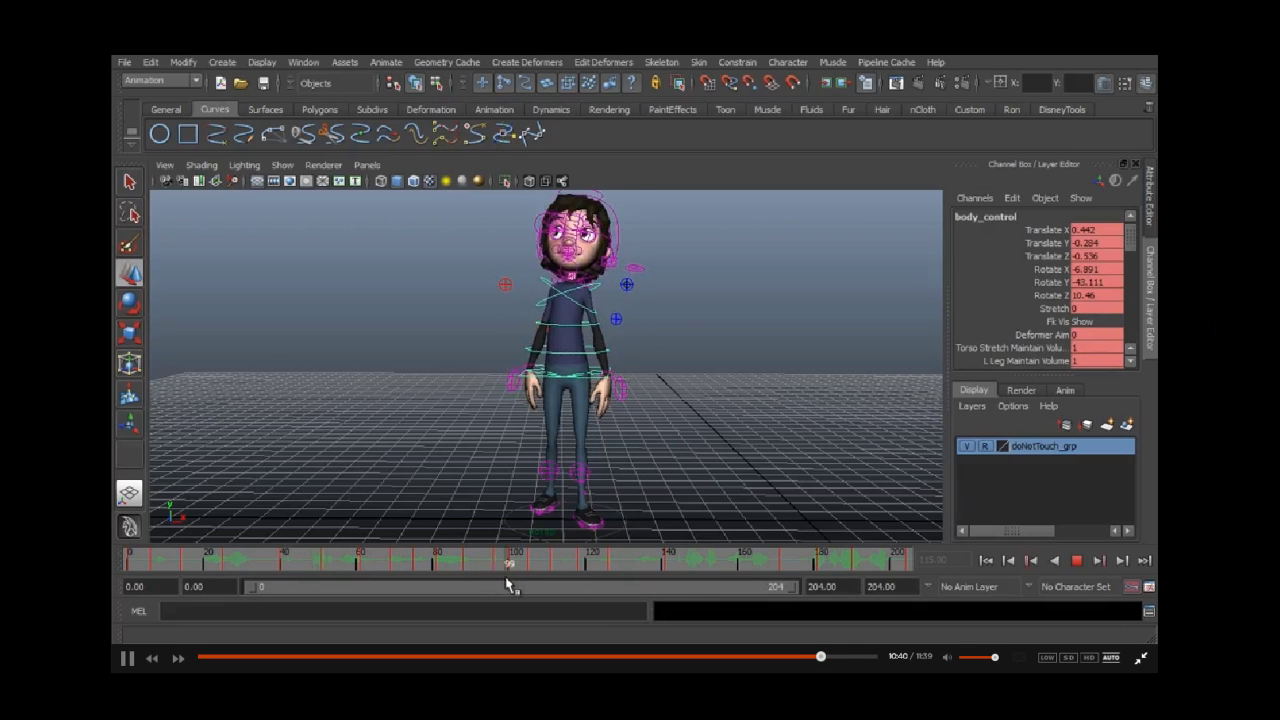
{"action": "key", "text": "Escape"}
Step: Deepen the Translate Y dip between frames 88 and 96 and steepen the rise out of it
{"action": "key", "text": "shift+g"}
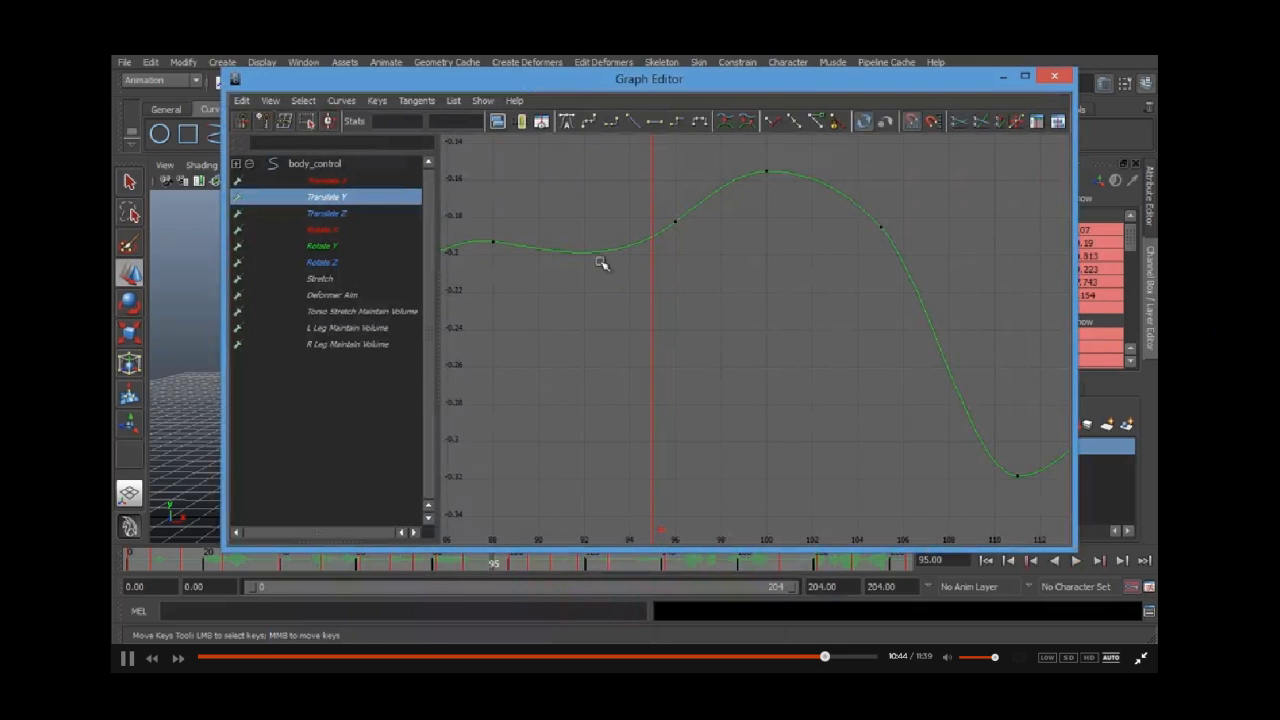
{"action": "left_click_drag", "start_coordinate": [548, 288], "coordinate": [528, 230]}
{"action": "left_click", "coordinate": [646, 263]}
{"action": "middle_click_drag", "start_coordinate": [646, 263], "coordinate": [703, 246]}
Step: Raise the Translate Y key at frame 100 to about -0.13 and smooth the curve from there through frame 105
{"action": "left_click", "coordinate": [766, 172]}
{"action": "middle_click_drag", "start_coordinate": [766, 185], "coordinate": [766, 150]}
{"action": "left_click", "coordinate": [881, 228]}
{"action": "left_click", "coordinate": [856, 190]}
{"action": "mouse_move", "coordinate": [856, 190]}
{"action": "middle_mouse_down"}
{"action": "mouse_move", "coordinate": [863, 214]}
{"action": "mouse_move", "coordinate": [862, 200]}
{"action": "middle_mouse_up"}
{"action": "scroll", "coordinate": [800, 207], "scroll_direction": "down", "scroll_amount": 2}
{"action": "left_click", "coordinate": [757, 212]}
{"action": "middle_click_drag", "start_coordinate": [757, 212], "coordinate": [759, 210]}
{"action": "left_click", "coordinate": [778, 285]}
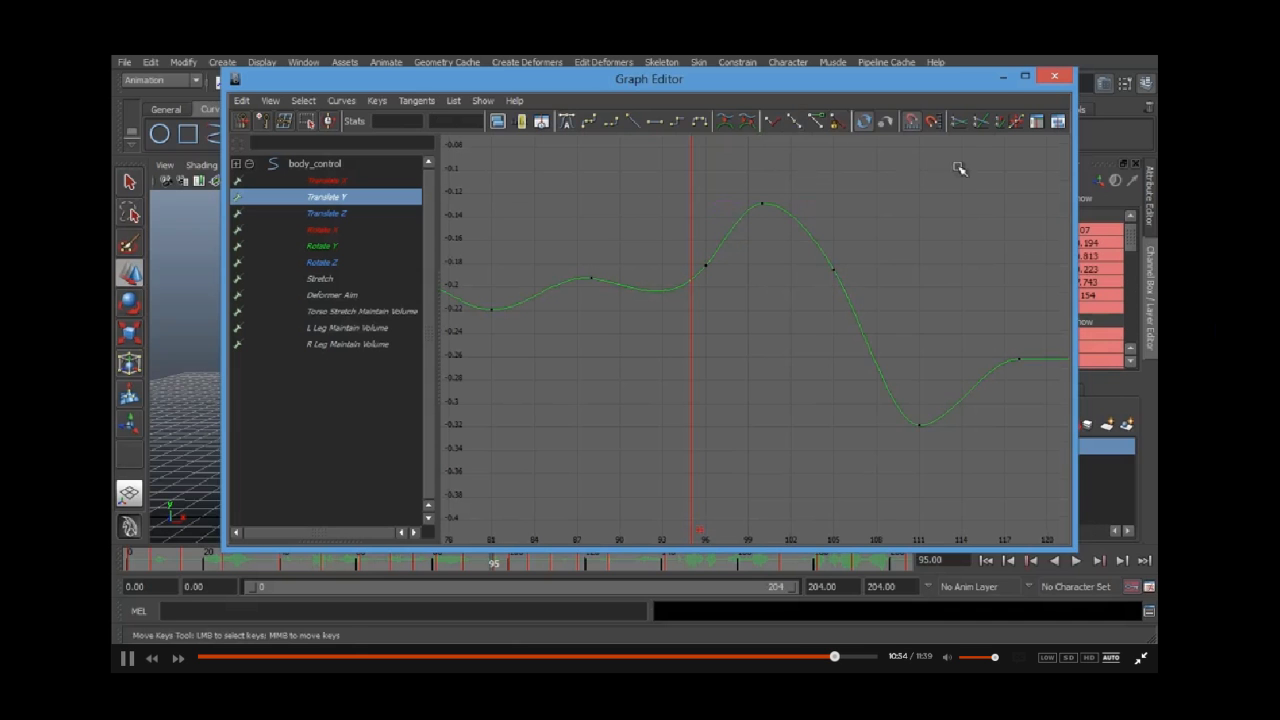
Step: Play back and scrub the animation around frames 70 to 117 to review the refined body motion
{"action": "left_click", "coordinate": [1003, 77]}
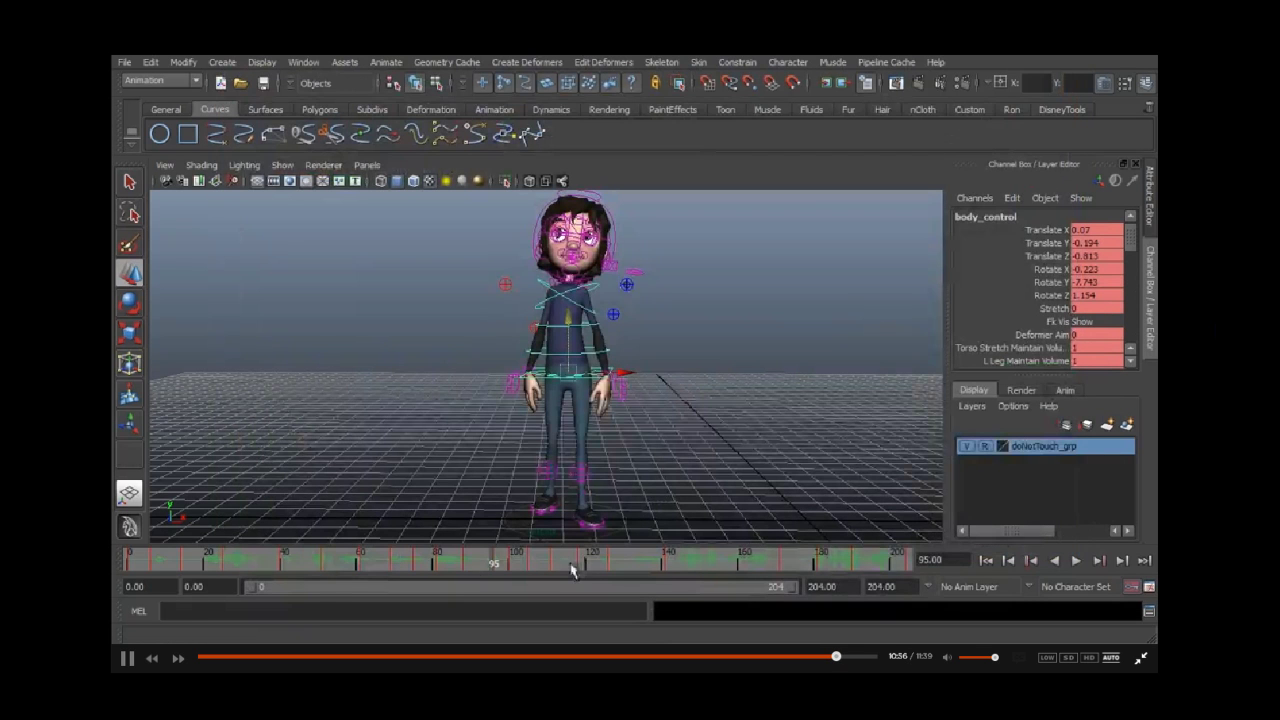
{"action": "left_click_drag", "start_coordinate": [471, 563], "coordinate": [451, 623]}
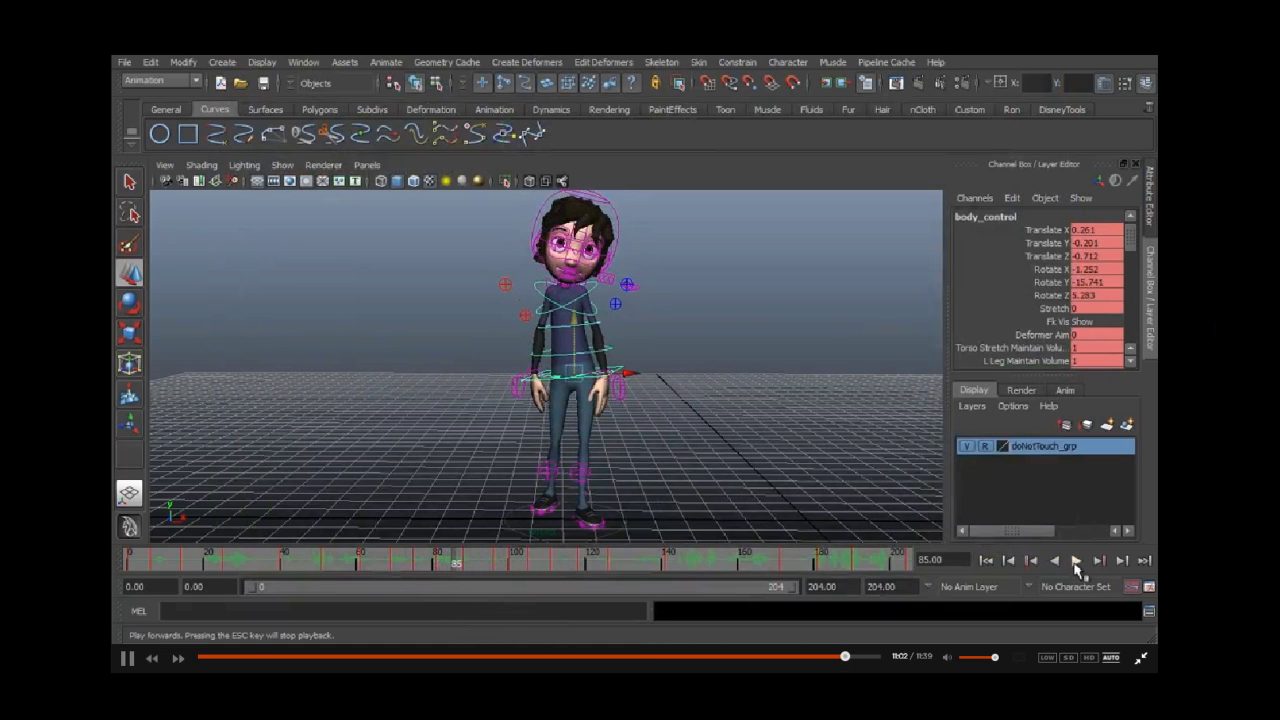
{"action": "left_click", "coordinate": [1076, 562]}
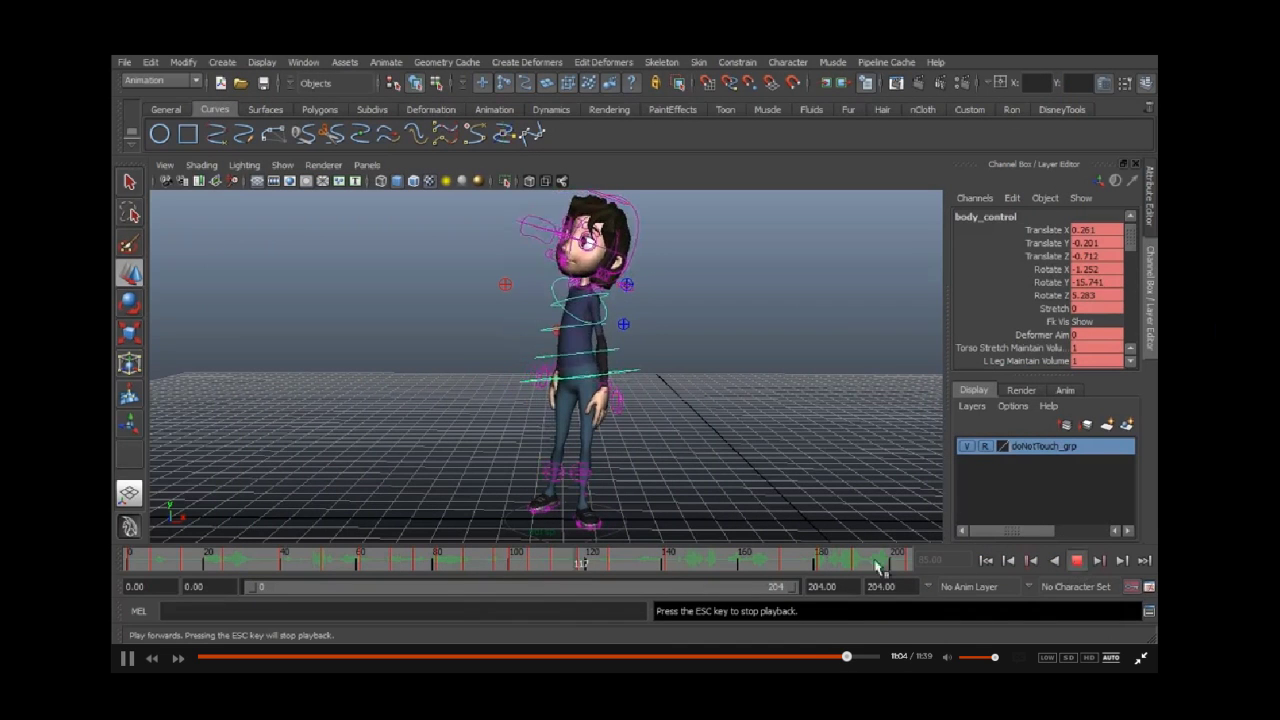
{"action": "left_click", "coordinate": [434, 566]}
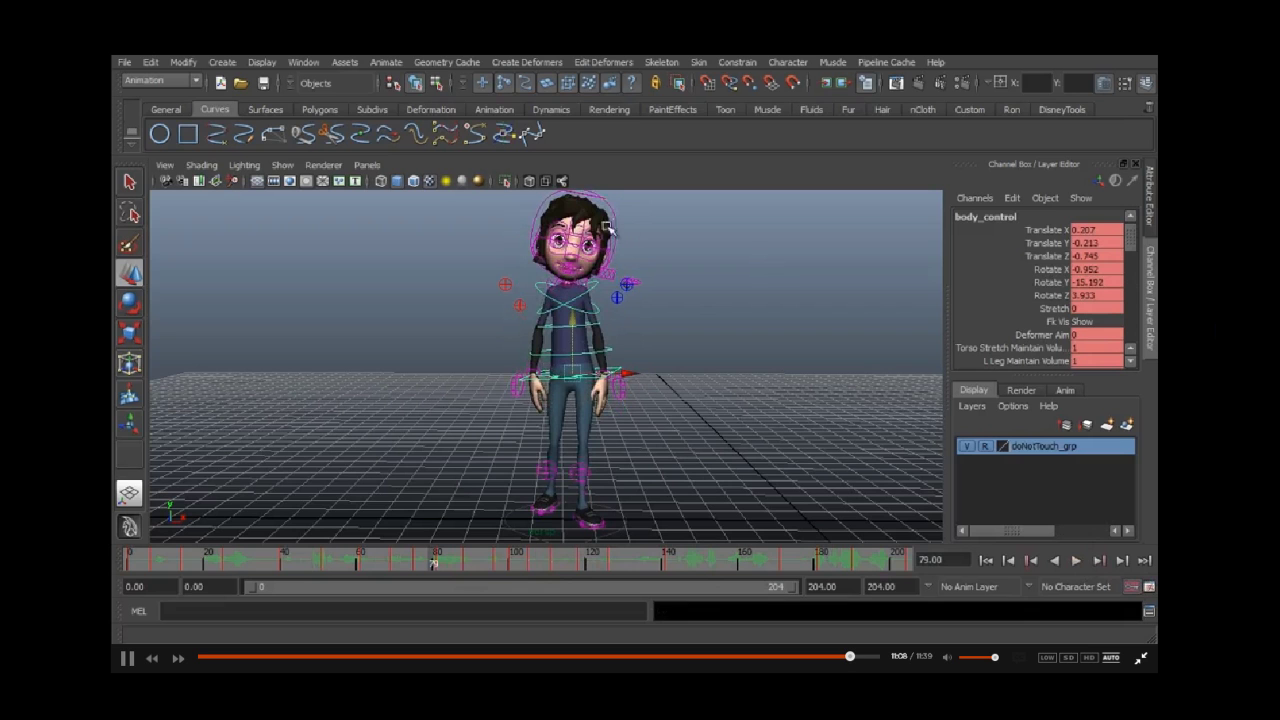
{"action": "left_click", "coordinate": [387, 566]}
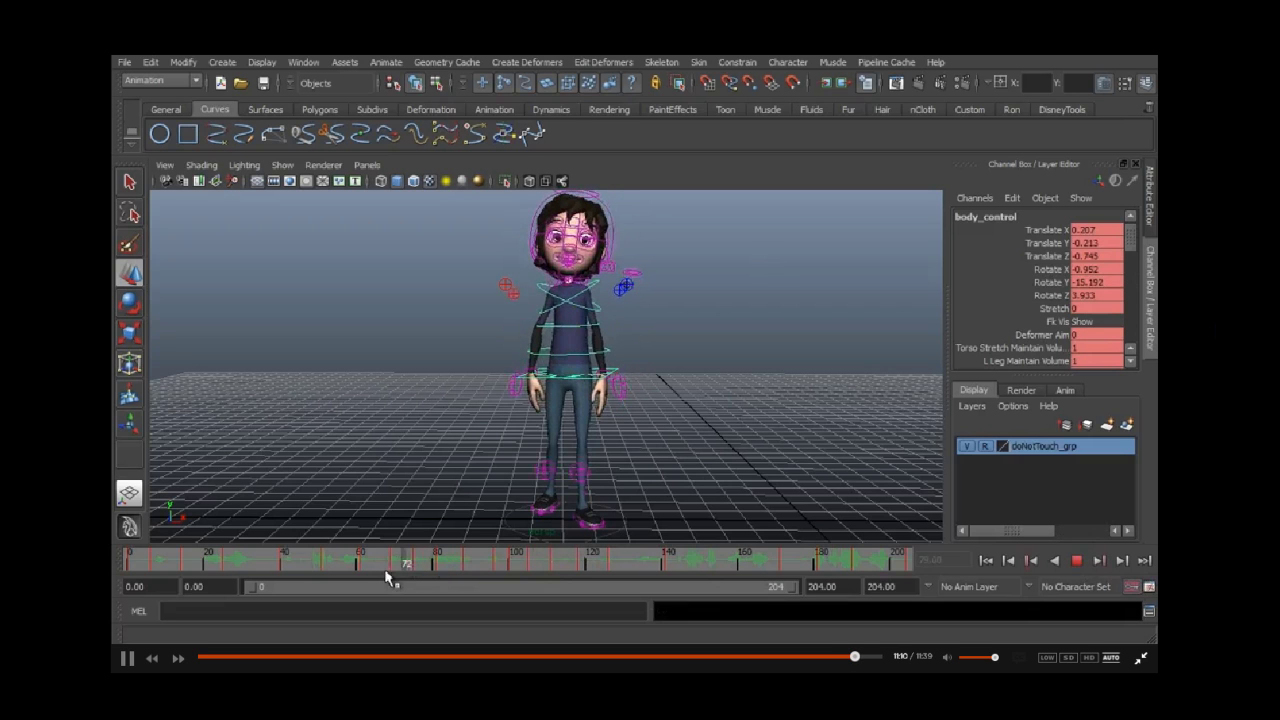
{"action": "left_click", "coordinate": [1076, 562]}
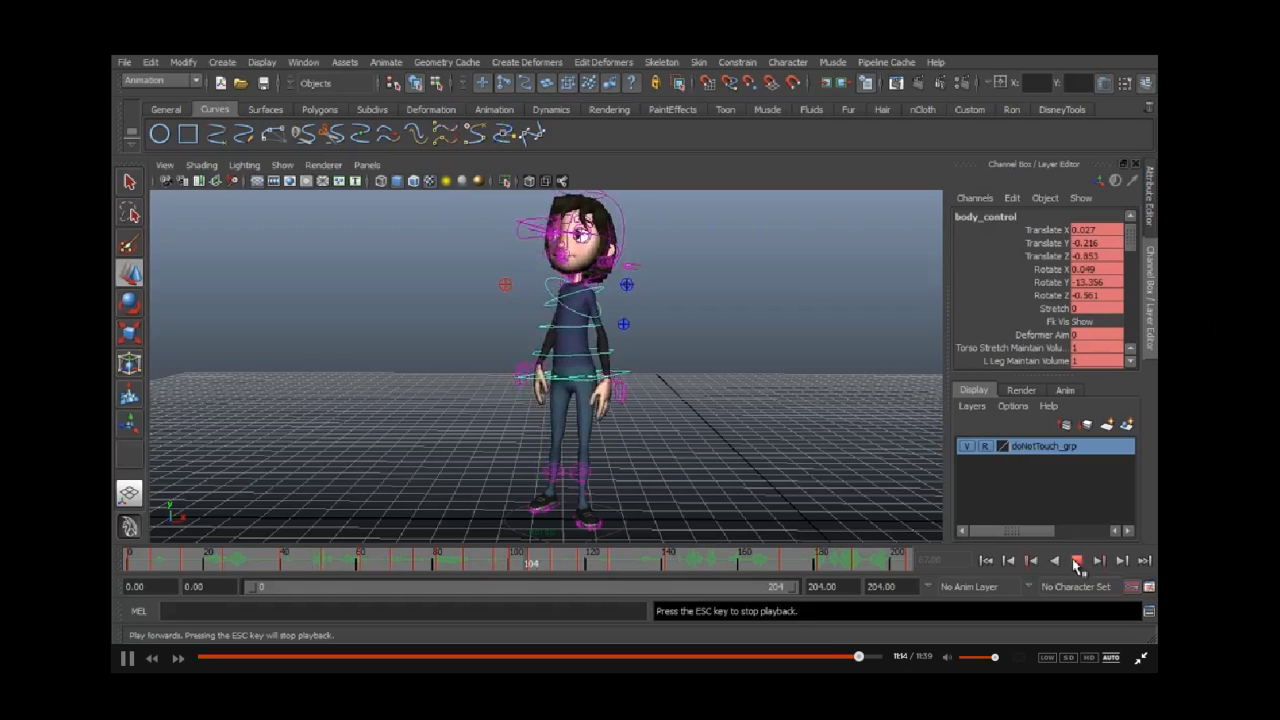
{"action": "left_click", "coordinate": [1076, 562]}
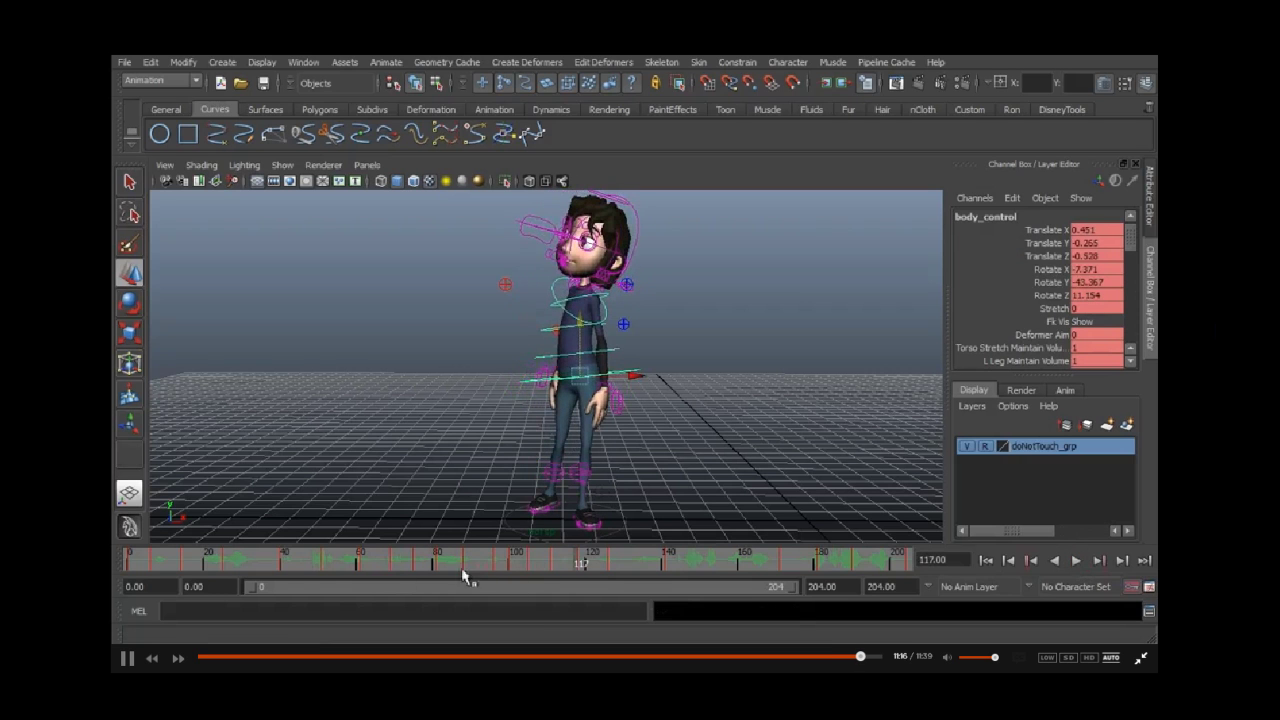
{"action": "left_click", "coordinate": [396, 563]}
{"action": "left_click", "coordinate": [1031, 562]}
{"action": "left_click", "coordinate": [1076, 562]}
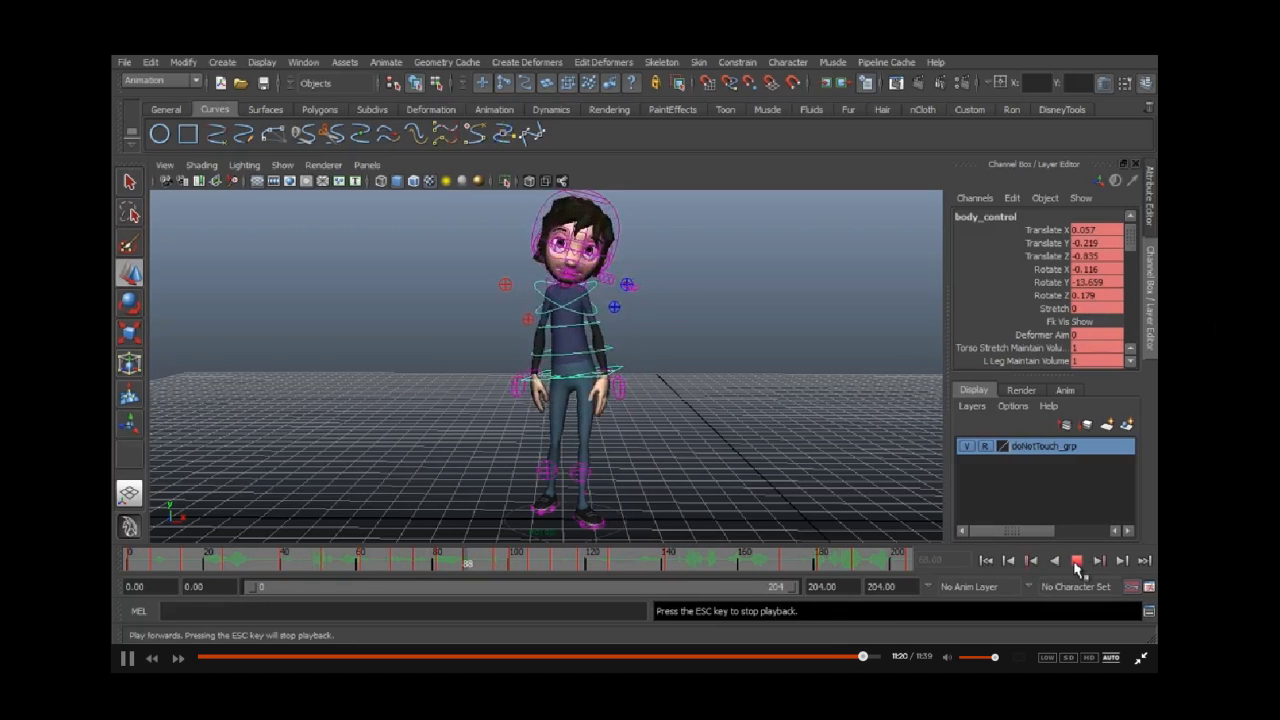
{"action": "key", "text": "Escape"}
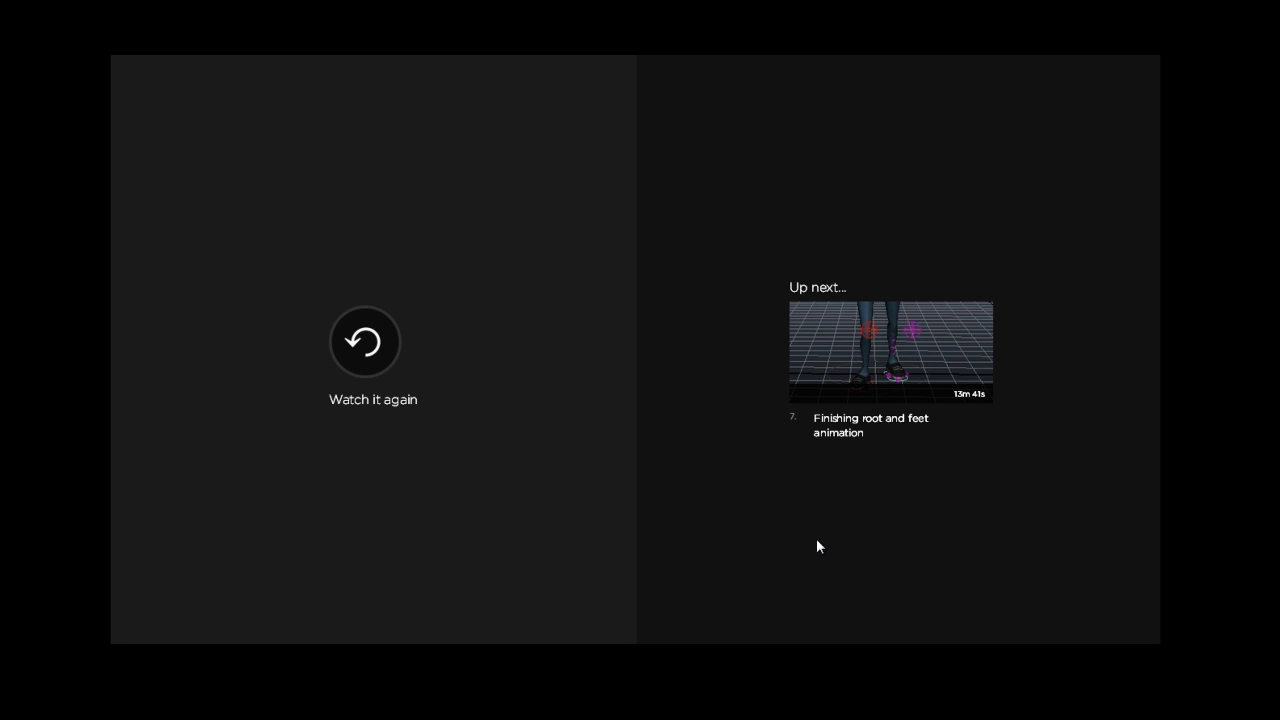
{"action": "left_click", "coordinate": [886, 346]}
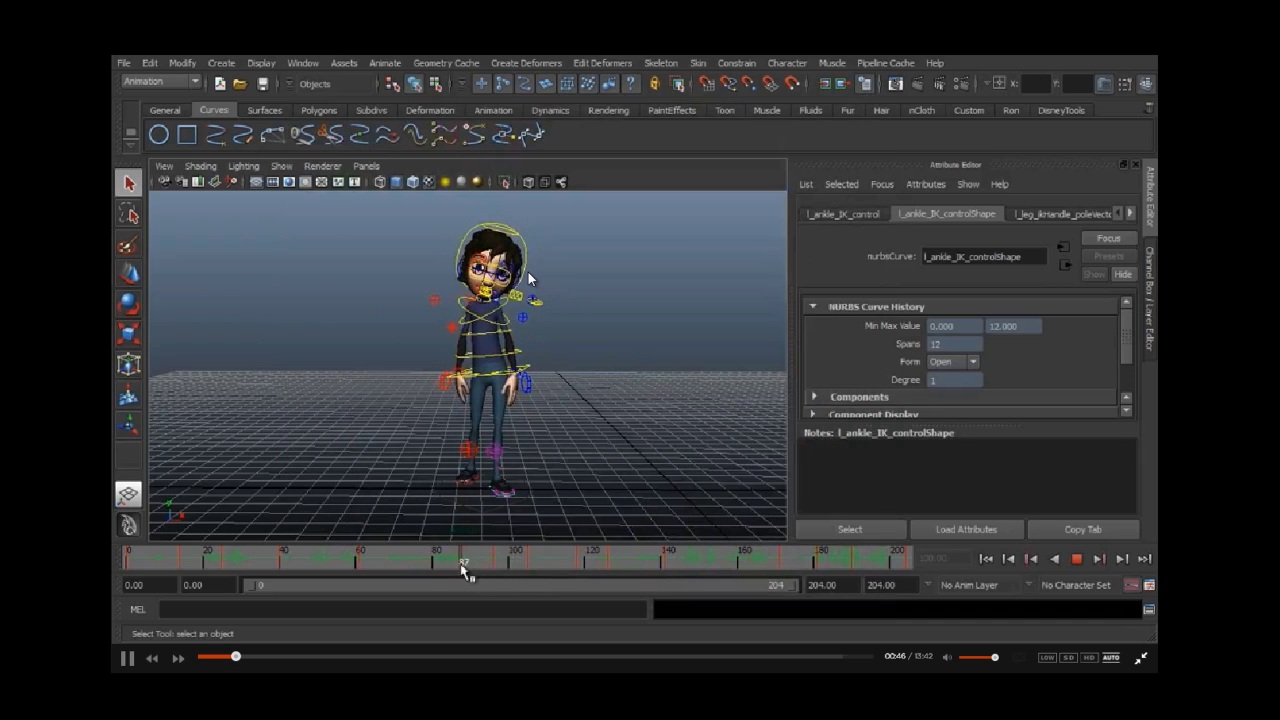
Step: Scrub through the animation up to frame 156 to review the body, foot and knee motion
{"action": "mouse_move", "coordinate": [509, 585]}
{"action": "left_mouse_down"}
{"action": "mouse_move", "coordinate": [474, 586]}
{"action": "mouse_move", "coordinate": [487, 588]}
{"action": "left_mouse_up"}
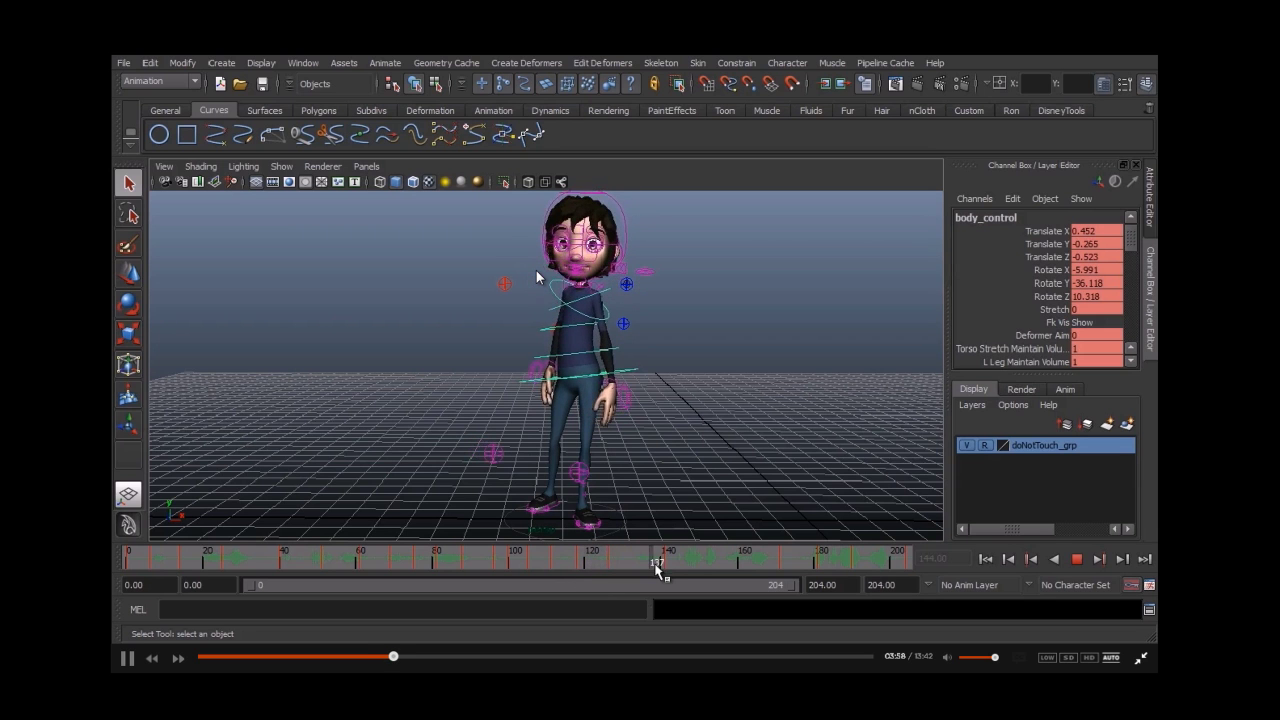
{"action": "left_click_drag", "start_coordinate": [649, 571], "coordinate": [720, 562]}
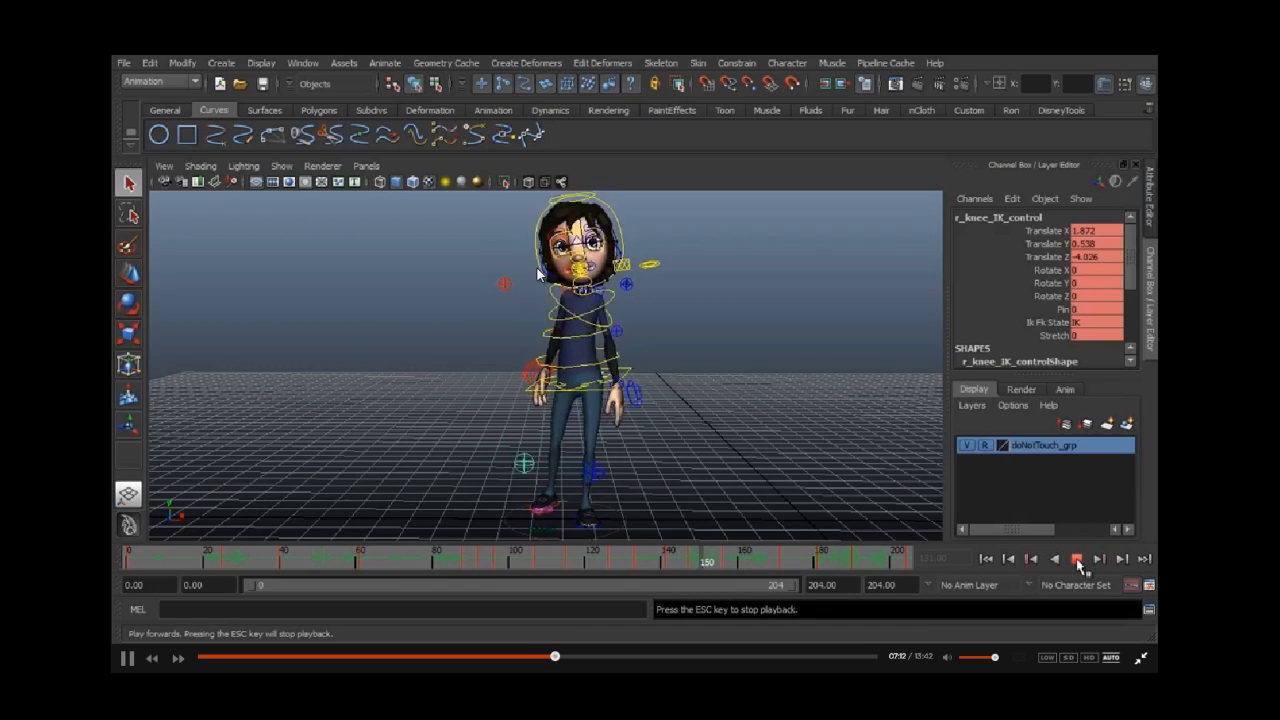
{"action": "mouse_move", "coordinate": [830, 562]}
{"action": "left_mouse_down"}
{"action": "mouse_move", "coordinate": [680, 564]}
{"action": "mouse_move", "coordinate": [730, 565]}
{"action": "left_mouse_up"}
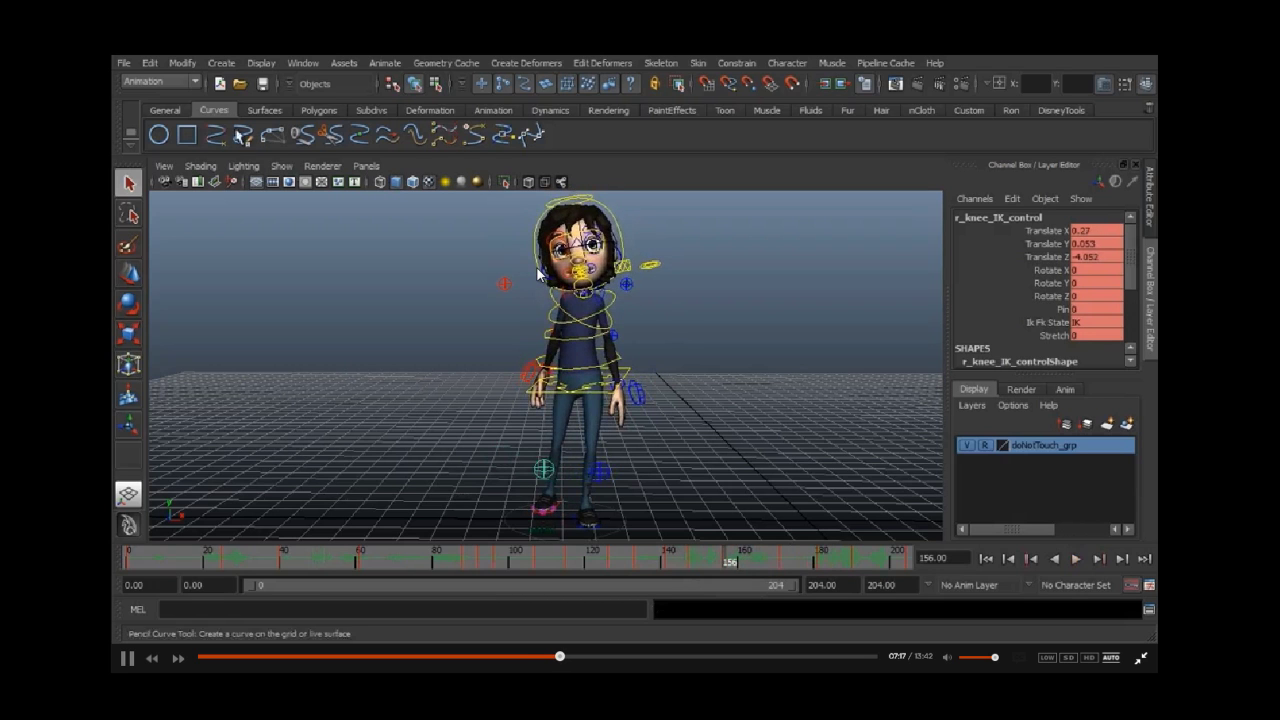
Step: Save the scene as a new version named ReallyABaseball_v01_006AlmostDone in Maya ASCII format
{"action": "left_click", "coordinate": [123, 62]}
{"action": "left_click", "coordinate": [238, 181]}
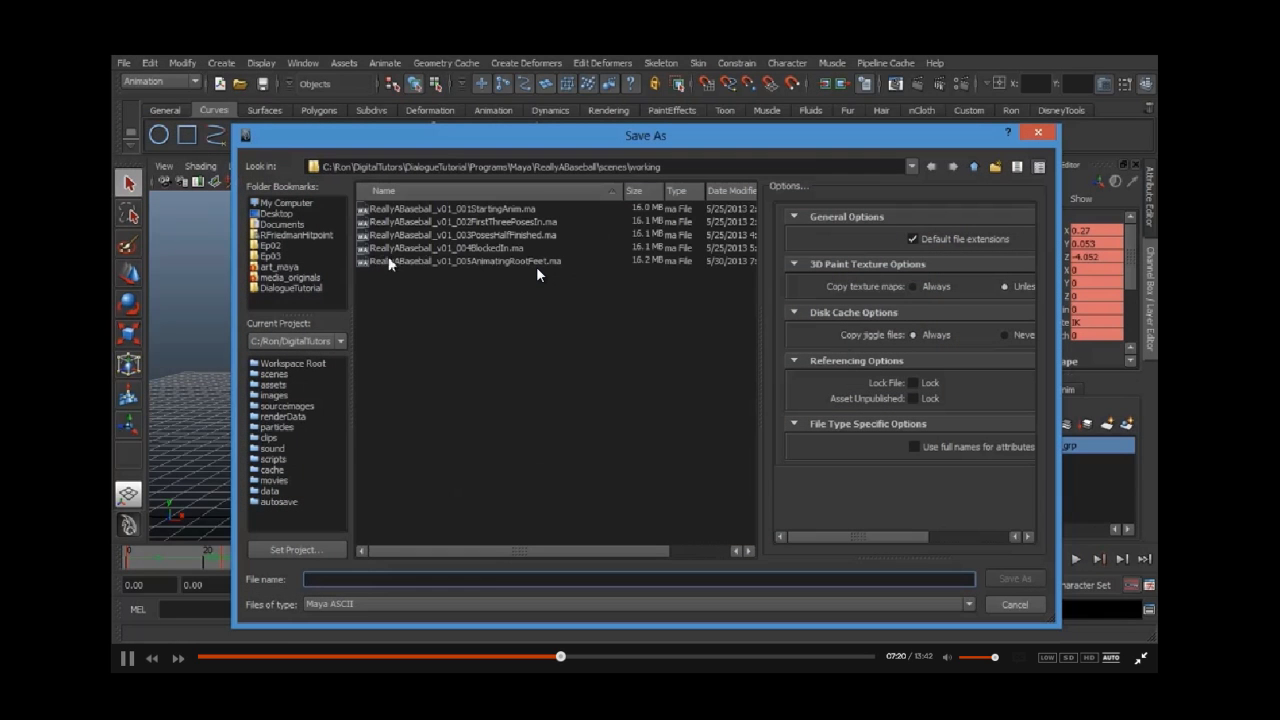
{"action": "left_click", "coordinate": [440, 260]}
{"action": "left_click_drag", "start_coordinate": [402, 579], "coordinate": [505, 580]}
{"action": "type", "text": "6A"}
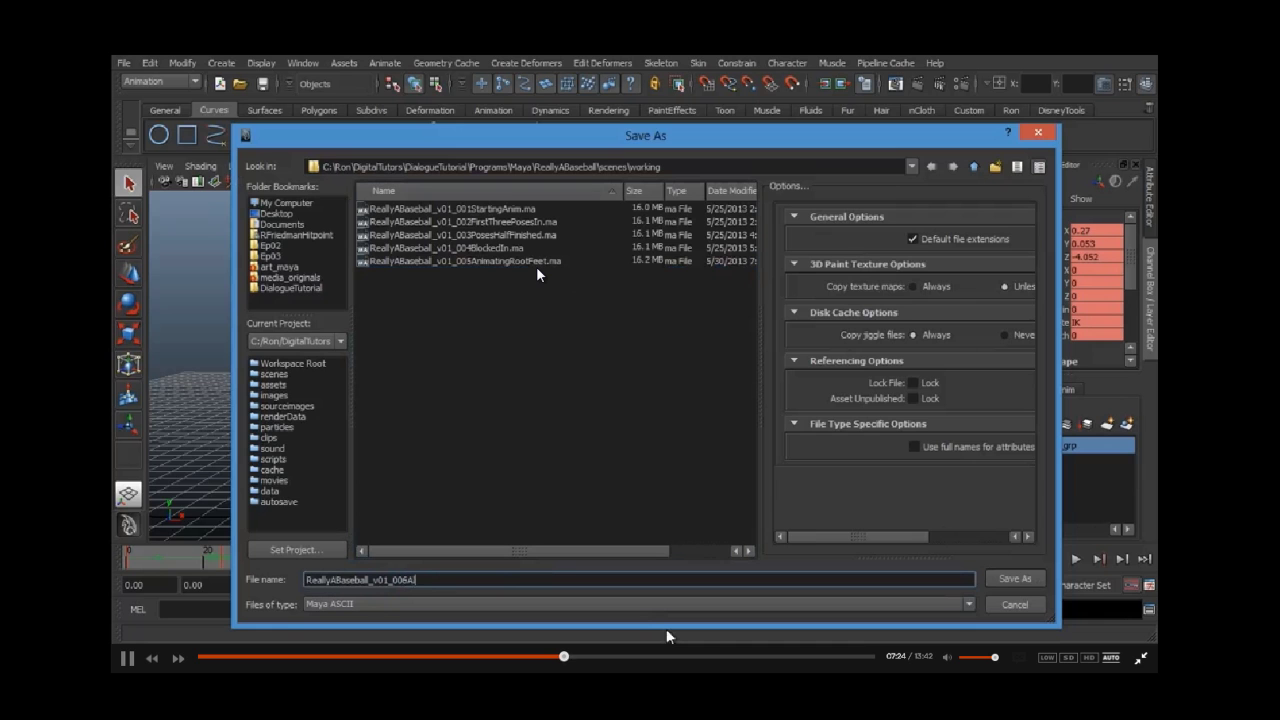
{"action": "type", "text": "lmostDone"}
{"action": "key", "text": "Return"}
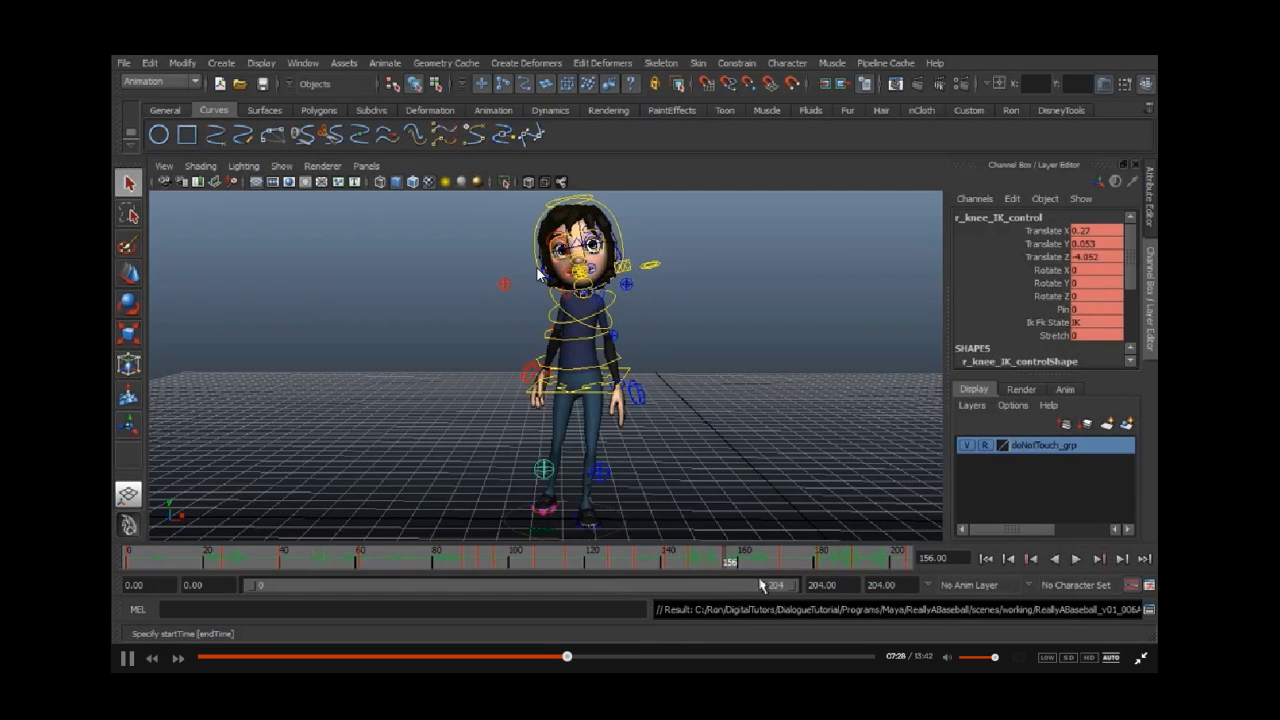
Step: Play the animation from frame 156 to 164 and scrub the video reference to frame 178 for comparison
{"action": "key", "text": "alt+v"}
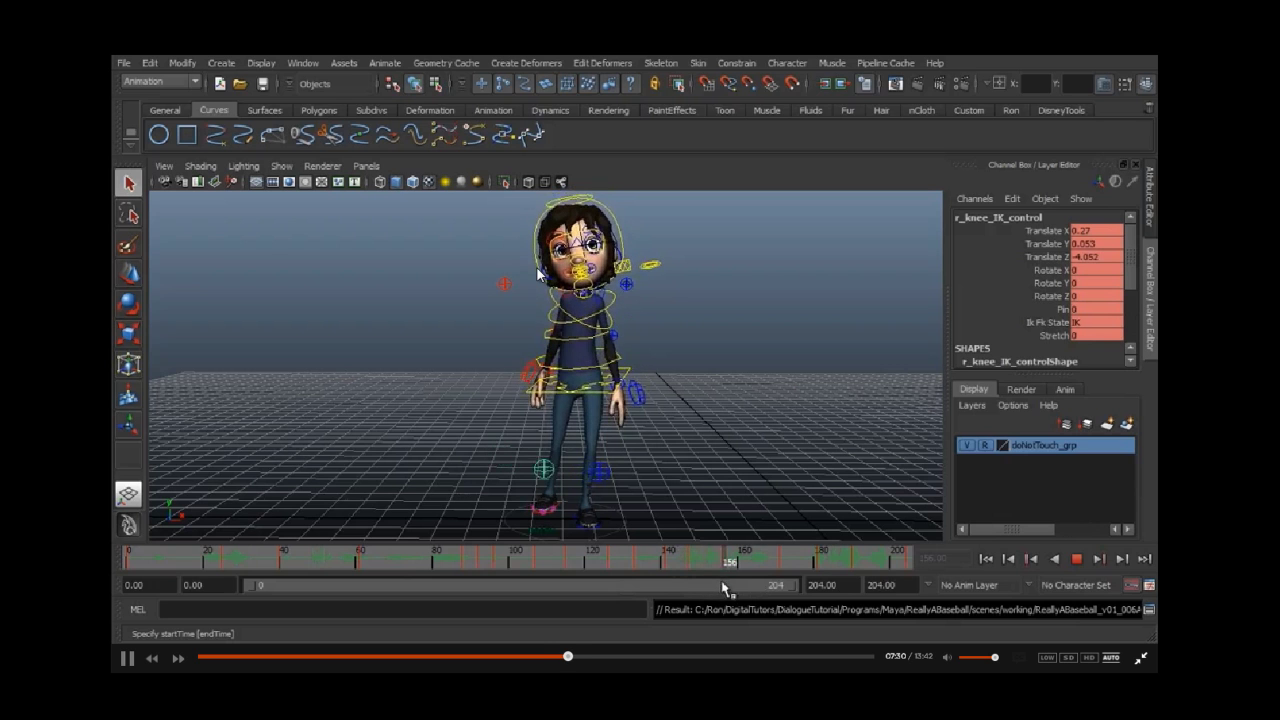
{"action": "key", "text": "alt+v"}
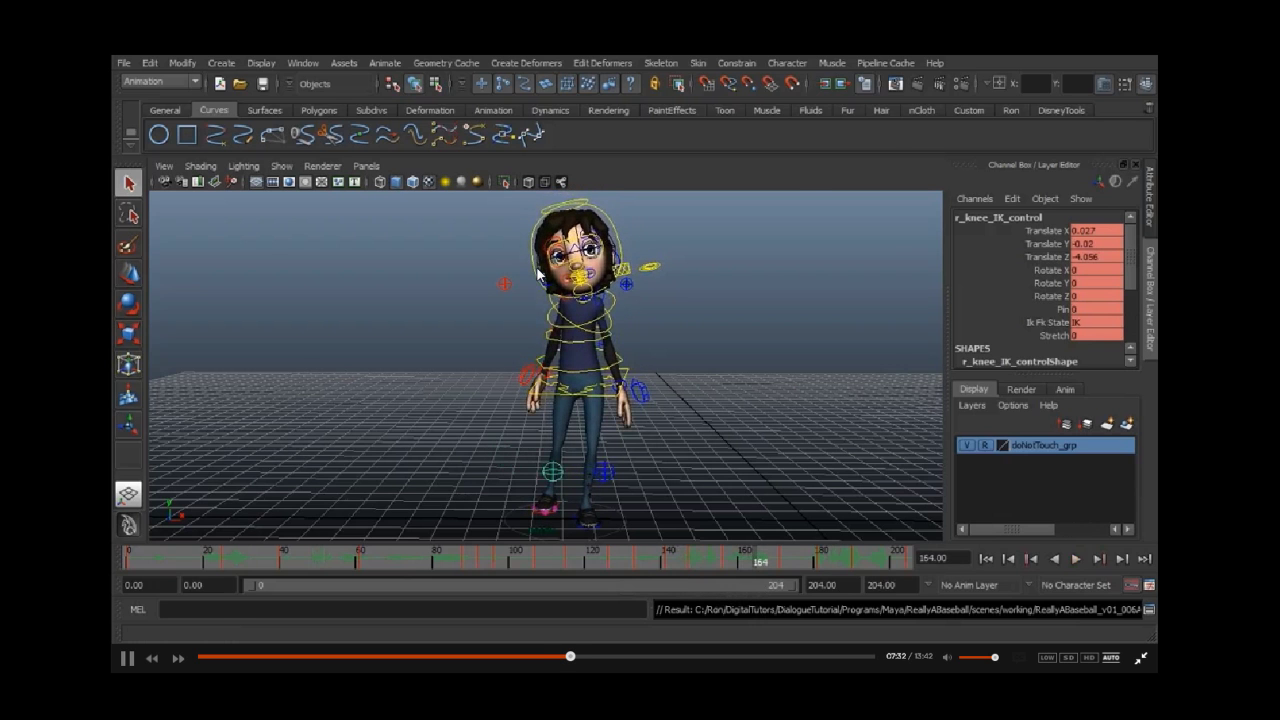
{"action": "left_click_drag", "start_coordinate": [514, 545], "coordinate": [777, 555]}
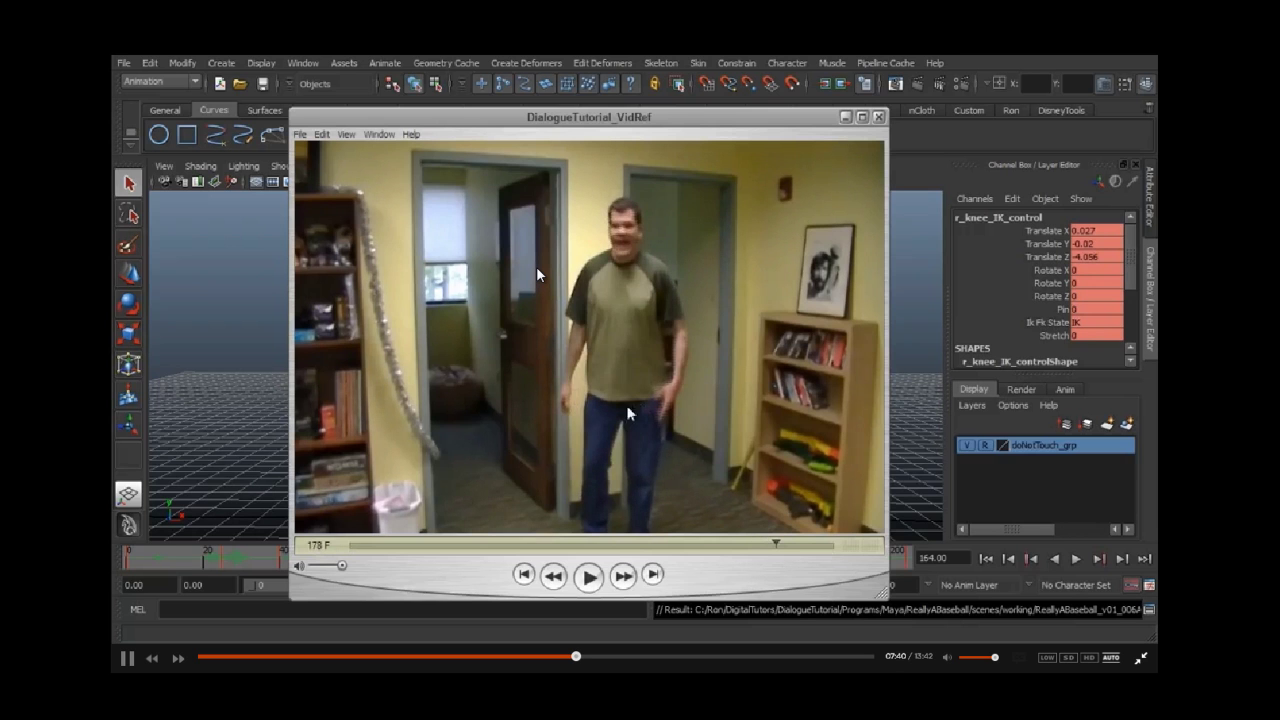
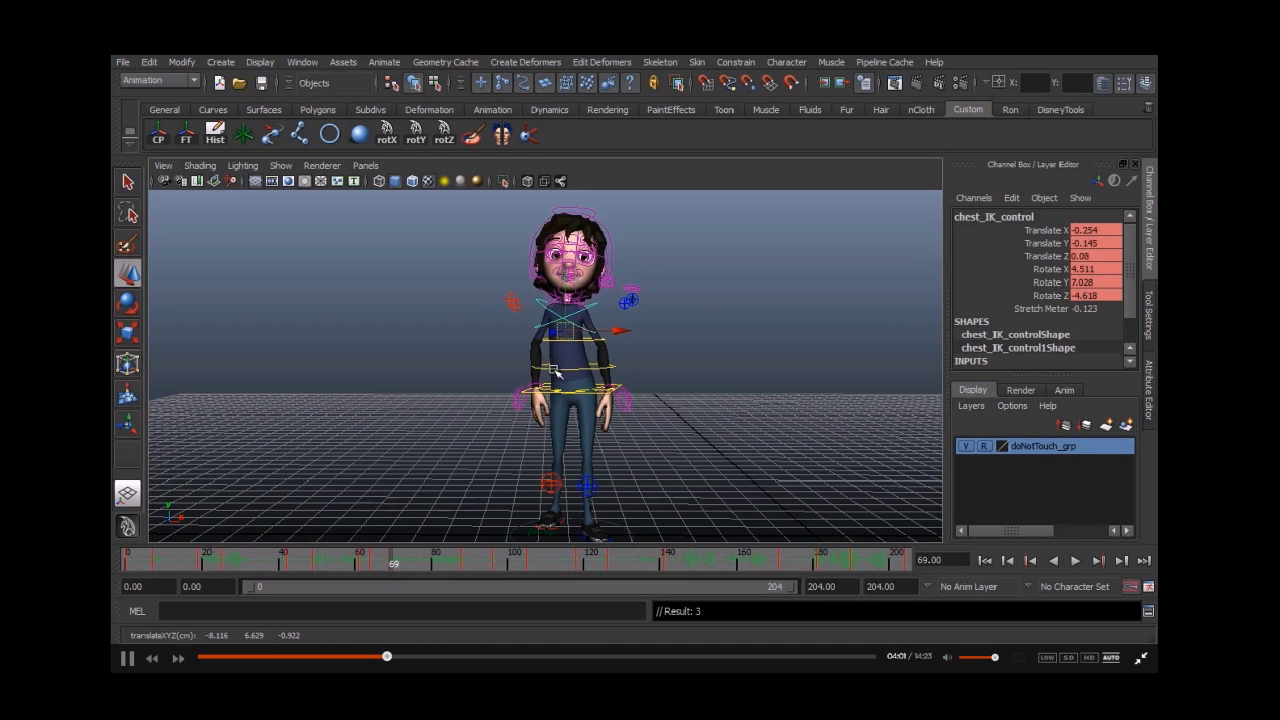
Step: Inspect the chest control's keys around frame 69 in the Dope Sheet and scrub through the surrounding frames
{"action": "left_click_drag", "start_coordinate": [362, 560], "coordinate": [390, 567]}
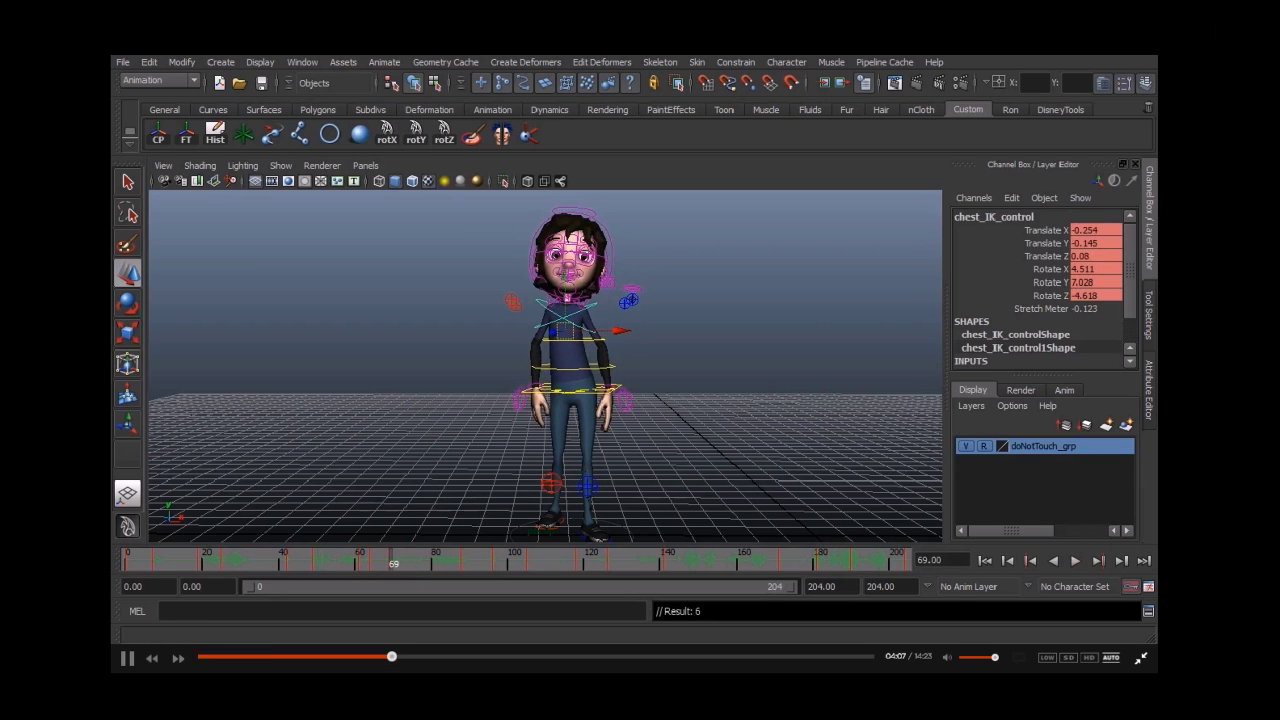
{"action": "key", "text": "shift+d"}
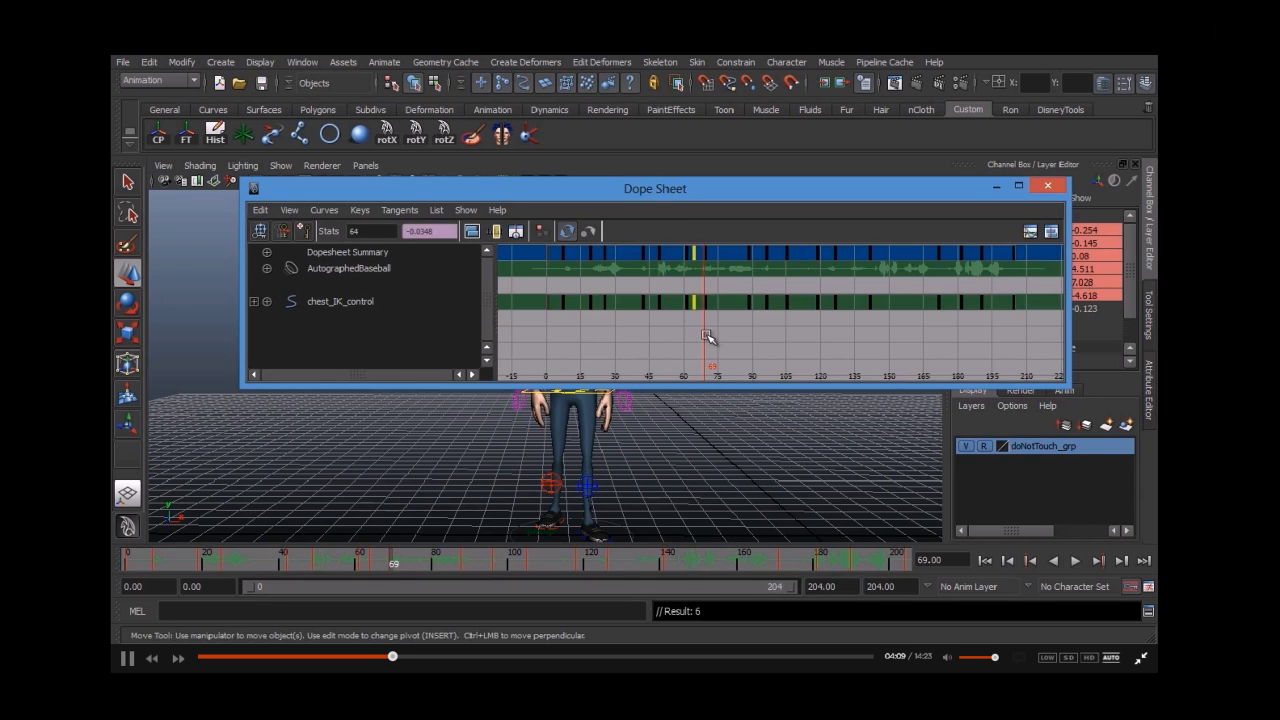
{"action": "left_click", "coordinate": [1047, 186]}
{"action": "left_click_drag", "start_coordinate": [393, 568], "coordinate": [366, 562]}
Step: Switch to the DialogueTutorial_VidRef video, scrub the actor's movement around frame 69, and return to the Maya scene
{"action": "key", "text": "alt+Tab"}
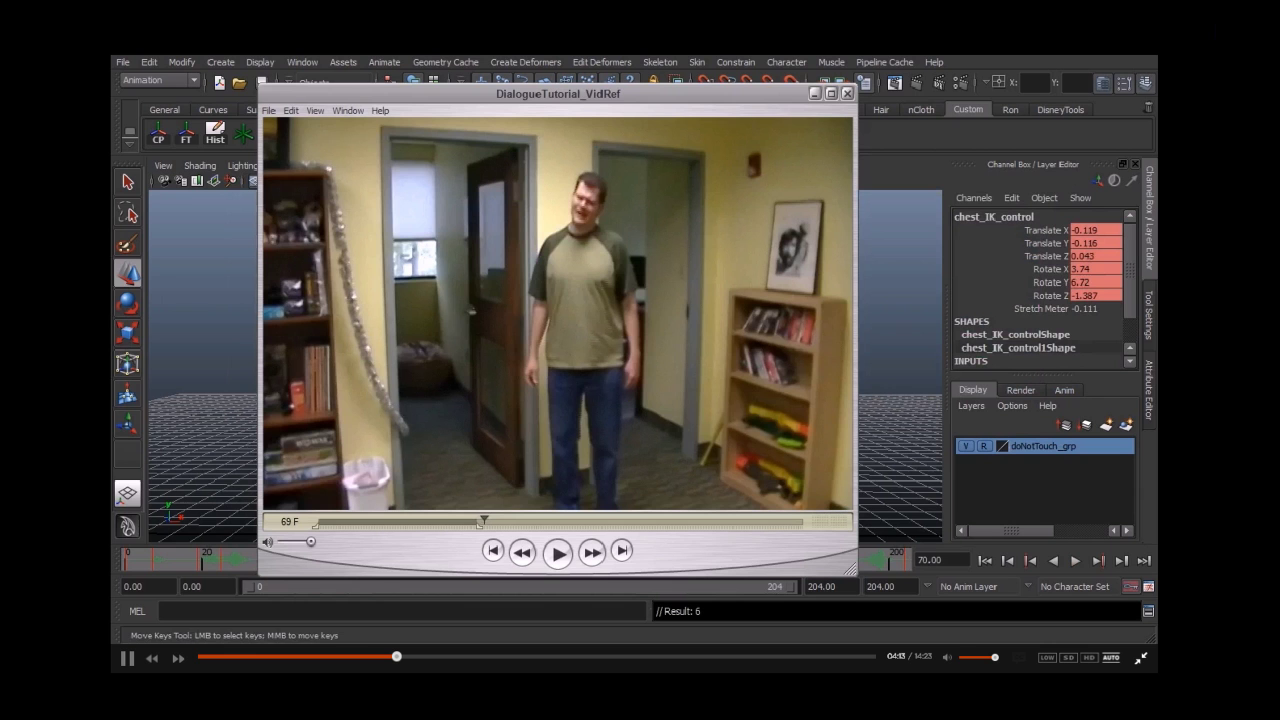
{"action": "left_click_drag", "start_coordinate": [476, 521], "coordinate": [503, 541]}
{"action": "key", "text": "alt+Tab"}
Step: Play back and scrub the animation up to frame 77 to review the chest movement
{"action": "left_click_drag", "start_coordinate": [411, 567], "coordinate": [417, 566]}
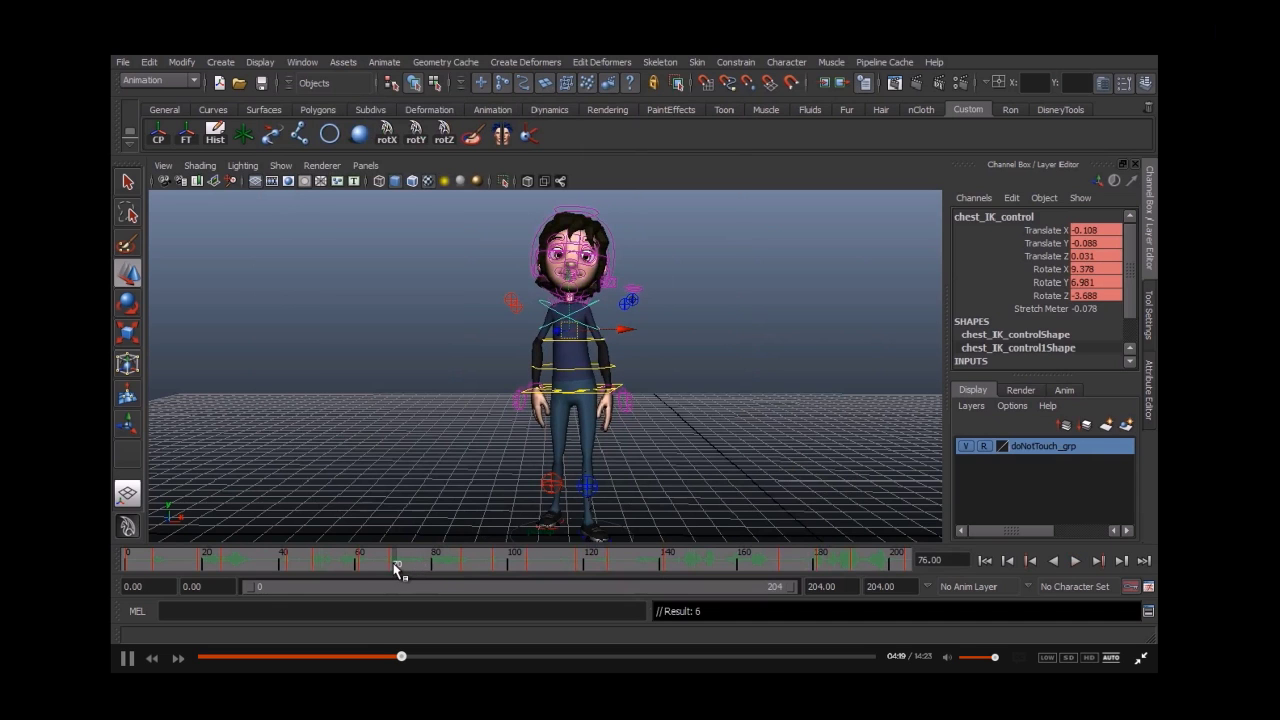
{"action": "key", "text": "alt+v"}
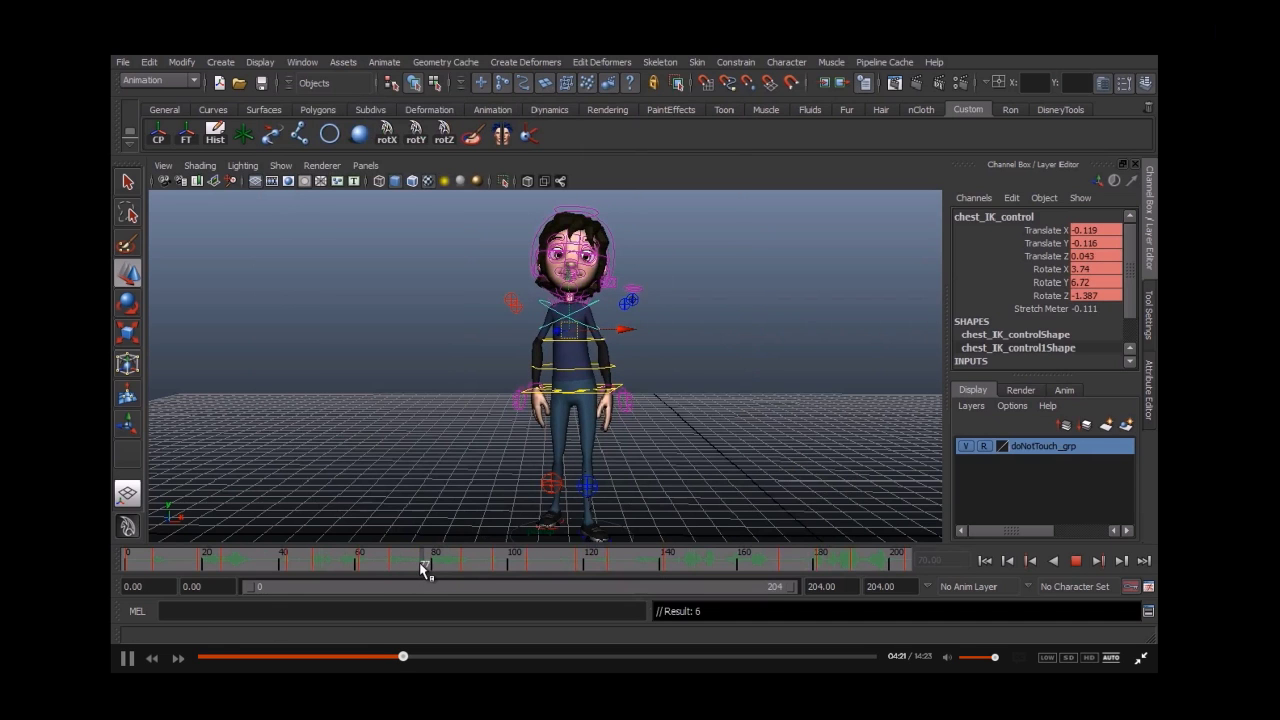
{"action": "key", "text": "alt+v"}
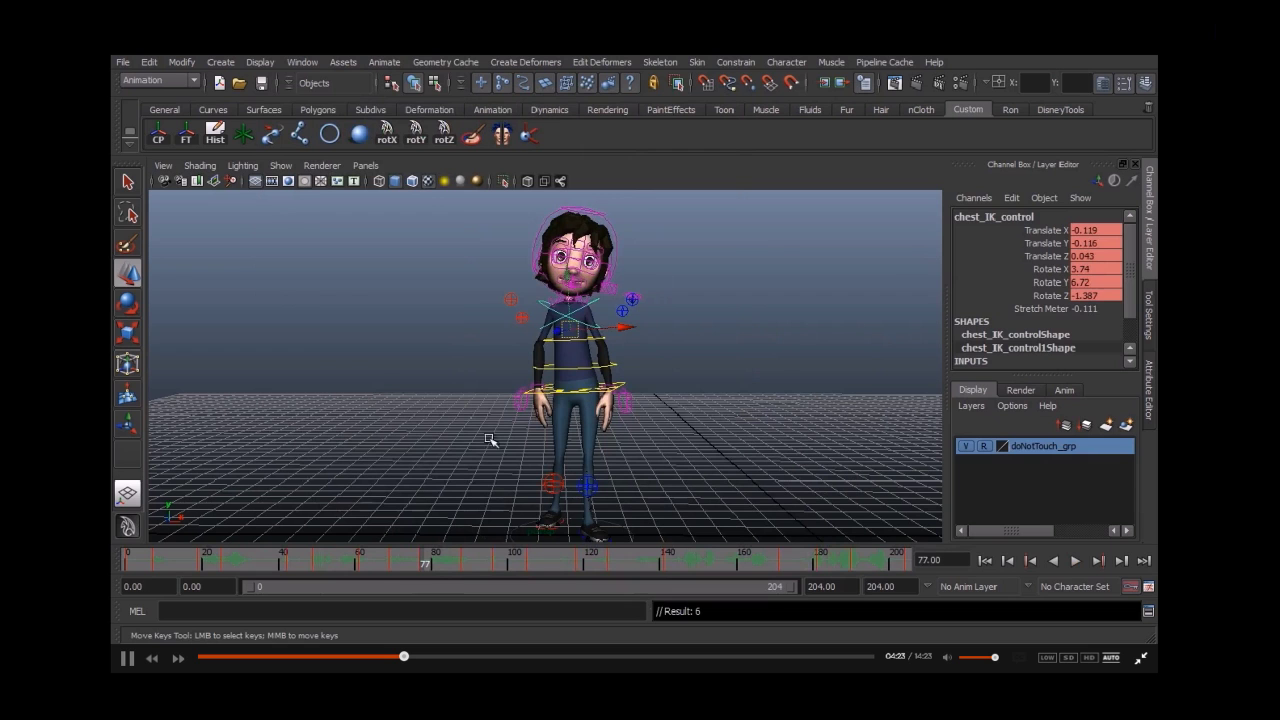
{"action": "left_click", "coordinate": [366, 562]}
{"action": "key", "text": "alt+v"}
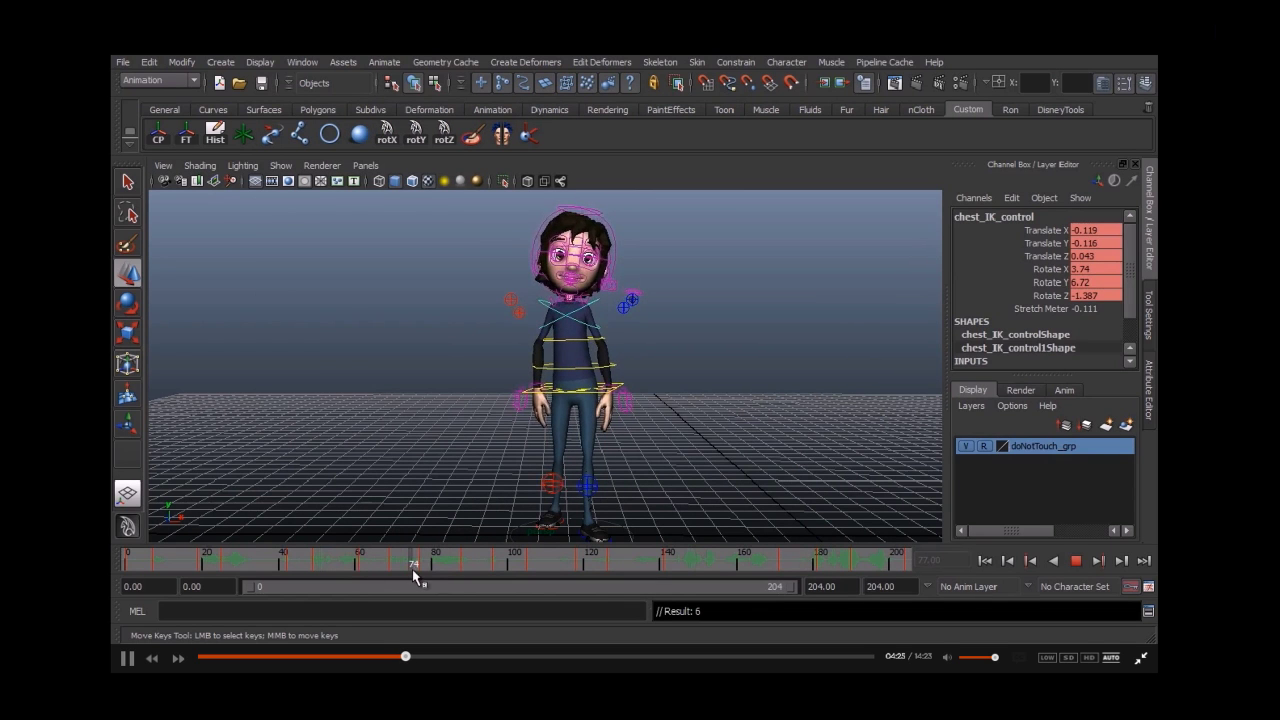
{"action": "key", "text": "alt+v"}
Step: Raise the chest control's Translate X key at frame 69 to about -0.092 in the Graph Editor
{"action": "key", "text": "e"}
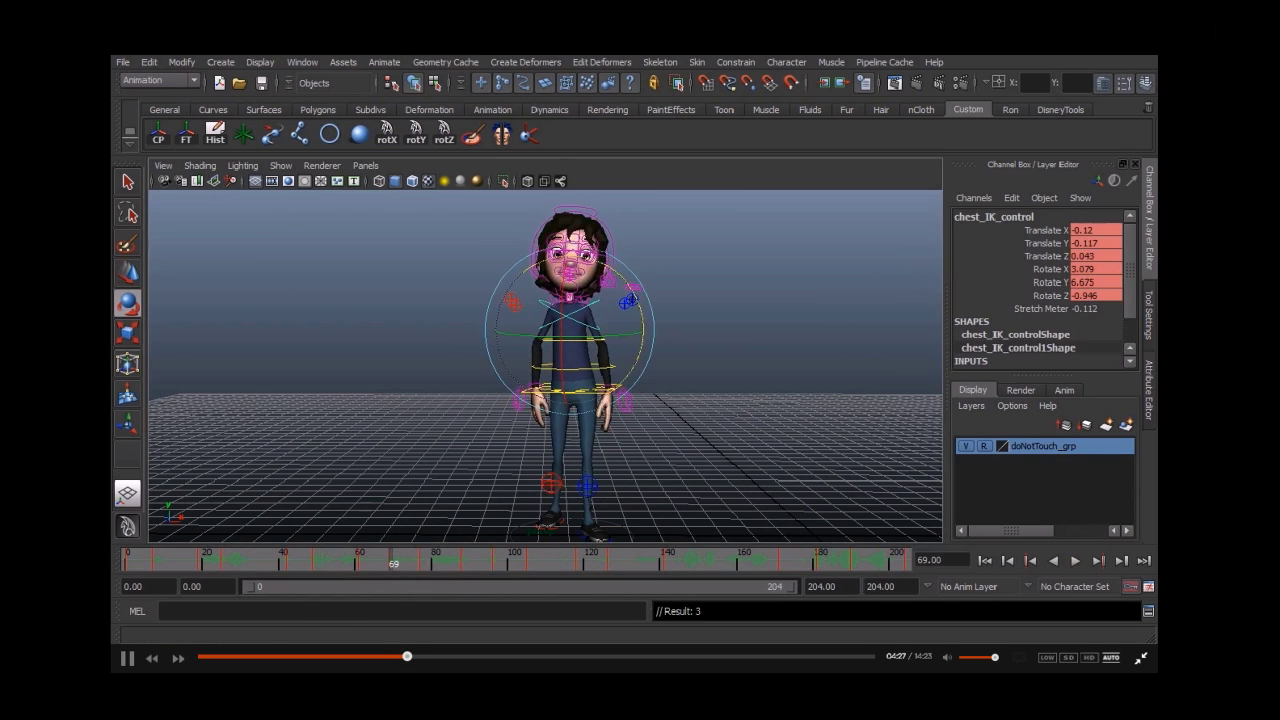
{"action": "key", "text": "shift+g"}
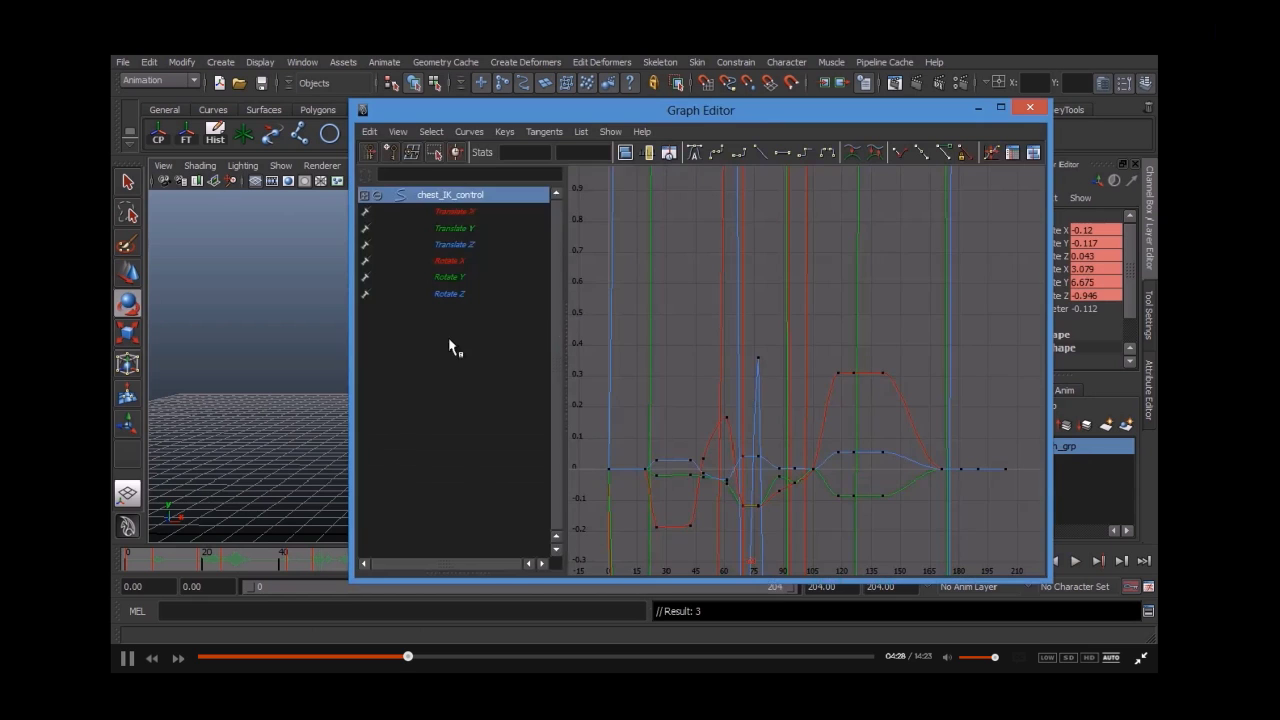
{"action": "left_click", "coordinate": [455, 212]}
{"action": "key", "text": "f"}
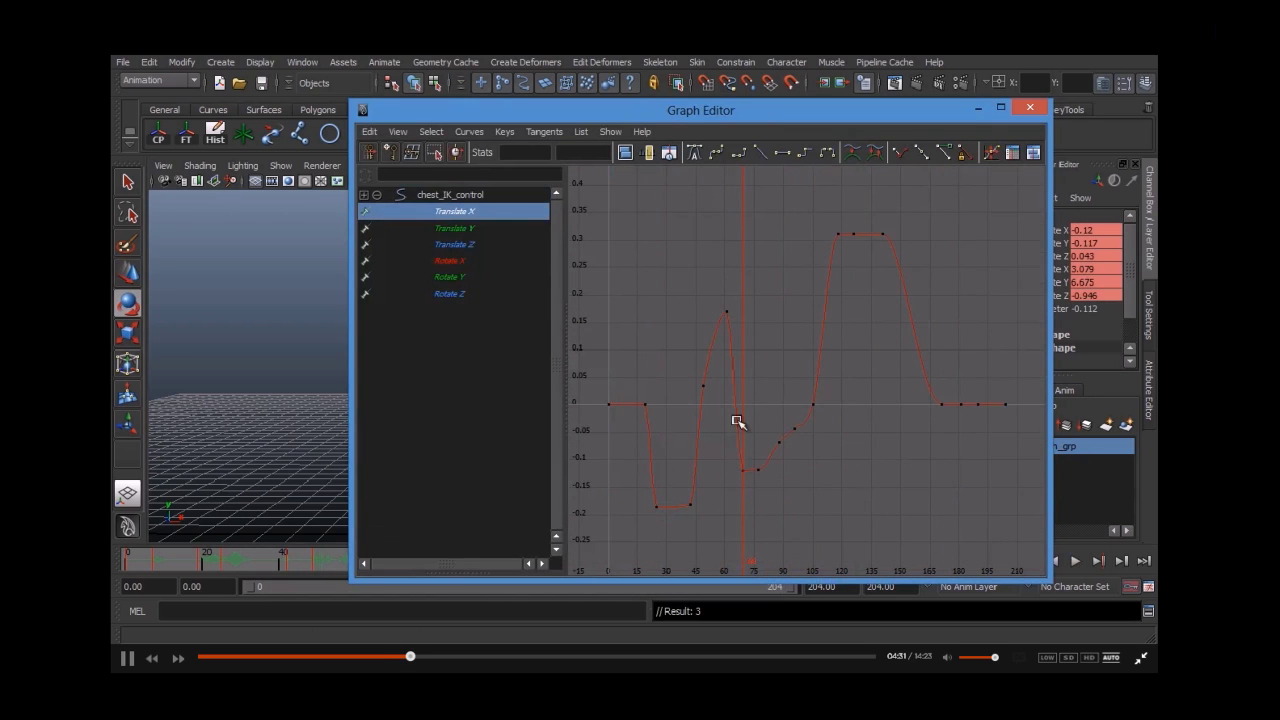
{"action": "left_click_drag", "start_coordinate": [724, 443], "coordinate": [749, 490]}
{"action": "middle_click_drag", "start_coordinate": [740, 466], "coordinate": [741, 467]}
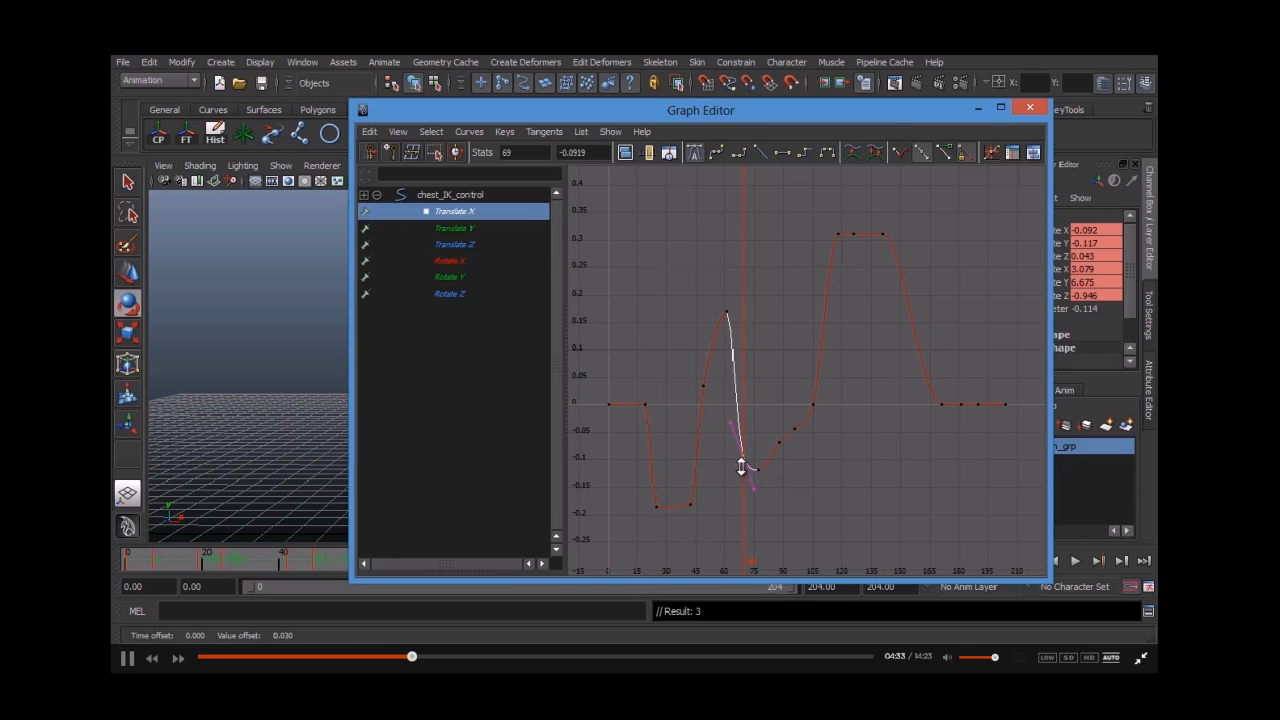
Step: Lower the chest control's keys at frame 69 to about -0.13 in Translate Y and 0.028 in Translate Z
{"action": "left_click", "coordinate": [500, 228]}
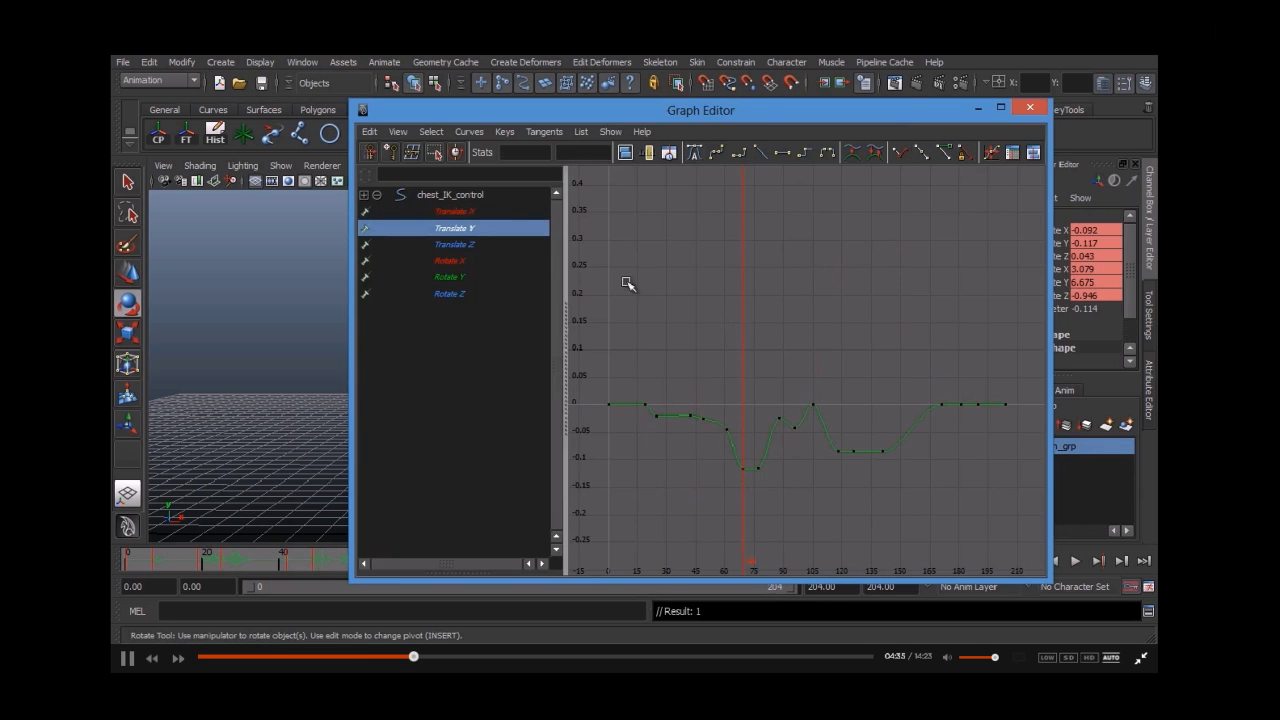
{"action": "left_click_drag", "start_coordinate": [720, 457], "coordinate": [745, 480]}
{"action": "middle_click_drag", "start_coordinate": [740, 472], "coordinate": [736, 484]}
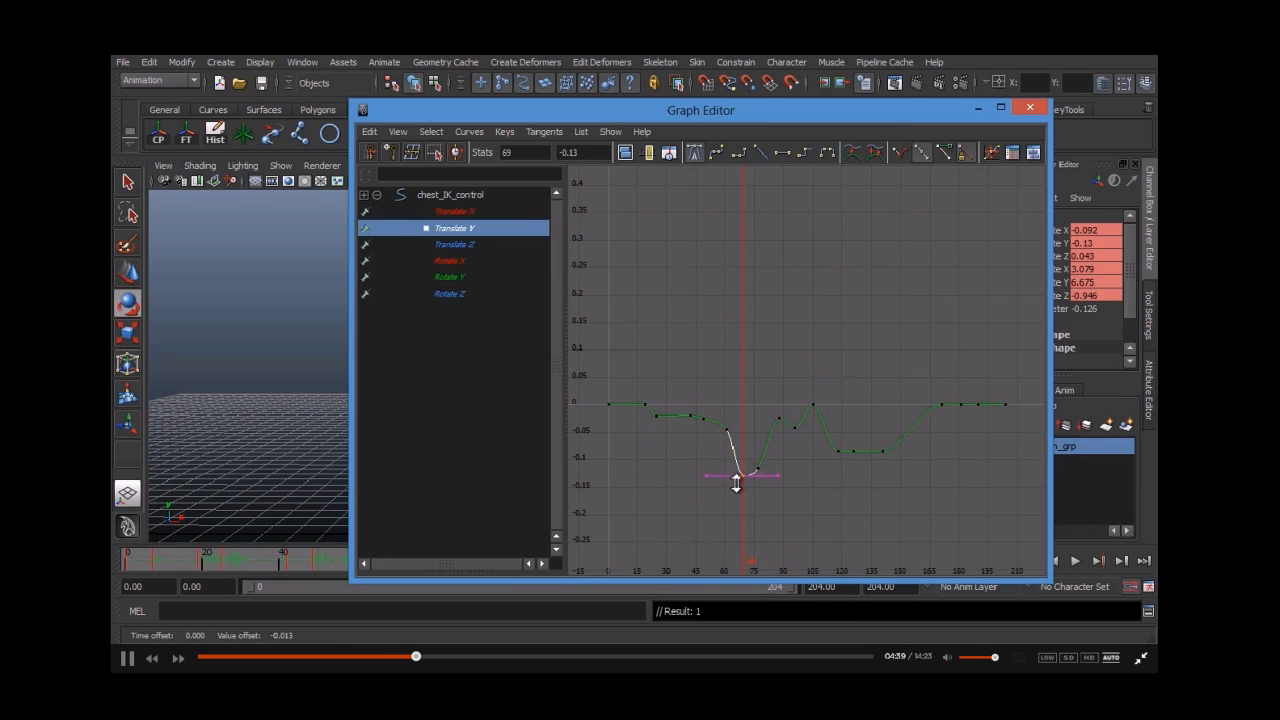
{"action": "left_click", "coordinate": [471, 245]}
{"action": "left_click_drag", "start_coordinate": [716, 367], "coordinate": [743, 386]}
{"action": "middle_click_drag", "start_coordinate": [743, 386], "coordinate": [731, 337]}
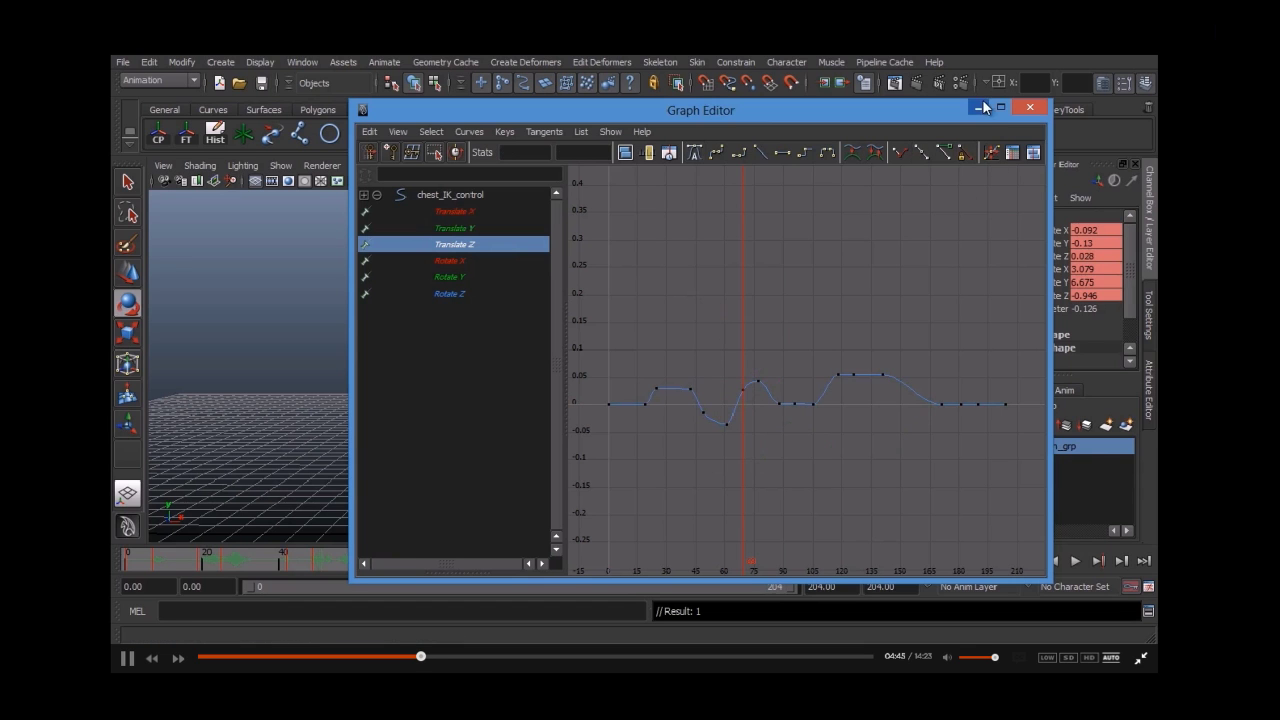
Step: Play back the chest motion and compare it with the DialogueTutorial_VidRef video around frame 81
{"action": "left_click", "coordinate": [981, 107]}
{"action": "key", "text": "alt+v"}
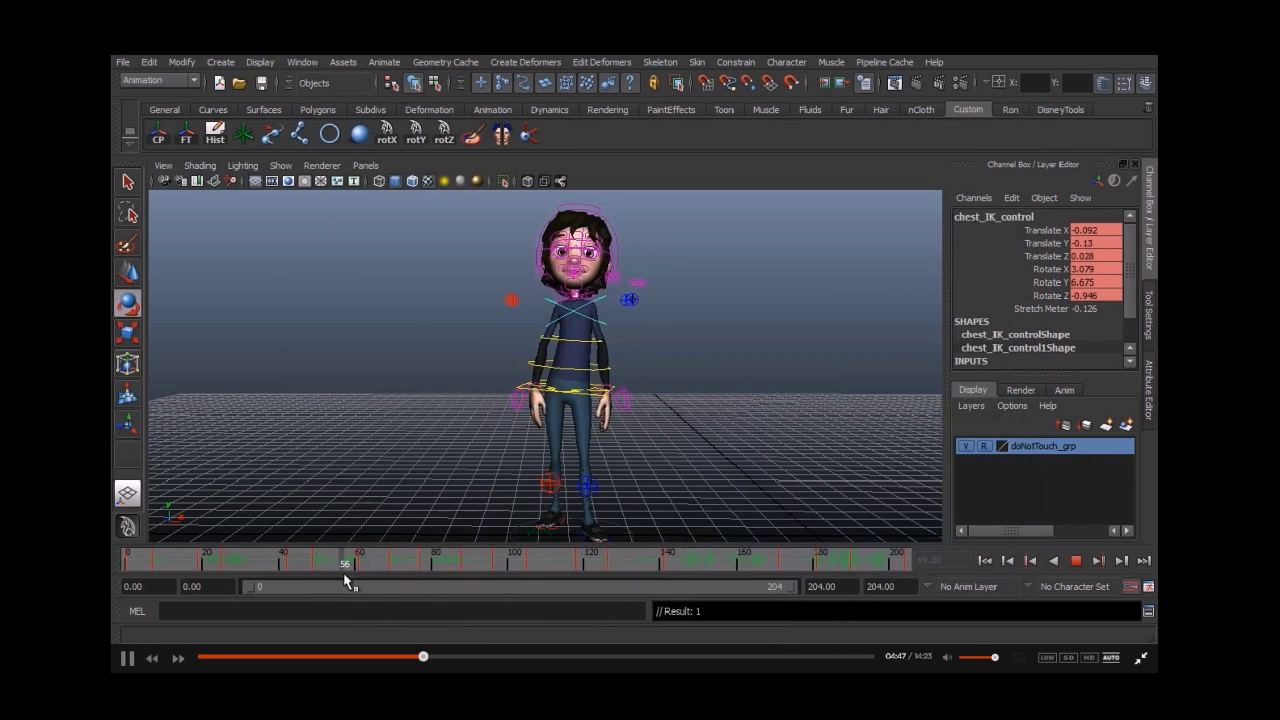
{"action": "key", "text": "alt+v"}
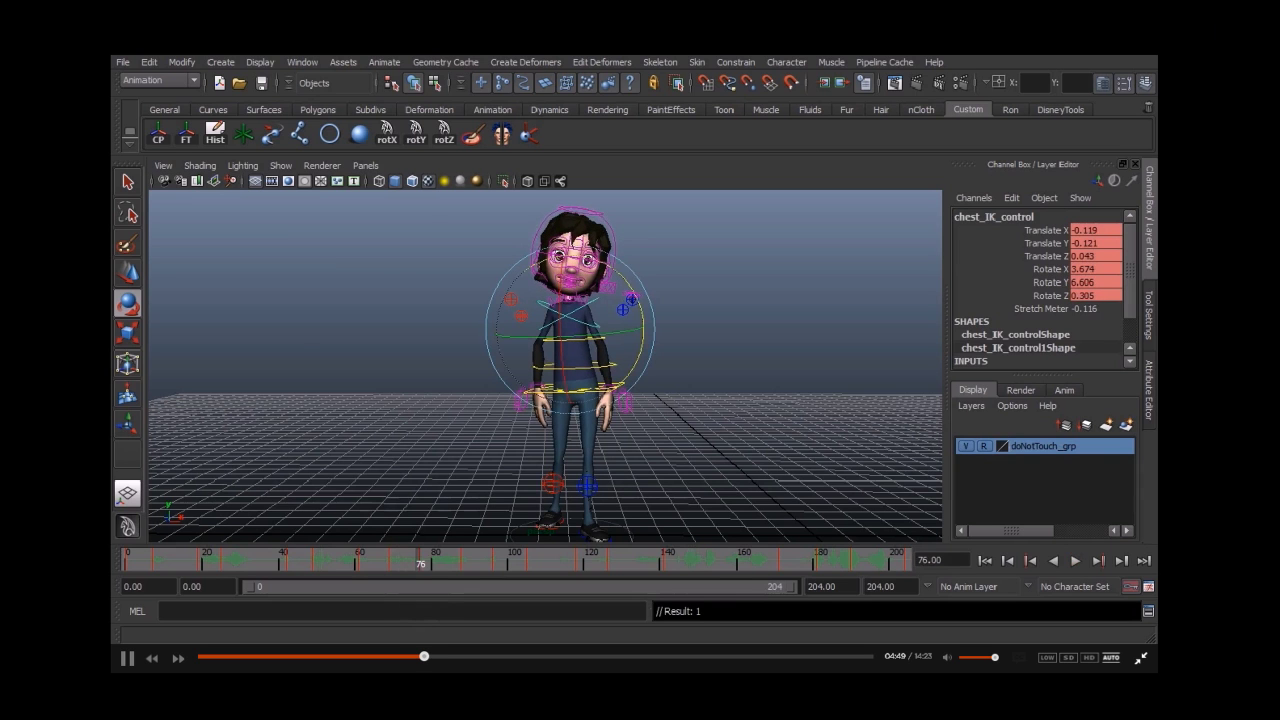
{"action": "key", "text": "alt+Tab"}
{"action": "left_click_drag", "start_coordinate": [495, 543], "coordinate": [514, 548]}
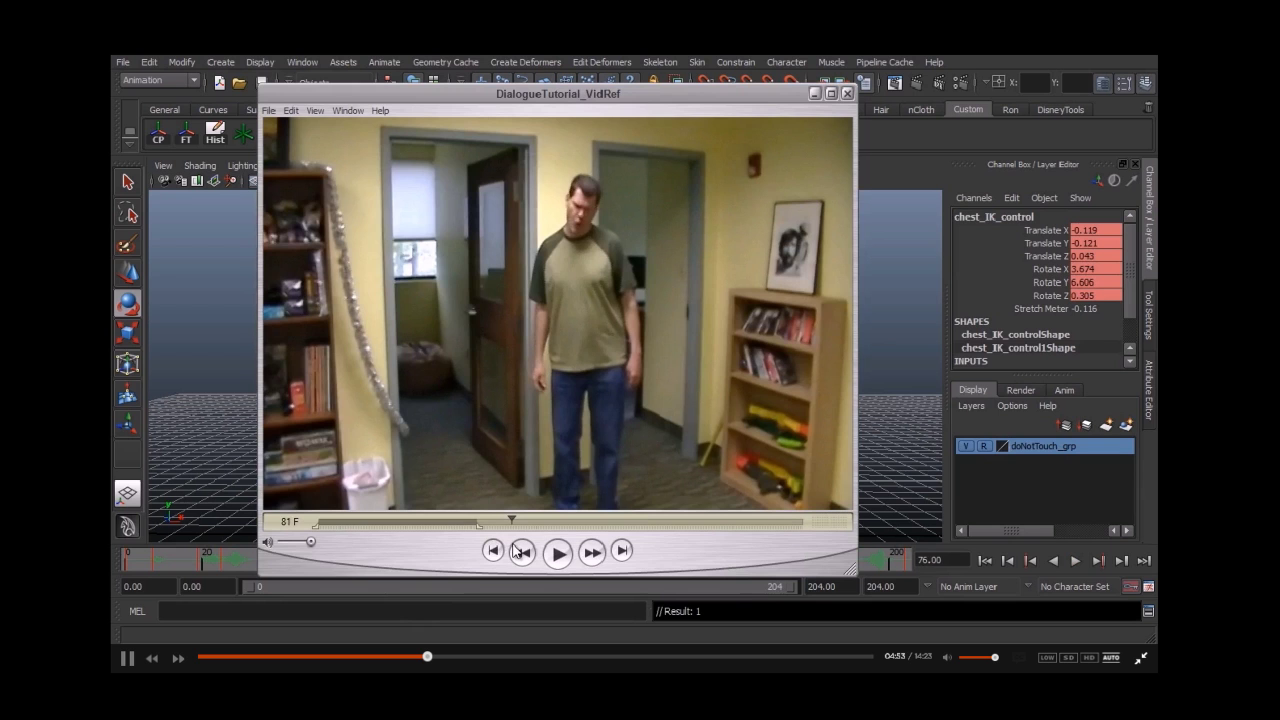
{"action": "key", "text": "alt+Tab"}
Step: Raise the chest control's Rotate X keys at frames 69 and 77 to about 8.47 and 9.34 in the Graph Editor
{"action": "mouse_move", "coordinate": [417, 565]}
{"action": "left_mouse_down"}
{"action": "mouse_move", "coordinate": [458, 568]}
{"action": "mouse_move", "coordinate": [400, 574]}
{"action": "mouse_move", "coordinate": [414, 597]}
{"action": "mouse_move", "coordinate": [455, 611]}
{"action": "mouse_move", "coordinate": [383, 591]}
{"action": "mouse_move", "coordinate": [366, 571]}
{"action": "mouse_move", "coordinate": [390, 585]}
{"action": "mouse_move", "coordinate": [445, 574]}
{"action": "mouse_move", "coordinate": [367, 580]}
{"action": "mouse_move", "coordinate": [391, 583]}
{"action": "left_mouse_up"}
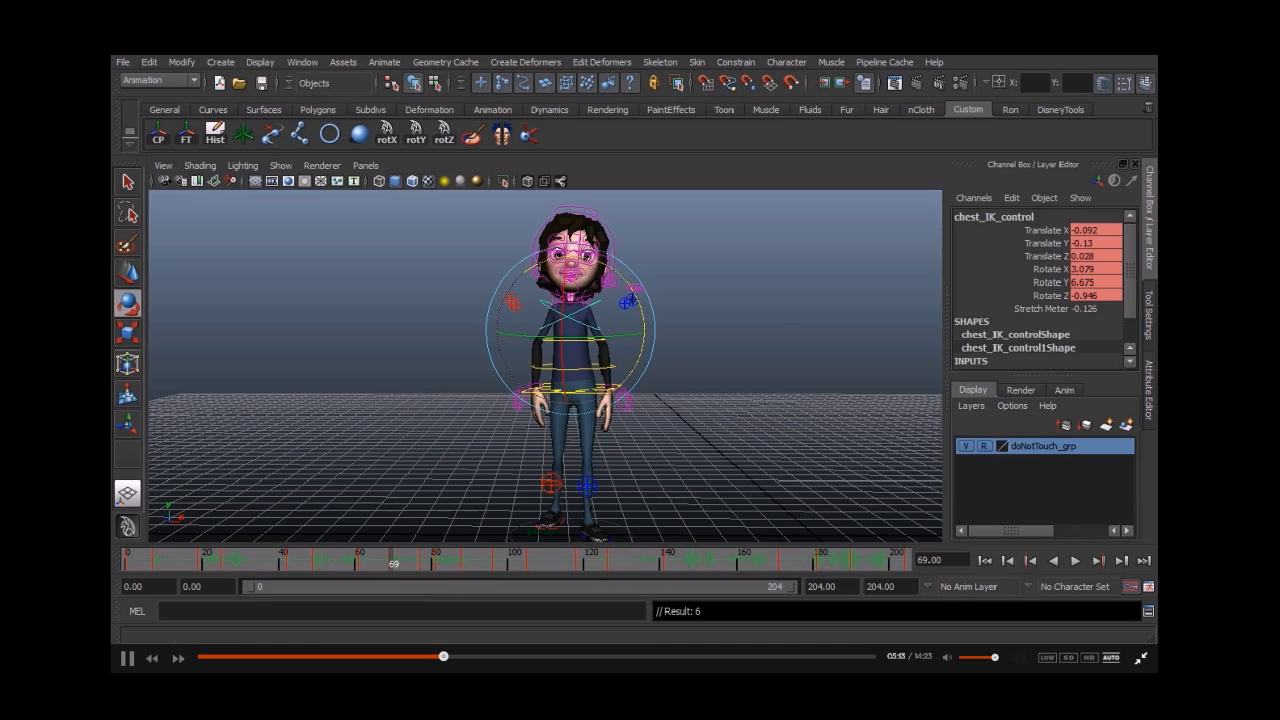
{"action": "key", "text": "shift+g"}
{"action": "key", "text": "Down"}
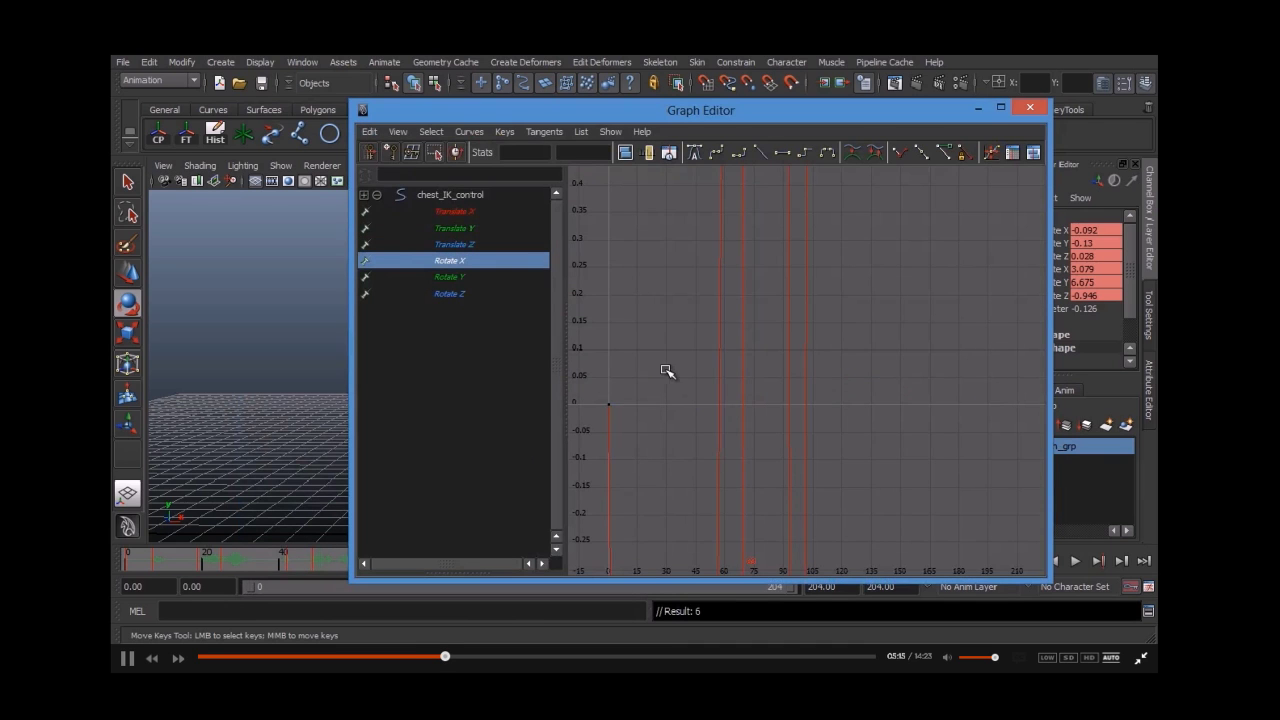
{"action": "key", "text": "f"}
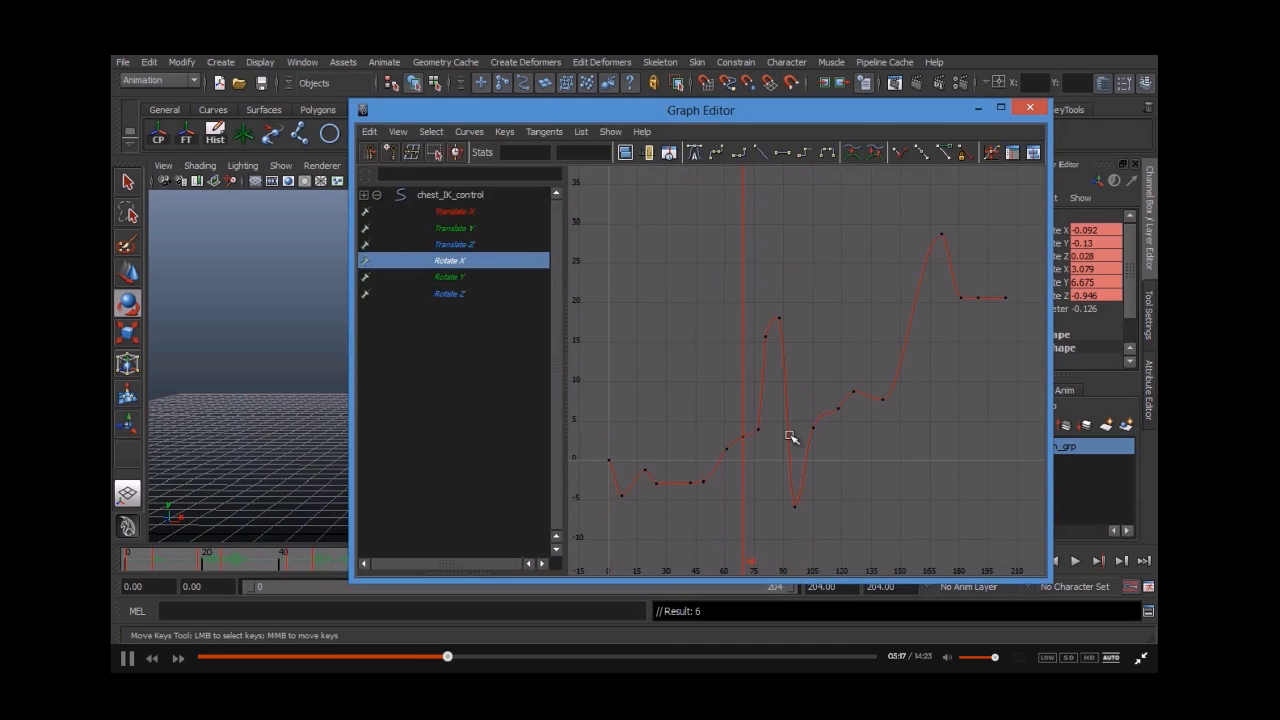
{"action": "left_click_drag", "start_coordinate": [734, 420], "coordinate": [755, 450]}
{"action": "middle_click_drag", "start_coordinate": [755, 450], "coordinate": [749, 398]}
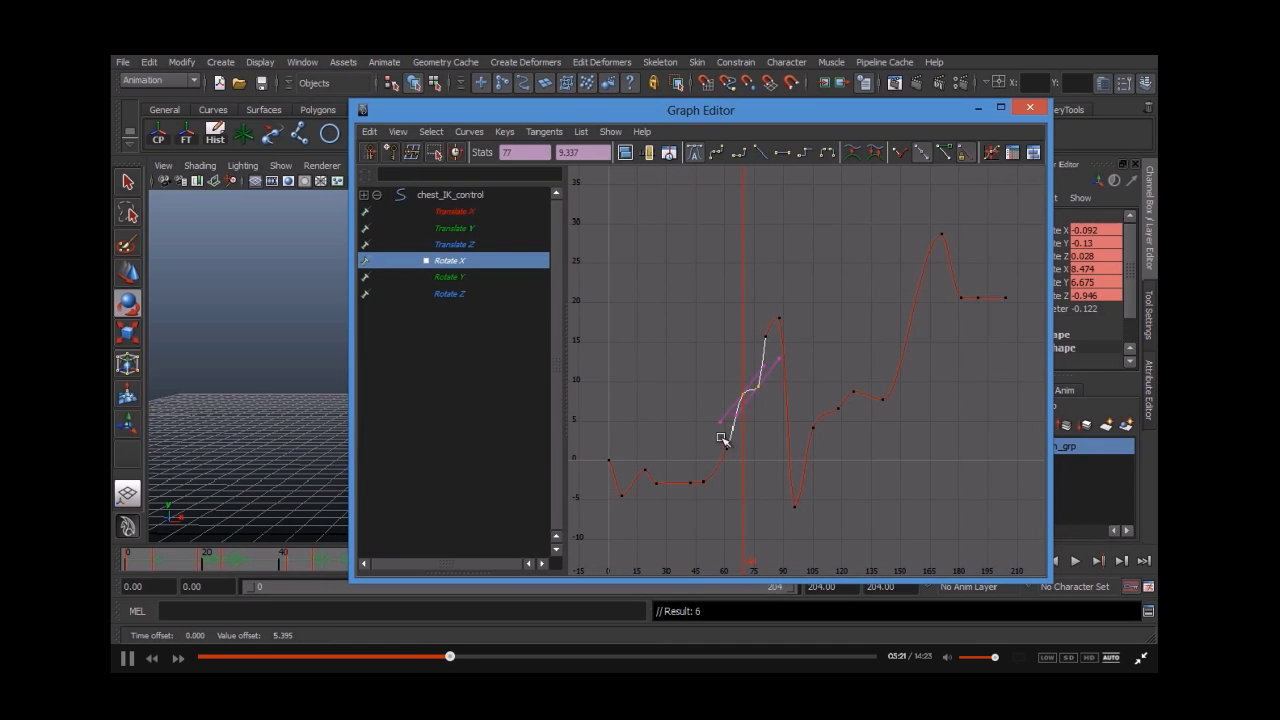
Step: Lower the chest control's Rotate Y key at frame 69 to about 6.48
{"action": "left_click", "coordinate": [452, 277]}
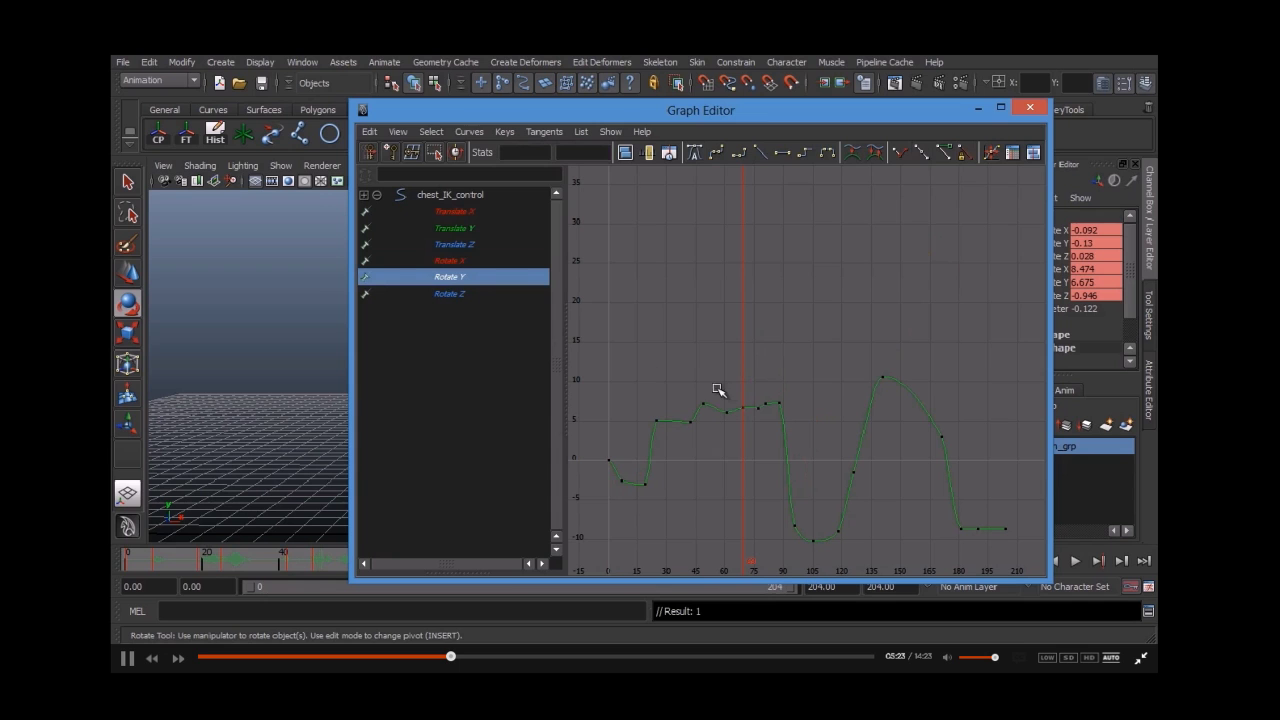
{"action": "key", "text": "f"}
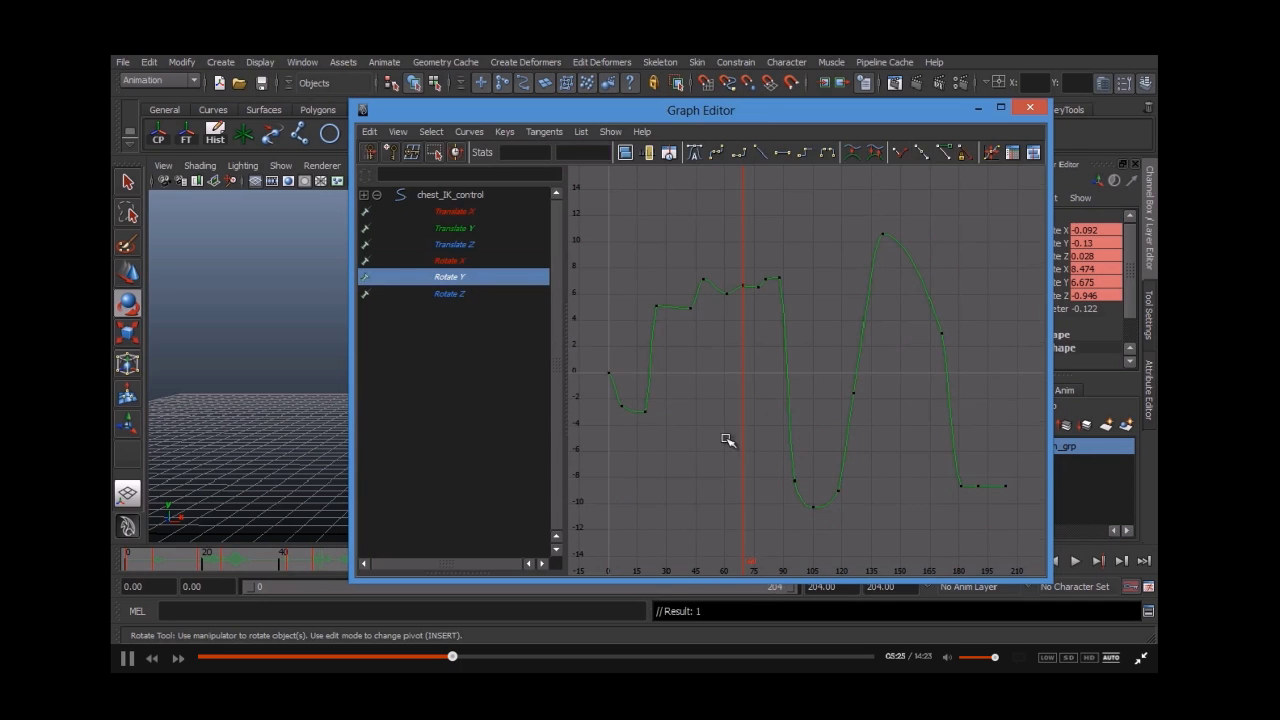
{"action": "left_click", "coordinate": [744, 289]}
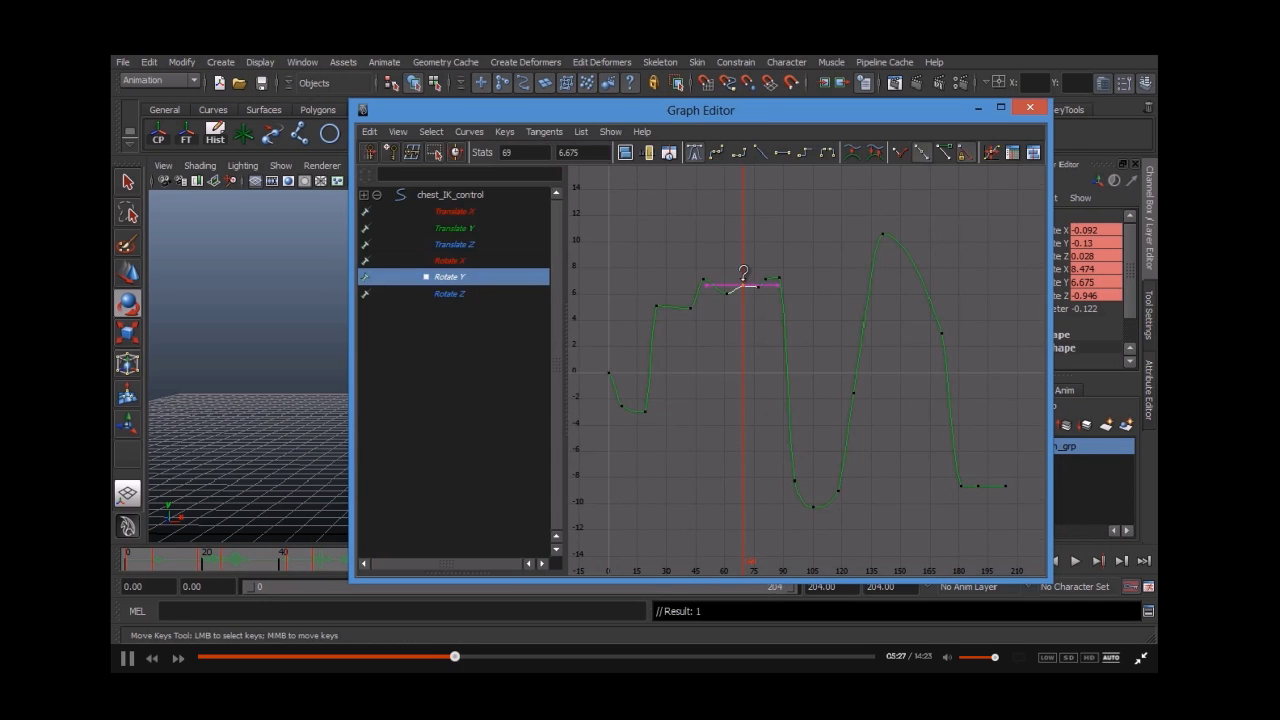
{"action": "middle_click_drag", "start_coordinate": [741, 284], "coordinate": [742, 287]}
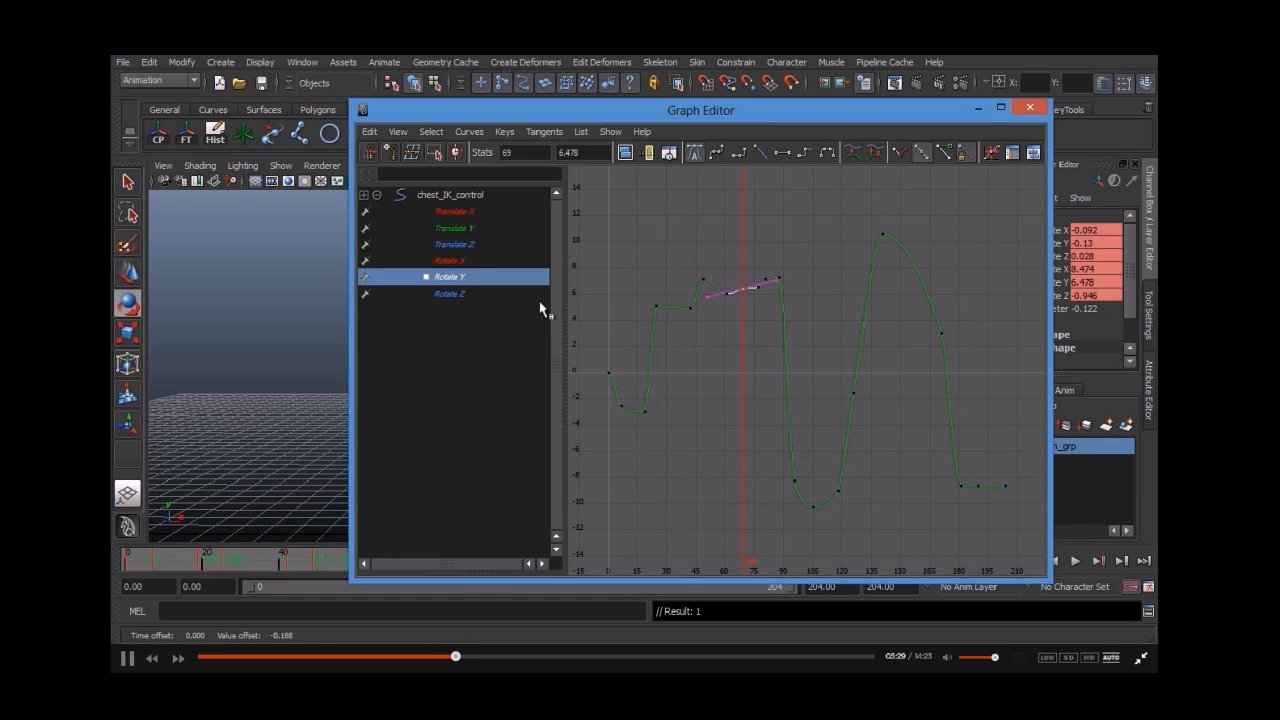
Step: Inspect the chest control's Rotate Z curve between frames 69 and 81
{"action": "left_click", "coordinate": [455, 294]}
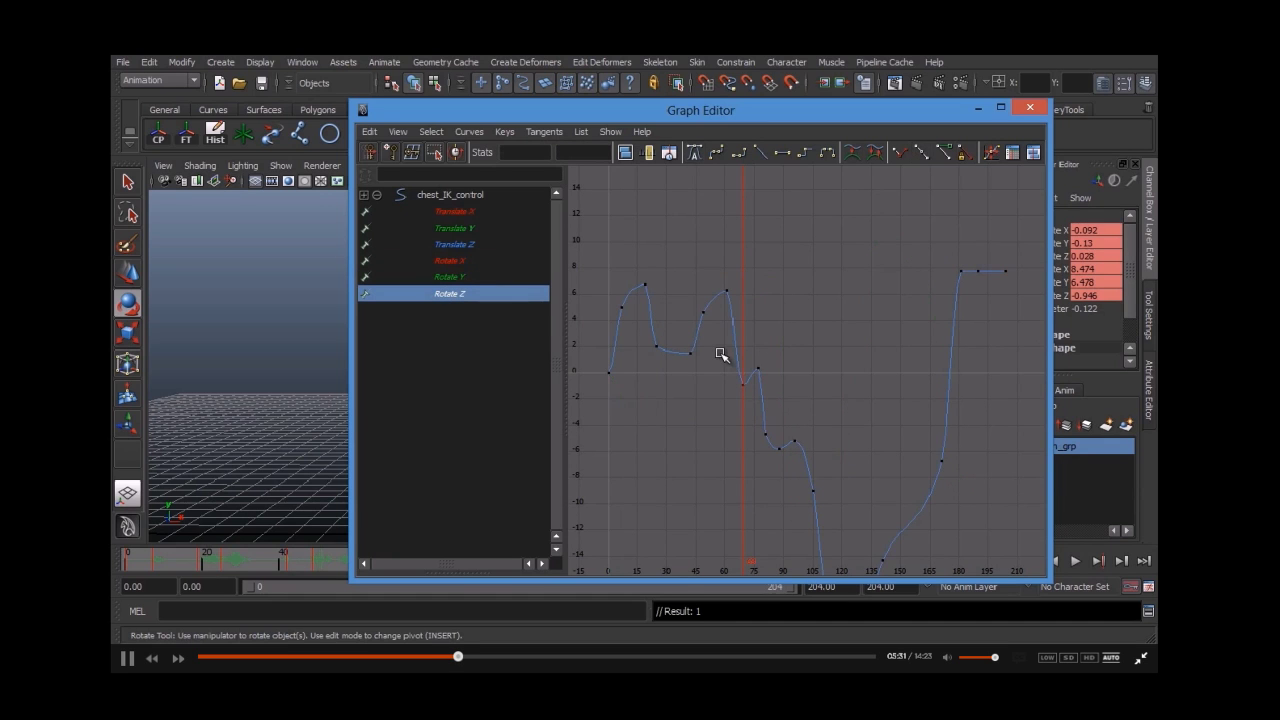
{"action": "left_click_drag", "start_coordinate": [749, 347], "coordinate": [774, 378]}
{"action": "left_click_drag", "start_coordinate": [724, 348], "coordinate": [769, 424]}
{"action": "left_click", "coordinate": [769, 442]}
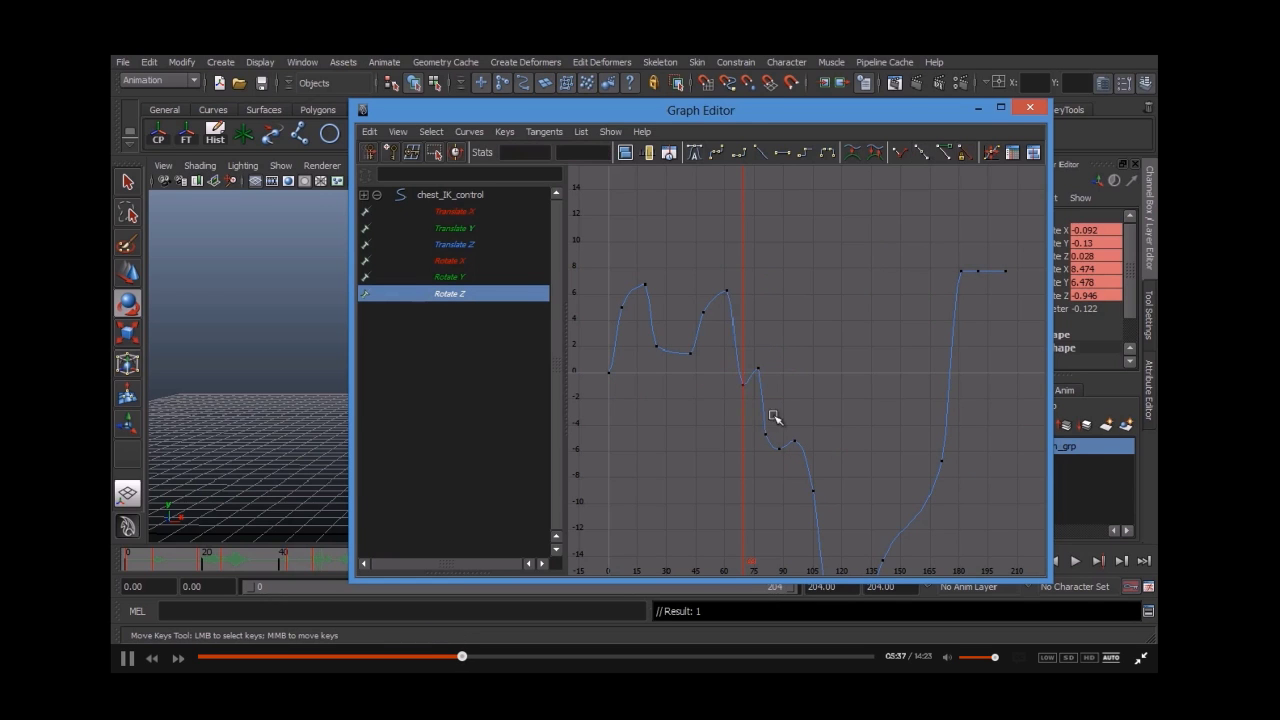
Step: At frame 81, lower the chest control's Translate X keys at frames 81 and 88 to about -0.164 and -0.149
{"action": "left_click", "coordinate": [1030, 107]}
{"action": "left_click_drag", "start_coordinate": [394, 557], "coordinate": [352, 560]}
{"action": "key", "text": "Escape"}
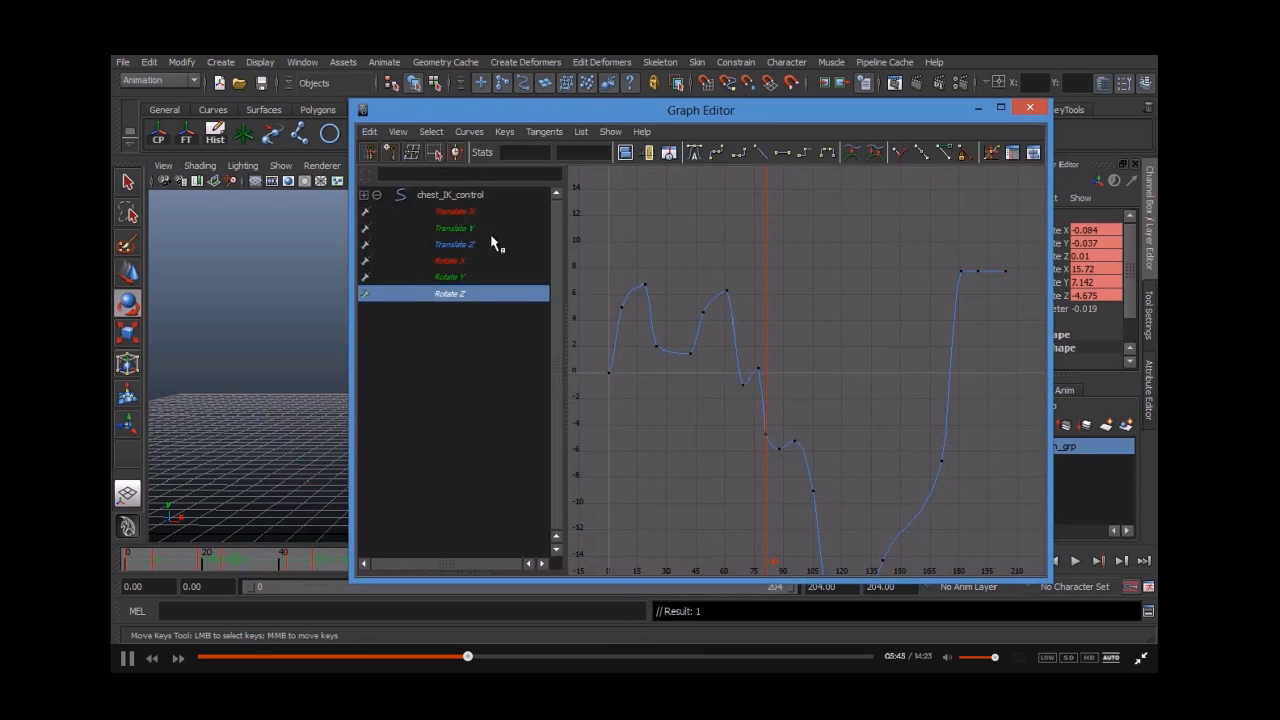
{"action": "left_click", "coordinate": [460, 211]}
{"action": "key", "text": "f"}
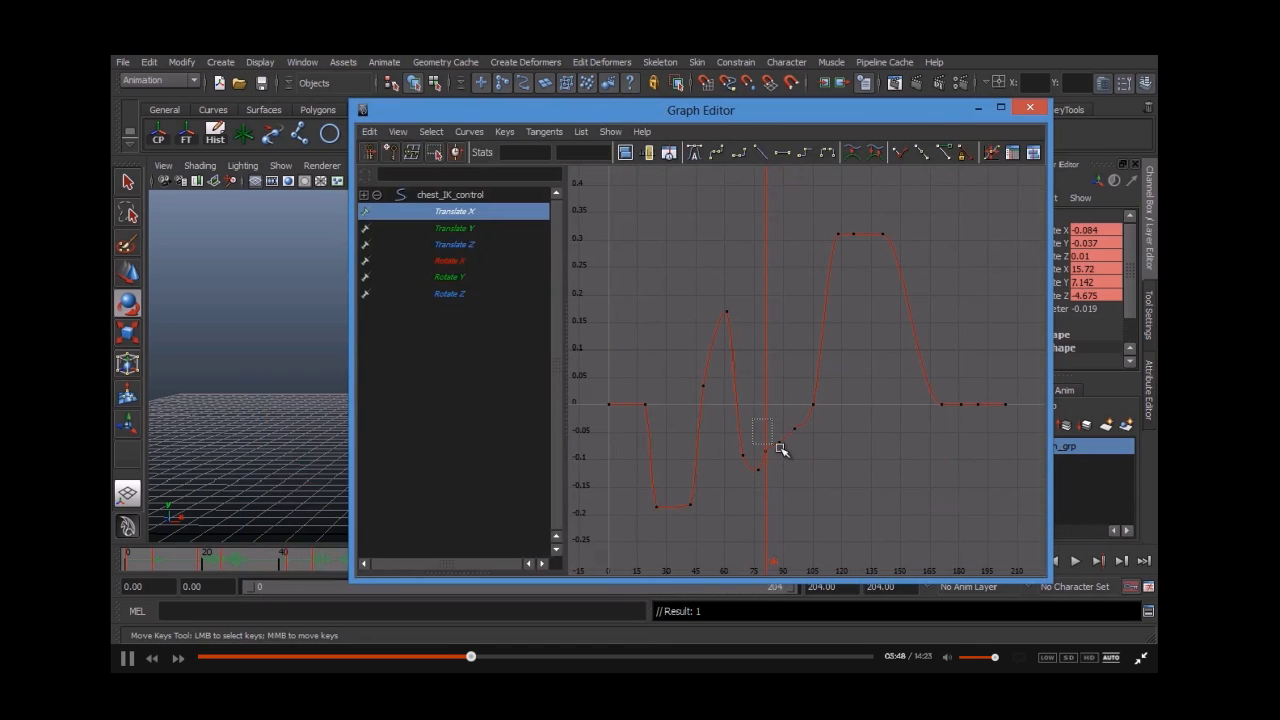
{"action": "left_click", "coordinate": [779, 442]}
{"action": "middle_click_drag", "start_coordinate": [768, 452], "coordinate": [771, 491]}
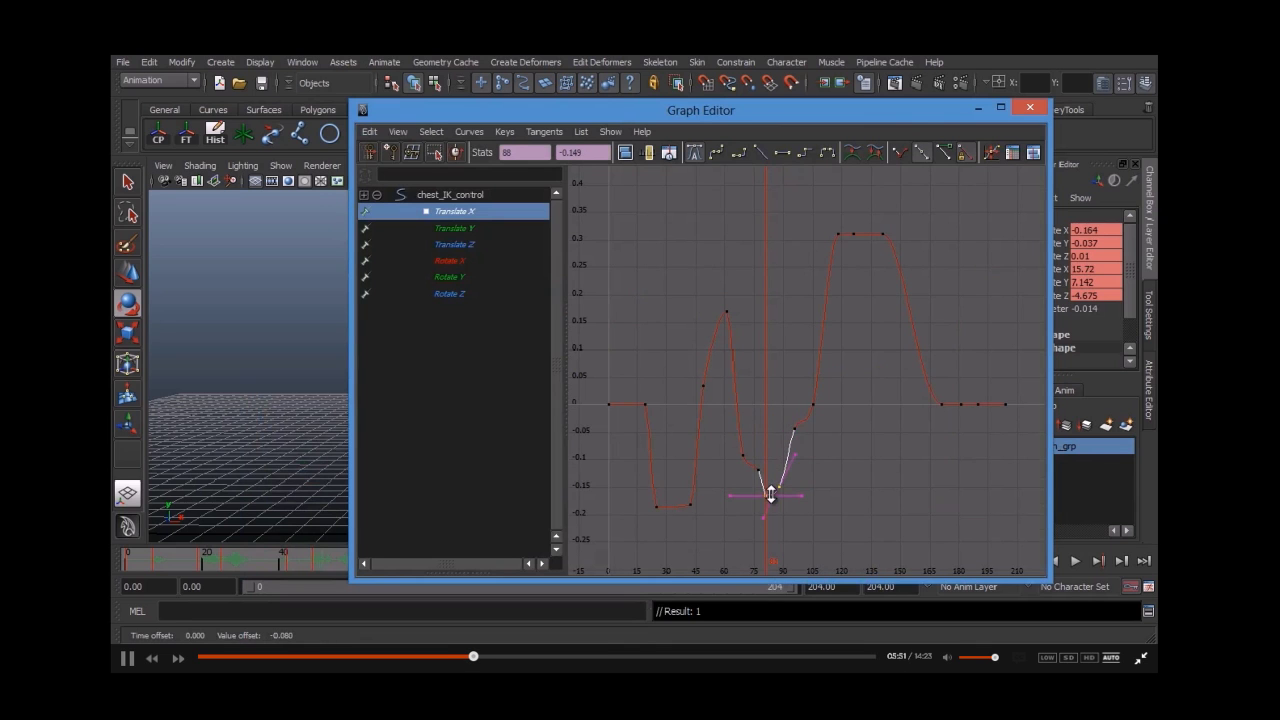
Step: Raise the chest control's Translate X keys at frames 69, 77 and 81 to about -0.05, -0.07 and -0.129
{"action": "left_click_drag", "start_coordinate": [734, 443], "coordinate": [780, 478]}
{"action": "middle_click_drag", "start_coordinate": [756, 470], "coordinate": [756, 449]}
{"action": "left_click_drag", "start_coordinate": [745, 480], "coordinate": [771, 508]}
{"action": "middle_click_drag", "start_coordinate": [766, 489], "coordinate": [765, 480]}
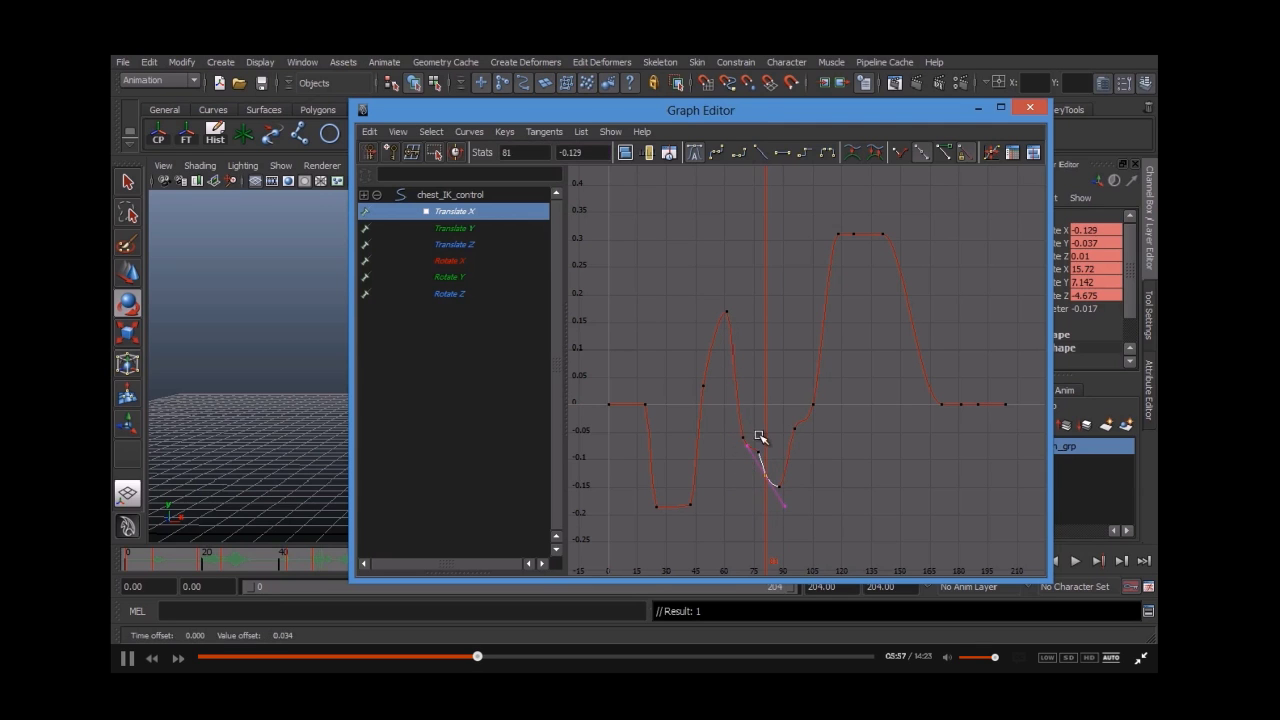
{"action": "left_click_drag", "start_coordinate": [714, 434], "coordinate": [766, 457]}
{"action": "middle_click_drag", "start_coordinate": [737, 437], "coordinate": [740, 428]}
{"action": "left_click", "coordinate": [778, 410]}
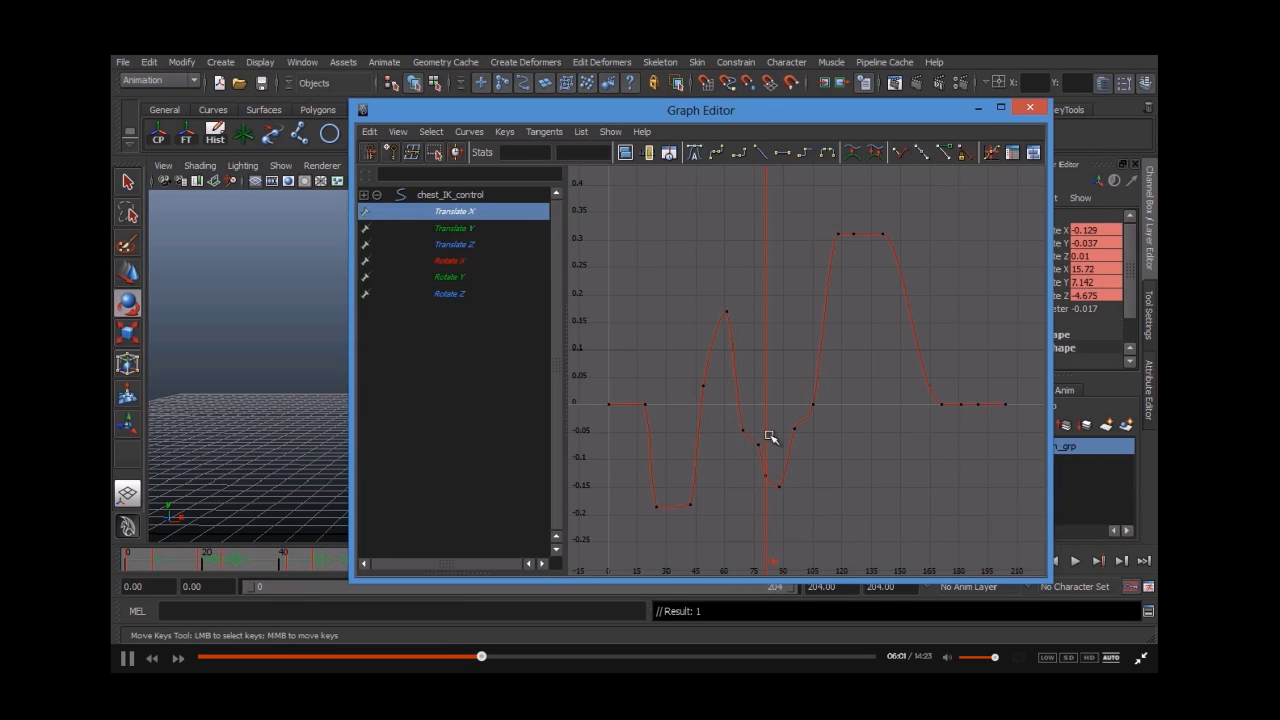
Step: Play back the motion and reposition the chest control at frame 81 to Translate X -0.18, Y -0.006 and Z 0.023
{"action": "left_click", "coordinate": [1029, 107]}
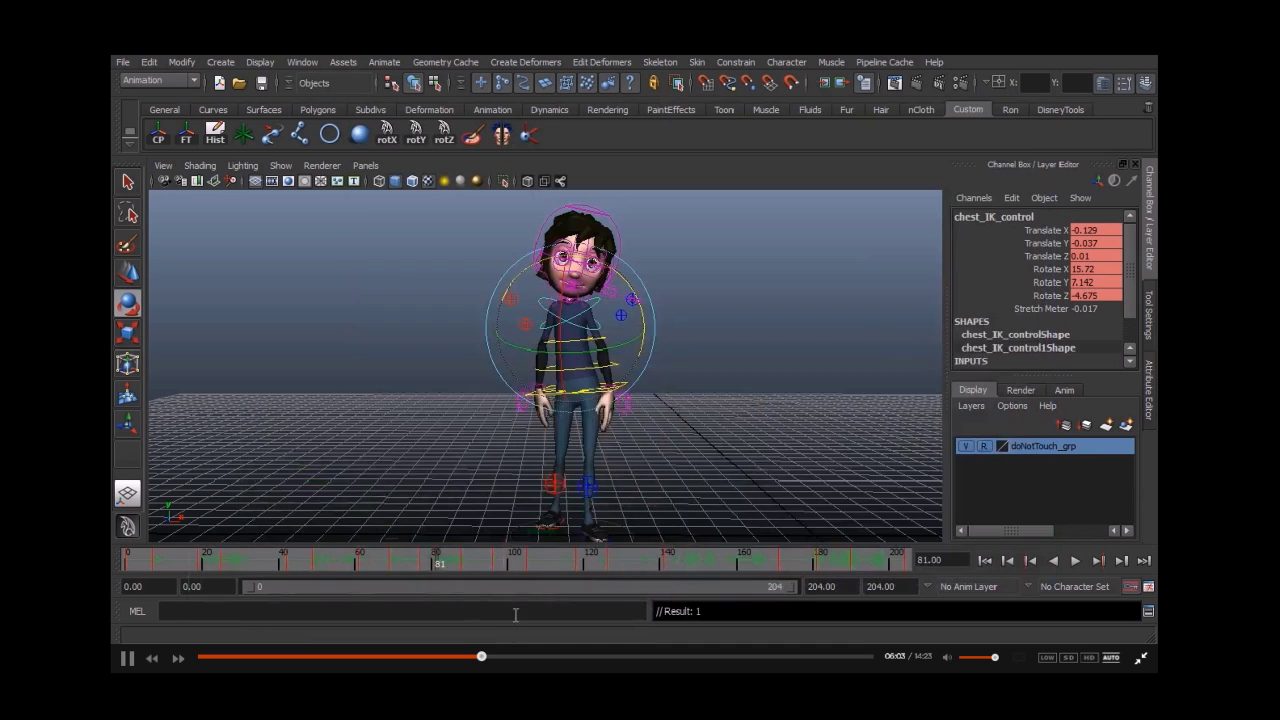
{"action": "key", "text": "alt+v"}
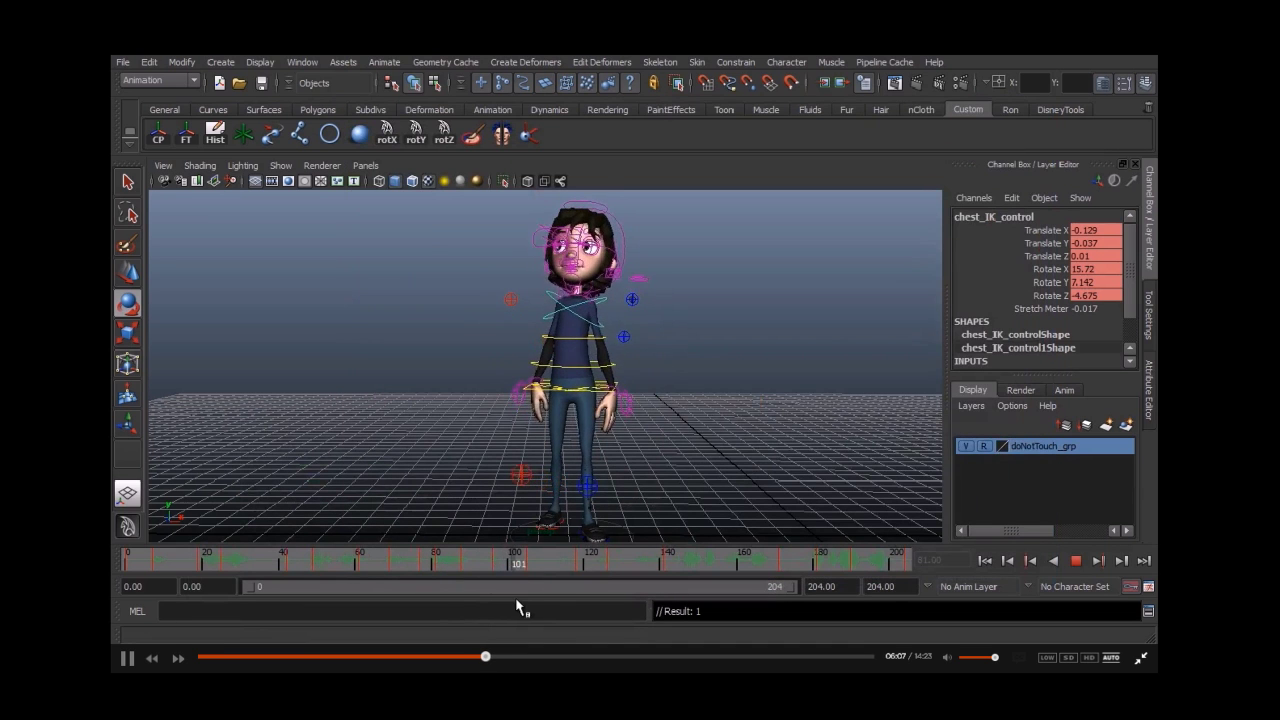
{"action": "key", "text": "alt+v"}
{"action": "key", "text": "w"}
{"action": "key", "text": "shift+g"}
Step: Lower the chest's Translate X keys at frames 88 and 96 to about -0.209 and -0.08, and raise frame 105's key to about 0.08
{"action": "left_click", "coordinate": [775, 482]}
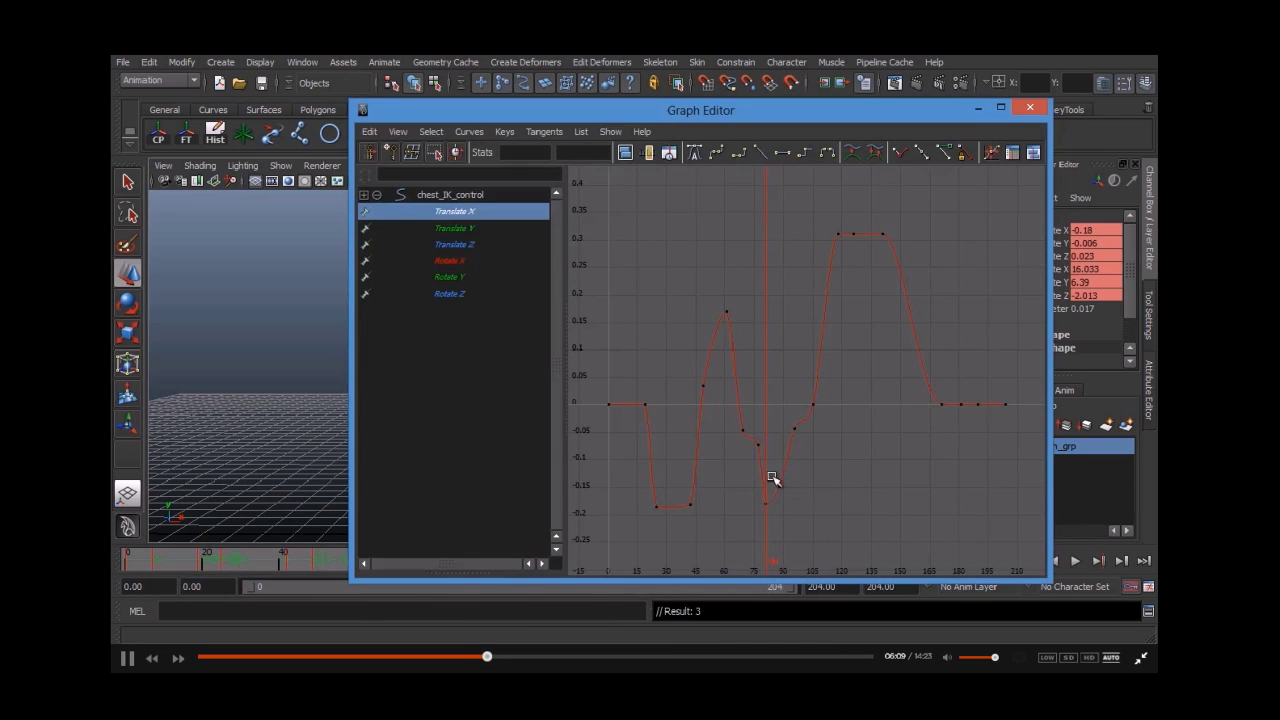
{"action": "middle_click_drag", "start_coordinate": [794, 497], "coordinate": [797, 528], "text": "shift"}
{"action": "left_click", "coordinate": [795, 430]}
{"action": "middle_click_drag", "start_coordinate": [800, 434], "coordinate": [797, 453], "text": "shift"}
{"action": "left_click_drag", "start_coordinate": [800, 366], "coordinate": [831, 434]}
{"action": "middle_click_drag", "start_coordinate": [831, 434], "coordinate": [824, 368], "text": "shift"}
{"action": "left_click", "coordinate": [795, 447]}
{"action": "middle_click_drag", "start_coordinate": [795, 447], "coordinate": [800, 463], "text": "shift"}
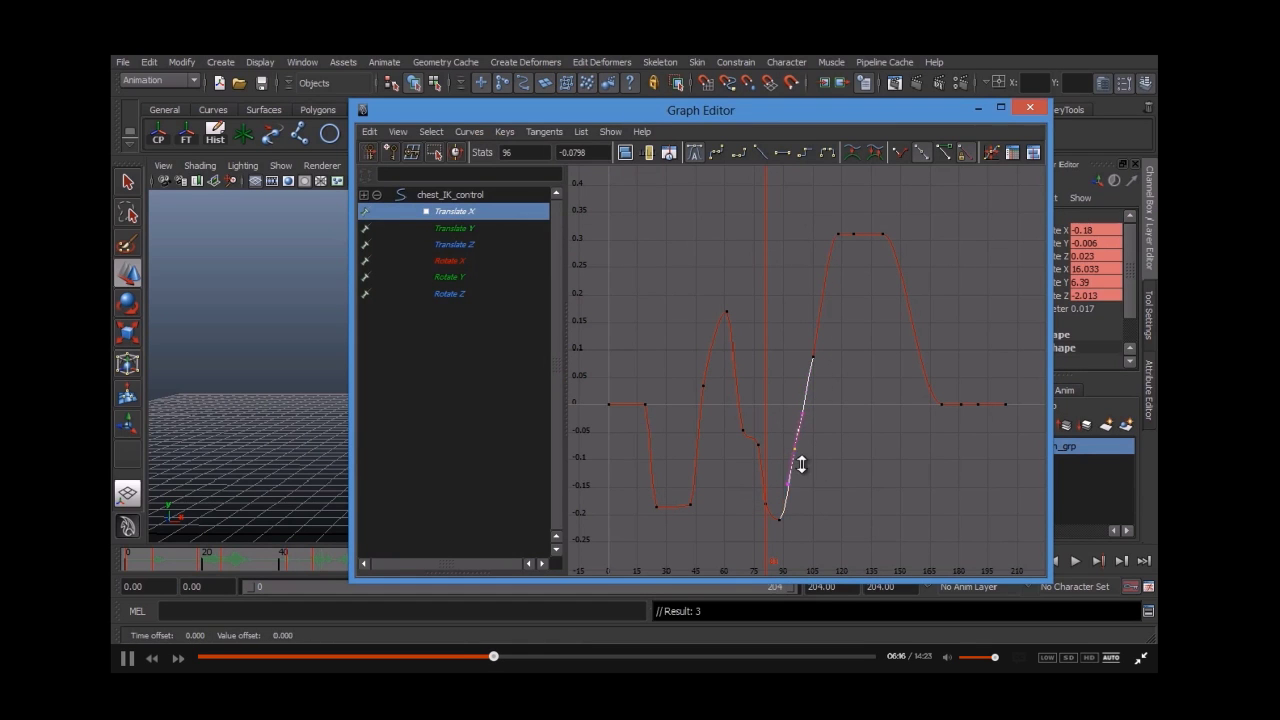
Step: Lower the chest control's Translate Y keys at frames 81 and 88 to about -0.17 and -0.144
{"action": "left_click", "coordinate": [462, 229]}
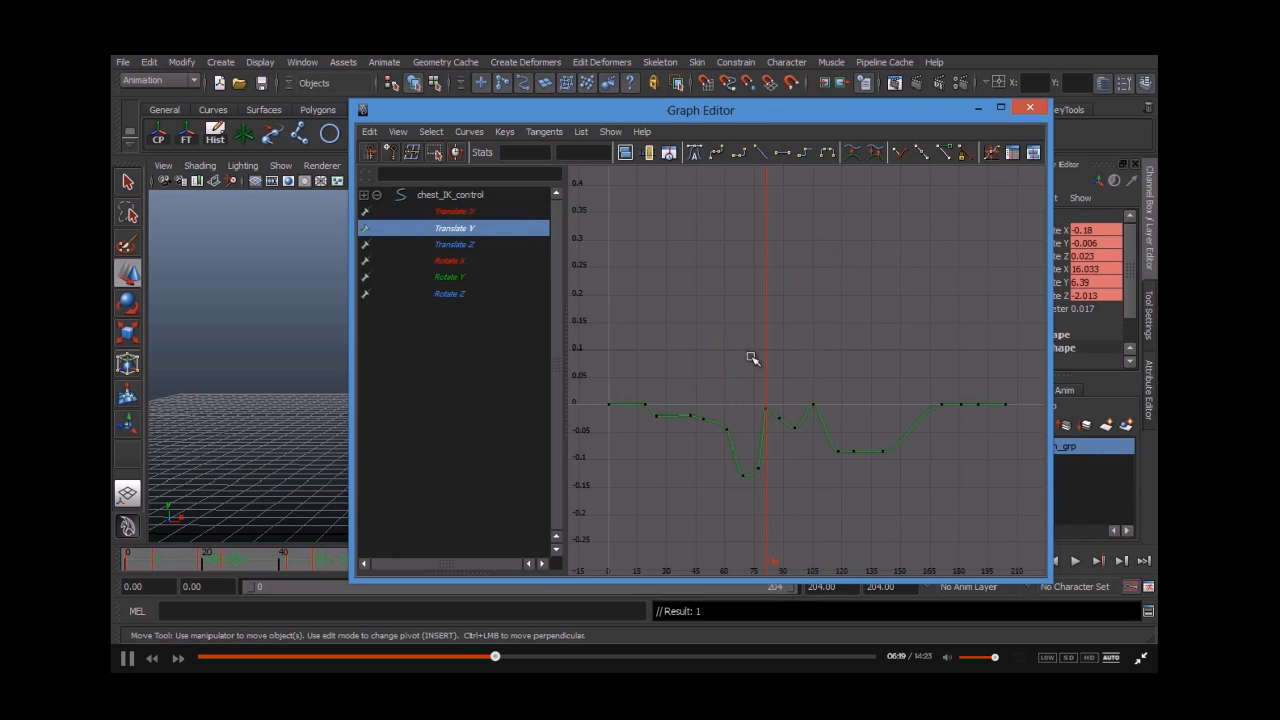
{"action": "left_click", "coordinate": [766, 405]}
{"action": "middle_click_drag", "start_coordinate": [766, 405], "coordinate": [766, 497], "text": "shift"}
{"action": "left_click", "coordinate": [779, 418]}
{"action": "middle_click_drag", "start_coordinate": [776, 419], "coordinate": [798, 477], "text": "shift"}
{"action": "left_click", "coordinate": [793, 447]}
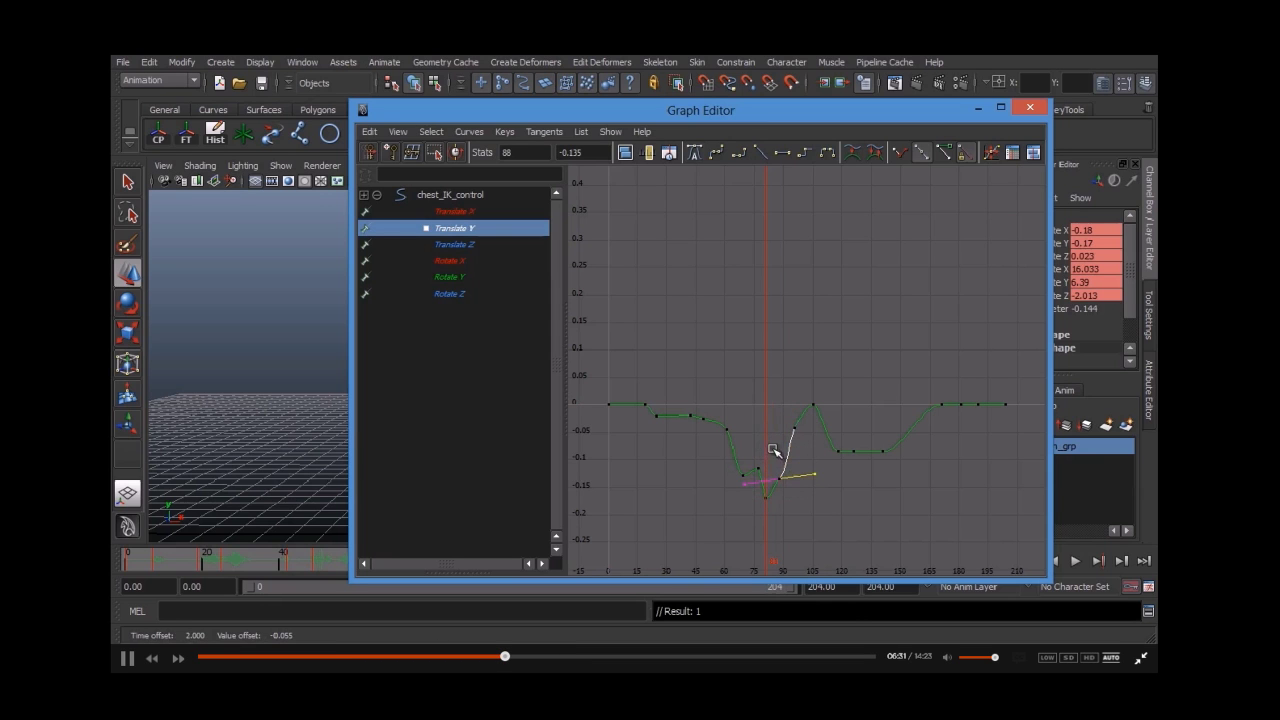
{"action": "left_click", "coordinate": [794, 422]}
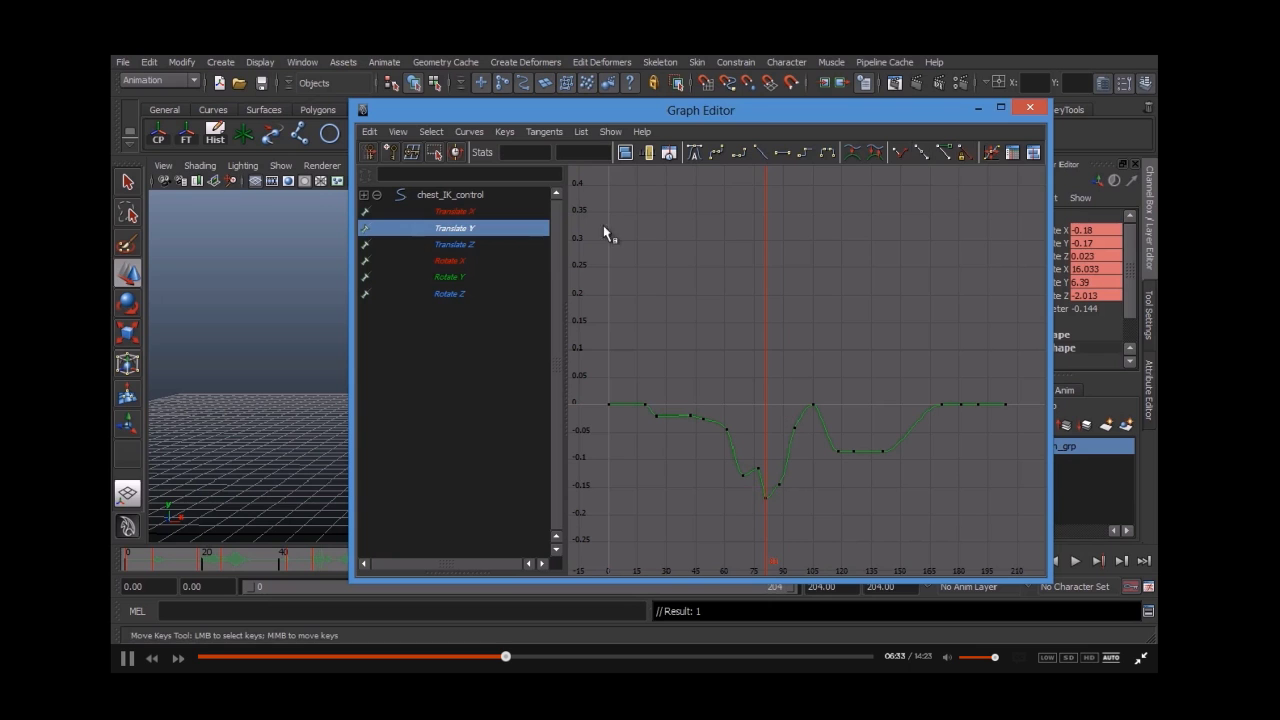
Step: Examine the chest control's Translate Z curve and play back the animation around frames 81 to 88
{"action": "left_click", "coordinate": [478, 245], "text": "shift"}
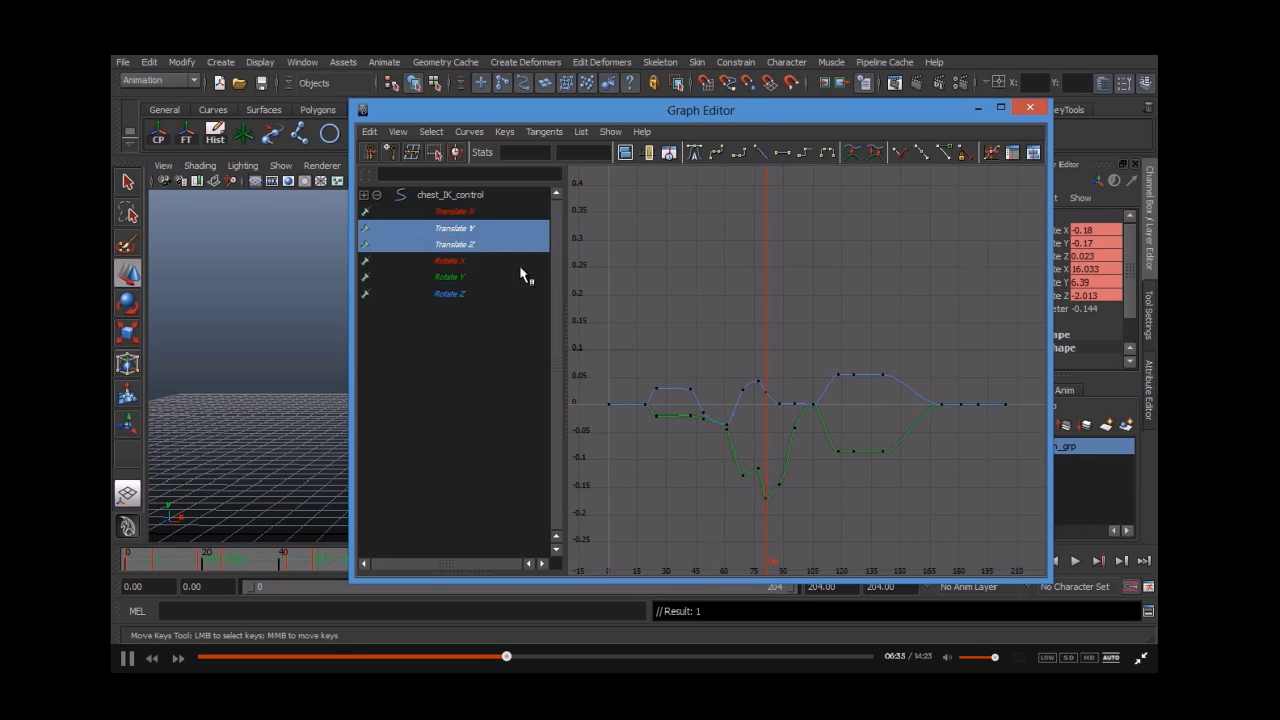
{"action": "left_click", "coordinate": [515, 244]}
{"action": "key", "text": "f"}
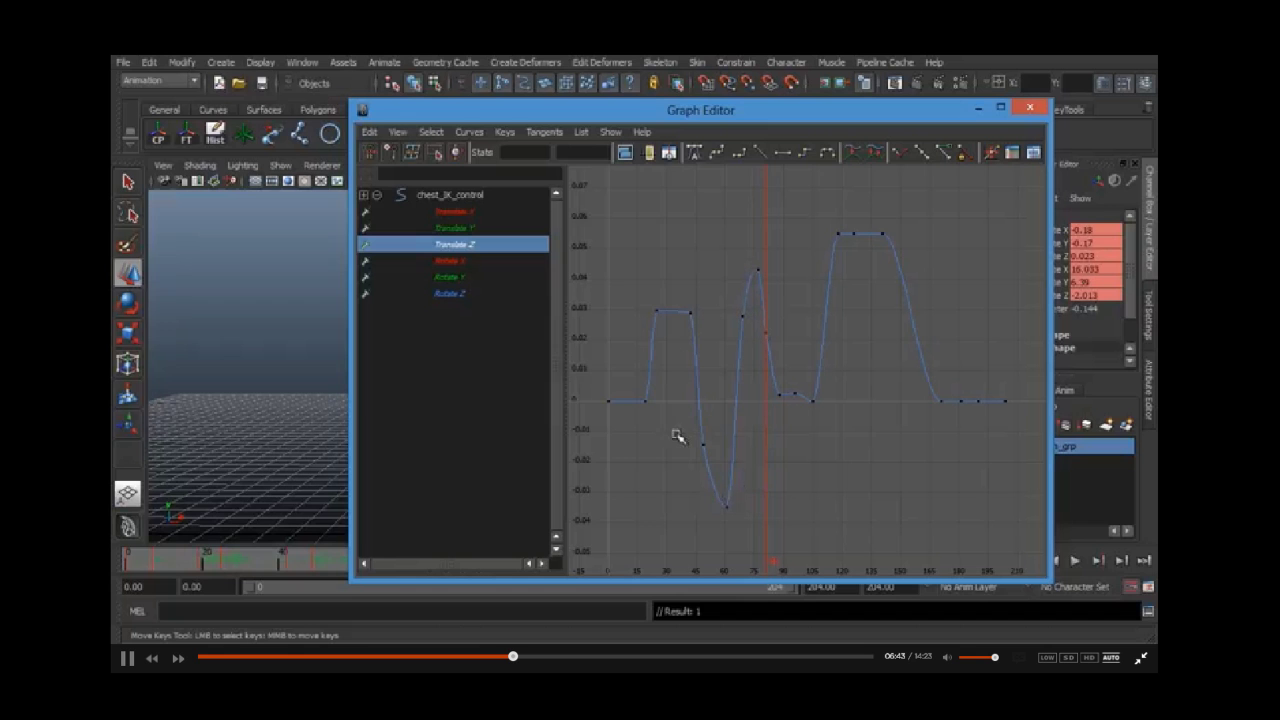
{"action": "left_click", "coordinate": [982, 110]}
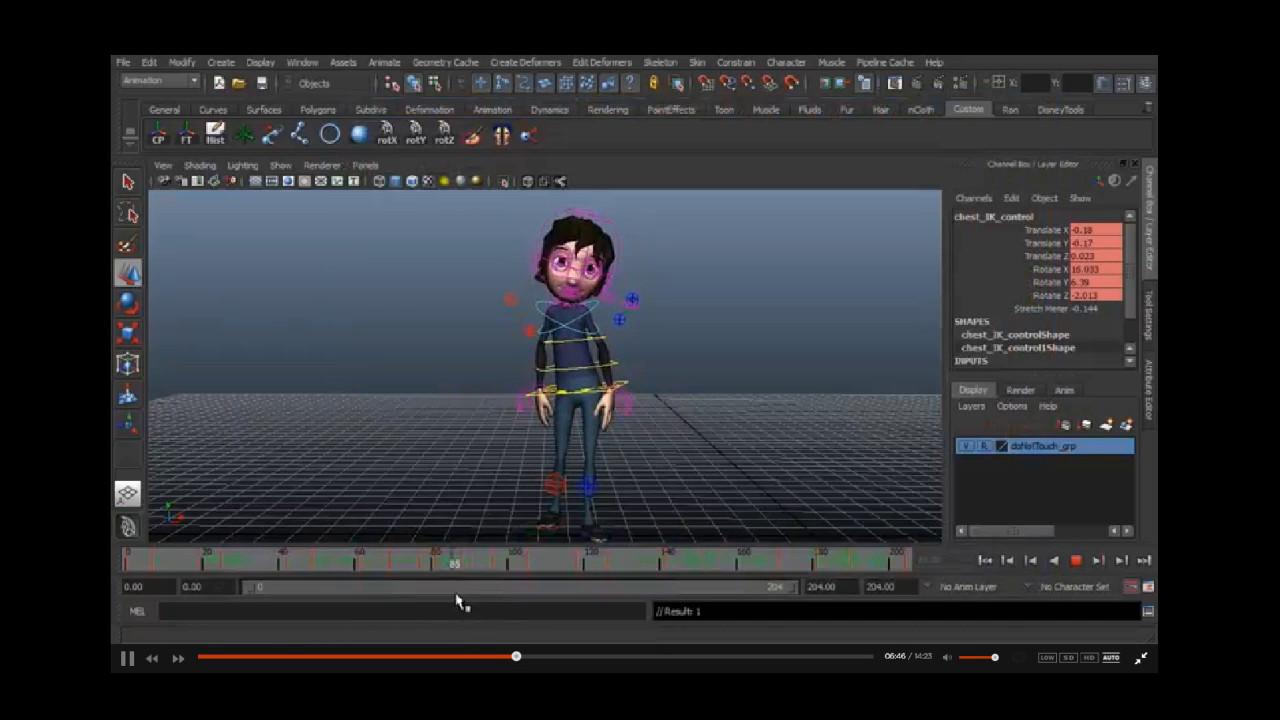
{"action": "key", "text": "Escape"}
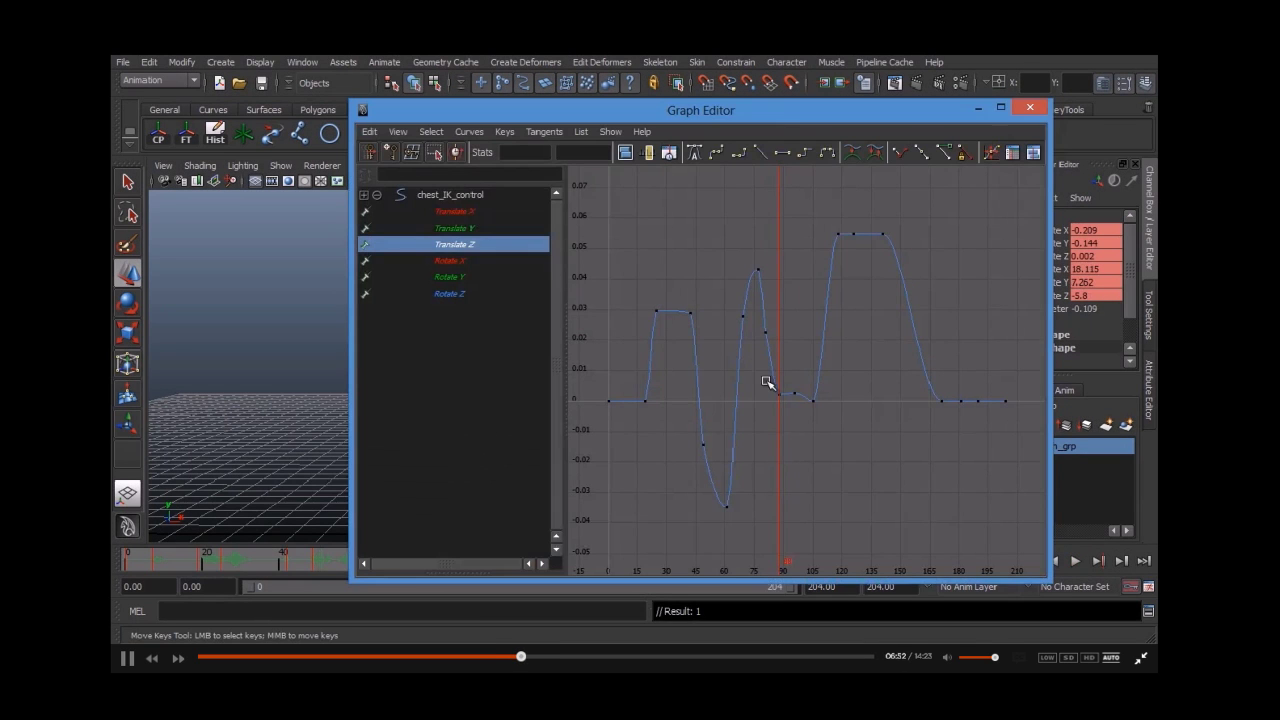
{"action": "left_click_drag", "start_coordinate": [767, 381], "coordinate": [783, 404]}
{"action": "middle_click_drag", "start_coordinate": [783, 404], "coordinate": [792, 370]}
{"action": "key", "text": "ctrl+z"}
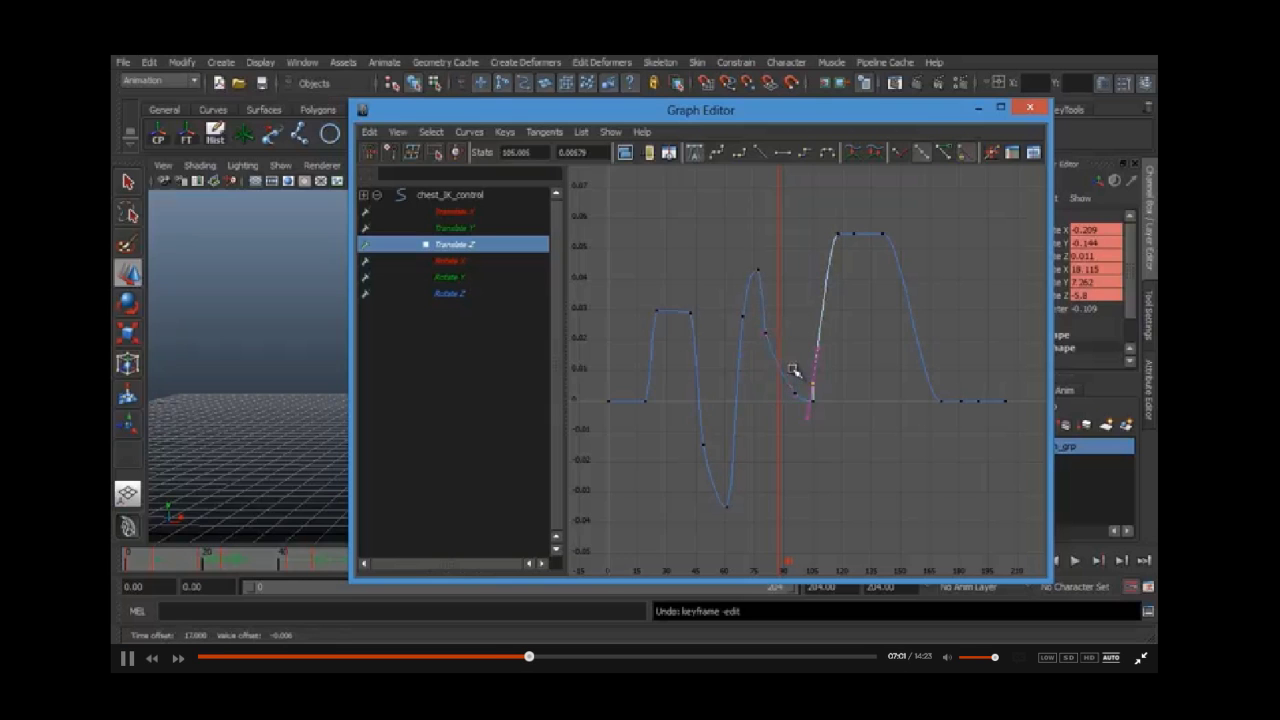
{"action": "key", "text": "ctrl+z"}
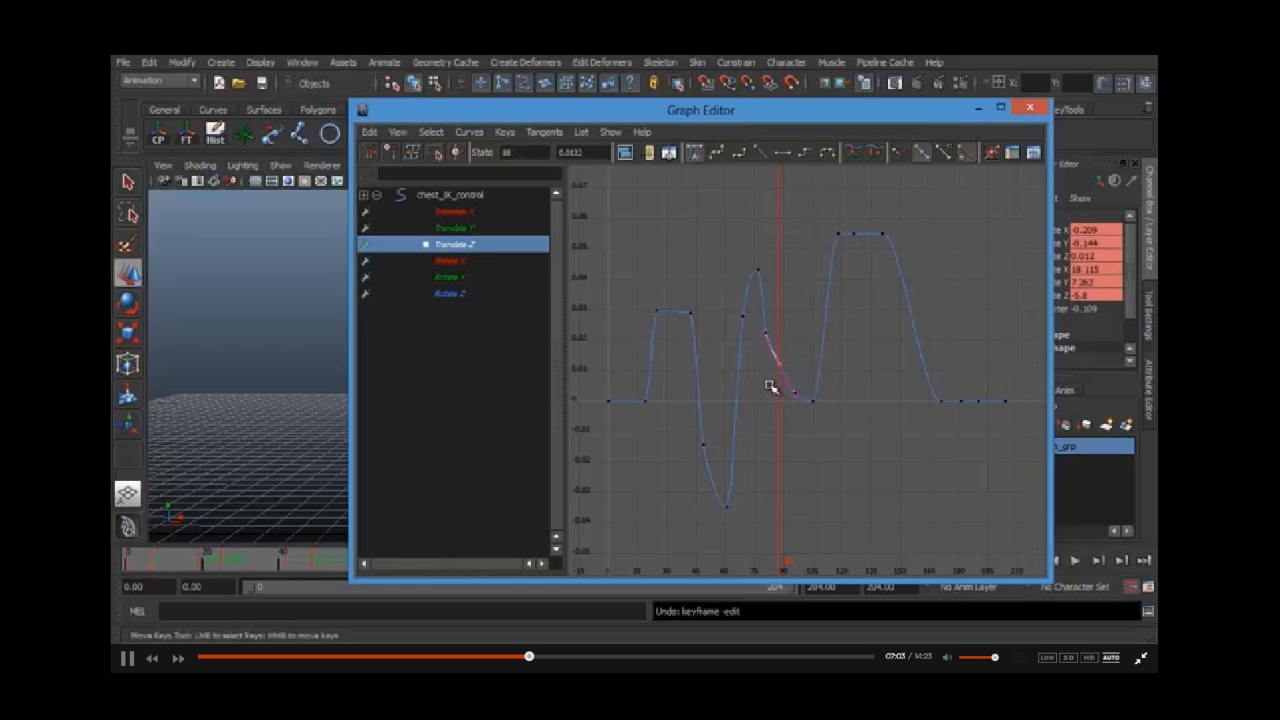
{"action": "middle_click_drag", "start_coordinate": [773, 396], "coordinate": [762, 423]}
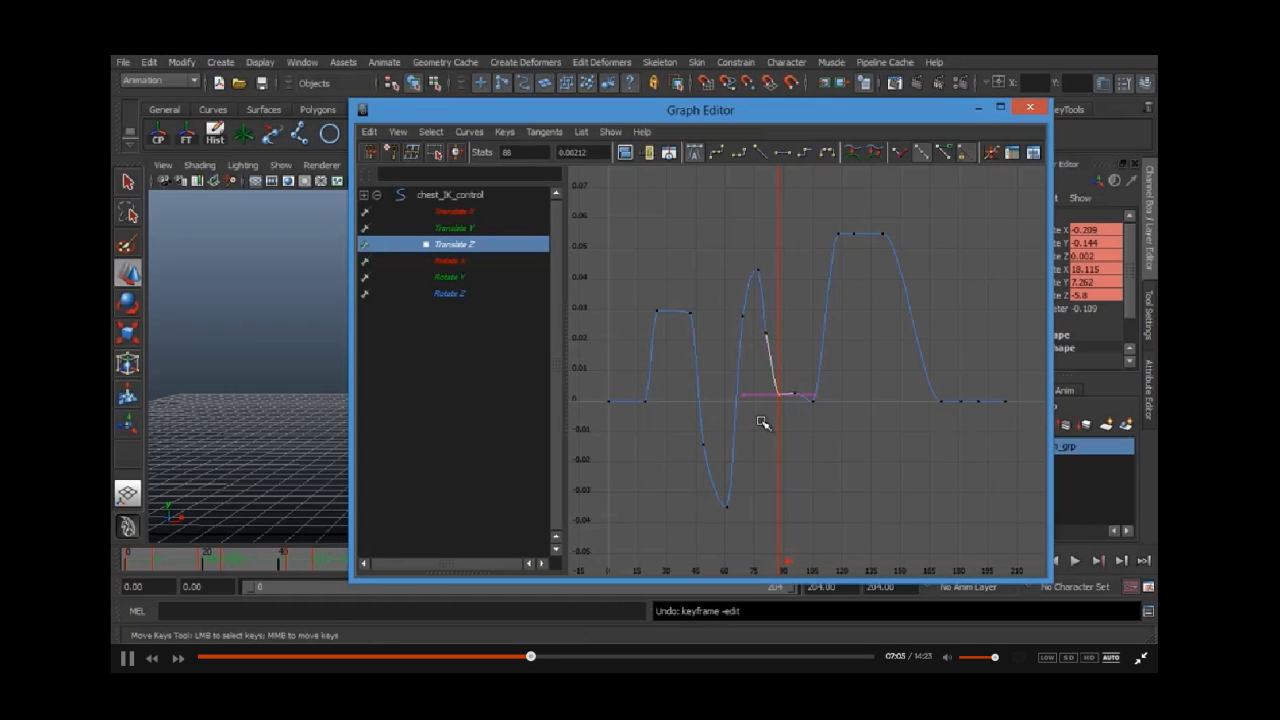
{"action": "left_click", "coordinate": [763, 436]}
Step: Raise the chest control's Translate Z key at frame 88 to about 0.012
{"action": "left_click_drag", "start_coordinate": [763, 381], "coordinate": [782, 415]}
{"action": "mouse_move", "coordinate": [780, 396]}
{"action": "middle_mouse_down"}
{"action": "mouse_move", "coordinate": [766, 372]}
{"action": "mouse_move", "coordinate": [771, 396]}
{"action": "mouse_move", "coordinate": [784, 383]}
{"action": "middle_mouse_up"}
{"action": "scroll", "coordinate": [777, 366], "scroll_direction": "up", "scroll_amount": 2}
{"action": "key", "text": "a"}
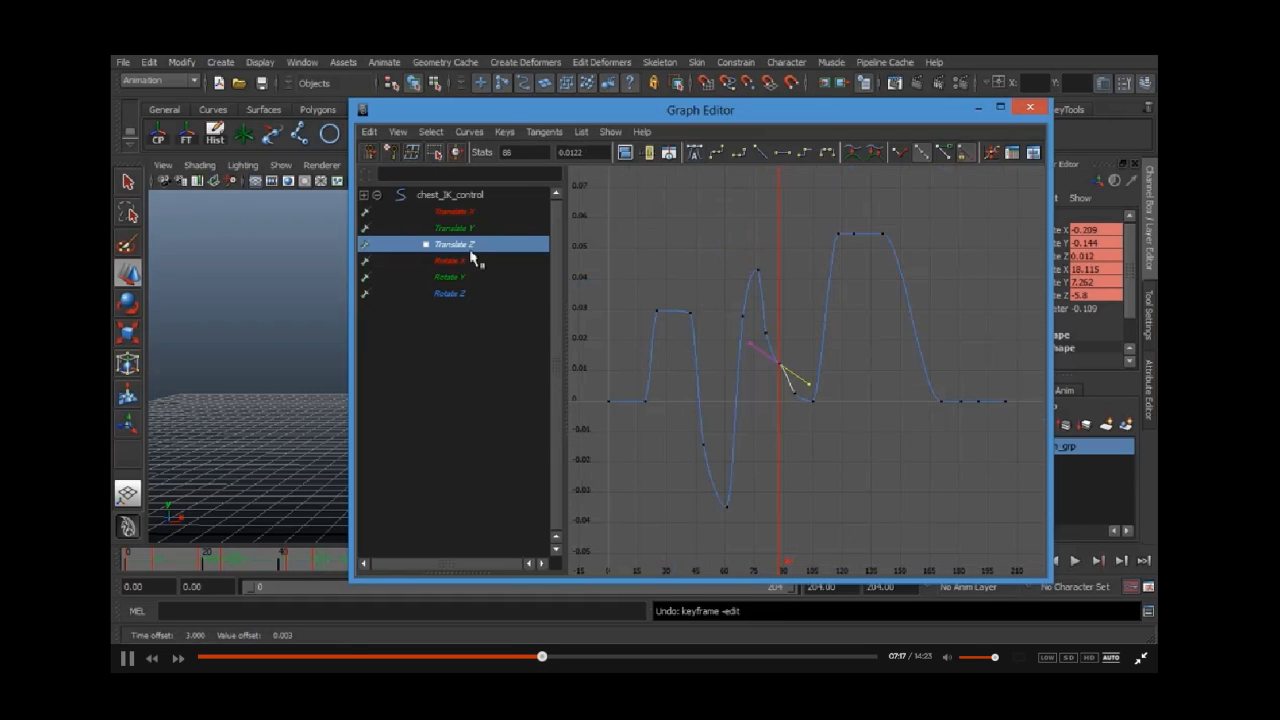
Step: Lower the chest control's Translate Y key at frame 88 to about -0.16
{"action": "left_click", "coordinate": [458, 229]}
{"action": "key", "text": "a"}
{"action": "left_click_drag", "start_coordinate": [763, 457], "coordinate": [797, 478]}
{"action": "middle_click_drag", "start_coordinate": [785, 491], "coordinate": [787, 516], "text": "shift"}
{"action": "middle_click_drag", "start_coordinate": [786, 507], "coordinate": [788, 491]}
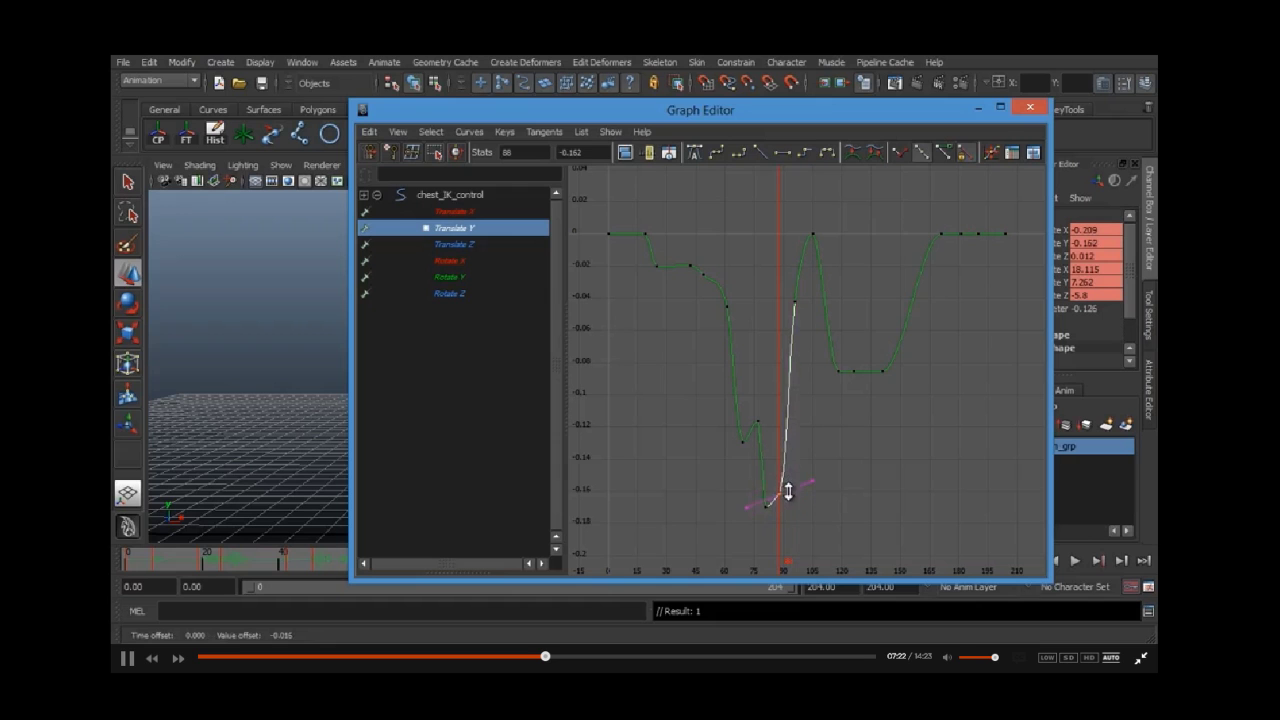
Step: Lower the chest control's Rotate Y key at frame 88 to about 6.08
{"action": "left_click", "coordinate": [474, 213]}
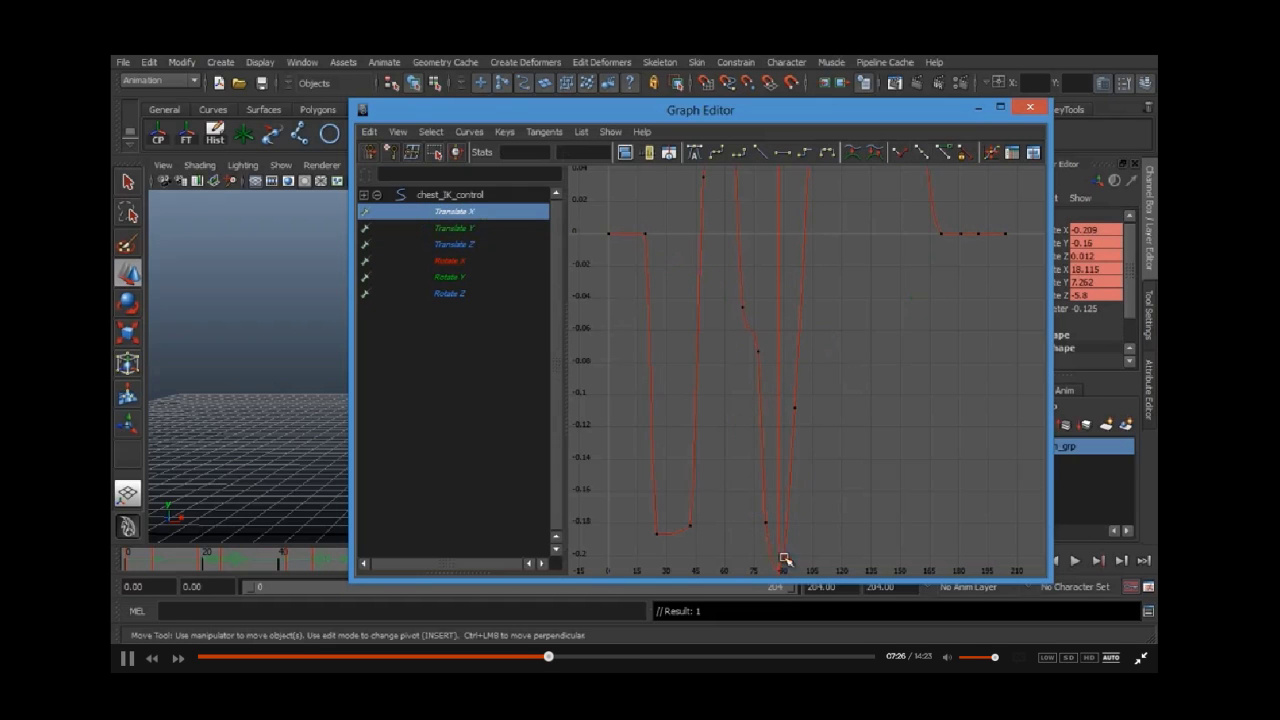
{"action": "left_click", "coordinate": [455, 261]}
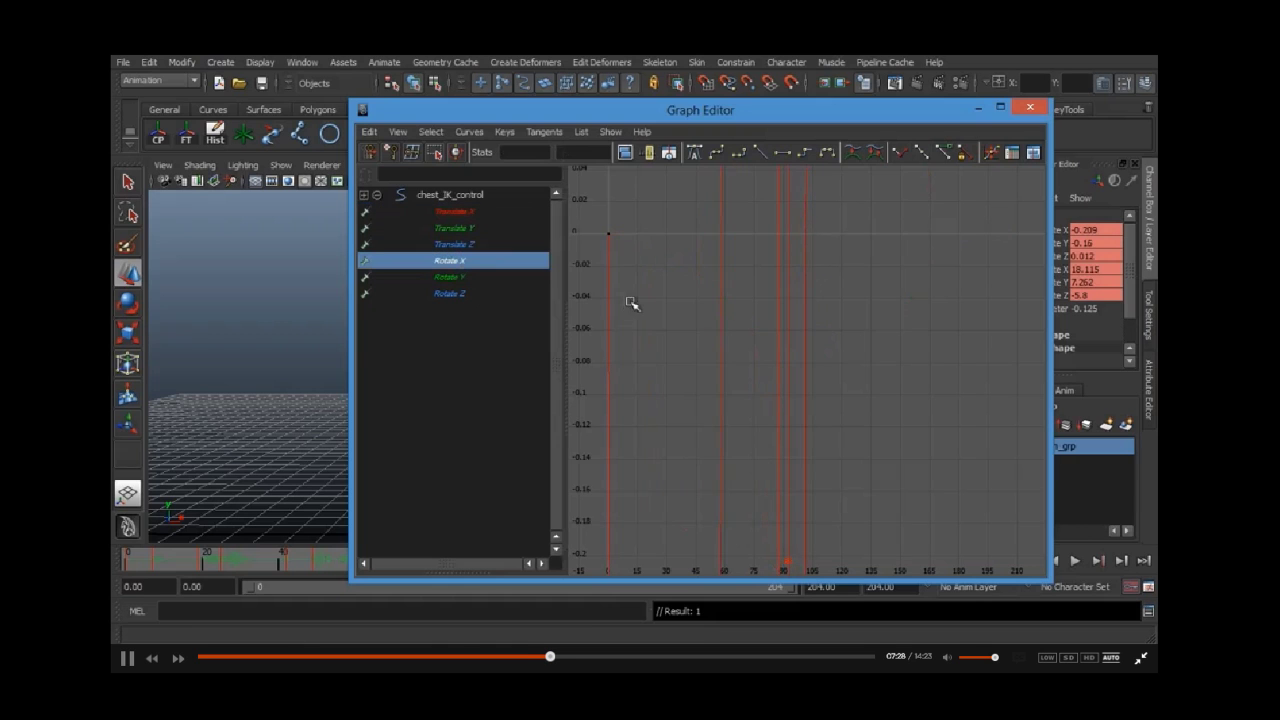
{"action": "key", "text": "f"}
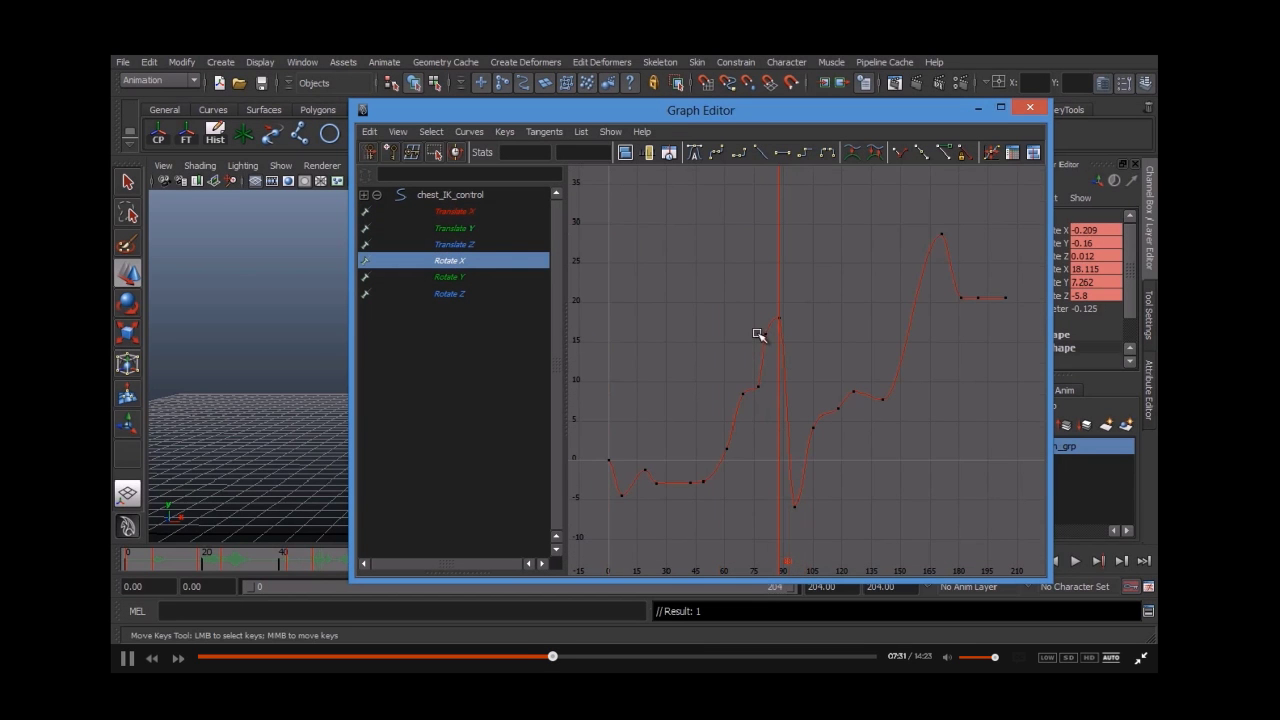
{"action": "left_click", "coordinate": [458, 277]}
{"action": "key", "text": "f"}
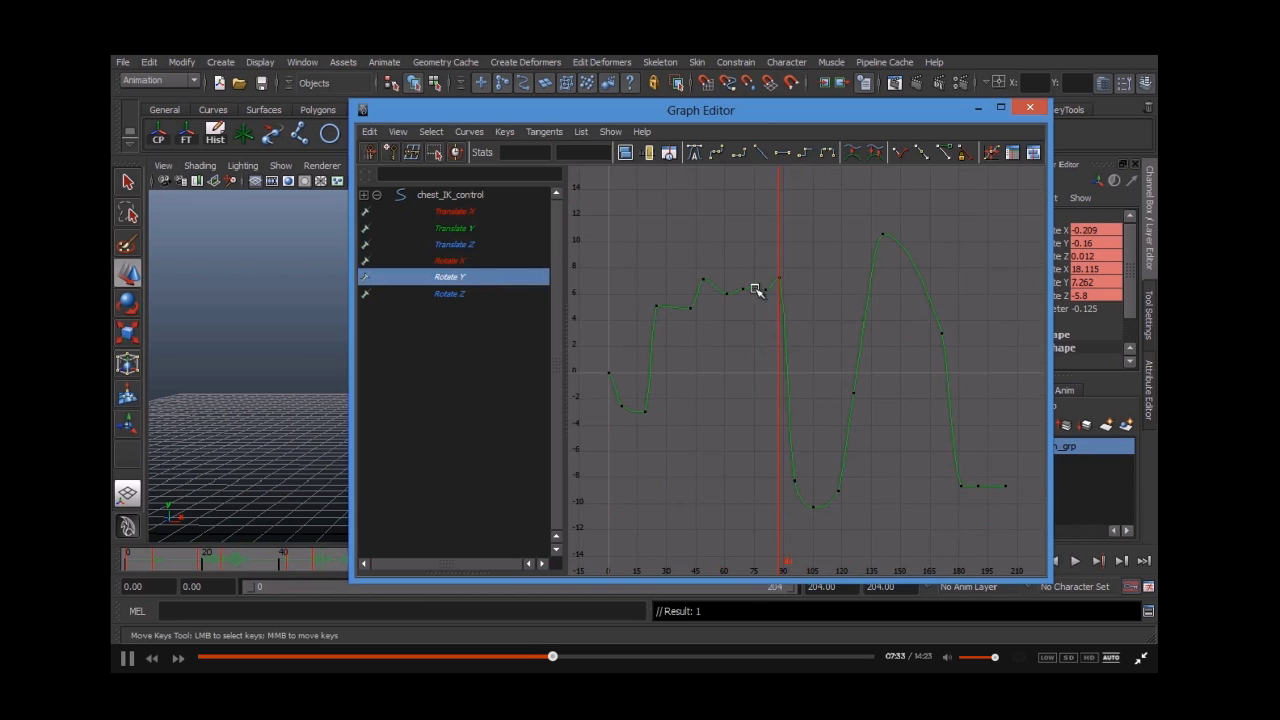
{"action": "left_click", "coordinate": [782, 275]}
{"action": "middle_click_drag", "start_coordinate": [784, 278], "coordinate": [819, 297]}
{"action": "left_click", "coordinate": [812, 316]}
Step: Lower the chest control's Rotate Z keys on either side of frame 88
{"action": "left_click", "coordinate": [455, 294]}
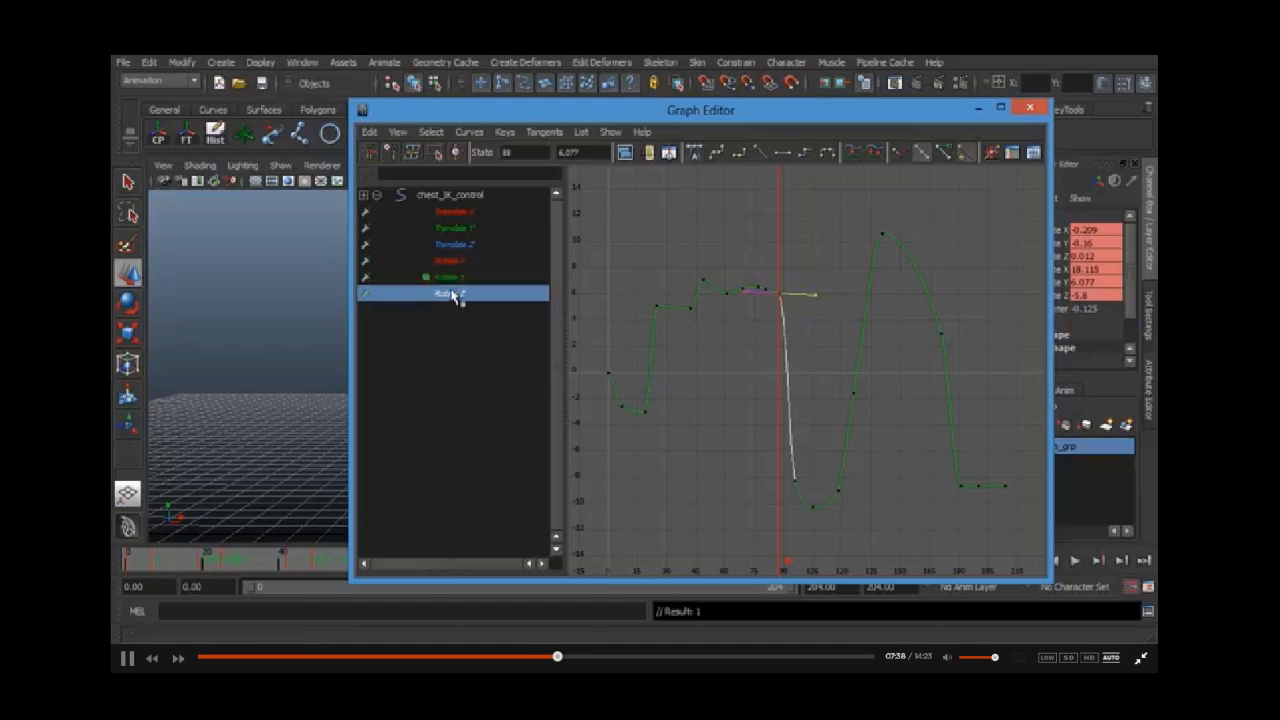
{"action": "left_click_drag", "start_coordinate": [790, 422], "coordinate": [803, 449]}
{"action": "middle_click_drag", "start_coordinate": [803, 449], "coordinate": [803, 463]}
{"action": "left_click_drag", "start_coordinate": [743, 428], "coordinate": [766, 443]}
{"action": "middle_click_drag", "start_coordinate": [766, 443], "coordinate": [765, 490]}
{"action": "key", "text": "a"}
{"action": "left_click", "coordinate": [720, 463]}
Step: Leave the Graph Editor and play back the animation to review the chest motion
{"action": "left_click", "coordinate": [981, 114]}
{"action": "key", "text": "alt+v"}
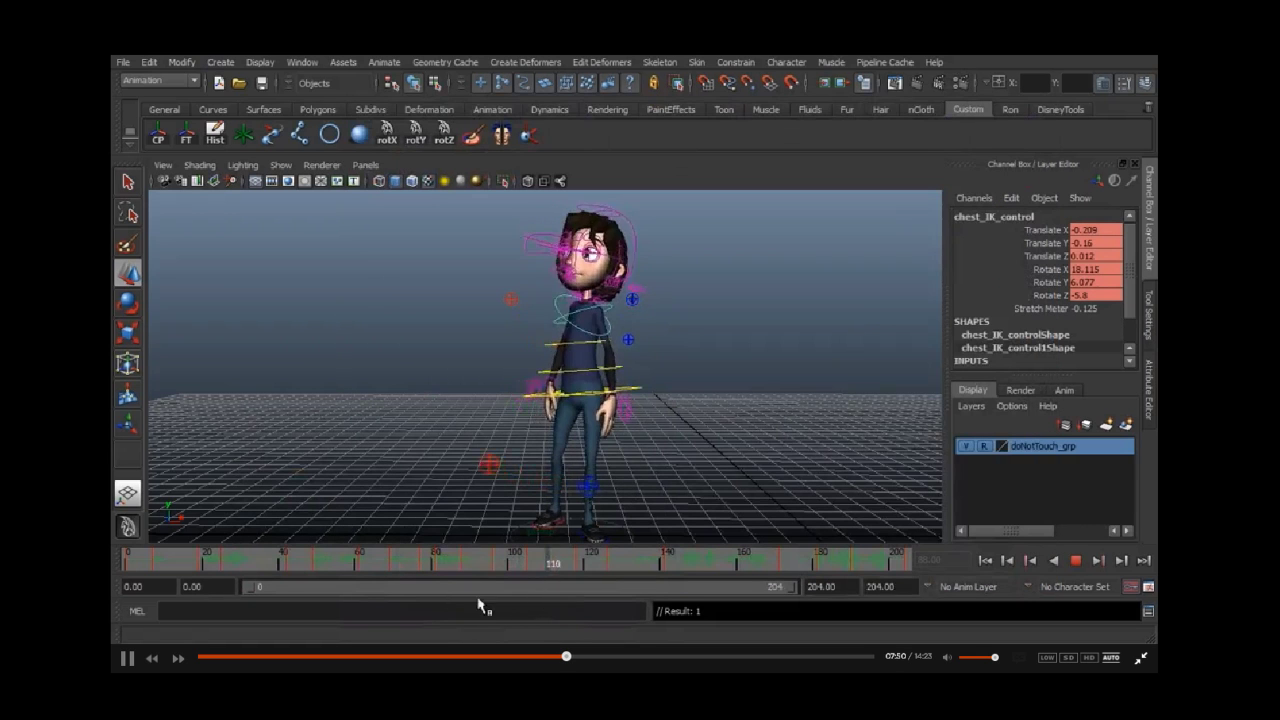
{"action": "left_click", "coordinate": [365, 560]}
{"action": "left_click", "coordinate": [1075, 561]}
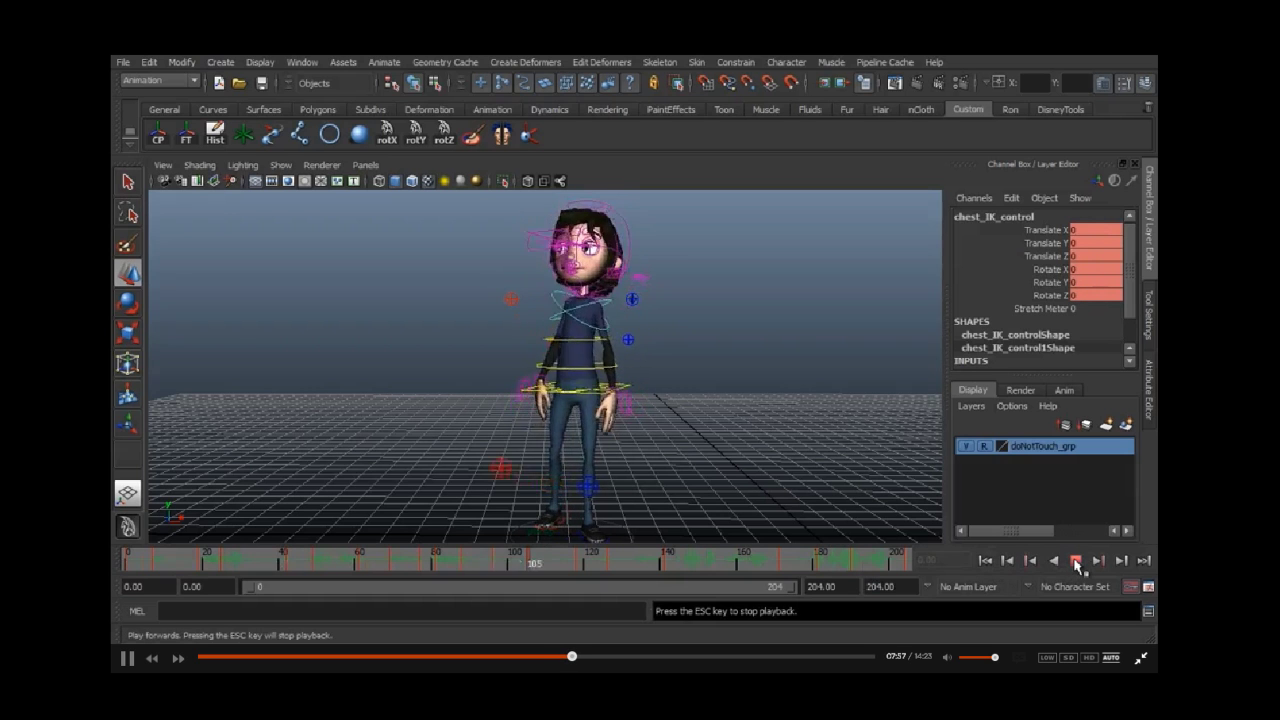
{"action": "left_click", "coordinate": [1075, 561]}
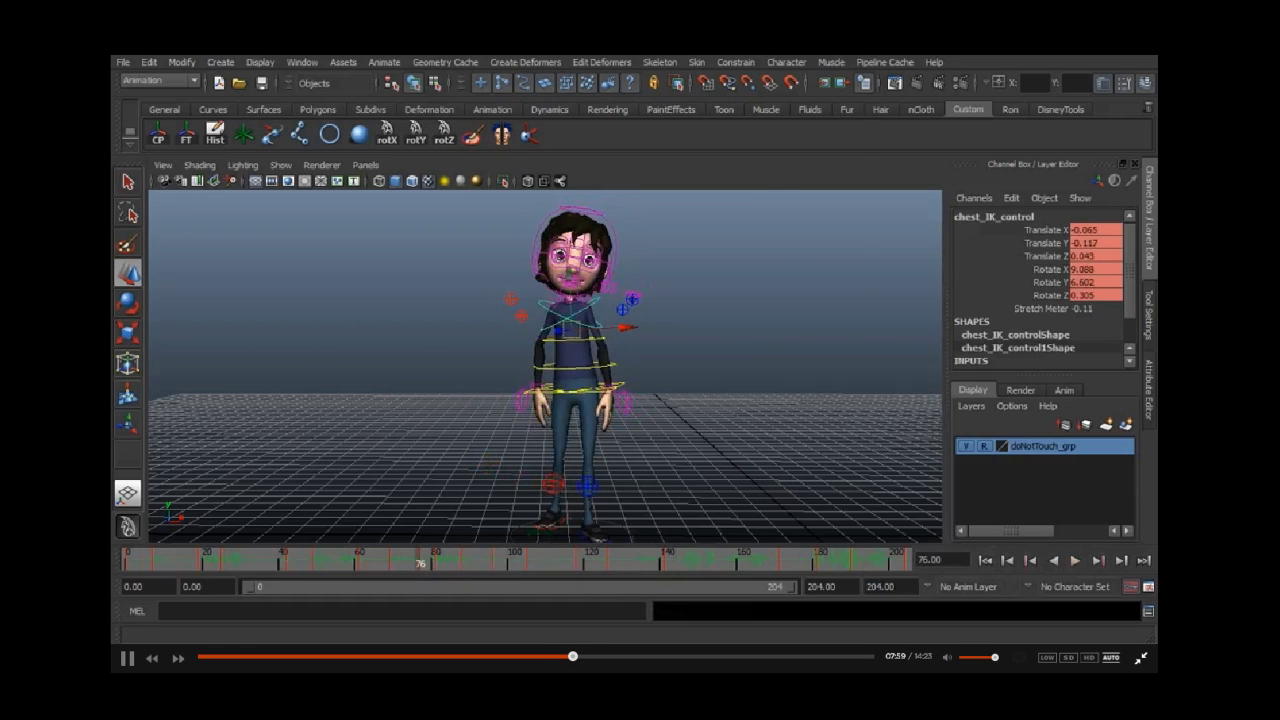
Step: Switch to the reference video, scrub from frame 81 to 97 and step through the surrounding frames to study the body motion
{"action": "key", "text": "alt+Tab"}
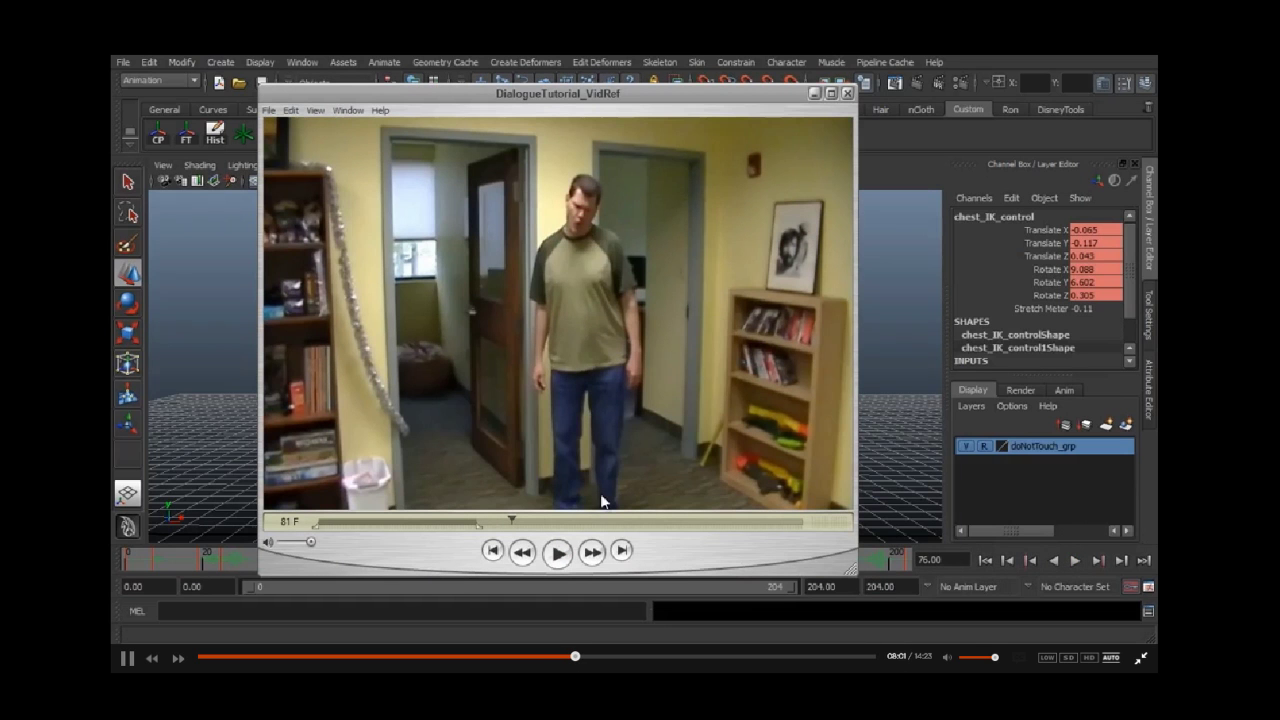
{"action": "left_click_drag", "start_coordinate": [477, 525], "coordinate": [550, 535]}
{"action": "left_click", "coordinate": [522, 551]}
{"action": "left_click", "coordinate": [522, 551]}
{"action": "left_click", "coordinate": [522, 551]}
{"action": "left_click", "coordinate": [522, 551]}
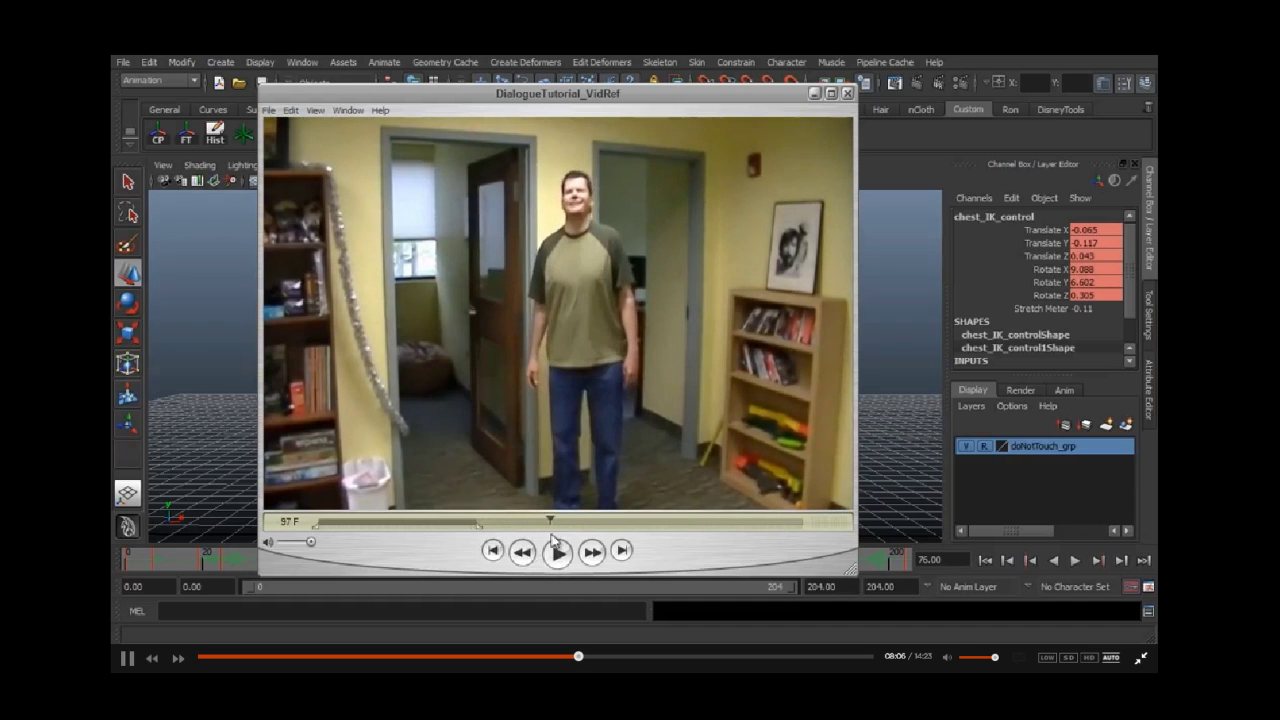
{"action": "left_click", "coordinate": [522, 551]}
{"action": "left_click", "coordinate": [522, 551]}
{"action": "left_click", "coordinate": [522, 551]}
{"action": "left_click", "coordinate": [558, 552]}
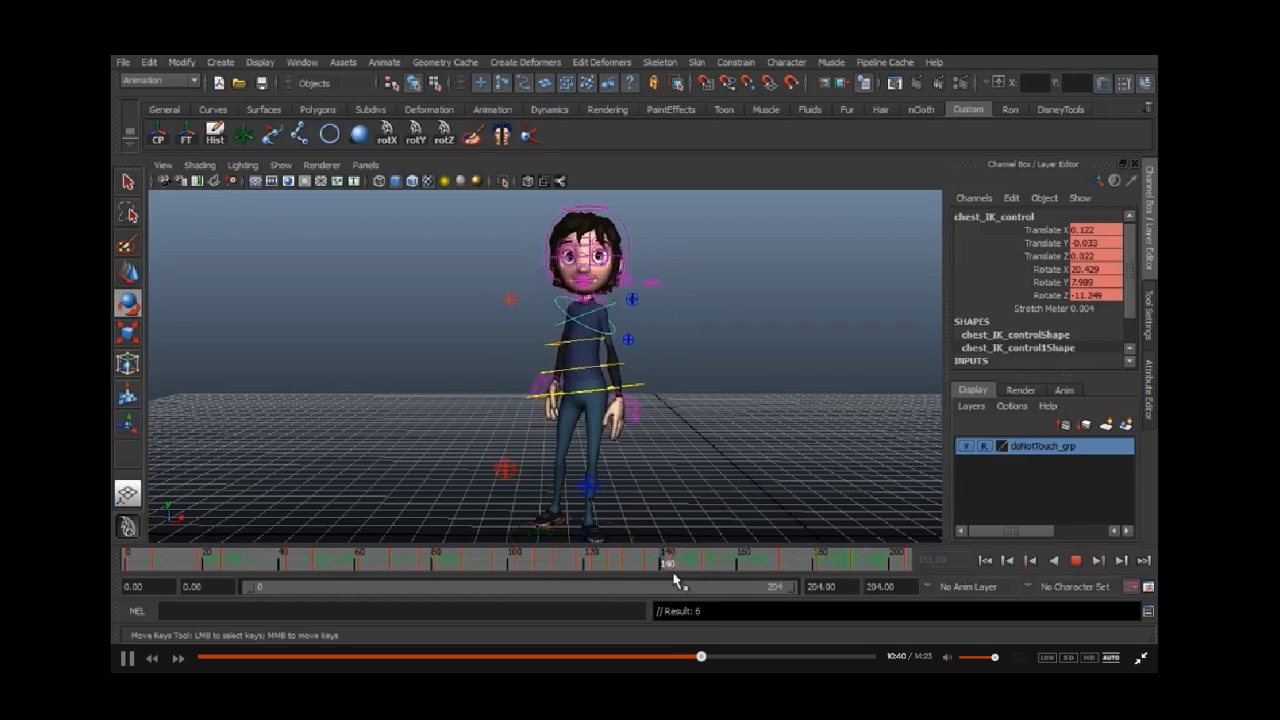
Step: Rotate the chest control at frame 177 to about X 10.6, Y -11.5, Z 1.7, following the reference video's pose at frame 179
{"action": "key", "text": "Escape"}
{"action": "key", "text": "alt+Tab"}
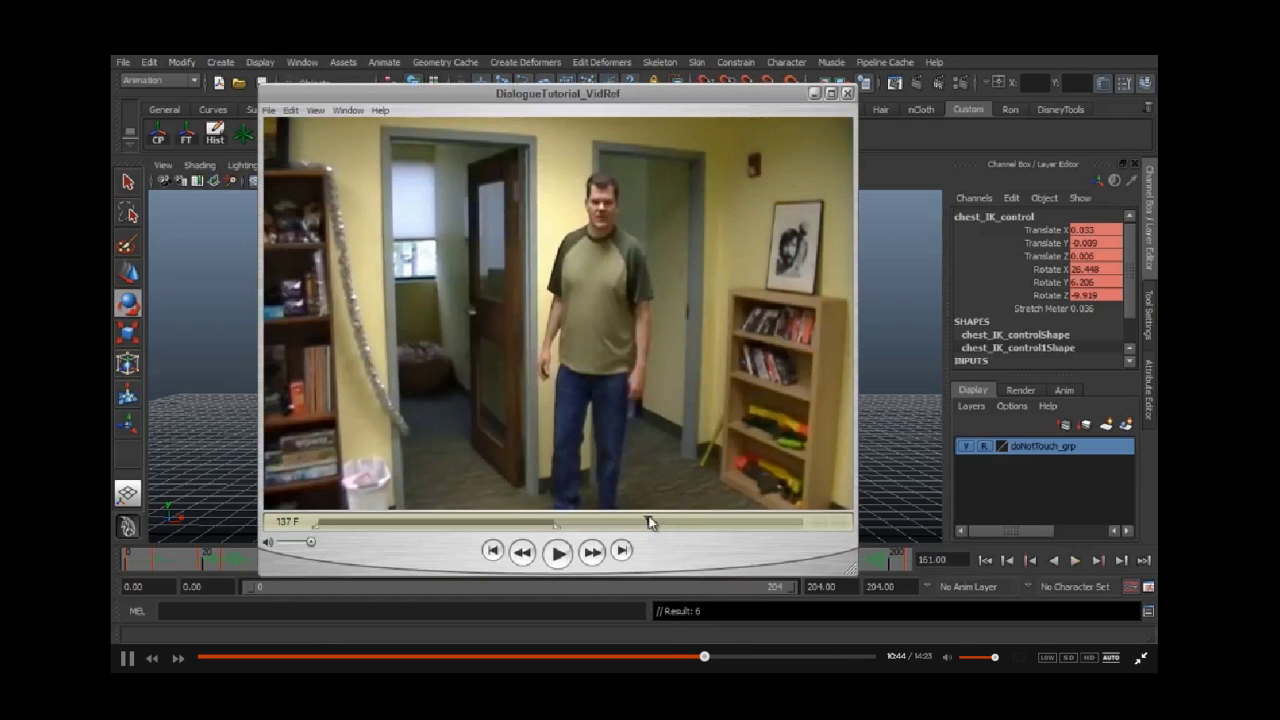
{"action": "left_click_drag", "start_coordinate": [680, 541], "coordinate": [748, 527]}
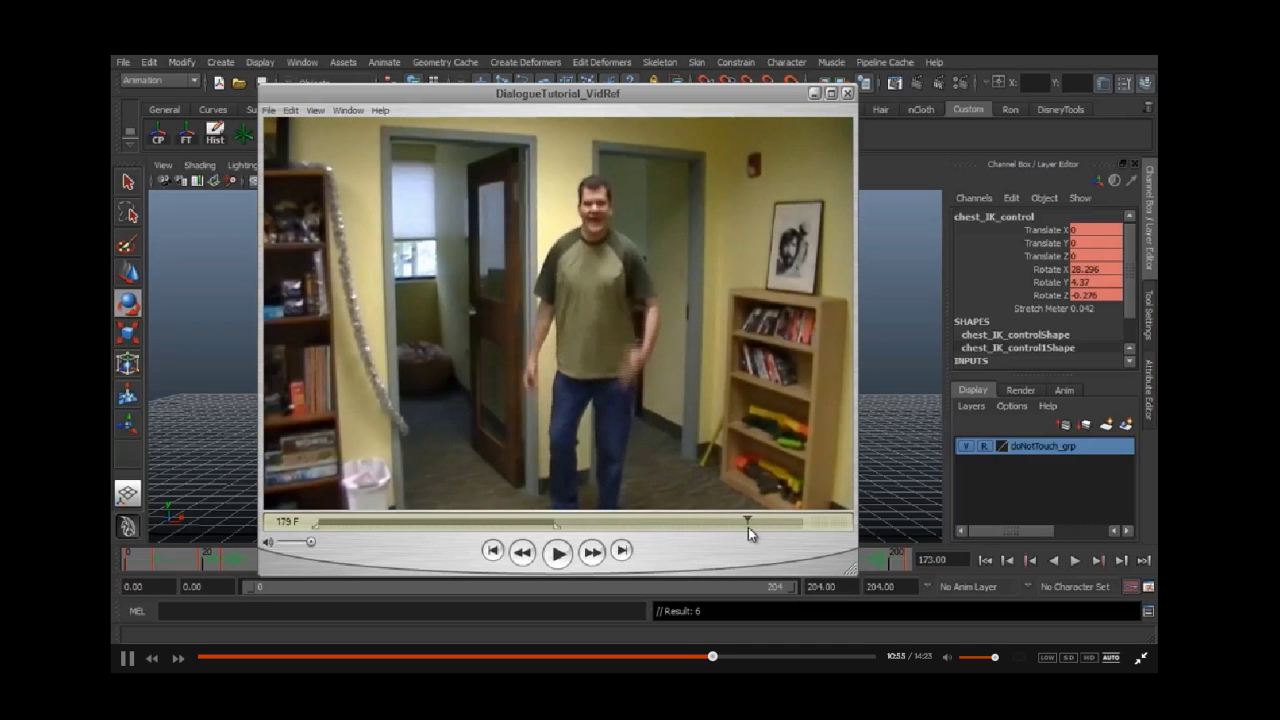
{"action": "left_click", "coordinate": [955, 58]}
{"action": "key", "text": "alt+v"}
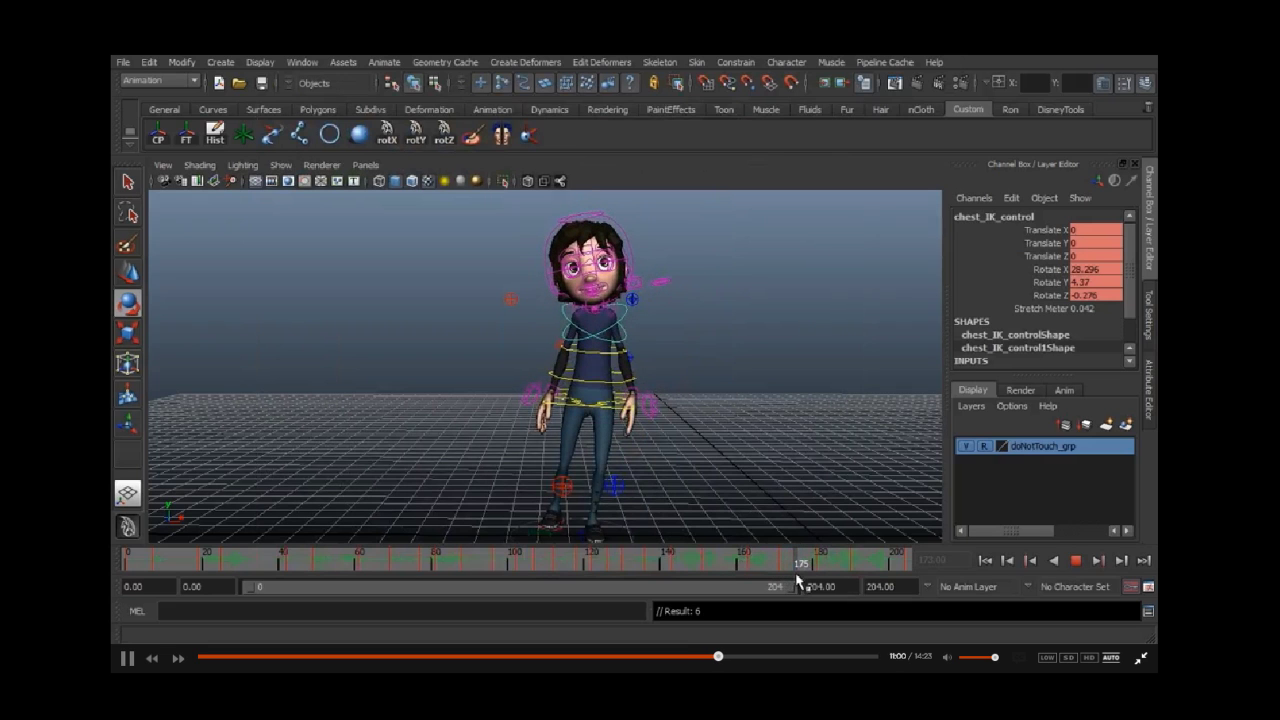
{"action": "key", "text": "alt+v"}
{"action": "key", "text": "e"}
{"action": "left_click_drag", "start_coordinate": [575, 349], "coordinate": [542, 296]}
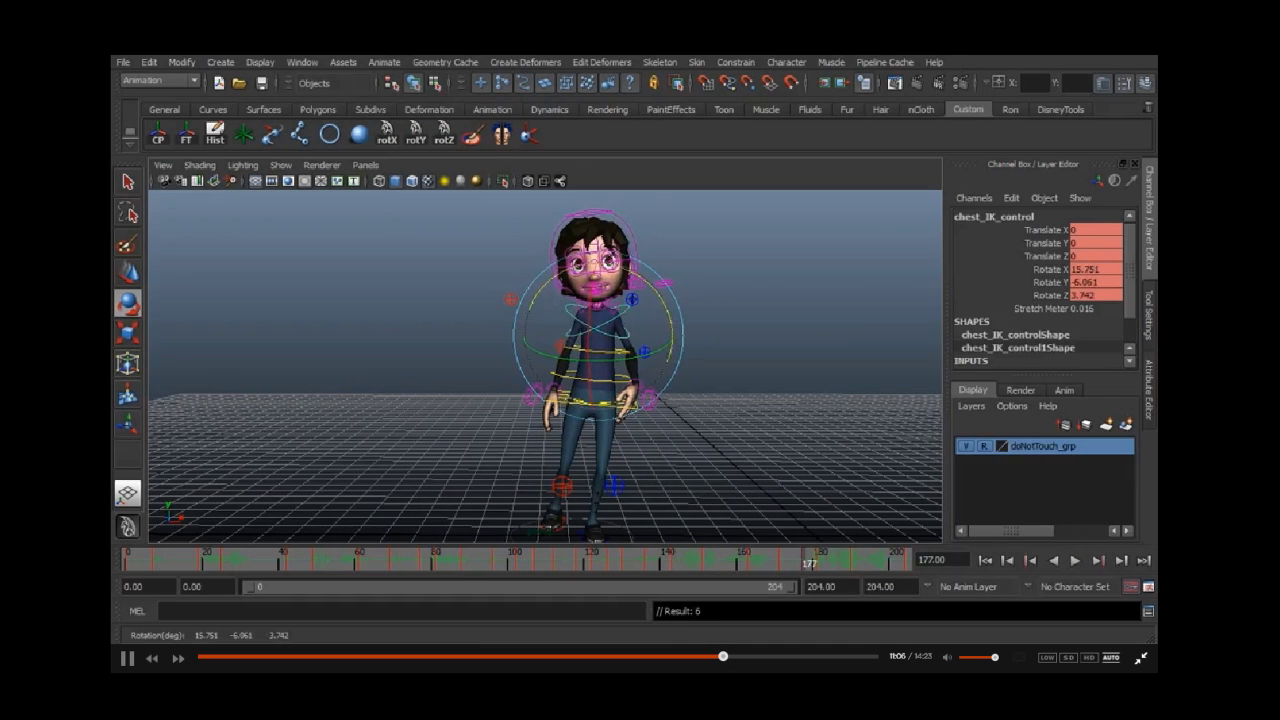
{"action": "key", "text": "alt+Tab"}
{"action": "left_click_drag", "start_coordinate": [761, 521], "coordinate": [747, 529]}
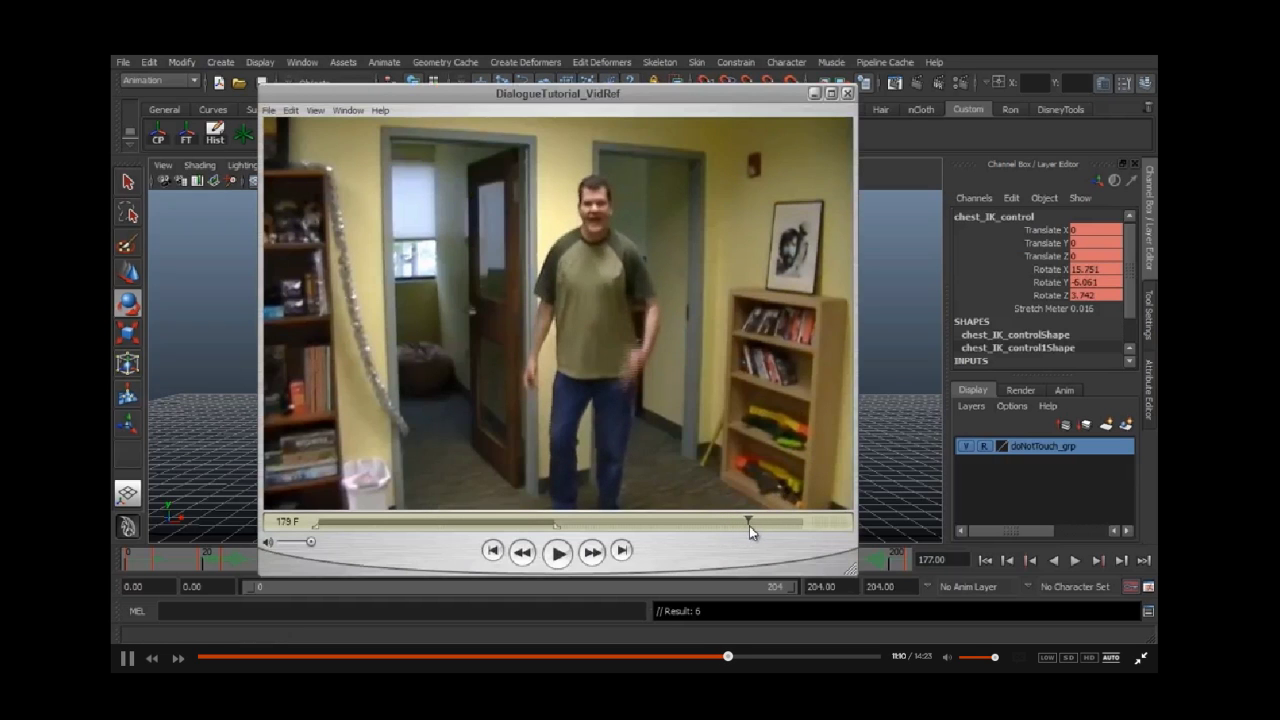
{"action": "key", "text": "alt+Tab"}
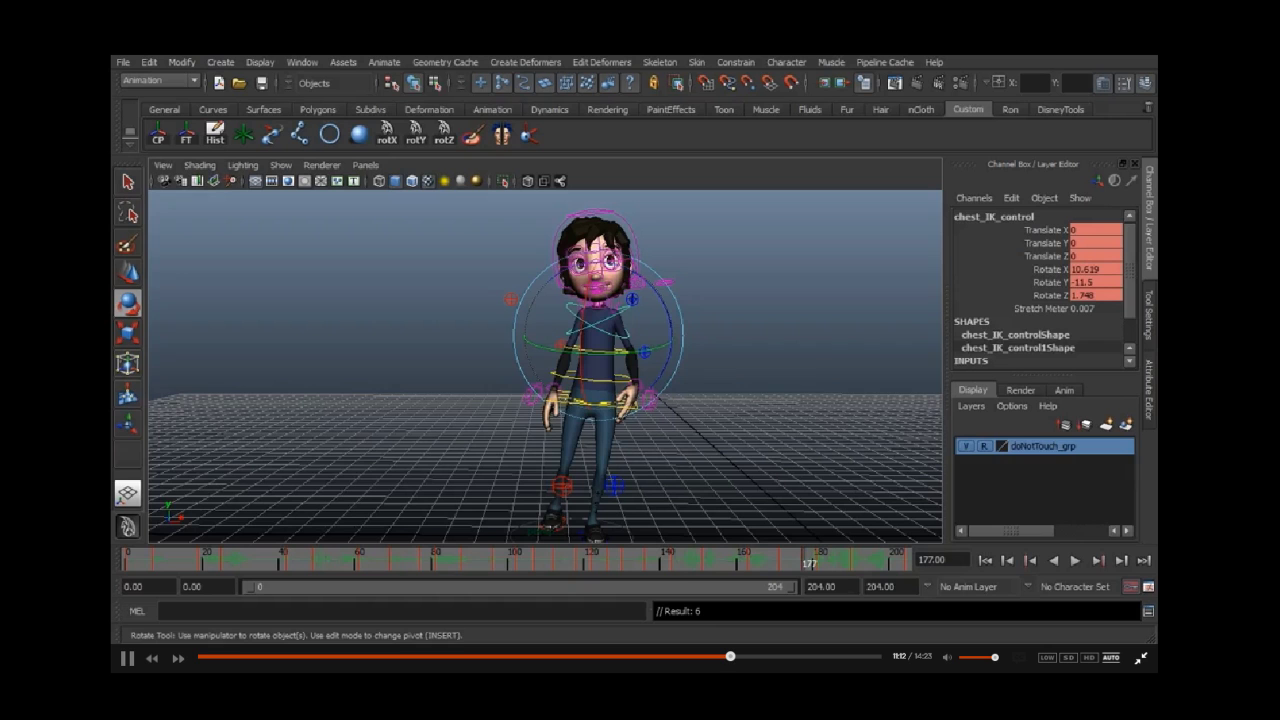
Step: Shift the chest control's frame 177 key forward in the Dope Sheet to match the reference pose at frame 179
{"action": "key", "text": "alt+Tab"}
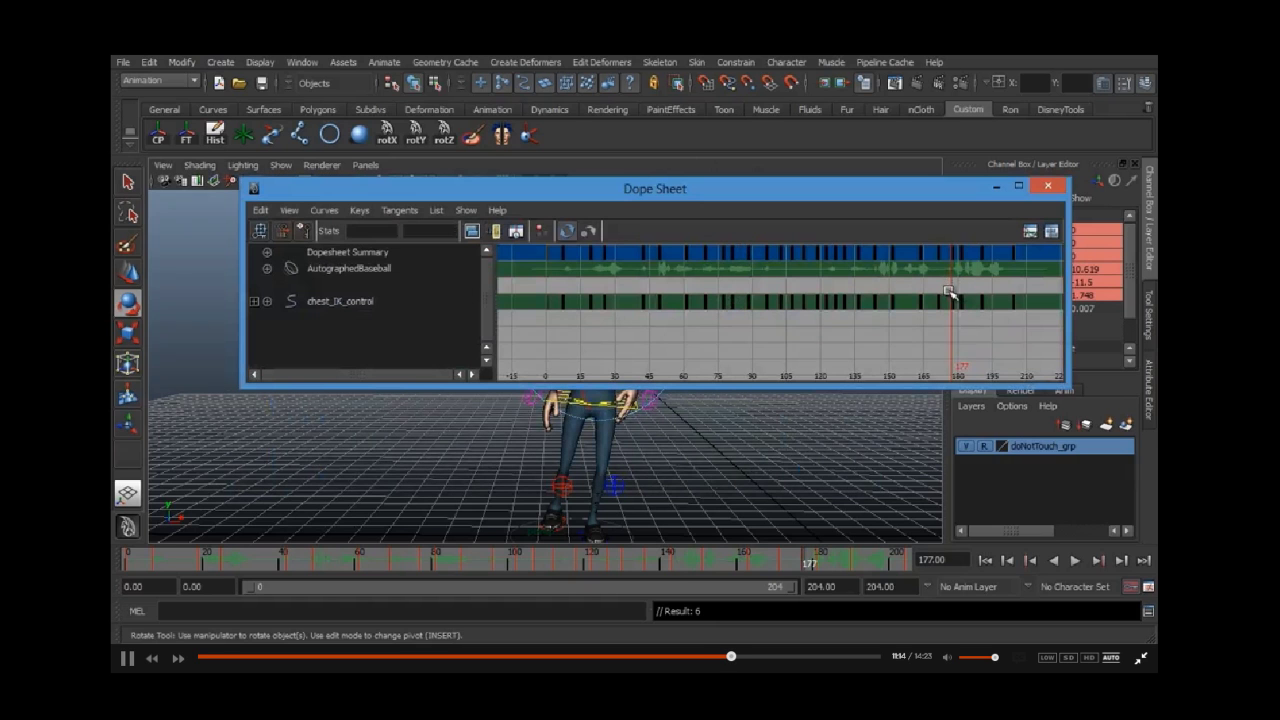
{"action": "left_click_drag", "start_coordinate": [947, 292], "coordinate": [963, 314]}
{"action": "left_click", "coordinate": [978, 314]}
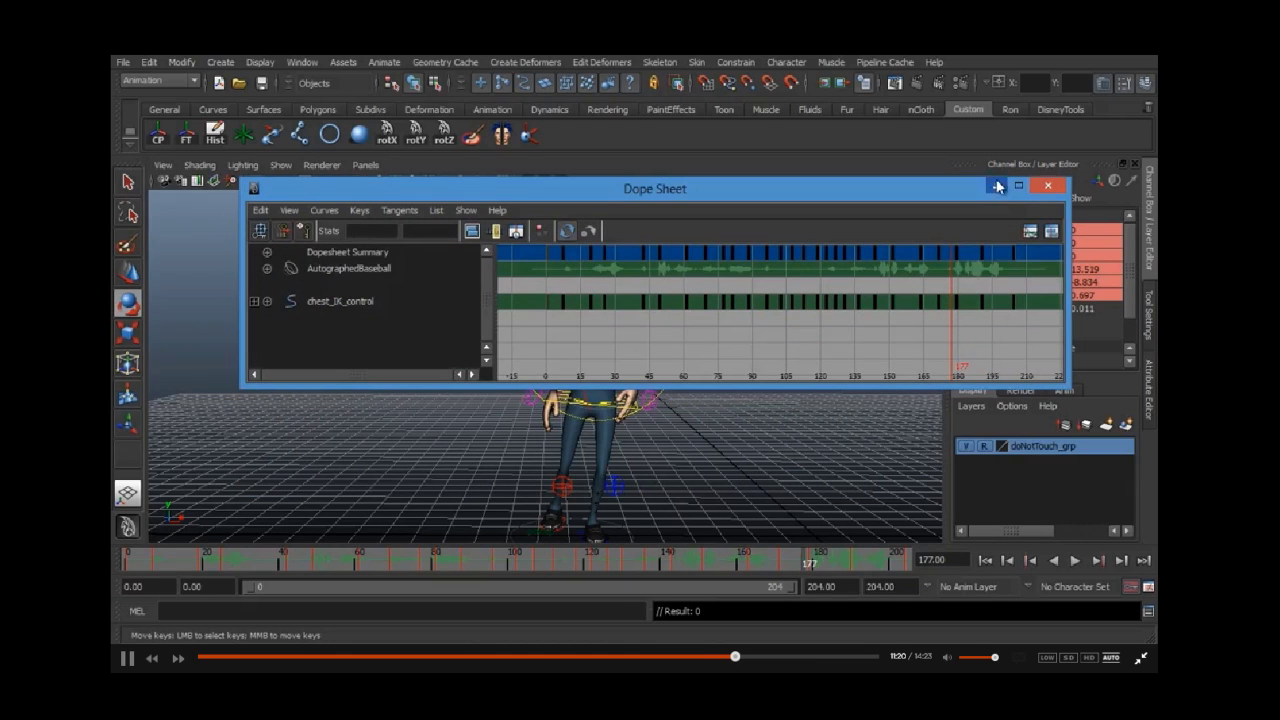
{"action": "left_click", "coordinate": [997, 186]}
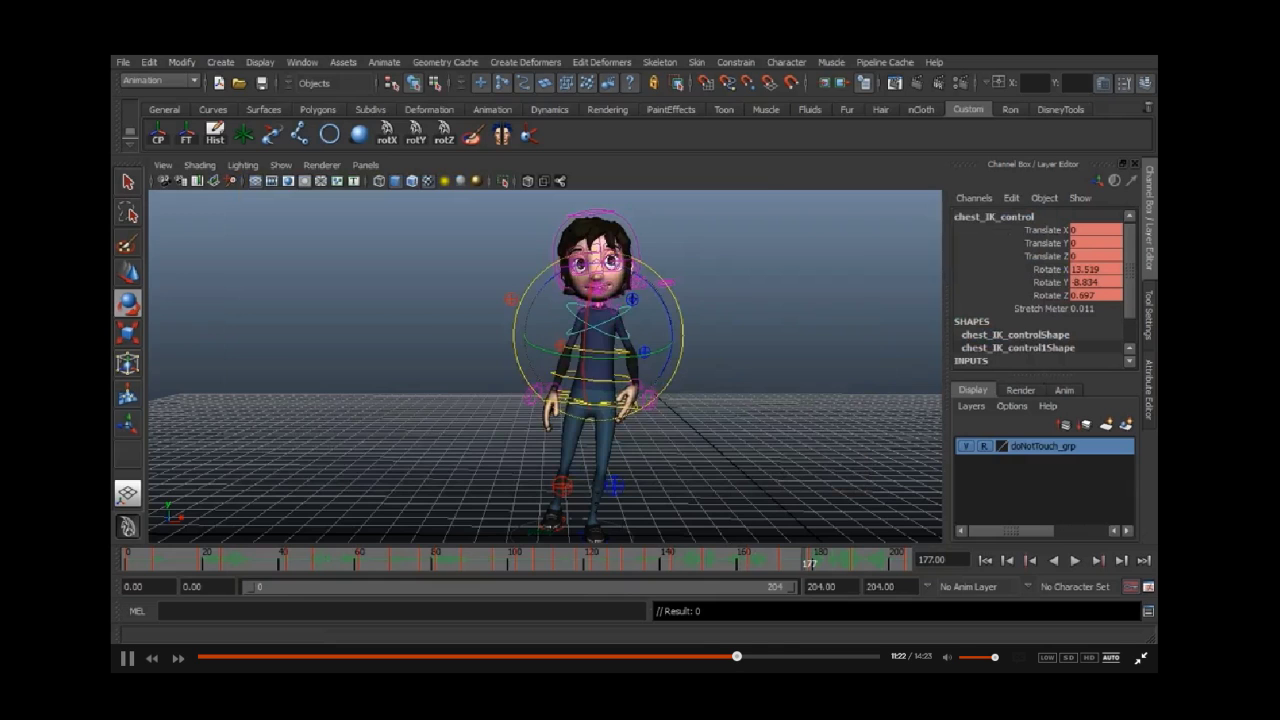
Step: Rotate the chest control at frame 185 to about X 30.5, Y -7.3, Z 8.2 to match the reference video, and key it
{"action": "key", "text": "alt+Tab"}
{"action": "mouse_move", "coordinate": [748, 530]}
{"action": "left_mouse_down"}
{"action": "mouse_move", "coordinate": [766, 523]}
{"action": "mouse_move", "coordinate": [743, 523]}
{"action": "mouse_move", "coordinate": [754, 528]}
{"action": "left_mouse_up"}
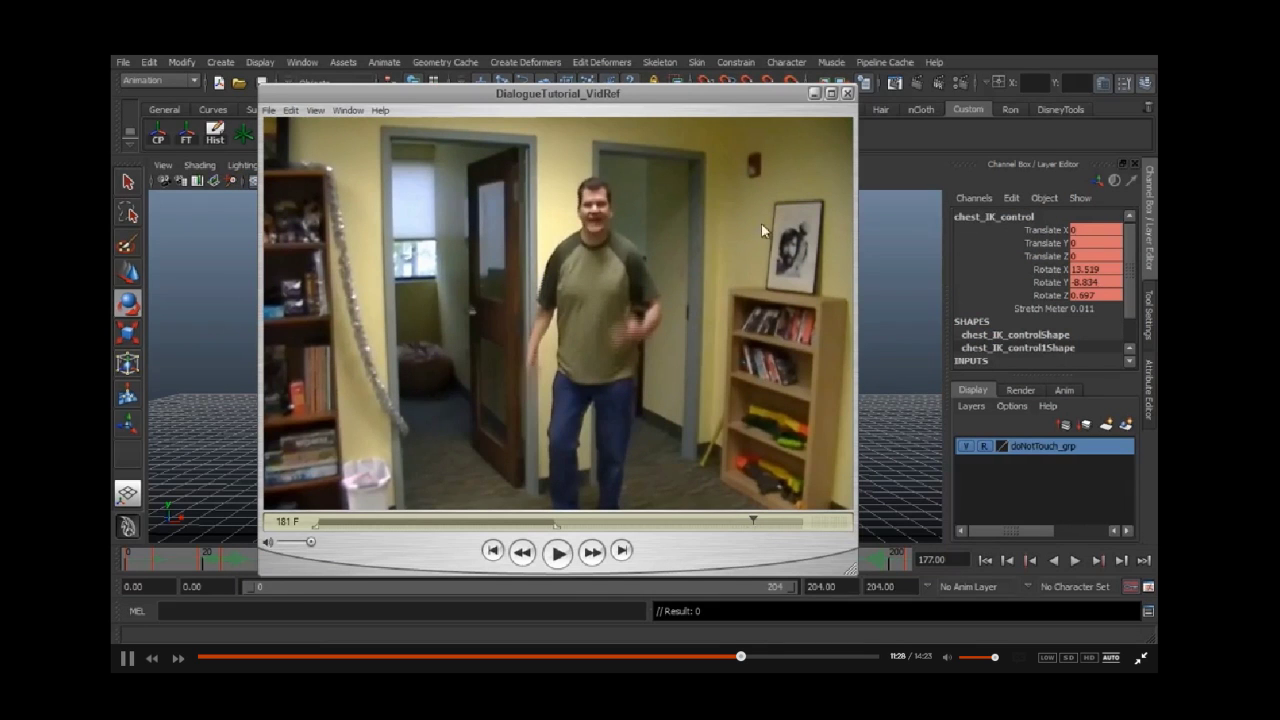
{"action": "left_click_drag", "start_coordinate": [753, 517], "coordinate": [763, 523]}
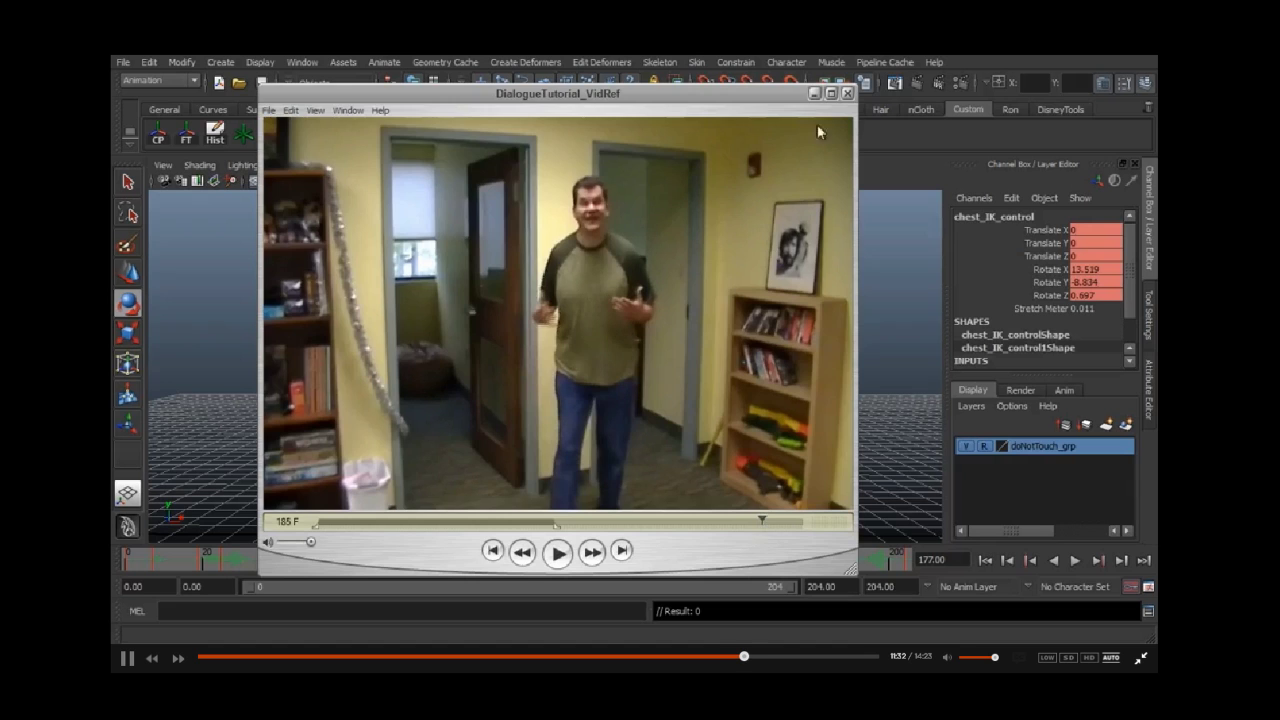
{"action": "left_click", "coordinate": [814, 93]}
{"action": "left_click_drag", "start_coordinate": [810, 565], "coordinate": [838, 564]}
{"action": "left_click_drag", "start_coordinate": [557, 374], "coordinate": [564, 328]}
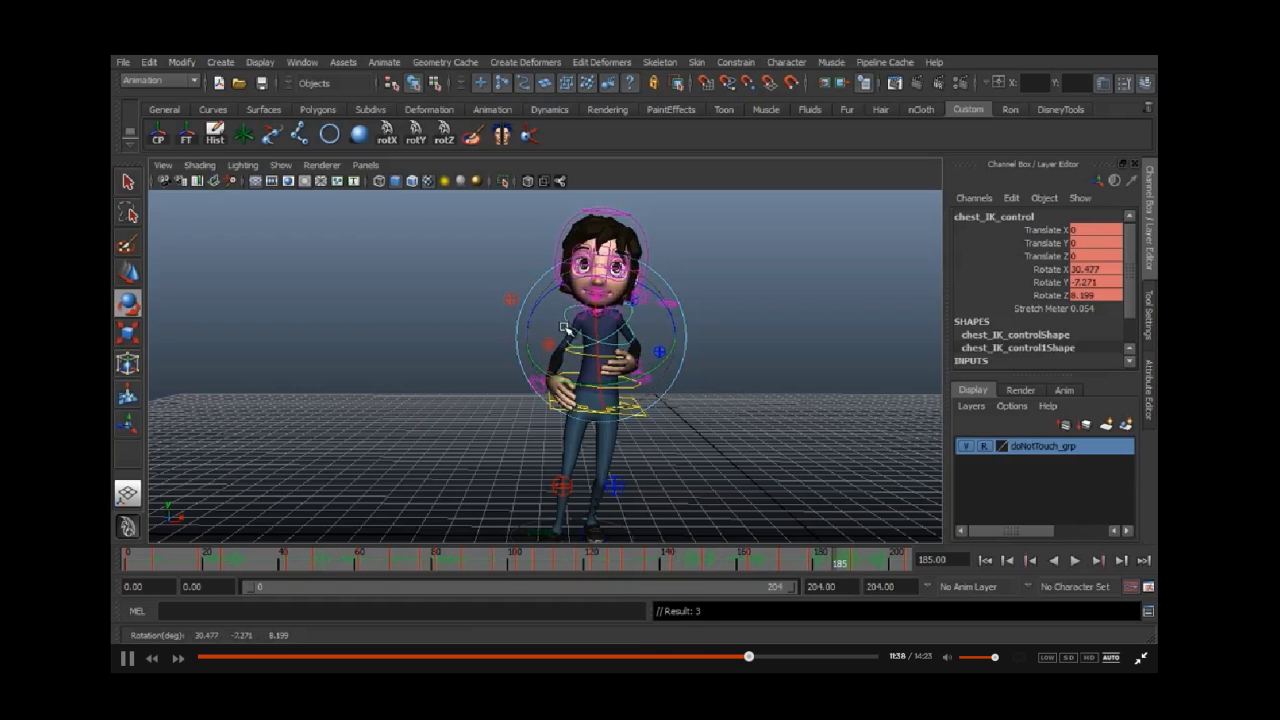
{"action": "key", "text": "s"}
{"action": "key", "text": "alt+v"}
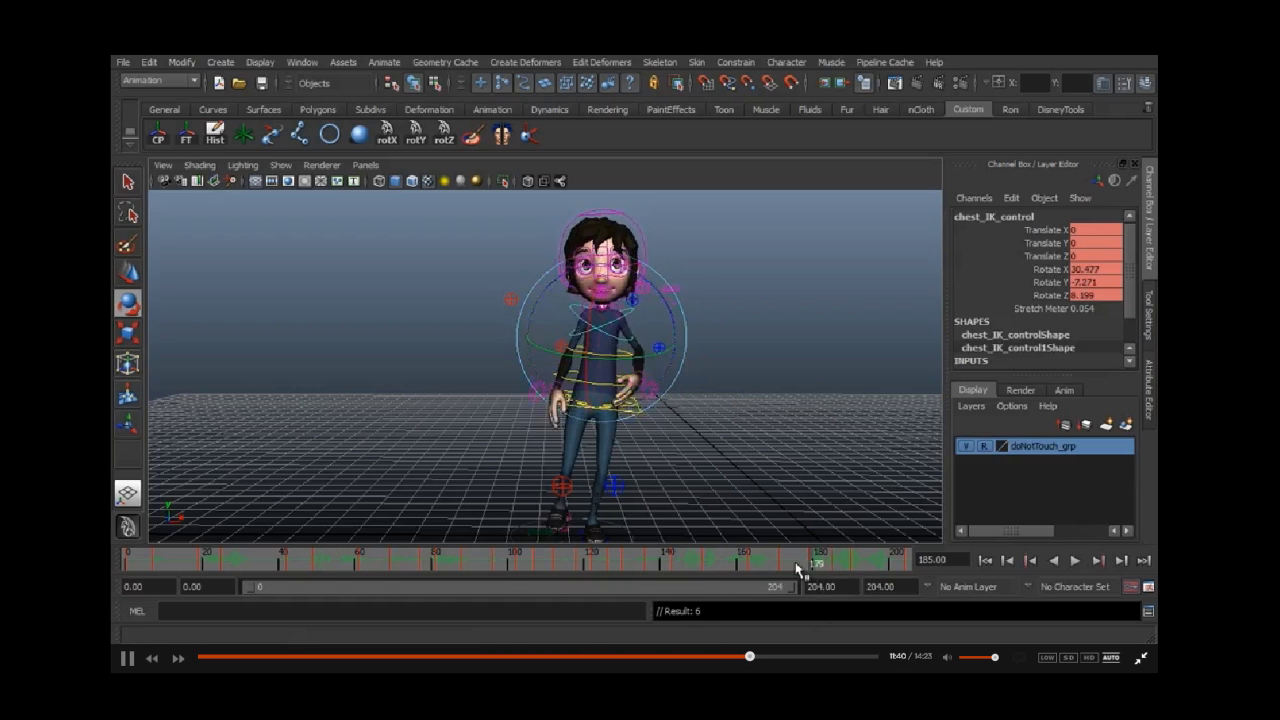
Step: Rotate the chest control at frame 204 to about X 27.8, Y -4.6, Z 9.2, following the end pose of the reference video
{"action": "key", "text": "alt+v"}
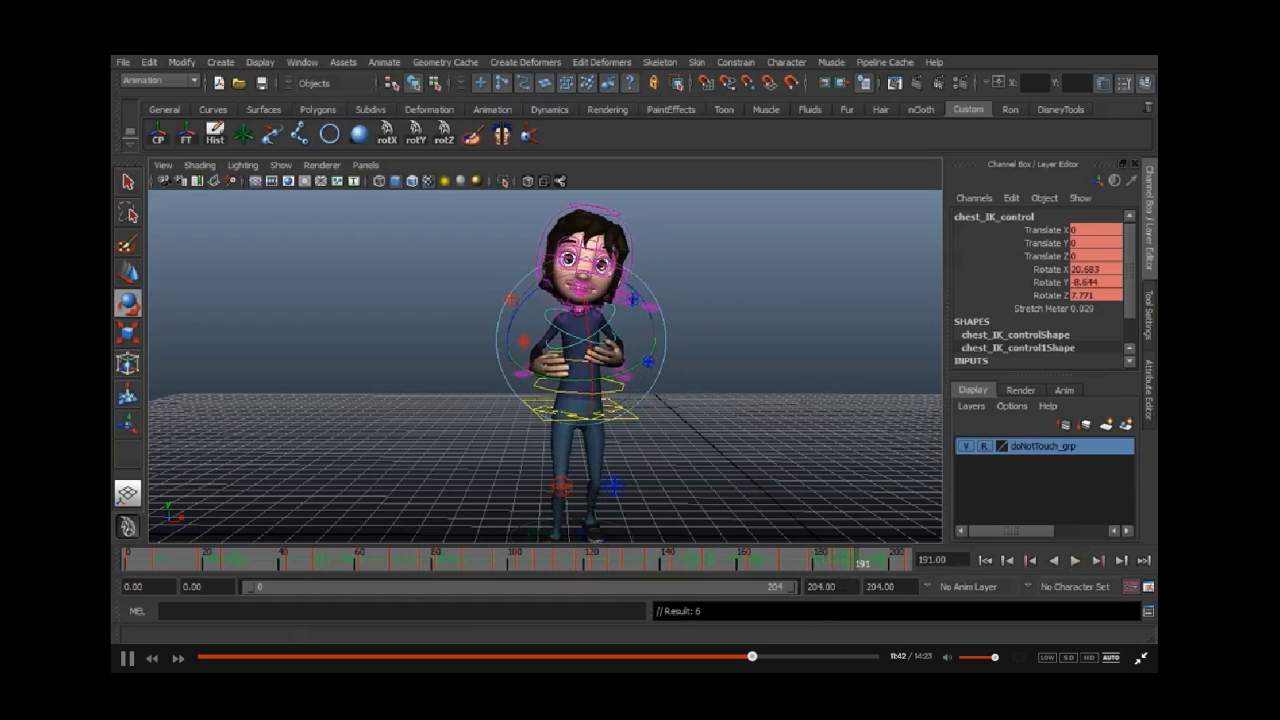
{"action": "key", "text": "alt+Tab"}
{"action": "left_click_drag", "start_coordinate": [755, 517], "coordinate": [826, 540]}
{"action": "key", "text": "alt+Tab"}
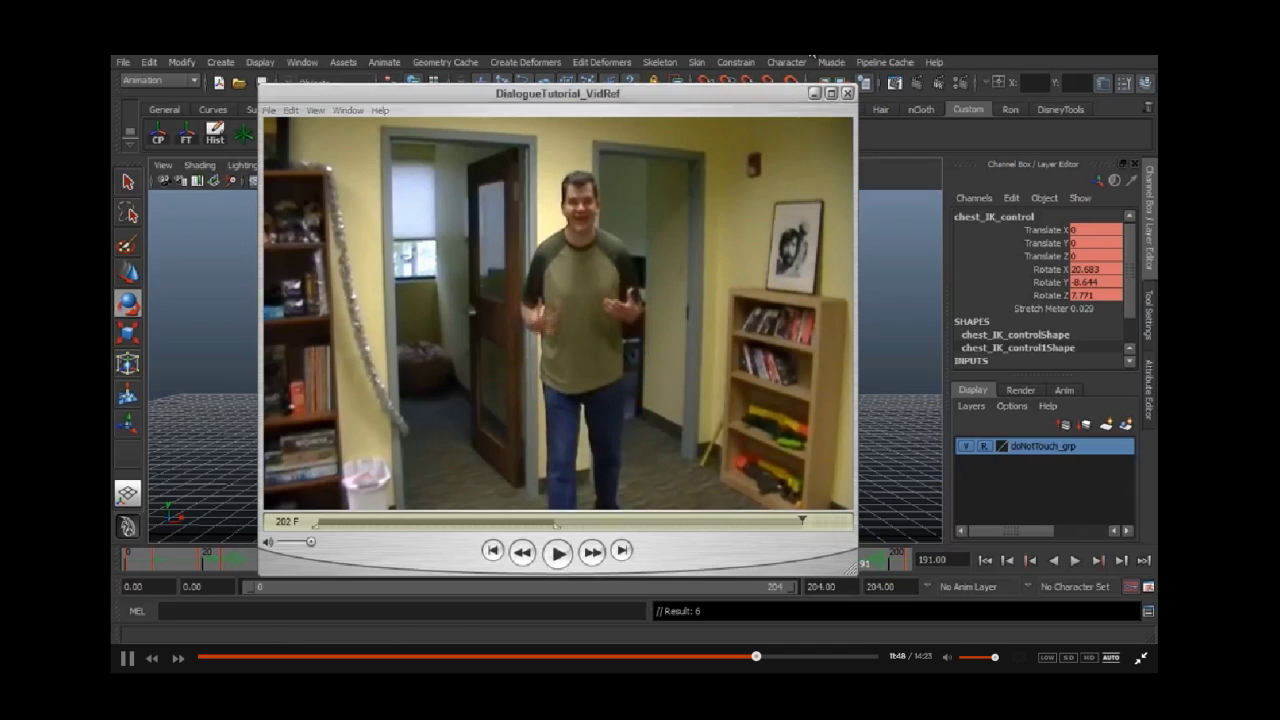
{"action": "key", "text": "alt+v"}
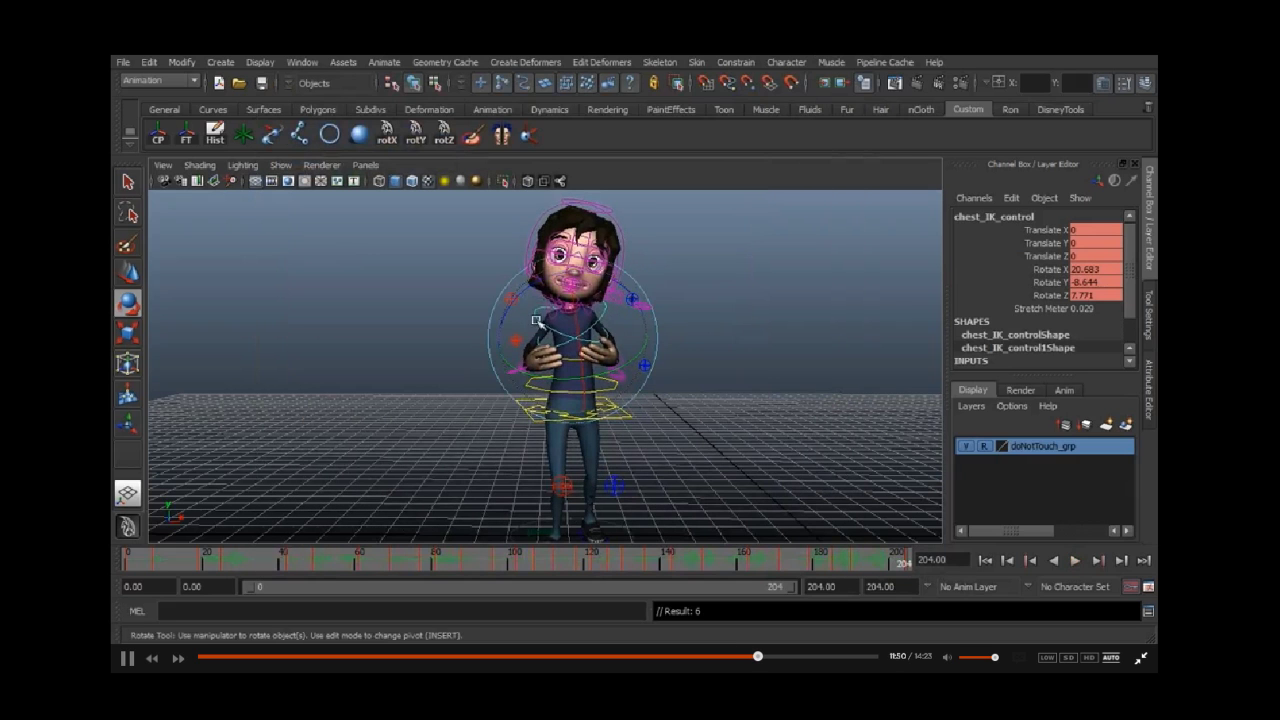
{"action": "left_click_drag", "start_coordinate": [557, 327], "coordinate": [565, 338]}
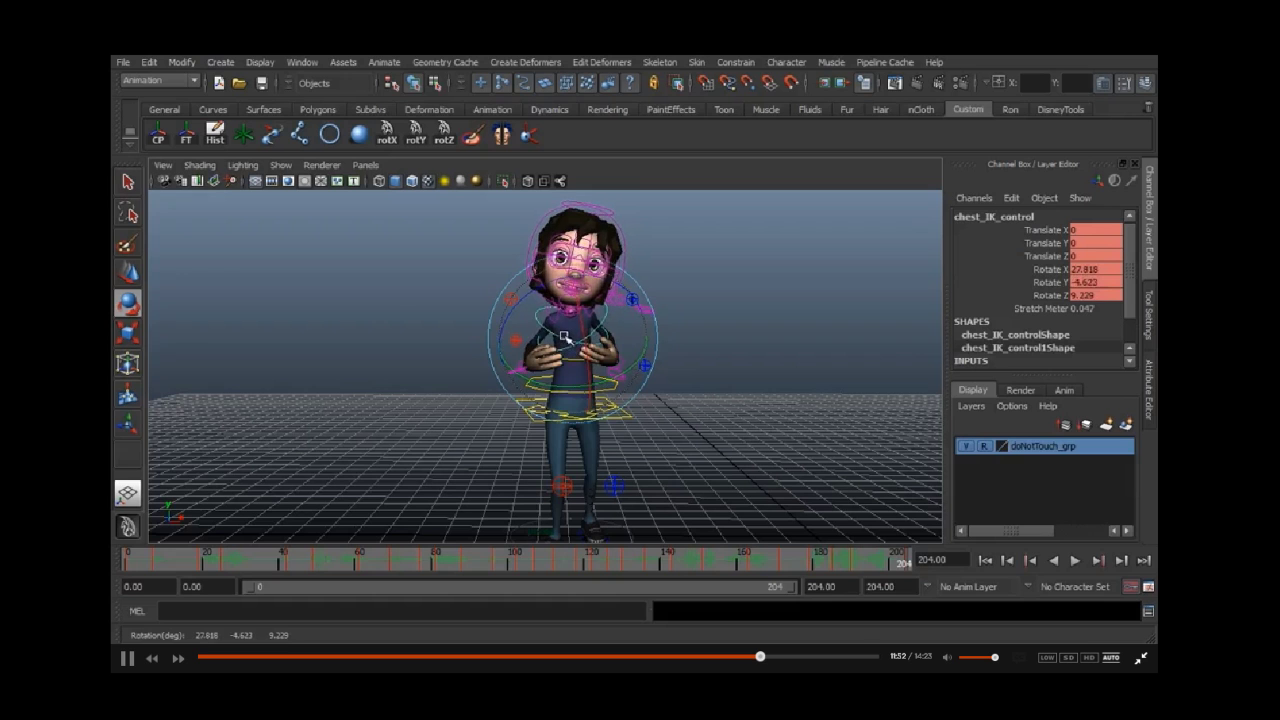
Step: Key the chest control's rotation at frame 204 and play the animation back from the start
{"action": "key", "text": "s"}
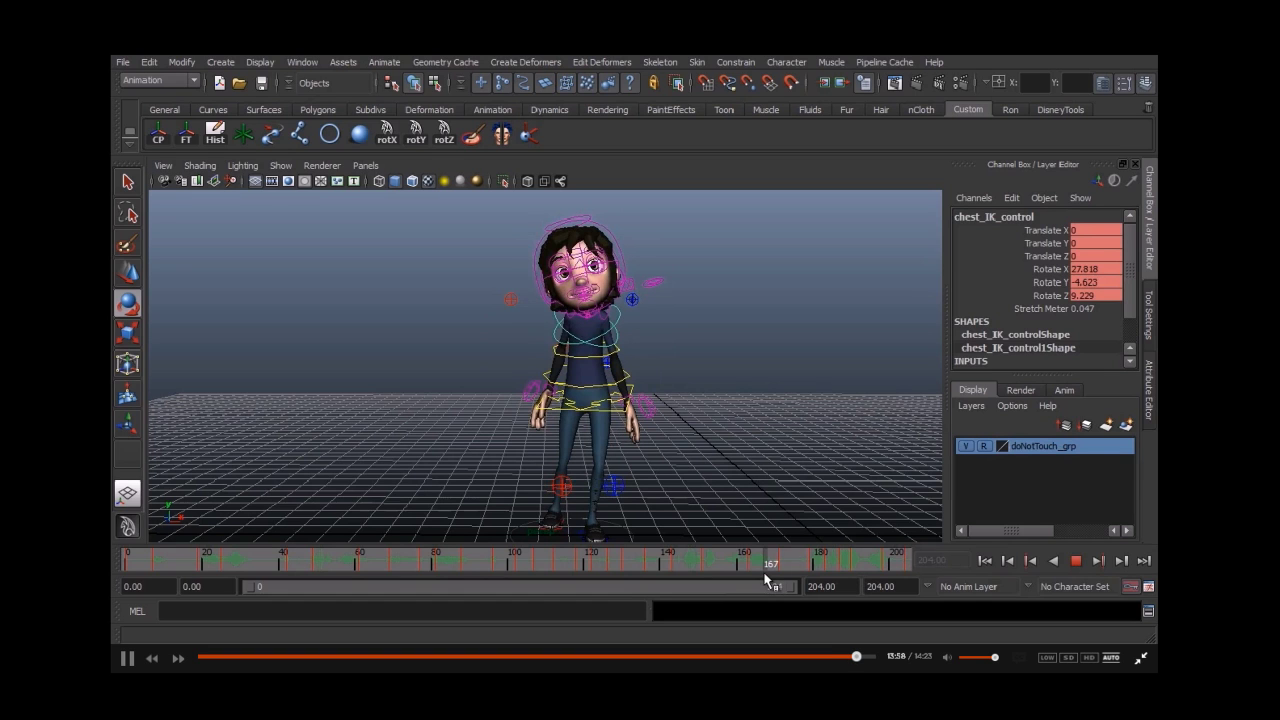
{"action": "left_click", "coordinate": [986, 563]}
{"action": "left_click", "coordinate": [1074, 564]}
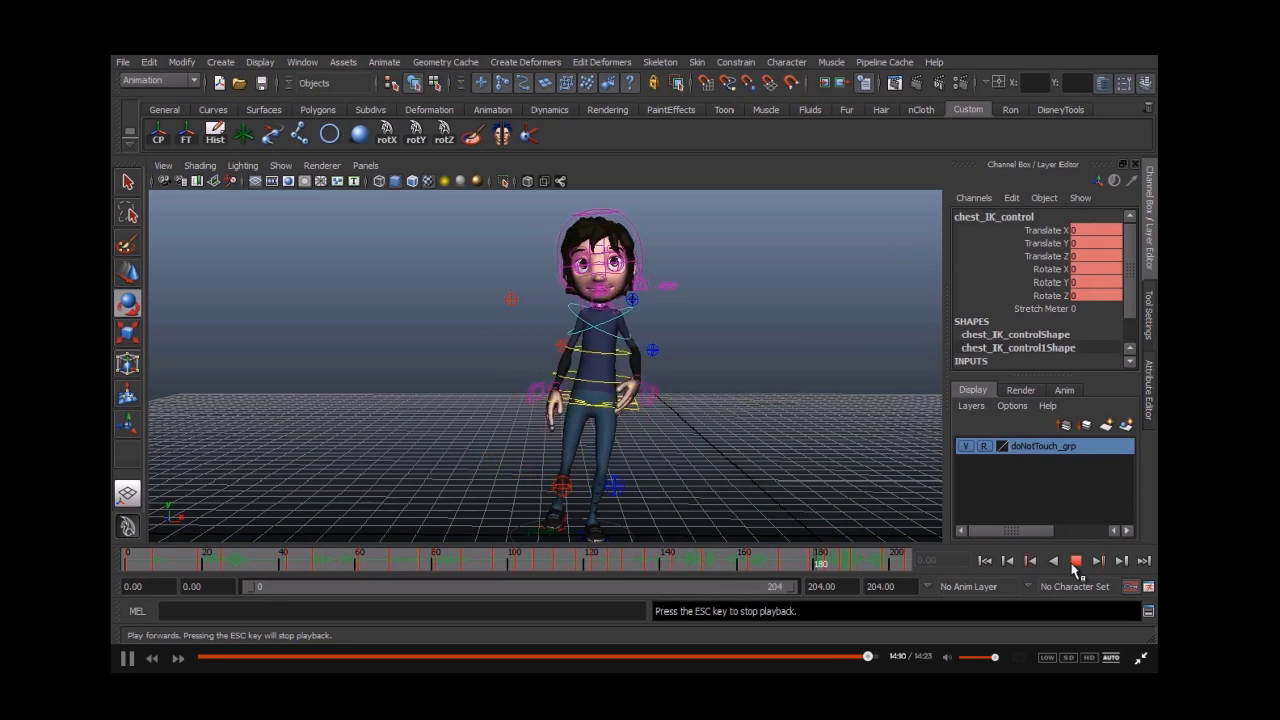
{"action": "left_click", "coordinate": [1075, 562]}
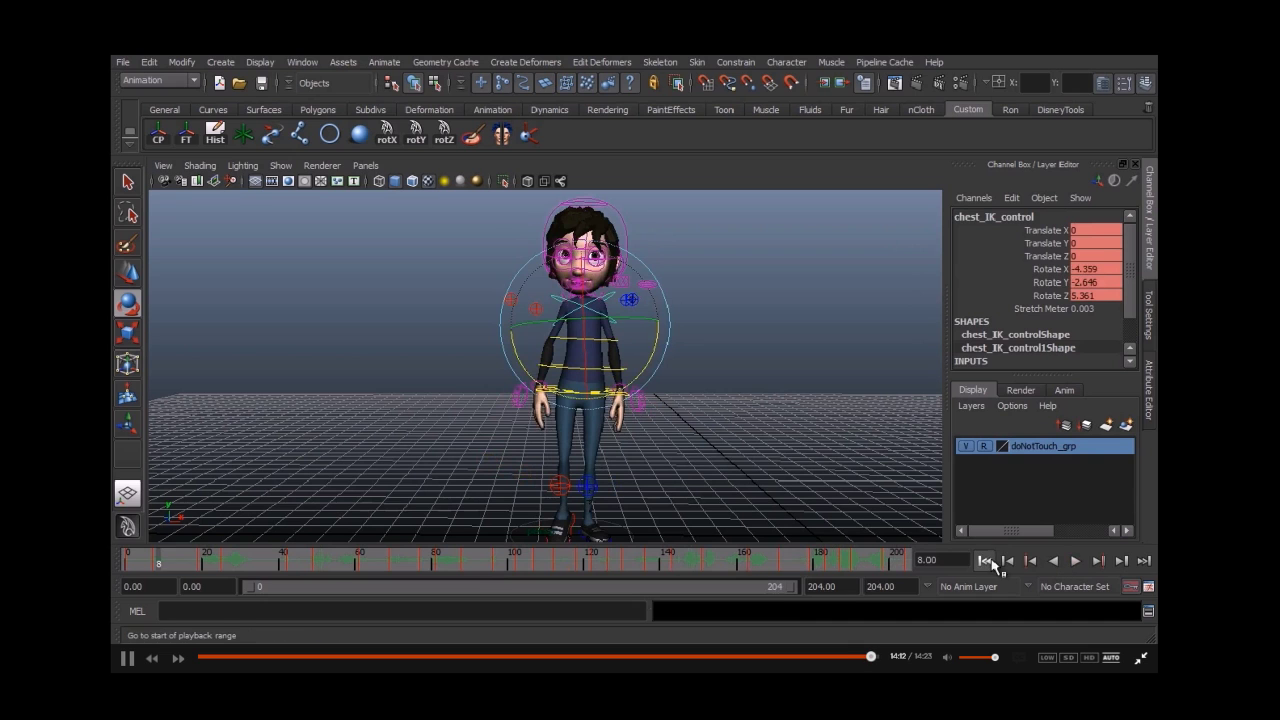
{"action": "left_click", "coordinate": [984, 560]}
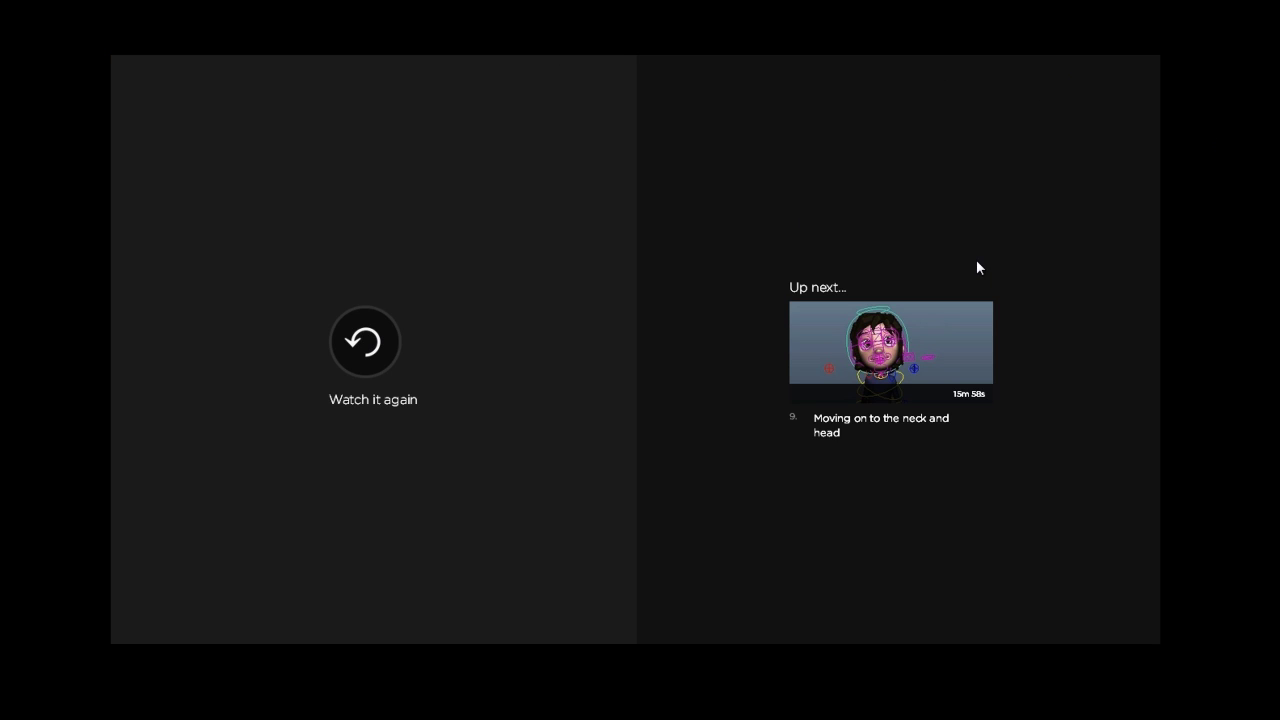
Step: Start the next lesson video, "Moving on to the neck and head", and resume its playback
{"action": "mouse_move", "coordinate": [977, 360]}
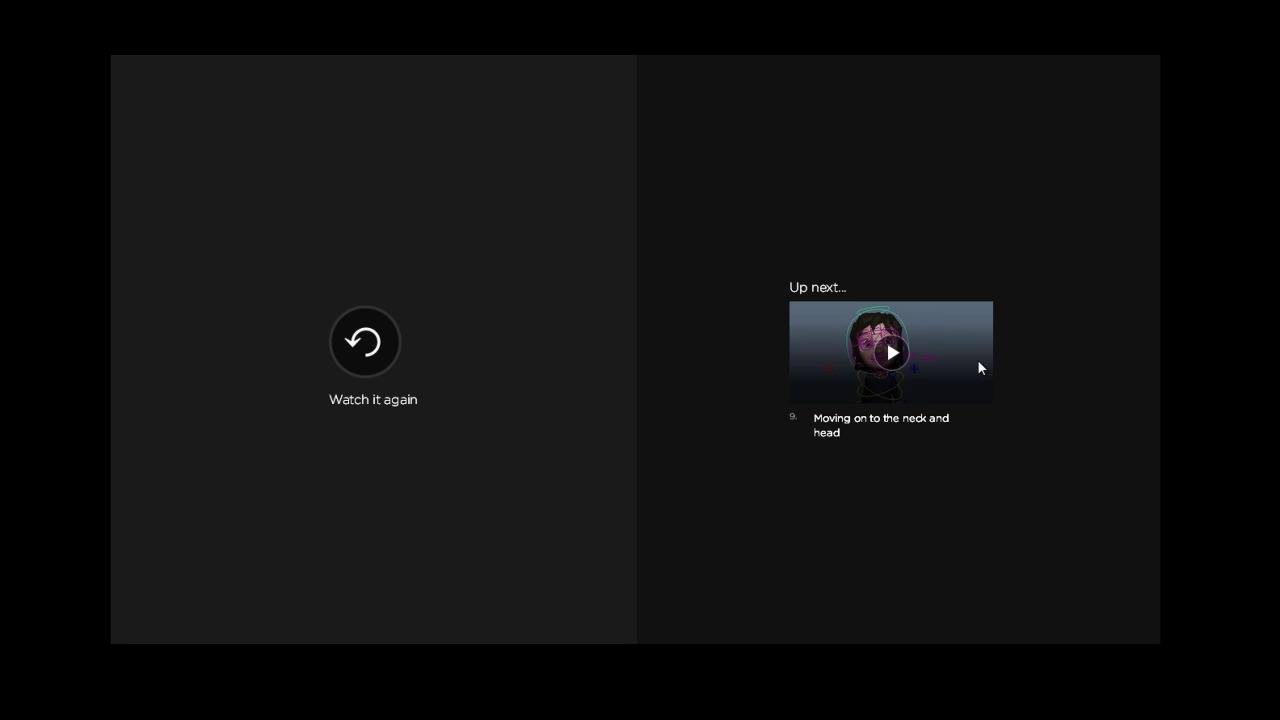
{"action": "left_click", "coordinate": [890, 352]}
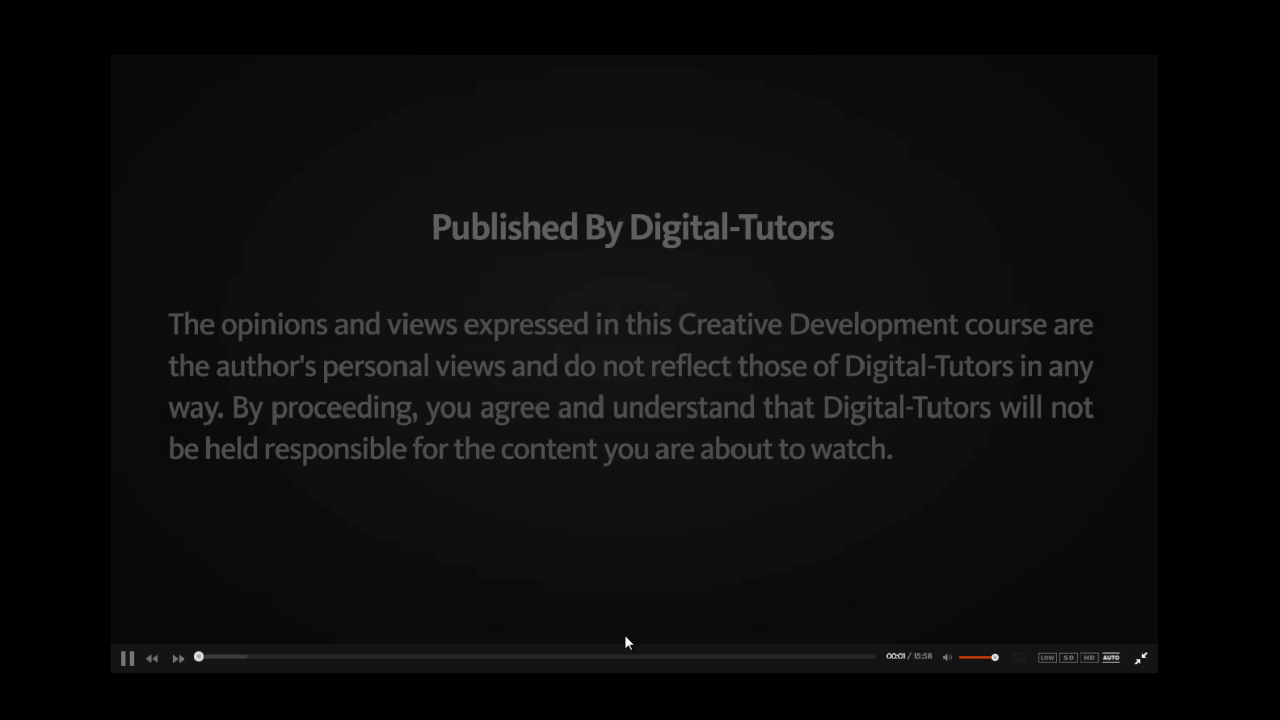
{"action": "left_click", "coordinate": [624, 636]}
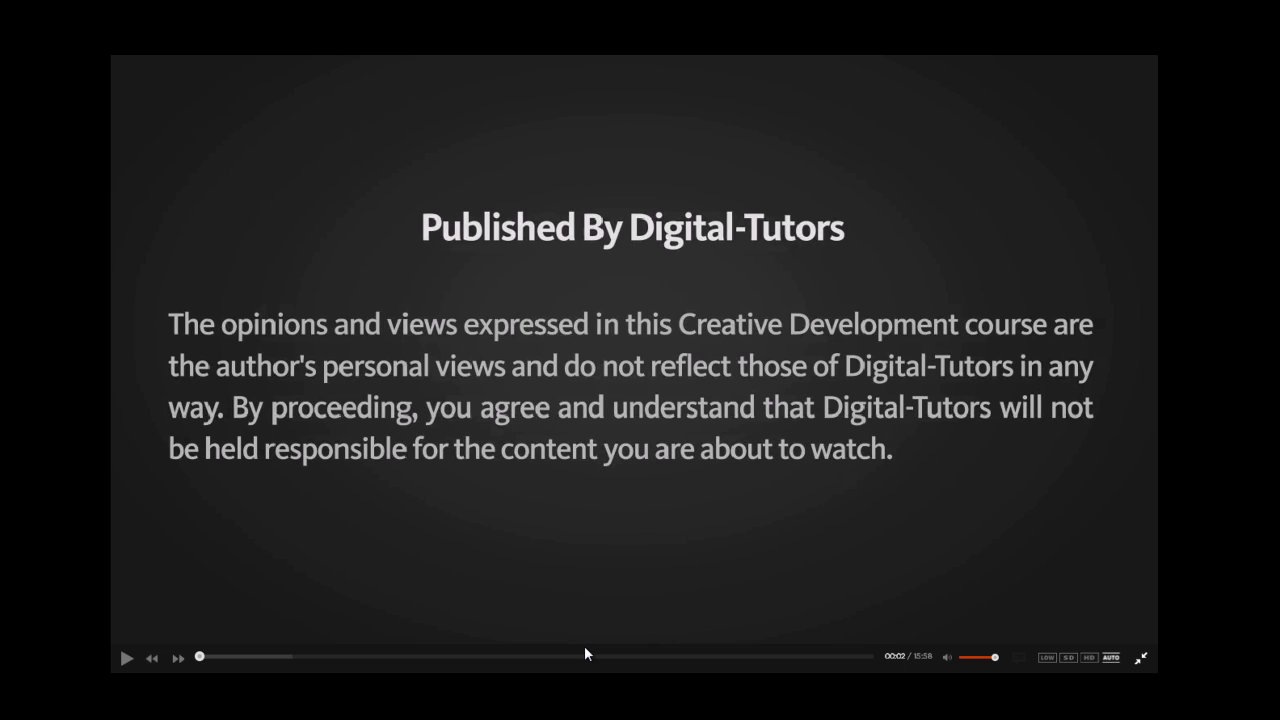
{"action": "left_click", "coordinate": [126, 660]}
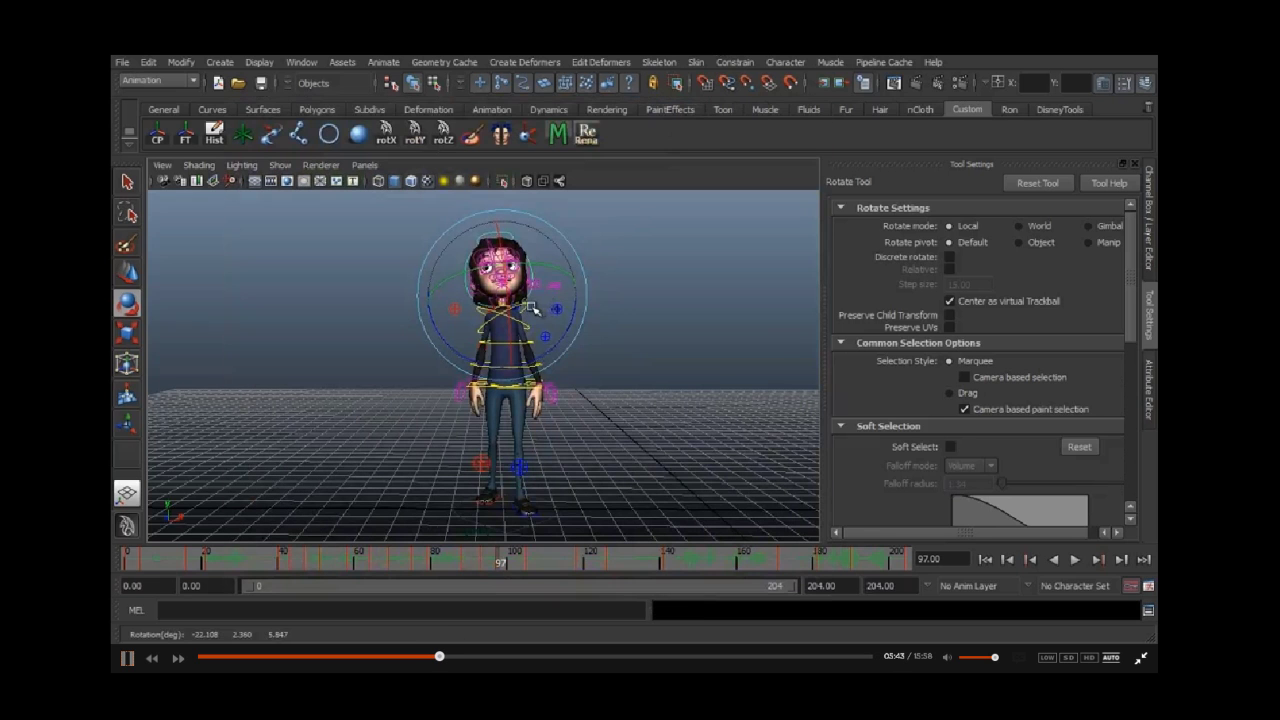
Step: Key the head control at frame 97 and check the actor's pose at frame 107 of the reference video
{"action": "key", "text": "s"}
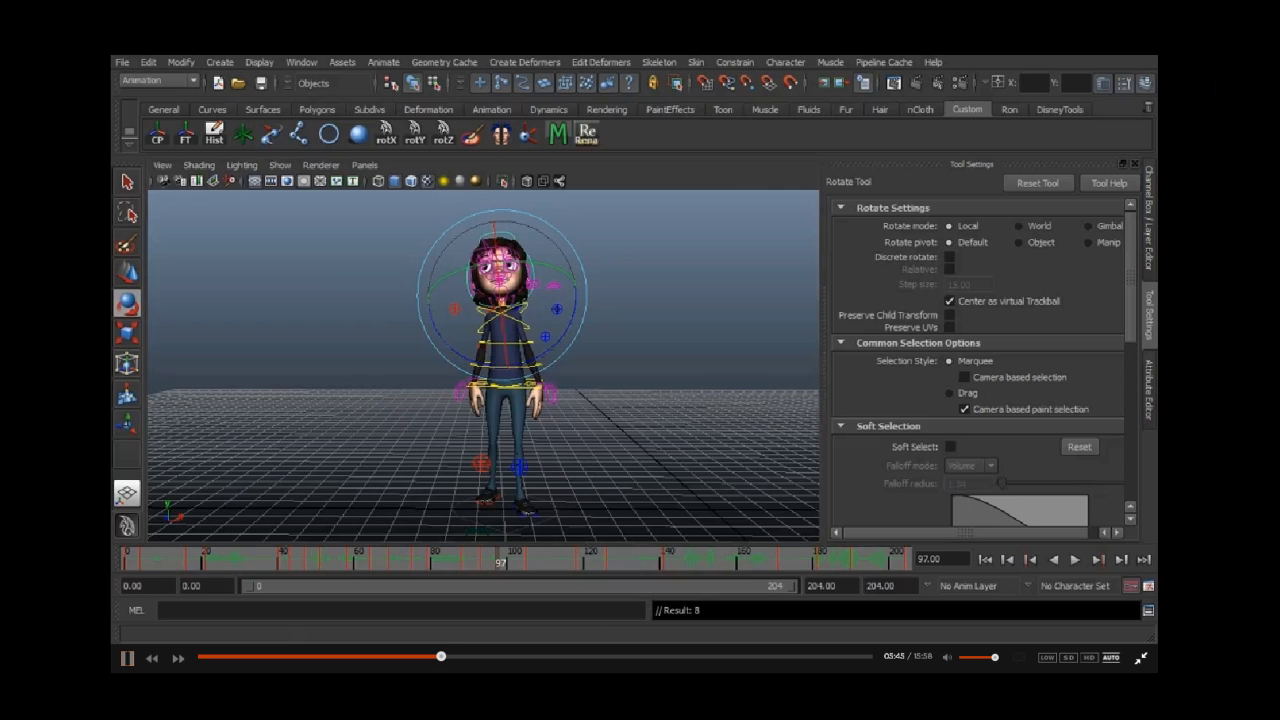
{"action": "key", "text": "alt+Tab"}
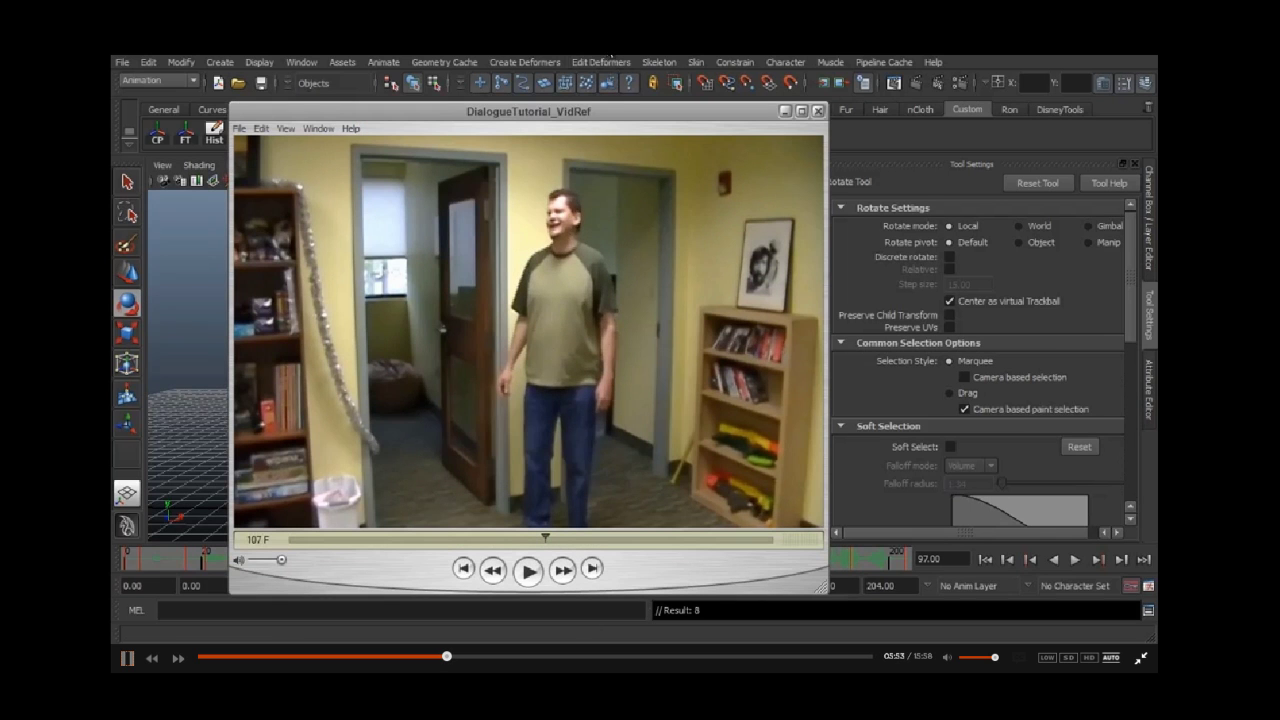
{"action": "left_click", "coordinate": [609, 58]}
Step: Rotate the head control at frame 107 to match the reference pose and key it
{"action": "left_click_drag", "start_coordinate": [517, 549], "coordinate": [537, 568]}
{"action": "left_click", "coordinate": [518, 305]}
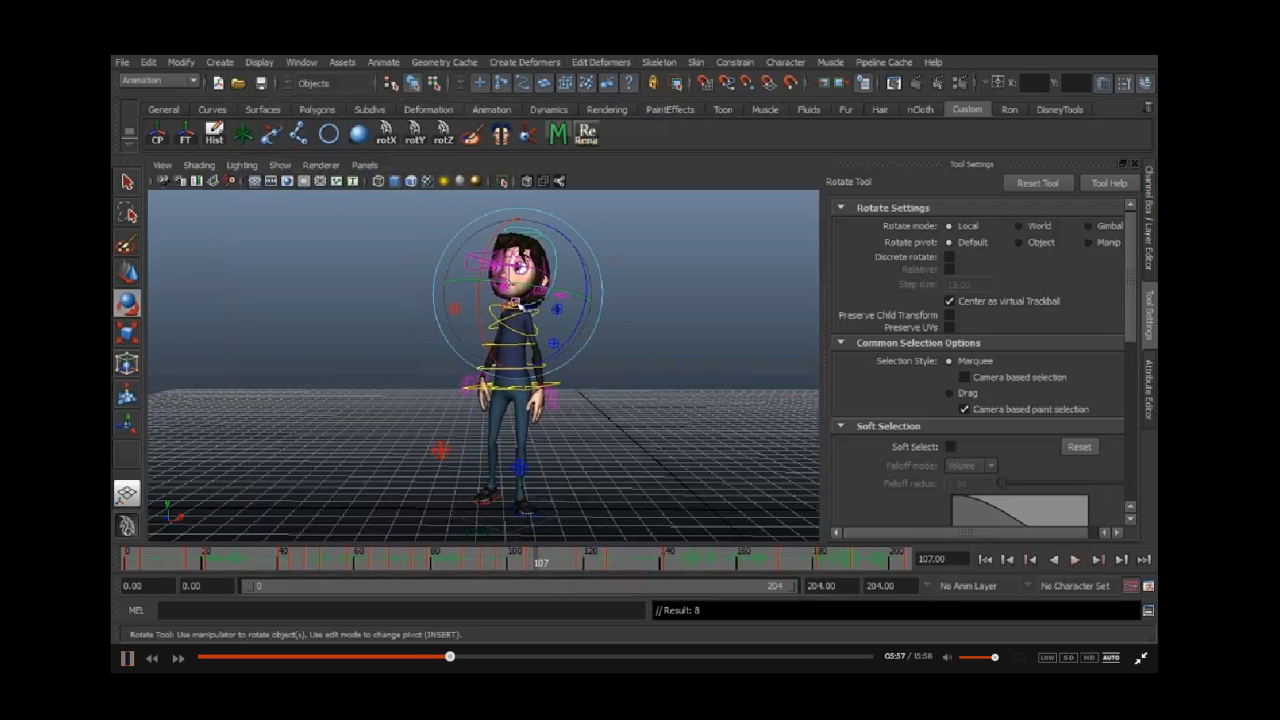
{"action": "left_click_drag", "start_coordinate": [536, 249], "coordinate": [507, 297]}
{"action": "key", "text": "s"}
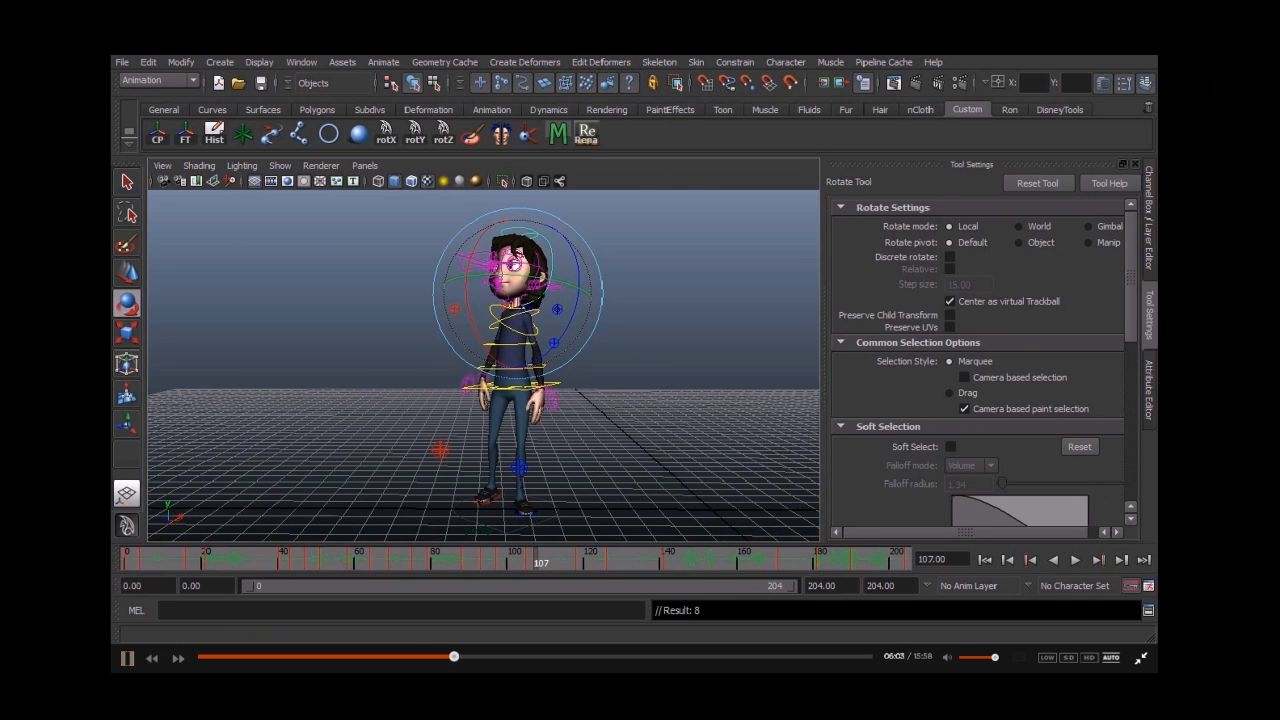
Step: Select the head control's keys around frame 107 in the Dope Sheet to check them, and minimize the sheet
{"action": "key", "text": "alt+Tab"}
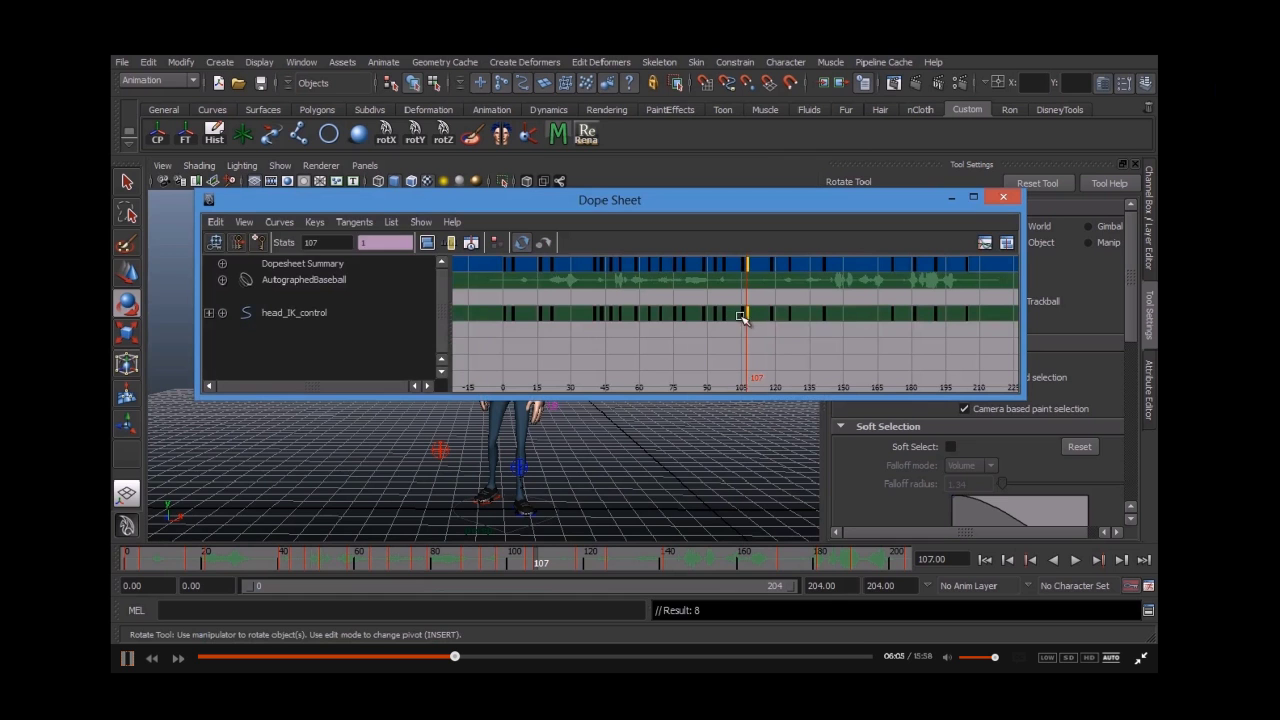
{"action": "left_click", "coordinate": [745, 316]}
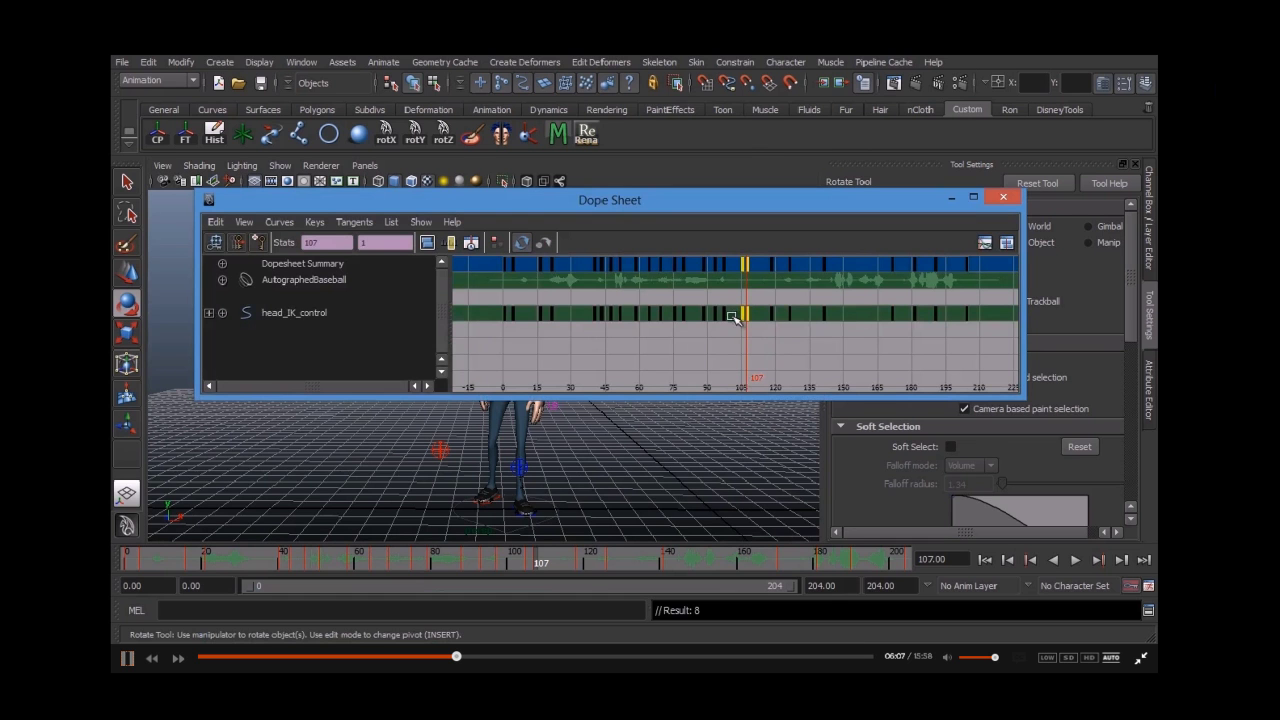
{"action": "left_click", "coordinate": [862, 276]}
{"action": "left_click", "coordinate": [948, 199]}
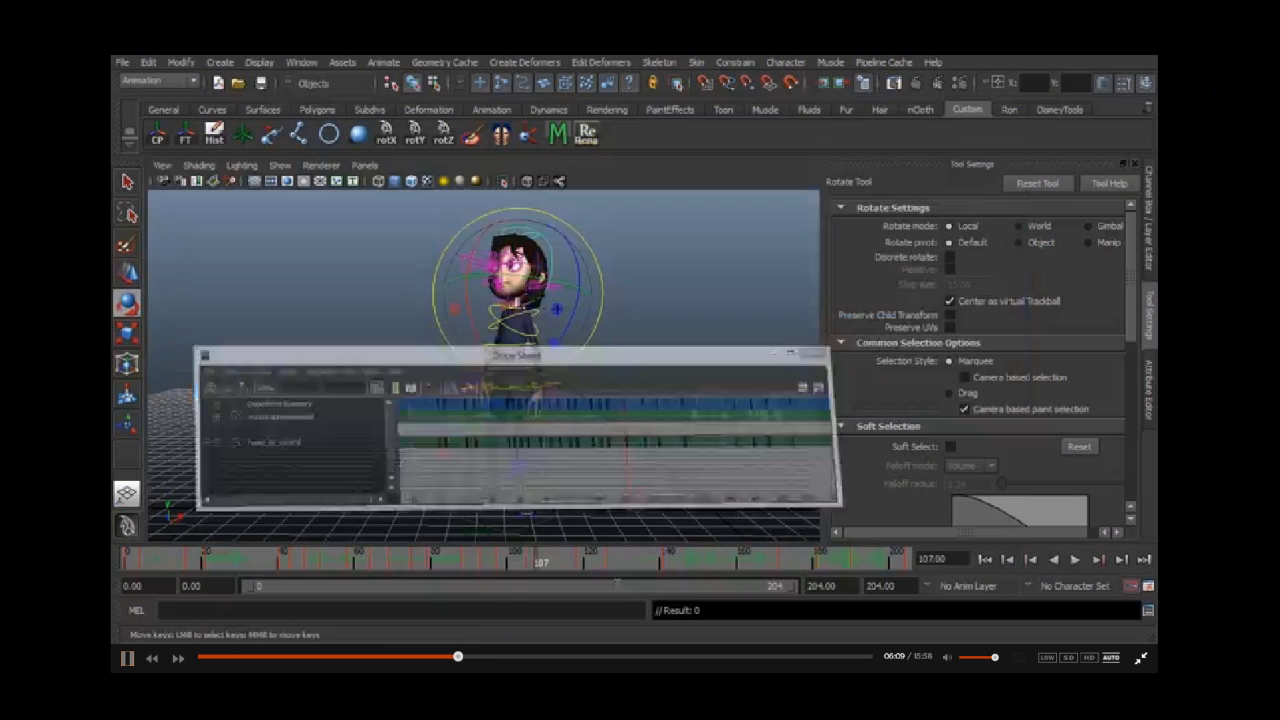
Step: Step the reference video forward to frame 113 to examine the actor's head turn
{"action": "key", "text": "alt+Tab"}
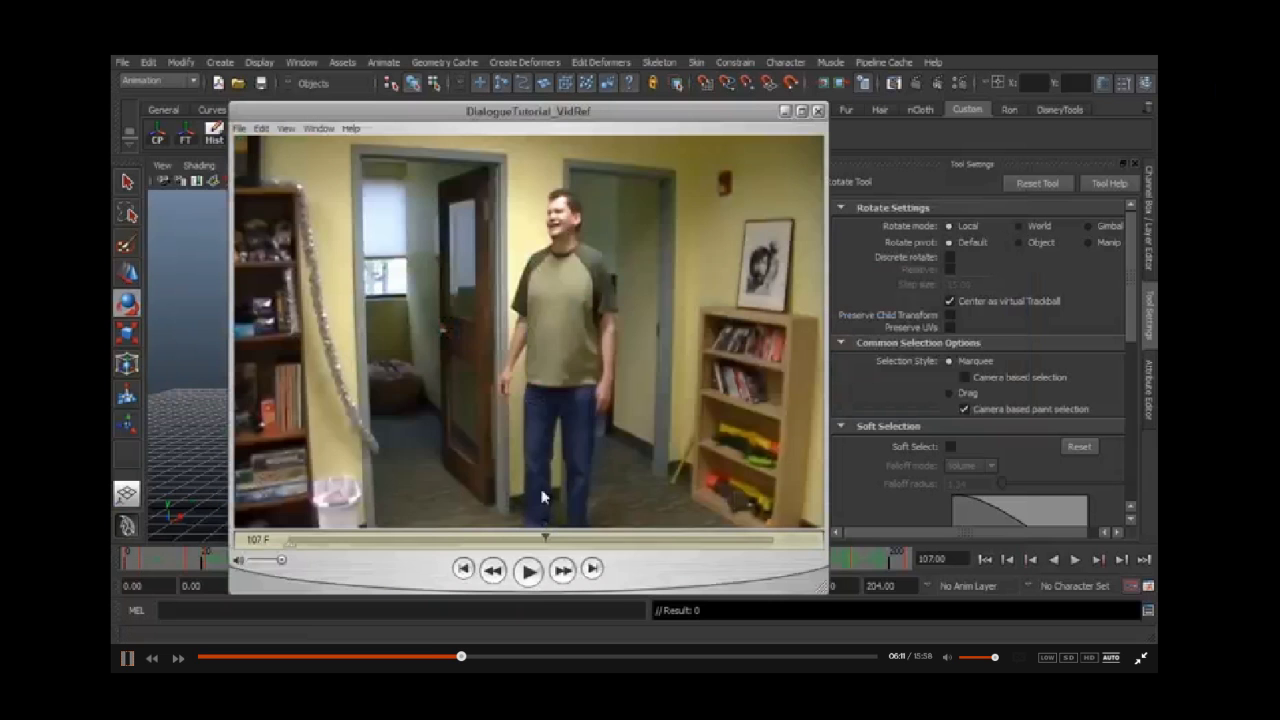
{"action": "key", "text": "Right"}
{"action": "key", "text": "Right"}
{"action": "key", "text": "Right"}
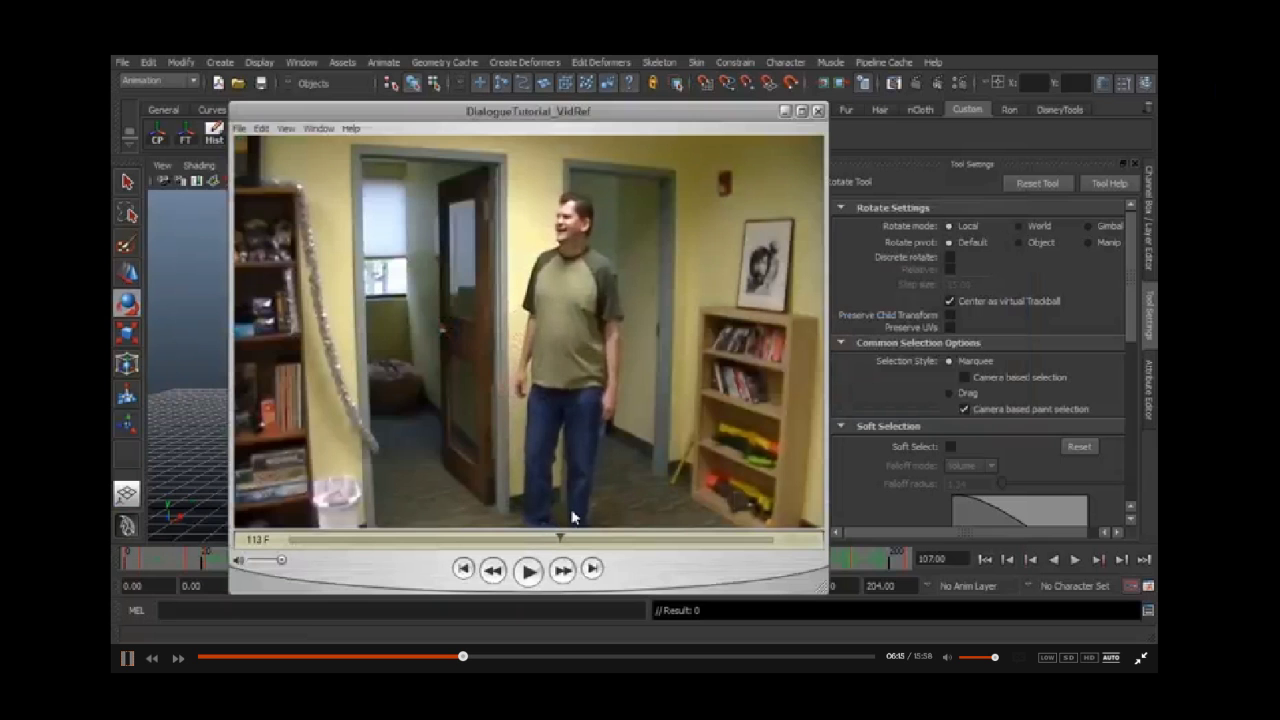
Step: Rotate the head control to about -45 degrees in Y at frame 111 and key it
{"action": "key", "text": "alt+Tab"}
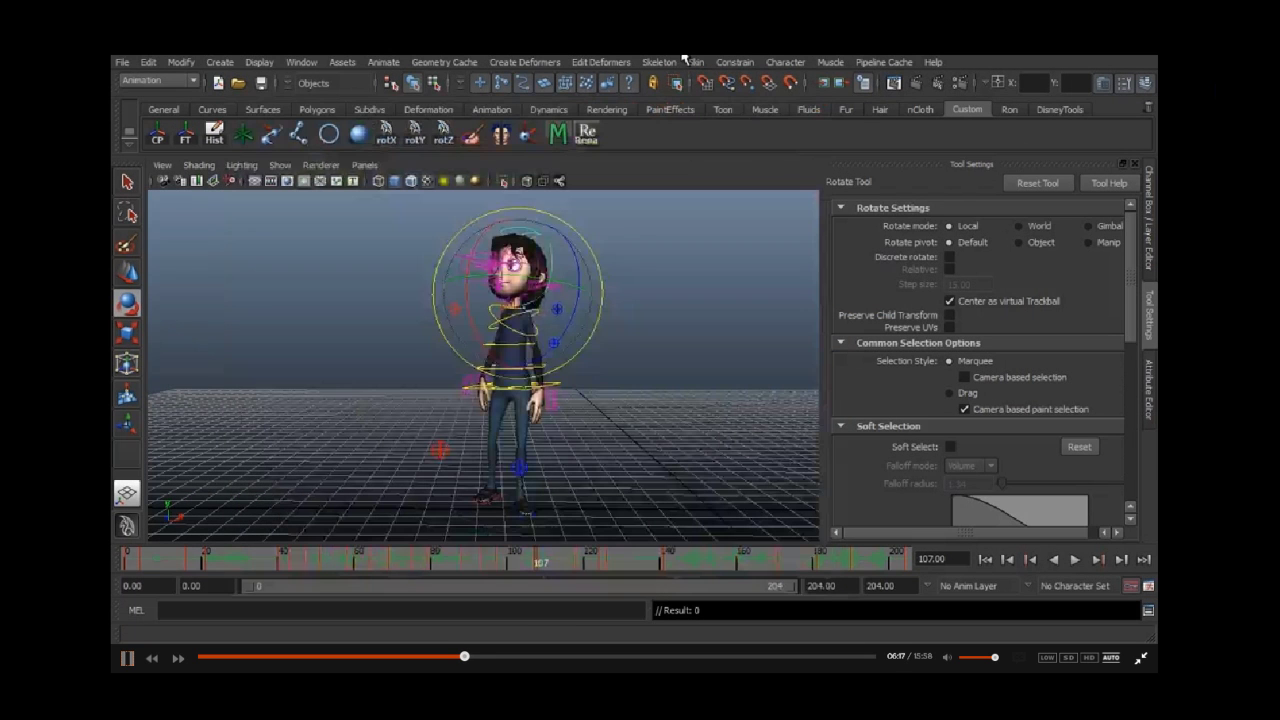
{"action": "key", "text": "alt+period"}
{"action": "key", "text": "alt+period"}
{"action": "key", "text": "alt+period"}
{"action": "key", "text": "alt+period"}
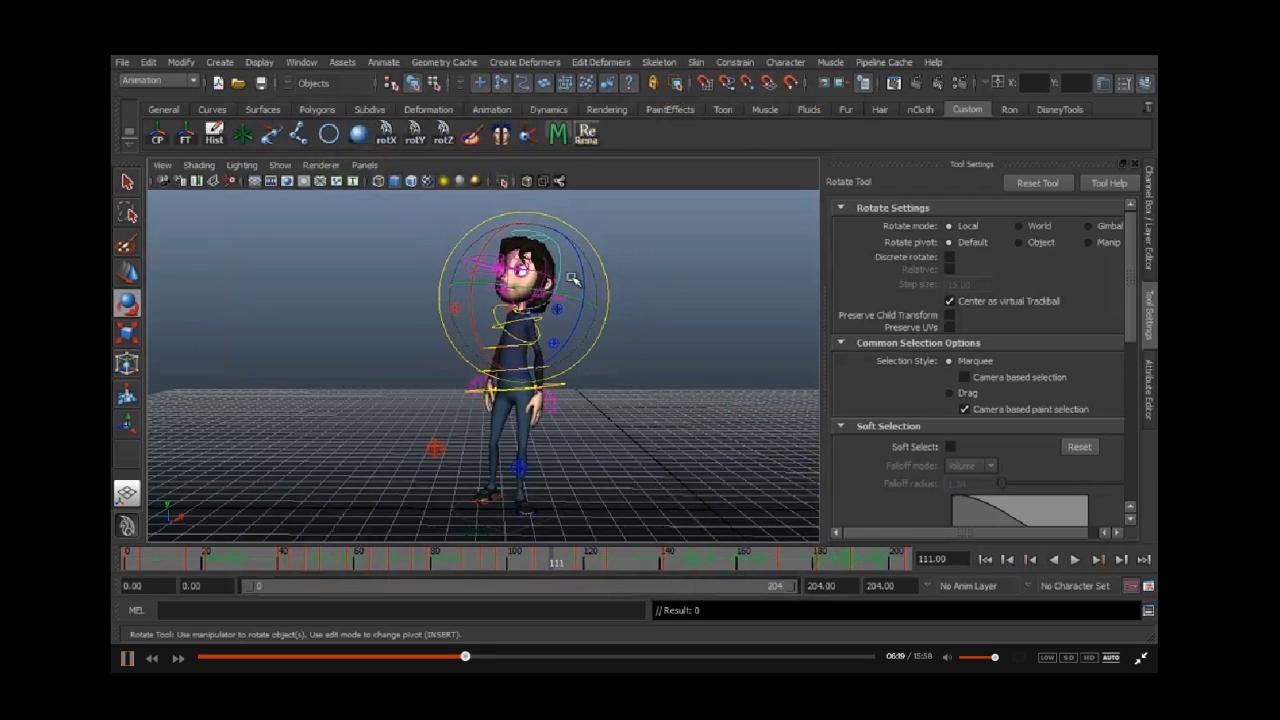
{"action": "left_click_drag", "start_coordinate": [580, 280], "coordinate": [555, 340]}
{"action": "key", "text": "s"}
{"action": "key", "text": "s"}
{"action": "key", "text": "s"}
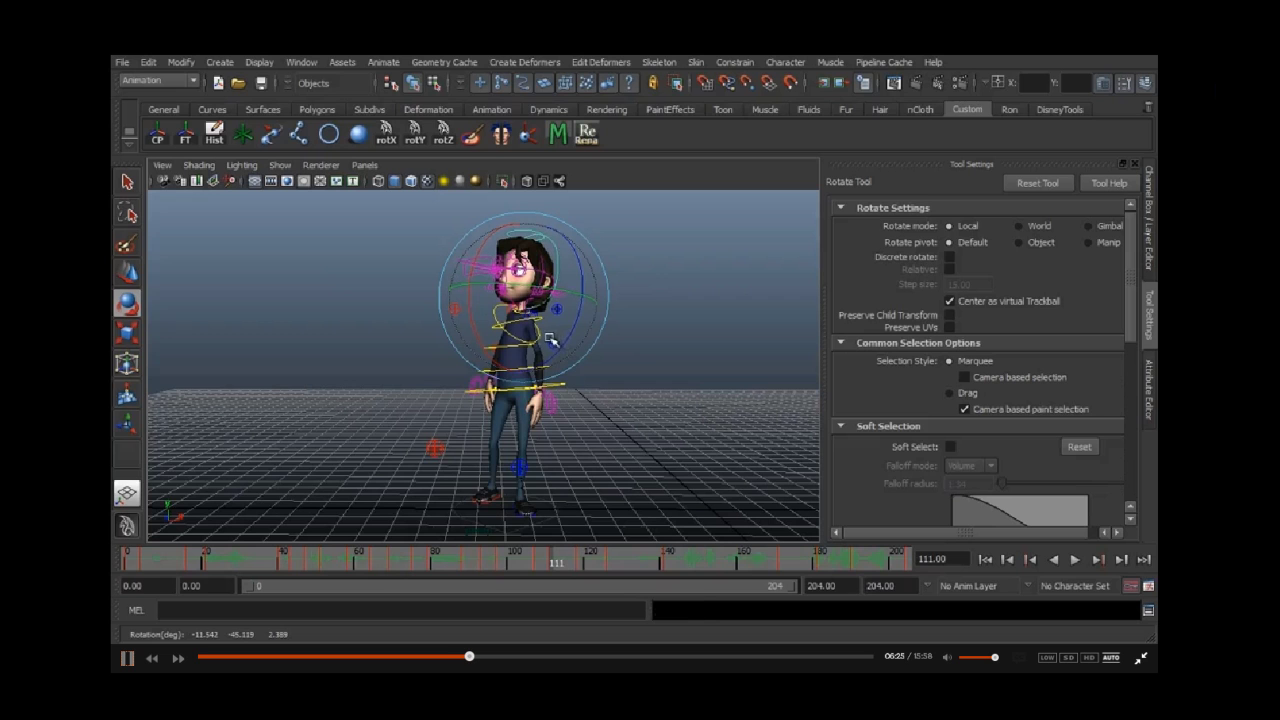
{"action": "key", "text": "s"}
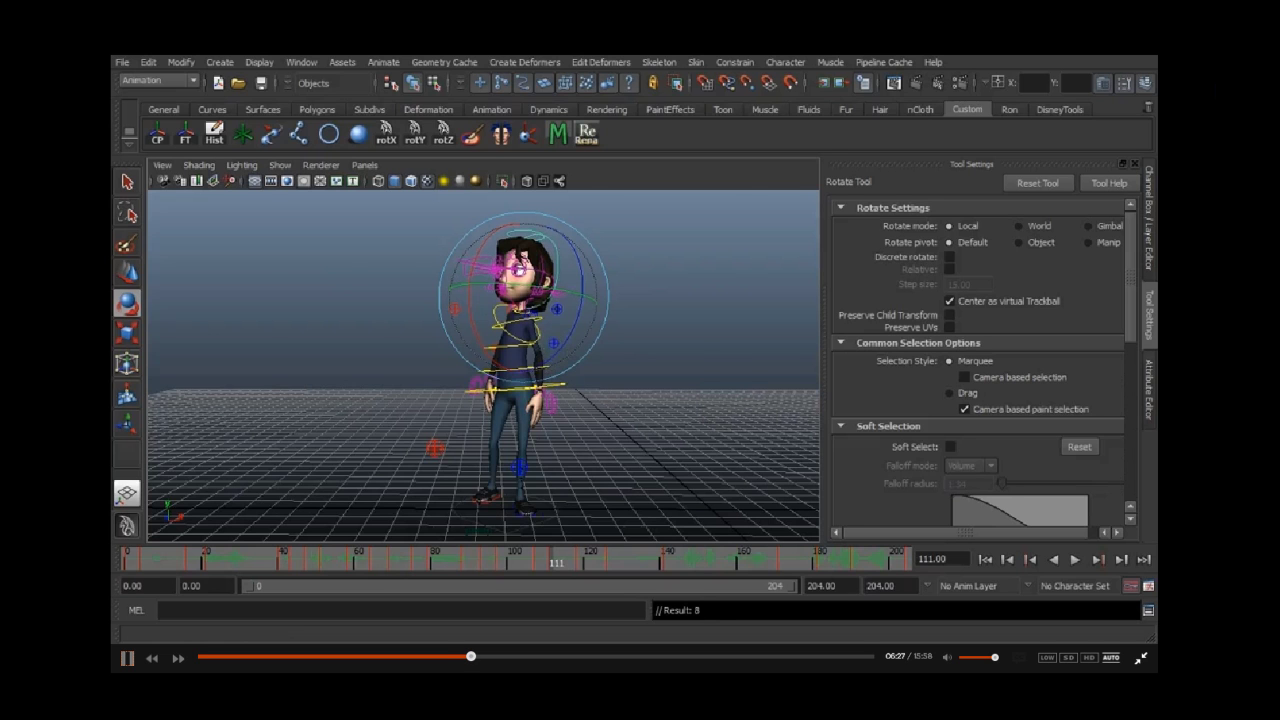
Step: Advance the reference video to frame 119 to examine the actor's head pose, and return to Maya
{"action": "key", "text": "alt+Tab"}
{"action": "left_click_drag", "start_coordinate": [563, 540], "coordinate": [577, 563]}
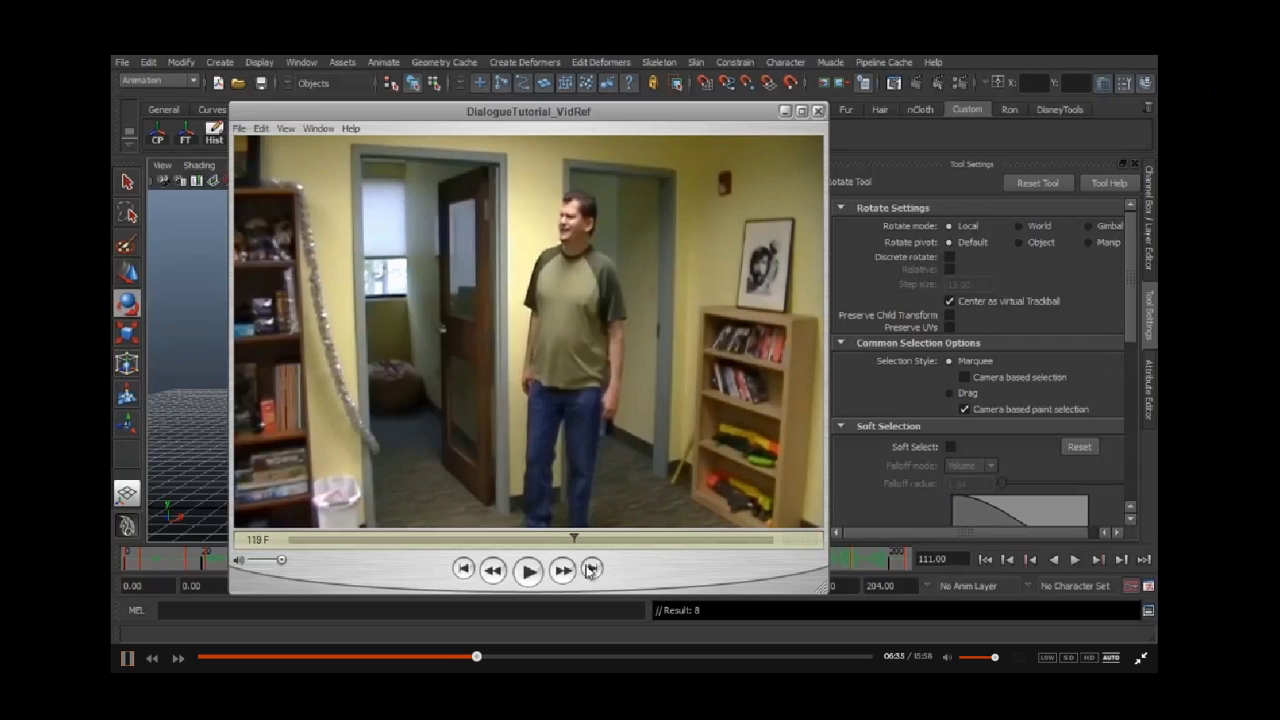
{"action": "left_click", "coordinate": [690, 50]}
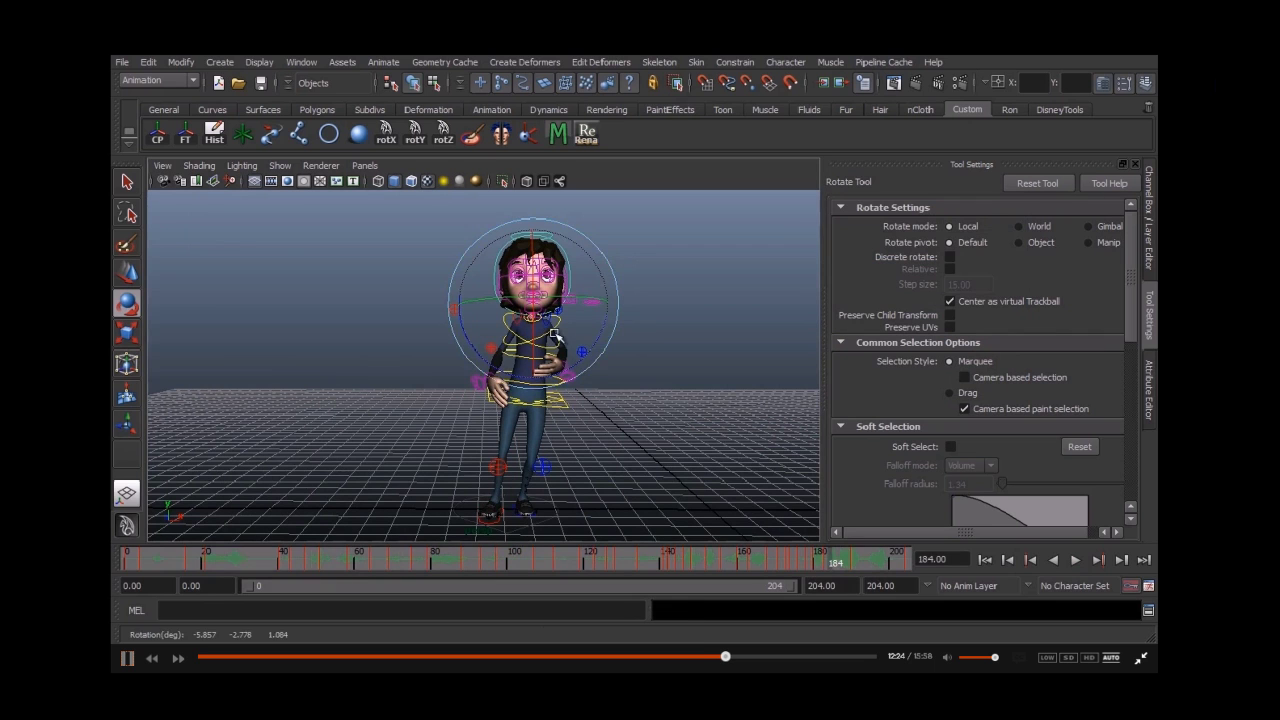
Step: Review the head motion between frames 177 and 186 and check the head control's keys in the Dope Sheet
{"action": "key", "text": "alt+v"}
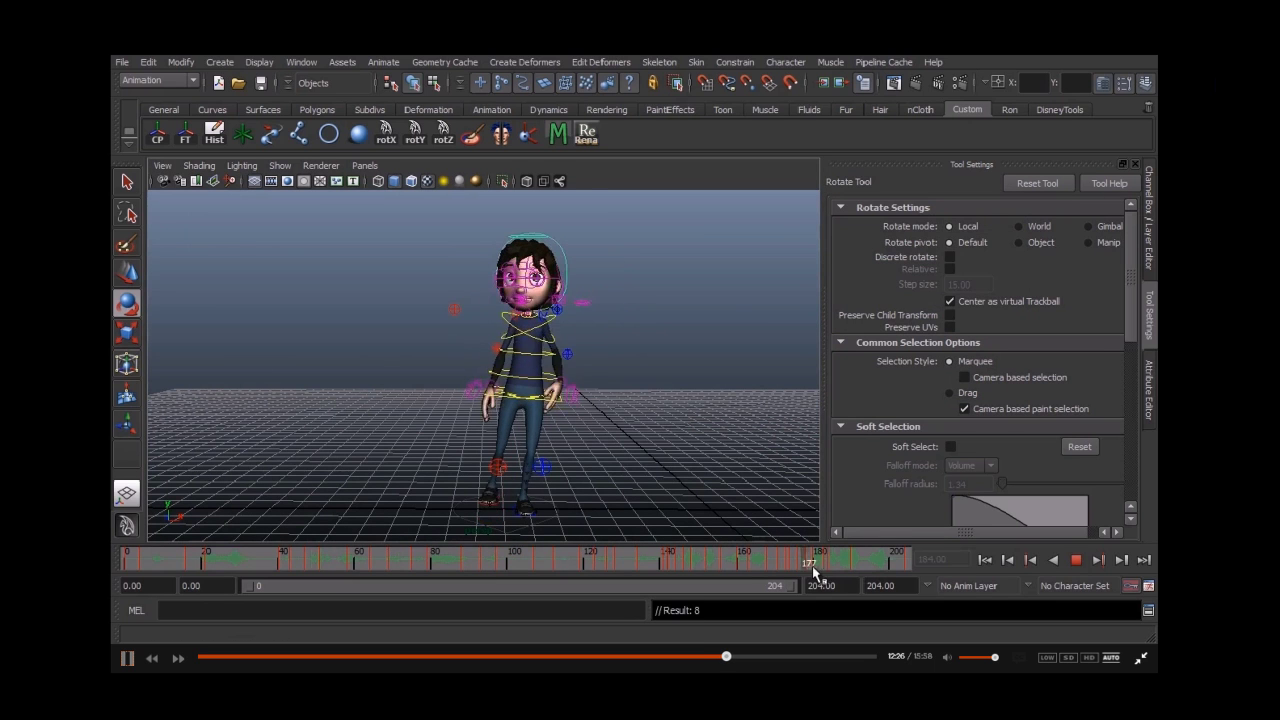
{"action": "key", "text": "alt+v"}
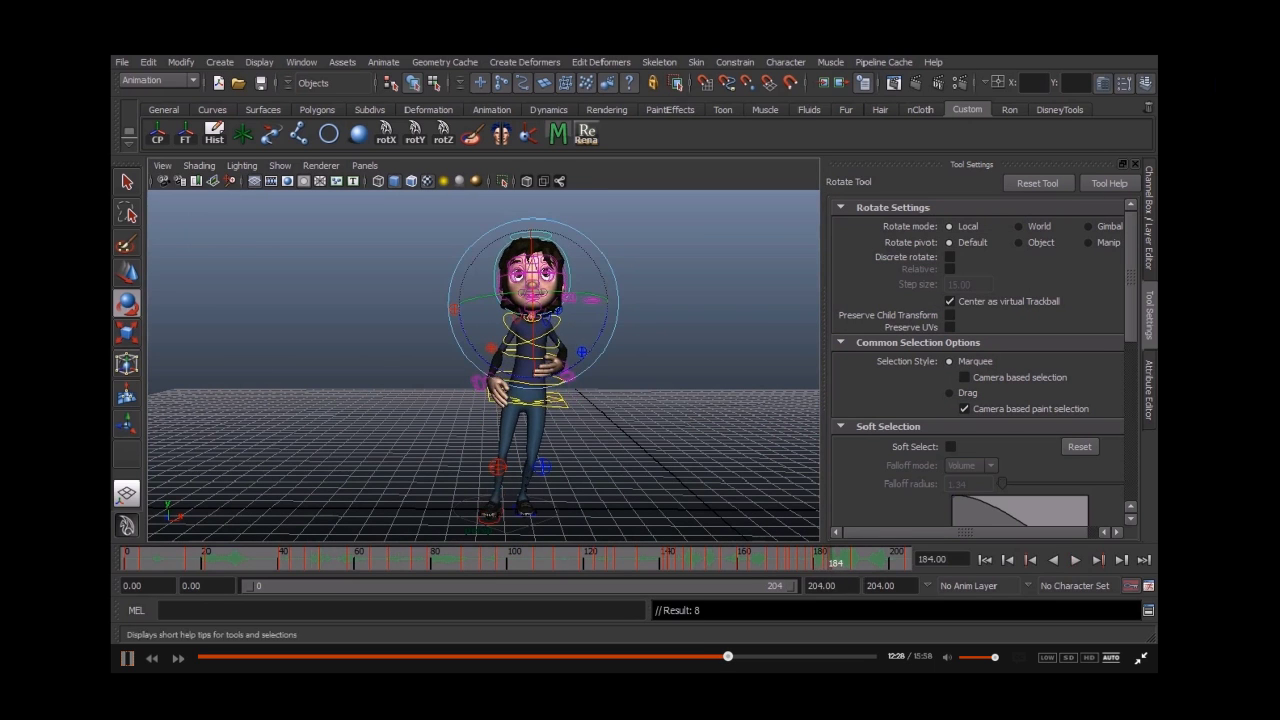
{"action": "key", "text": "shift+d"}
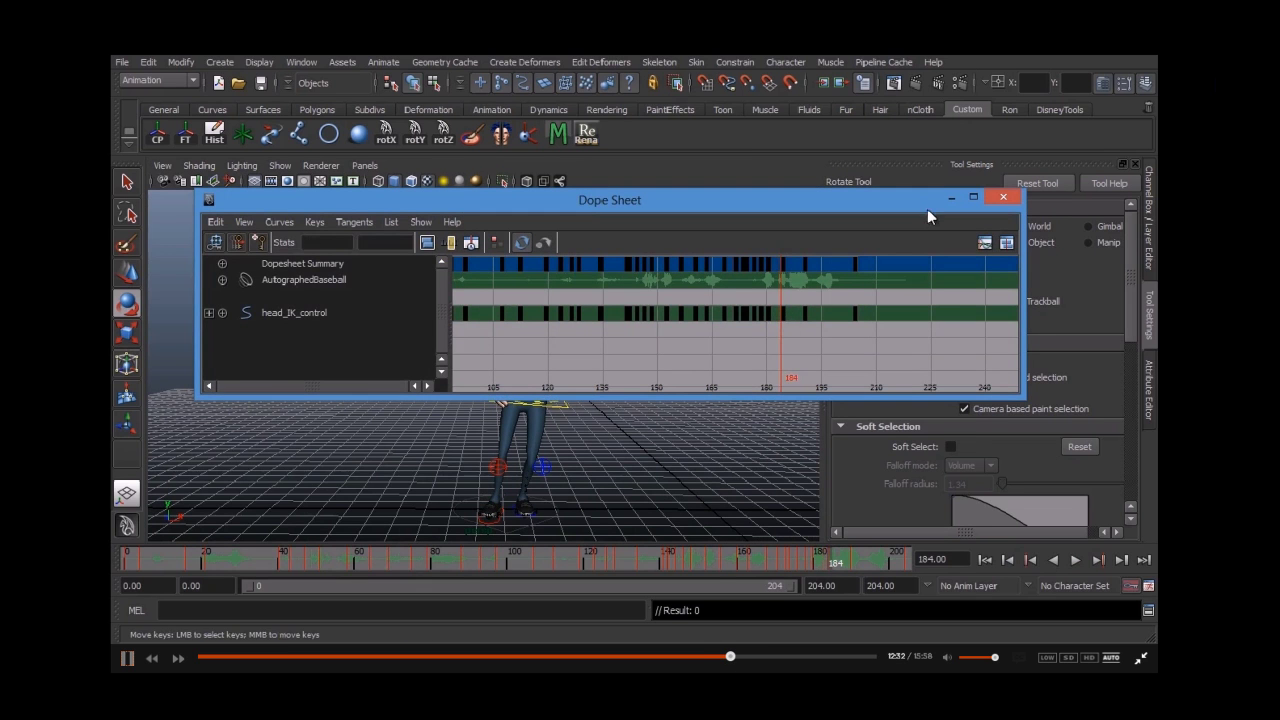
{"action": "left_click", "coordinate": [951, 197]}
{"action": "key", "text": "alt+v"}
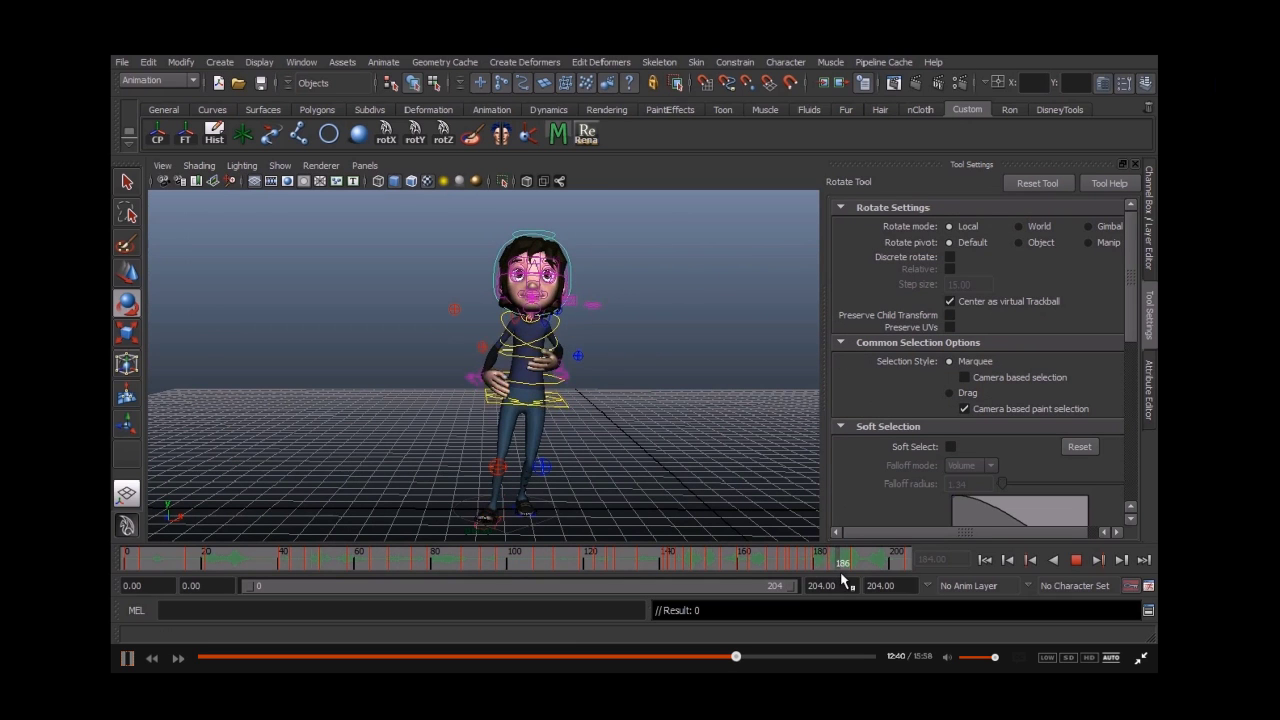
{"action": "mouse_move", "coordinate": [844, 578]}
{"action": "left_mouse_down"}
{"action": "mouse_move", "coordinate": [806, 578]}
{"action": "mouse_move", "coordinate": [824, 580]}
{"action": "left_mouse_up"}
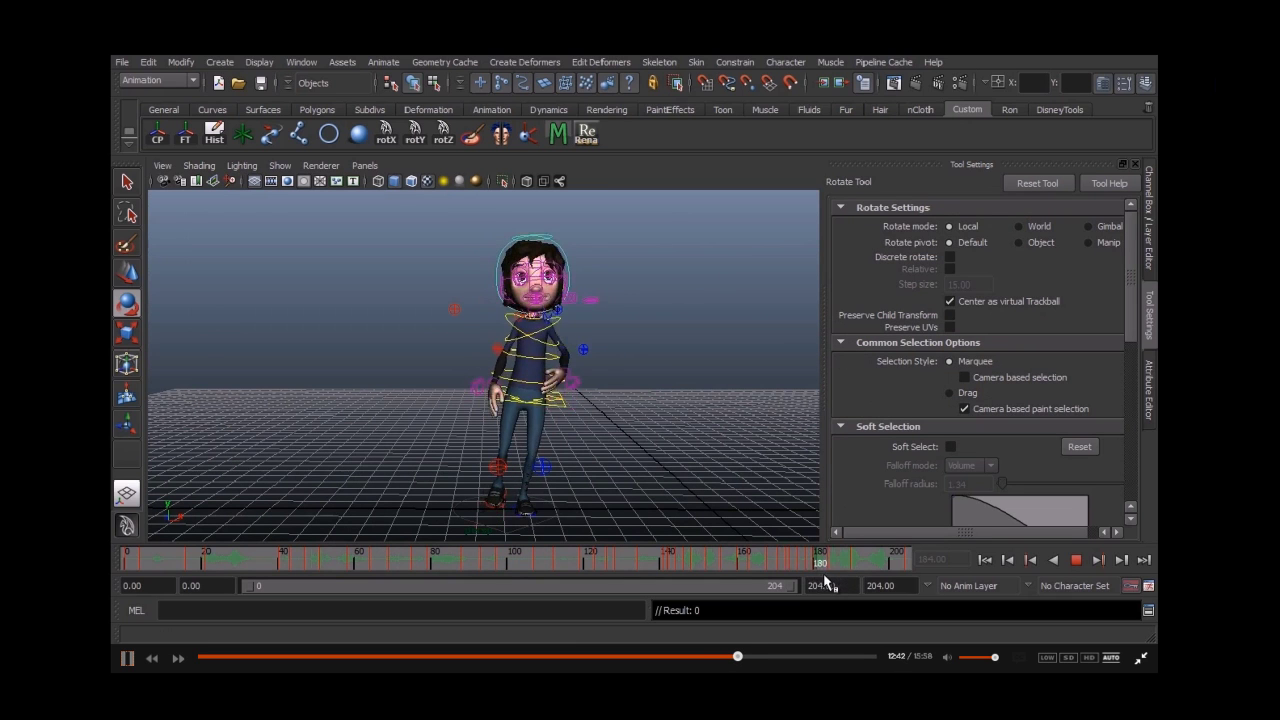
Step: Rotate the head control at frame 186 and key the new pose
{"action": "left_click", "coordinate": [465, 296]}
{"action": "left_click_drag", "start_coordinate": [490, 274], "coordinate": [492, 302]}
{"action": "key", "text": "s"}
{"action": "key", "text": "s"}
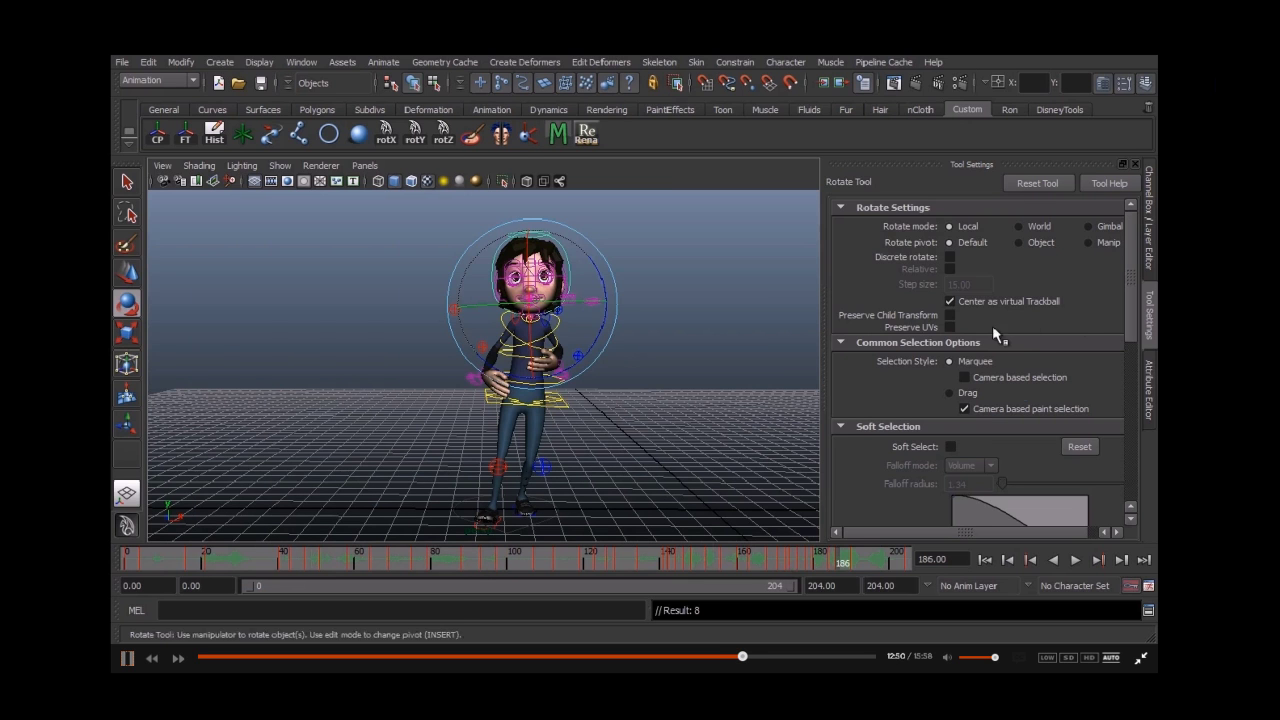
Step: Delete the head control's key shortly after frame 186 in the Dope Sheet and minimize the sheet
{"action": "key", "text": "alt+Tab"}
{"action": "left_click_drag", "start_coordinate": [824, 298], "coordinate": [798, 346]}
{"action": "key", "text": "Delete"}
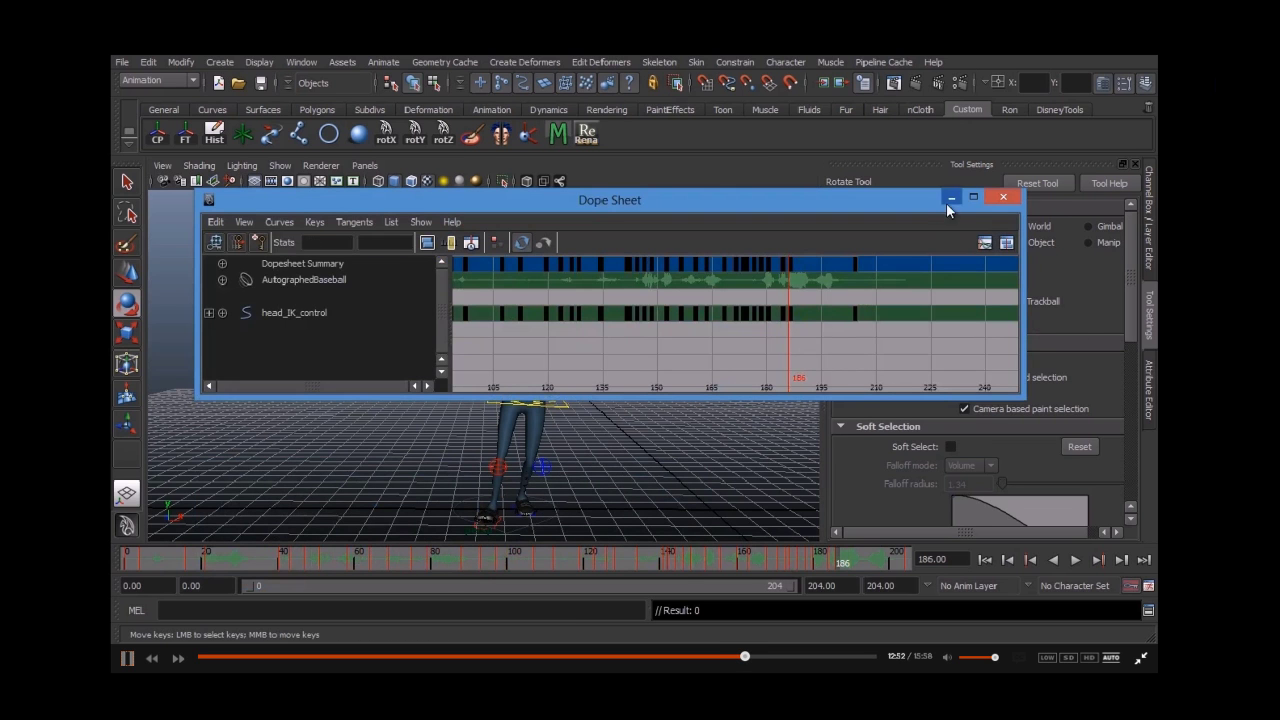
{"action": "left_click", "coordinate": [950, 198]}
Step: Retime the head control's keys from around frame 177 to 186 in the Dope Sheet and minimize the sheet
{"action": "left_click", "coordinate": [801, 566]}
{"action": "key", "text": "alt+period"}
{"action": "key", "text": "alt+period"}
{"action": "key", "text": "alt+period"}
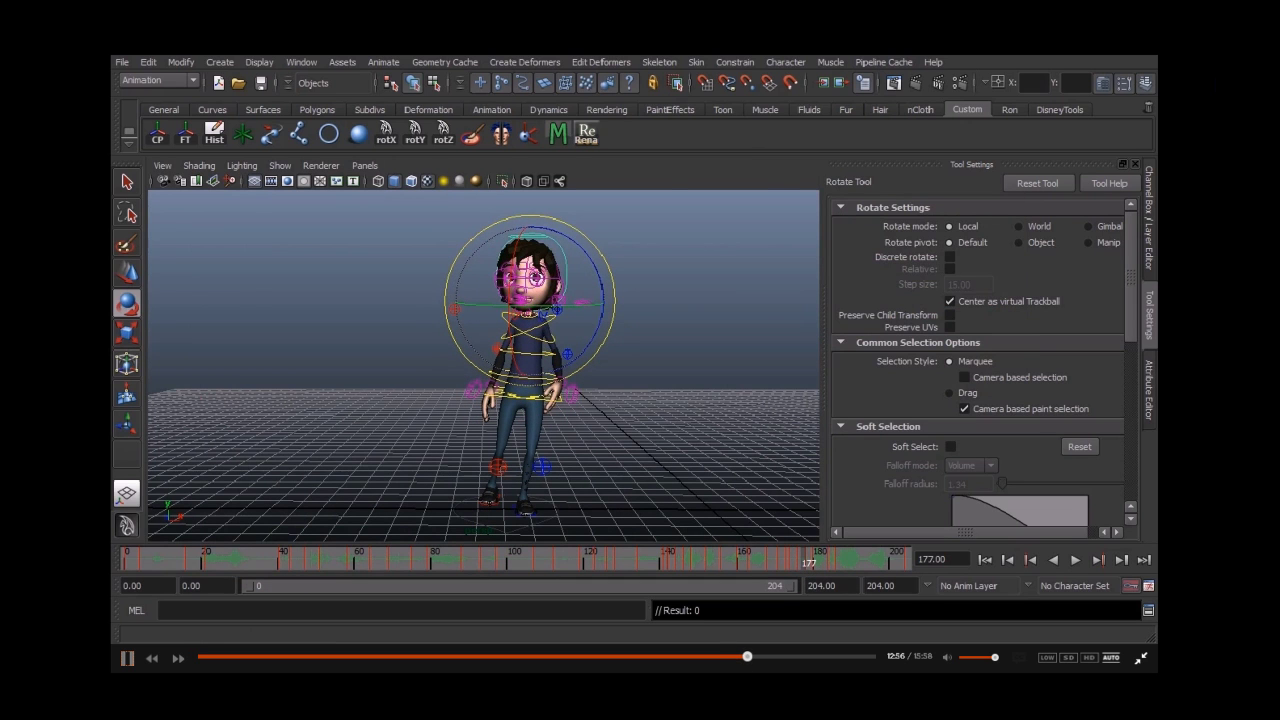
{"action": "key", "text": "alt+Tab"}
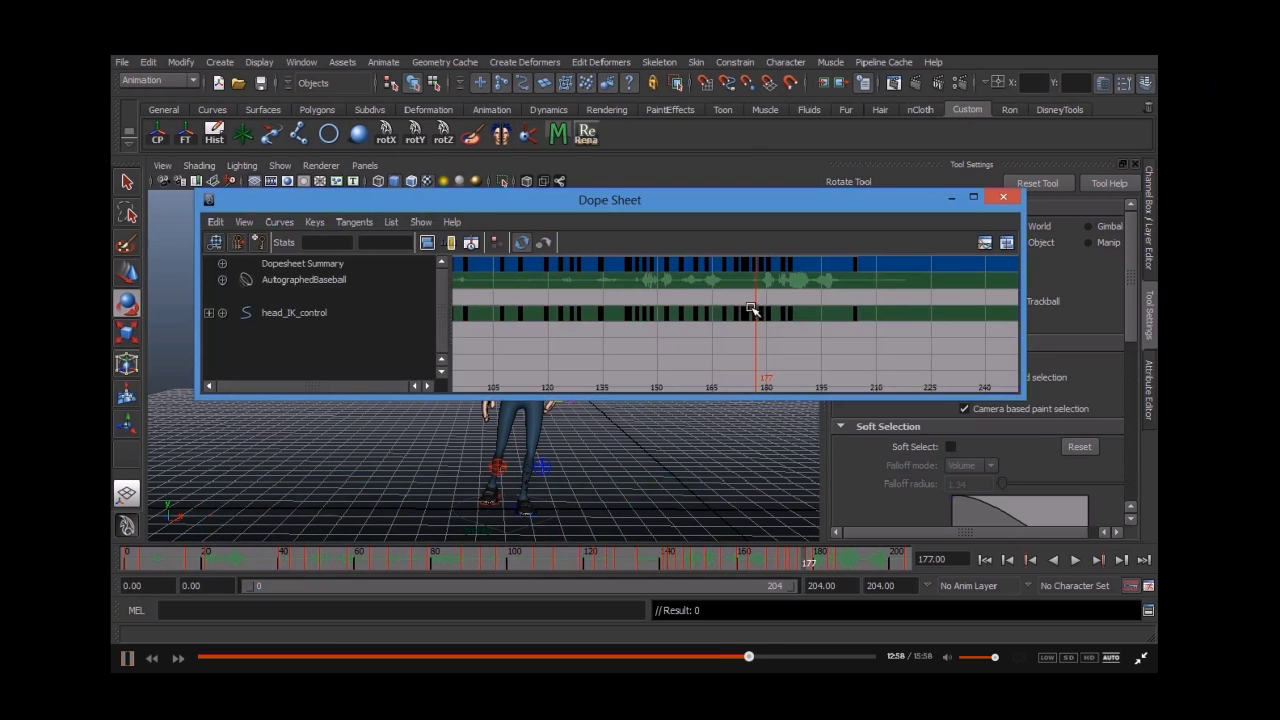
{"action": "left_click_drag", "start_coordinate": [752, 310], "coordinate": [798, 326]}
{"action": "left_click", "coordinate": [838, 265]}
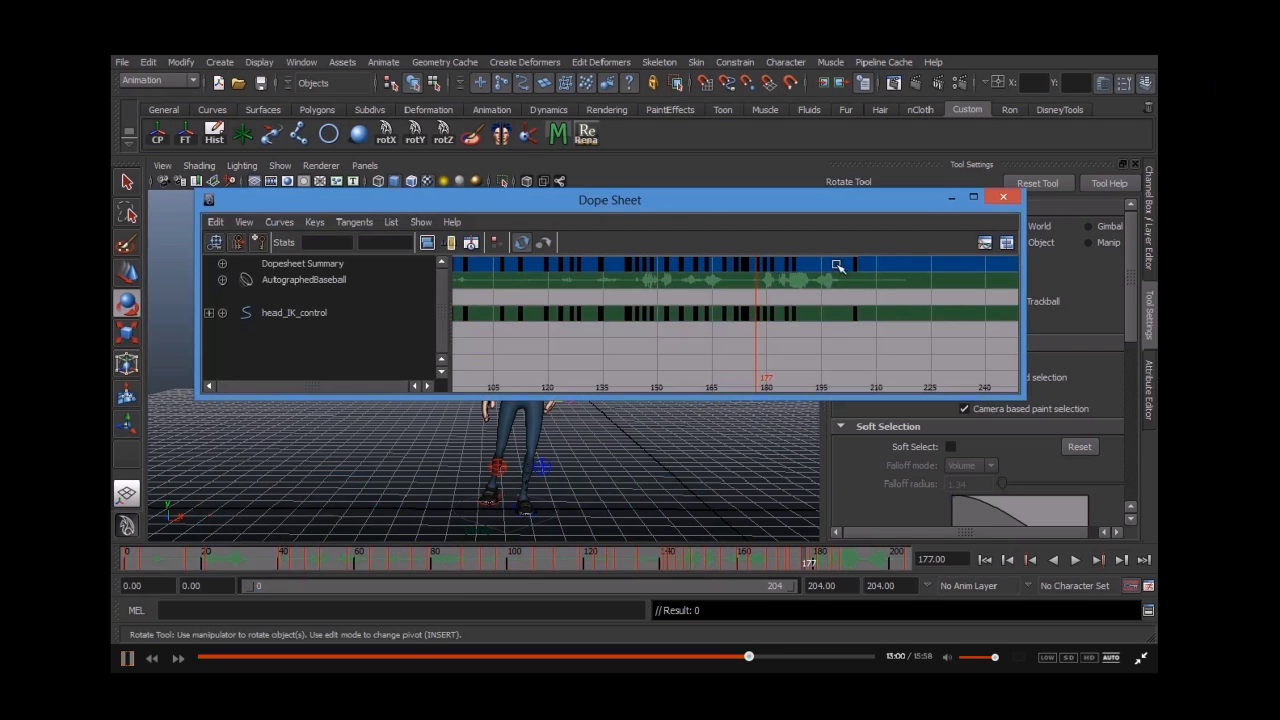
{"action": "left_click", "coordinate": [951, 197]}
Step: Refine the head control's rotation around frame 184 and key it
{"action": "key", "text": "alt+comma"}
{"action": "key", "text": "alt+comma"}
{"action": "key", "text": "alt+comma"}
{"action": "key", "text": "alt+comma"}
{"action": "key", "text": "alt+comma"}
{"action": "key", "text": "alt+period"}
{"action": "key", "text": "alt+period"}
{"action": "key", "text": "alt+period"}
{"action": "key", "text": "alt+period"}
{"action": "key", "text": "alt+period"}
{"action": "key", "text": "alt+period"}
{"action": "key", "text": "alt+period"}
{"action": "key", "text": "alt+period"}
{"action": "key", "text": "alt+period"}
{"action": "key", "text": "alt+period"}
{"action": "key", "text": "alt+period"}
{"action": "key", "text": "alt+period"}
{"action": "left_click_drag", "start_coordinate": [585, 326], "coordinate": [581, 267]}
{"action": "key", "text": "s"}
Step: Step back and forth through the frames around 184 to check the adjusted head motion
{"action": "key", "text": "alt+comma"}
{"action": "key", "text": "alt+comma"}
{"action": "key", "text": "alt+comma"}
{"action": "key", "text": "alt+comma"}
{"action": "key", "text": "alt+period"}
{"action": "key", "text": "alt+period"}
{"action": "key", "text": "alt+period"}
{"action": "key", "text": "alt+period"}
{"action": "key", "text": "alt+period"}
{"action": "key", "text": "alt+period"}
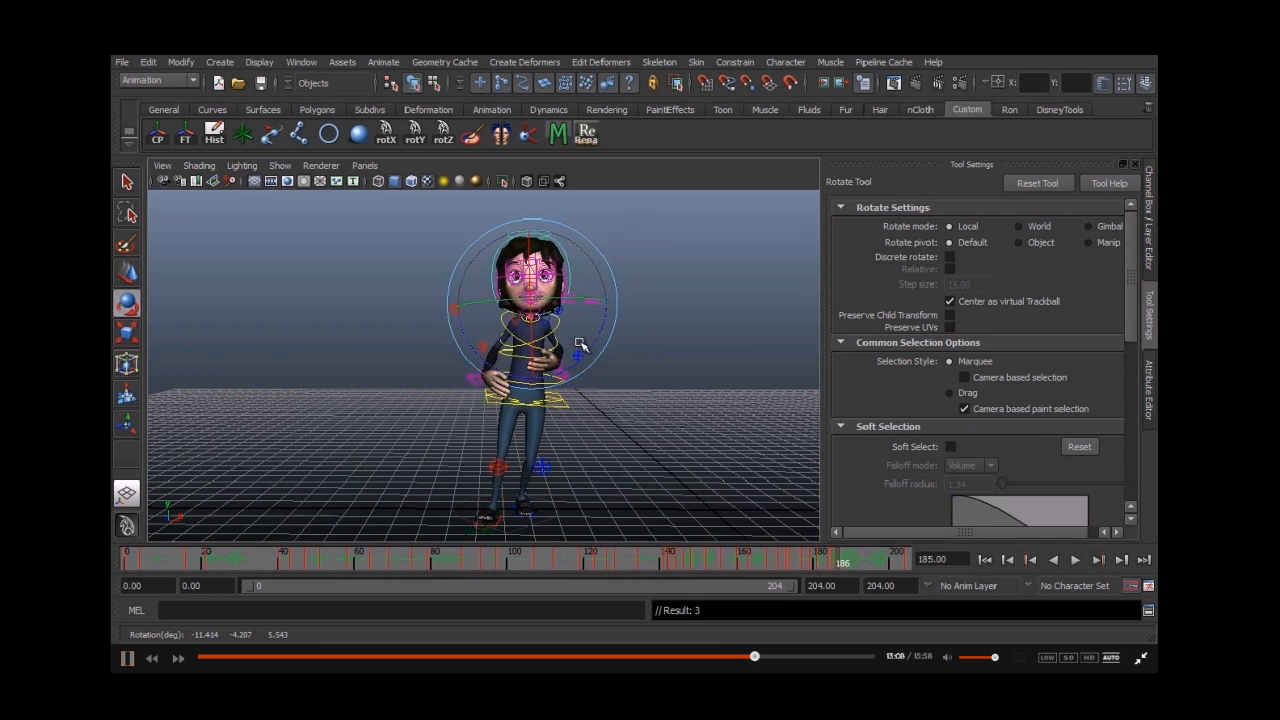
{"action": "key", "text": "alt+comma"}
{"action": "key", "text": "alt+comma"}
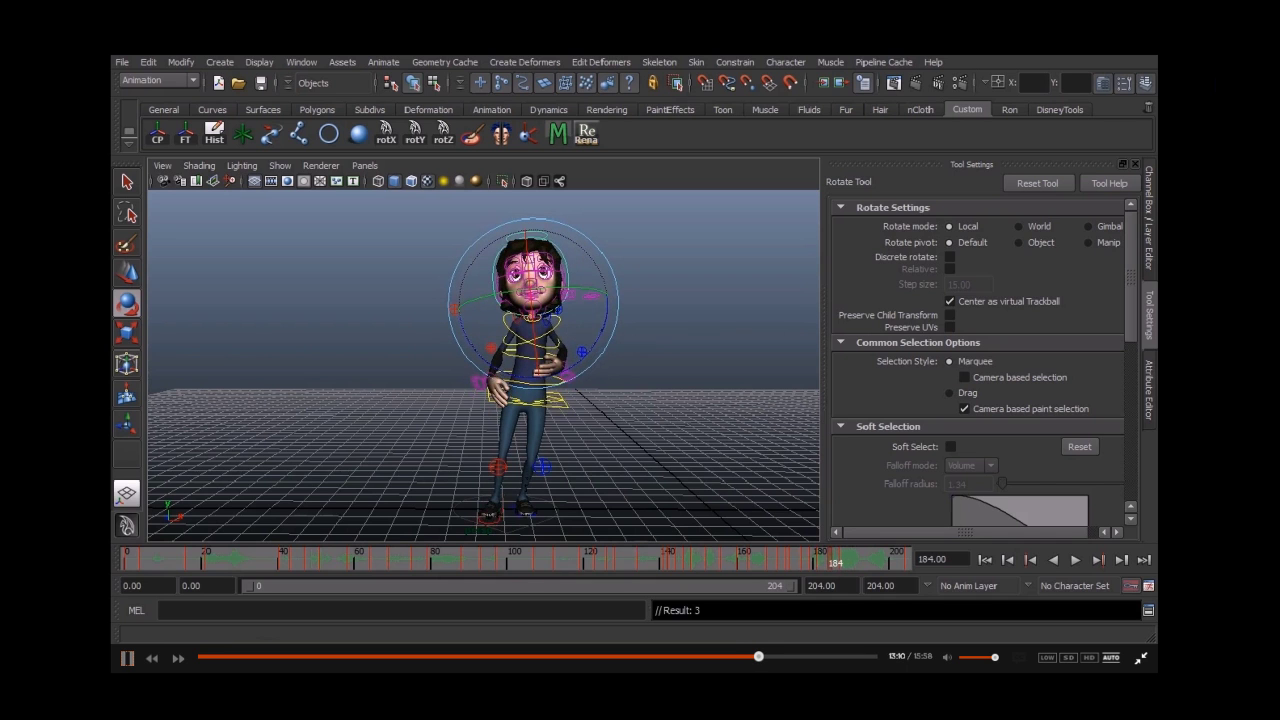
Step: Move the head control's key to frame 185 in the Dope Sheet, minimize the sheet and start playback
{"action": "key", "text": "ctrl+shift+d"}
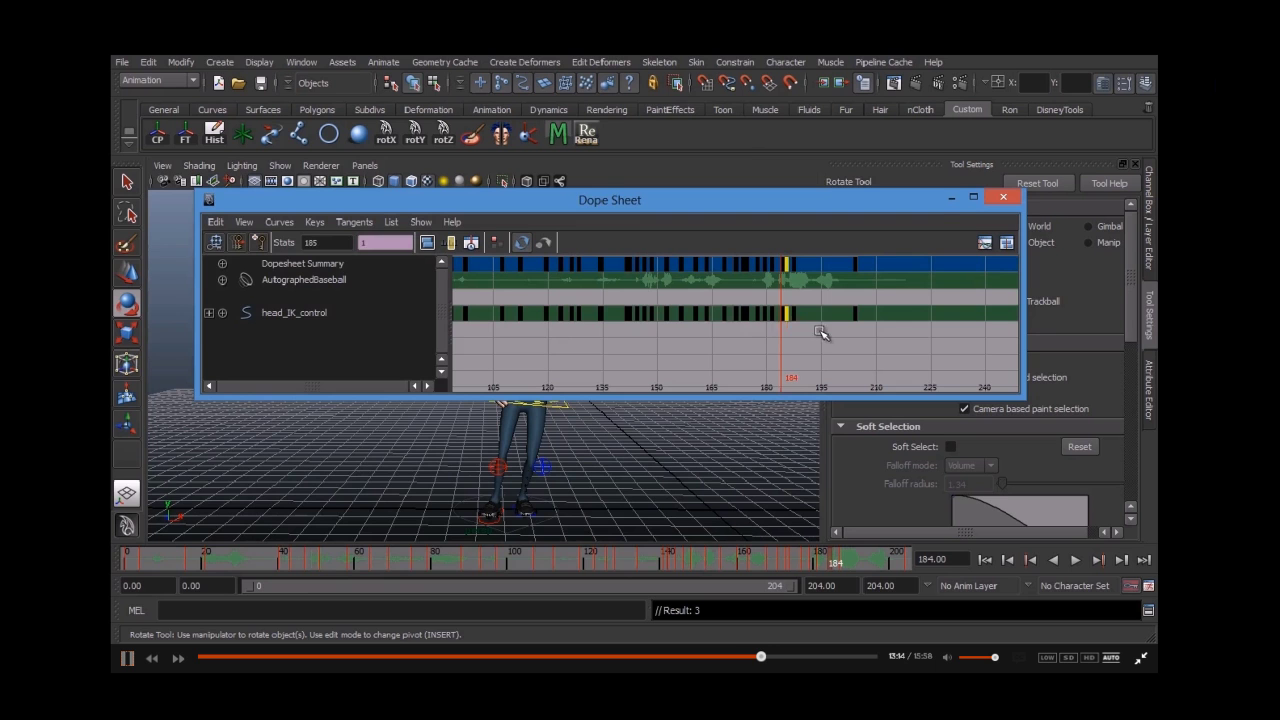
{"action": "left_click", "coordinate": [951, 198]}
{"action": "key", "text": "alt+v"}
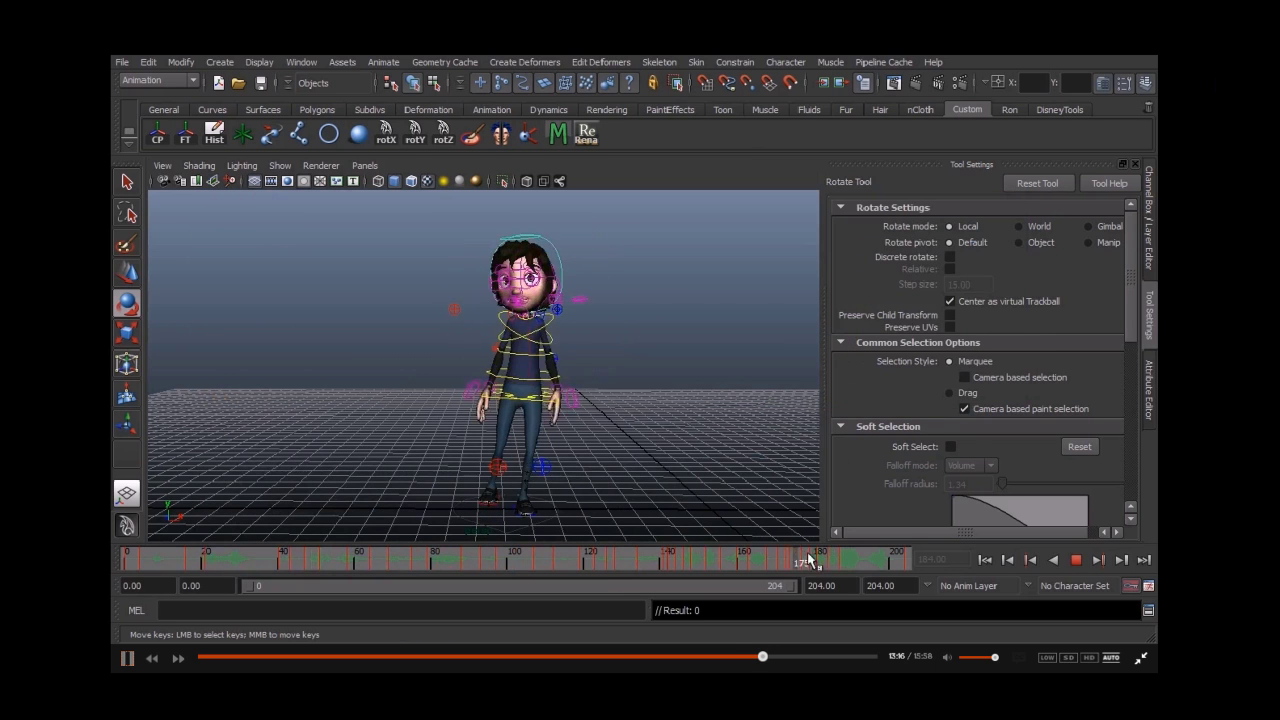
Step: Rotate the head control at frame 191 to about 3.5, -7.2, 4.7 degrees
{"action": "left_click_drag", "start_coordinate": [842, 566], "coordinate": [857, 565]}
{"action": "left_click", "coordinate": [483, 245]}
{"action": "left_click_drag", "start_coordinate": [490, 268], "coordinate": [504, 280]}
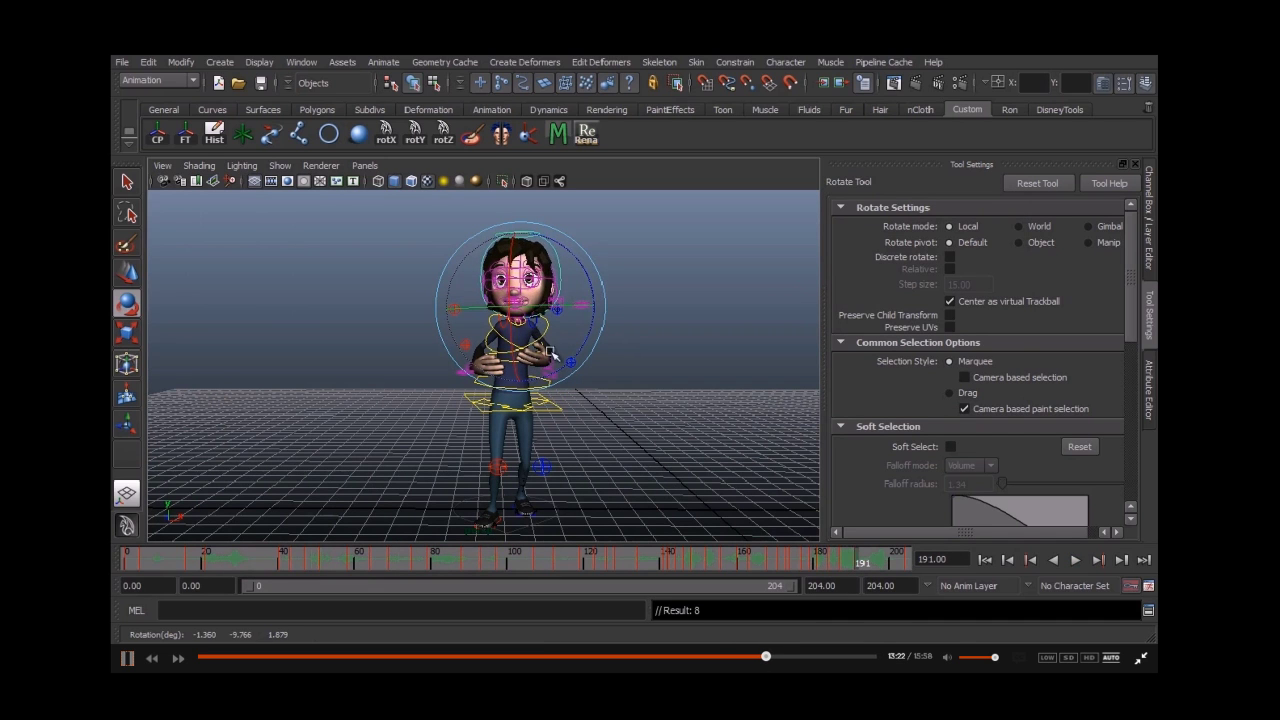
{"action": "mouse_move", "coordinate": [537, 350]}
{"action": "left_mouse_down"}
{"action": "mouse_move", "coordinate": [563, 268]}
{"action": "mouse_move", "coordinate": [552, 334]}
{"action": "left_mouse_up"}
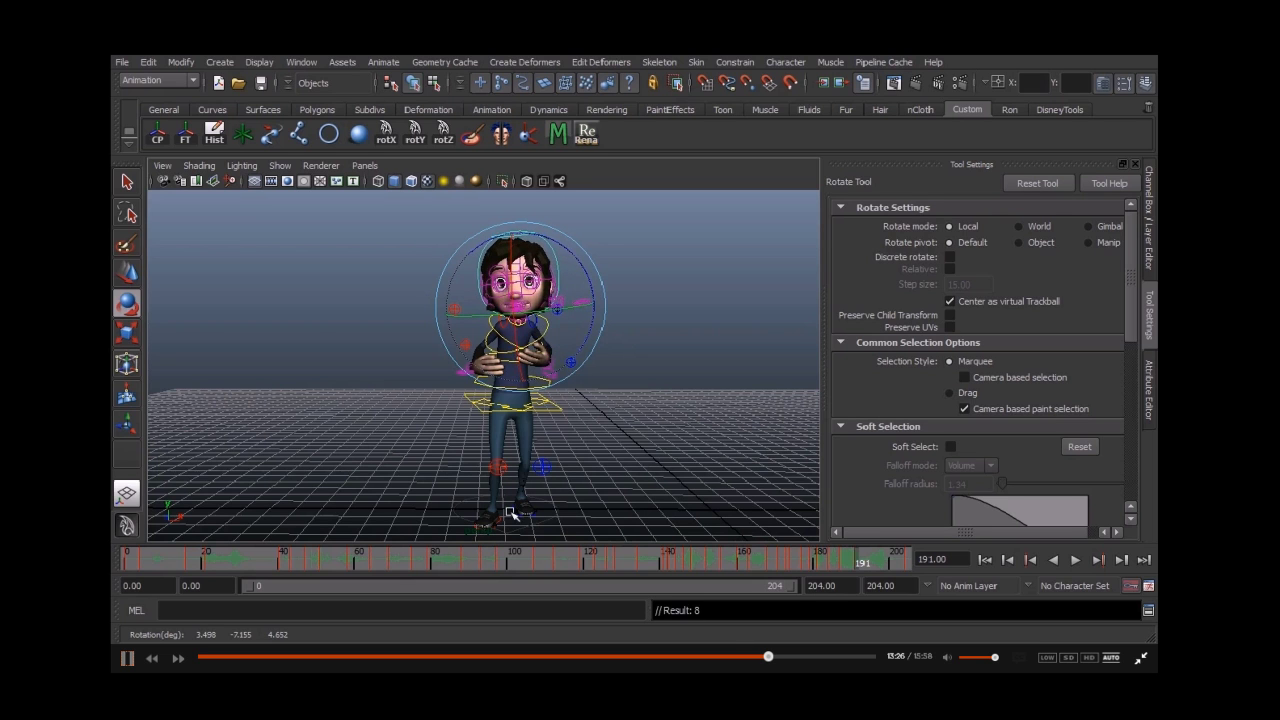
Step: Check the head control's keys around frame 191 in the Dope Sheet, minimize the sheet and play back the motion
{"action": "key", "text": "shift+d"}
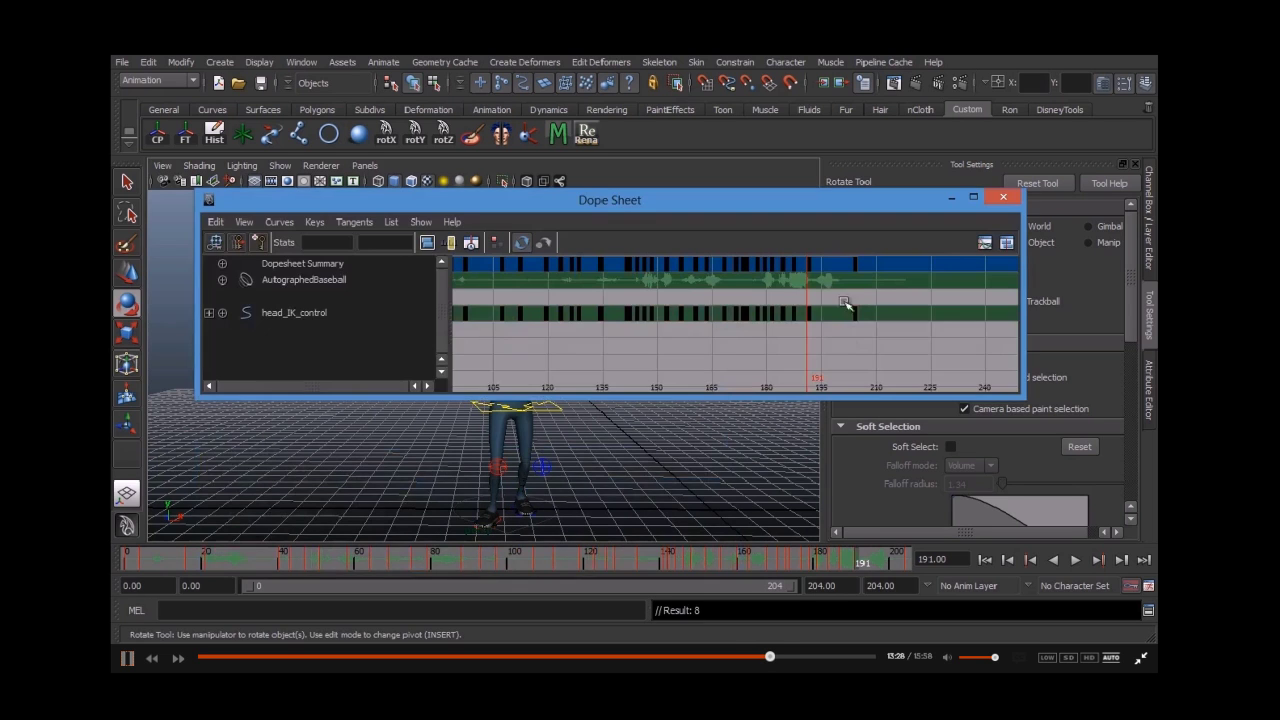
{"action": "left_click", "coordinate": [951, 197]}
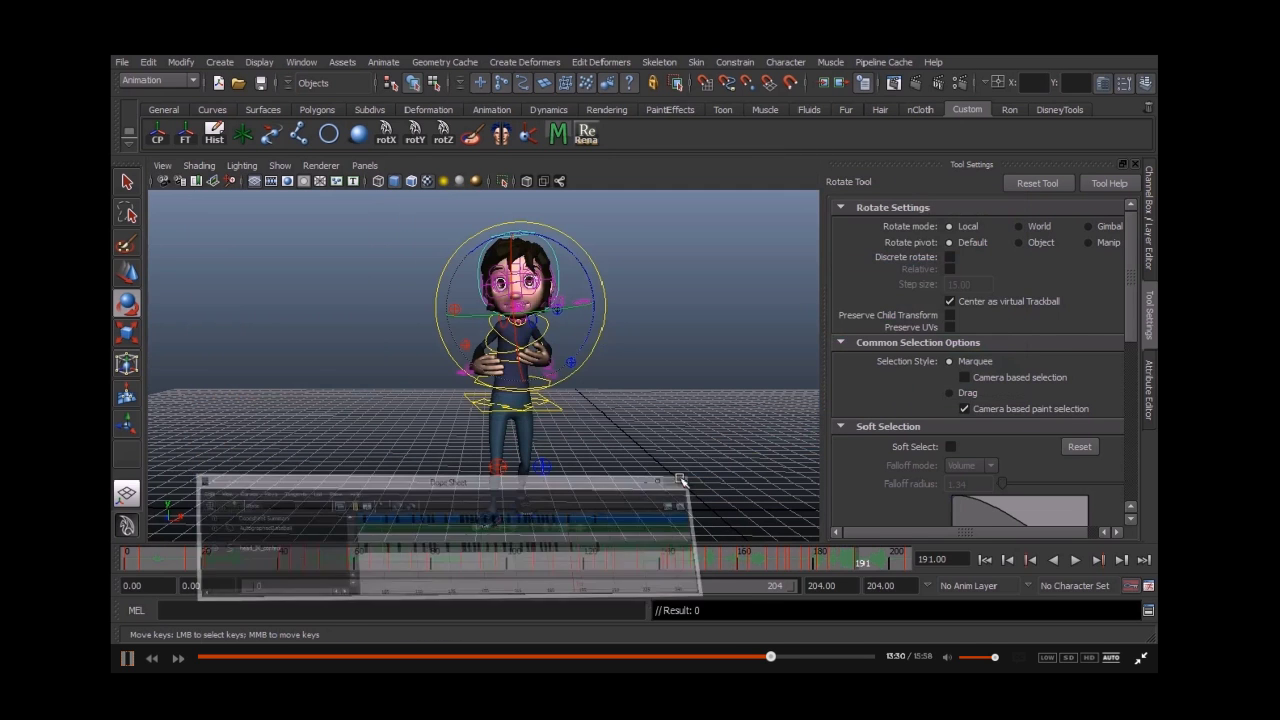
{"action": "key", "text": "alt+v"}
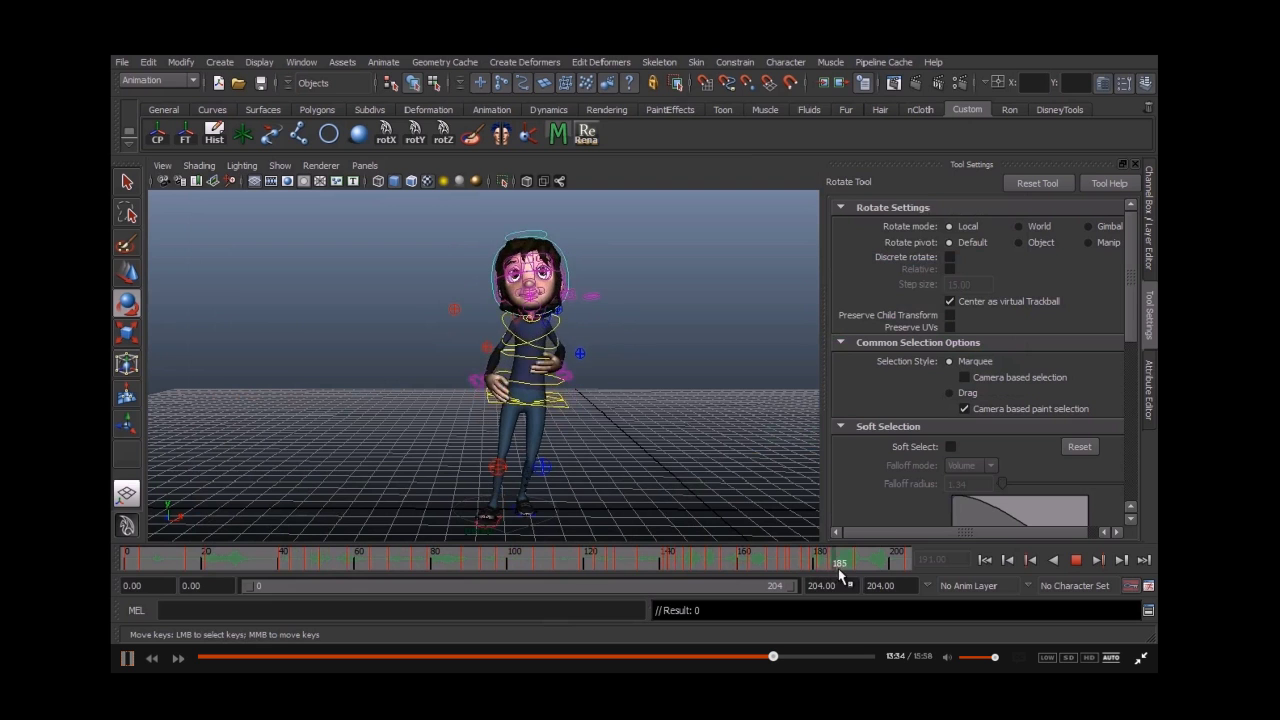
{"action": "key", "text": "alt+v"}
Step: Rotate the head control at frame 189 to about -2.4, -8.9, 7.5 degrees, key it and play back the motion
{"action": "left_click", "coordinate": [592, 272]}
{"action": "left_click_drag", "start_coordinate": [553, 275], "coordinate": [545, 290]}
{"action": "key", "text": "s"}
{"action": "key", "text": "alt+v"}
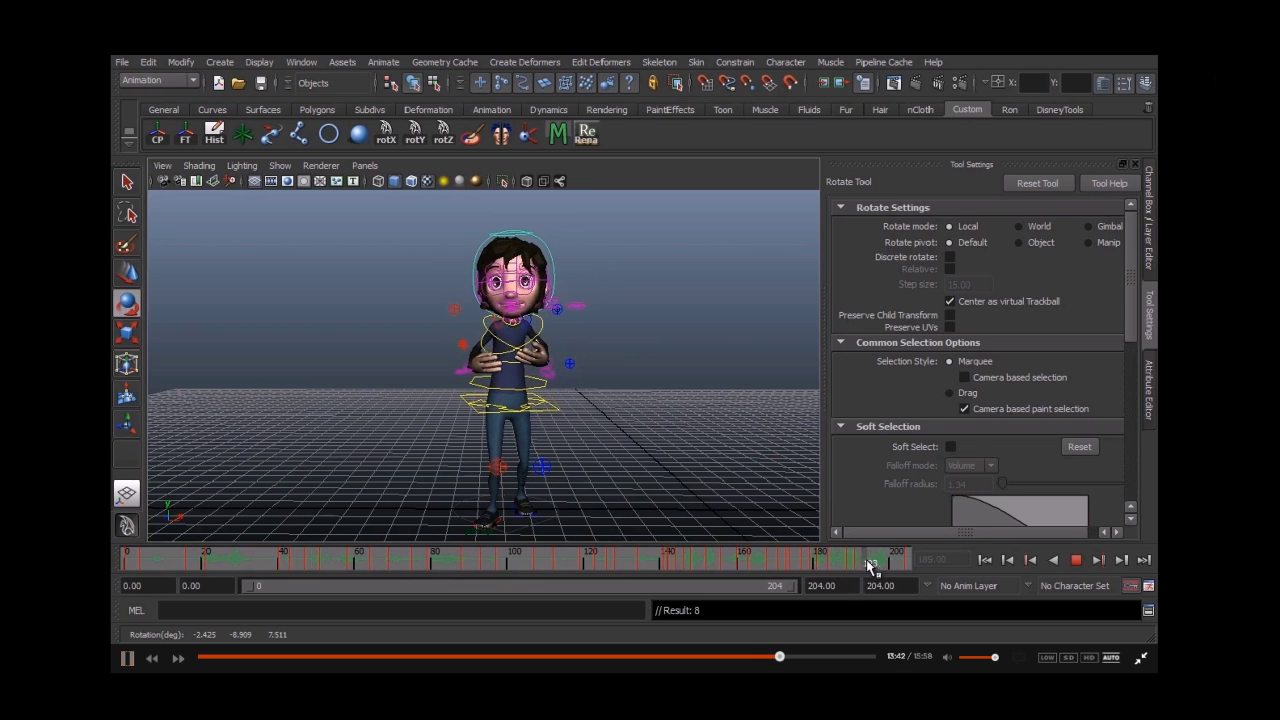
Step: Adjust the head control's rotation slightly around frame 195, key it and replay the motion
{"action": "key", "text": "alt+v"}
{"action": "left_click_drag", "start_coordinate": [485, 336], "coordinate": [483, 331]}
{"action": "key", "text": "s"}
{"action": "left_click", "coordinate": [827, 556]}
{"action": "key", "text": "alt+v"}
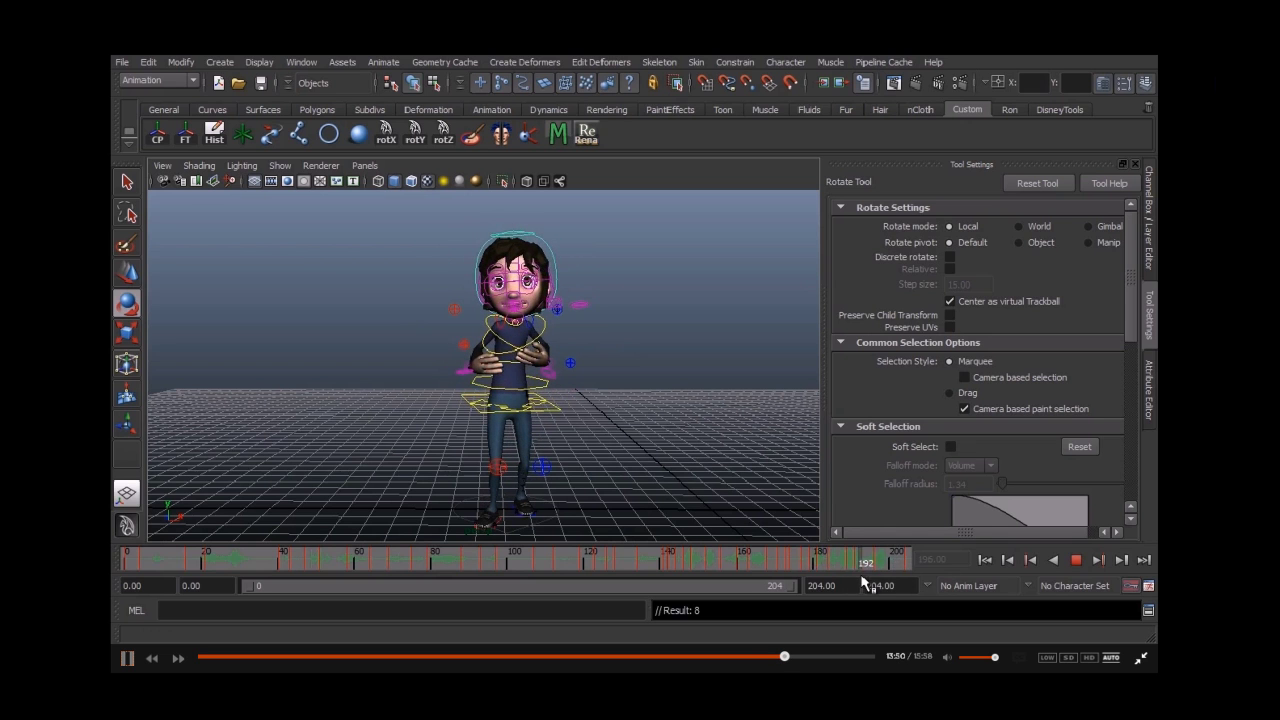
Step: Scrub from frame 192 to the last frame, 204, and play the whole animation to review the head motion
{"action": "left_click", "coordinate": [867, 561]}
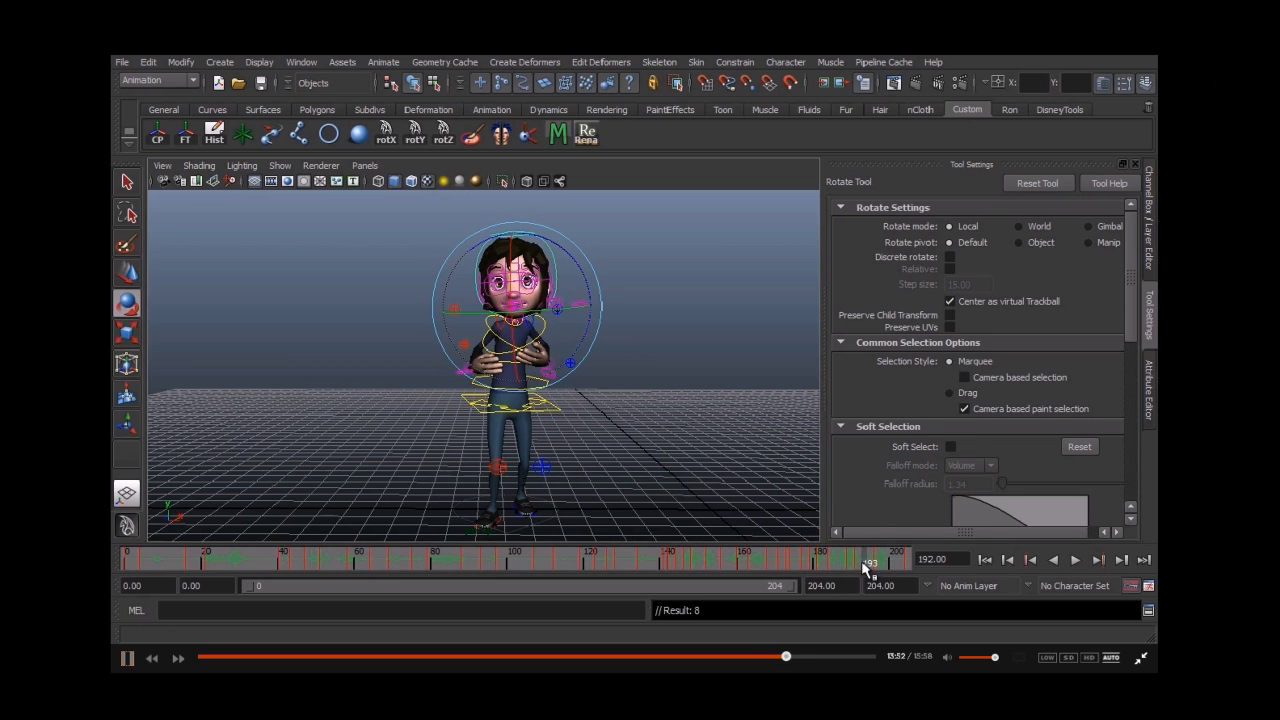
{"action": "key", "text": "alt+v"}
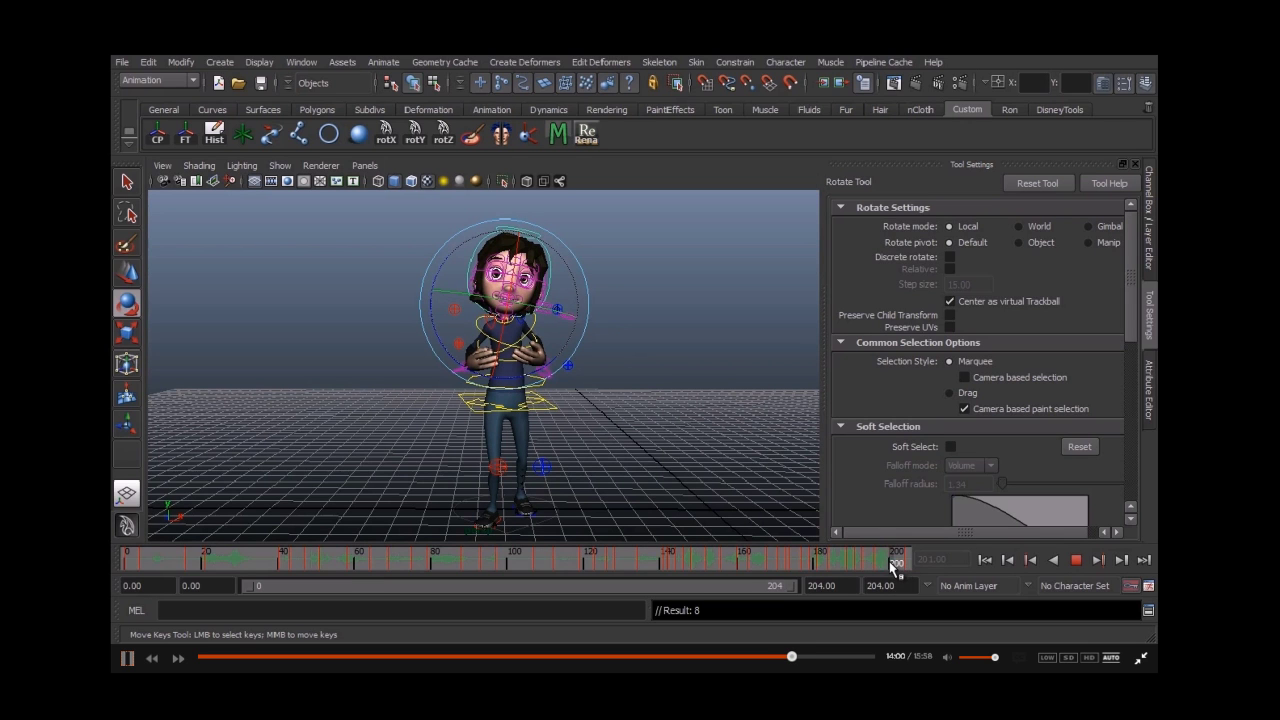
{"action": "left_click_drag", "start_coordinate": [889, 563], "coordinate": [922, 567]}
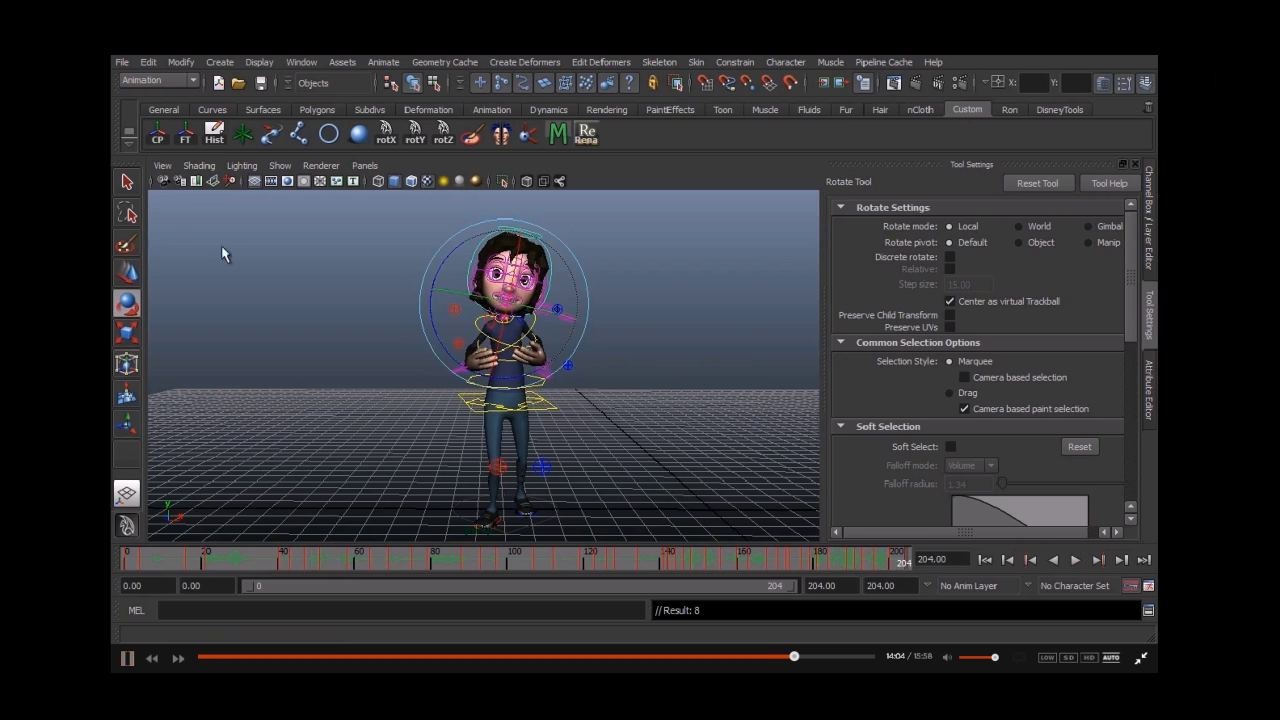
{"action": "key", "text": "q"}
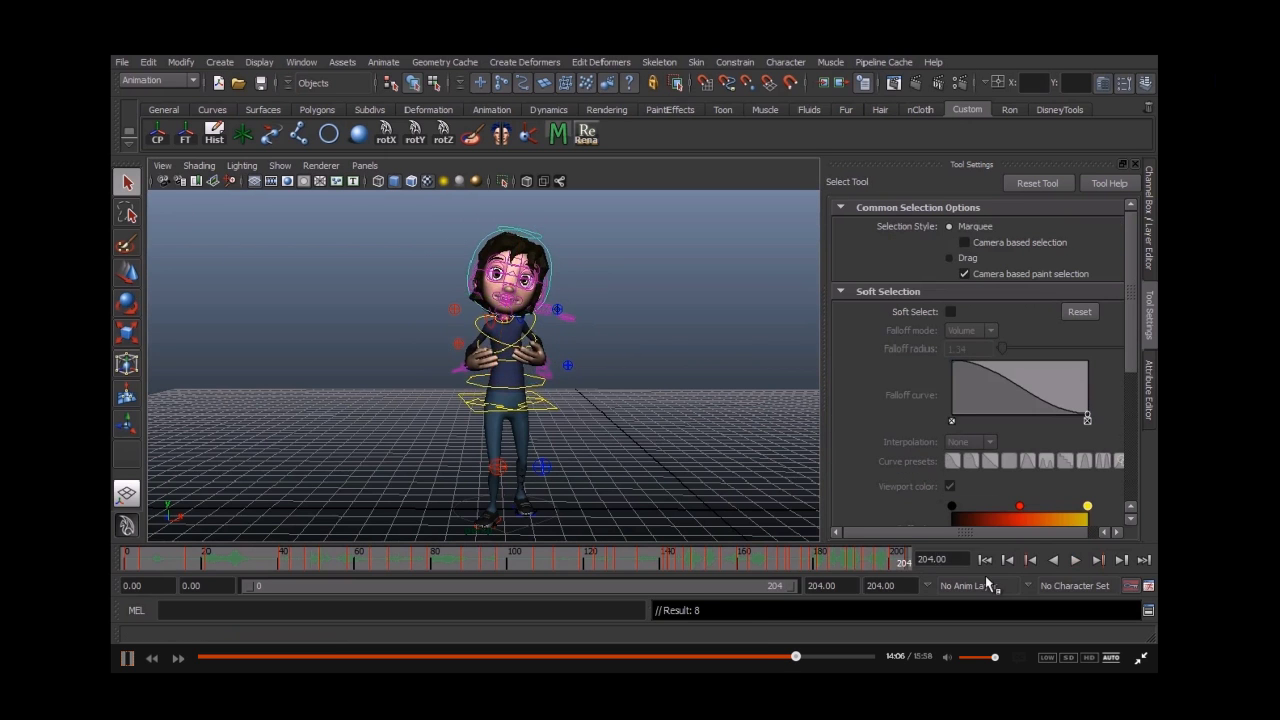
{"action": "left_click", "coordinate": [1075, 560]}
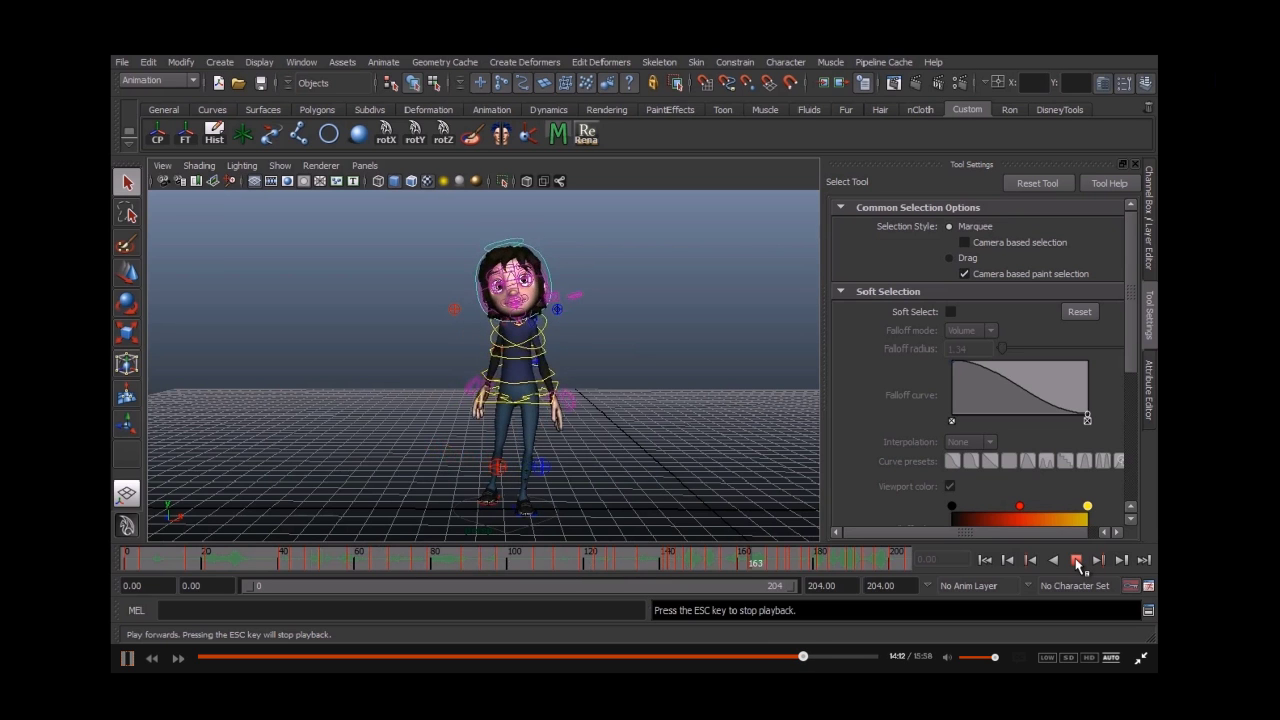
Step: Examine the motion around frames 173 and 174 and the head control's keys there in the Dope Sheet, then minimize the sheet
{"action": "mouse_move", "coordinate": [770, 558]}
{"action": "left_mouse_down"}
{"action": "mouse_move", "coordinate": [777, 600]}
{"action": "mouse_move", "coordinate": [811, 609]}
{"action": "mouse_move", "coordinate": [778, 604]}
{"action": "mouse_move", "coordinate": [789, 604]}
{"action": "left_mouse_up"}
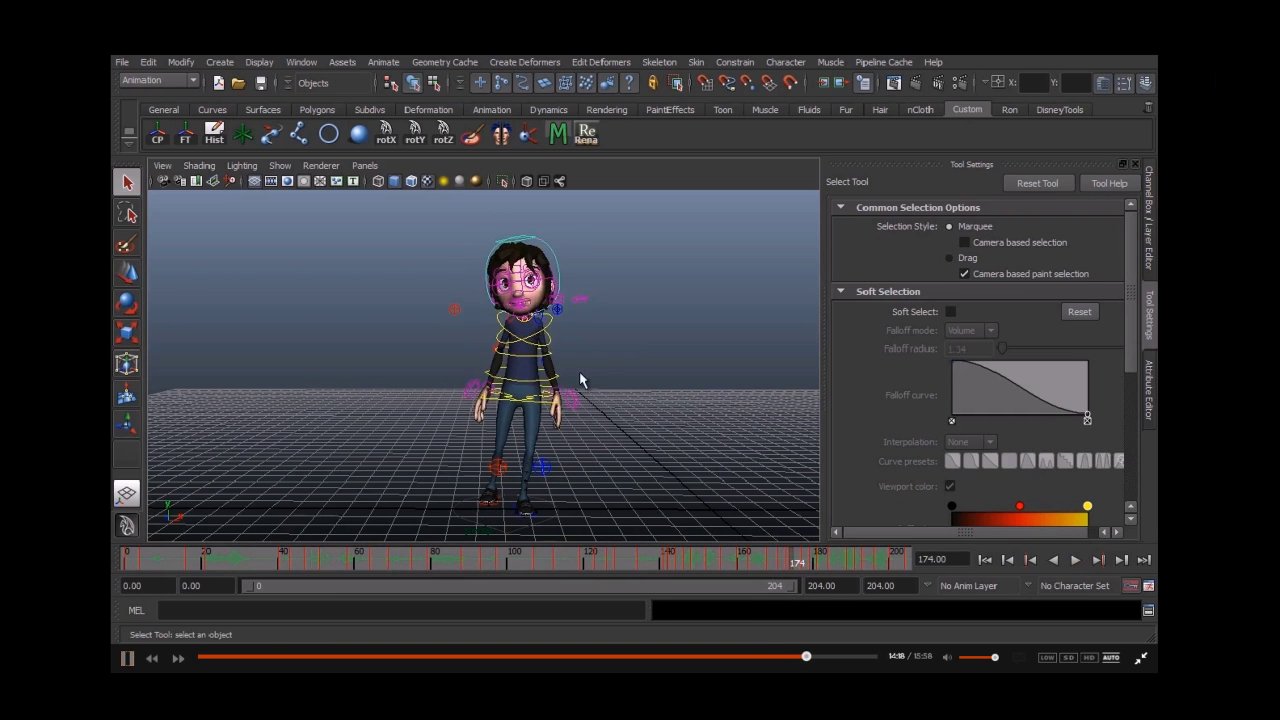
{"action": "key", "text": "alt+comma"}
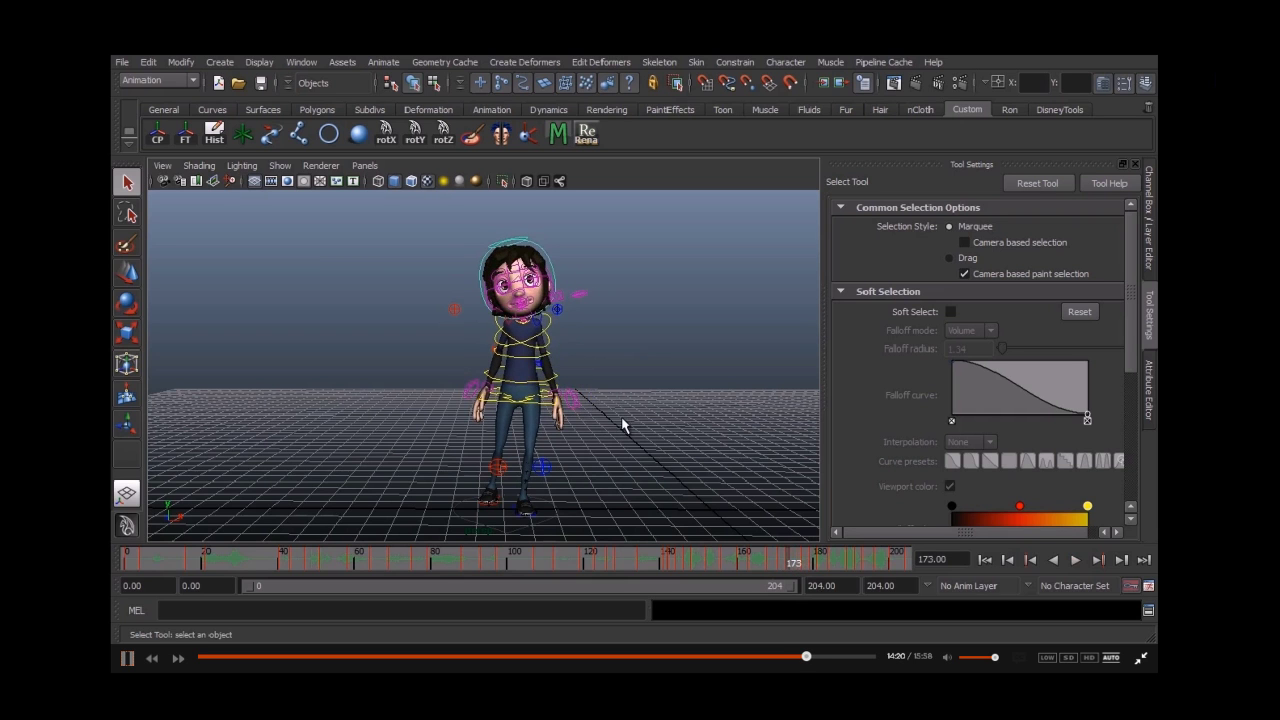
{"action": "key", "text": "alt+period"}
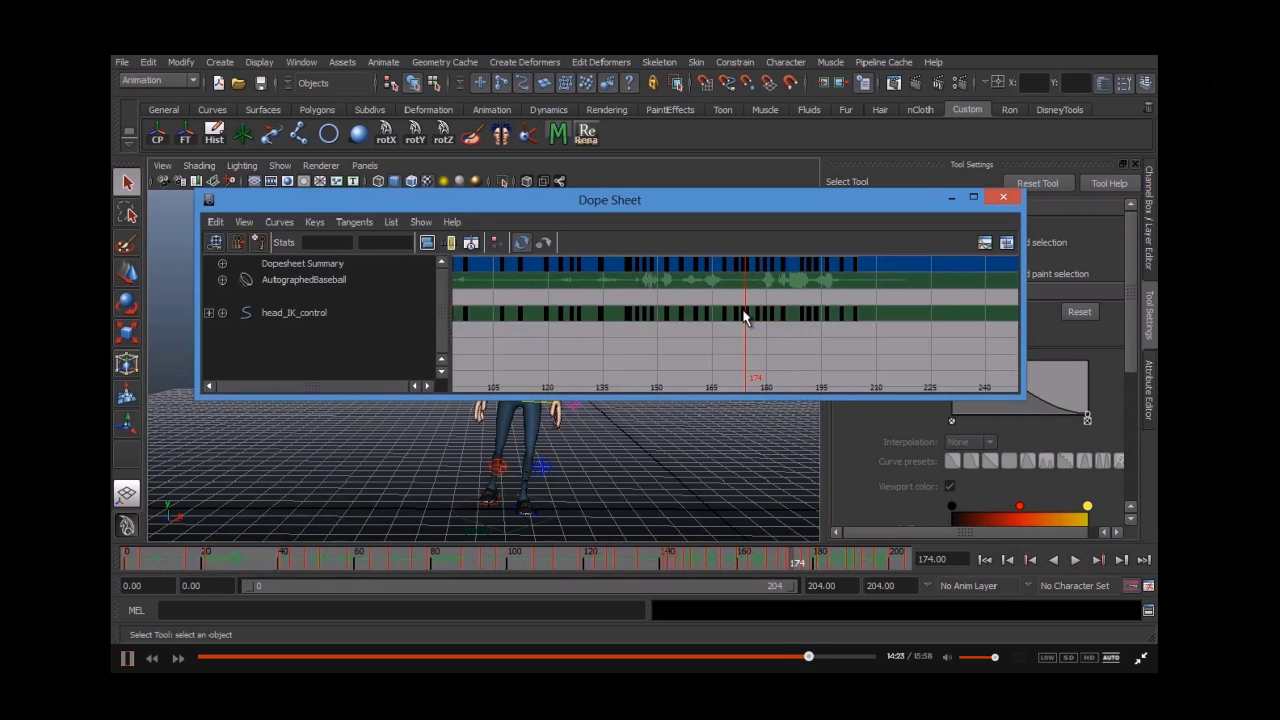
{"action": "left_click", "coordinate": [743, 317]}
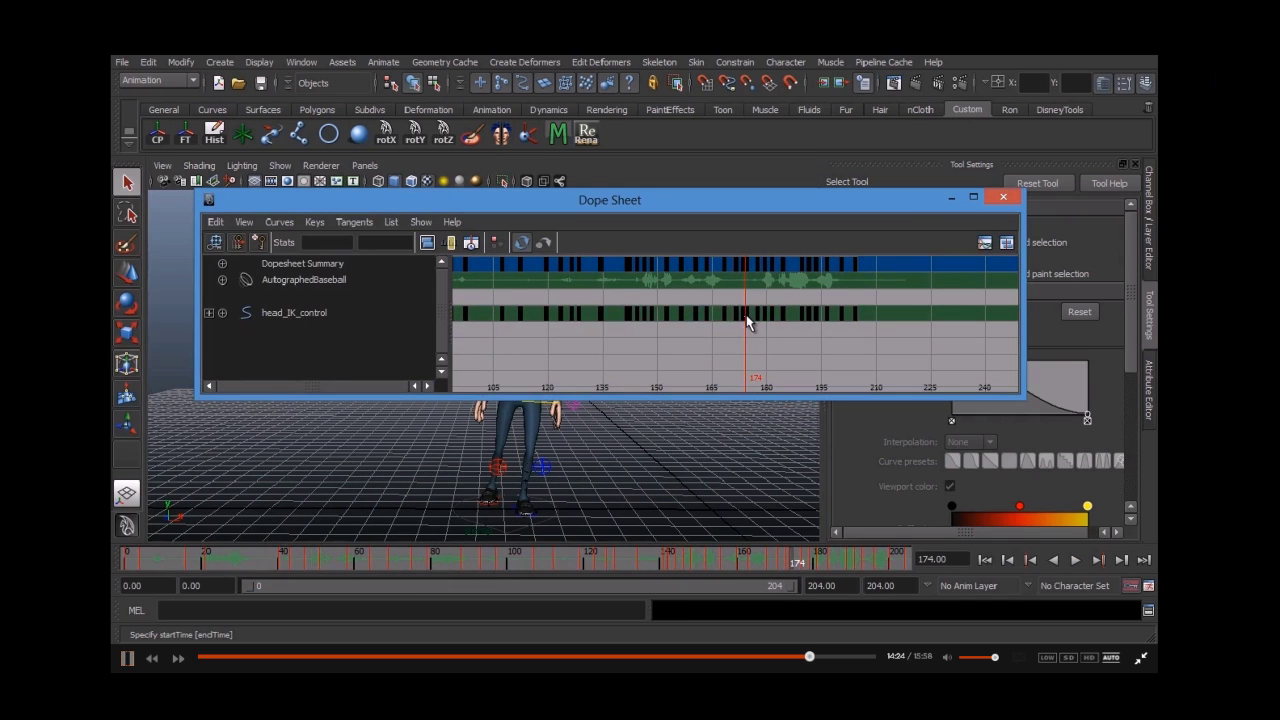
{"action": "left_click", "coordinate": [952, 197]}
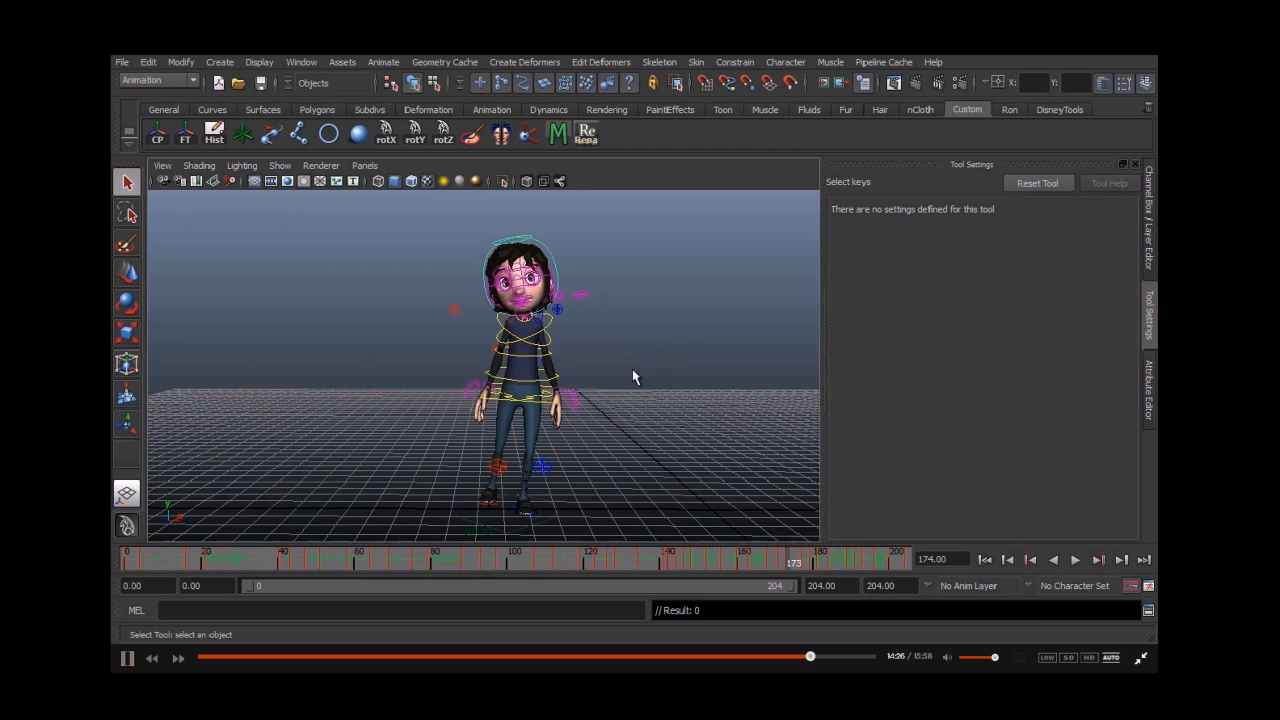
Step: Rotate the head control at frame 174 to about 2.0, -14.4, 6.9 degrees
{"action": "key", "text": "alt+comma"}
{"action": "key", "text": "alt+period"}
{"action": "key", "text": "alt+period"}
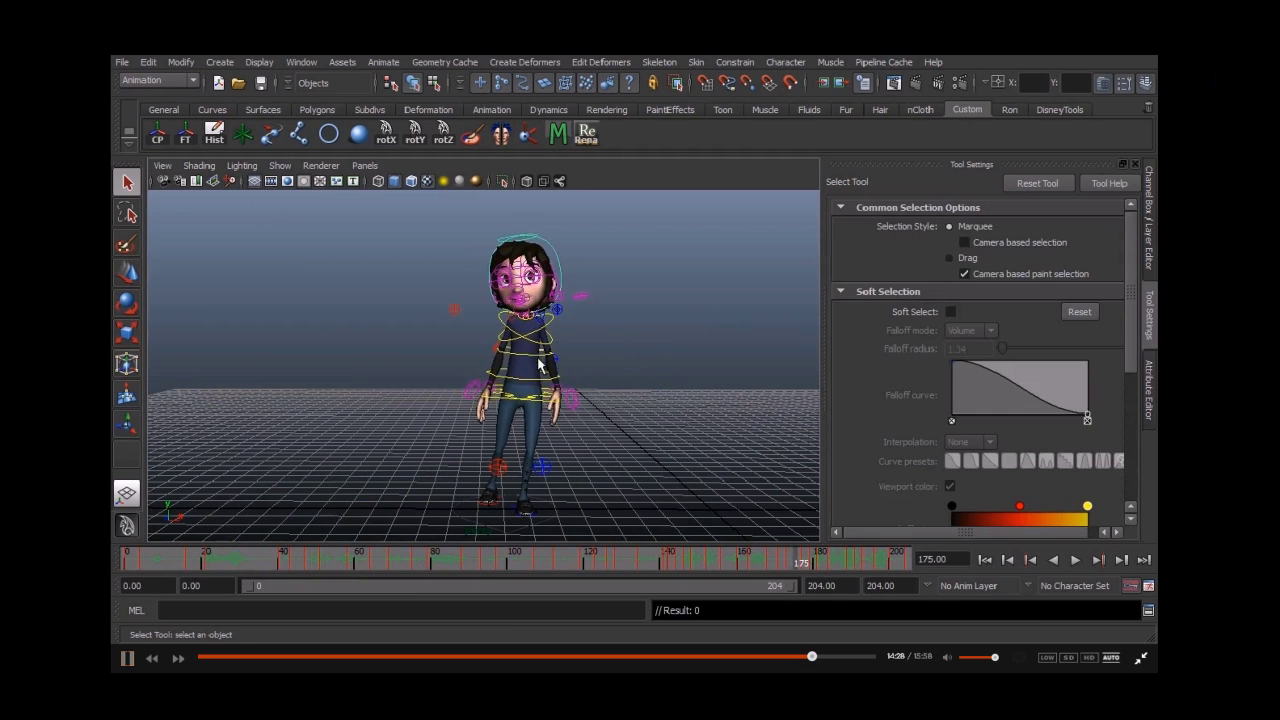
{"action": "left_click", "coordinate": [519, 320]}
{"action": "key", "text": "e"}
{"action": "left_click_drag", "start_coordinate": [519, 320], "coordinate": [537, 352]}
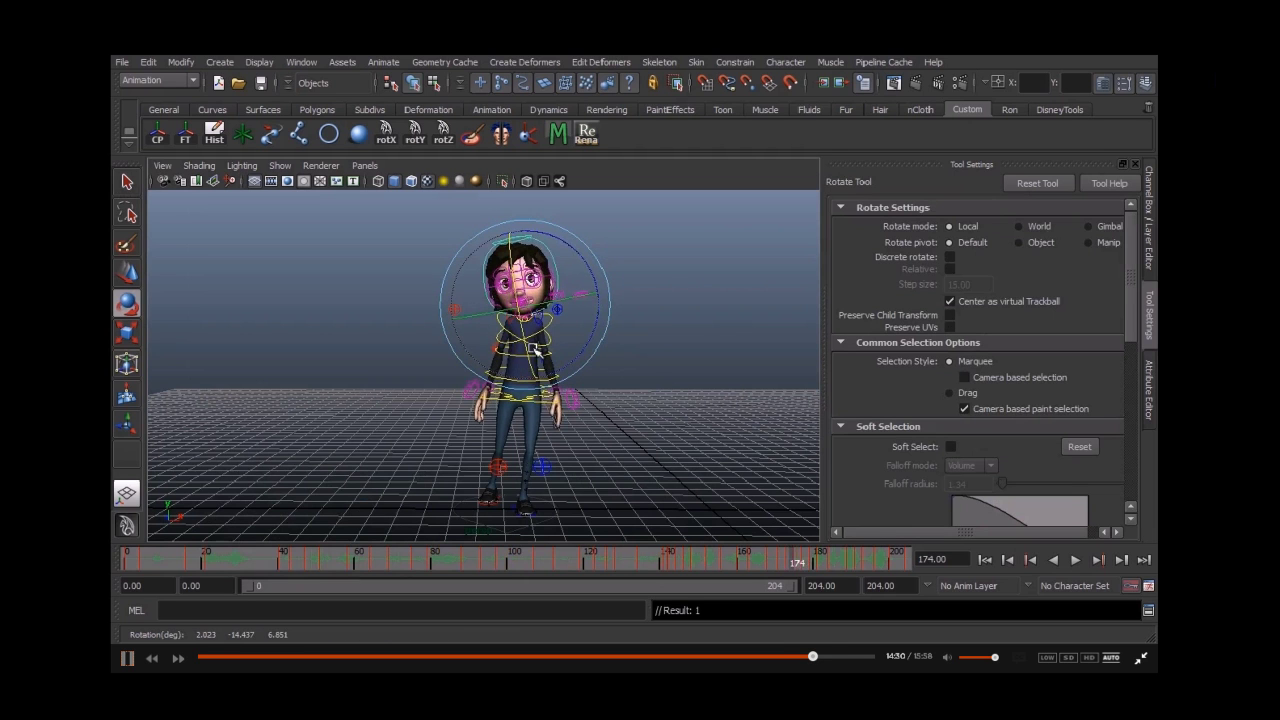
Step: Refine the head control's rotation around frame 179 to about 6.2, -15.1, -5.7 degrees
{"action": "key", "text": "alt+period"}
{"action": "key", "text": "alt+period"}
{"action": "key", "text": "alt+period"}
{"action": "key", "text": "alt+period"}
{"action": "left_click_drag", "start_coordinate": [510, 343], "coordinate": [519, 357]}
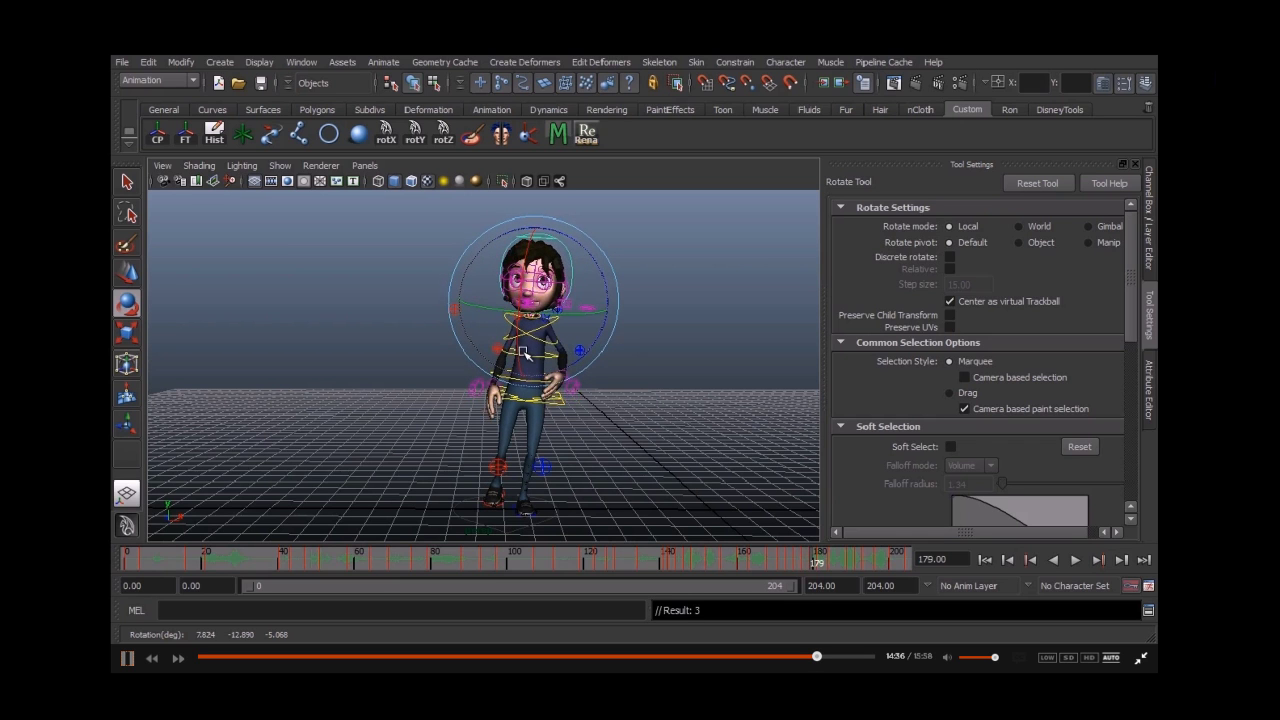
{"action": "key", "text": "alt+comma"}
{"action": "key", "text": "alt+comma"}
{"action": "key", "text": "alt+period"}
{"action": "left_click_drag", "start_coordinate": [540, 335], "coordinate": [527, 346]}
Step: Rotate the head control at frame 181 to about -1.9, -0.3, -0.3 degrees
{"action": "key", "text": "alt+period"}
{"action": "key", "text": "alt+period"}
{"action": "key", "text": "alt+period"}
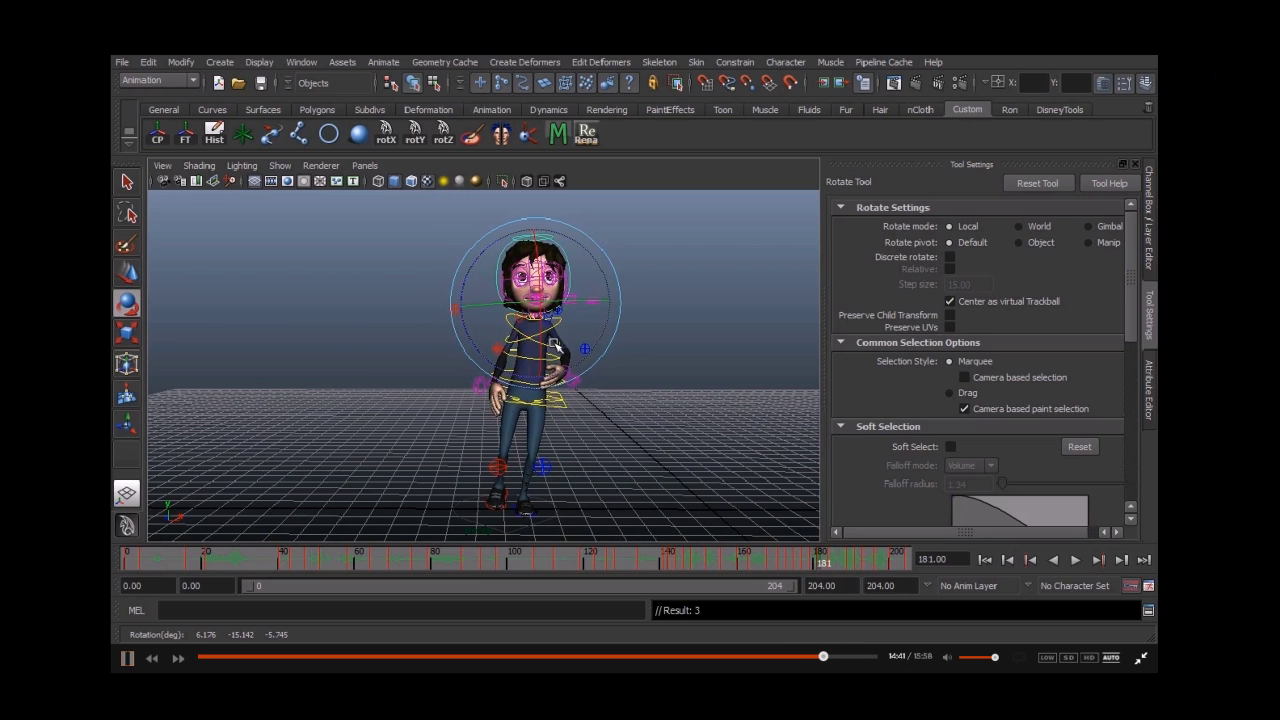
{"action": "key", "text": "alt+comma"}
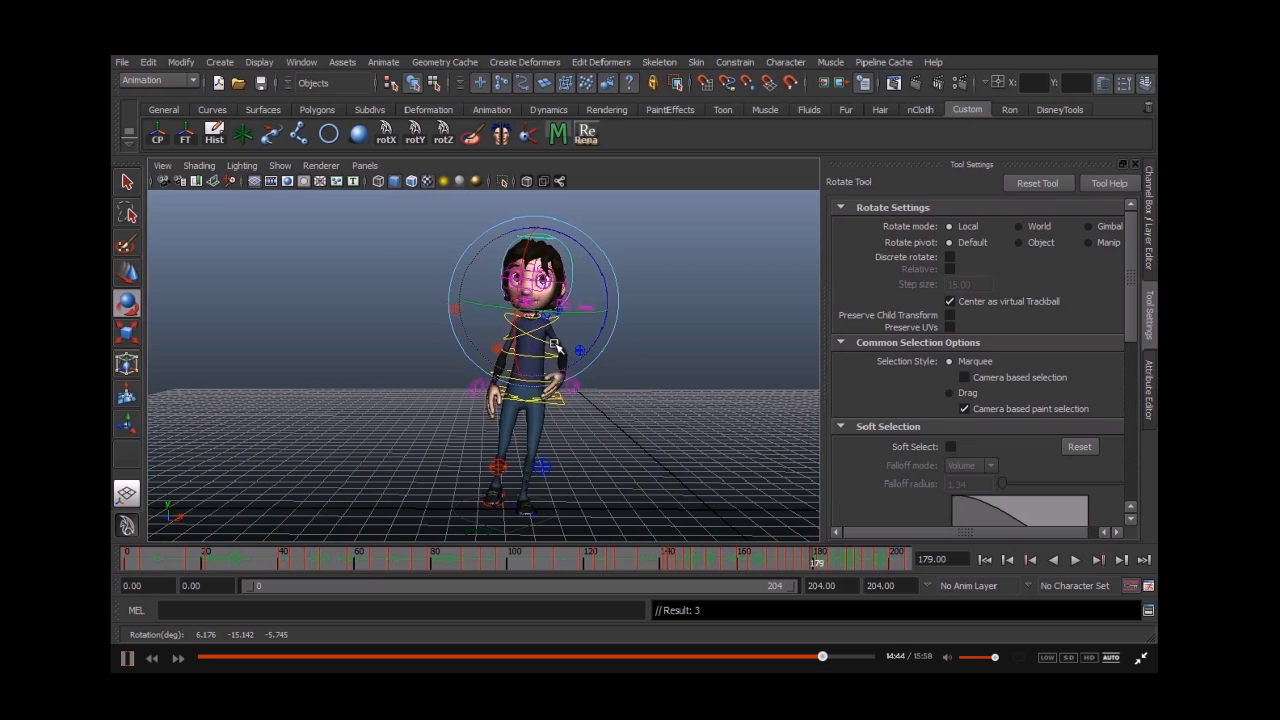
{"action": "key", "text": "alt+period"}
{"action": "key", "text": "alt+period"}
{"action": "key", "text": "alt+period"}
{"action": "key", "text": "alt+comma"}
{"action": "key", "text": "alt+comma"}
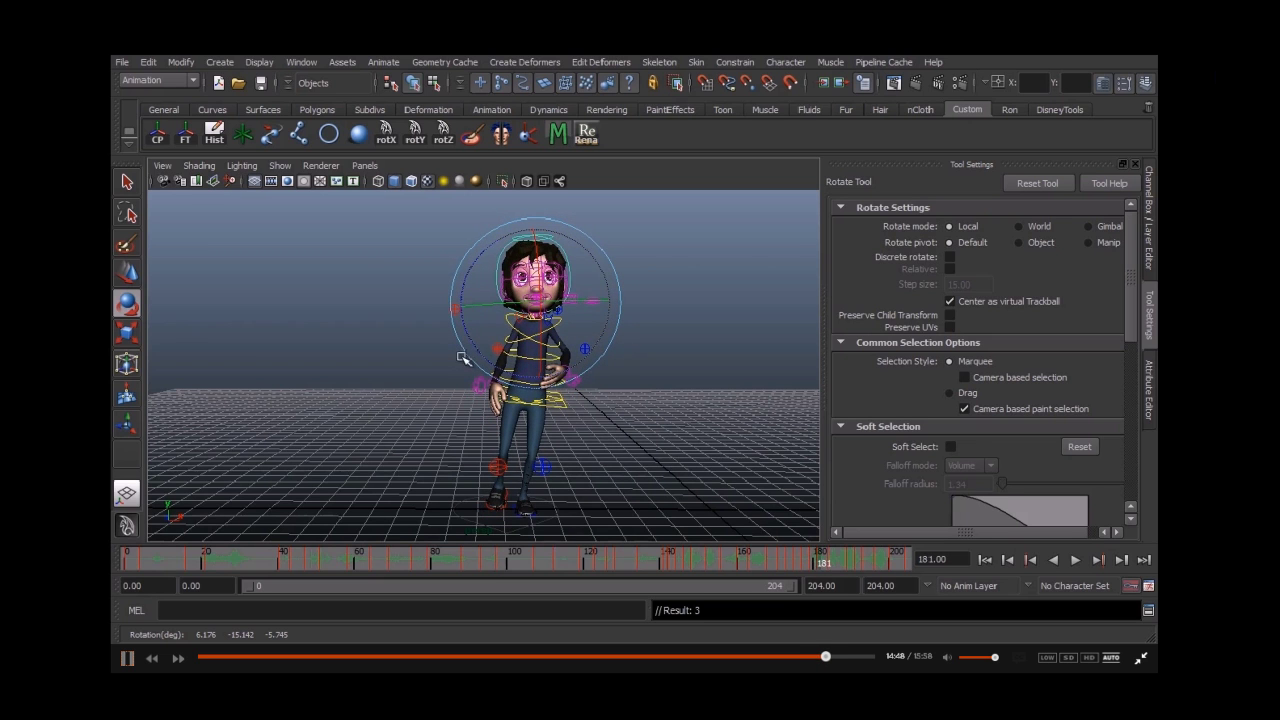
{"action": "left_click_drag", "start_coordinate": [481, 353], "coordinate": [493, 357]}
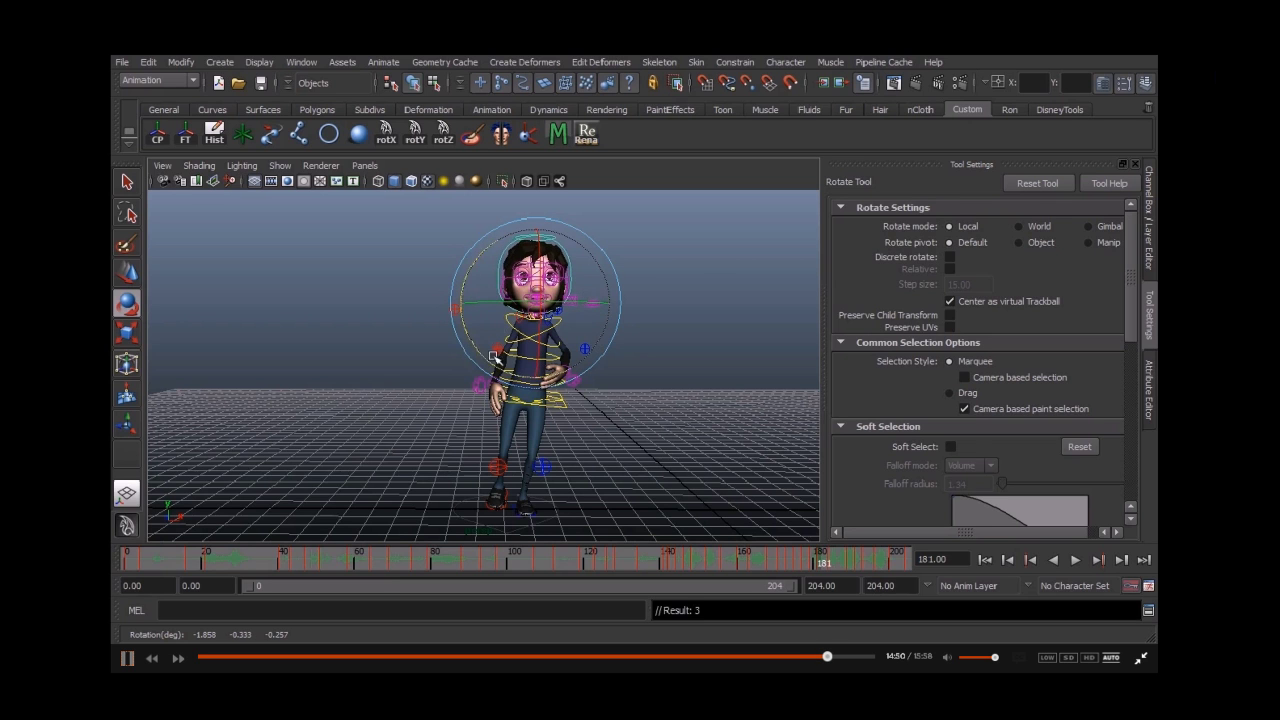
Step: Step back and forth through the frames around 181 to 185 to check how the head moves
{"action": "key", "text": "alt+comma"}
{"action": "key", "text": "alt+comma"}
{"action": "key", "text": "alt+comma"}
{"action": "key", "text": "alt+period"}
{"action": "key", "text": "alt+period"}
{"action": "key", "text": "alt+period"}
{"action": "key", "text": "alt+period"}
{"action": "key", "text": "alt+period"}
{"action": "key", "text": "alt+period"}
{"action": "key", "text": "alt+period"}
{"action": "key", "text": "alt+comma"}
{"action": "key", "text": "alt+comma"}
{"action": "key", "text": "alt+comma"}
{"action": "key", "text": "alt+comma"}
{"action": "key", "text": "alt+period"}
{"action": "key", "text": "alt+period"}
{"action": "key", "text": "alt+period"}
{"action": "key", "text": "alt+period"}
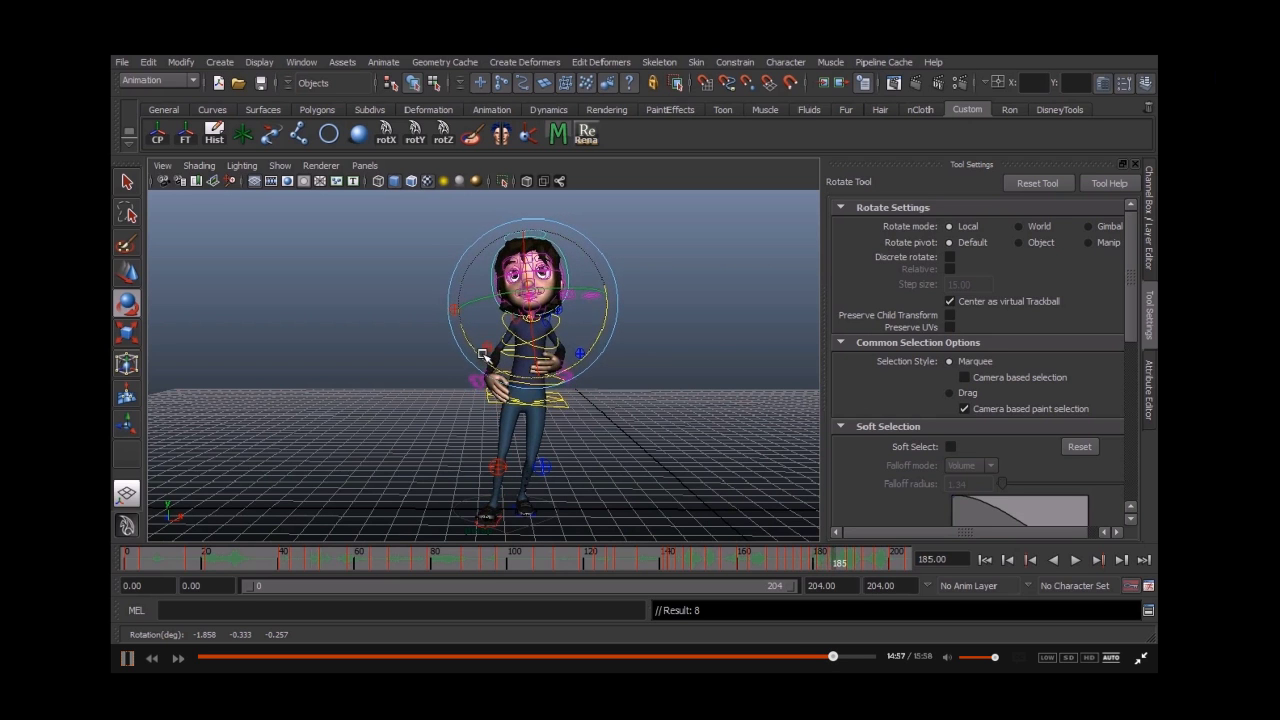
Step: Rotate the head control at frame 182 to about -9.6, -3.1, 1.0 degrees
{"action": "key", "text": "alt+comma"}
{"action": "key", "text": "alt+comma"}
{"action": "key", "text": "alt+comma"}
{"action": "key", "text": "alt+comma"}
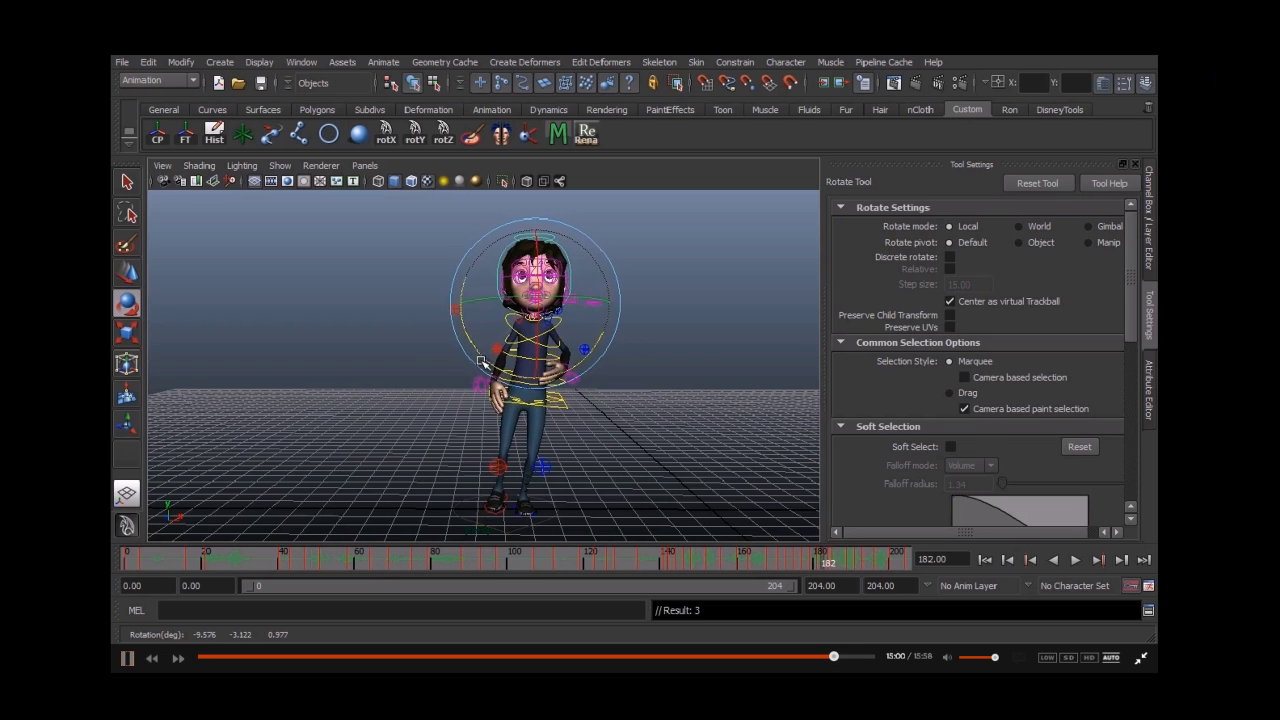
Step: Flip through the frames around 182 to examine the arc of the head after the rotation change
{"action": "key", "text": "alt+period"}
{"action": "key", "text": "alt+period"}
{"action": "key", "text": "alt+period"}
{"action": "key", "text": "alt+period"}
{"action": "key", "text": "alt+comma"}
{"action": "key", "text": "alt+comma"}
{"action": "key", "text": "alt+comma"}
{"action": "key", "text": "alt+comma"}
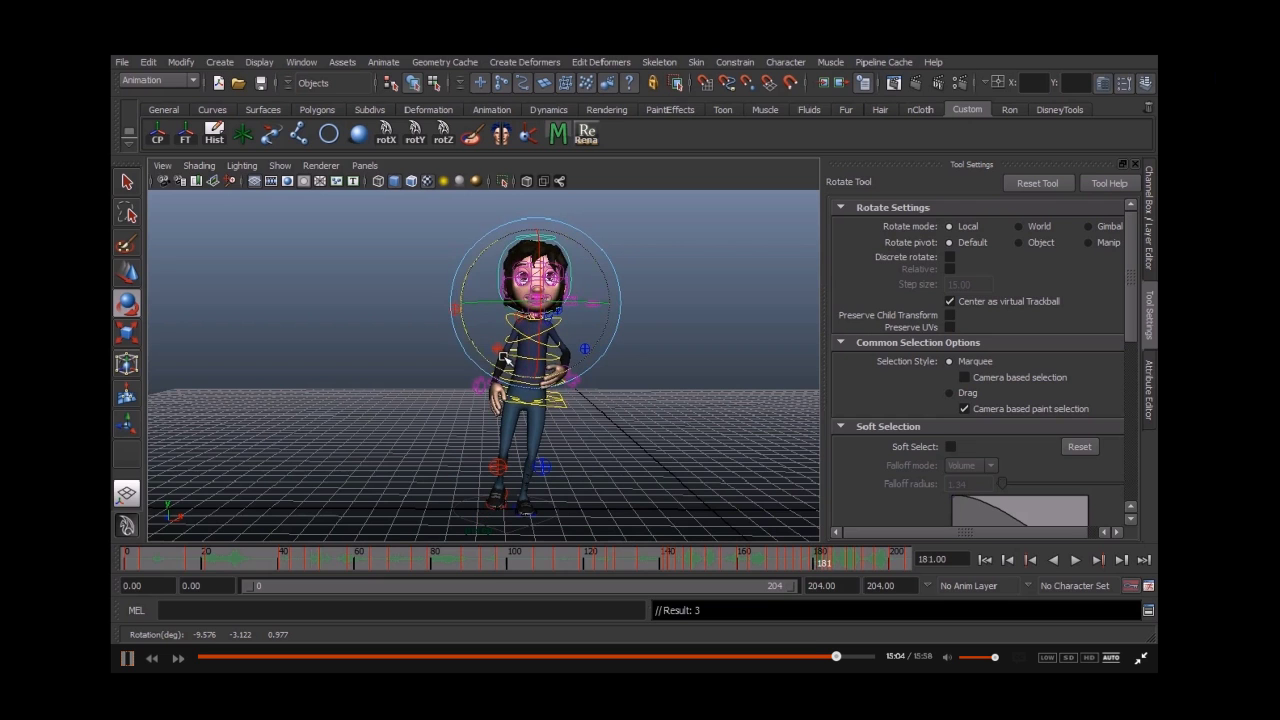
{"action": "key", "text": "alt+comma"}
{"action": "key", "text": "alt+period"}
{"action": "key", "text": "alt+period"}
{"action": "key", "text": "alt+period"}
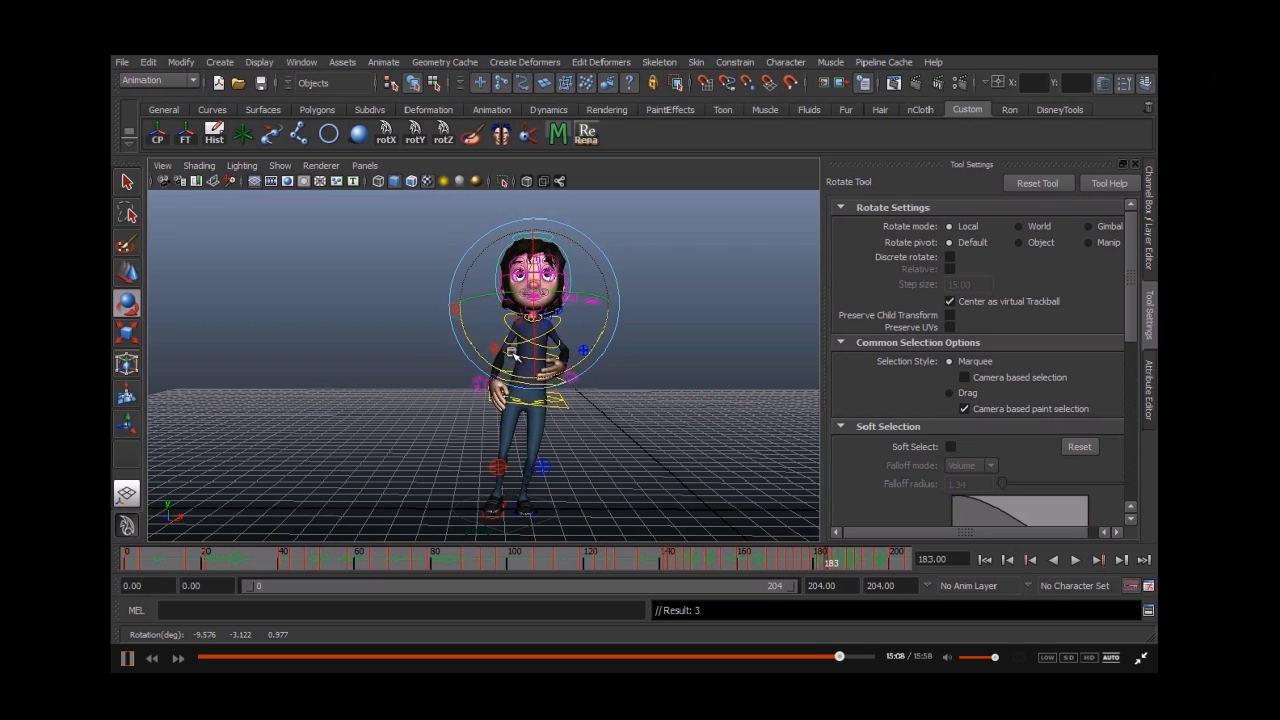
Step: Refine the head control's rotation around frame 183 to about -11.3, 0.5, 0.8 degrees and compare it with frame 181
{"action": "key", "text": "alt+comma"}
{"action": "key", "text": "alt+comma"}
{"action": "key", "text": "alt+comma"}
{"action": "key", "text": "alt+period"}
{"action": "key", "text": "alt+period"}
{"action": "key", "text": "alt+period"}
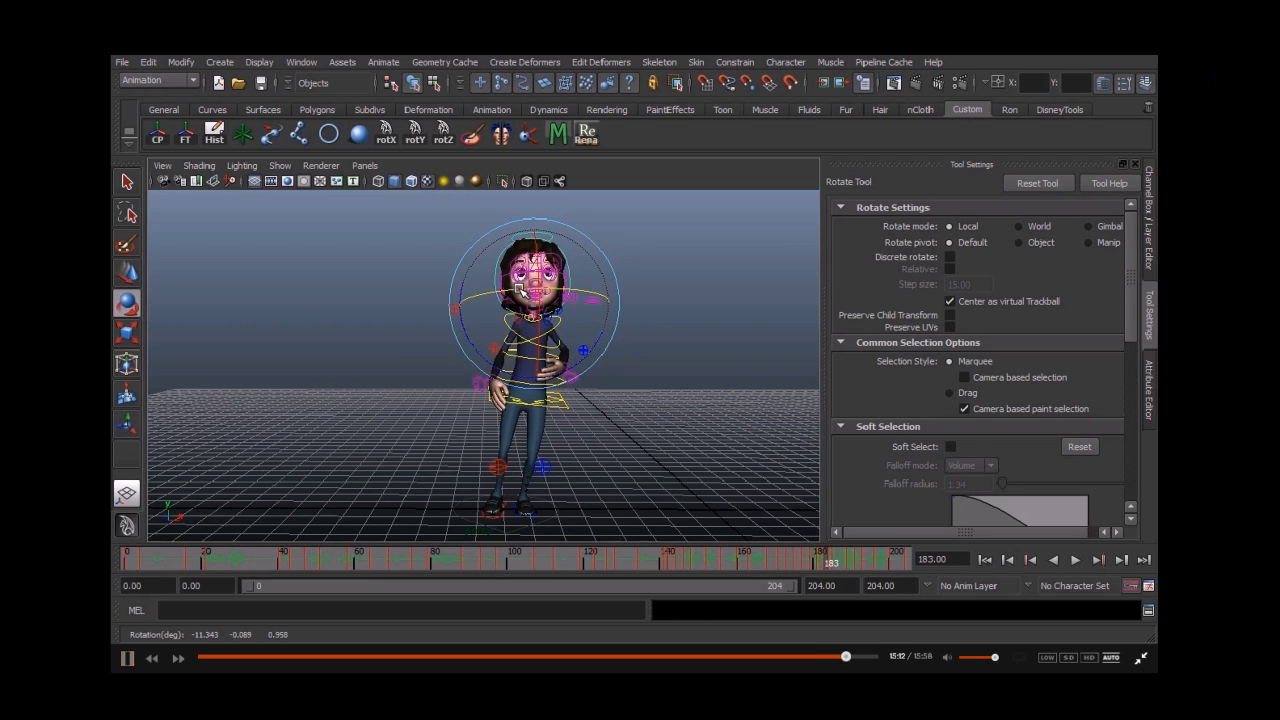
{"action": "key", "text": "alt+comma"}
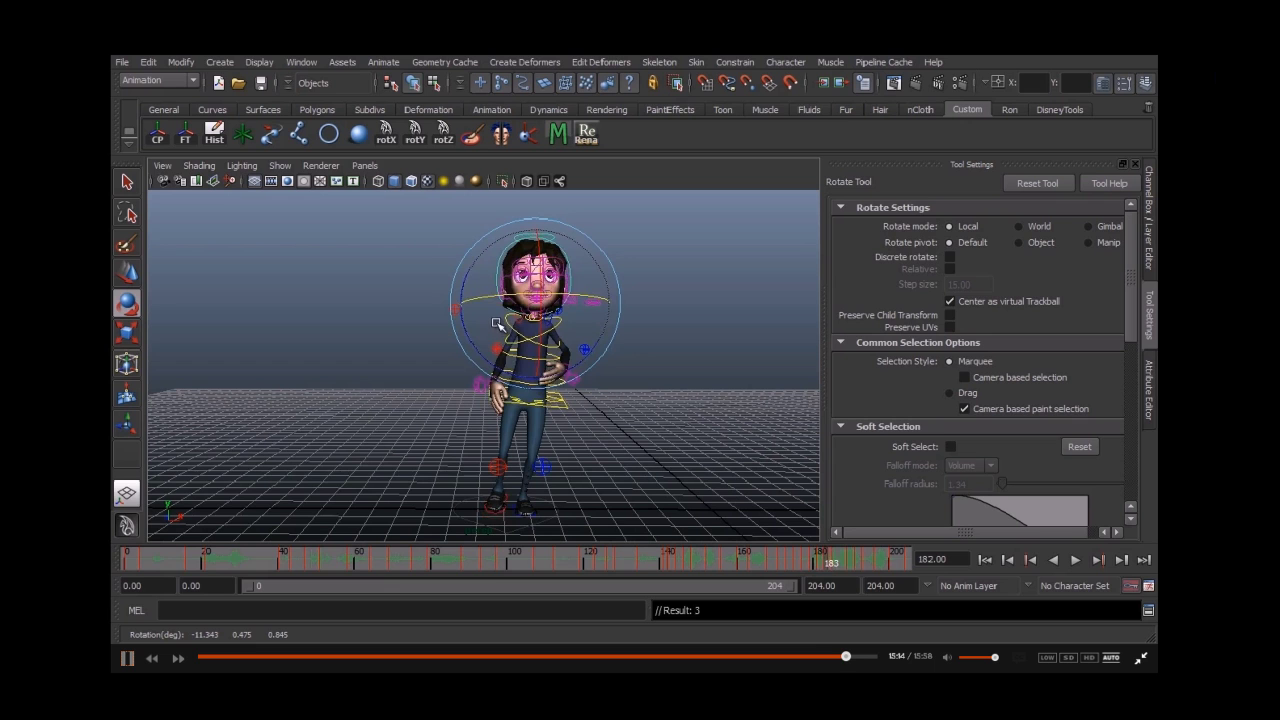
{"action": "key", "text": "alt+comma"}
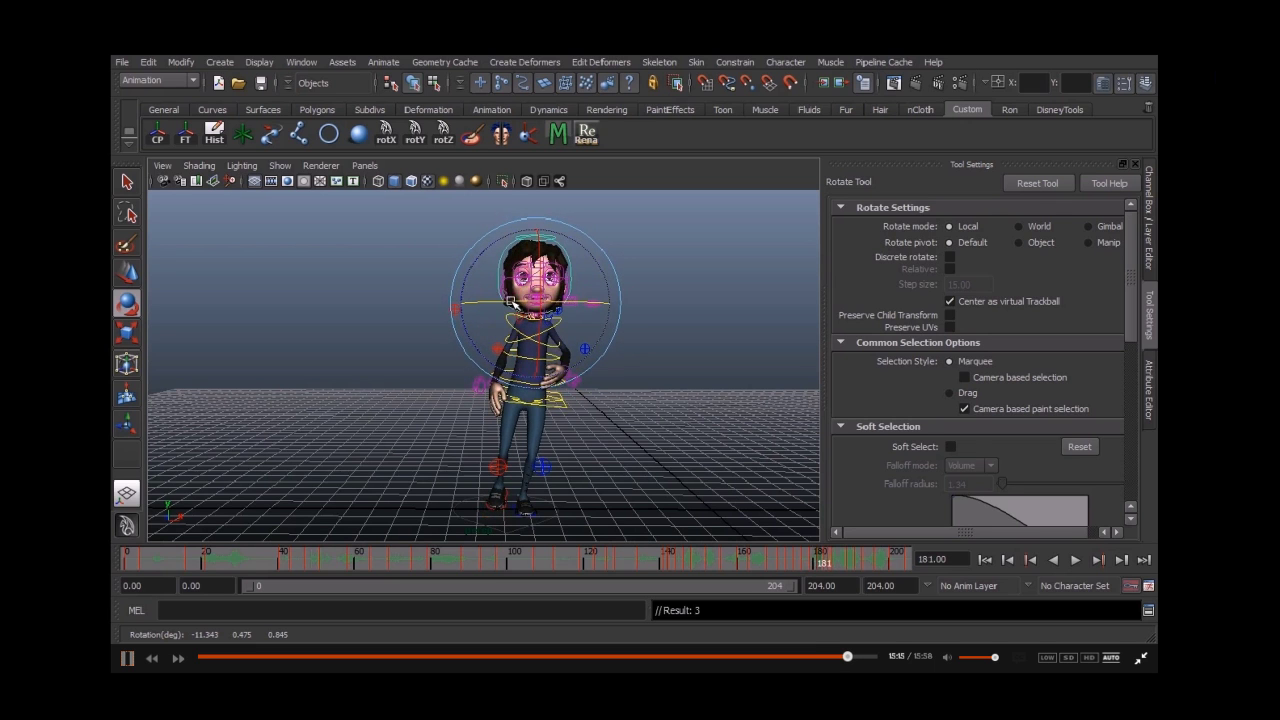
Step: Adjust the head control's rotation between frames 181 and 185 and key it
{"action": "left_click_drag", "start_coordinate": [509, 303], "coordinate": [487, 343]}
{"action": "key", "text": "s"}
{"action": "key", "text": "alt+period"}
{"action": "key", "text": "alt+period"}
{"action": "key", "text": "alt+period"}
{"action": "key", "text": "alt+period"}
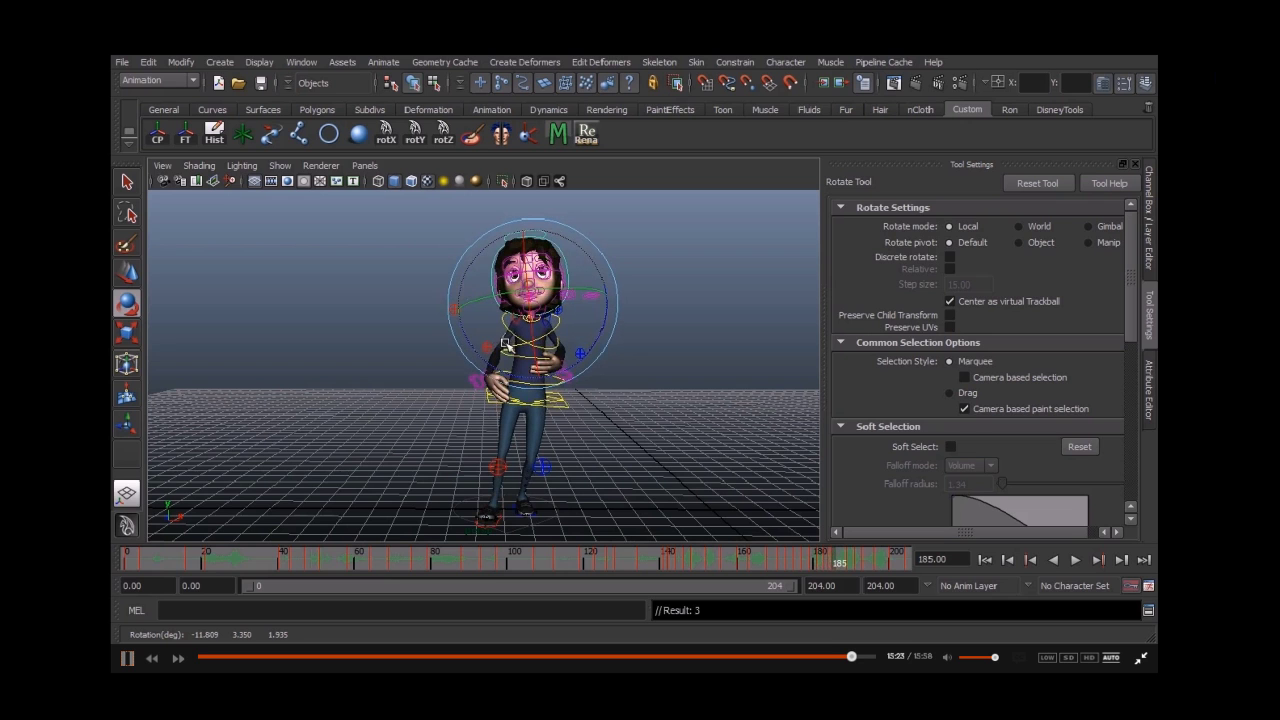
{"action": "left_click_drag", "start_coordinate": [499, 324], "coordinate": [501, 322]}
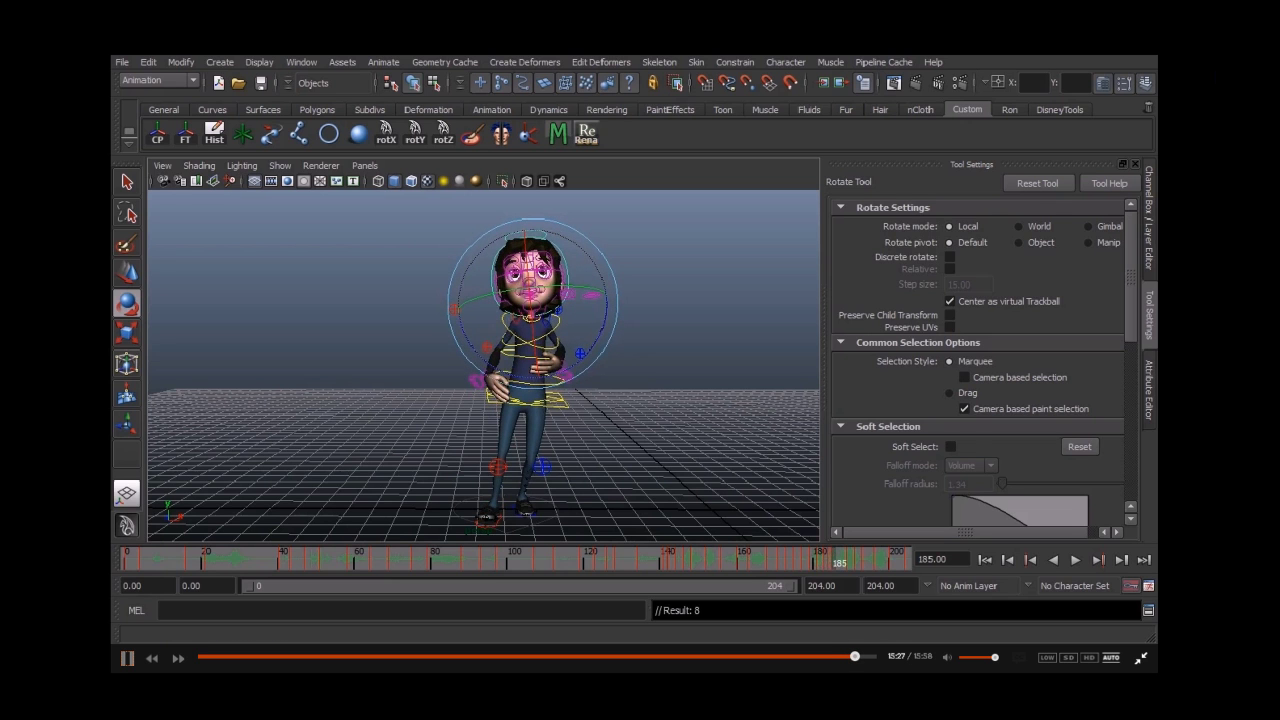
Step: Minimize the Dope Sheet and play the animation from the start to review the head movement, returning to frame 0
{"action": "key", "text": "alt+Tab"}
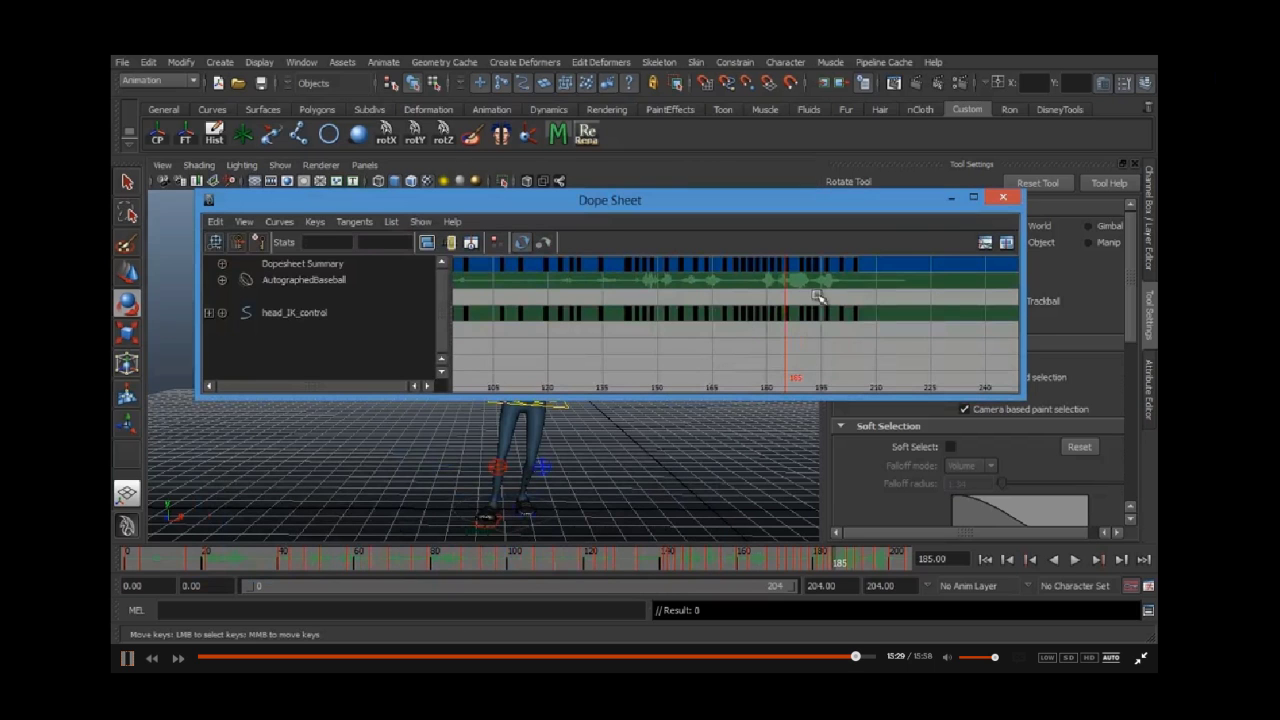
{"action": "left_click", "coordinate": [951, 197]}
{"action": "key", "text": "alt+v"}
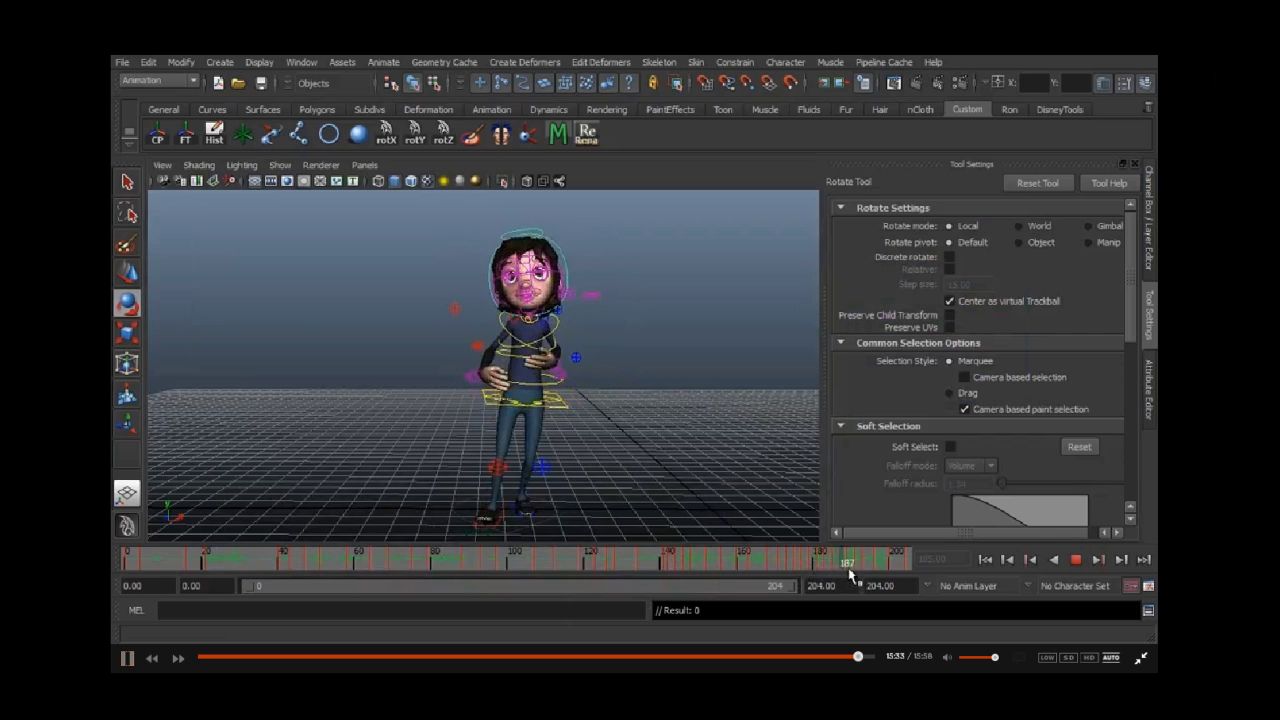
{"action": "key", "text": "alt+v"}
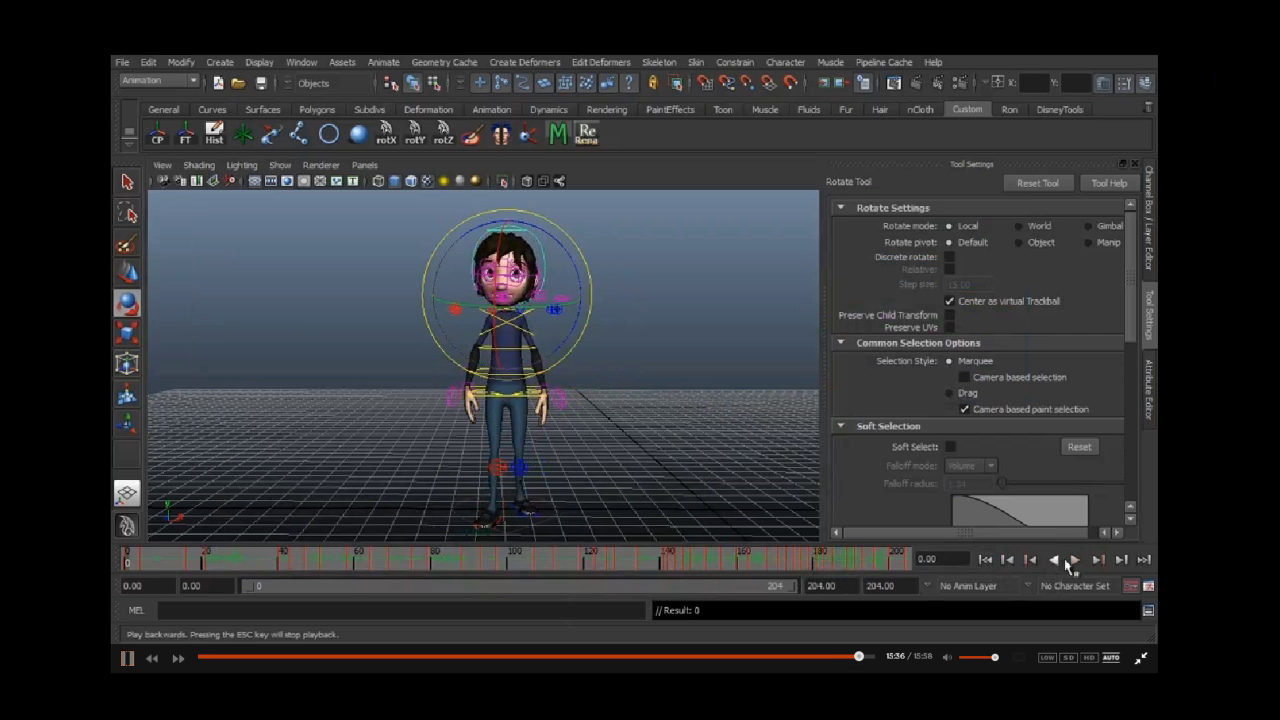
{"action": "left_click", "coordinate": [1074, 560]}
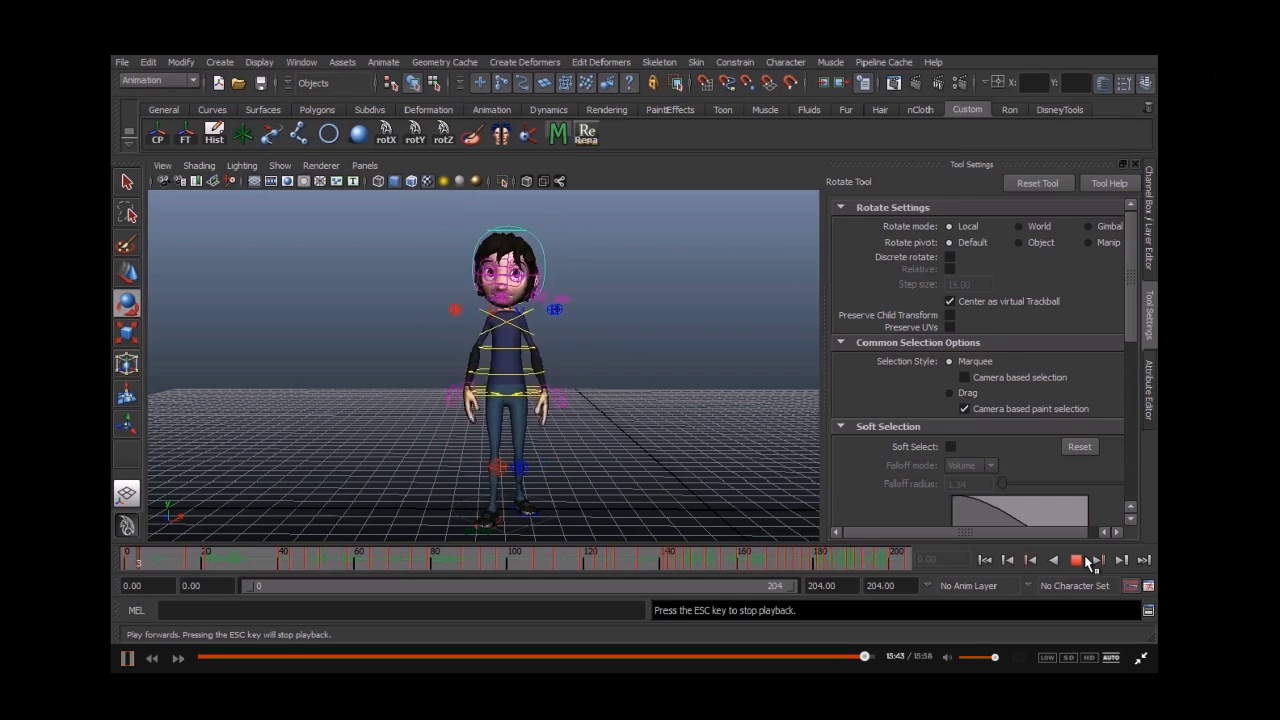
{"action": "left_click", "coordinate": [1092, 563]}
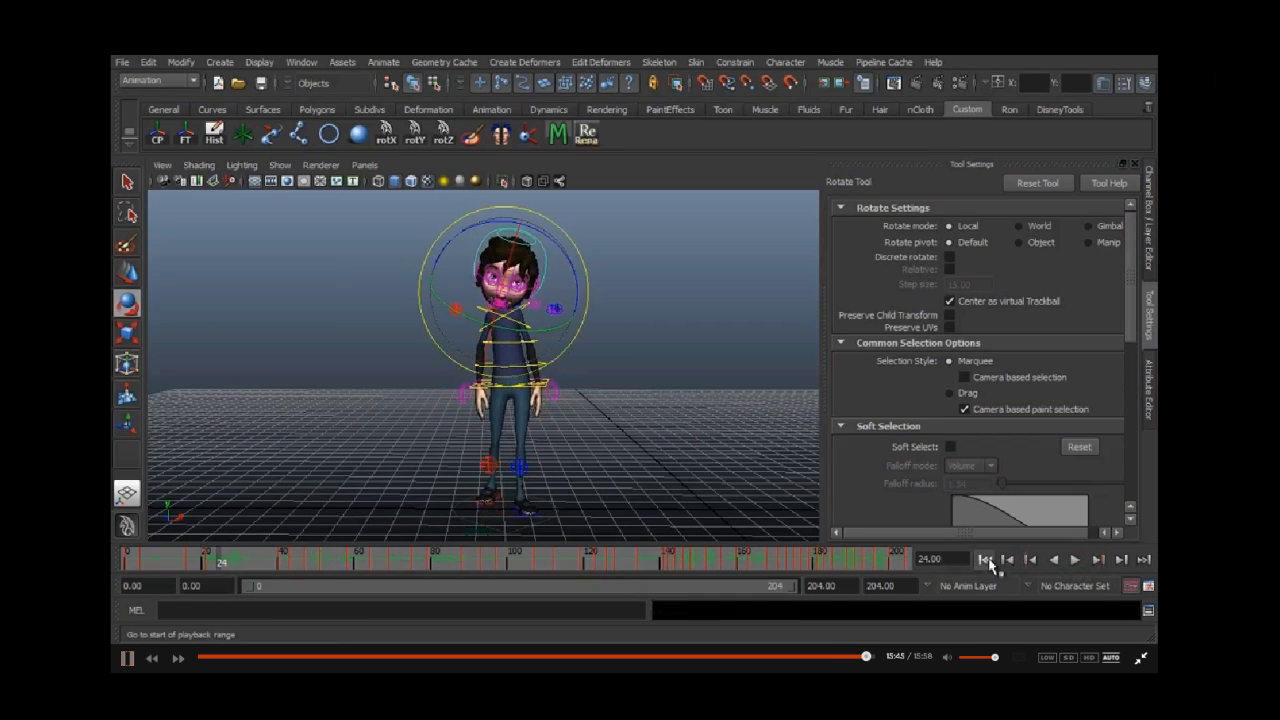
{"action": "left_click", "coordinate": [986, 560]}
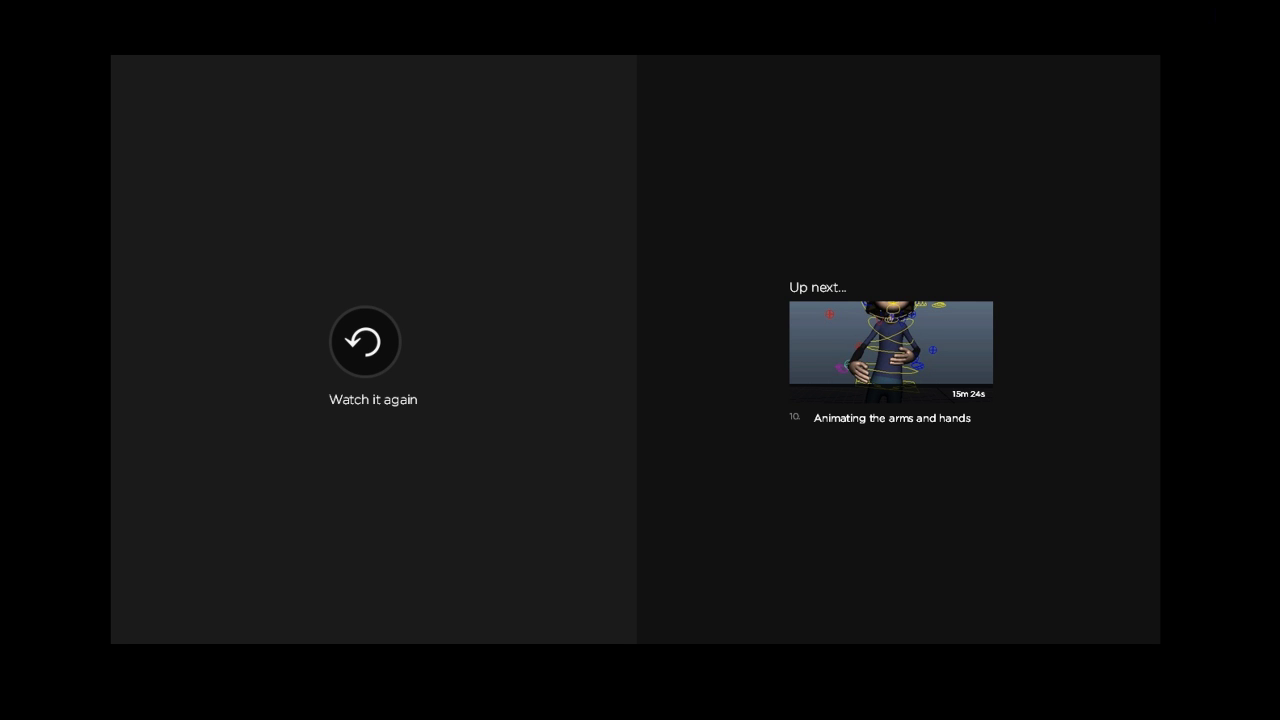
Step: Open the next lesson, "Animating the arms and hands"
{"action": "right_click", "coordinate": [904, 337]}
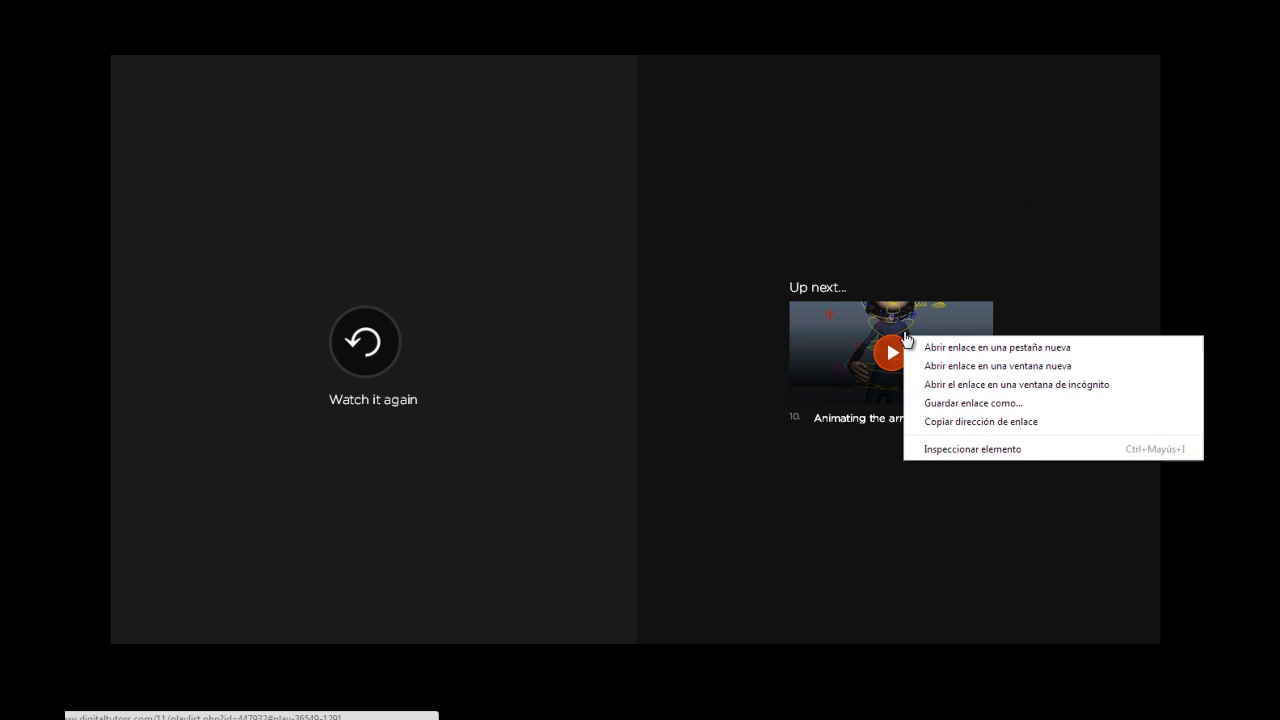
{"action": "key", "text": "Escape"}
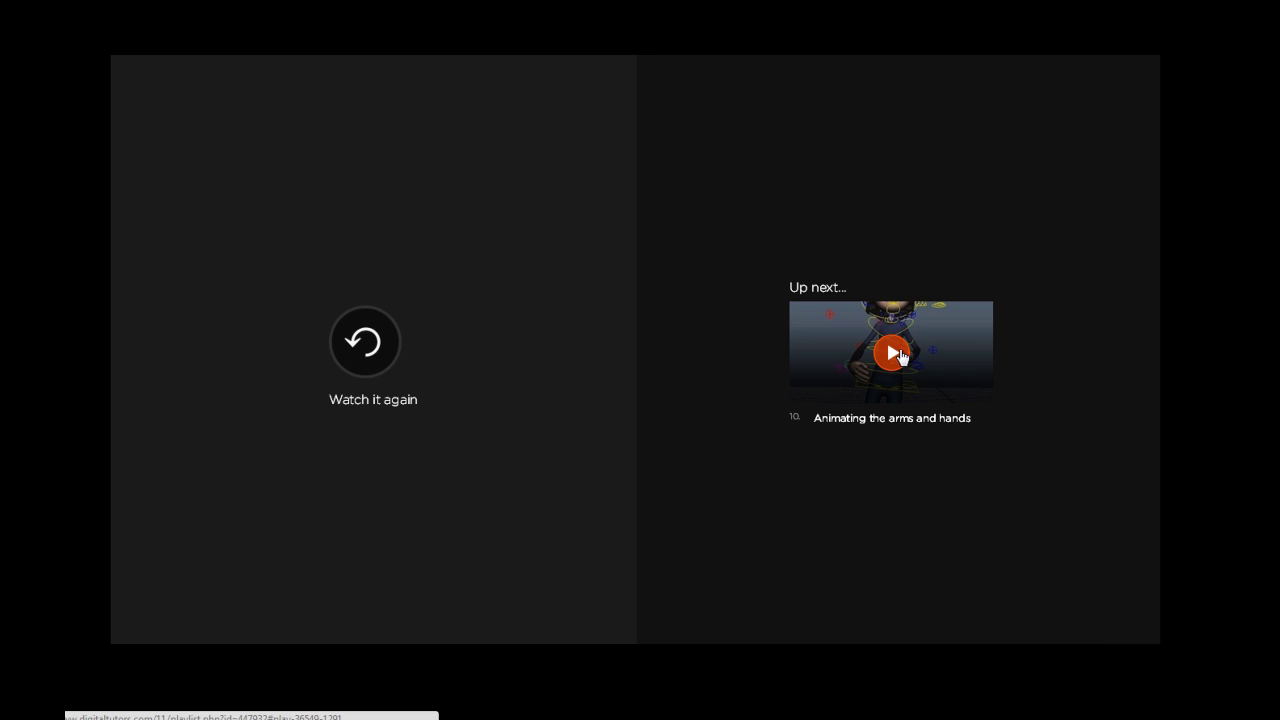
{"action": "left_click", "coordinate": [902, 356]}
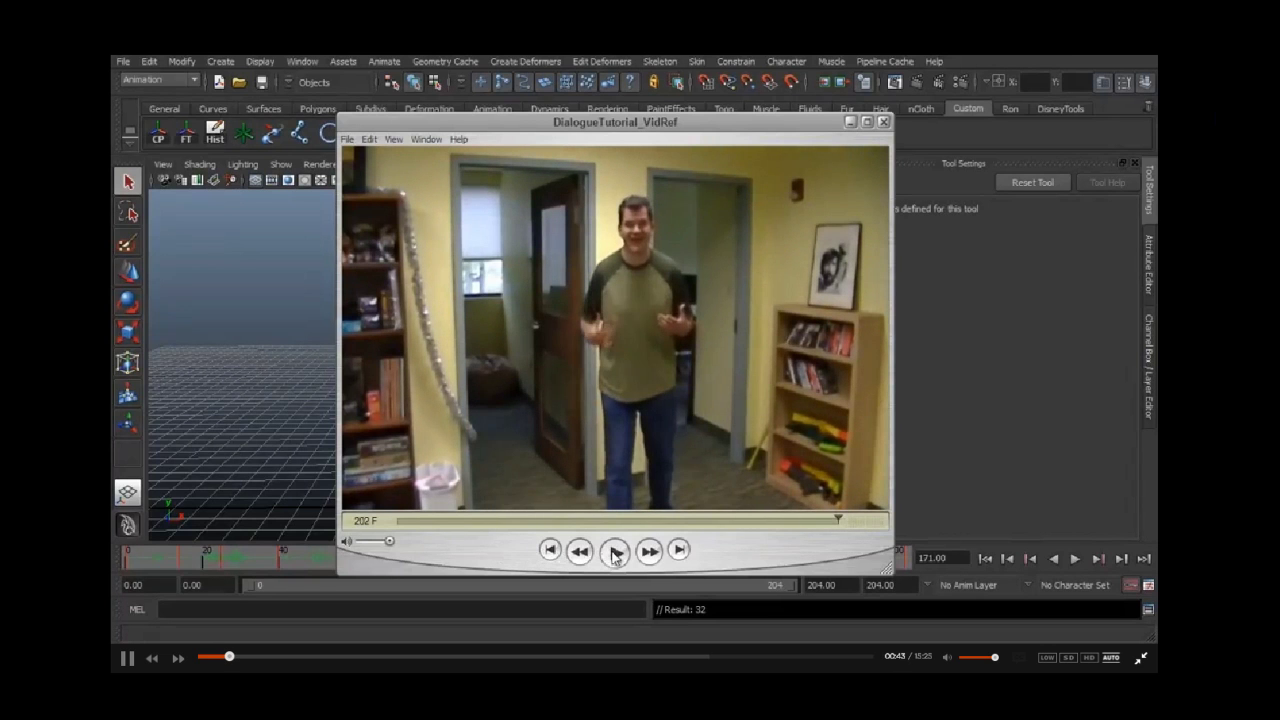
Step: Minimize the reference video, make a control selection on the character and bring up the Dope Sheet with the wrist, elbow and chest keys
{"action": "left_click", "coordinate": [850, 124]}
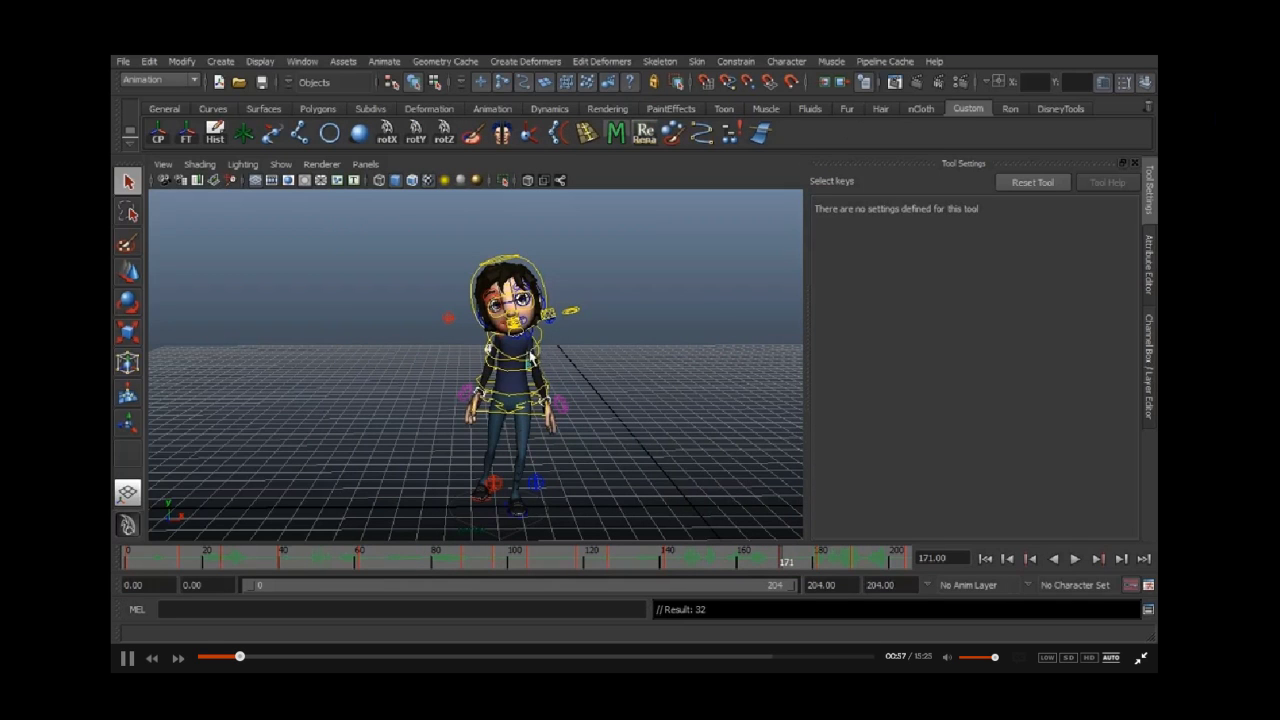
{"action": "key", "text": "q"}
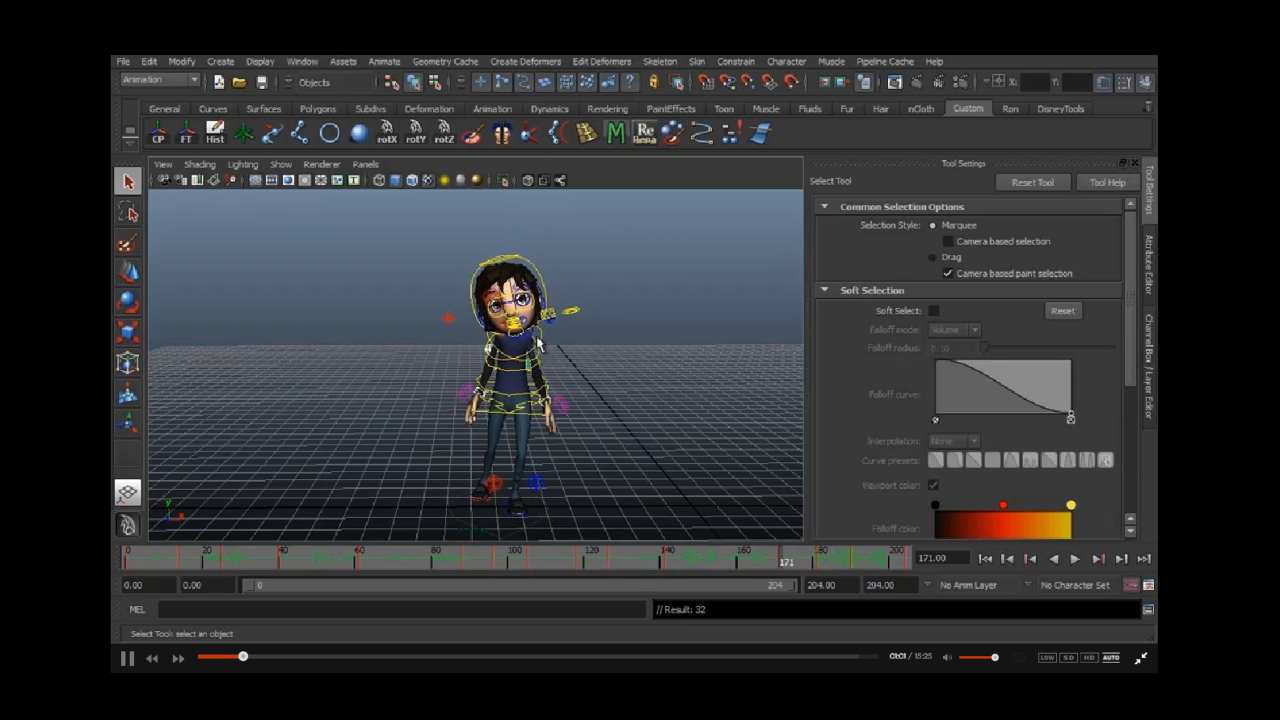
{"action": "left_click", "coordinate": [542, 345]}
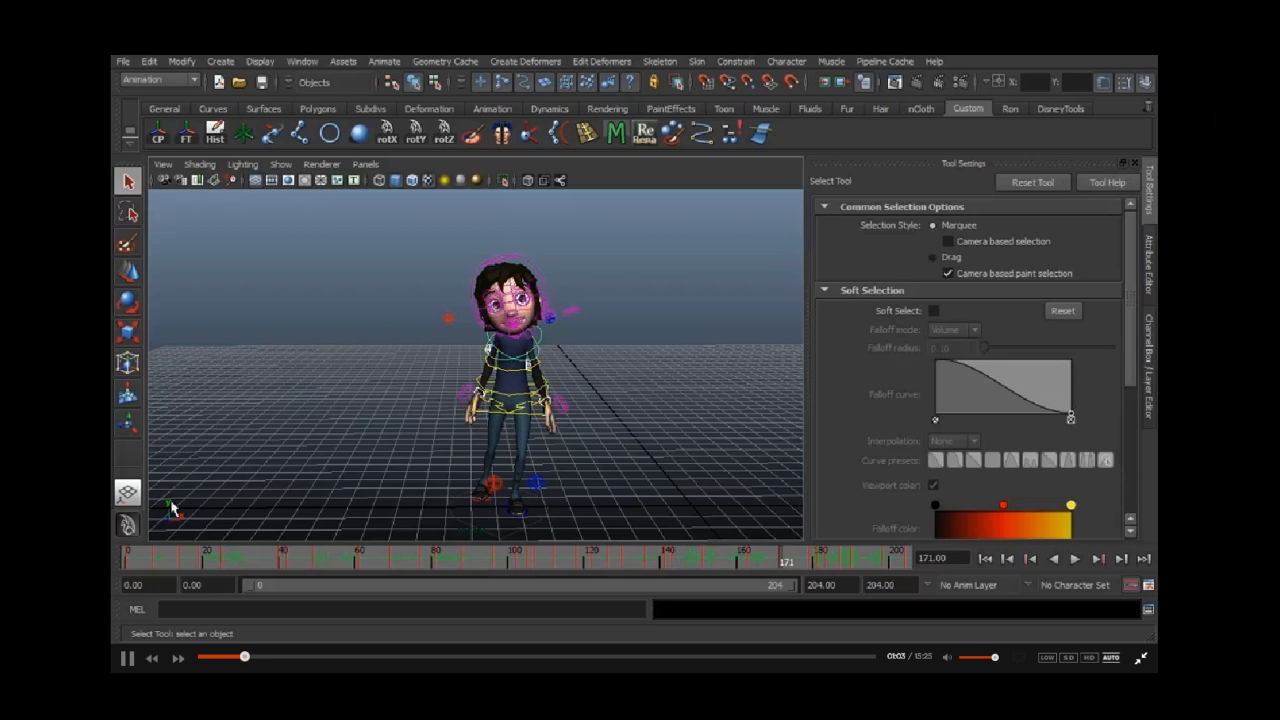
{"action": "left_click_drag", "start_coordinate": [380, 400], "coordinate": [404, 366], "text": "alt"}
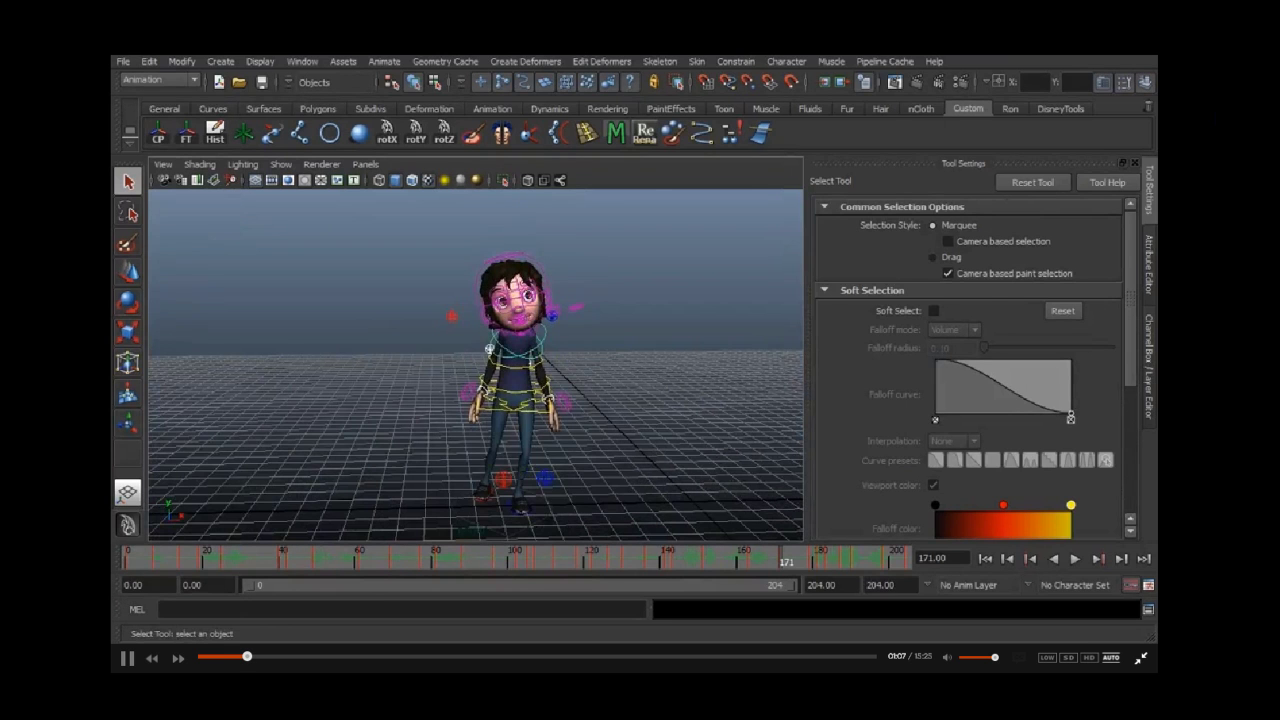
{"action": "key", "text": "alt+Tab"}
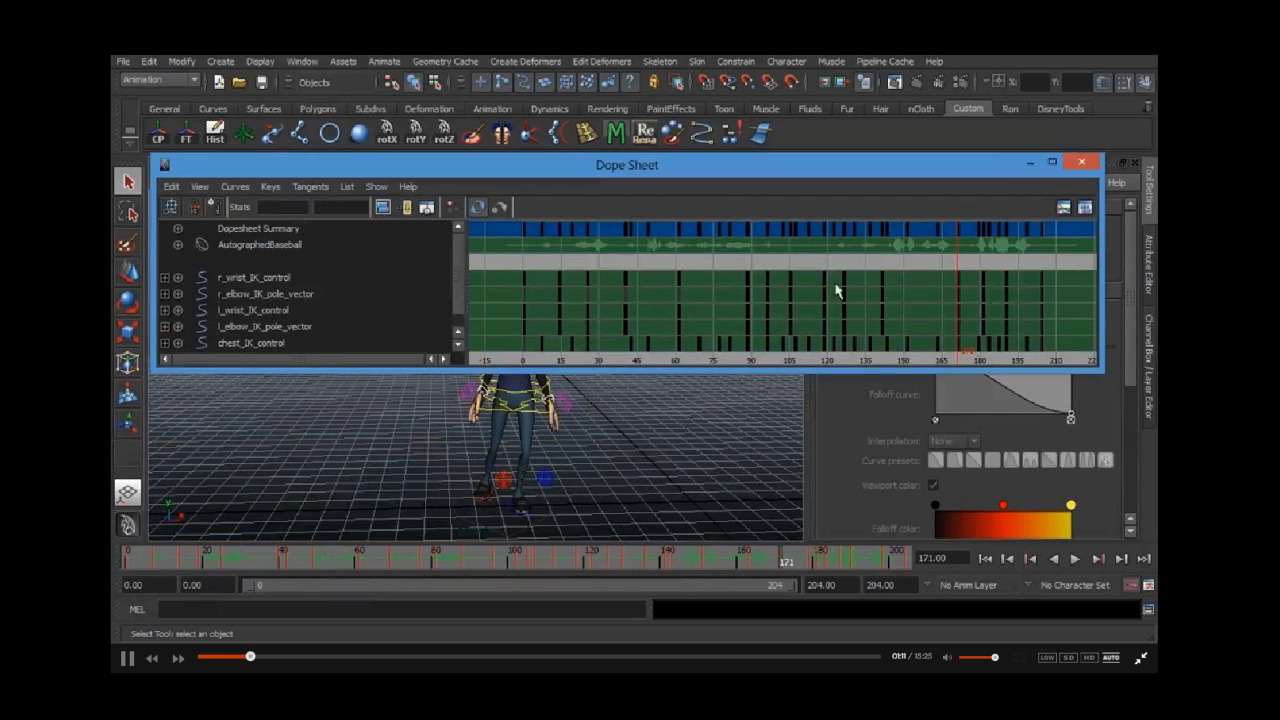
Step: Shift the wrist and elbow control keys at frame 141 about two frames later in the Dope Sheet and clear the selection
{"action": "left_click_drag", "start_coordinate": [774, 562], "coordinate": [670, 563]}
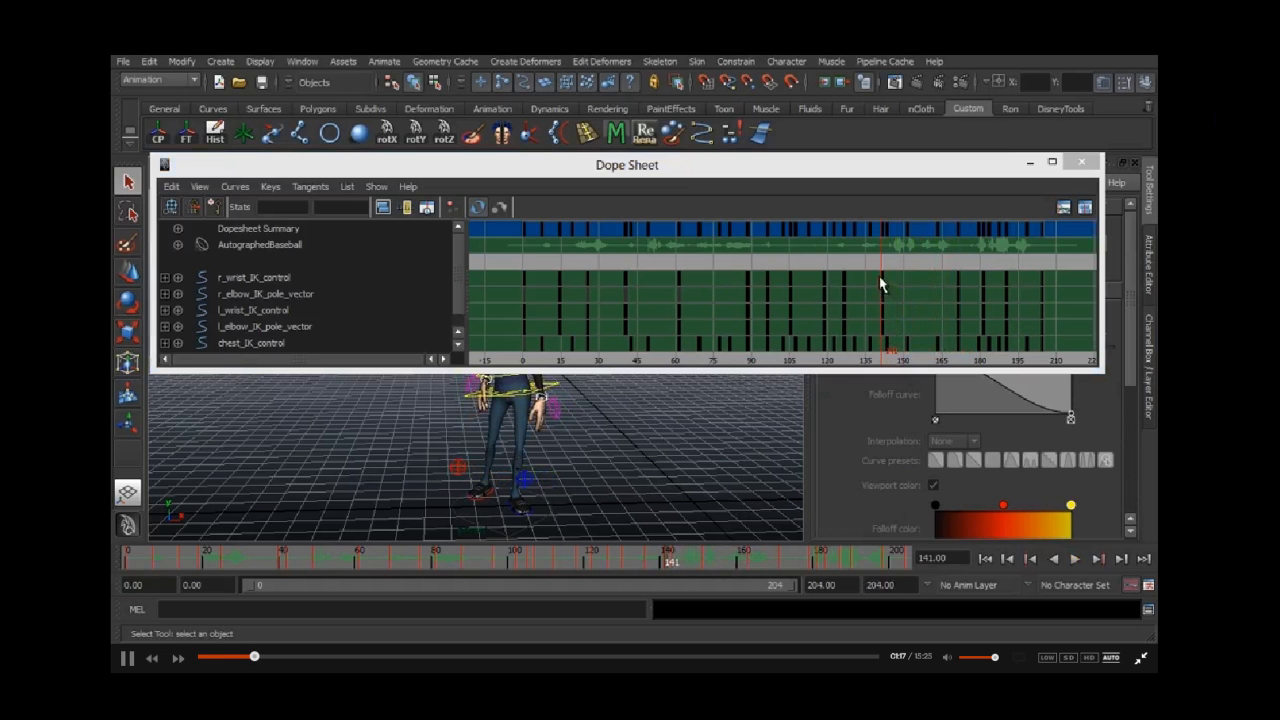
{"action": "left_click_drag", "start_coordinate": [880, 285], "coordinate": [897, 337]}
{"action": "key", "text": "w"}
{"action": "middle_click_drag", "start_coordinate": [883, 337], "coordinate": [888, 335]}
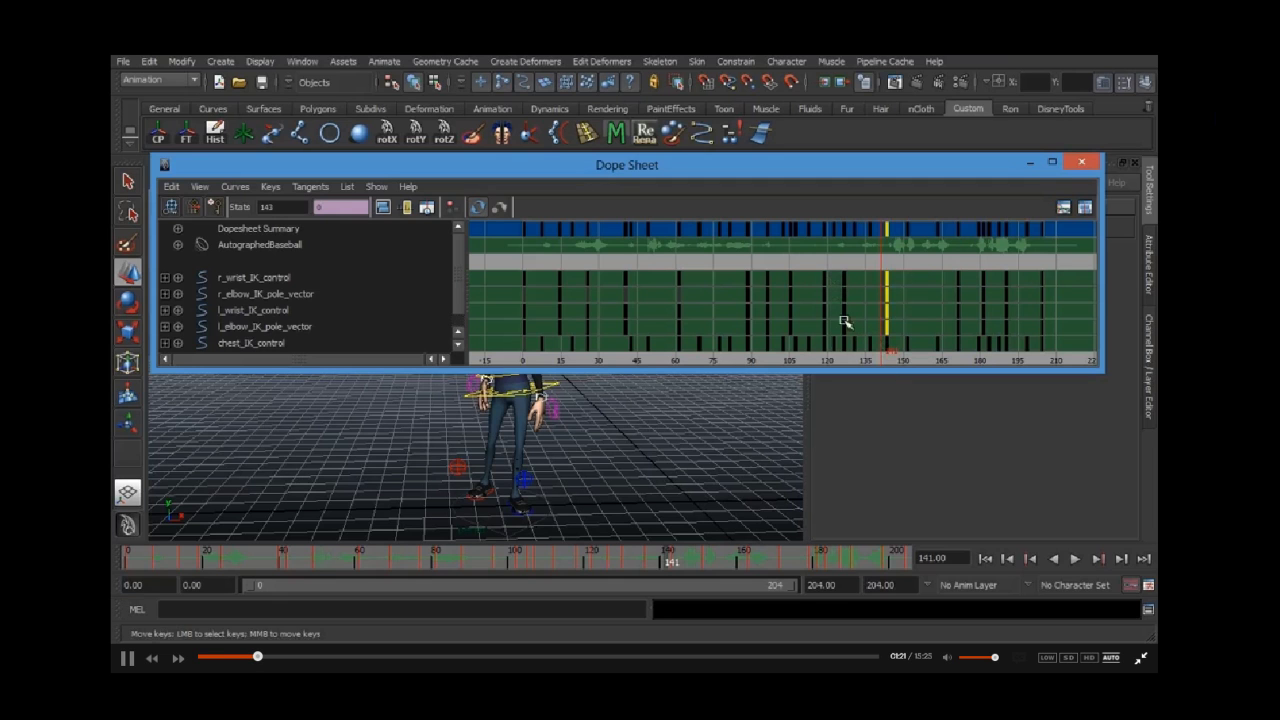
{"action": "scroll", "coordinate": [820, 334], "scroll_direction": "up", "scroll_amount": 2}
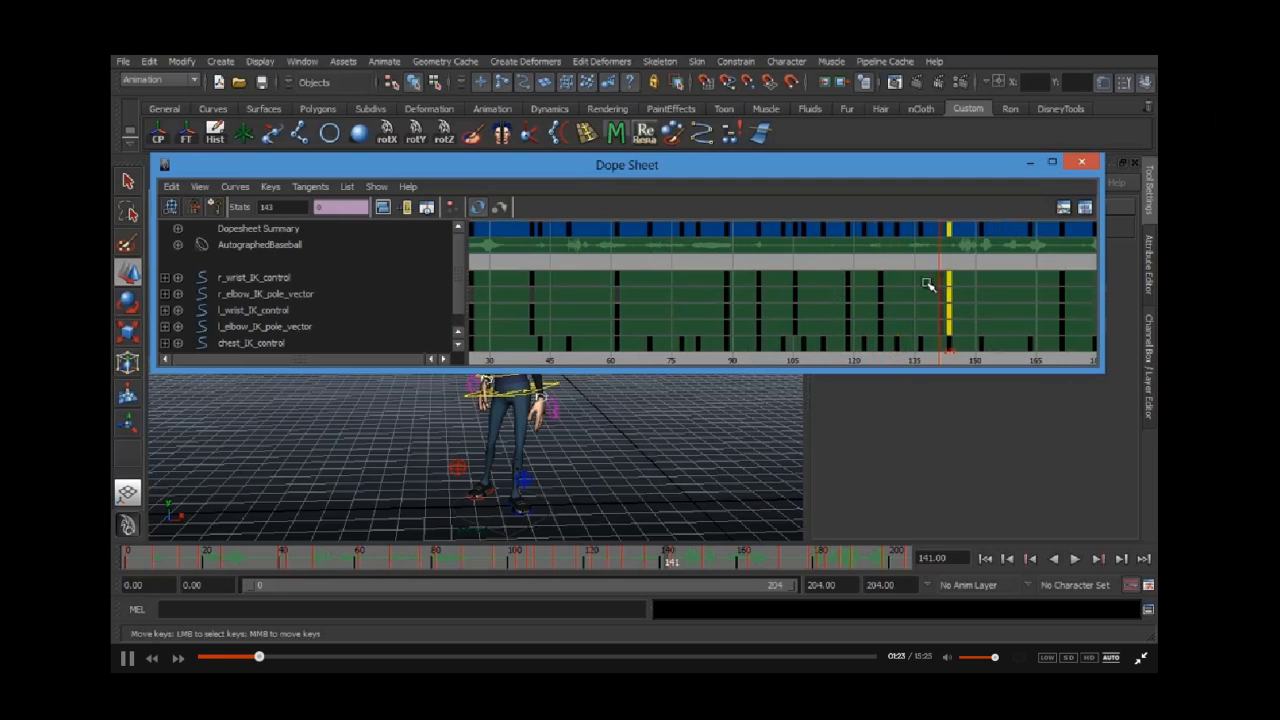
{"action": "left_click", "coordinate": [946, 346]}
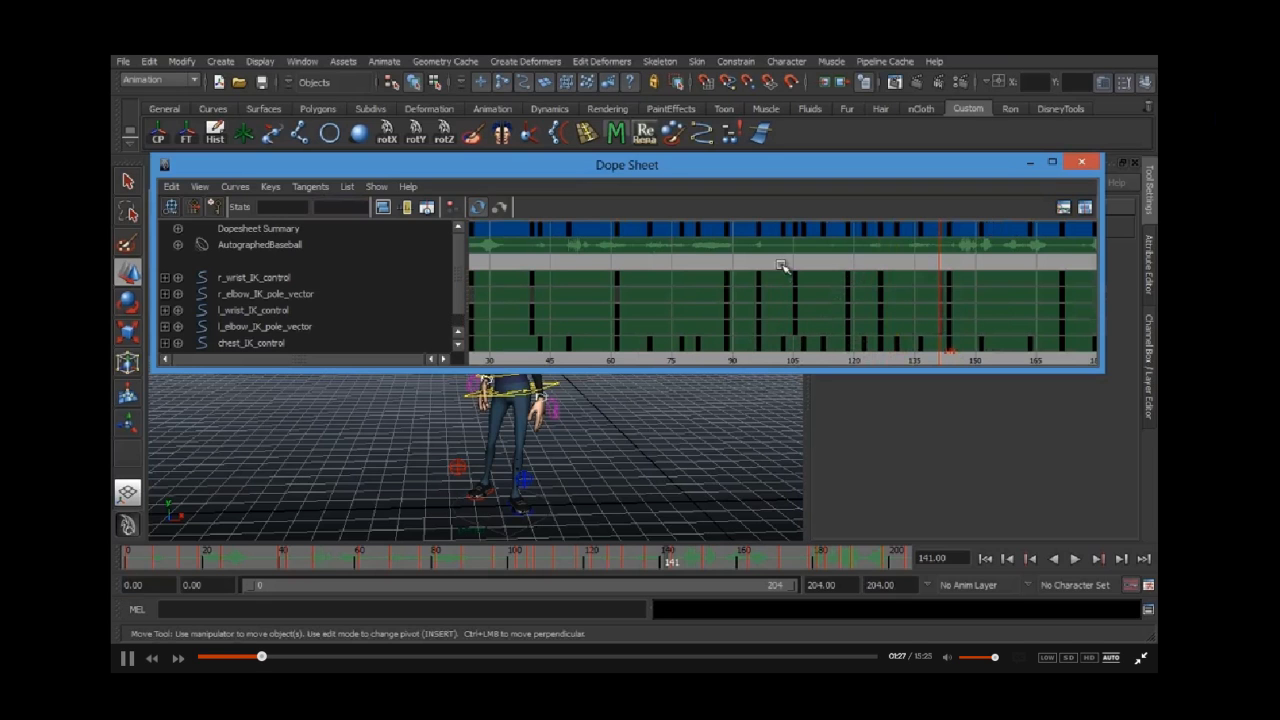
Step: Offset the next two sets of wrist and elbow keys by 2 frames, placing them at frames 107 and 42
{"action": "left_click_drag", "start_coordinate": [784, 271], "coordinate": [808, 337]}
{"action": "middle_click_drag", "start_coordinate": [808, 337], "coordinate": [810, 330]}
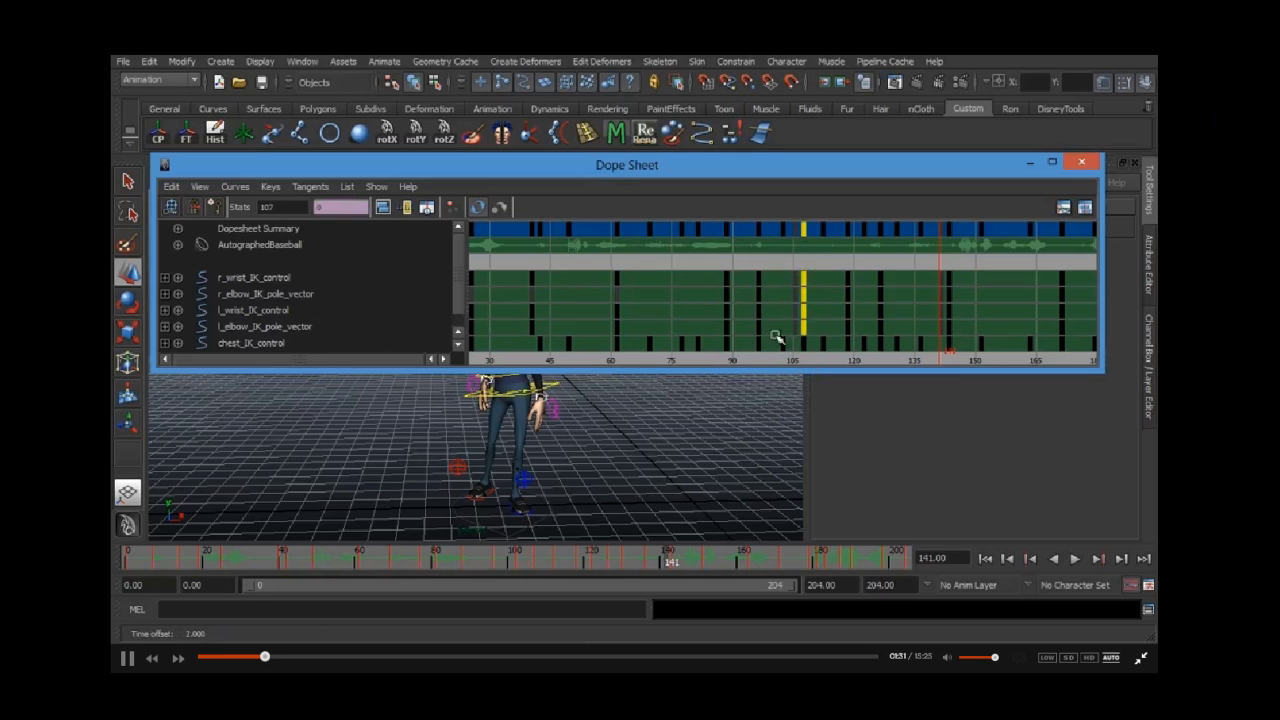
{"action": "left_click_drag", "start_coordinate": [524, 272], "coordinate": [534, 338]}
{"action": "middle_click_drag", "start_coordinate": [534, 338], "coordinate": [543, 333]}
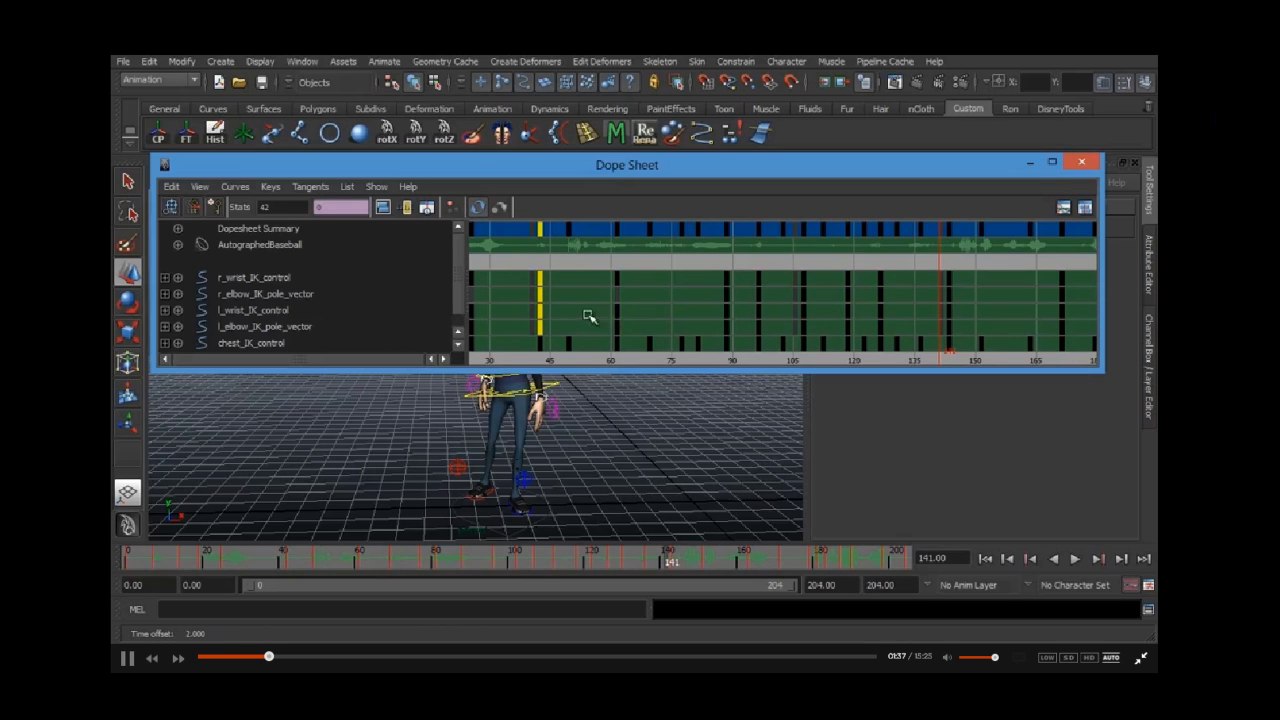
{"action": "middle_click_drag", "start_coordinate": [603, 314], "coordinate": [712, 313], "text": "alt"}
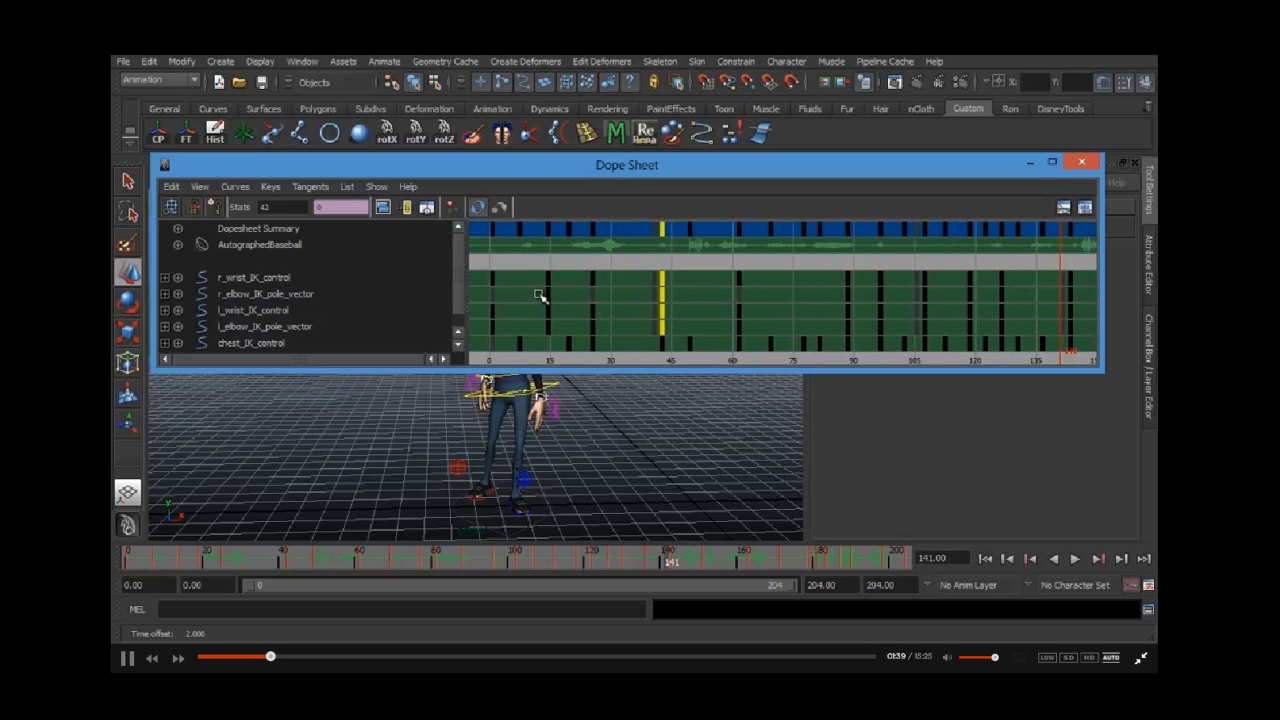
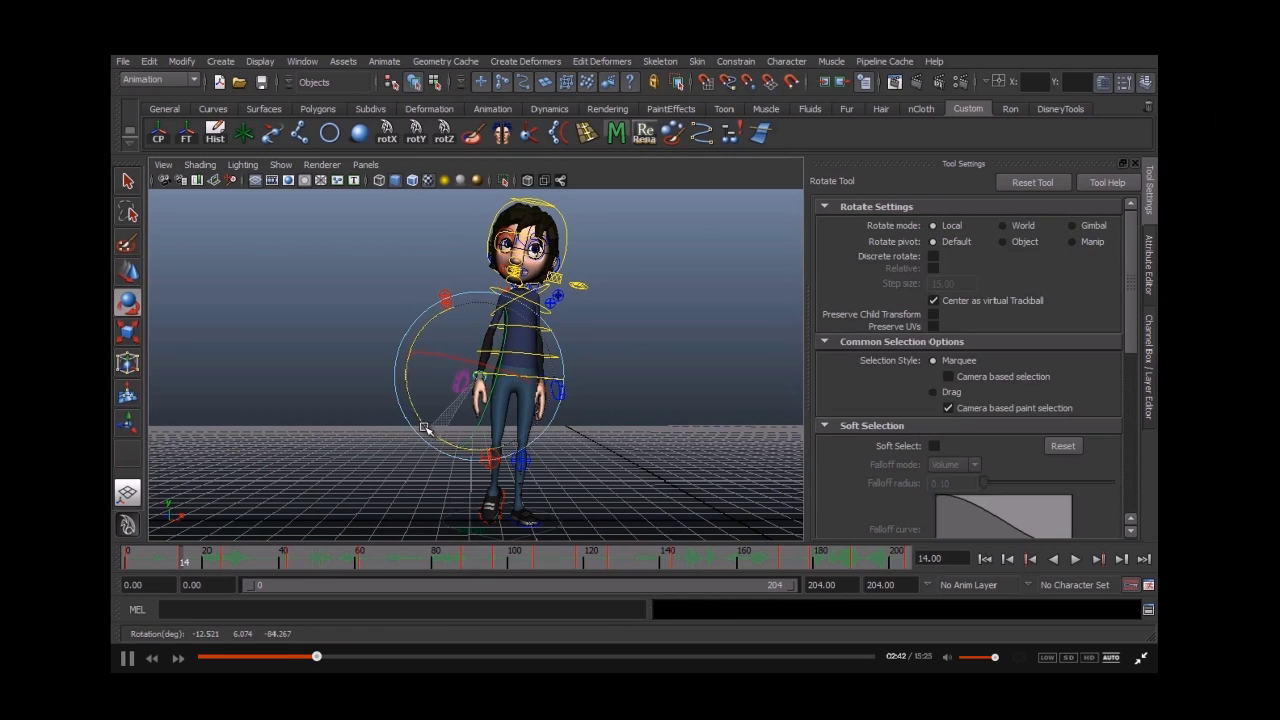
Step: Move the right wrist control at frame 14 to about -8.683, 4.947, -0.359 cm and key it
{"action": "key", "text": "alt+v"}
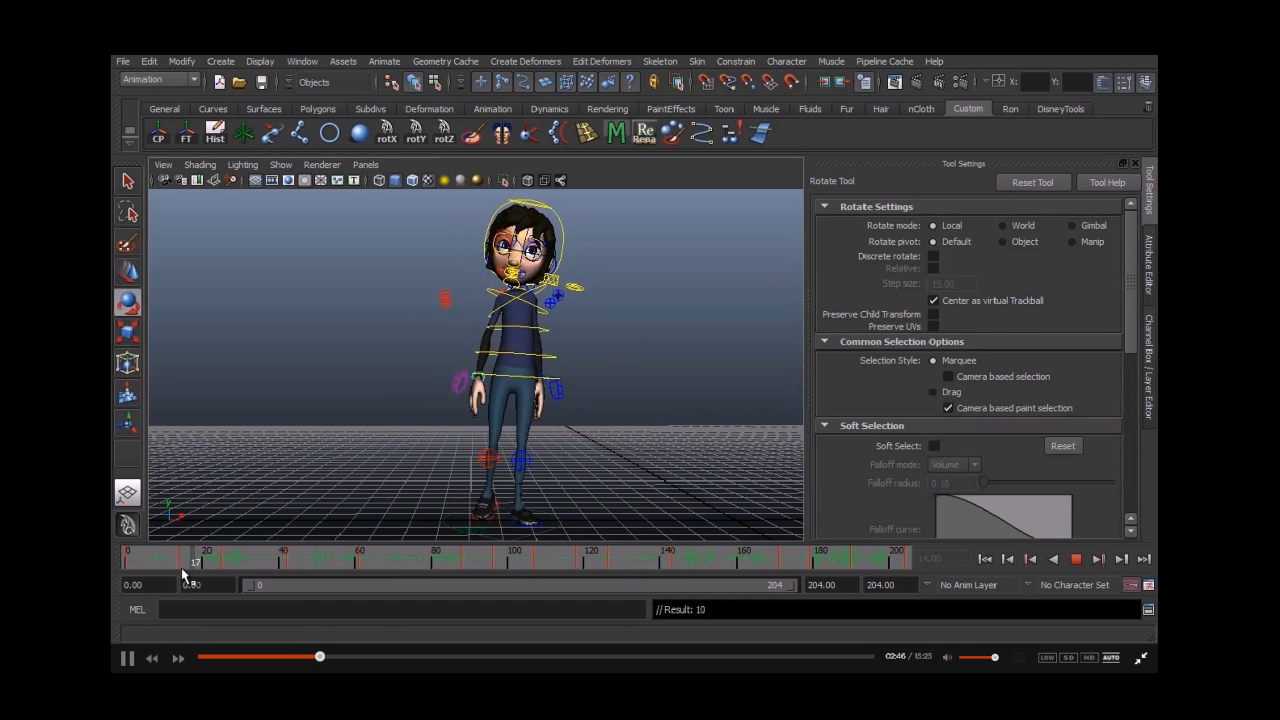
{"action": "left_click", "coordinate": [183, 568]}
{"action": "key", "text": "w"}
{"action": "left_click_drag", "start_coordinate": [478, 351], "coordinate": [478, 348]}
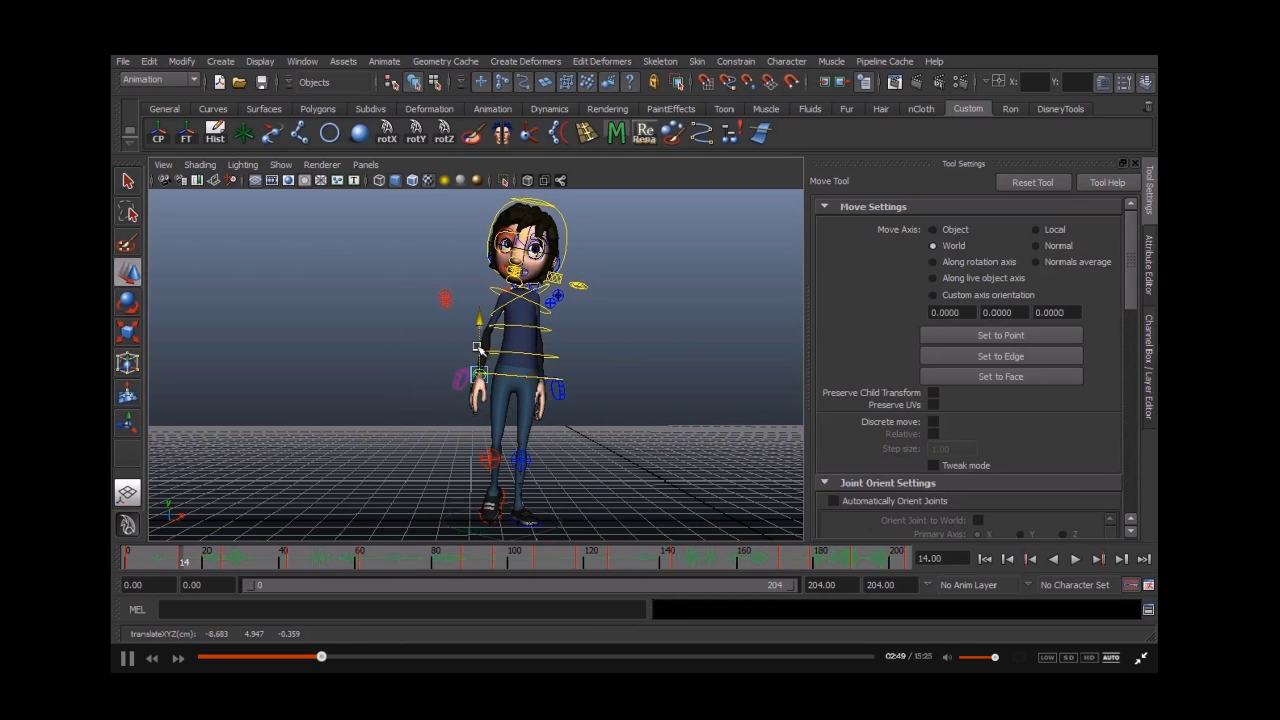
{"action": "key", "text": "s"}
{"action": "mouse_move", "coordinate": [166, 570]}
{"action": "left_mouse_down"}
{"action": "mouse_move", "coordinate": [134, 563]}
{"action": "mouse_move", "coordinate": [182, 582]}
{"action": "left_mouse_up"}
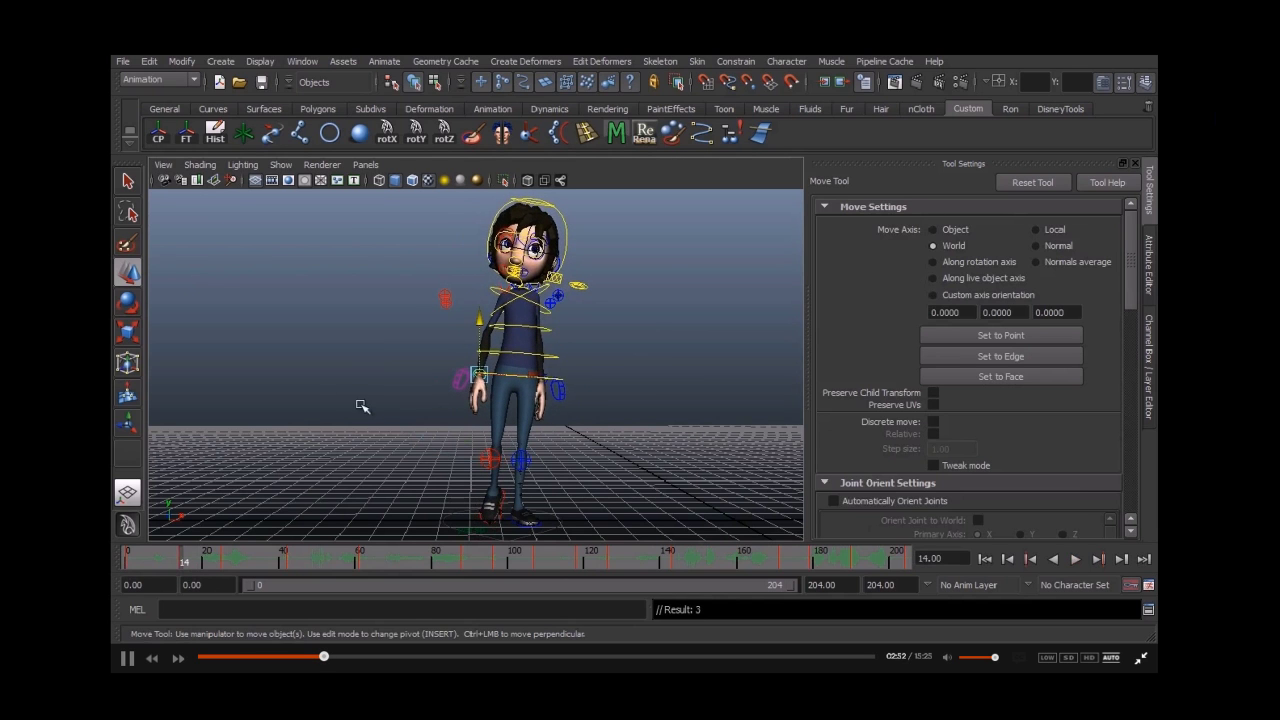
Step: View the character from the side, check the arm swing and shift the right wrist control slightly back at frame 0
{"action": "left_click_drag", "start_coordinate": [507, 397], "coordinate": [356, 420], "text": "alt"}
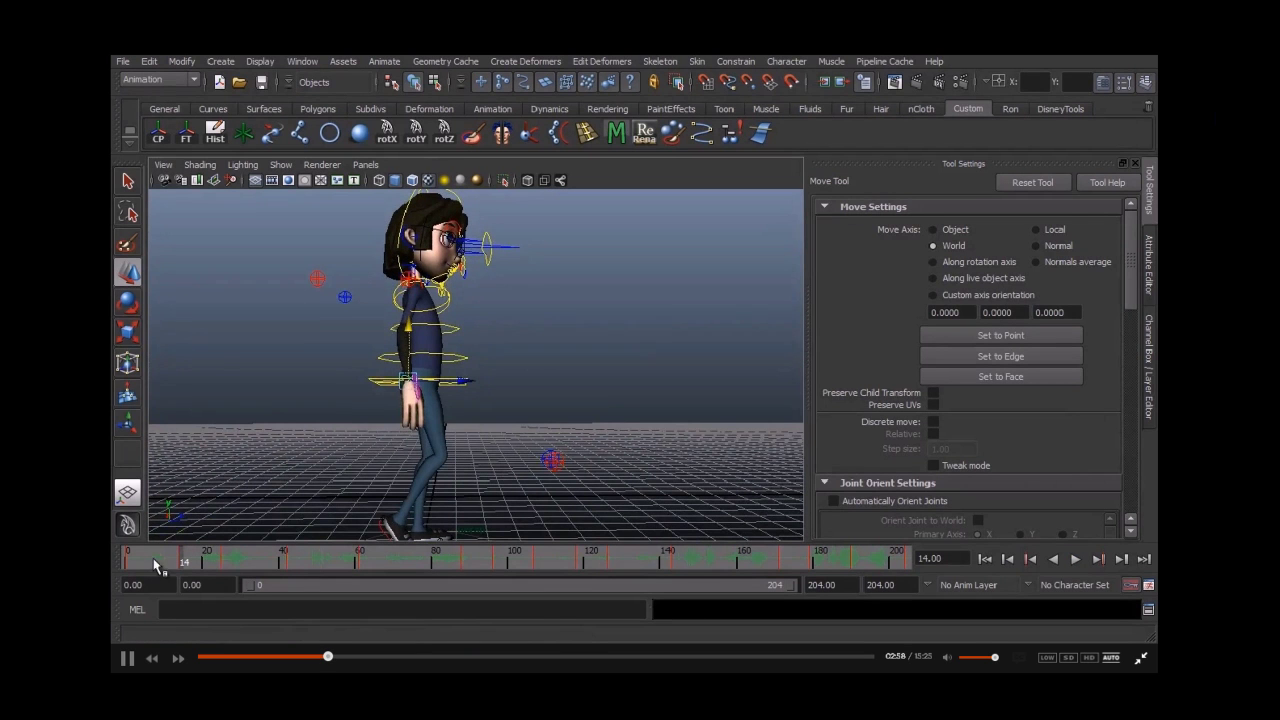
{"action": "key", "text": "alt+v"}
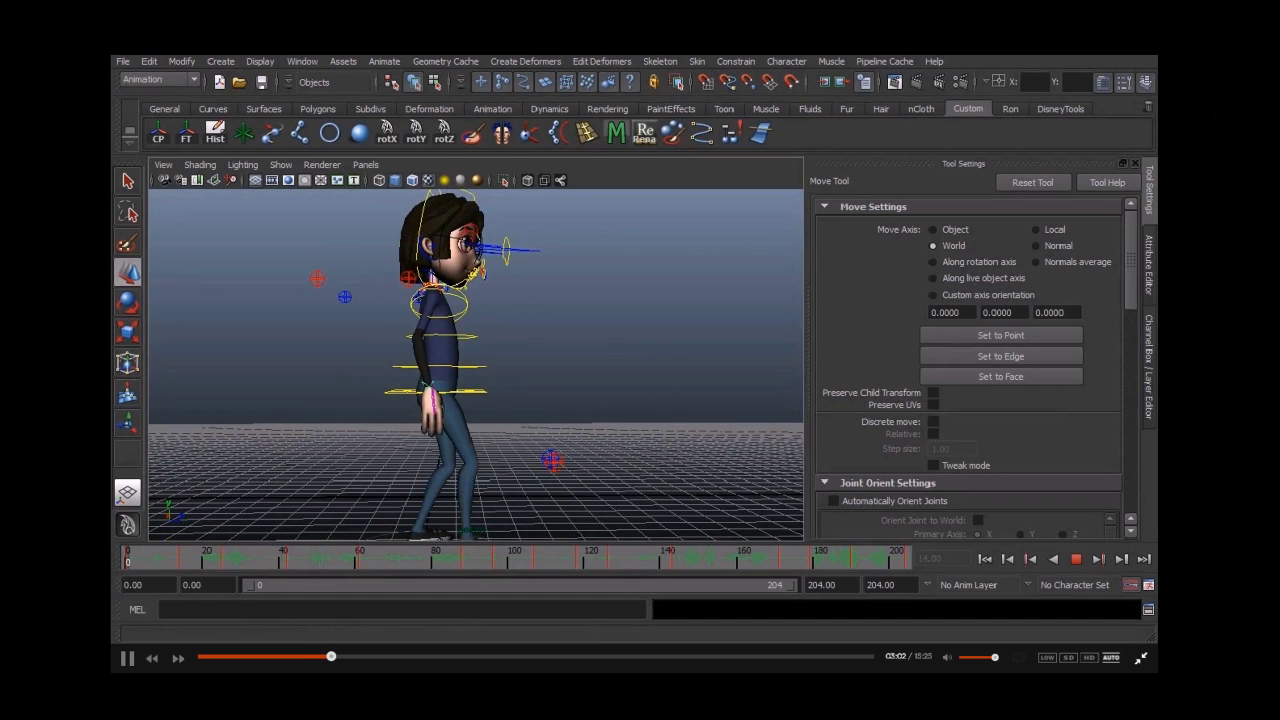
{"action": "key", "text": "alt+v"}
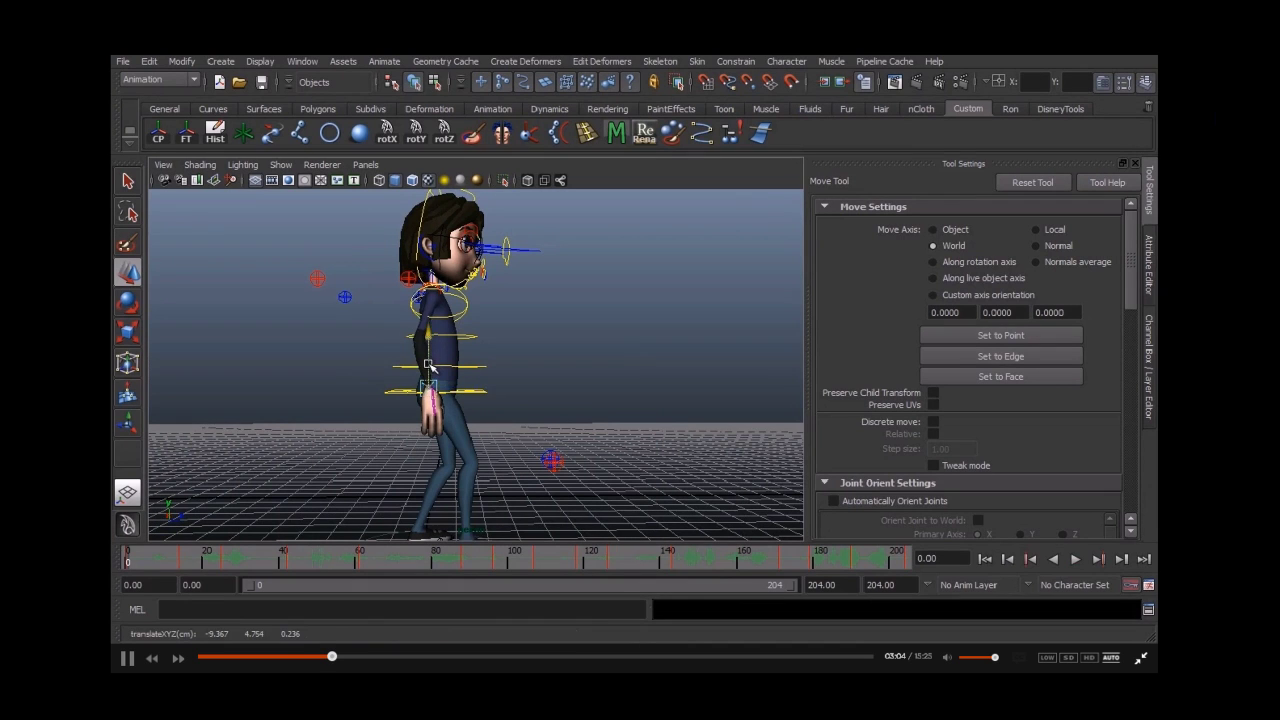
{"action": "left_click_drag", "start_coordinate": [428, 368], "coordinate": [447, 398]}
{"action": "left_click", "coordinate": [456, 393]}
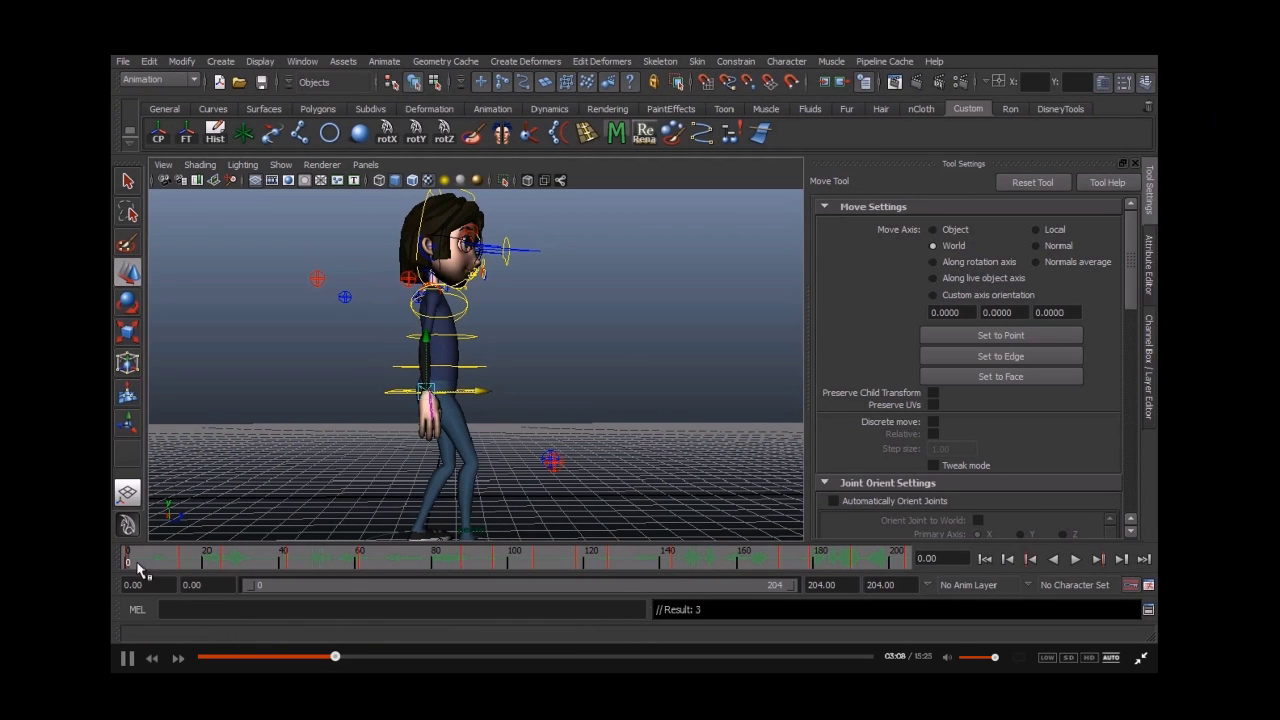
Step: Move the right wrist control forward at frame 14 to about -0.196 cm in Z, key it and check the motion
{"action": "left_click_drag", "start_coordinate": [146, 556], "coordinate": [182, 555]}
{"action": "left_click_drag", "start_coordinate": [455, 383], "coordinate": [461, 383]}
{"action": "key", "text": "alt+v"}
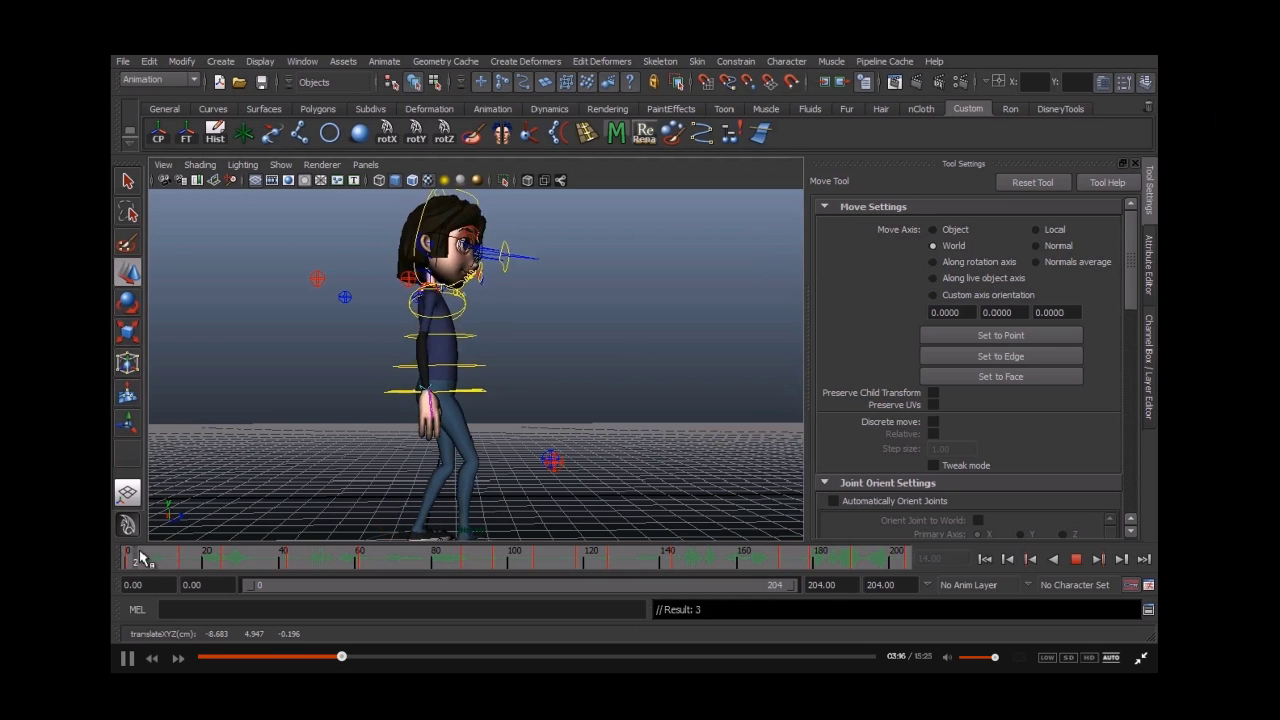
Step: Move the right wrist control at frame 5 to about -9.168, 4.701, 0.047 cm, key it and check the motion
{"action": "left_click", "coordinate": [150, 557]}
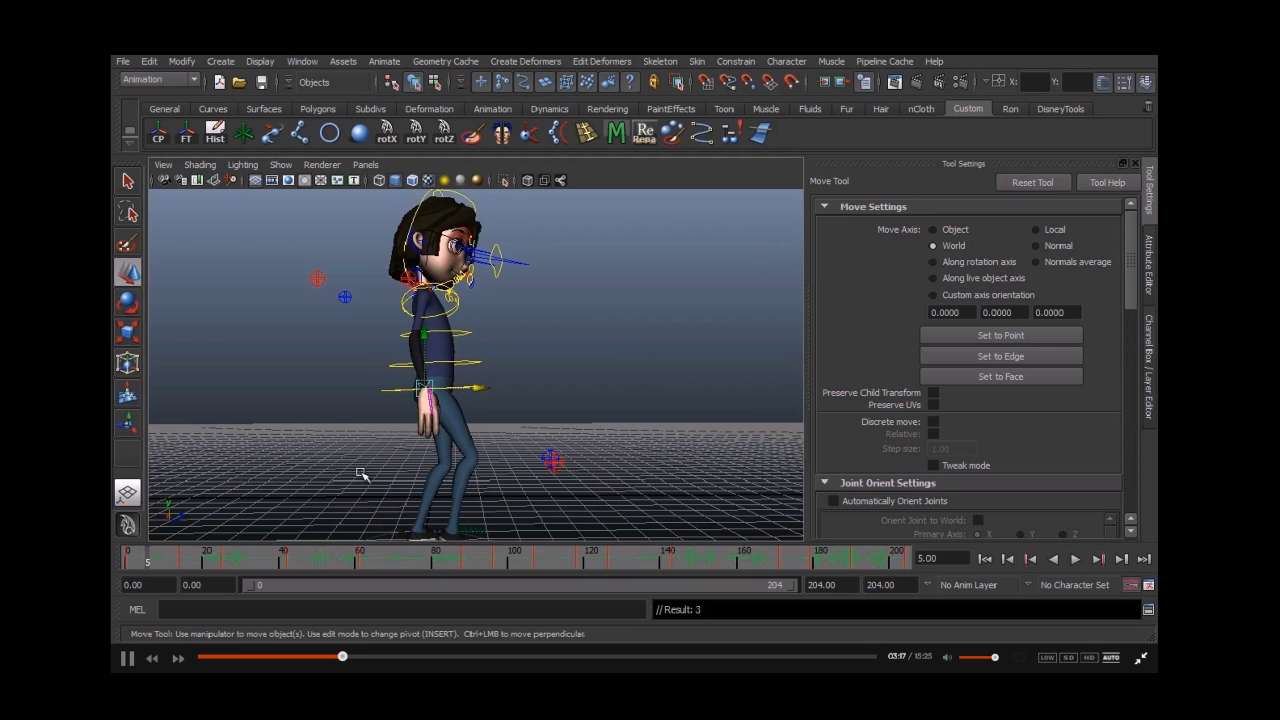
{"action": "left_click", "coordinate": [447, 392]}
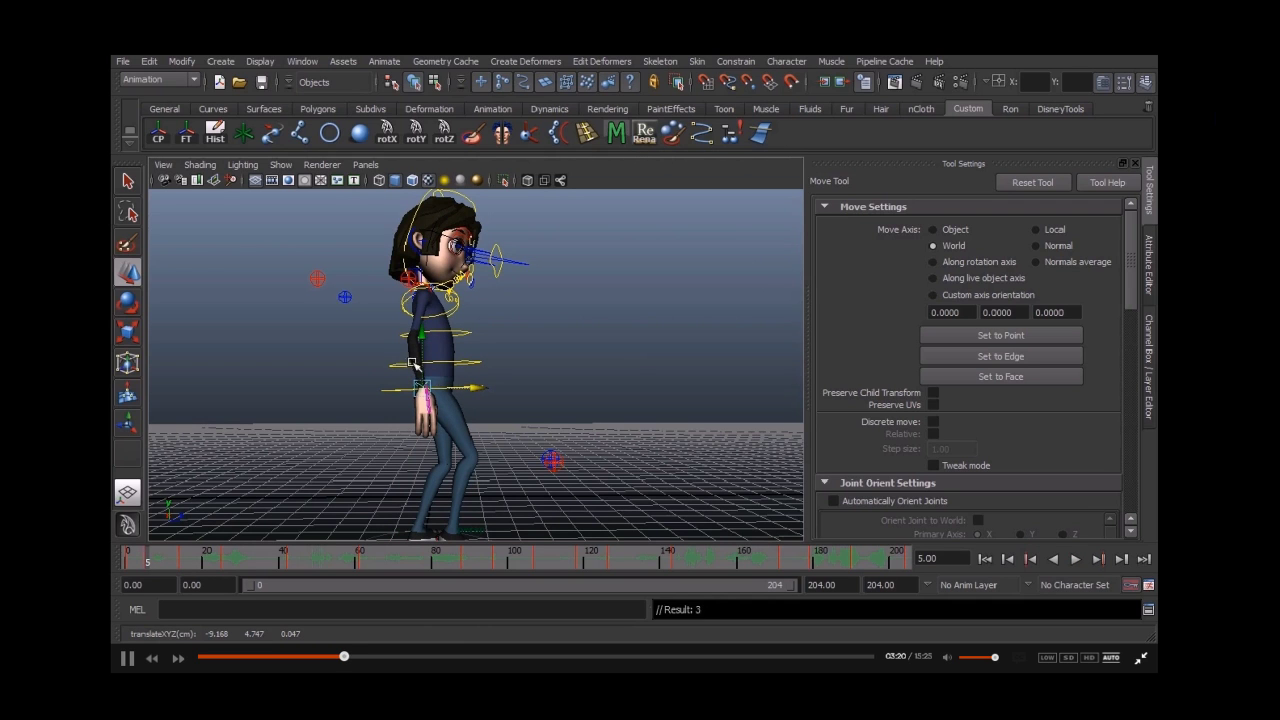
{"action": "key", "text": "alt+v"}
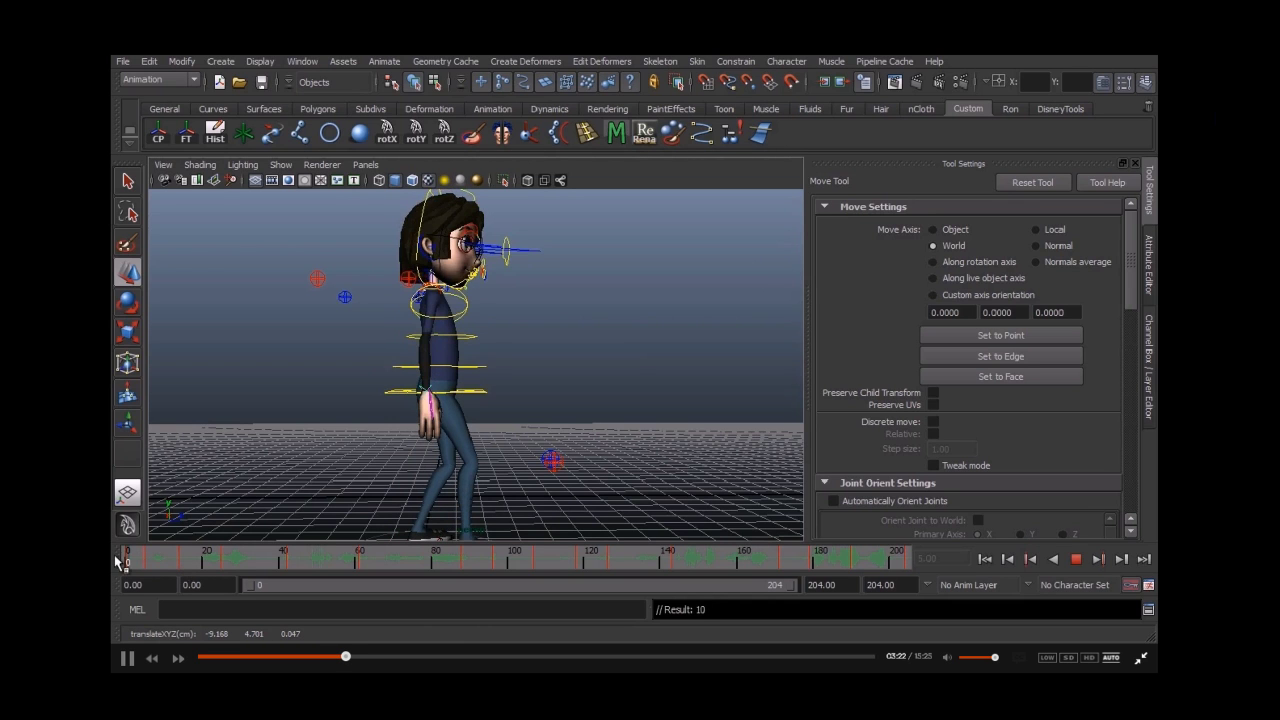
Step: Nudge the right wrist control forward at frame 14 to about -0.149 cm in Z, key its translation and check the motion
{"action": "left_click", "coordinate": [183, 567]}
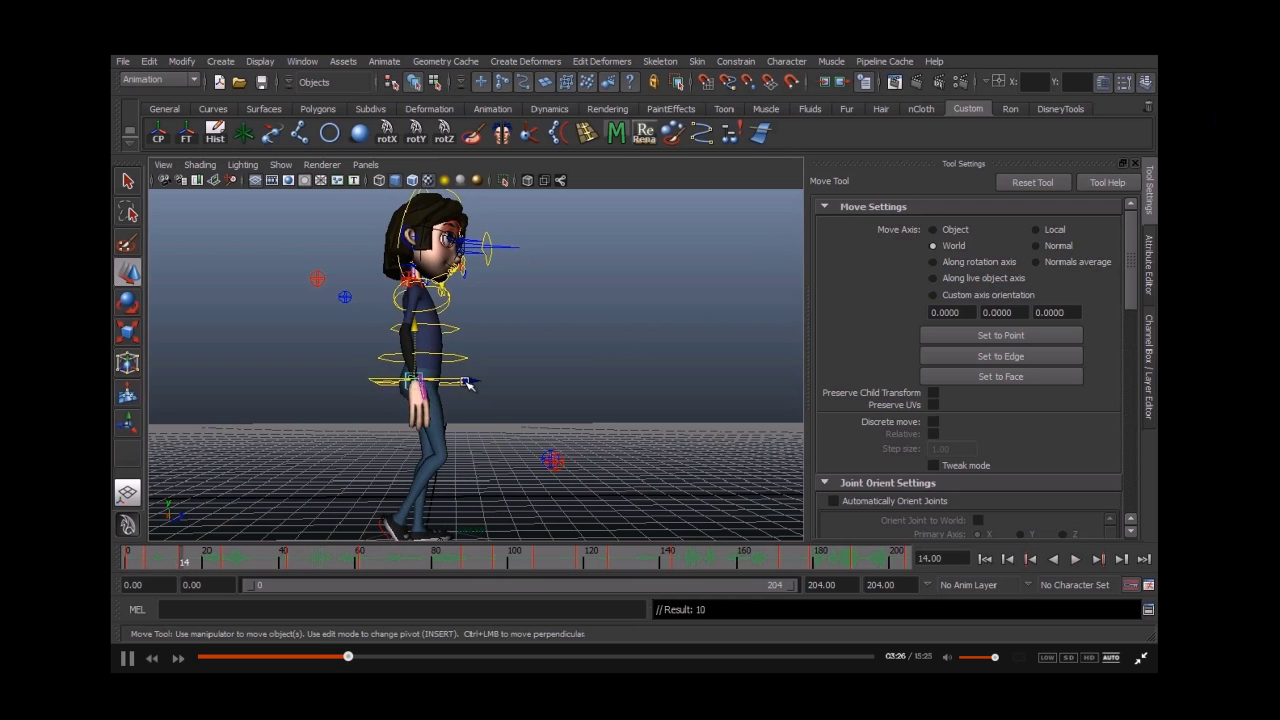
{"action": "key", "text": "shift+w"}
{"action": "key", "text": "alt+v"}
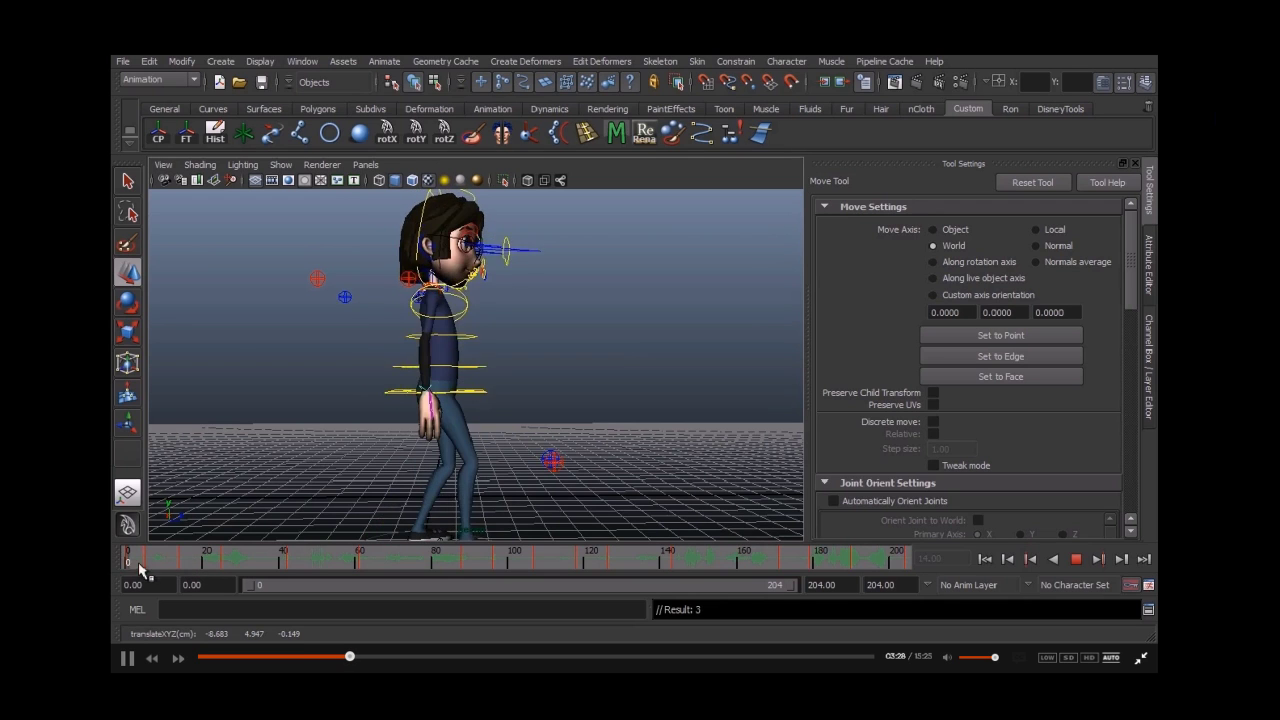
Step: Shift the right wrist control slightly up and back around frame 25, key it and check the motion
{"action": "left_click", "coordinate": [226, 560]}
{"action": "left_click_drag", "start_coordinate": [397, 404], "coordinate": [394, 392]}
{"action": "key", "text": "s"}
{"action": "key", "text": "alt+v"}
Step: Refine the right wrist control at frame 25 to about -8.979, 4.659, -0.770 cm and check the motion
{"action": "left_click", "coordinate": [224, 566]}
{"action": "left_click_drag", "start_coordinate": [393, 367], "coordinate": [395, 362]}
{"action": "key", "text": "e"}
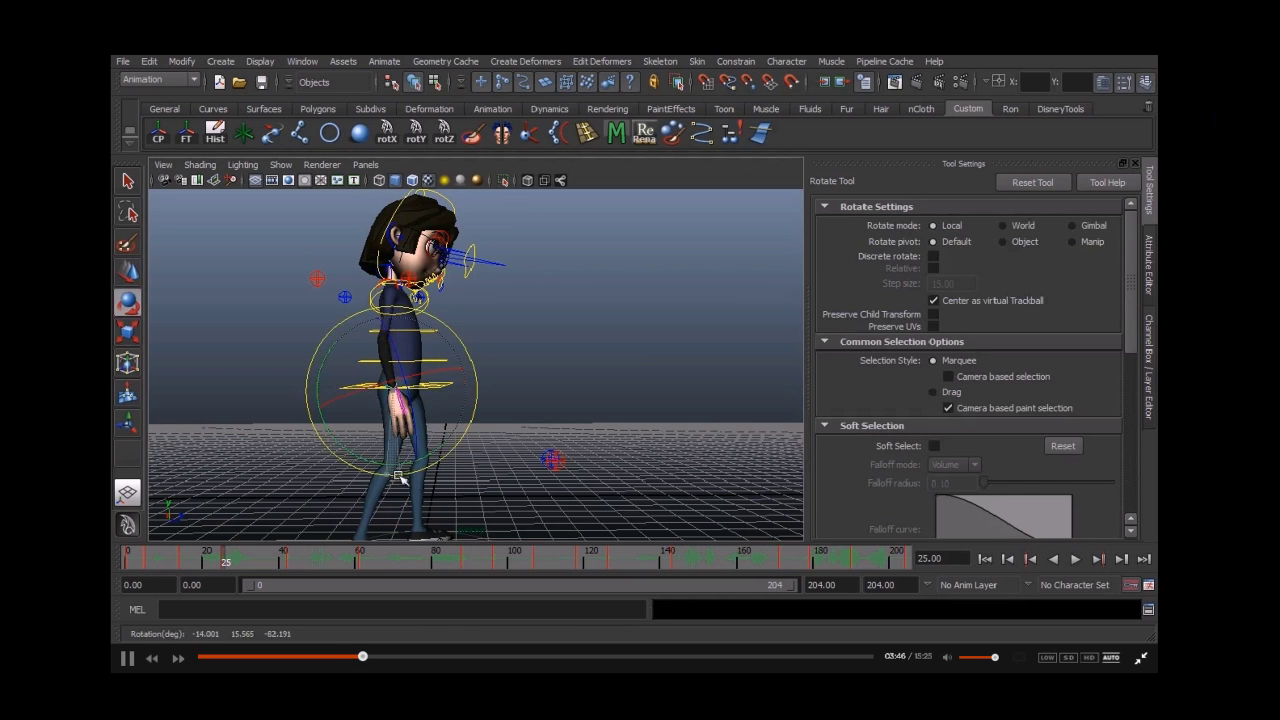
{"action": "key", "text": "w"}
{"action": "left_click_drag", "start_coordinate": [392, 360], "coordinate": [392, 361]}
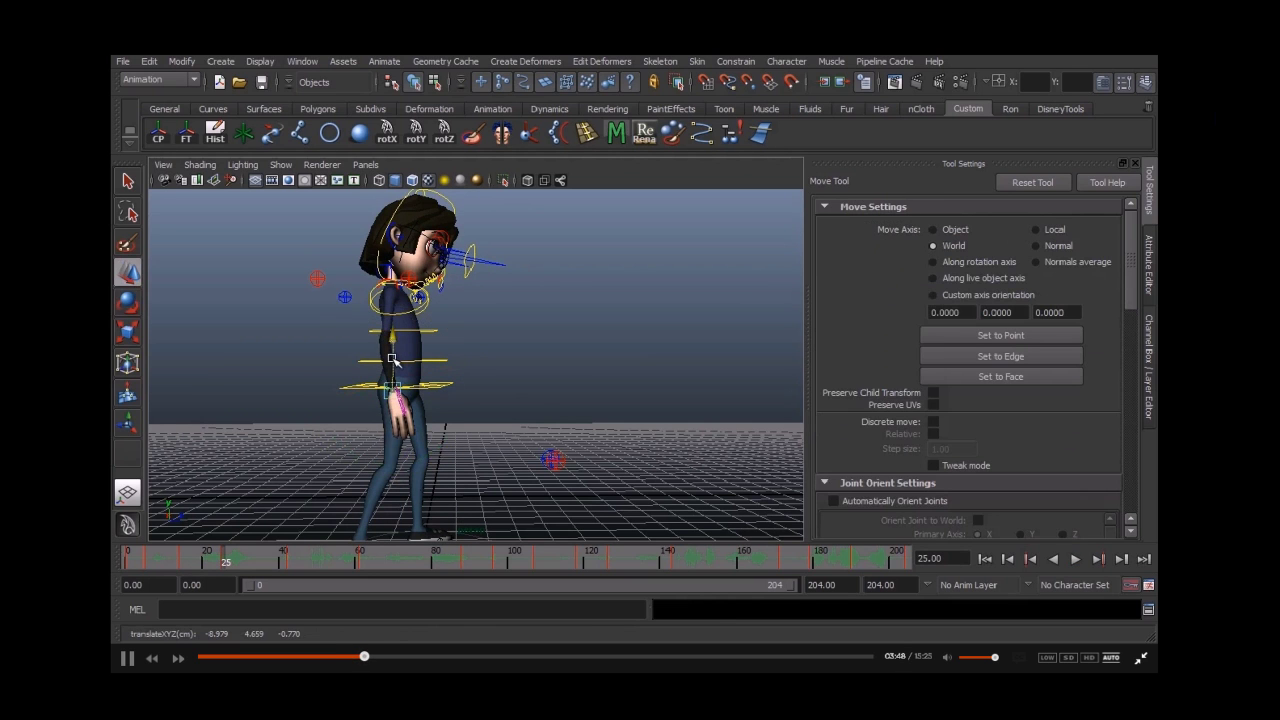
{"action": "key", "text": "q"}
{"action": "key", "text": "alt+v"}
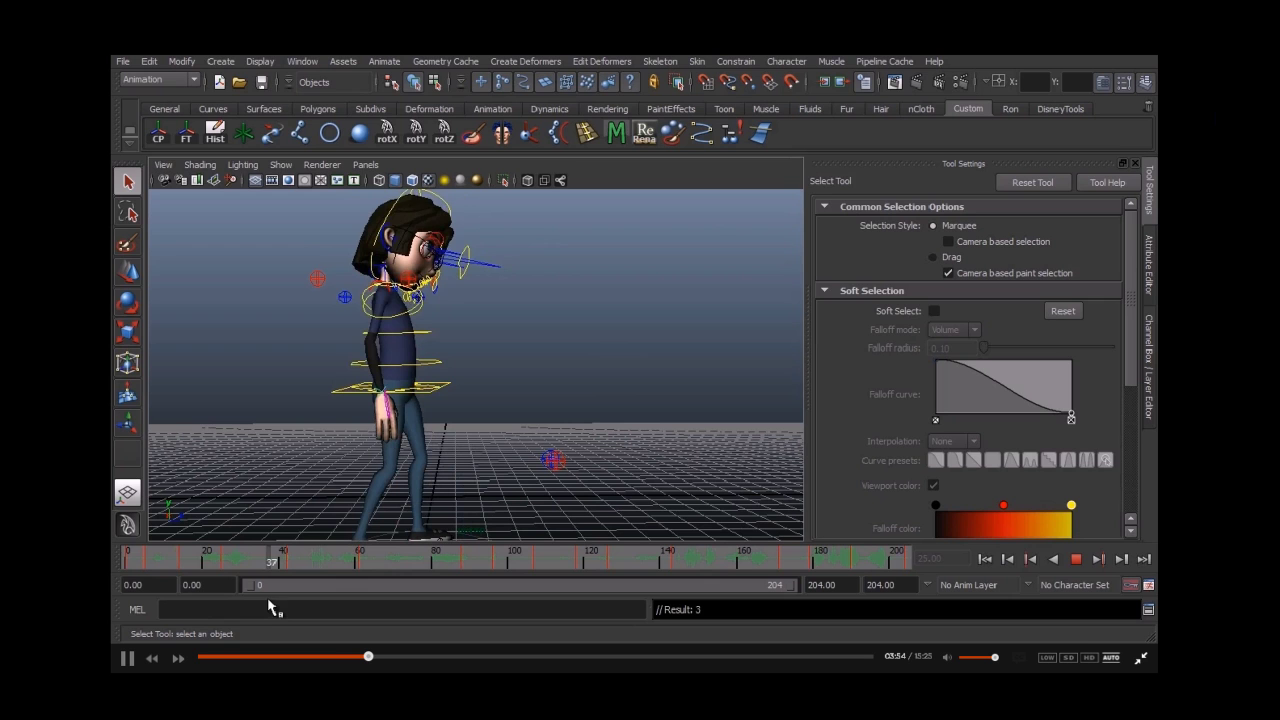
Step: Move the right wrist control at frame 42 to about -9.078, 4.539, -1.315 cm, key it and rotate the hand to drag behind
{"action": "key", "text": "alt+v"}
{"action": "key", "text": "w"}
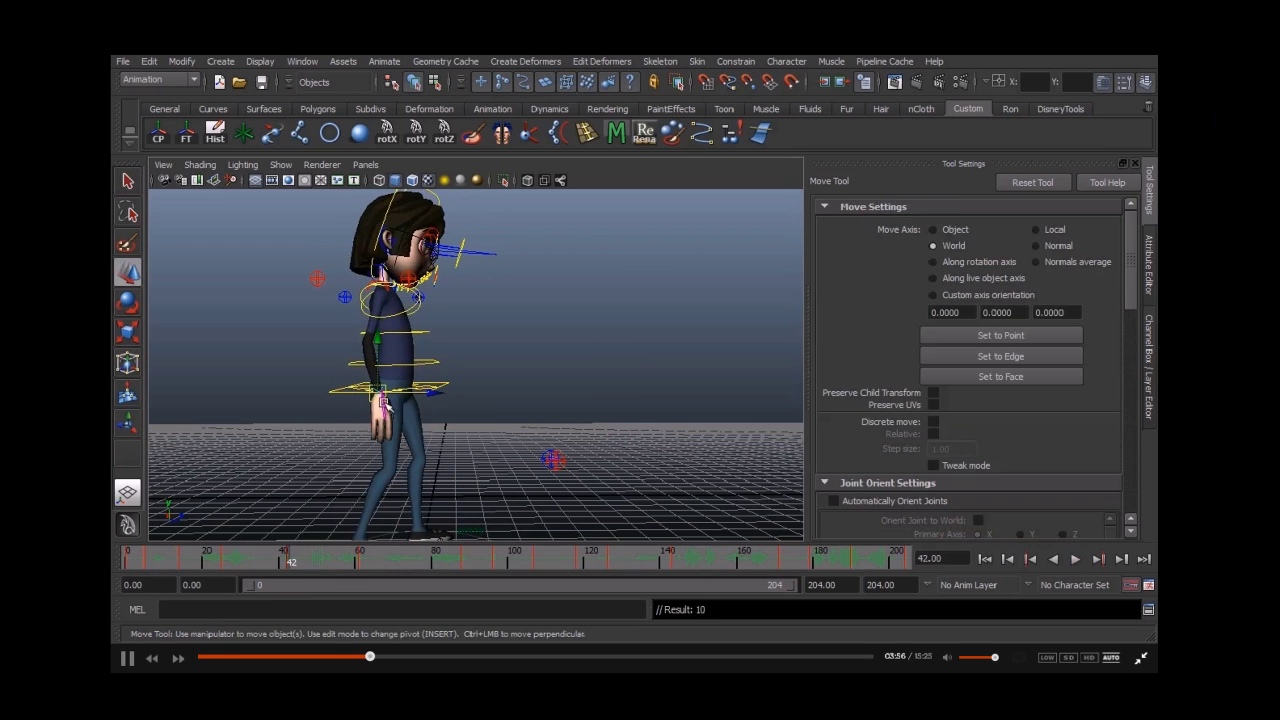
{"action": "left_click_drag", "start_coordinate": [379, 392], "coordinate": [372, 400]}
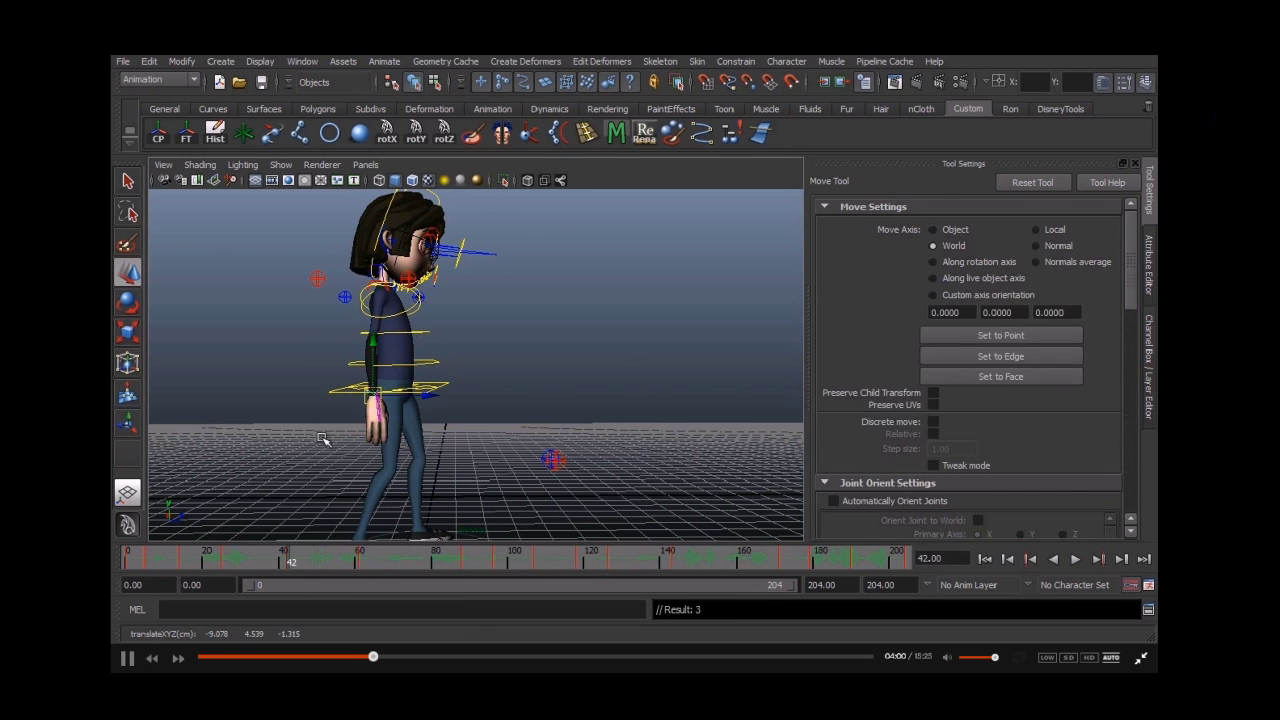
{"action": "key", "text": "e"}
{"action": "left_click_drag", "start_coordinate": [322, 448], "coordinate": [338, 392]}
{"action": "key", "text": "q"}
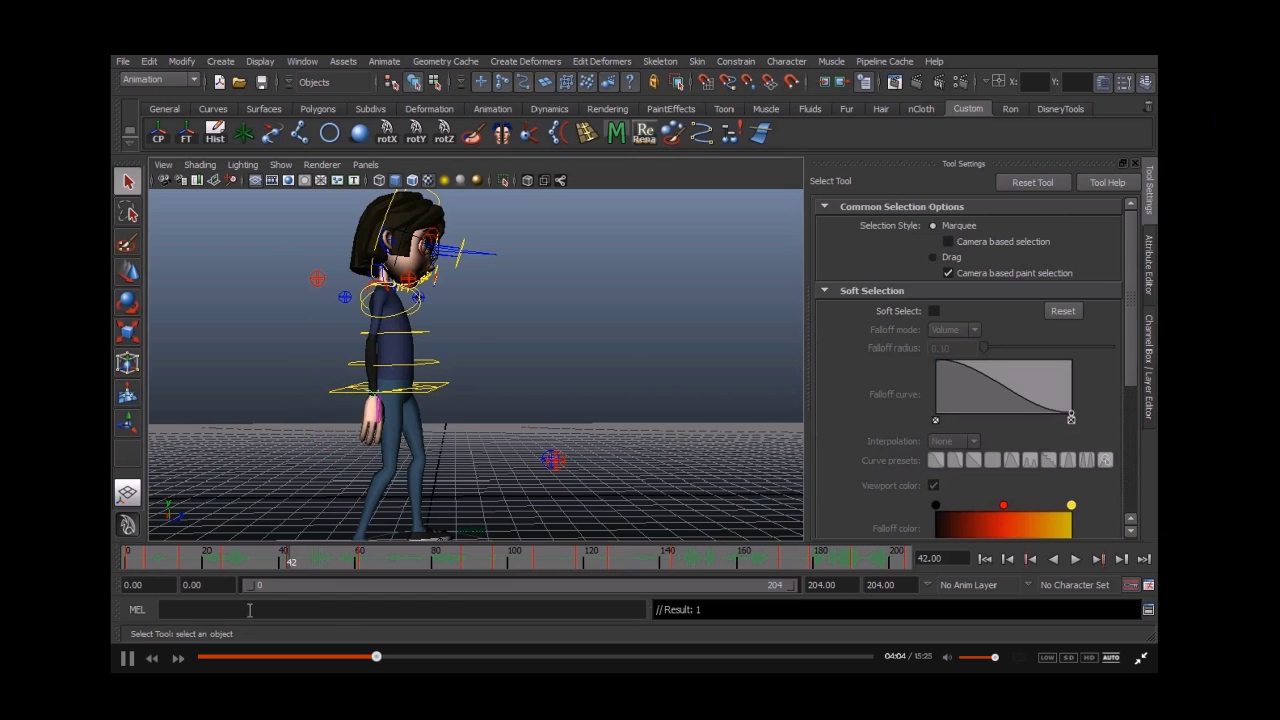
Step: Play and scrub the opening 50 frames repeatedly from the side to examine the right arm's swing and settle
{"action": "left_click_drag", "start_coordinate": [241, 566], "coordinate": [128, 563]}
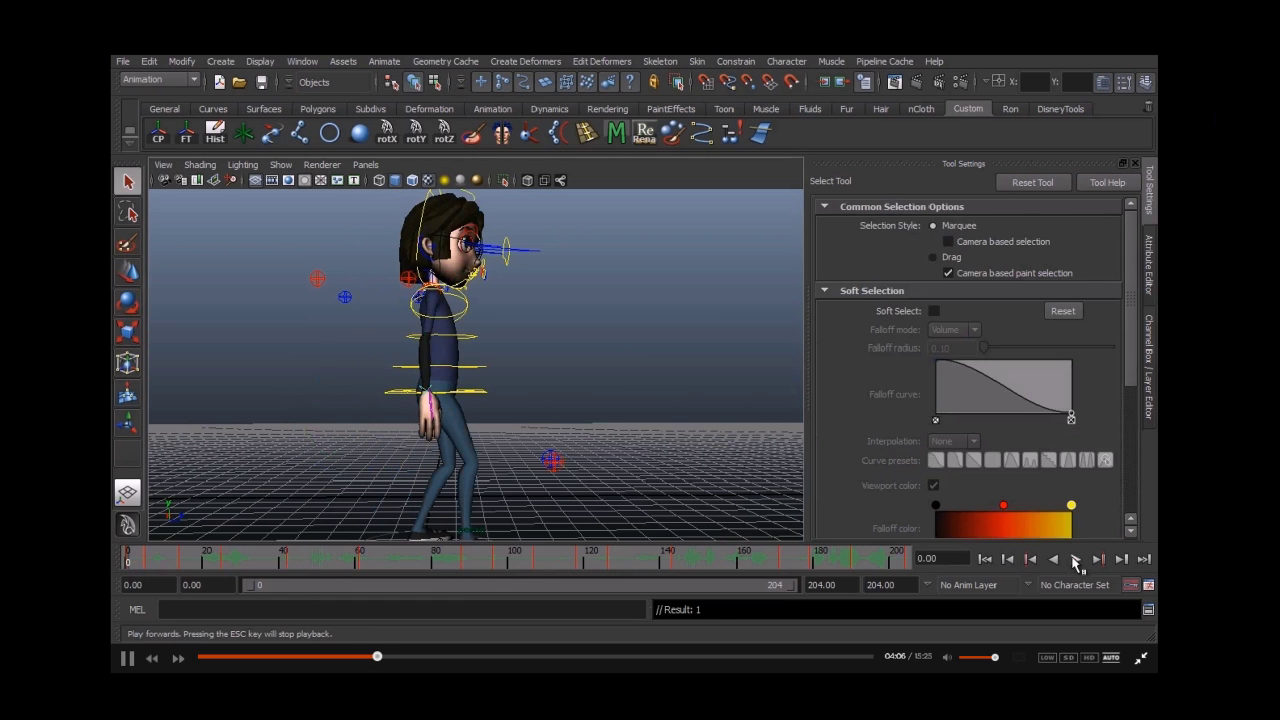
{"action": "left_click", "coordinate": [1075, 561]}
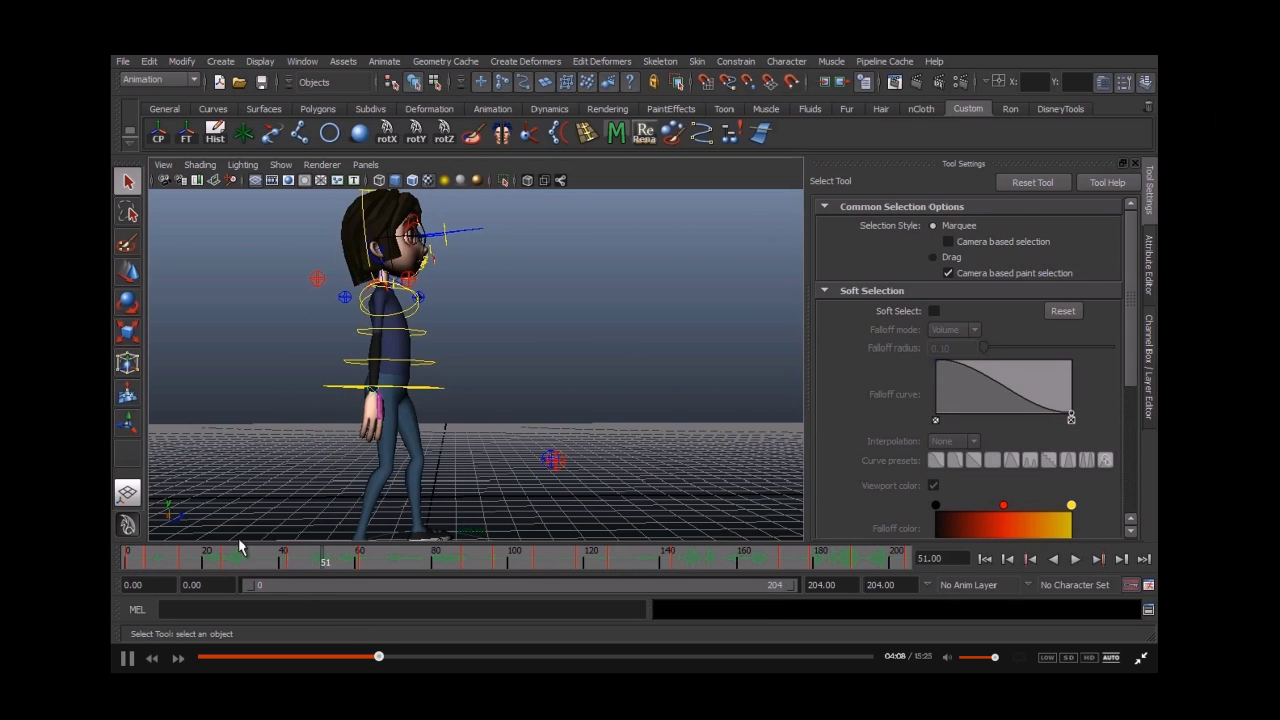
{"action": "left_click_drag", "start_coordinate": [295, 568], "coordinate": [128, 563]}
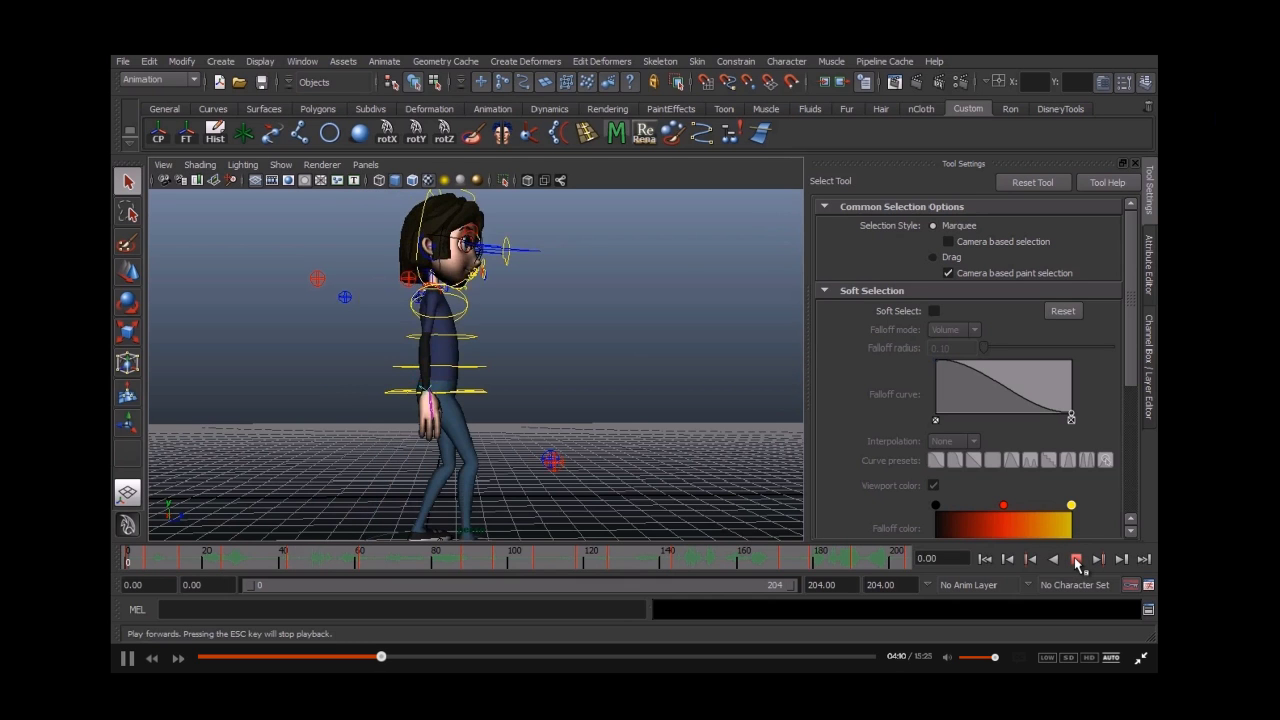
{"action": "left_click", "coordinate": [1075, 560]}
{"action": "key", "text": "Escape"}
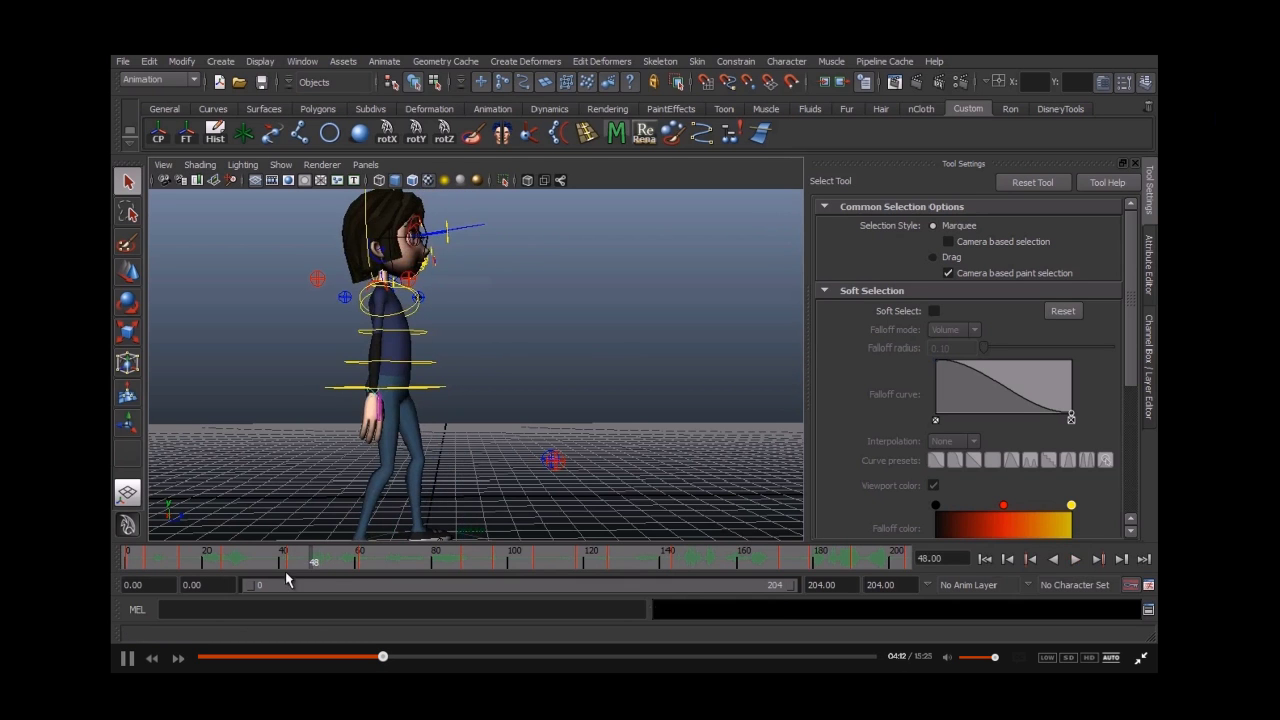
{"action": "key", "text": "alt+v"}
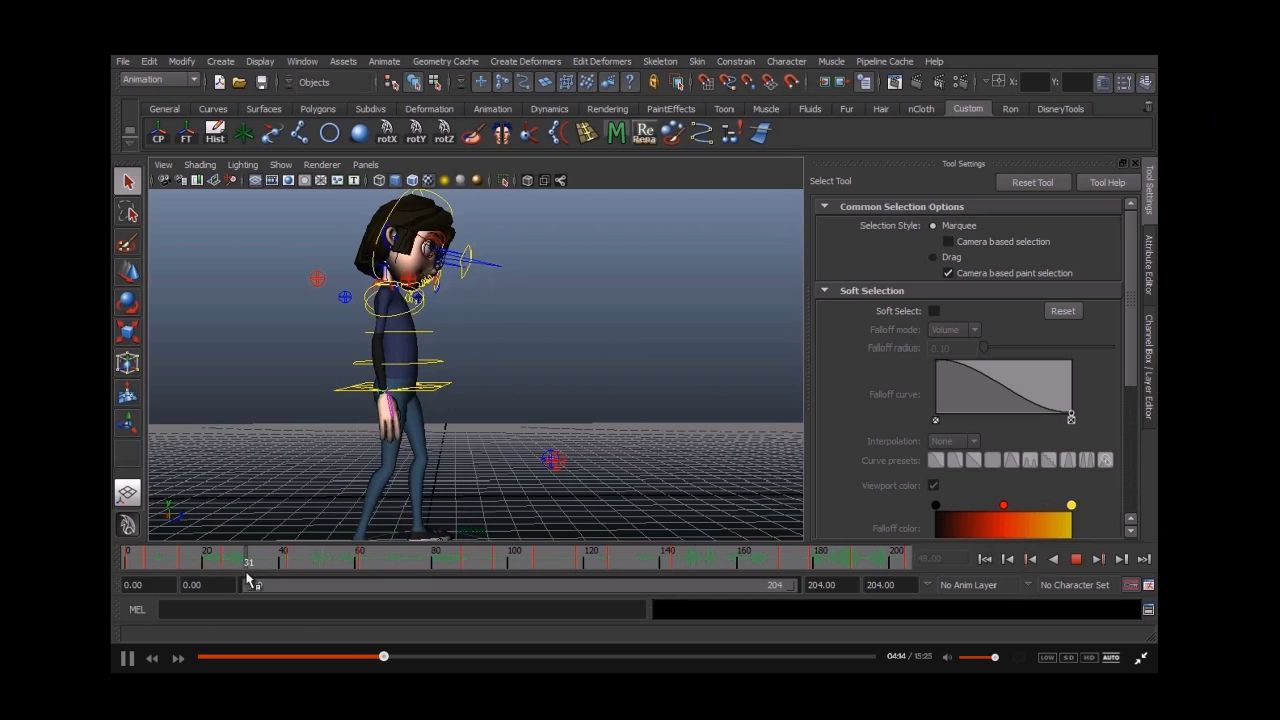
{"action": "key", "text": "Escape"}
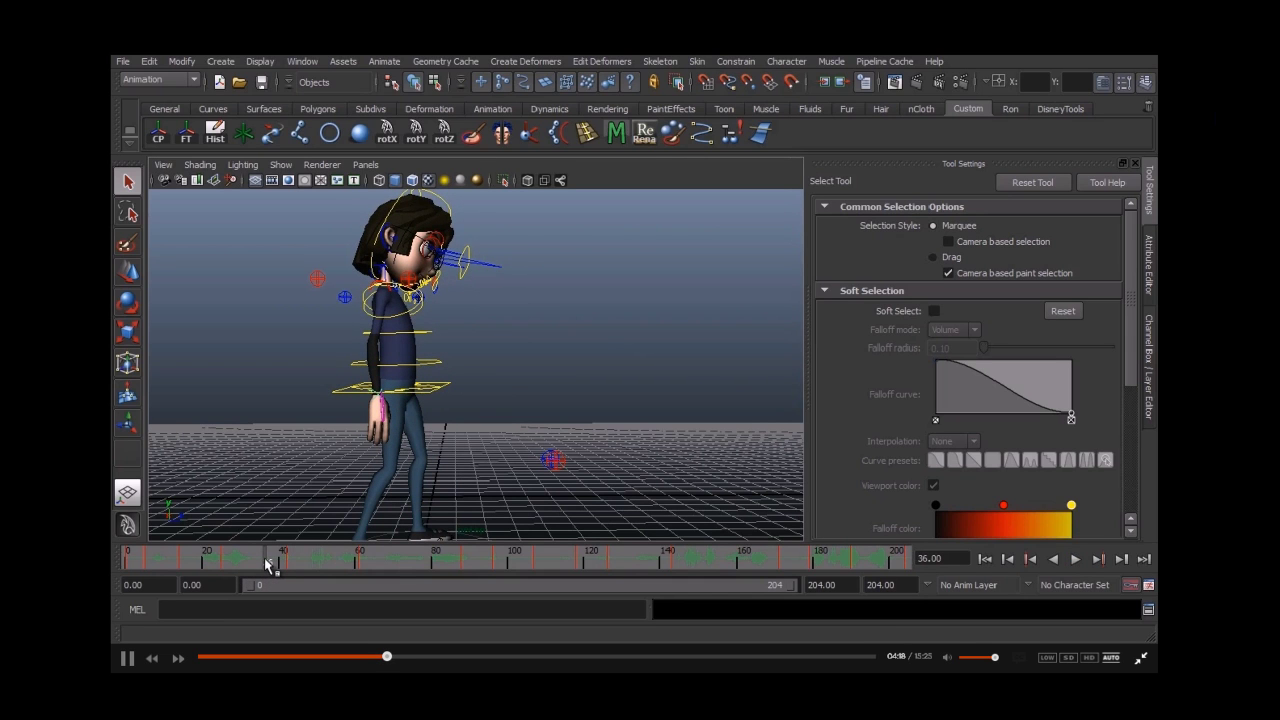
{"action": "left_click_drag", "start_coordinate": [262, 565], "coordinate": [249, 562]}
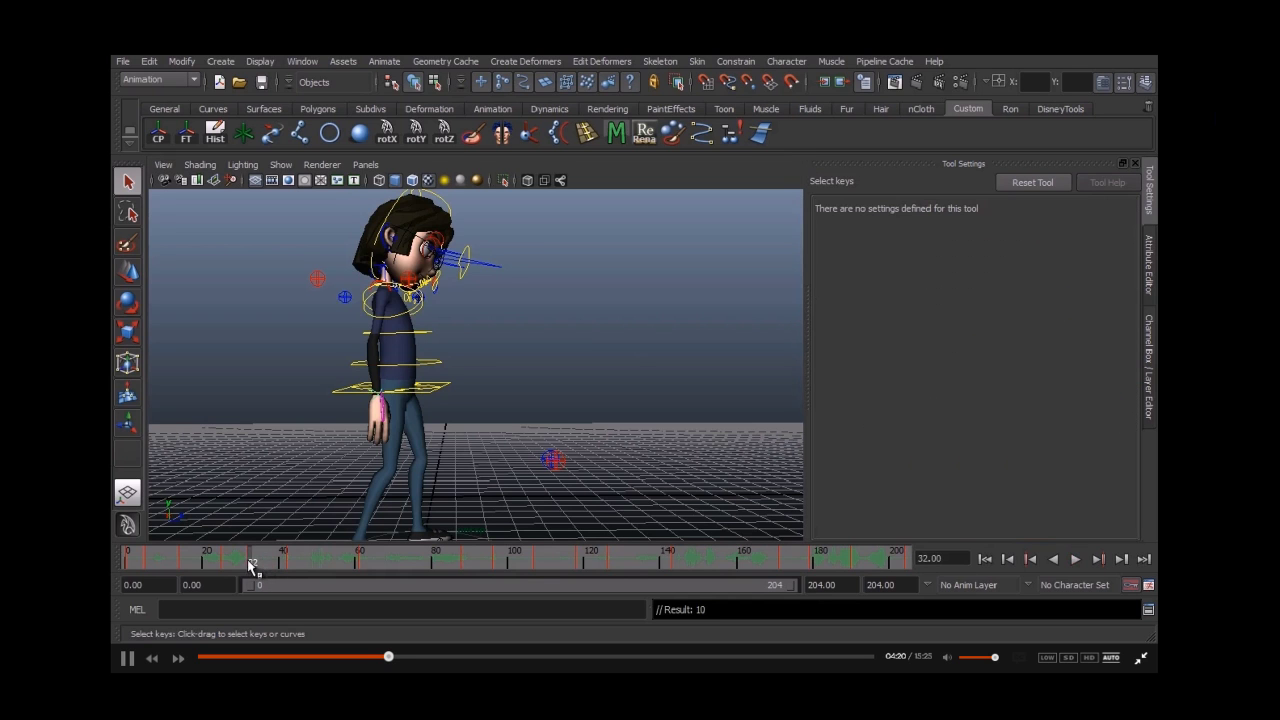
{"action": "key", "text": "alt+shift+v"}
{"action": "left_click", "coordinate": [1075, 559]}
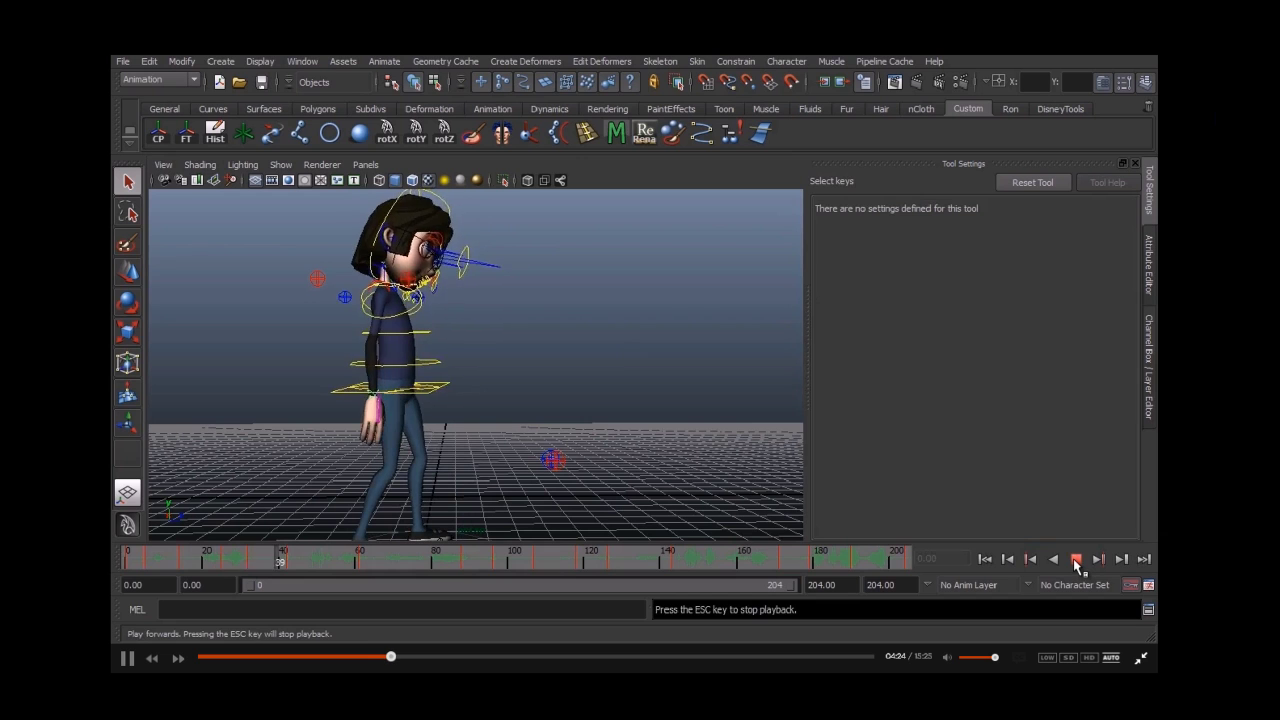
{"action": "left_click", "coordinate": [1075, 560]}
Step: Shift the right wrist control's key near frame 33 slightly later in time in the Dope Sheet and play the result
{"action": "left_click", "coordinate": [254, 561]}
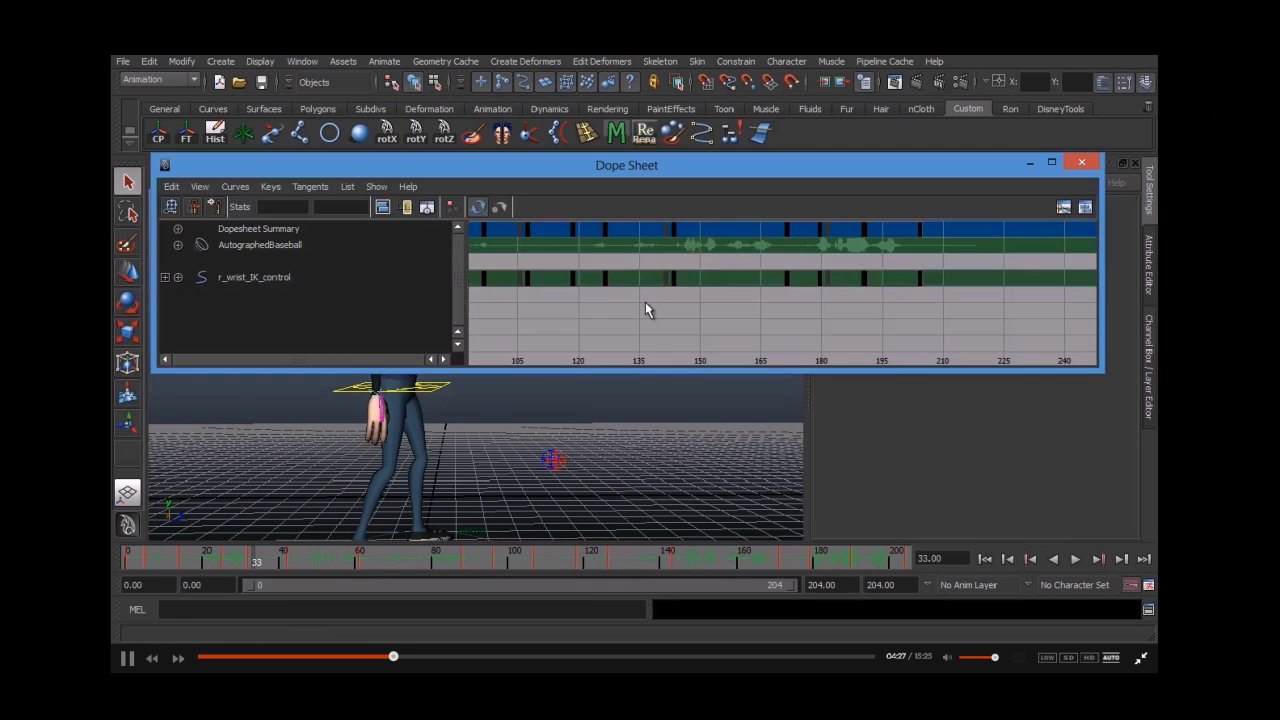
{"action": "middle_click_drag", "start_coordinate": [534, 317], "coordinate": [867, 316], "text": "alt"}
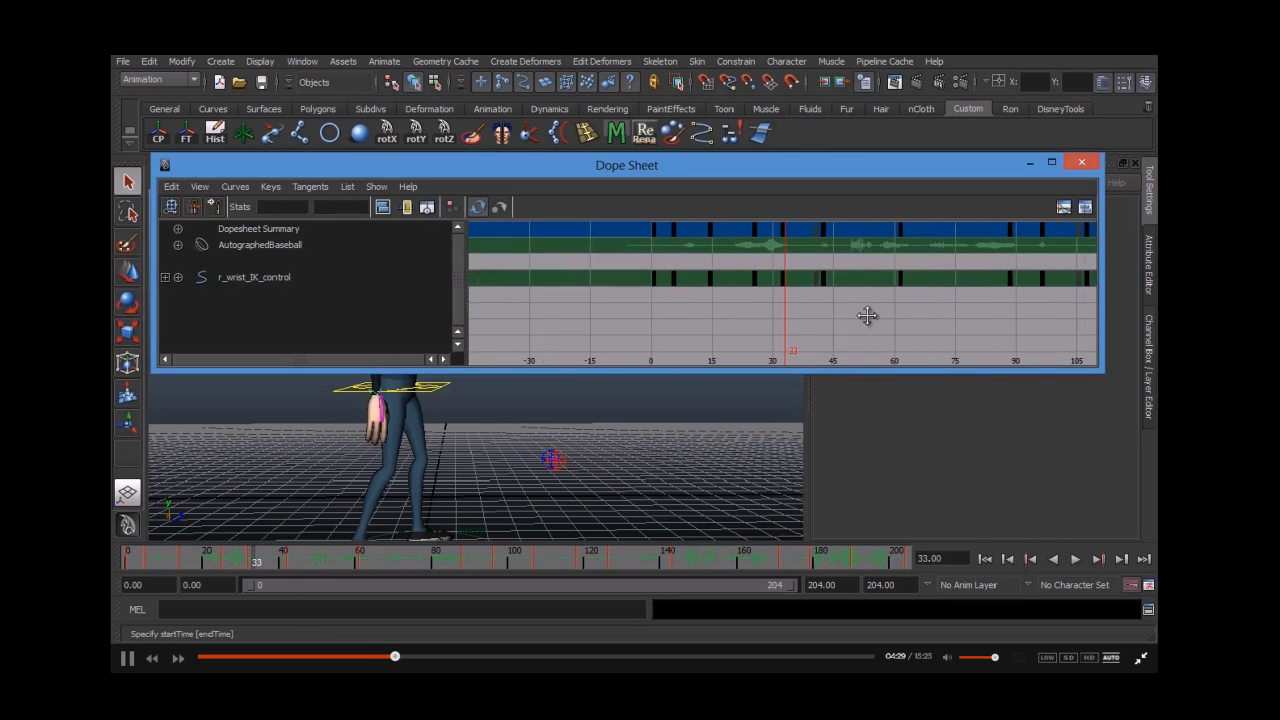
{"action": "left_click_drag", "start_coordinate": [795, 304], "coordinate": [795, 305]}
{"action": "key", "text": "w"}
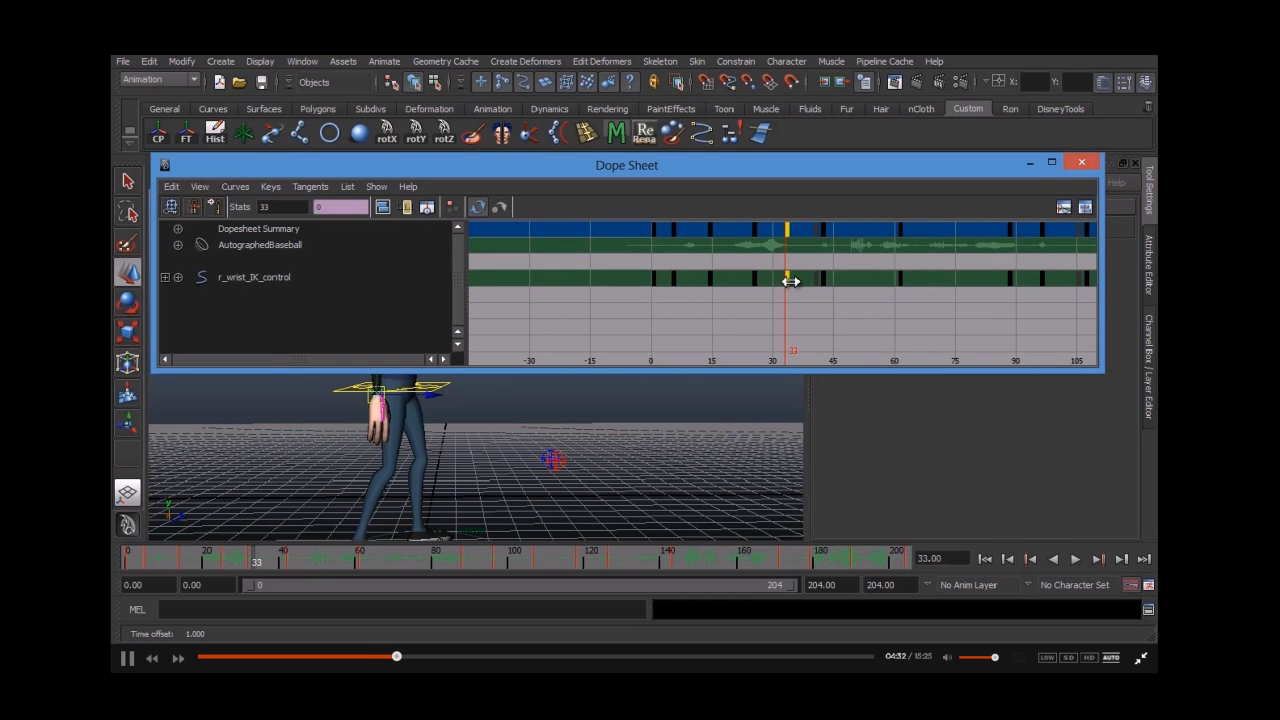
{"action": "left_click", "coordinate": [900, 305]}
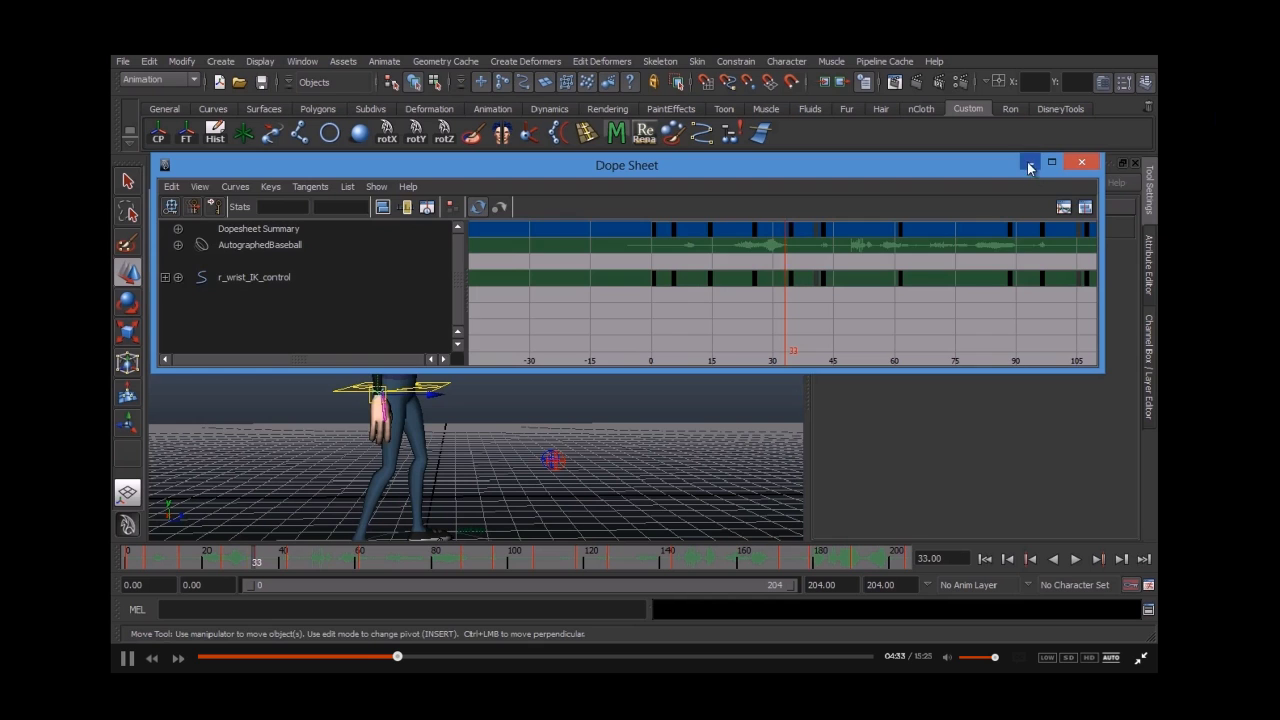
{"action": "left_click", "coordinate": [1029, 163]}
{"action": "left_click", "coordinate": [985, 559]}
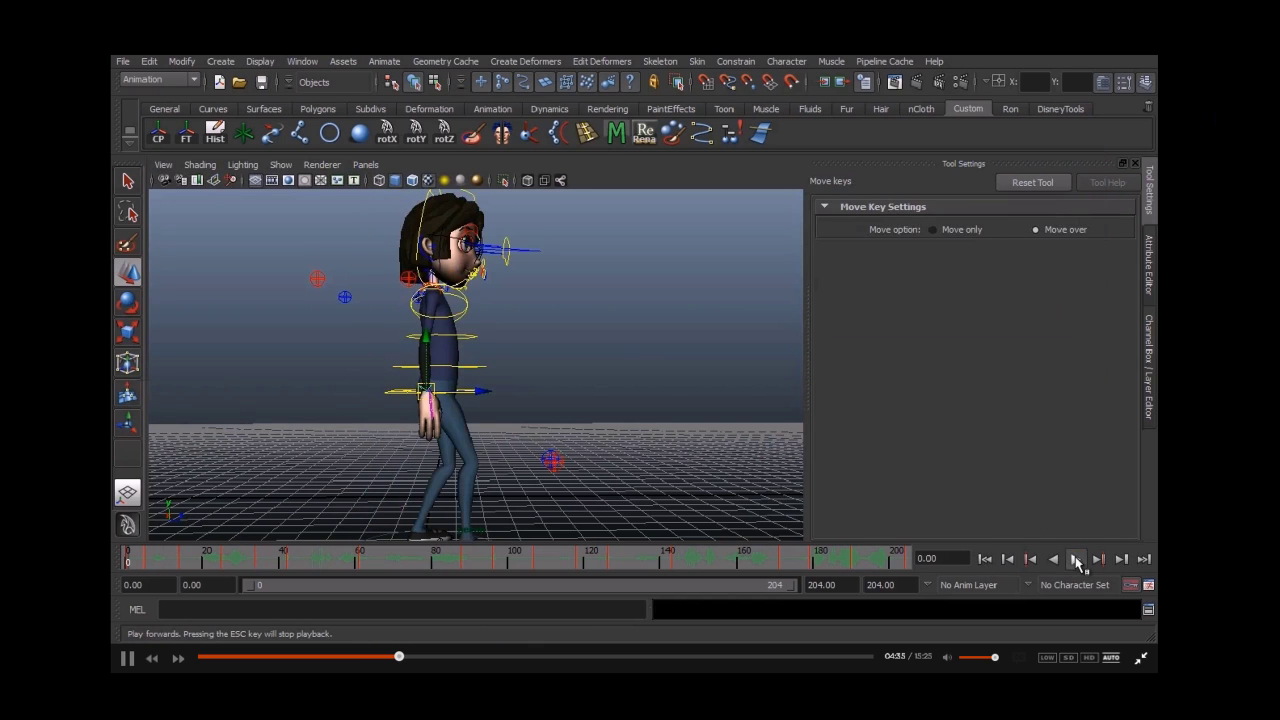
{"action": "left_click", "coordinate": [1076, 559]}
Step: From the front view, move the right wrist control at frame 46 to about -9.121, 4.615, -1.315 cm, key it and compare neighbouring keys
{"action": "left_click", "coordinate": [318, 557]}
{"action": "mouse_move", "coordinate": [318, 553]}
{"action": "left_mouse_down"}
{"action": "mouse_move", "coordinate": [251, 563]}
{"action": "mouse_move", "coordinate": [318, 582]}
{"action": "mouse_move", "coordinate": [249, 568]}
{"action": "mouse_move", "coordinate": [305, 568]}
{"action": "left_mouse_up"}
{"action": "key", "text": "w"}
{"action": "left_click_drag", "start_coordinate": [466, 397], "coordinate": [320, 404], "text": "alt"}
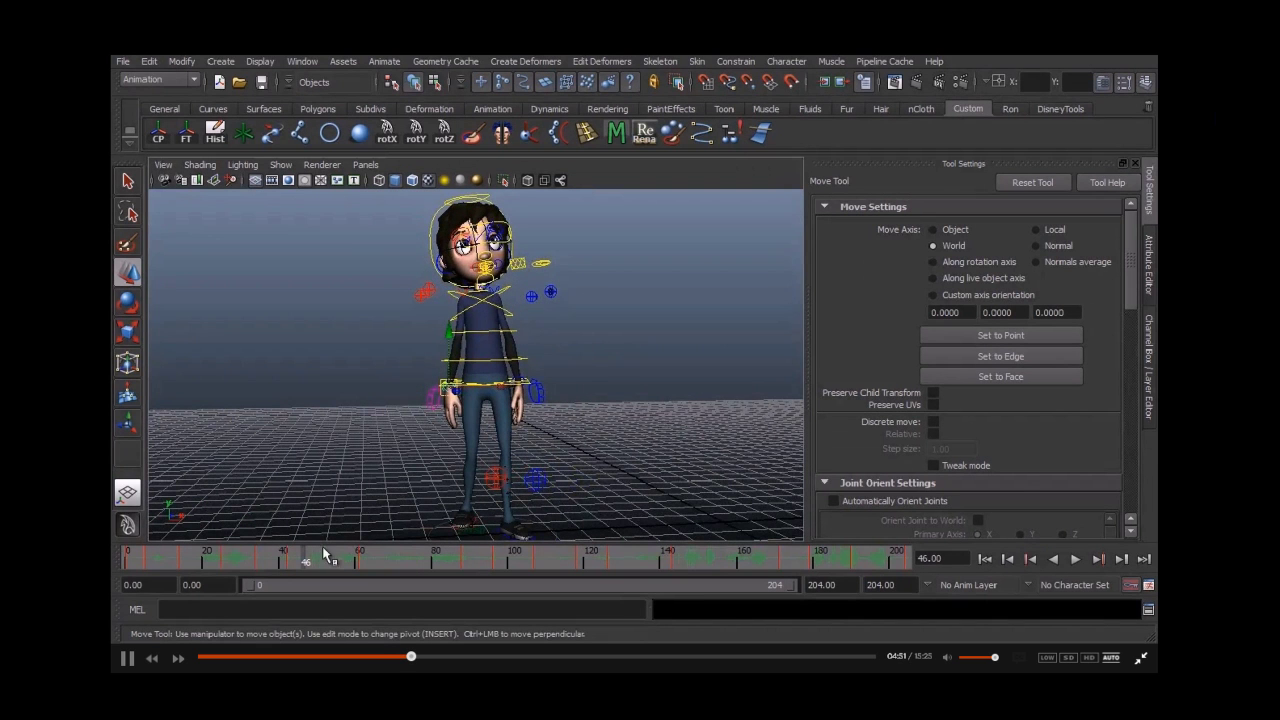
{"action": "left_click_drag", "start_coordinate": [423, 443], "coordinate": [398, 454], "text": "alt"}
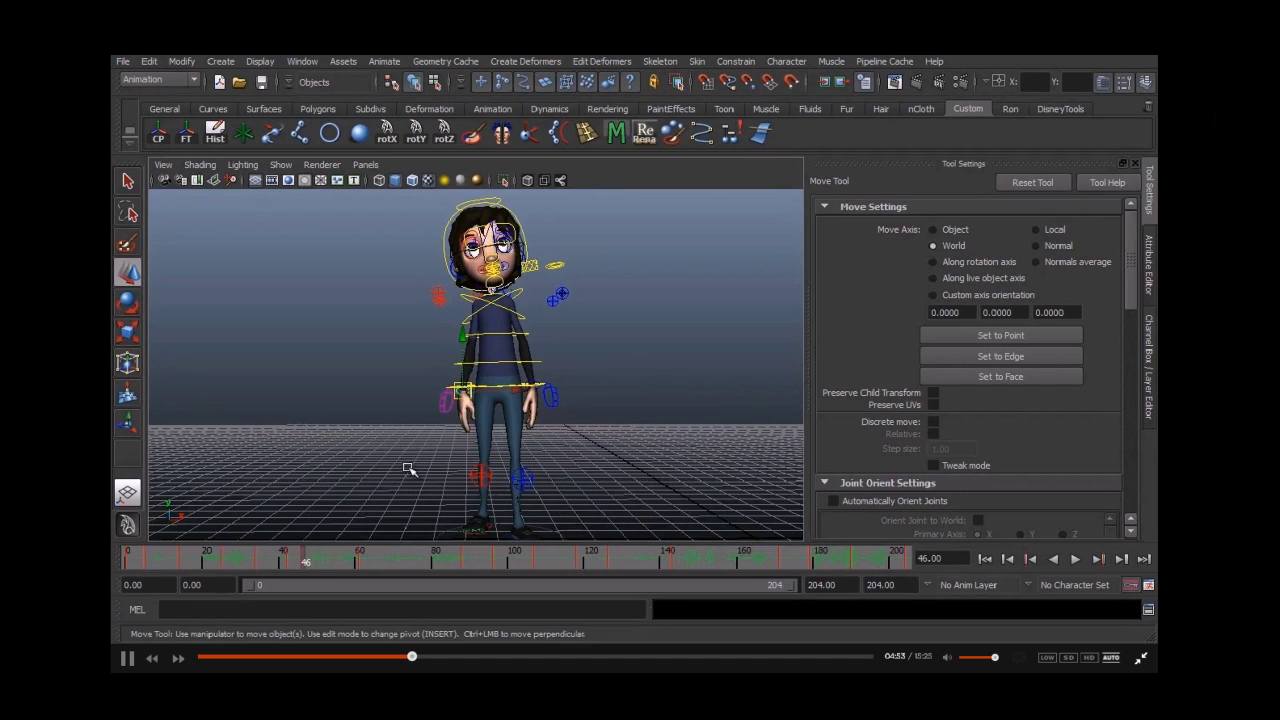
{"action": "left_click_drag", "start_coordinate": [461, 391], "coordinate": [463, 396]}
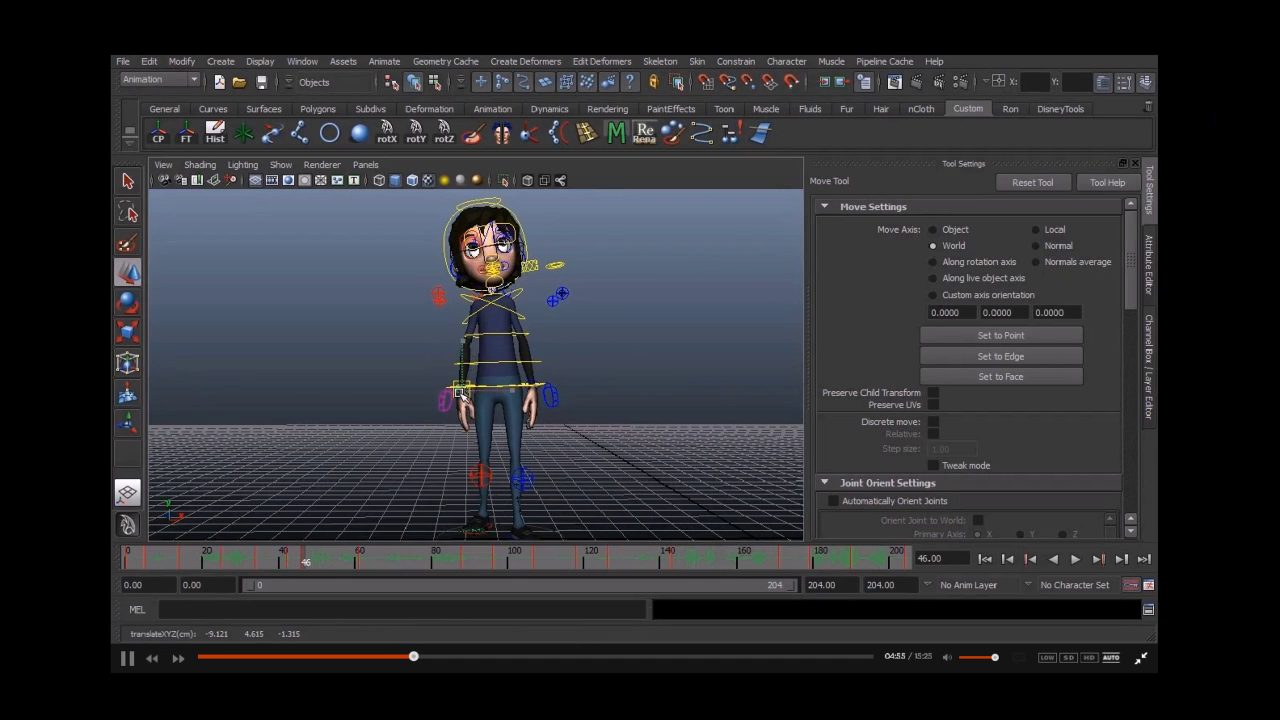
{"action": "key", "text": "s"}
{"action": "key", "text": "comma"}
{"action": "key", "text": "period"}
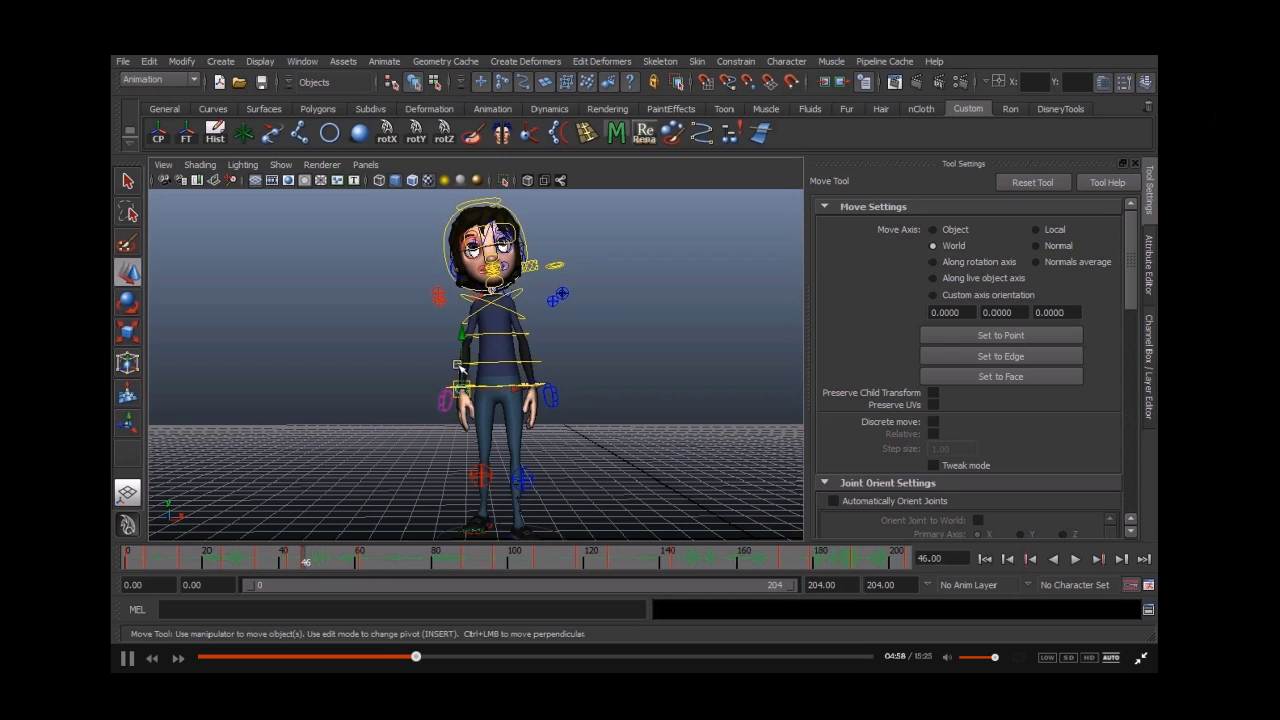
Step: Adjust the right wrist control's height at frame 46 to about 4.642 cm, key it and compare with frame 42
{"action": "left_click_drag", "start_coordinate": [461, 368], "coordinate": [460, 373]}
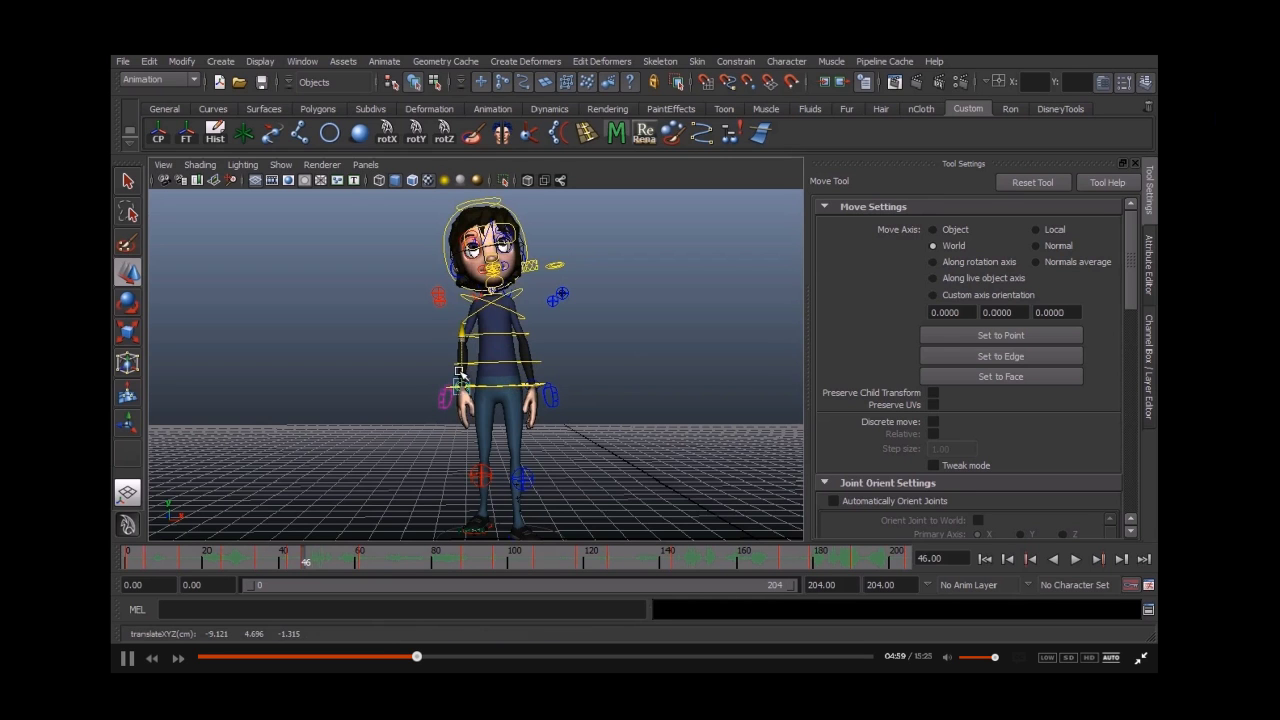
{"action": "key", "text": "s"}
{"action": "key", "text": "comma"}
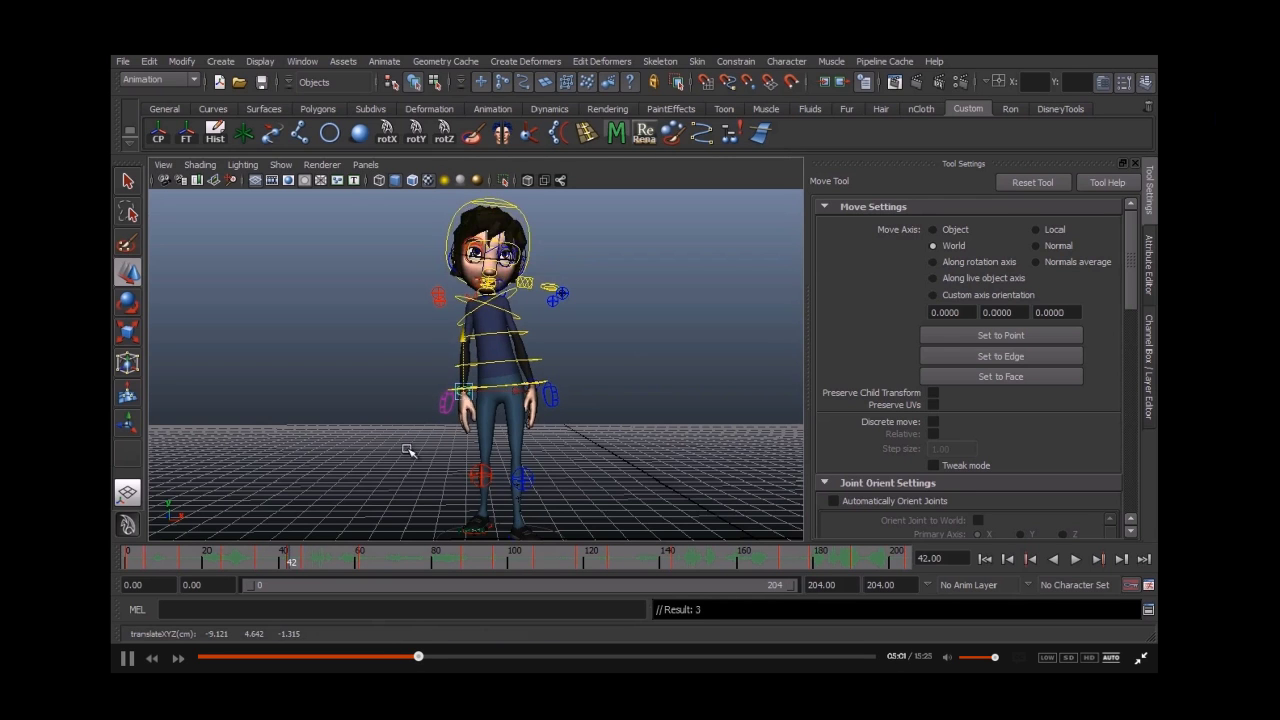
{"action": "key", "text": "period"}
Step: Rotate the right wrist control at frame 46 to about -21.793, -0.909, -85.421 degrees and check the arm from the side
{"action": "key", "text": "e"}
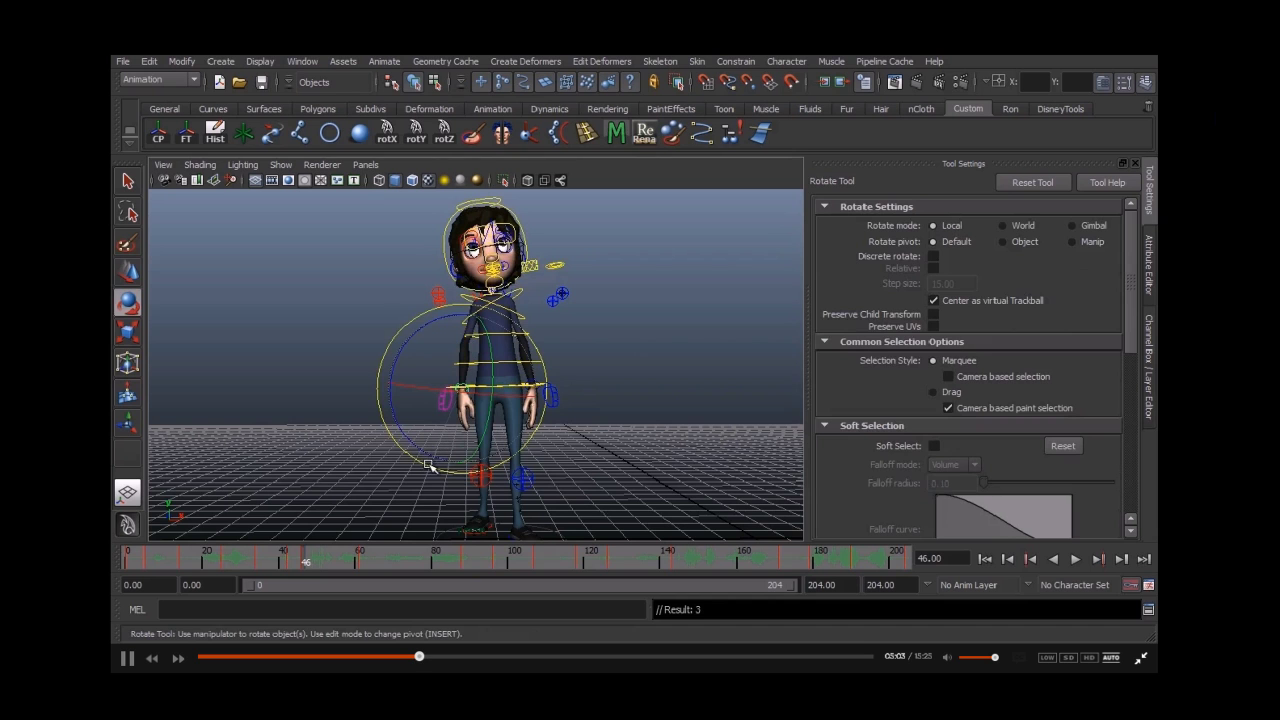
{"action": "left_click_drag", "start_coordinate": [428, 462], "coordinate": [430, 465]}
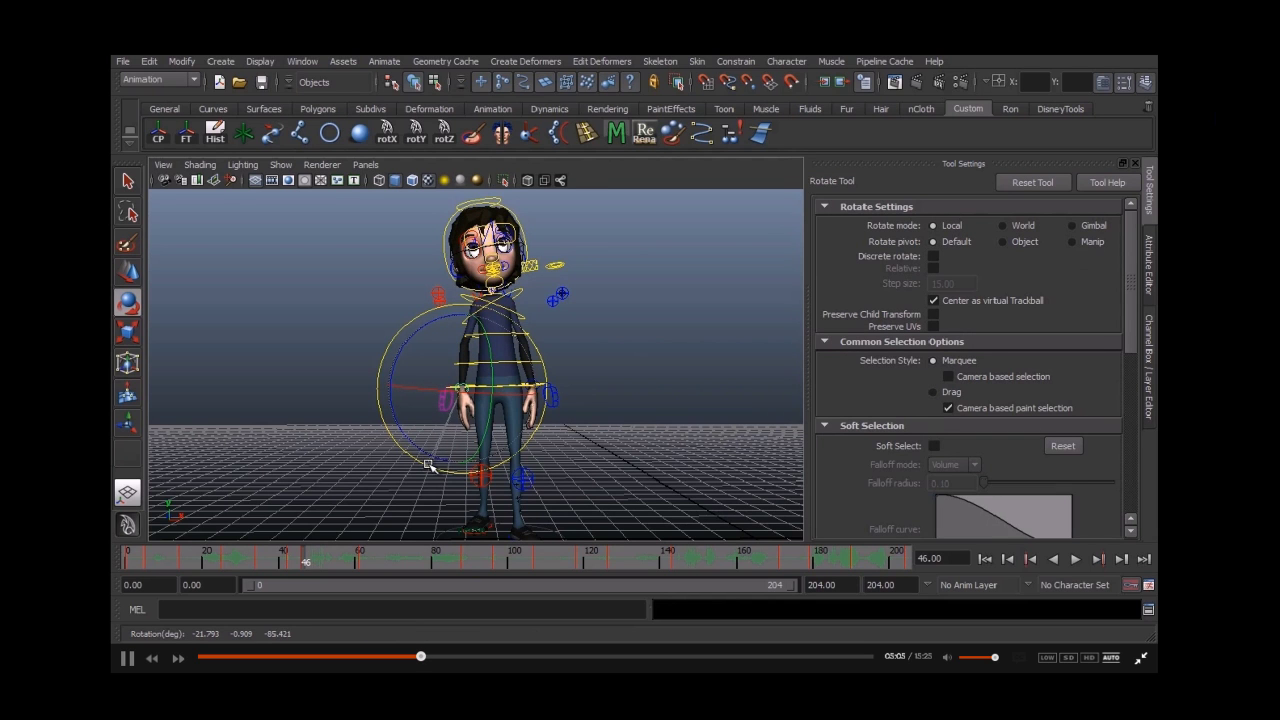
{"action": "scroll", "coordinate": [475, 440], "scroll_direction": "up", "scroll_amount": 3}
{"action": "left_click_drag", "start_coordinate": [480, 442], "coordinate": [575, 444], "text": "alt"}
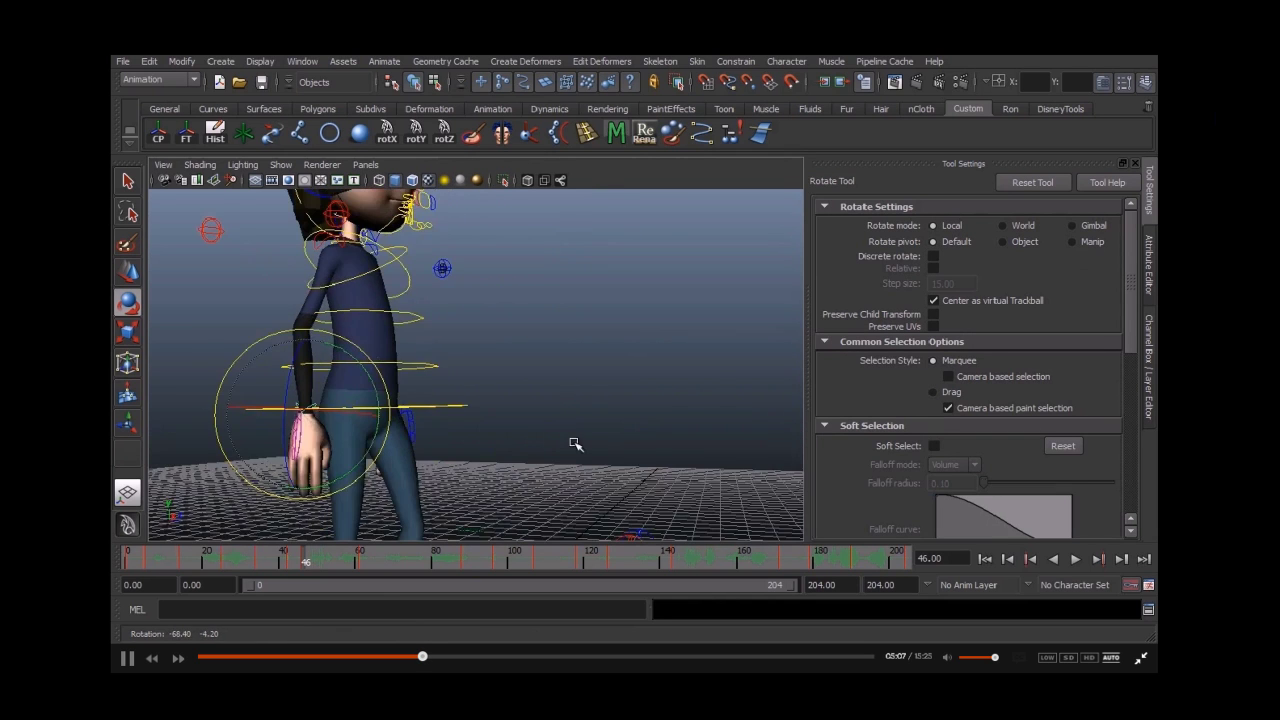
{"action": "right_click_drag", "start_coordinate": [551, 444], "coordinate": [474, 485], "text": "alt"}
{"action": "middle_click_drag", "start_coordinate": [474, 485], "coordinate": [457, 486], "text": "alt"}
{"action": "key", "text": "q"}
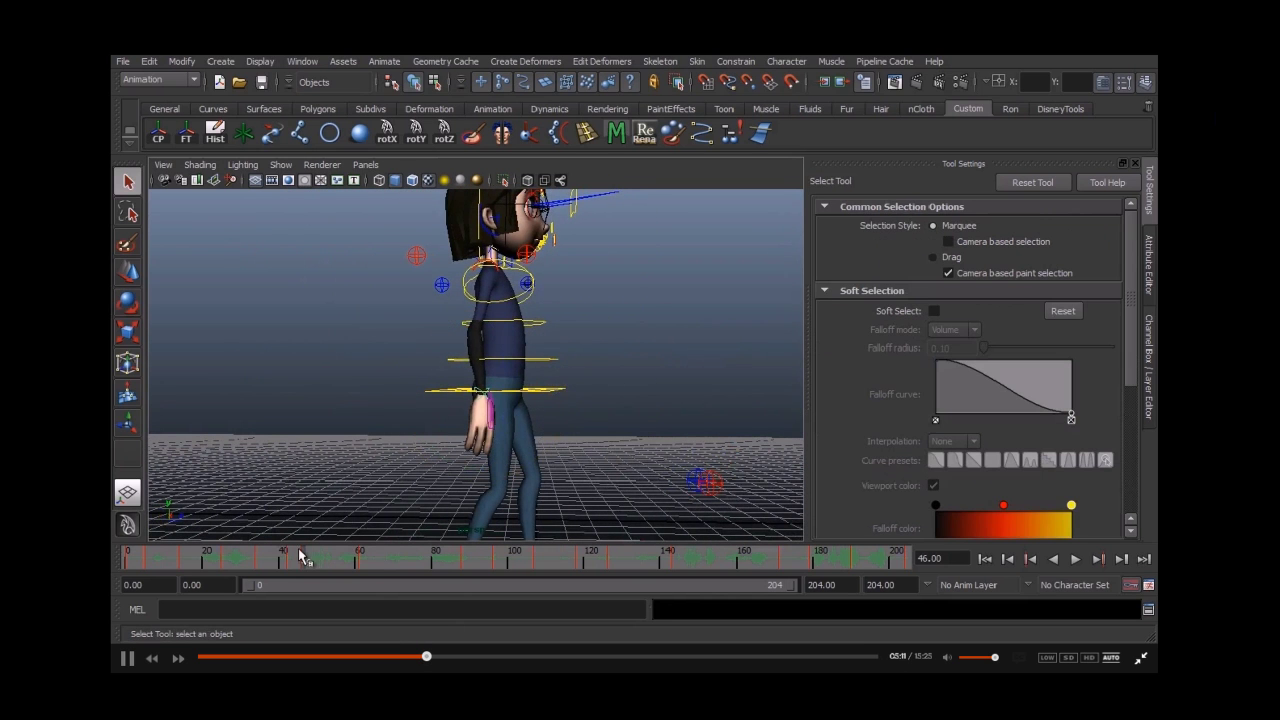
{"action": "left_click_drag", "start_coordinate": [297, 563], "coordinate": [324, 577]}
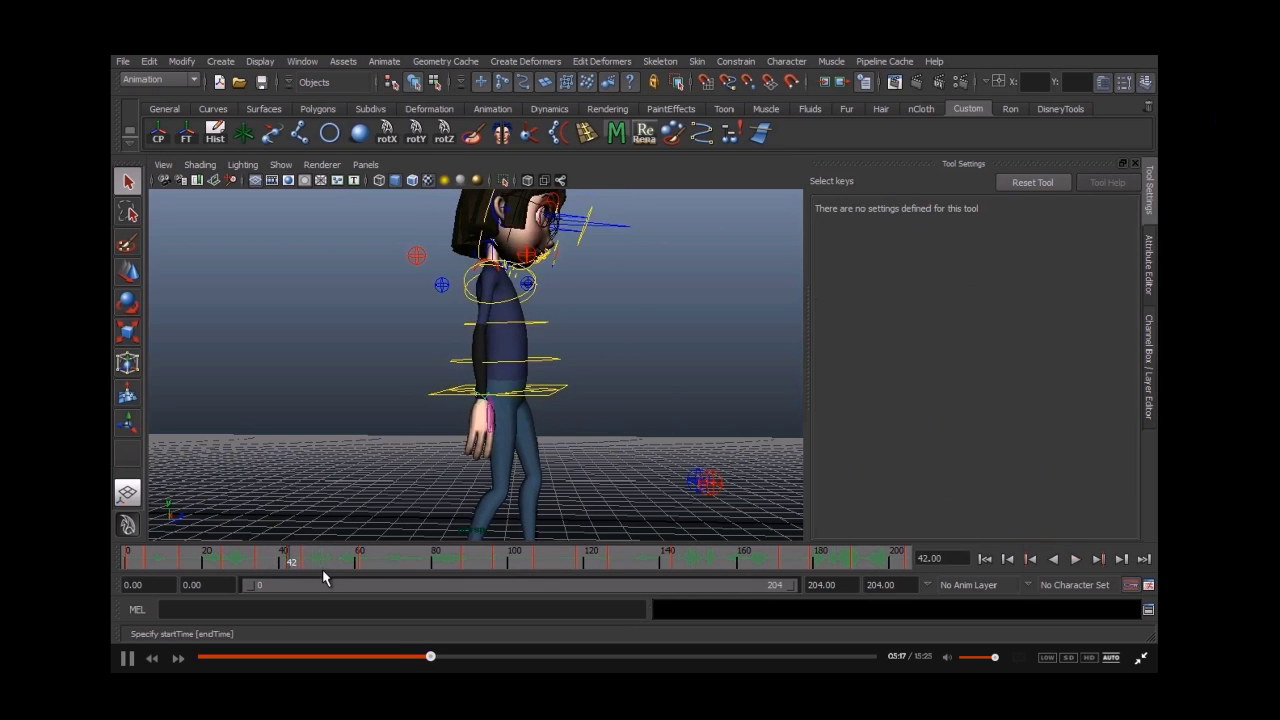
Step: Try moving the right wrist control at frame 44 to about -9.100, 4.567, -1.315 cm
{"action": "key", "text": "q"}
{"action": "left_click", "coordinate": [487, 380]}
{"action": "key", "text": "w"}
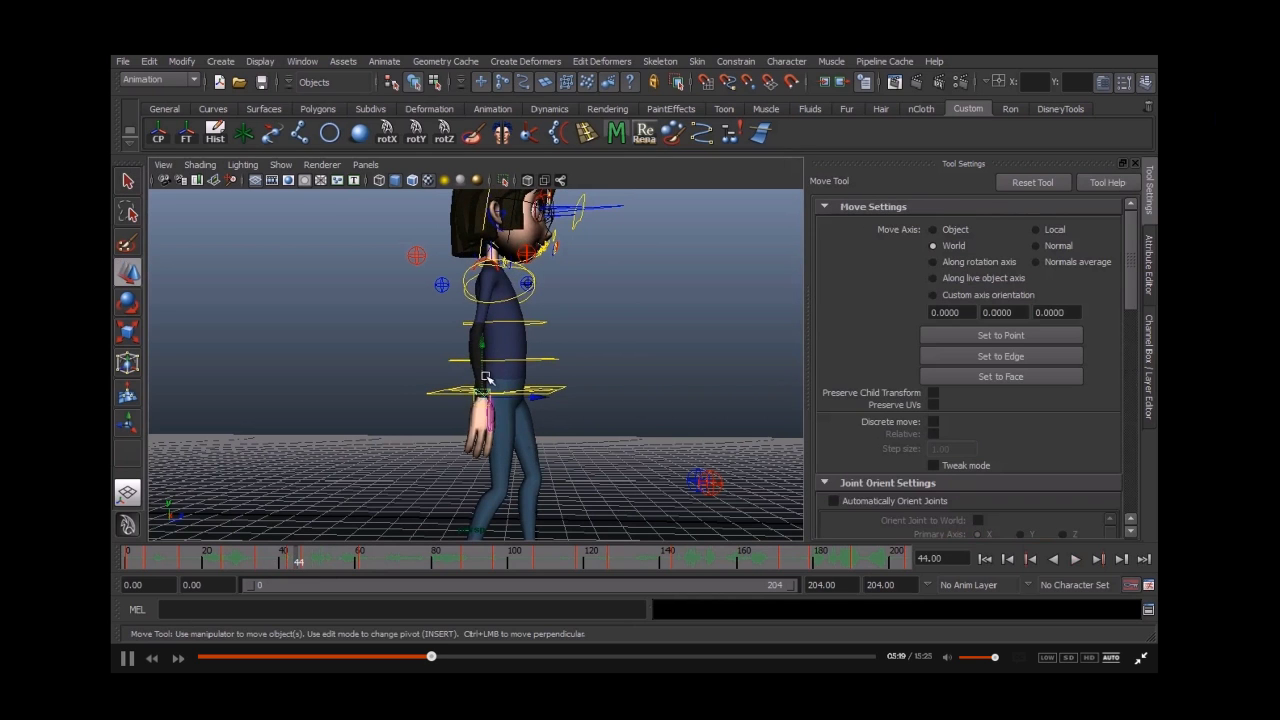
{"action": "left_click_drag", "start_coordinate": [487, 372], "coordinate": [481, 372]}
{"action": "key", "text": "ctrl+z"}
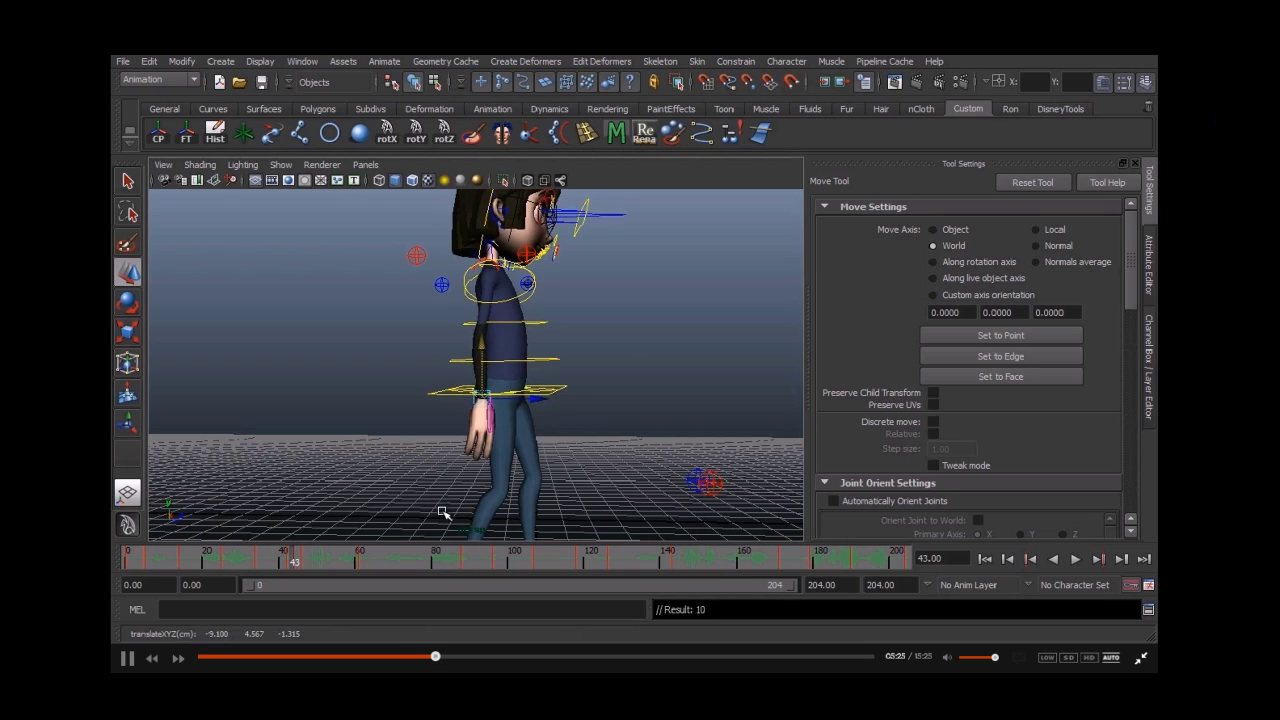
Step: Set the right wrist control at frame 46 to about -9.121, 4.605, -1.315 cm, key it and check the pose from side and front
{"action": "key", "text": "s"}
{"action": "key", "text": "."}
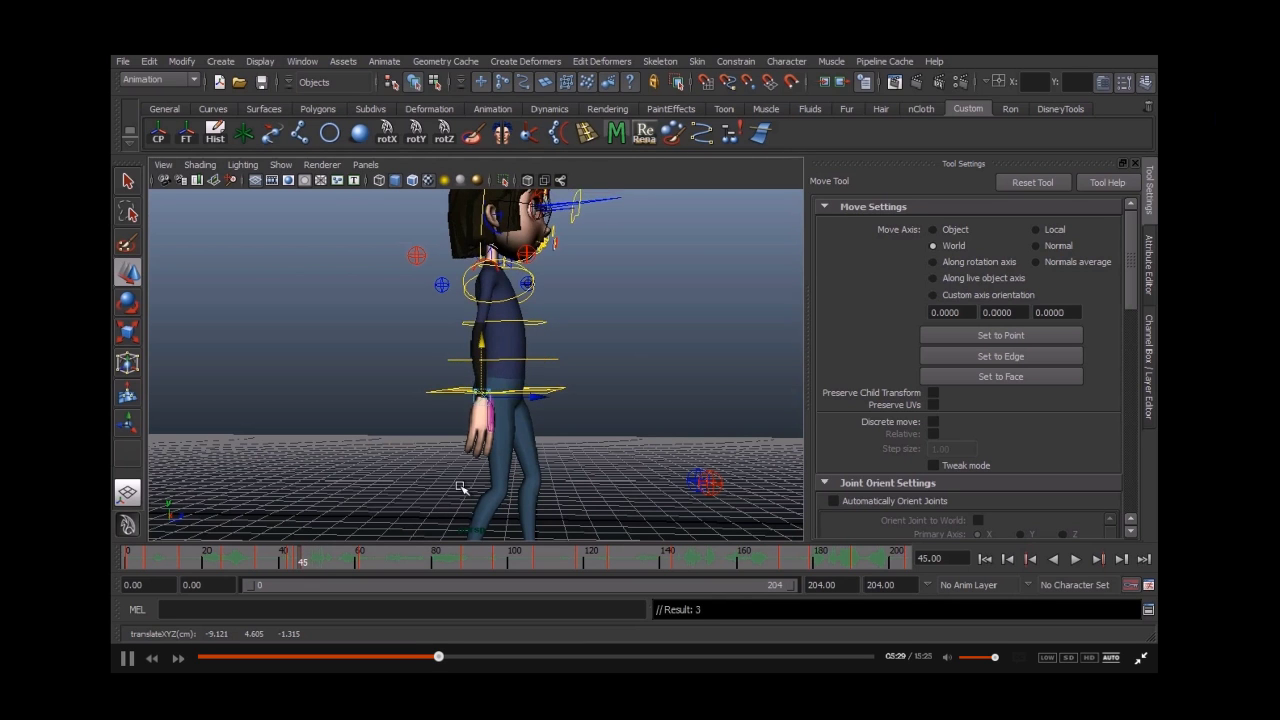
{"action": "key", "text": "."}
{"action": "key", "text": "."}
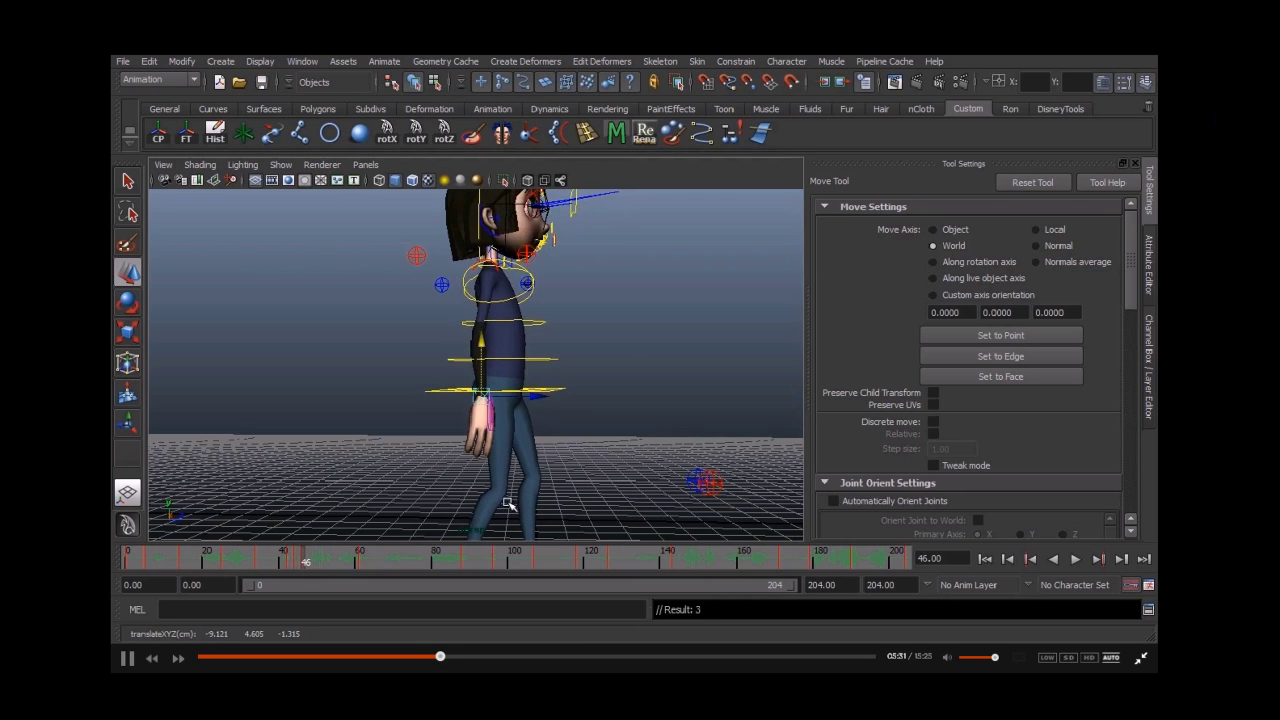
{"action": "left_click_drag", "start_coordinate": [510, 483], "coordinate": [323, 480], "text": "alt"}
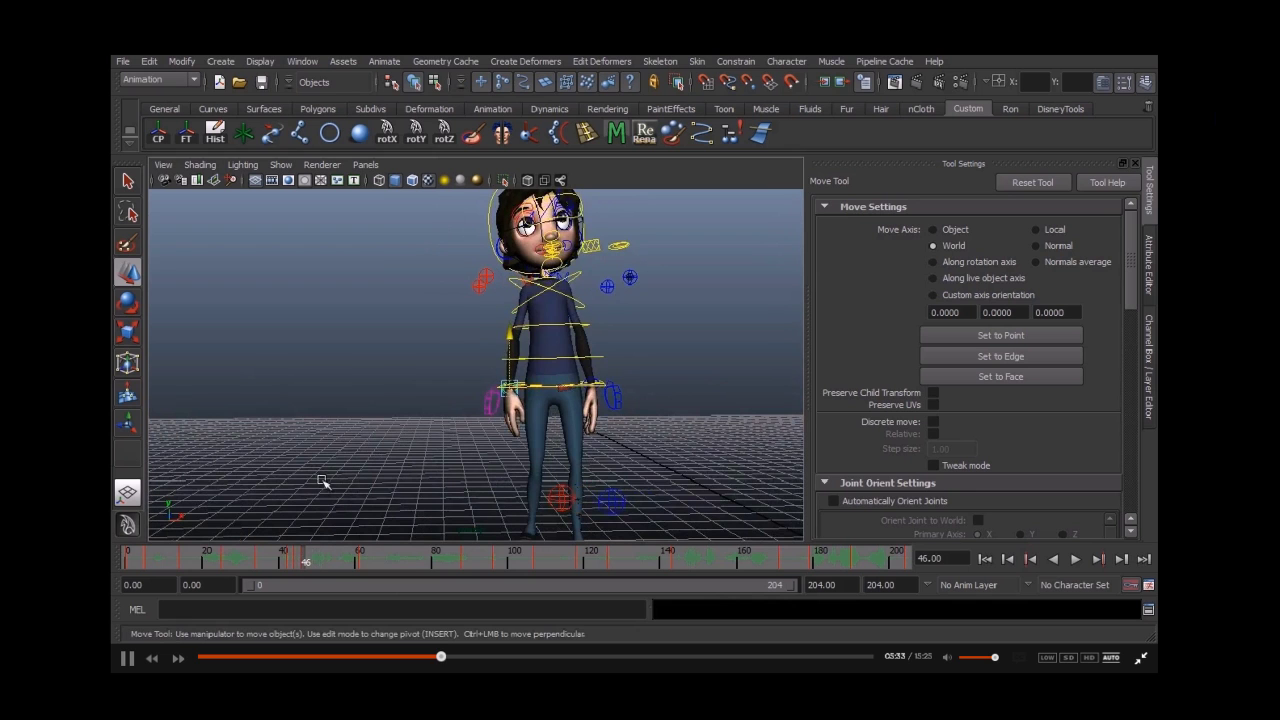
Step: Step through the frames around 45 and on to frame 51 to check the right arm's motion
{"action": "key", "text": "."}
{"action": "key", "text": "."}
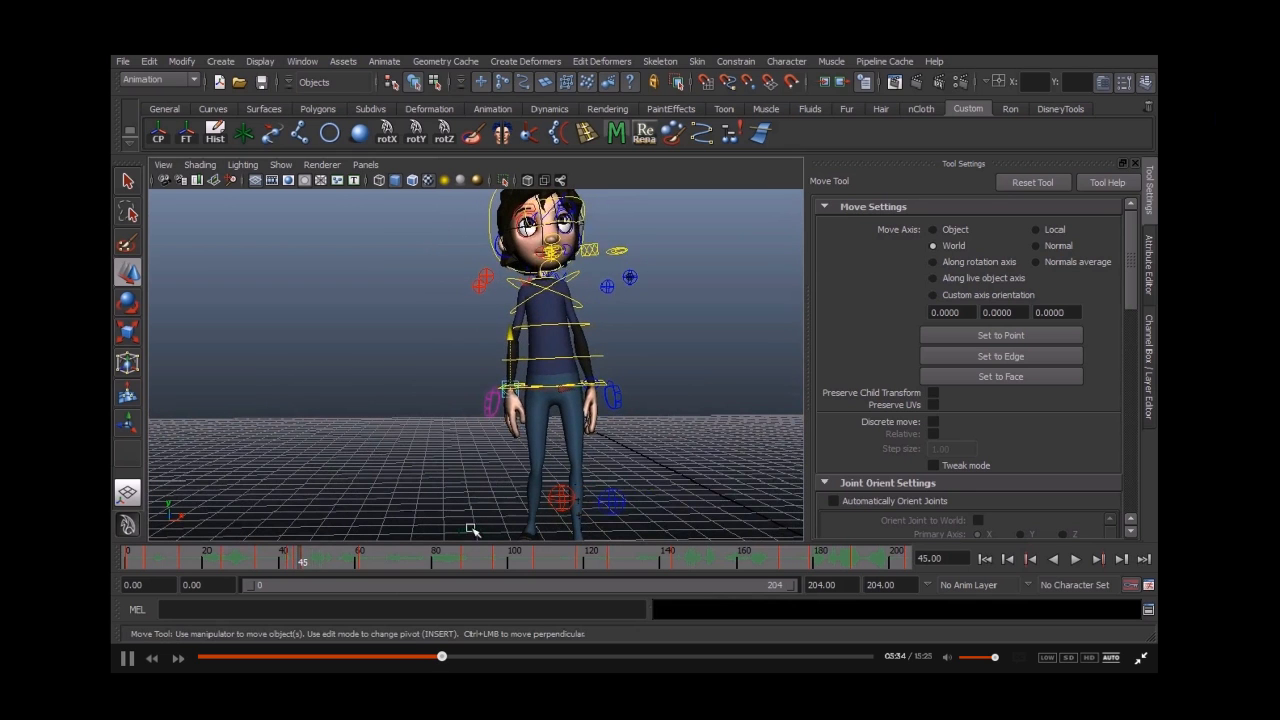
{"action": "key", "text": "."}
{"action": "key", "text": "."}
{"action": "key", "text": "."}
{"action": "key", "text": "."}
{"action": "key", "text": "."}
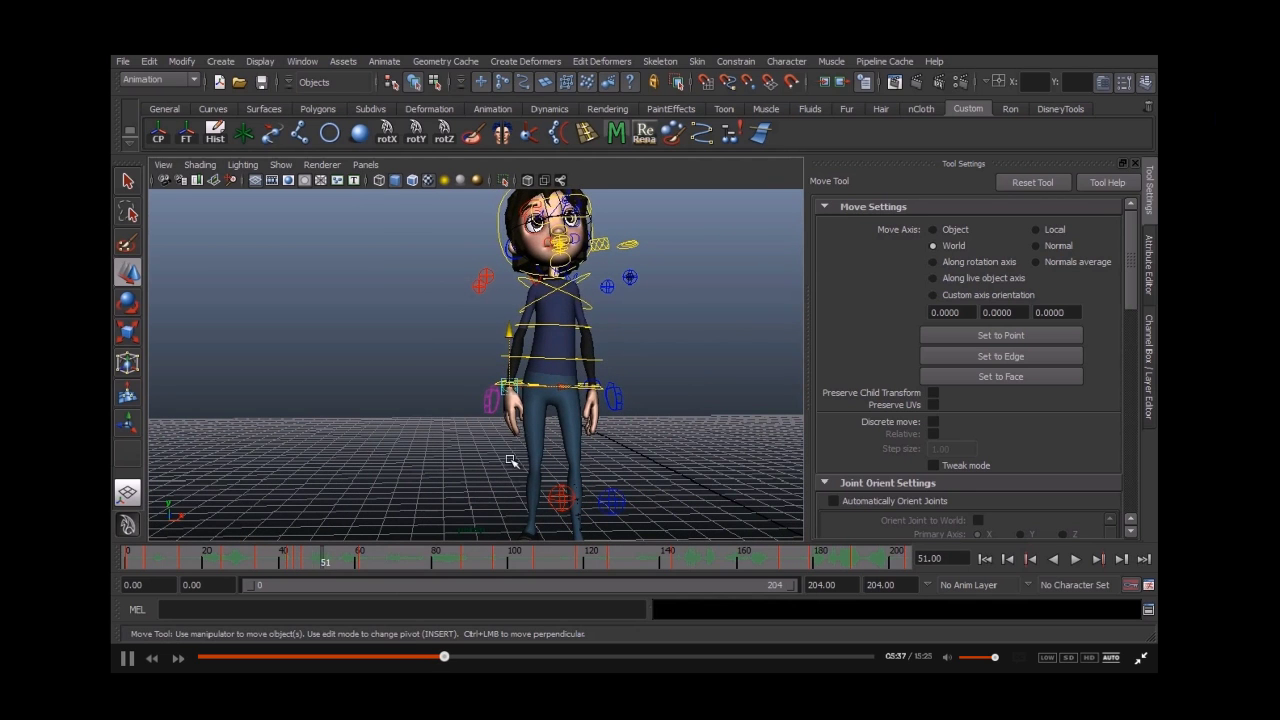
Step: Key the right wrist control at frame 51, try a small move, undo it and adjust the control's rotation
{"action": "left_click_drag", "start_coordinate": [501, 457], "coordinate": [477, 460], "text": "alt"}
{"action": "key", "text": "s"}
{"action": "left_click", "coordinate": [507, 389]}
{"action": "left_click_drag", "start_coordinate": [508, 390], "coordinate": [509, 390]}
{"action": "key", "text": "ctrl+z"}
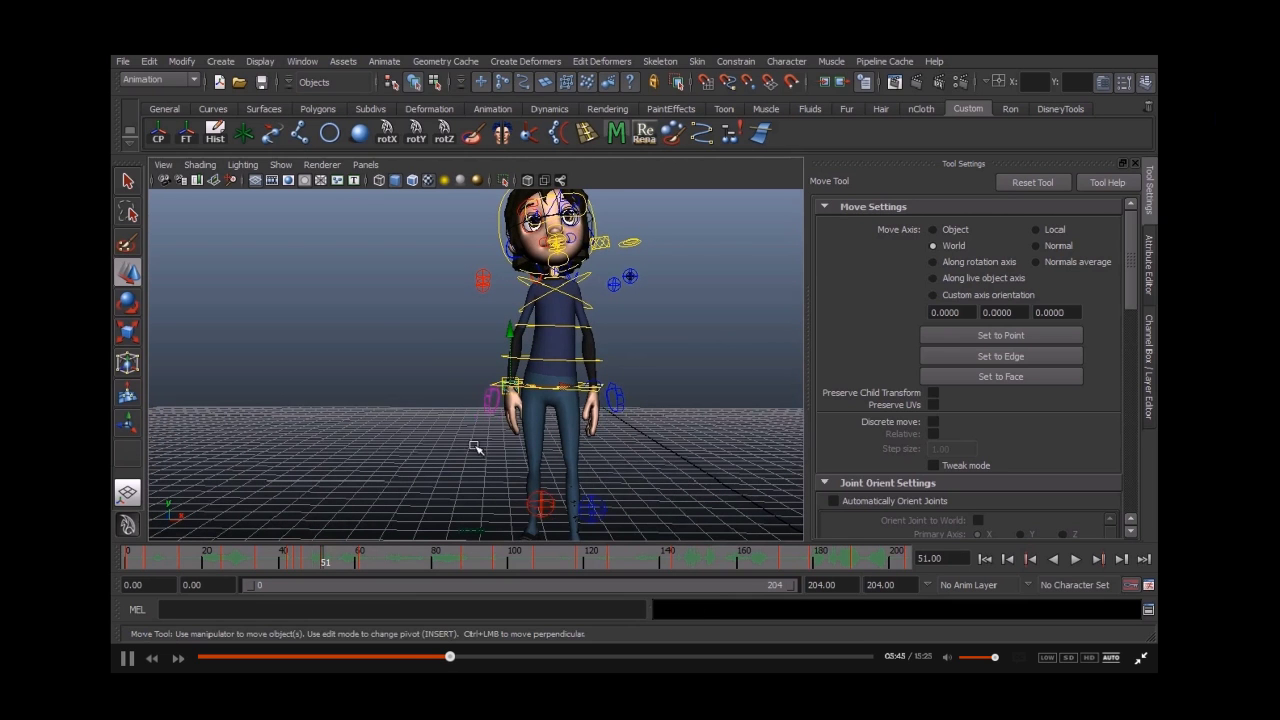
{"action": "key", "text": "e"}
{"action": "left_click", "coordinate": [441, 437]}
{"action": "key", "text": "q"}
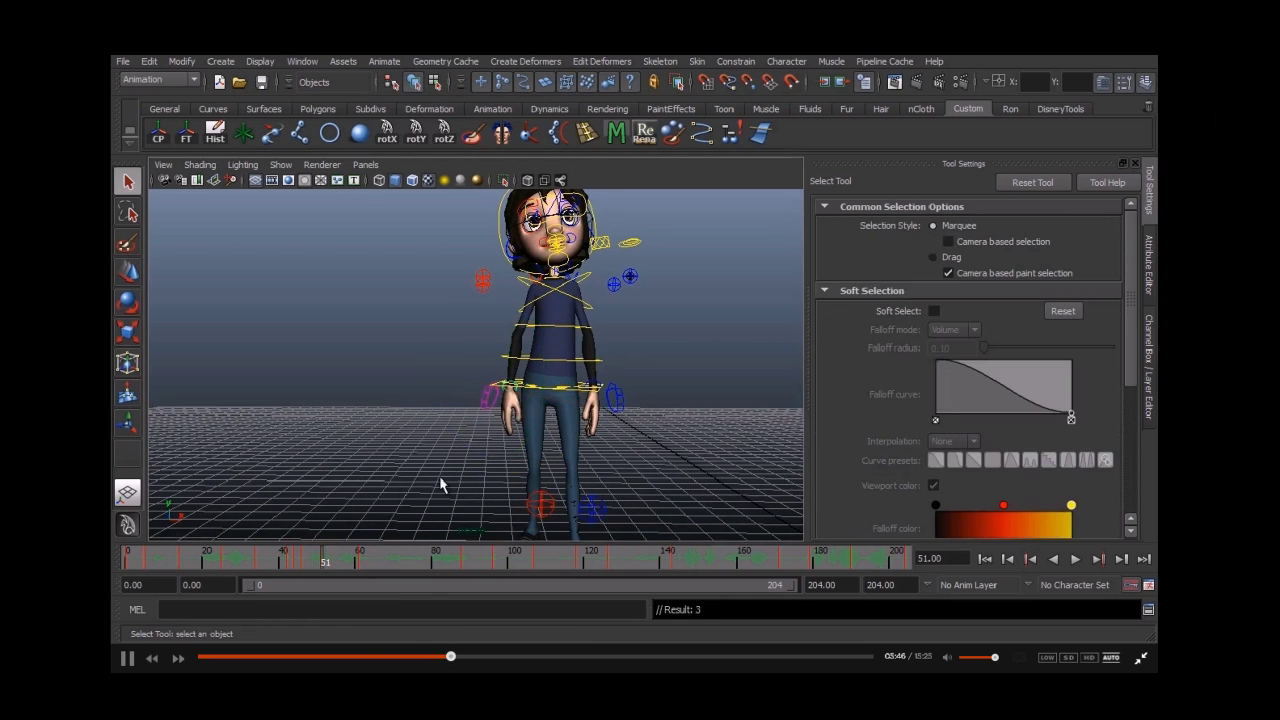
Step: Move the right elbow control to about -9.361, 7.467, -2.727 cm, key it and play the result
{"action": "scroll", "coordinate": [425, 467], "scroll_direction": "down", "scroll_amount": 2}
{"action": "left_click_drag", "start_coordinate": [425, 467], "coordinate": [436, 427], "text": "alt"}
{"action": "left_click", "coordinate": [481, 311]}
{"action": "key", "text": "w"}
{"action": "key", "text": "q"}
{"action": "key", "text": "w"}
{"action": "left_click_drag", "start_coordinate": [484, 306], "coordinate": [500, 313]}
{"action": "key", "text": "alt+v"}
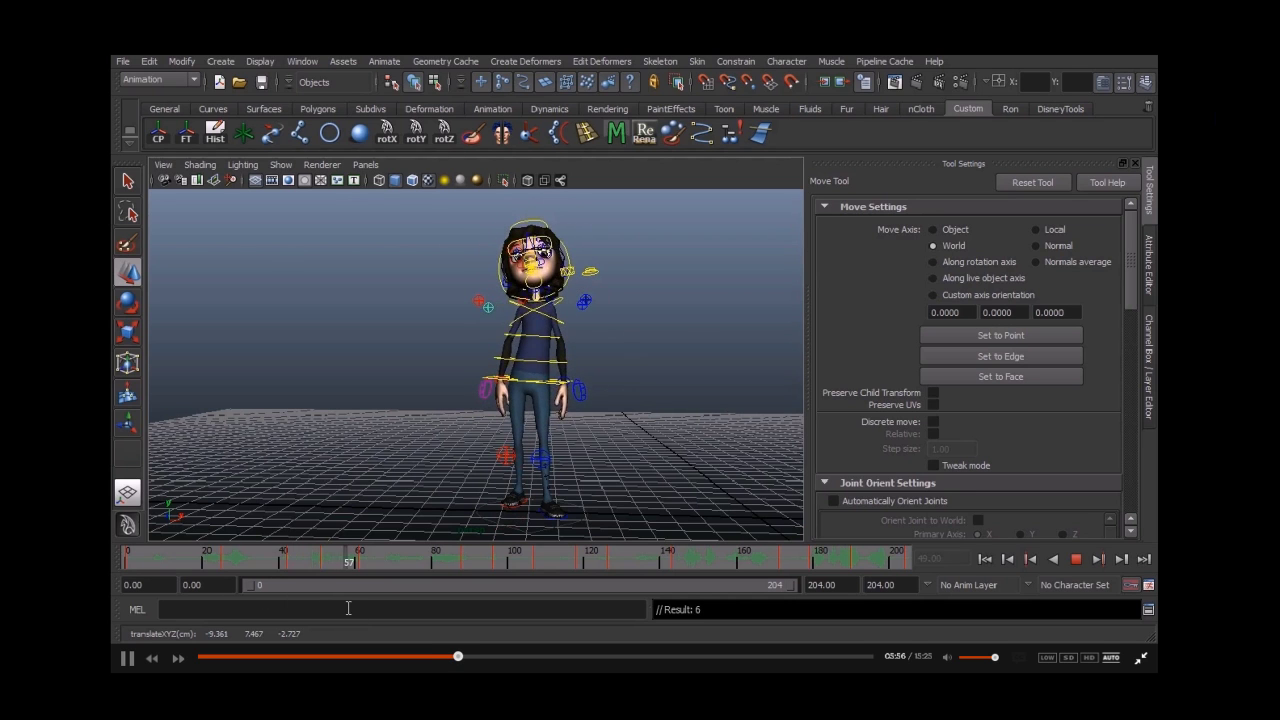
{"action": "key", "text": "alt+v"}
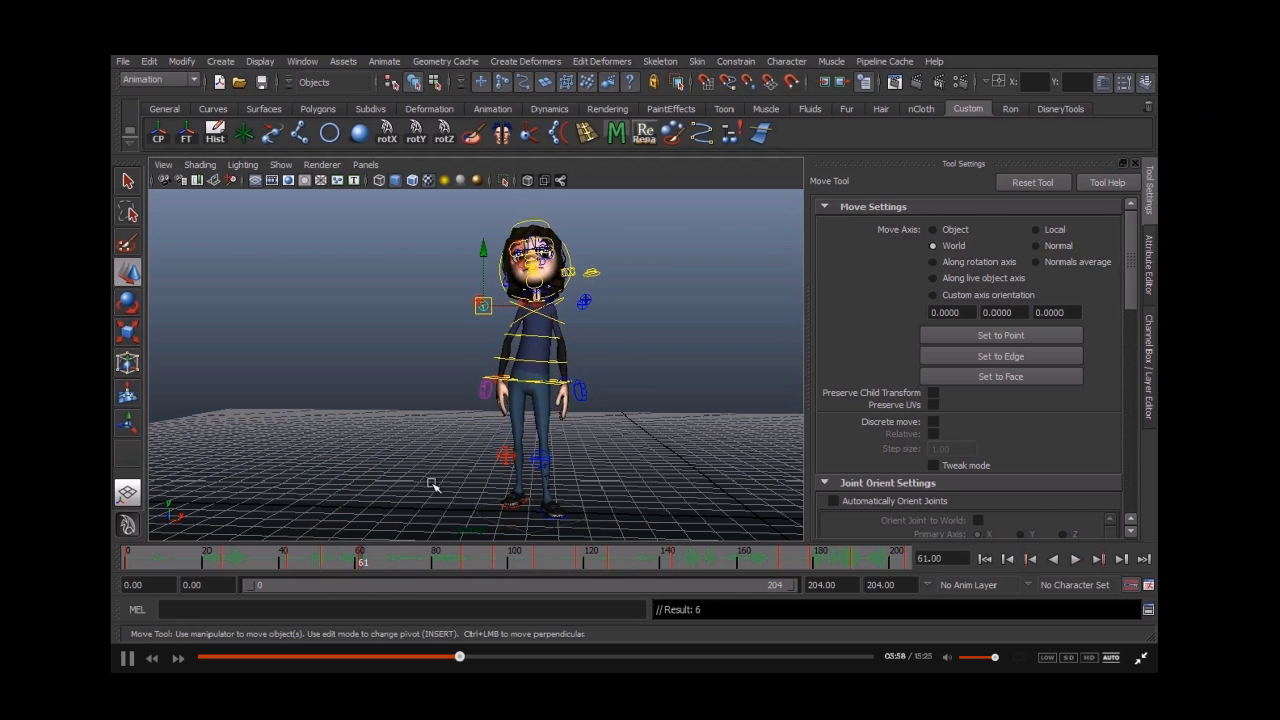
Step: At frame 61, rotate the right wrist control and move the right elbow control to about -8.768, 7.135, -2.786 cm
{"action": "key", "text": "q"}
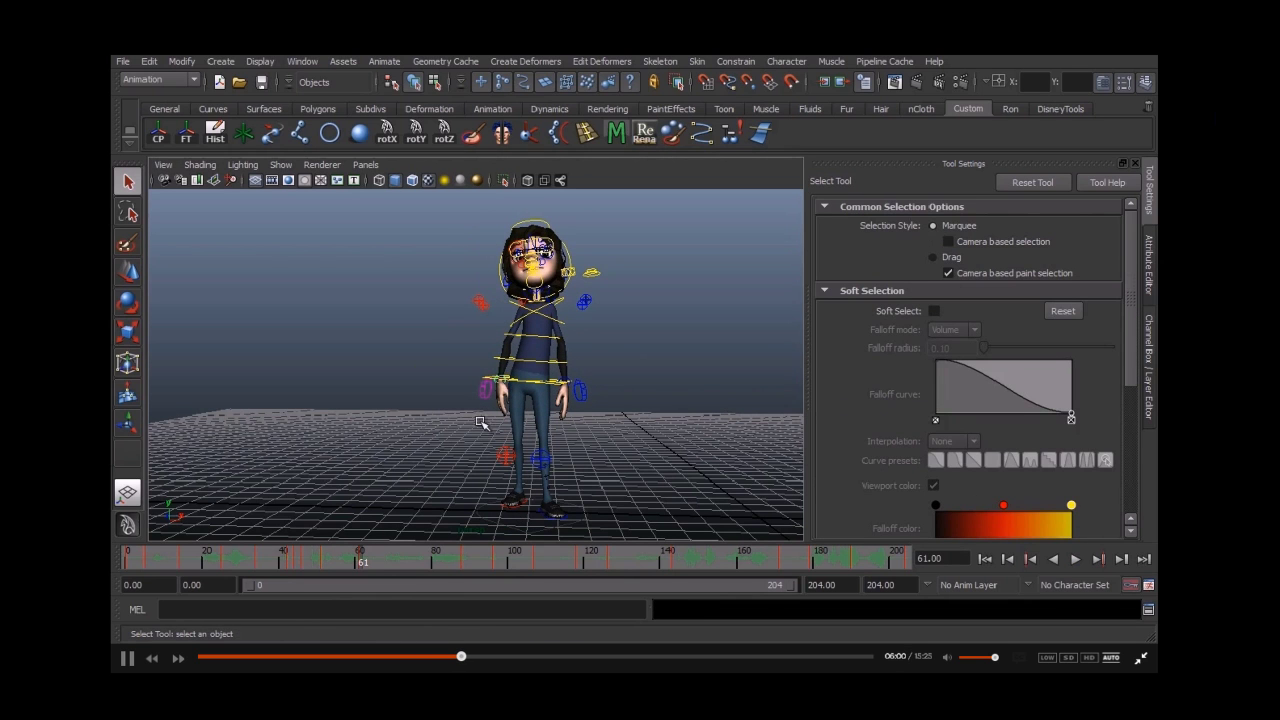
{"action": "key", "text": "e"}
{"action": "left_click_drag", "start_coordinate": [425, 420], "coordinate": [444, 440]}
{"action": "key", "text": "q"}
{"action": "key", "text": "w"}
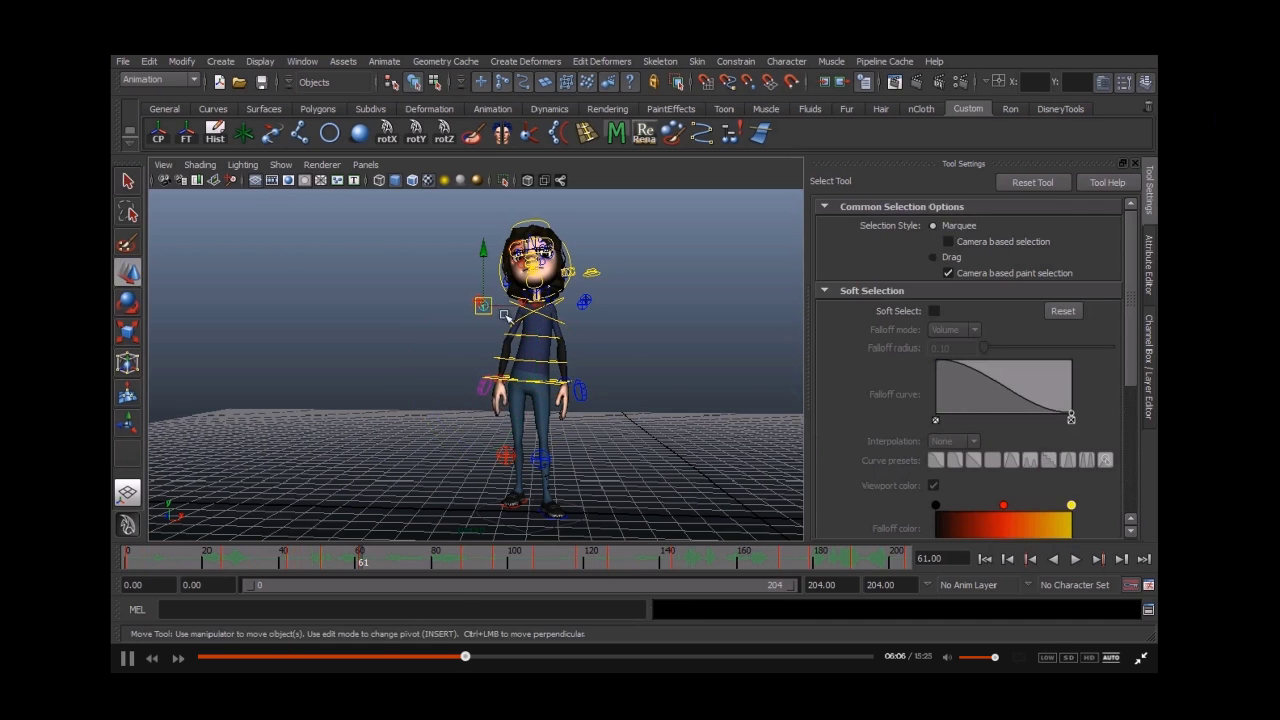
{"action": "left_click_drag", "start_coordinate": [497, 312], "coordinate": [512, 320]}
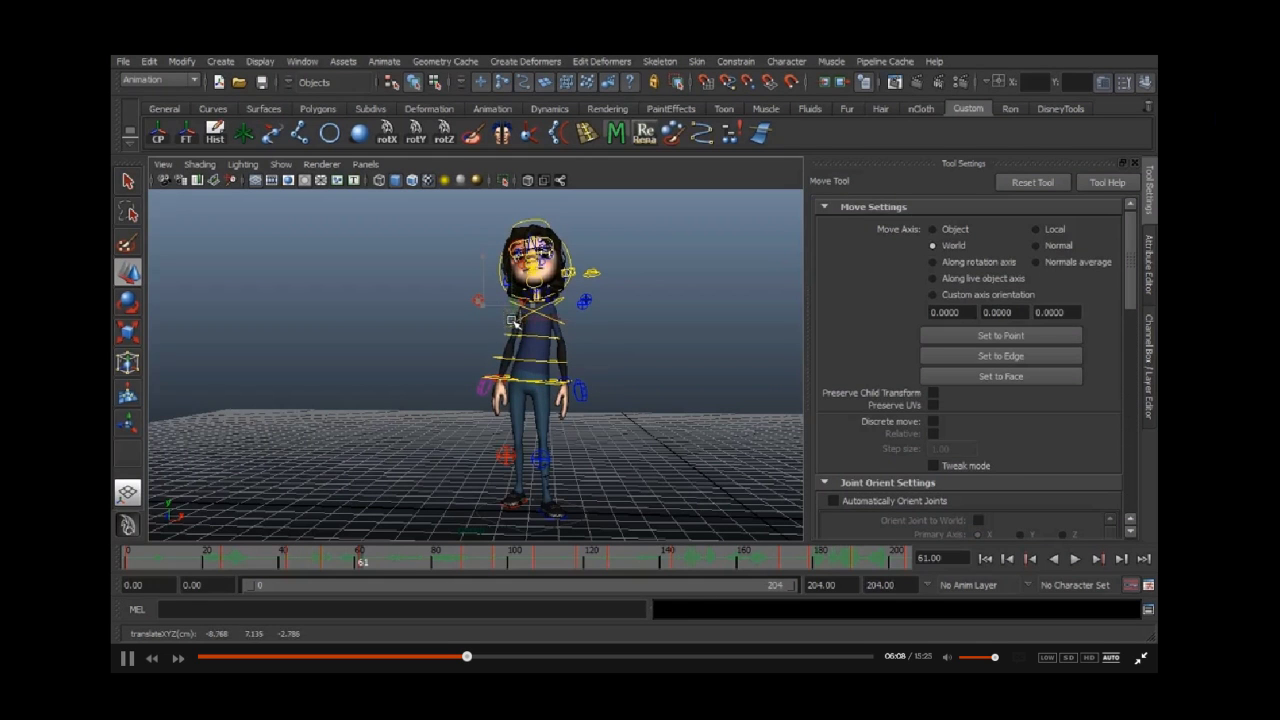
{"action": "key", "text": "q"}
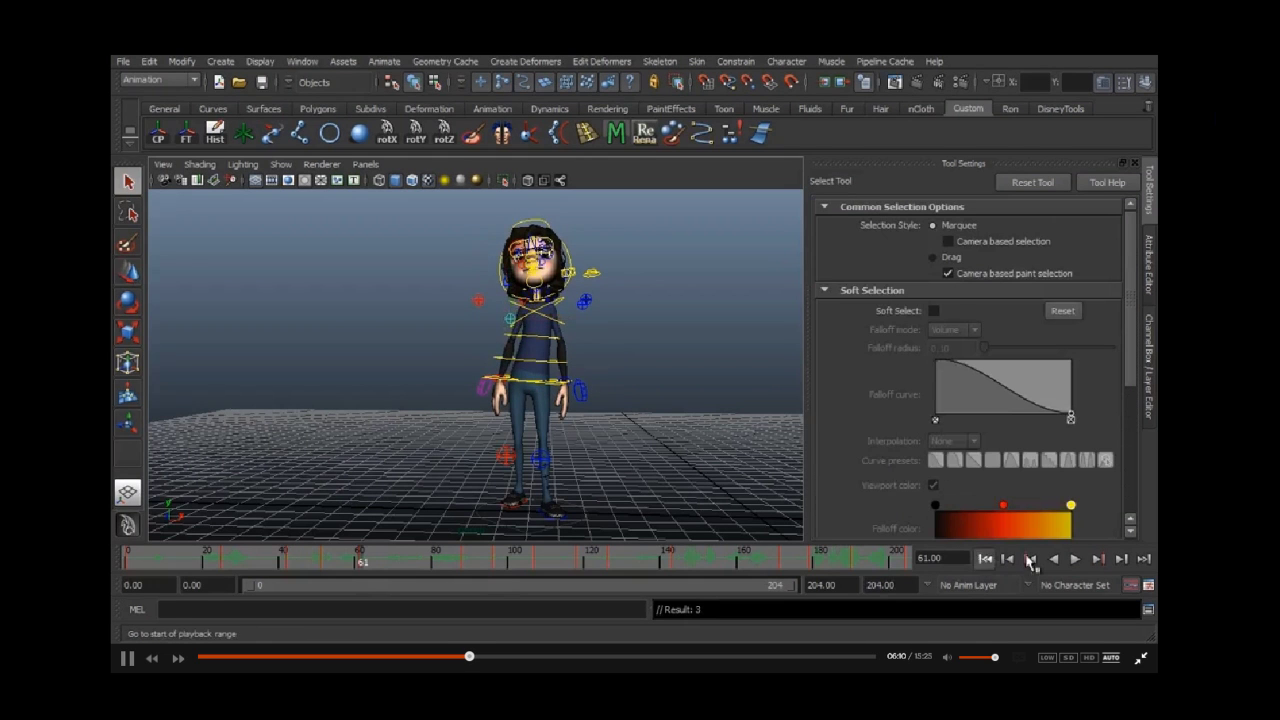
Step: Play the animation from the start and again from about frame 20 to review the arm movement
{"action": "left_click", "coordinate": [985, 558]}
{"action": "left_click", "coordinate": [1075, 559]}
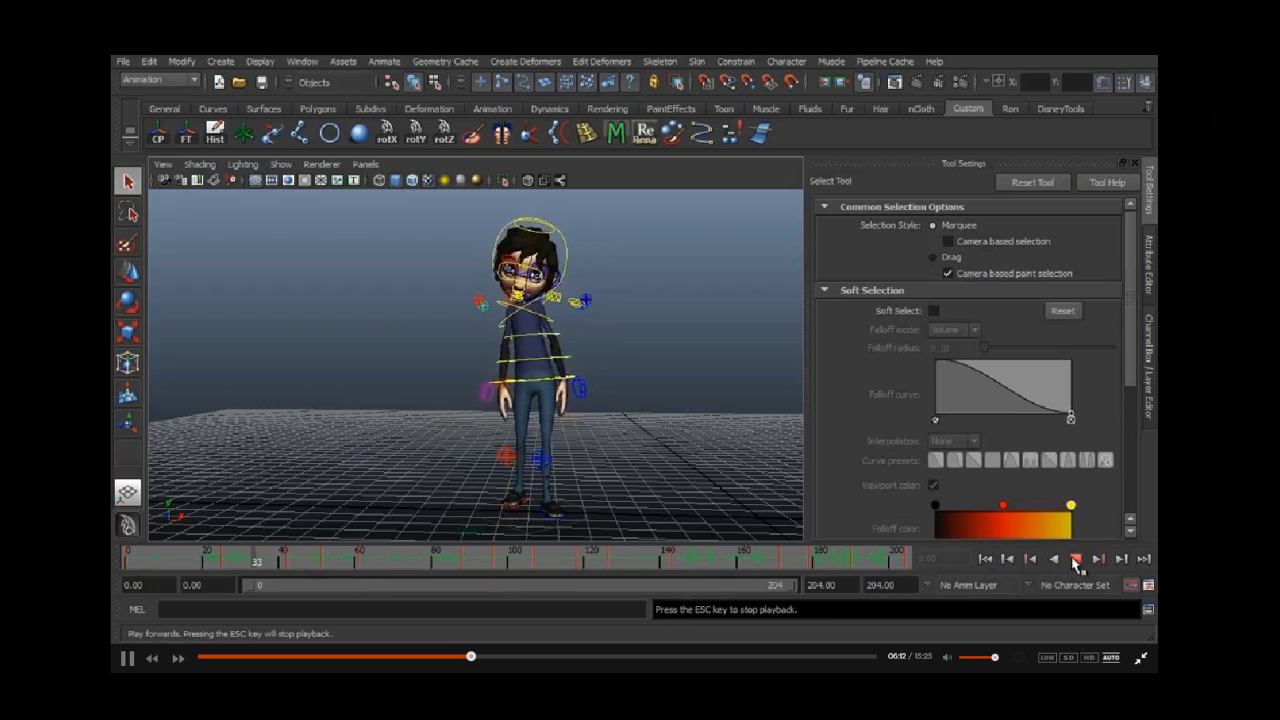
{"action": "key", "text": "Escape"}
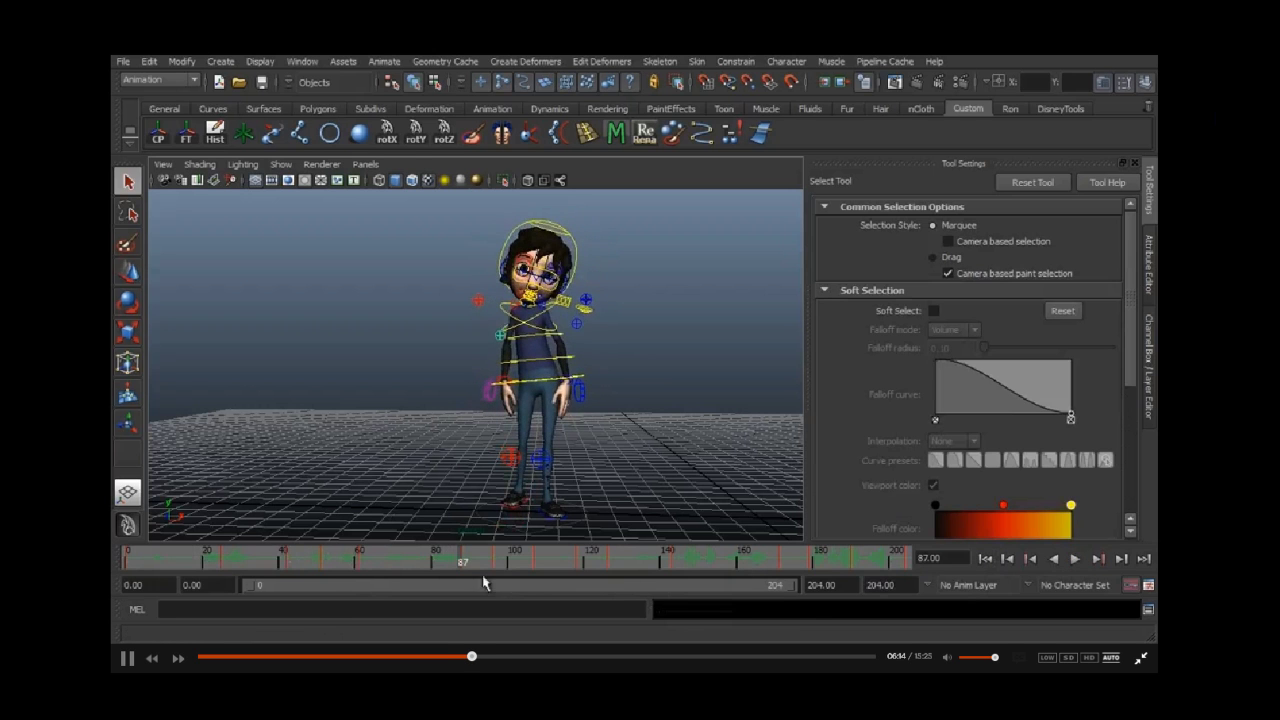
{"action": "left_click", "coordinate": [204, 561]}
{"action": "key", "text": "alt+v"}
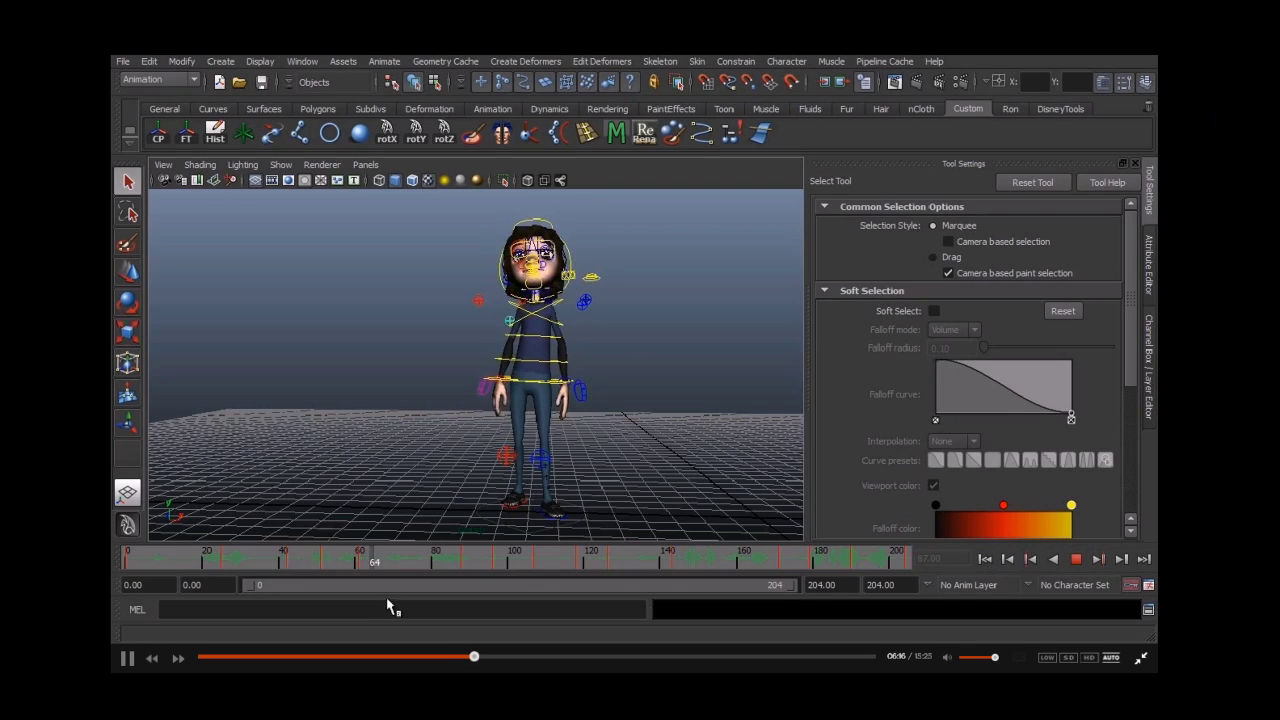
Step: Switch to the DialogueTutorial_VidRef video, play it and scrub to about frame 89 to study the arm's timing
{"action": "key", "text": "alt+Tab"}
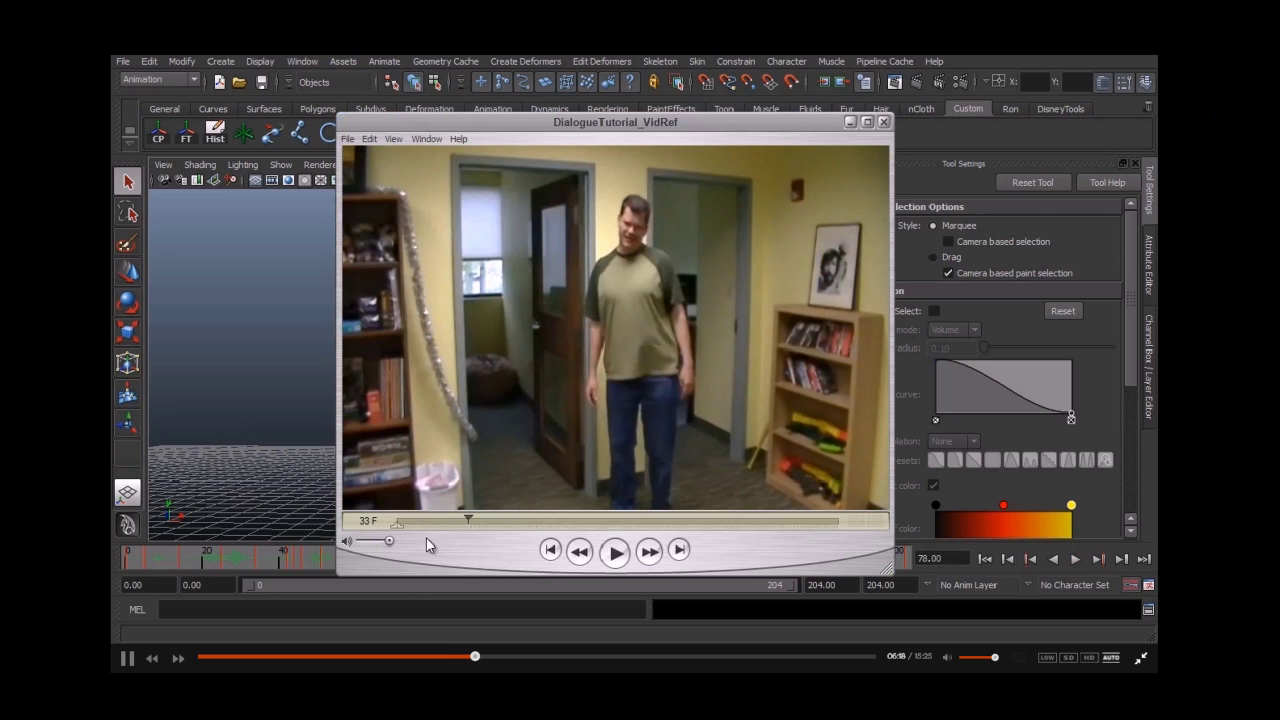
{"action": "left_click", "coordinate": [614, 553]}
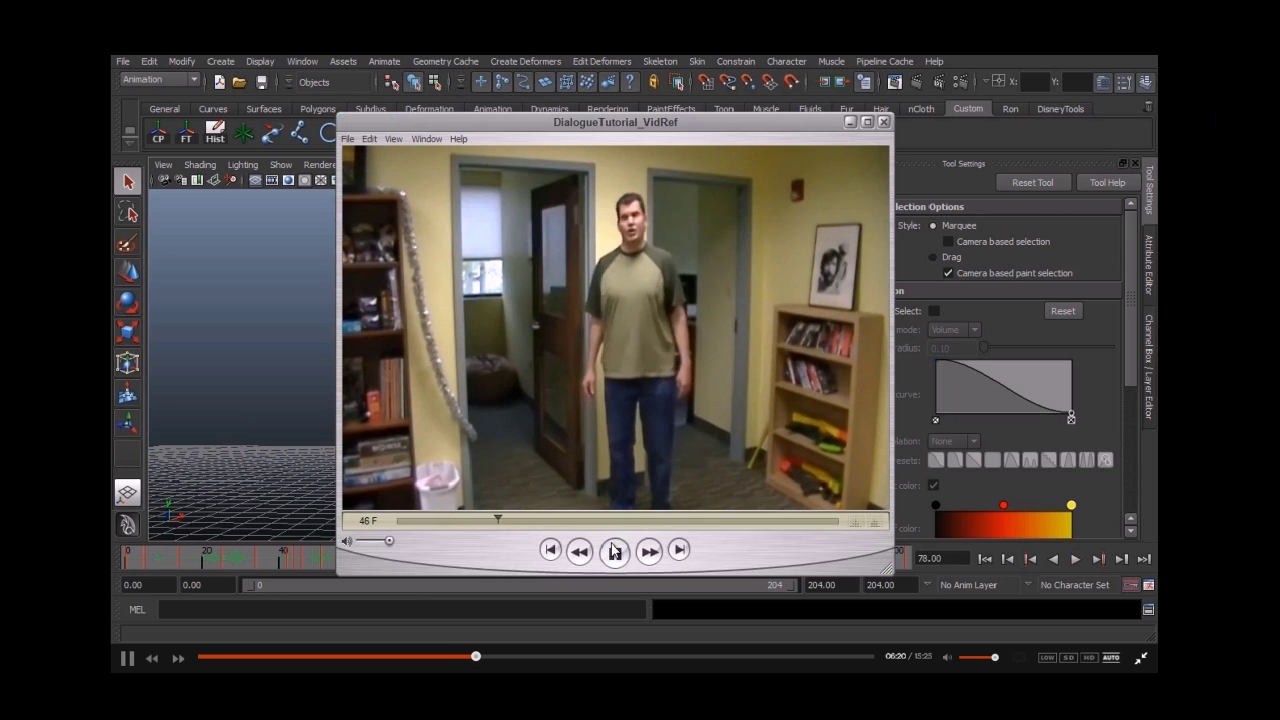
{"action": "left_click", "coordinate": [614, 553]}
{"action": "left_click", "coordinate": [596, 520]}
{"action": "mouse_move", "coordinate": [596, 520]}
{"action": "left_mouse_down"}
{"action": "mouse_move", "coordinate": [514, 521]}
{"action": "mouse_move", "coordinate": [591, 521]}
{"action": "left_mouse_up"}
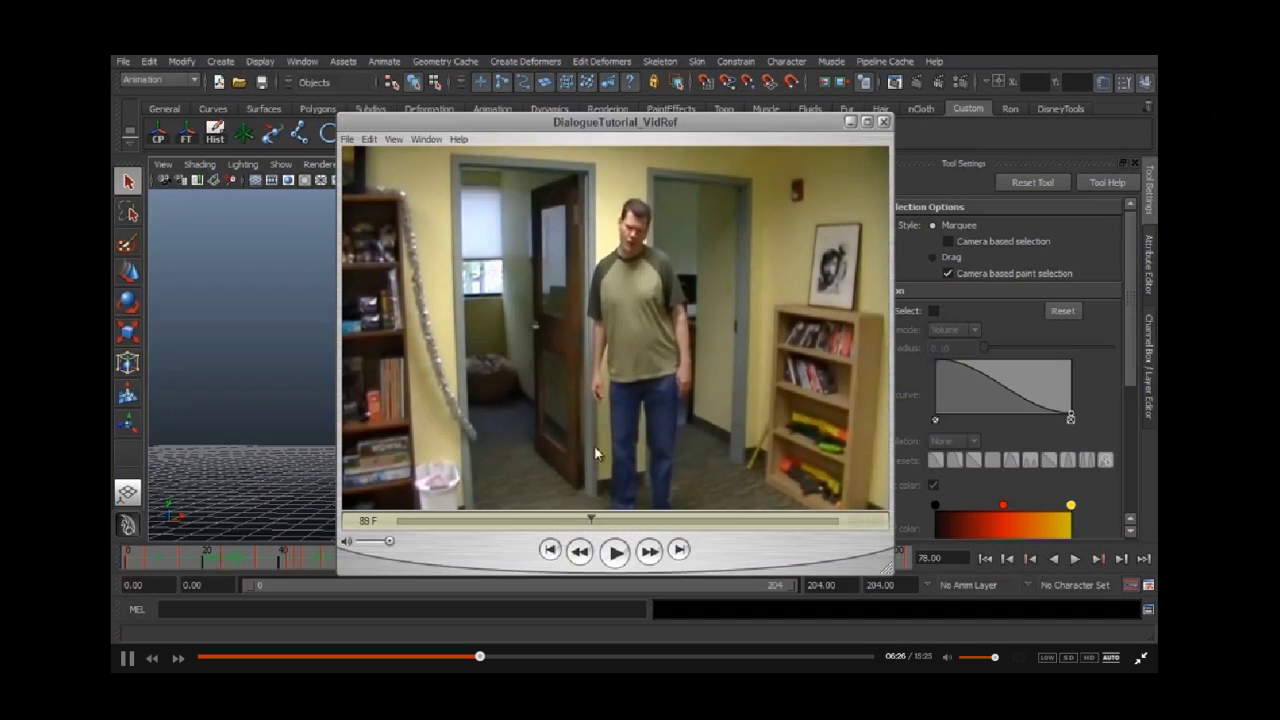
Step: Return to Maya and play the animation from frame 36 to compare it with the video reference
{"action": "left_click", "coordinate": [850, 122]}
{"action": "left_click", "coordinate": [270, 558]}
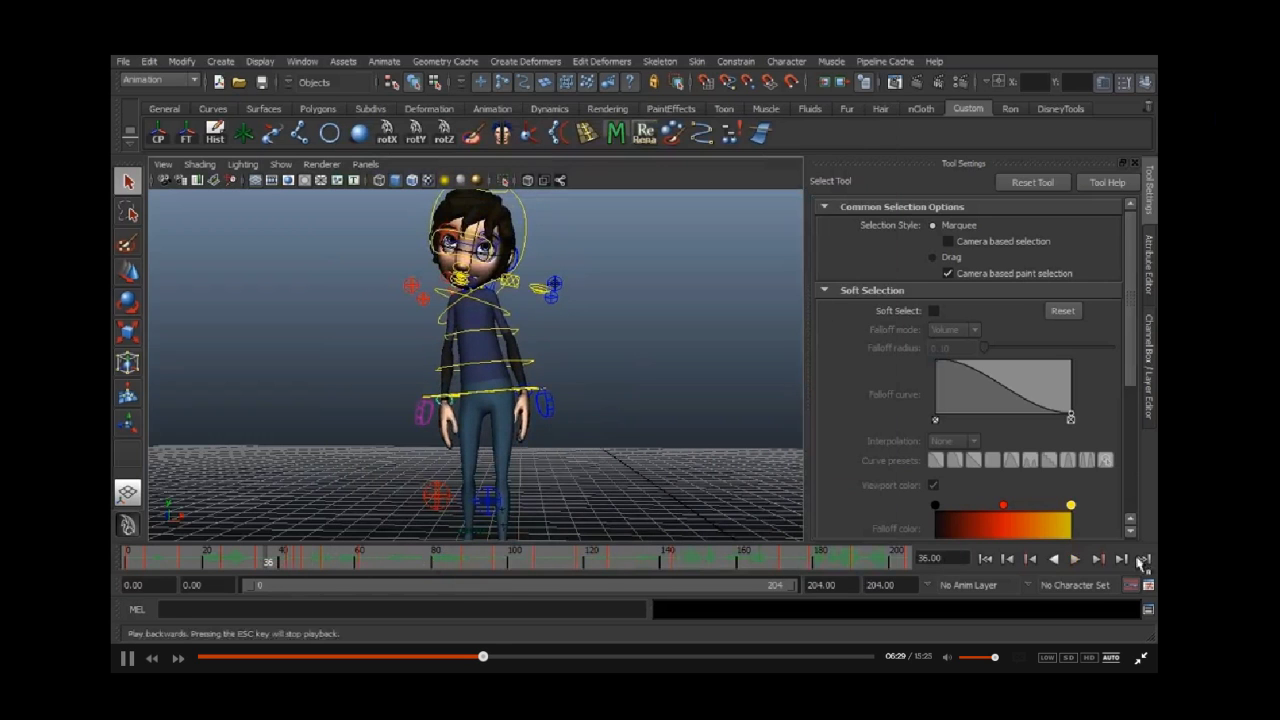
{"action": "left_click", "coordinate": [1075, 560]}
{"action": "left_click", "coordinate": [1075, 560]}
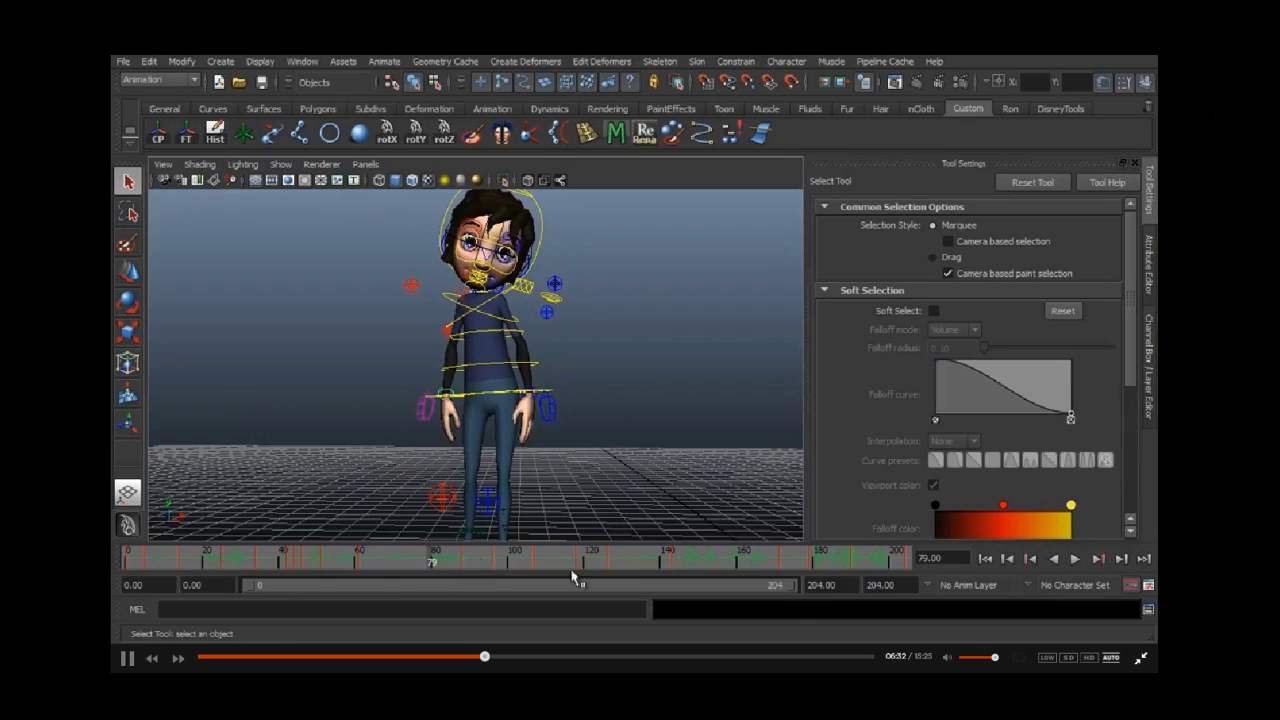
Step: Move the right wrist control at frame 69 to about -8.994, 4.682, -1.235 cm
{"action": "mouse_move", "coordinate": [405, 567]}
{"action": "left_mouse_down"}
{"action": "mouse_move", "coordinate": [349, 563]}
{"action": "mouse_move", "coordinate": [395, 588]}
{"action": "left_mouse_up"}
{"action": "key", "text": "w"}
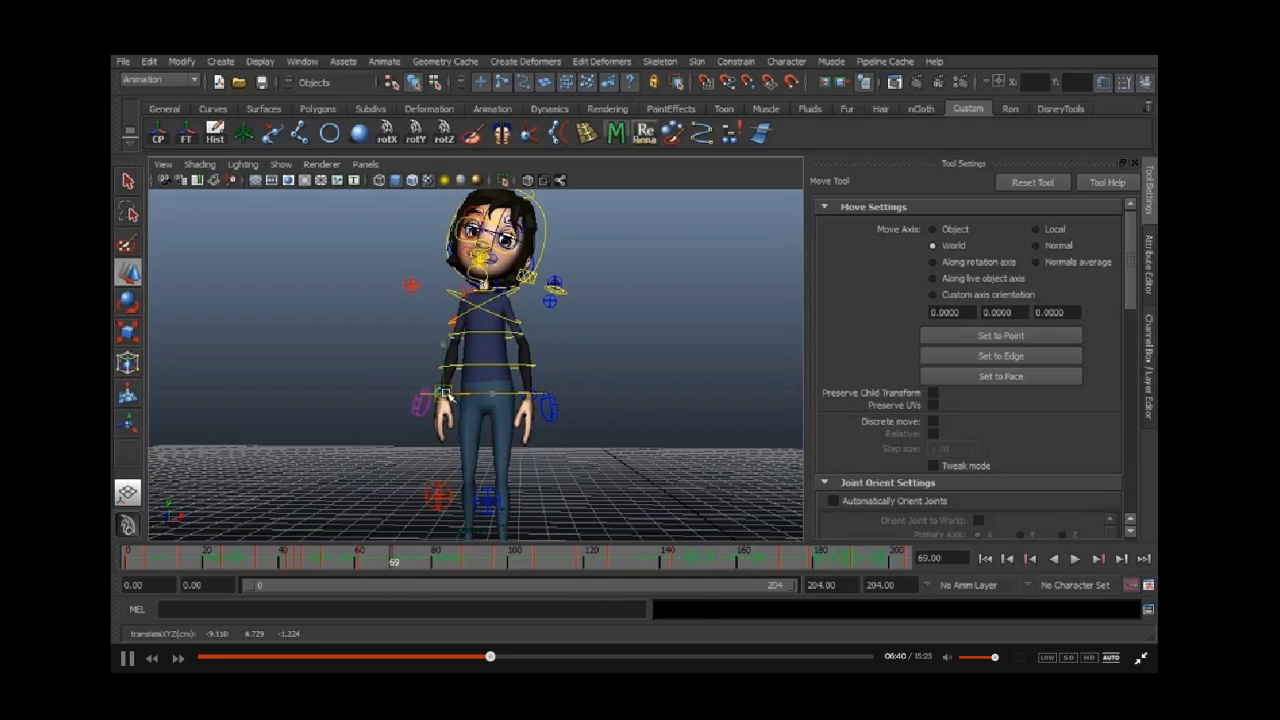
{"action": "left_click_drag", "start_coordinate": [447, 395], "coordinate": [451, 395]}
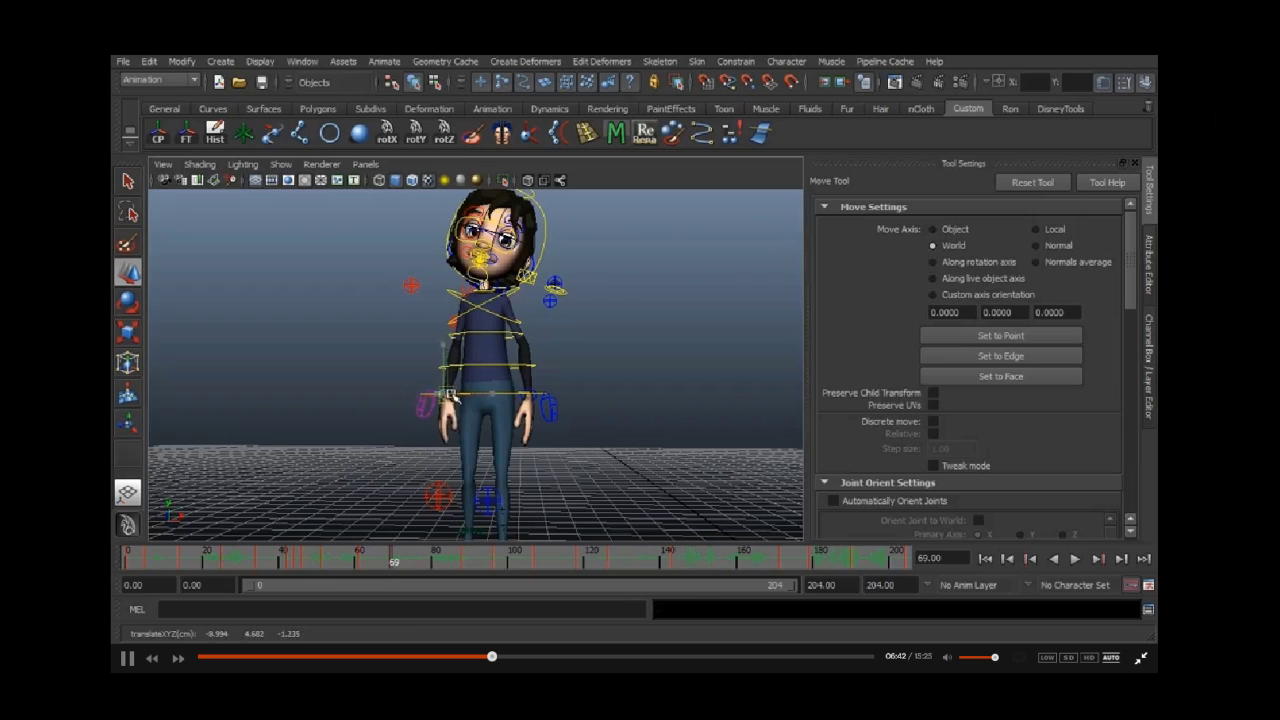
Step: From the side, adjust the right wrist's depth at frame 61 to about -1.057 cm and rotate it at frame 69 to about -26.454, -3.664, -75.131 degrees
{"action": "left_click_drag", "start_coordinate": [415, 478], "coordinate": [600, 469], "text": "alt"}
{"action": "left_click_drag", "start_coordinate": [479, 396], "coordinate": [481, 403]}
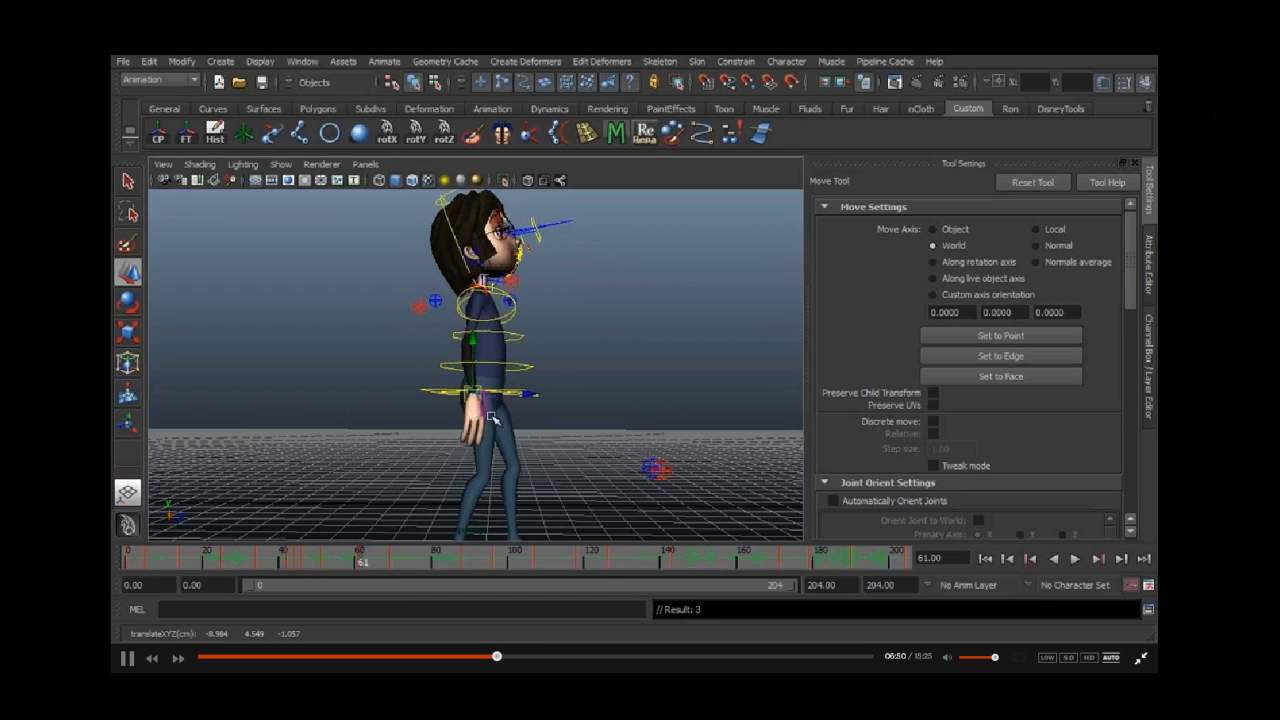
{"action": "key", "text": "."}
{"action": "key", "text": "e"}
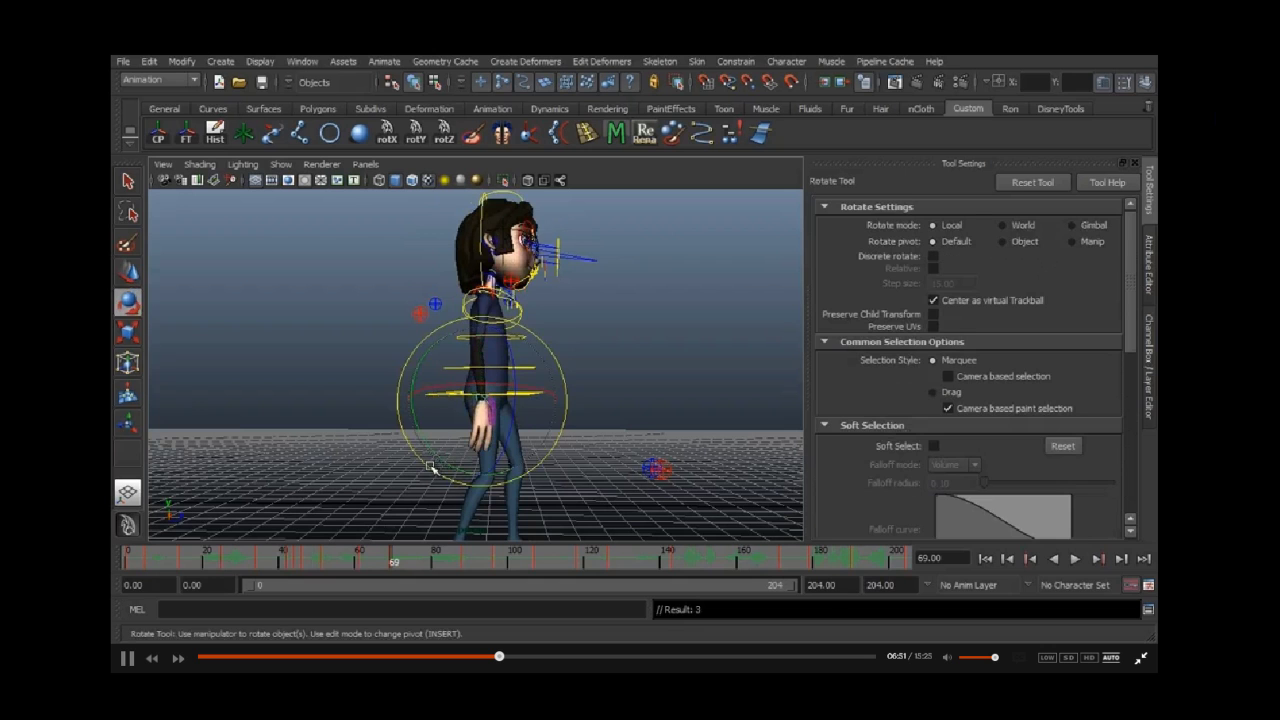
{"action": "key", "text": "."}
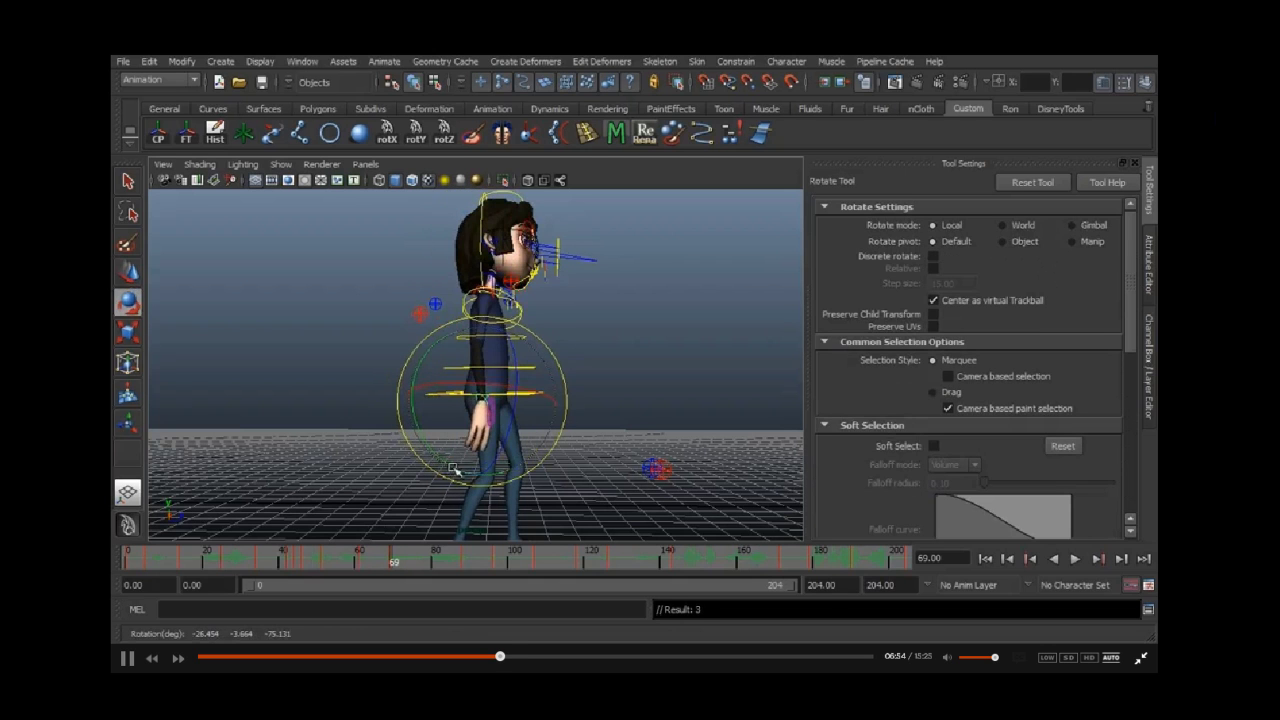
Step: Set the right wrist control at frame 61 to about -8.984, 4.549, -1.101 cm and compare frames 61 and 69 from the front
{"action": "left_click", "coordinate": [537, 414]}
{"action": "key", "text": "w"}
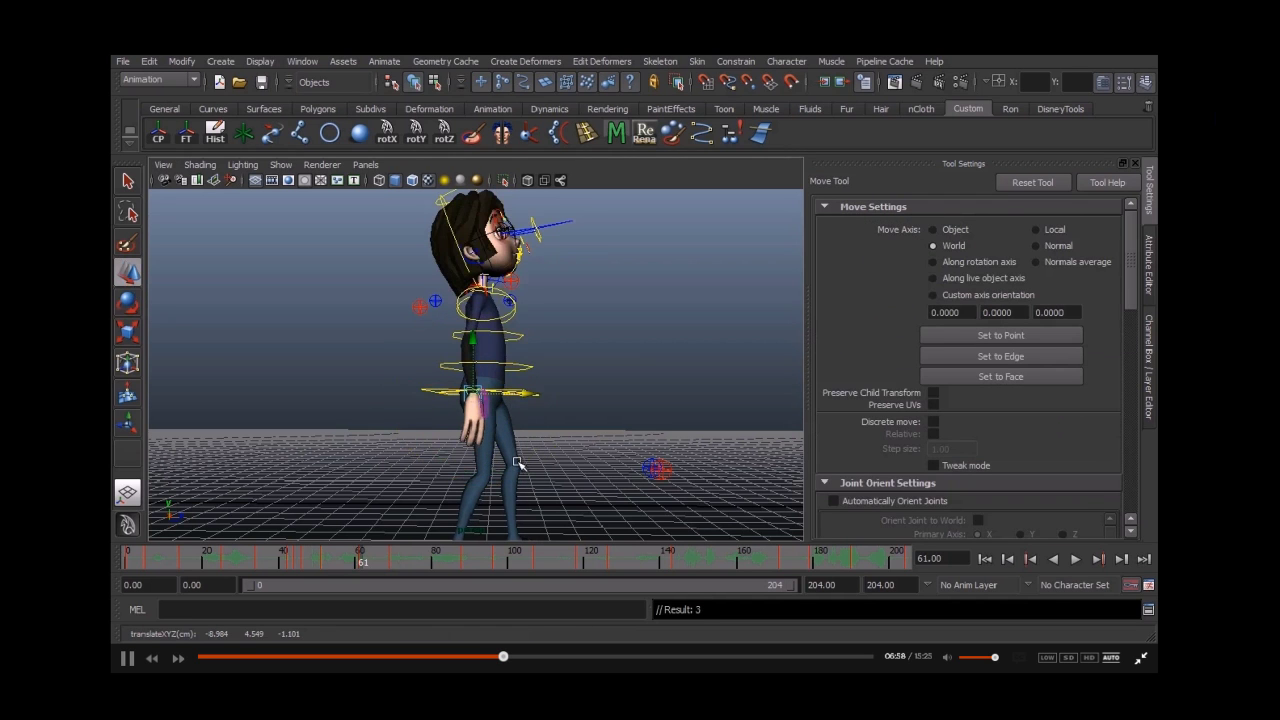
{"action": "key", "text": "."}
{"action": "left_click_drag", "start_coordinate": [508, 430], "coordinate": [346, 430], "text": "alt"}
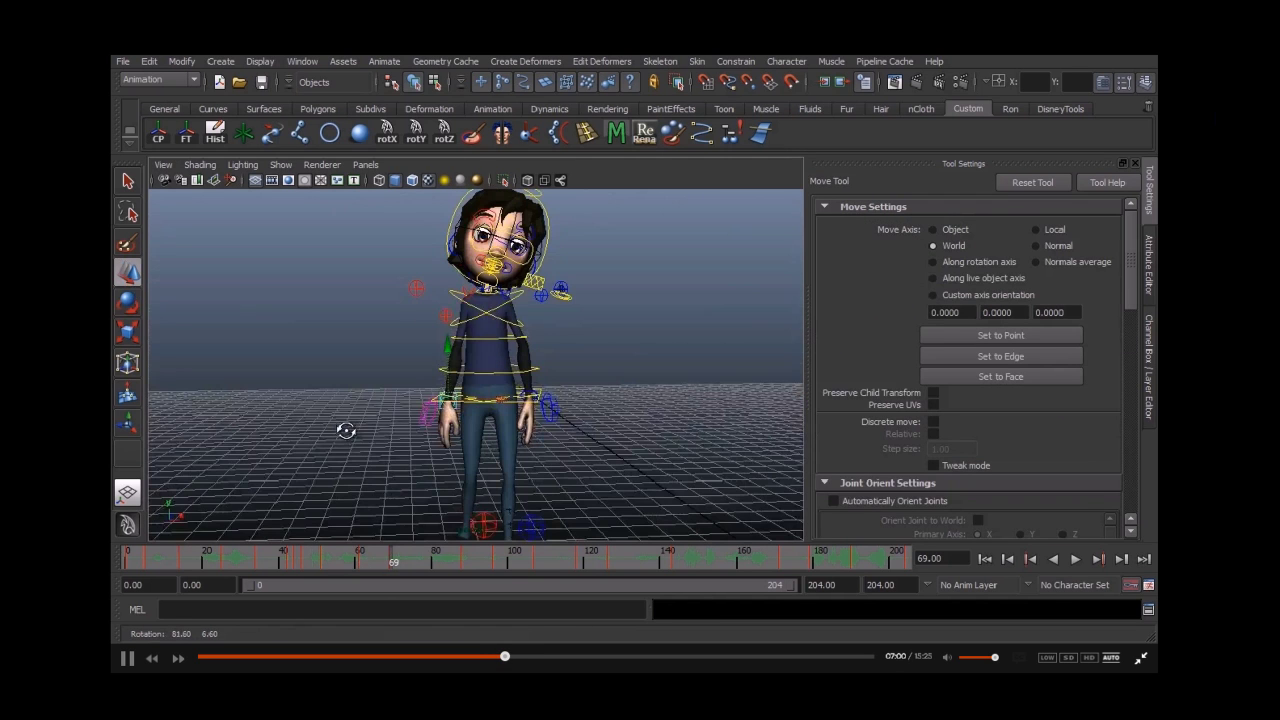
{"action": "key", "text": "comma"}
{"action": "key", "text": "period"}
{"action": "key", "text": "comma"}
{"action": "key", "text": "period"}
{"action": "middle_click_drag", "start_coordinate": [412, 480], "coordinate": [382, 462], "text": "alt"}
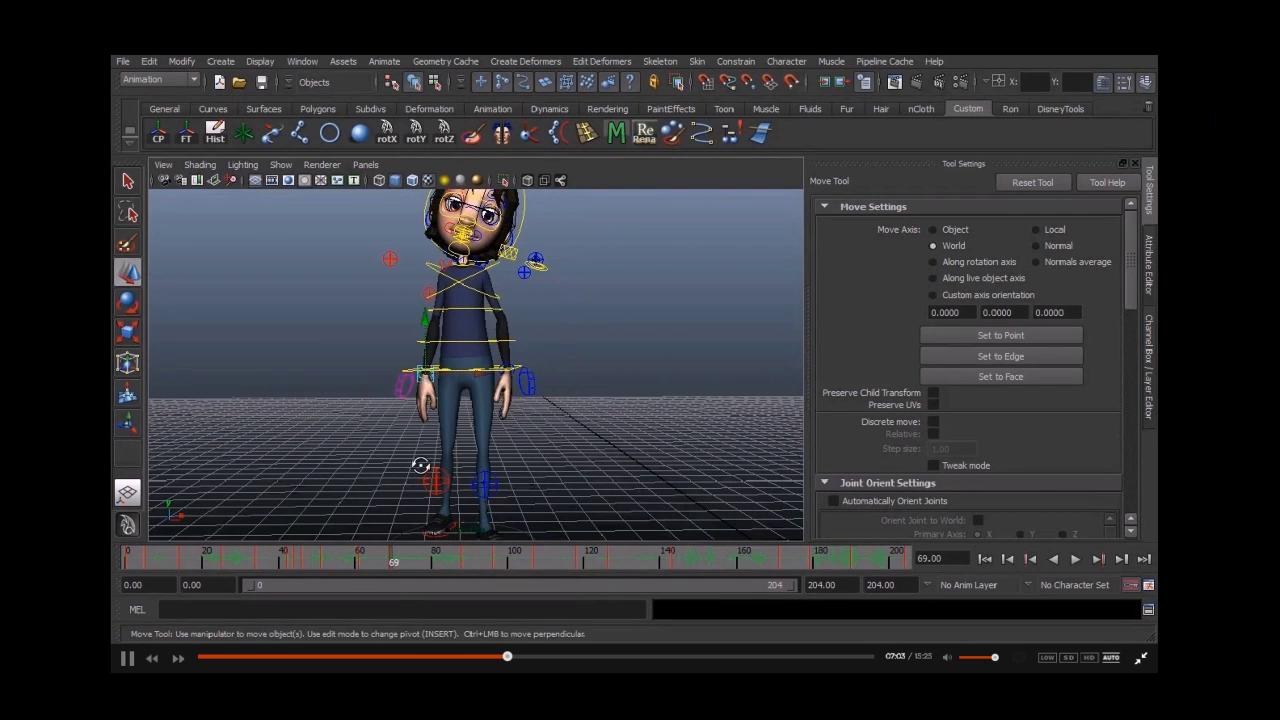
{"action": "left_click_drag", "start_coordinate": [420, 466], "coordinate": [421, 467], "text": "alt"}
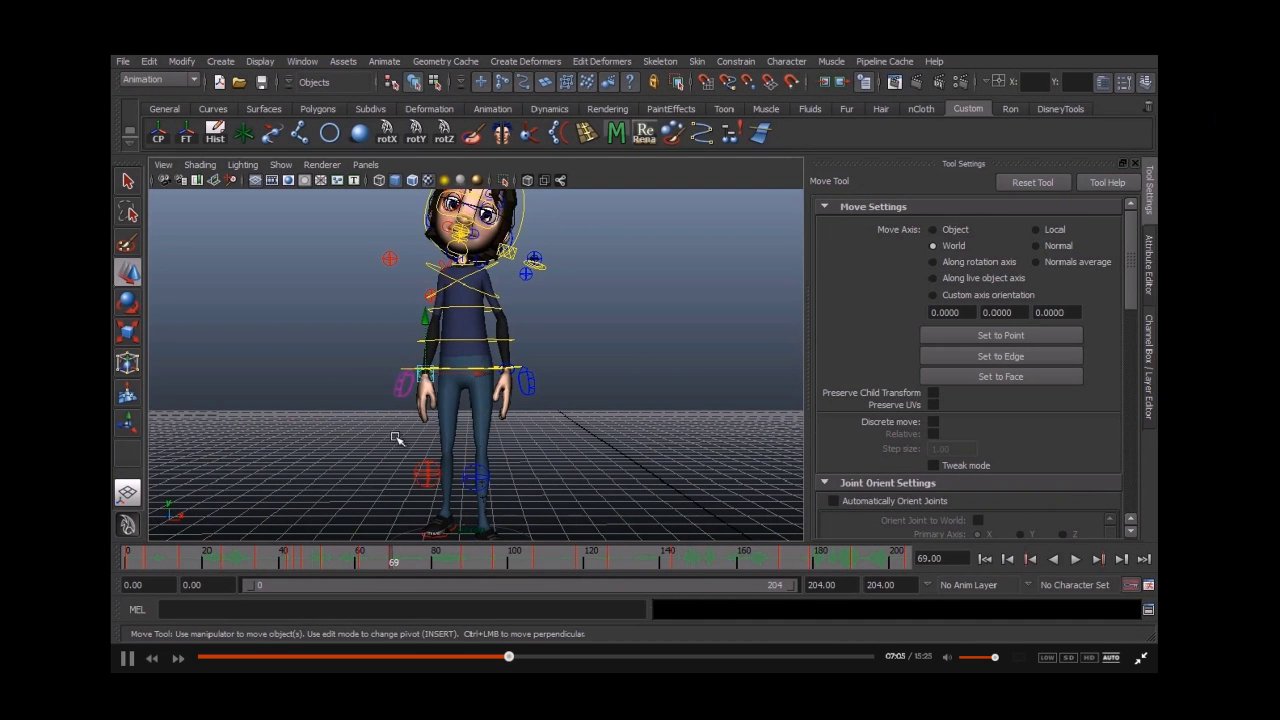
Step: Rotate the right wrist control at frame 61 to about -26.367, -3.713, -68.951 degrees, key it and play from frame 52
{"action": "key", "text": "e"}
{"action": "left_click_drag", "start_coordinate": [358, 419], "coordinate": [396, 433]}
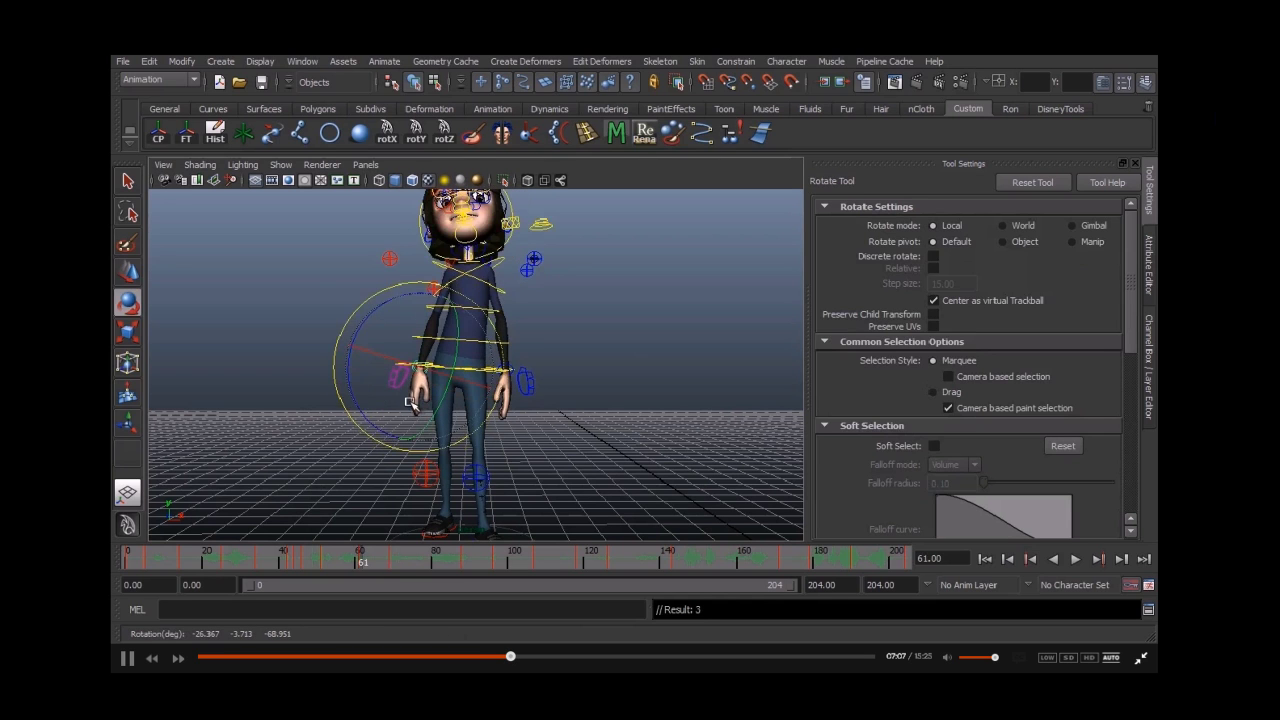
{"action": "left_click", "coordinate": [320, 557]}
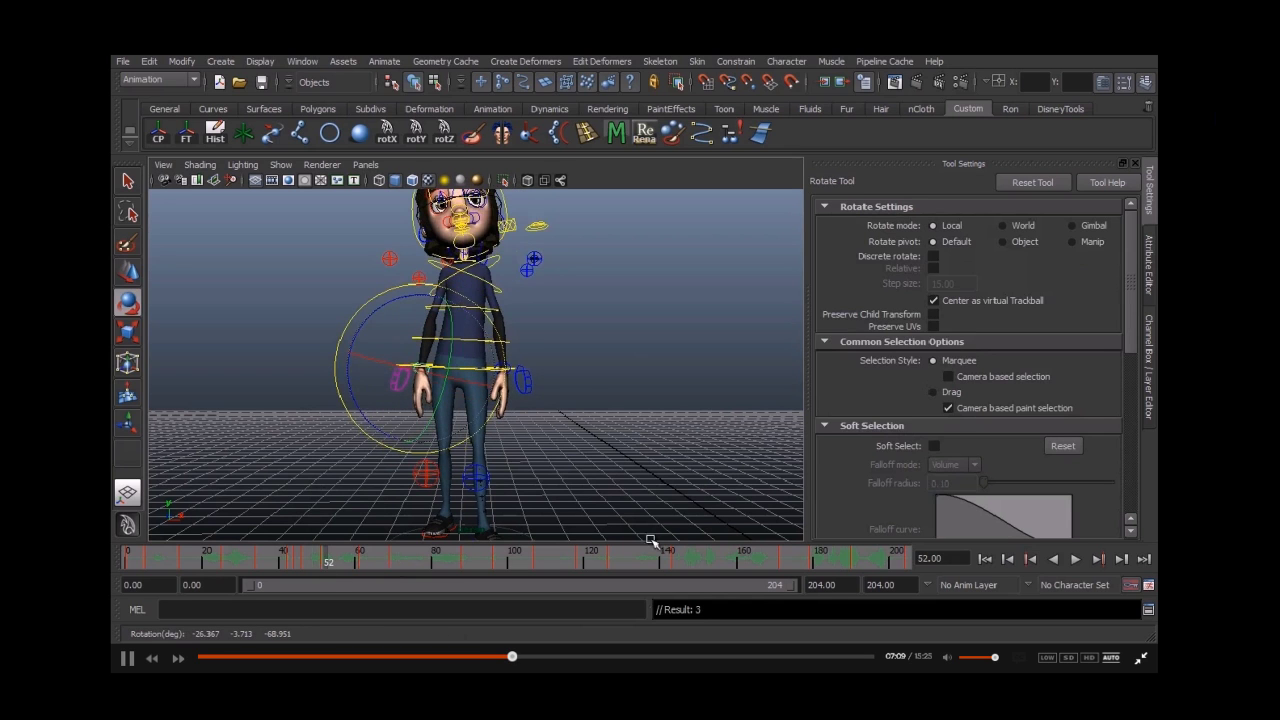
{"action": "left_click", "coordinate": [1075, 559]}
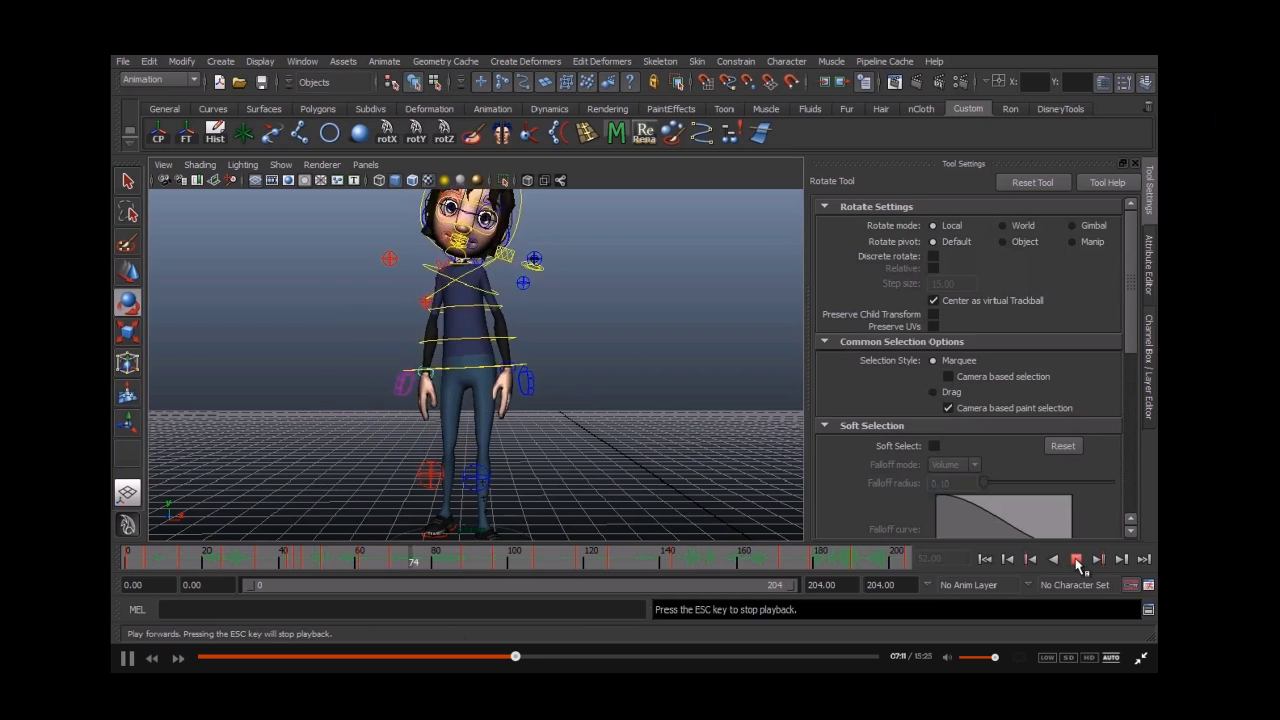
{"action": "left_click", "coordinate": [1075, 559]}
Step: At frame 76, move the right wrist control to about -8.969, 4.679, -1.078 cm, key it and rotate it to about -22.217, -6.181, -73.558 degrees
{"action": "mouse_move", "coordinate": [362, 570]}
{"action": "left_mouse_down"}
{"action": "mouse_move", "coordinate": [423, 571]}
{"action": "mouse_move", "coordinate": [418, 540]}
{"action": "left_mouse_up"}
{"action": "key", "text": "w"}
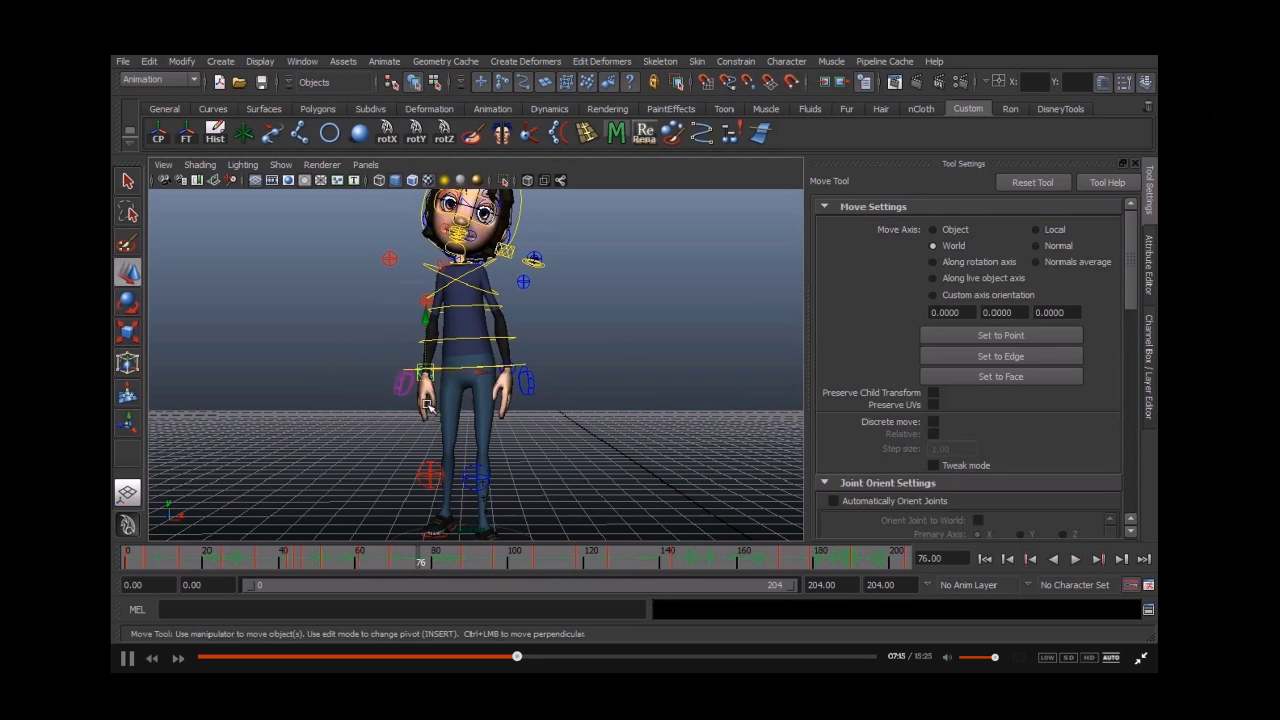
{"action": "left_click", "coordinate": [427, 347]}
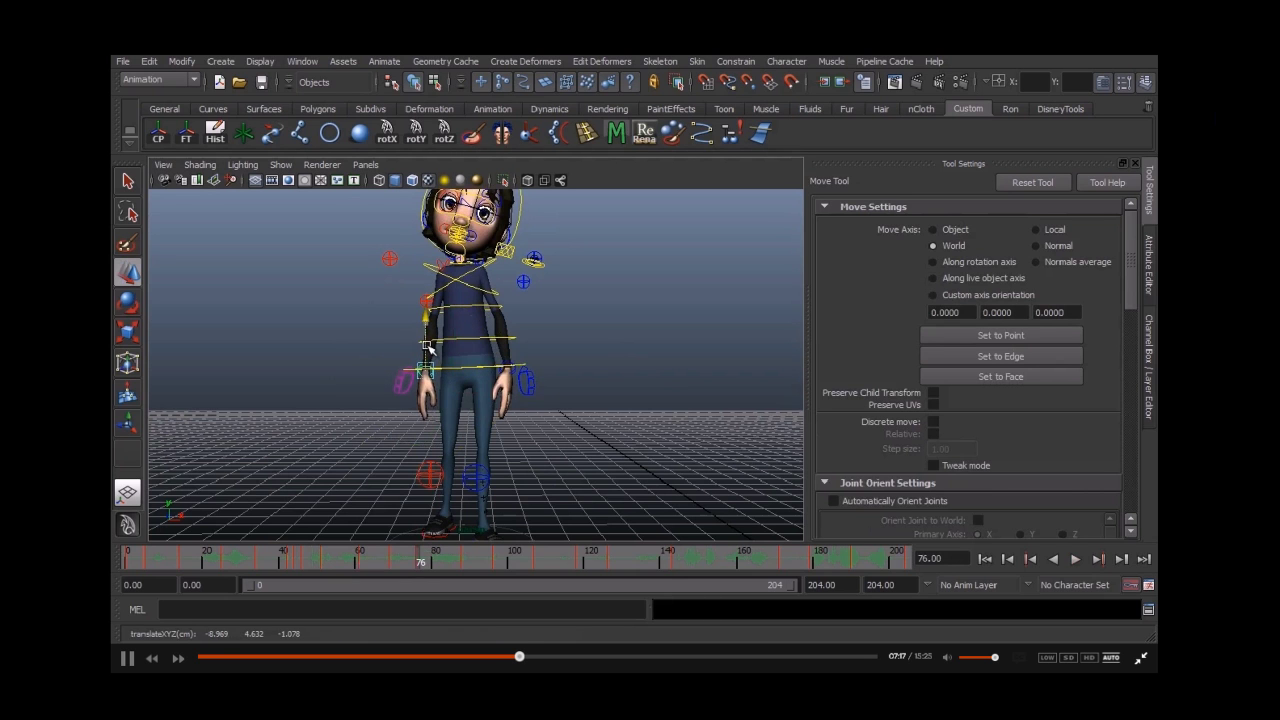
{"action": "left_click_drag", "start_coordinate": [427, 347], "coordinate": [428, 342]}
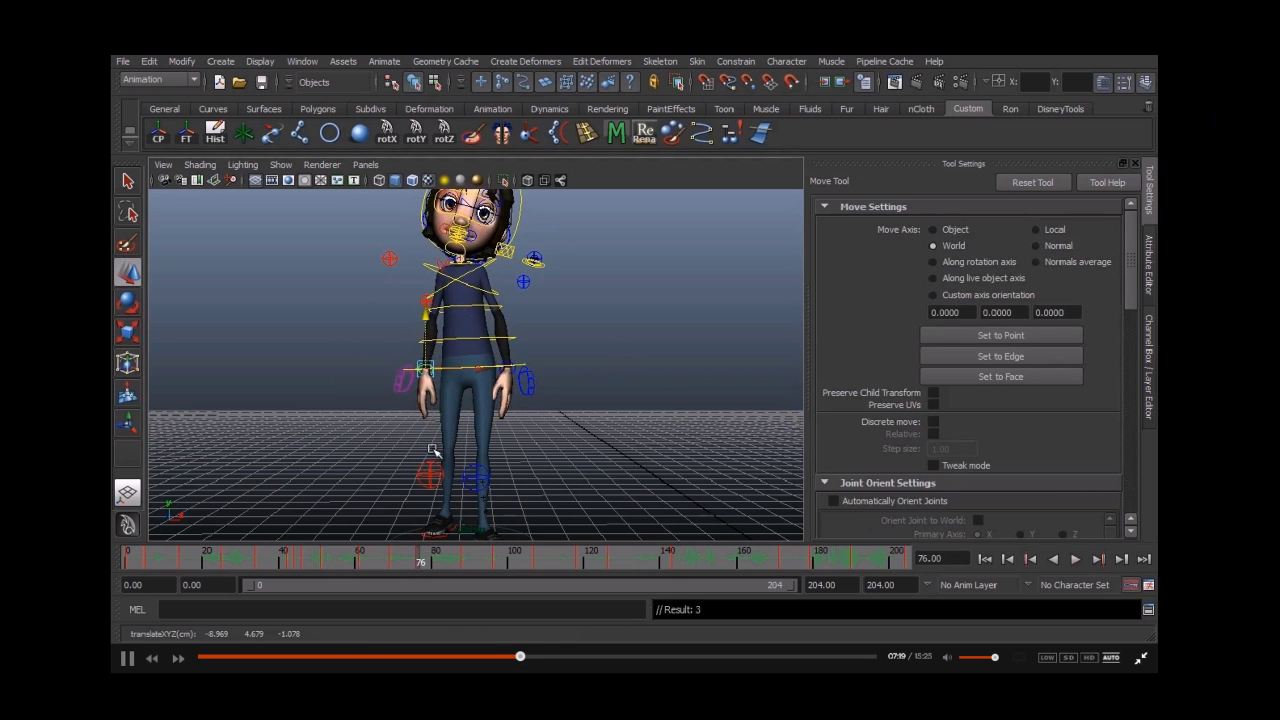
{"action": "key", "text": "e"}
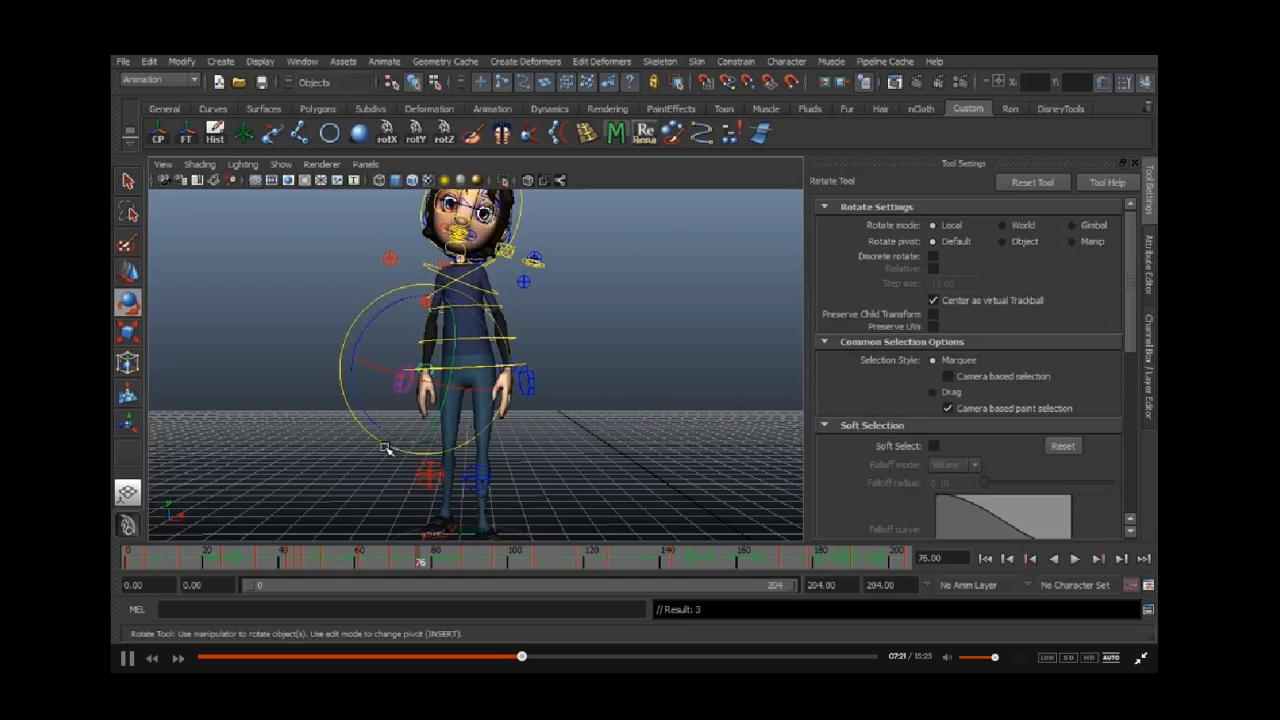
{"action": "left_click_drag", "start_coordinate": [387, 444], "coordinate": [386, 482]}
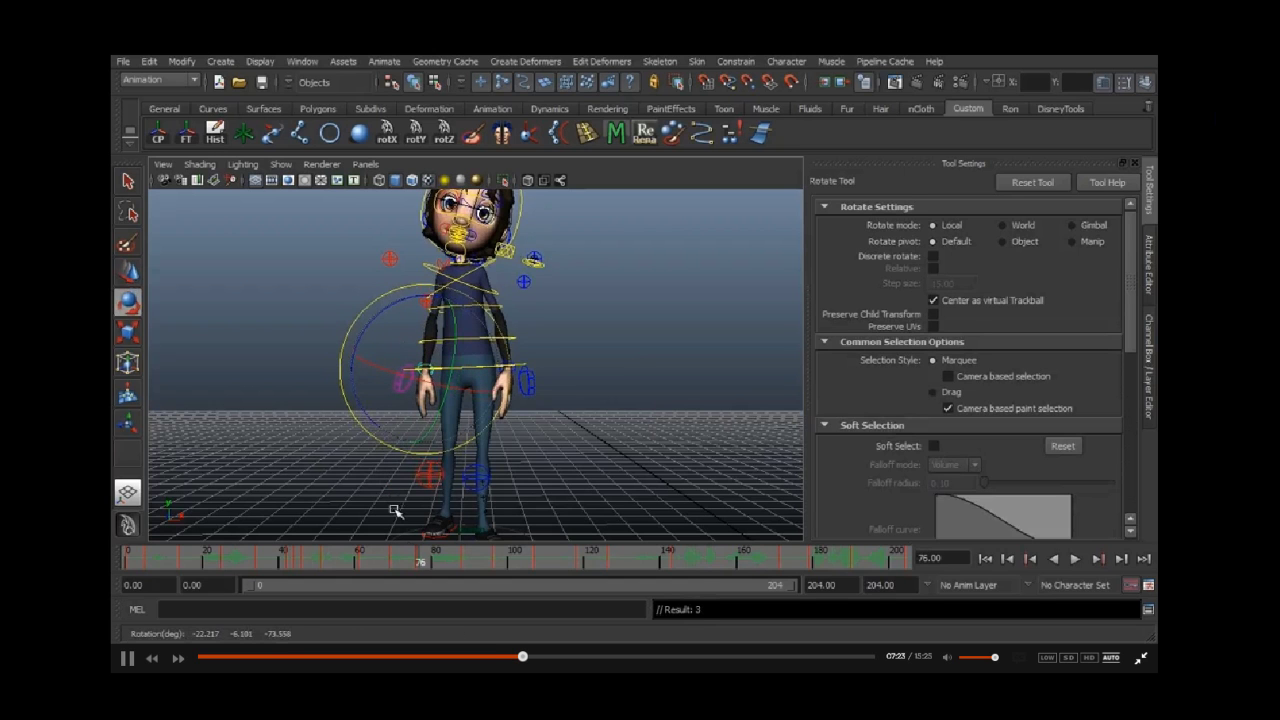
Step: Move the right wrist control at frame 76 to about -8.969, 4.609, -1.078 cm and play the animation from frame 26
{"action": "left_click", "coordinate": [366, 565]}
{"action": "left_click", "coordinate": [1076, 559]}
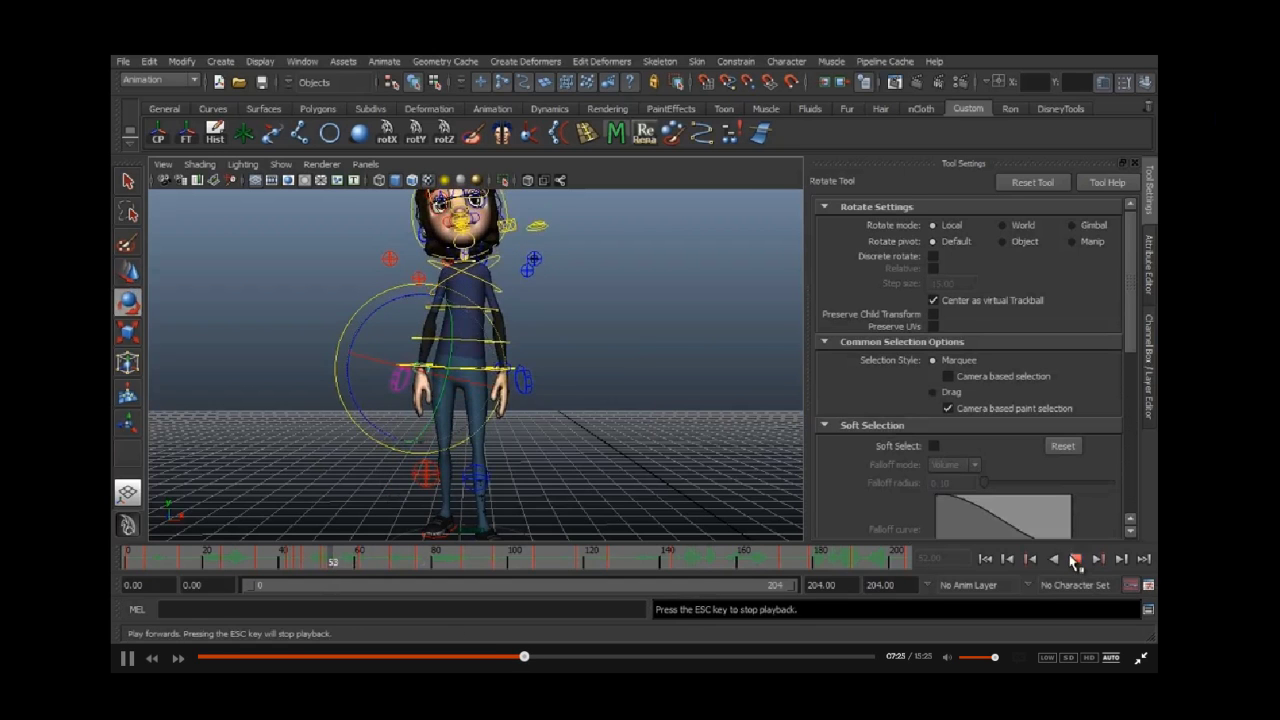
{"action": "left_click", "coordinate": [1076, 559]}
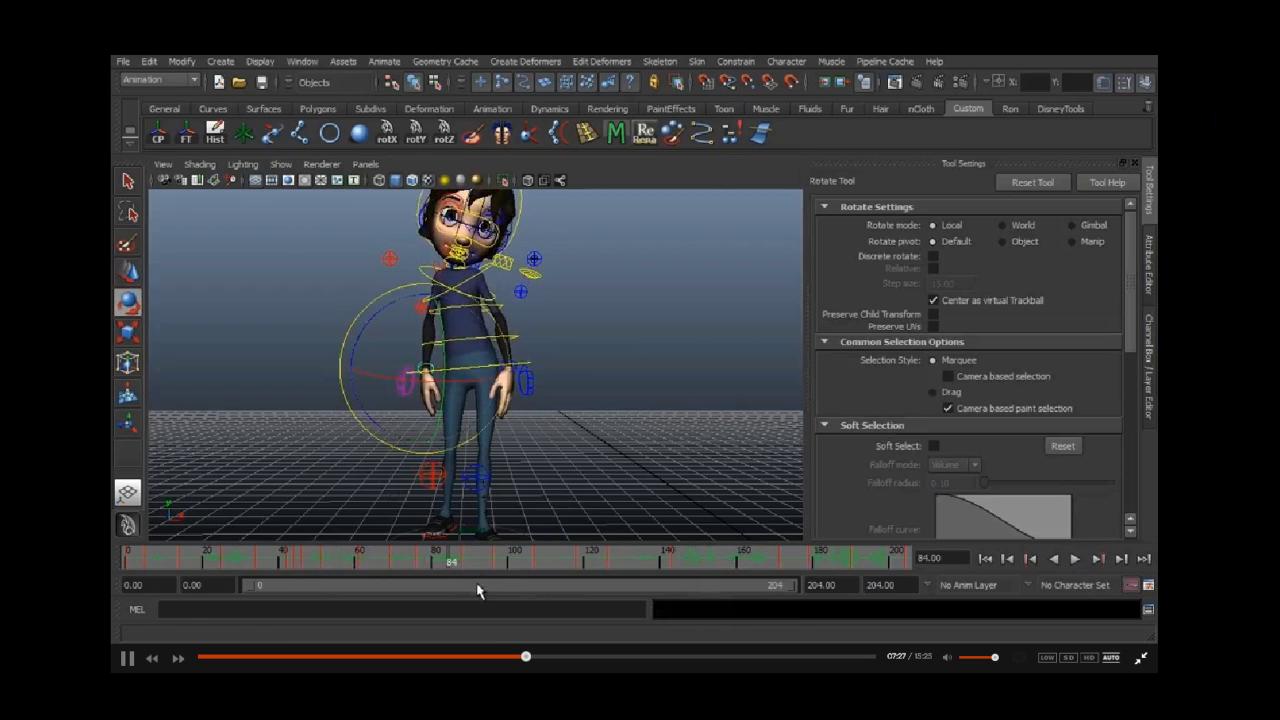
{"action": "key", "text": "w"}
{"action": "left_click", "coordinate": [424, 341]}
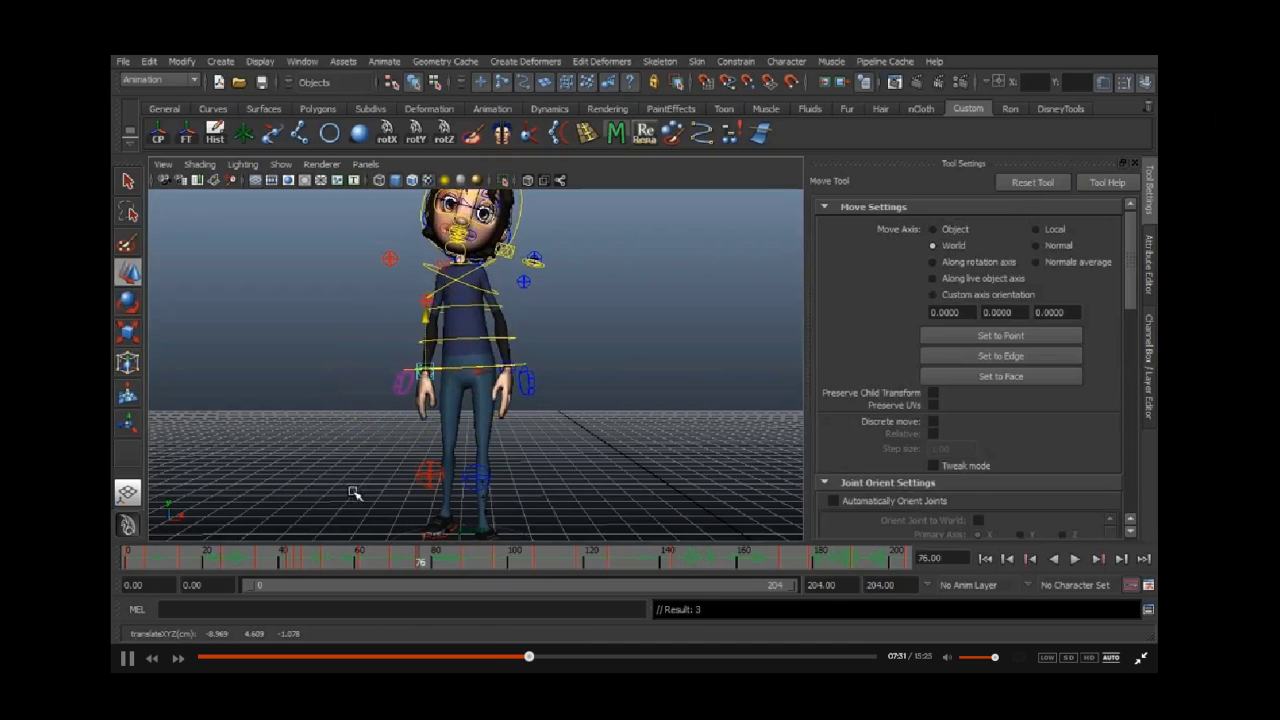
{"action": "left_click_drag", "start_coordinate": [408, 562], "coordinate": [229, 565]}
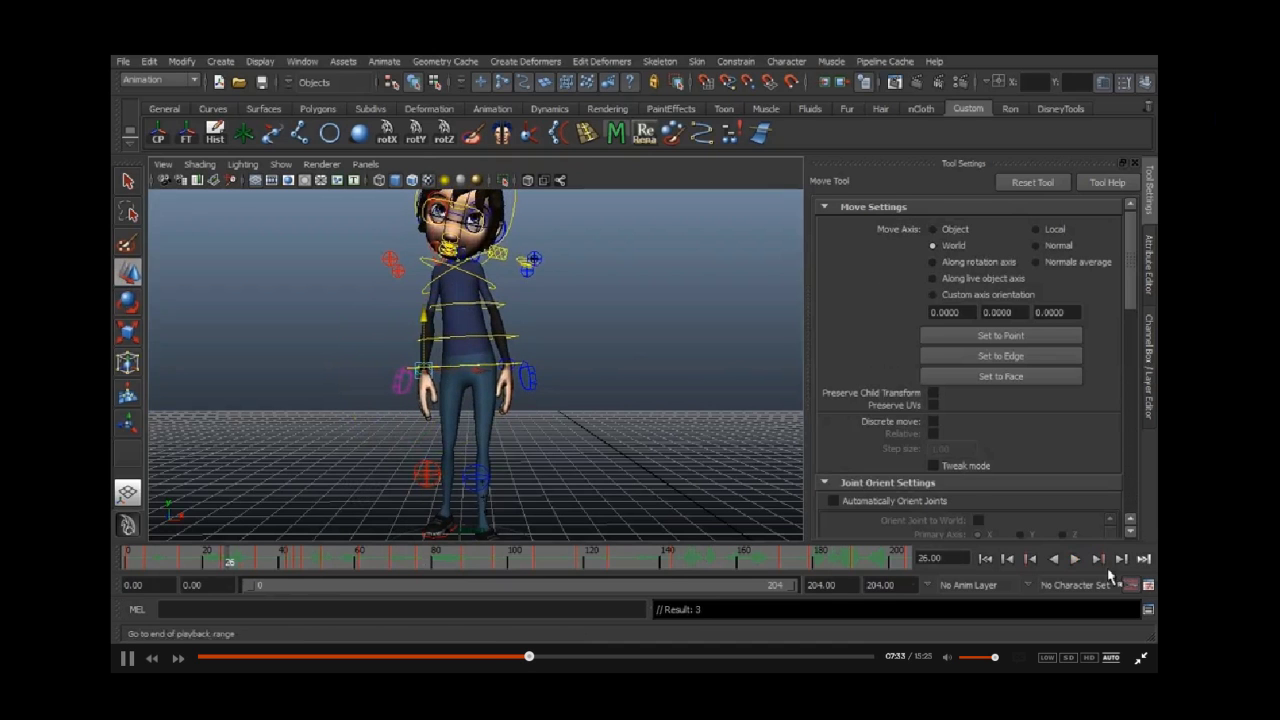
{"action": "left_click", "coordinate": [1074, 560]}
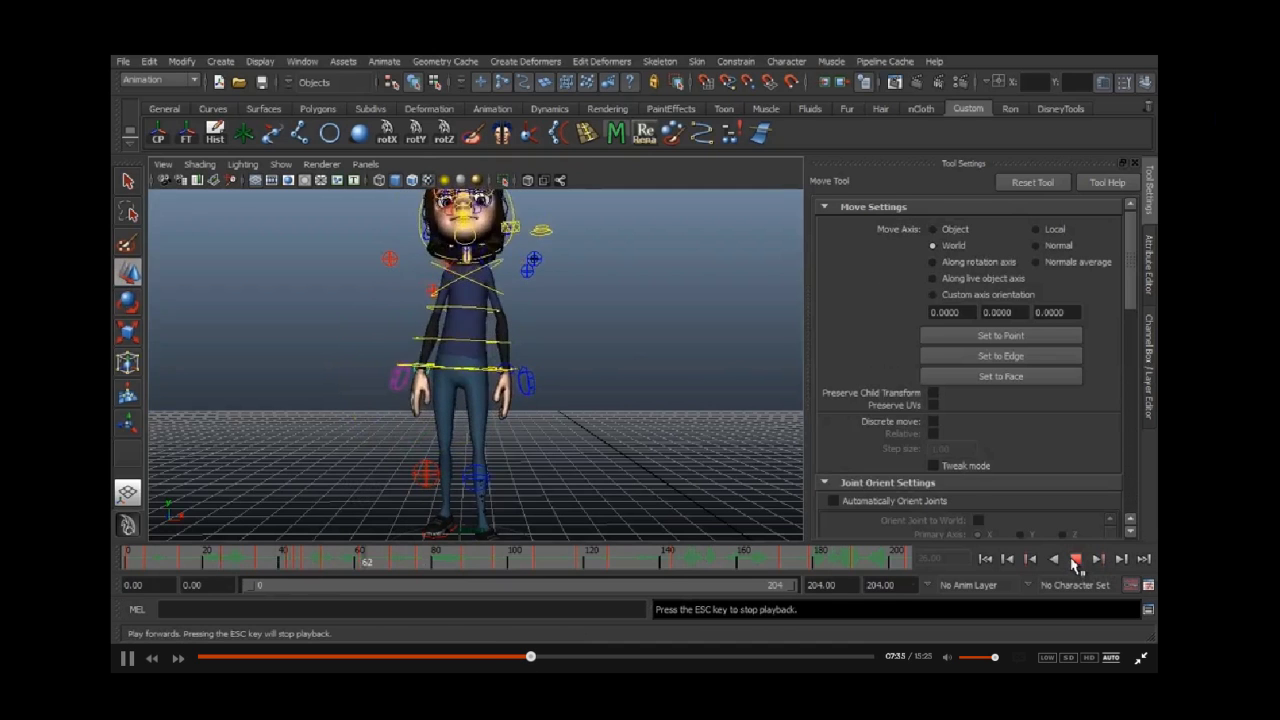
{"action": "left_click", "coordinate": [1074, 560]}
Step: At frame 80, lower the right wrist control to about -8.966 cm in X and 4.459 cm in Y and key it
{"action": "mouse_move", "coordinate": [443, 563]}
{"action": "left_mouse_down"}
{"action": "mouse_move", "coordinate": [409, 571]}
{"action": "mouse_move", "coordinate": [447, 574]}
{"action": "mouse_move", "coordinate": [403, 580]}
{"action": "mouse_move", "coordinate": [436, 582]}
{"action": "left_mouse_up"}
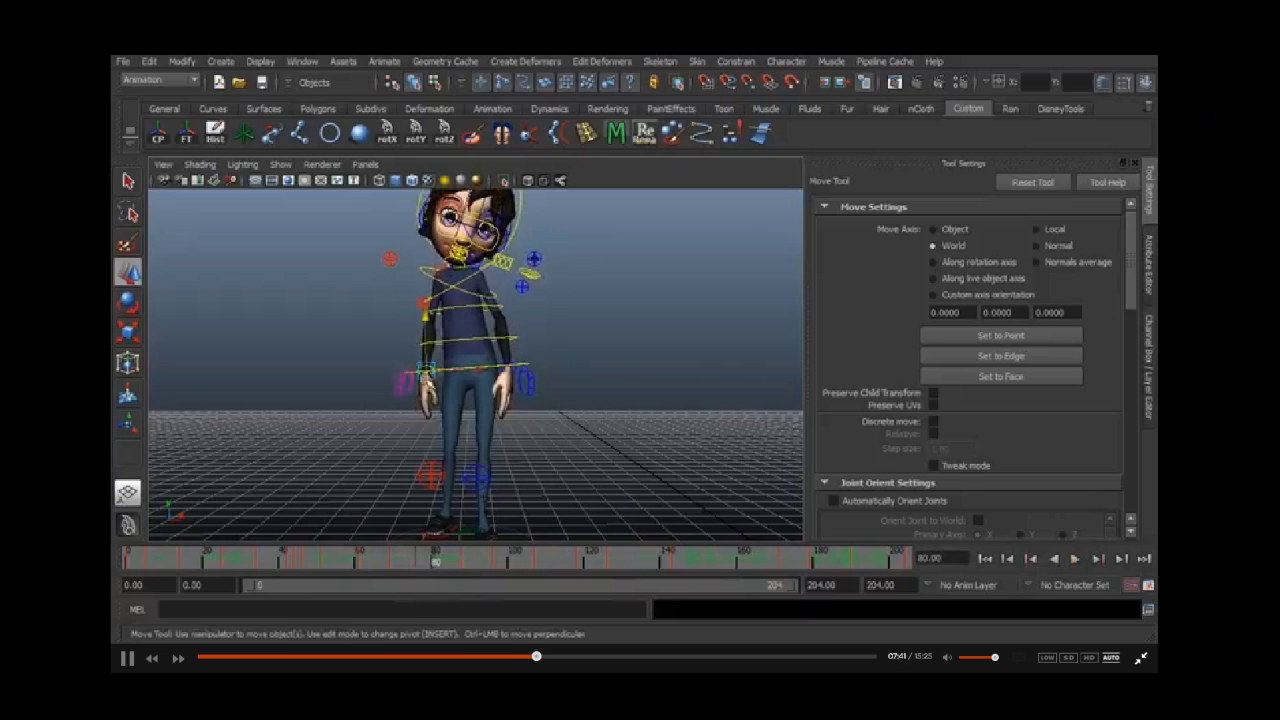
{"action": "left_click", "coordinate": [437, 354]}
{"action": "left_click_drag", "start_coordinate": [424, 333], "coordinate": [431, 345]}
{"action": "key", "text": "s"}
{"action": "key", "text": "comma"}
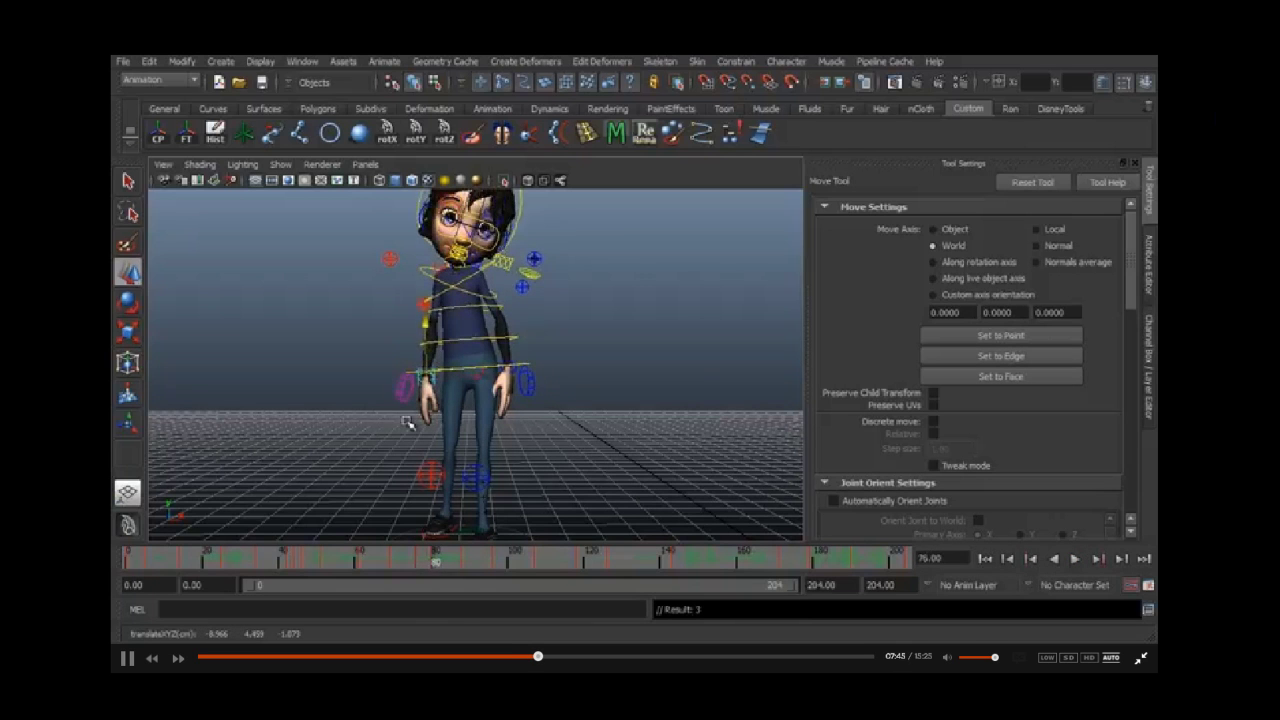
Step: Rotate the right wrist control at frame 80 to about -19.663, -7.086, -64.878 degrees, key it and play from frame 50
{"action": "key", "text": "e"}
{"action": "left_click_drag", "start_coordinate": [359, 430], "coordinate": [356, 416]}
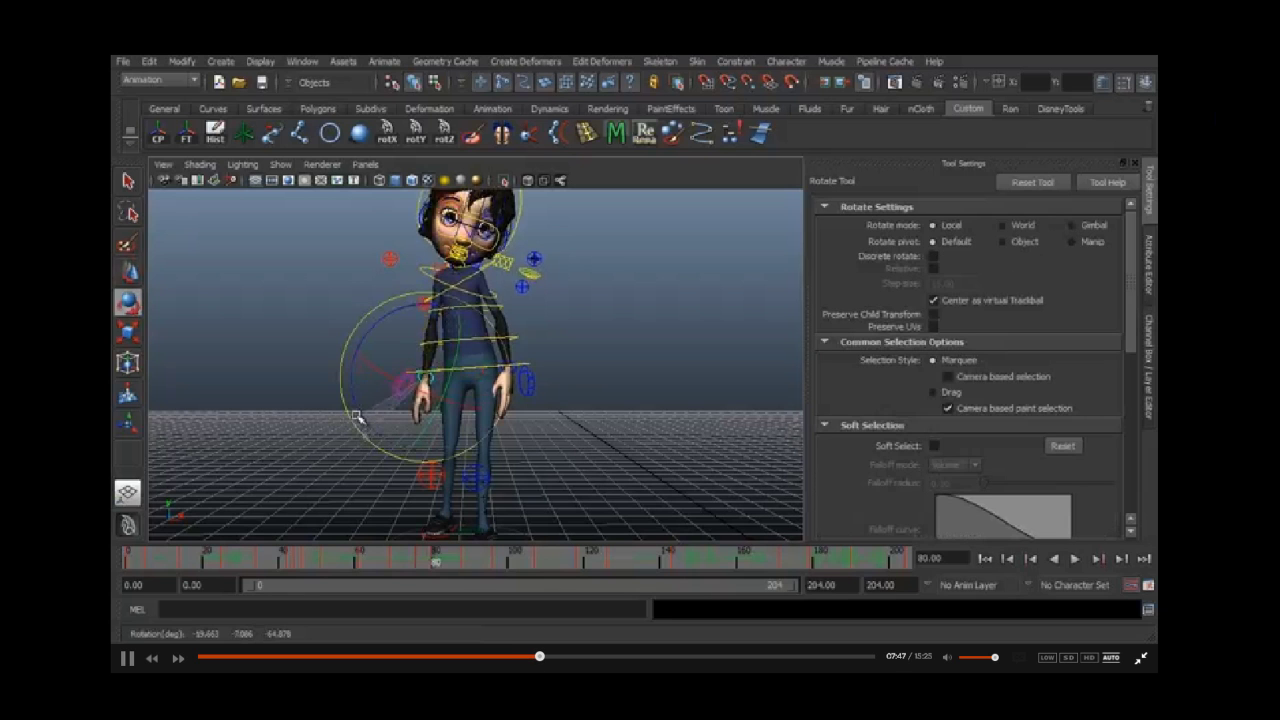
{"action": "key", "text": "s"}
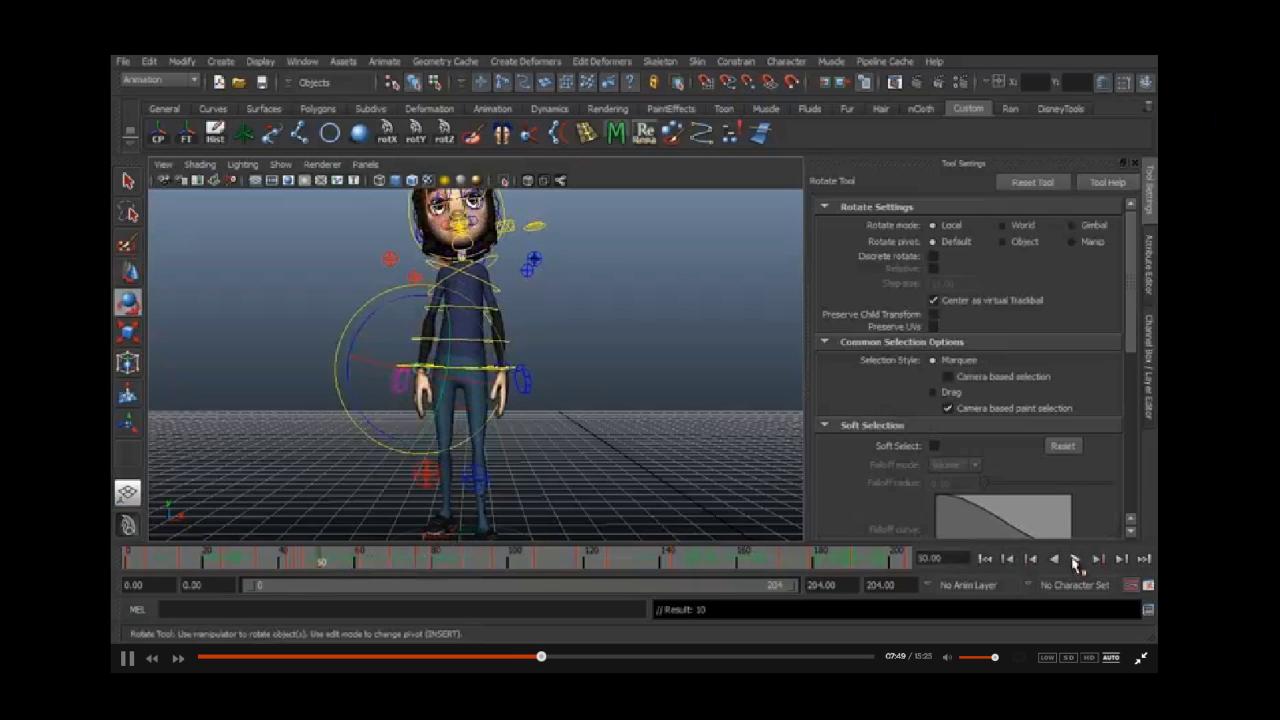
{"action": "left_click", "coordinate": [1075, 559]}
{"action": "left_click", "coordinate": [1075, 559]}
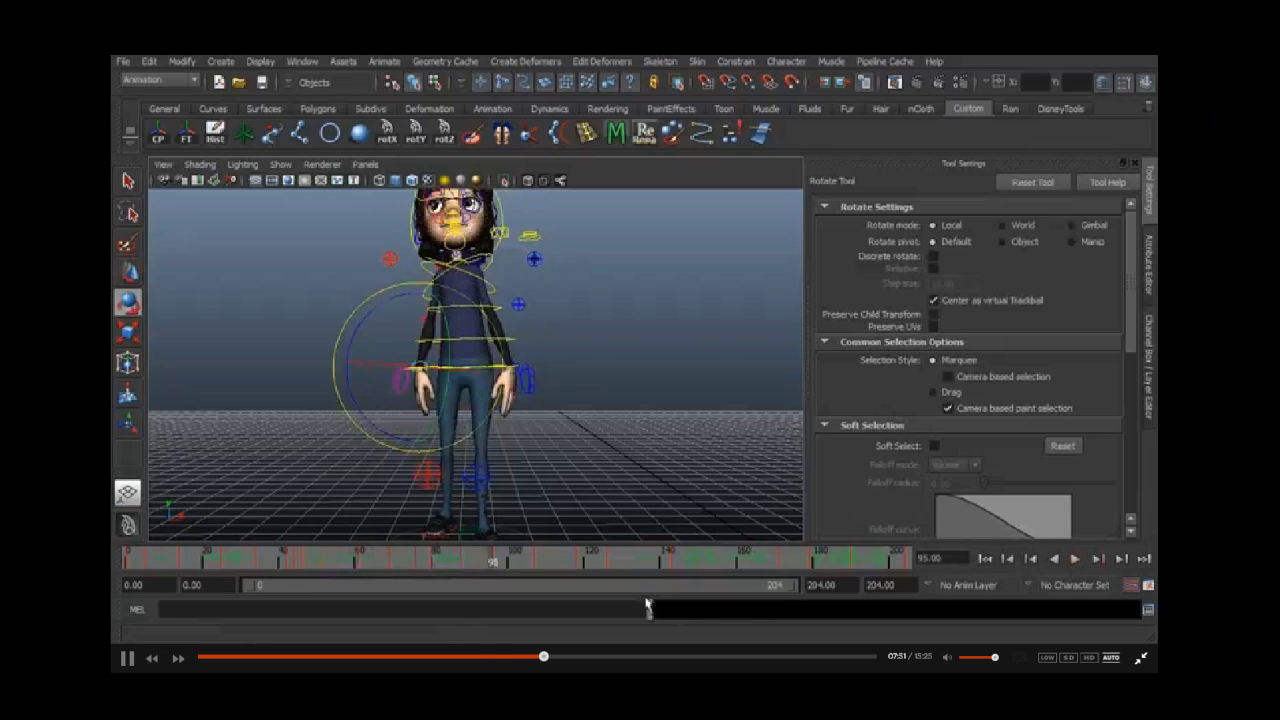
Step: Copy the right wrist control's frame 80 pose to frame 88
{"action": "left_click", "coordinate": [446, 563]}
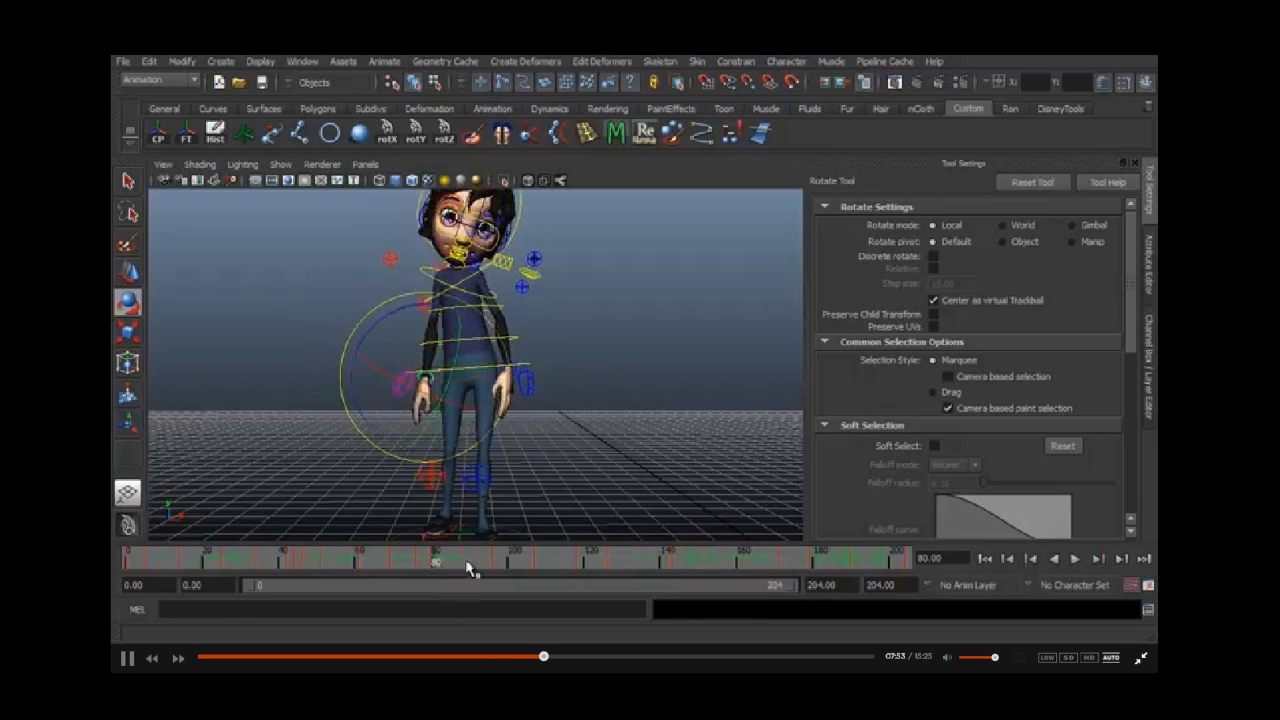
{"action": "left_click", "coordinate": [468, 566]}
{"action": "left_click", "coordinate": [436, 565]}
{"action": "key", "text": "alt+v"}
{"action": "left_click", "coordinate": [466, 566]}
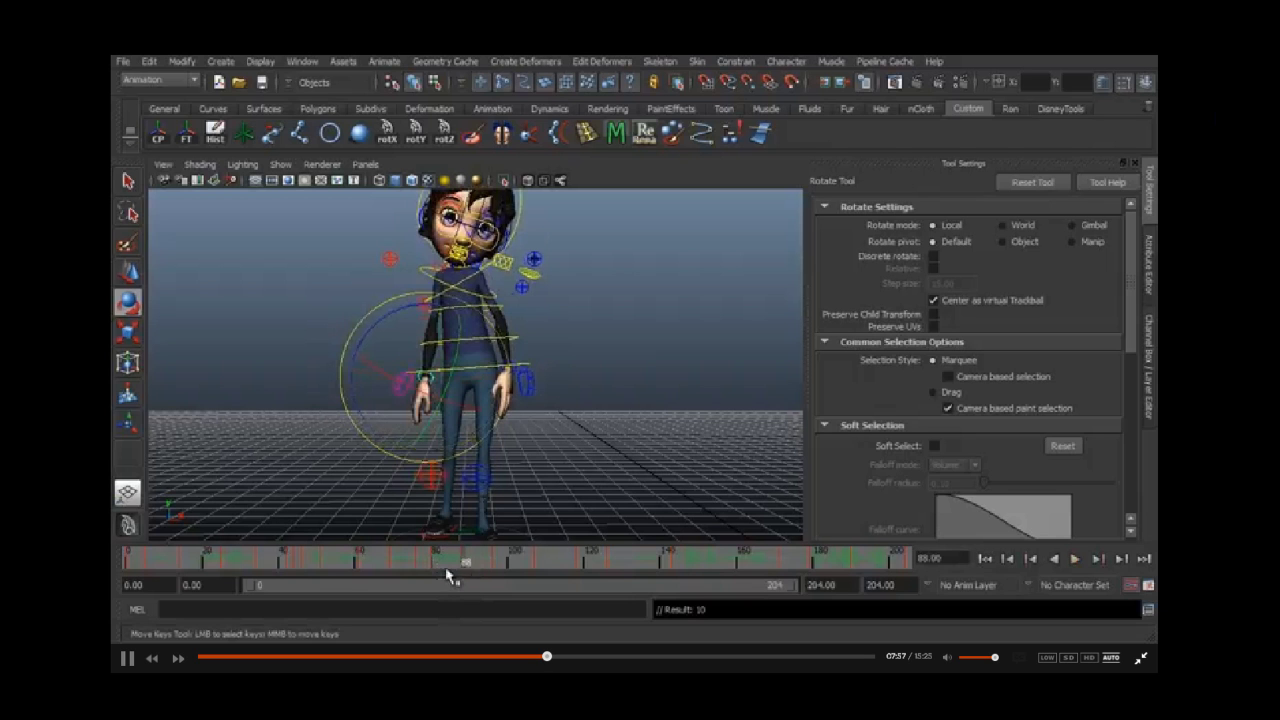
{"action": "key", "text": "."}
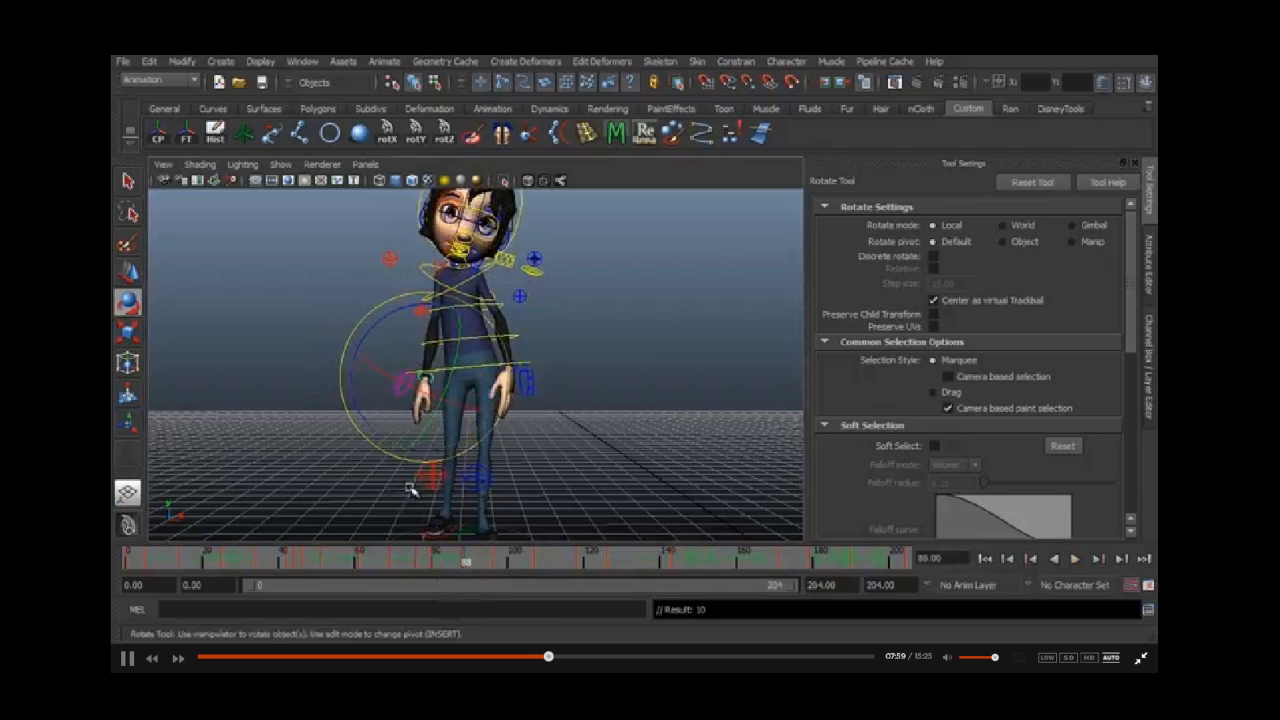
Step: From the side, set the right wrist control's depth to about -1.052 cm at frame 80 and -0.867 cm at frame 88, keying both
{"action": "left_click_drag", "start_coordinate": [382, 479], "coordinate": [551, 454], "text": "alt"}
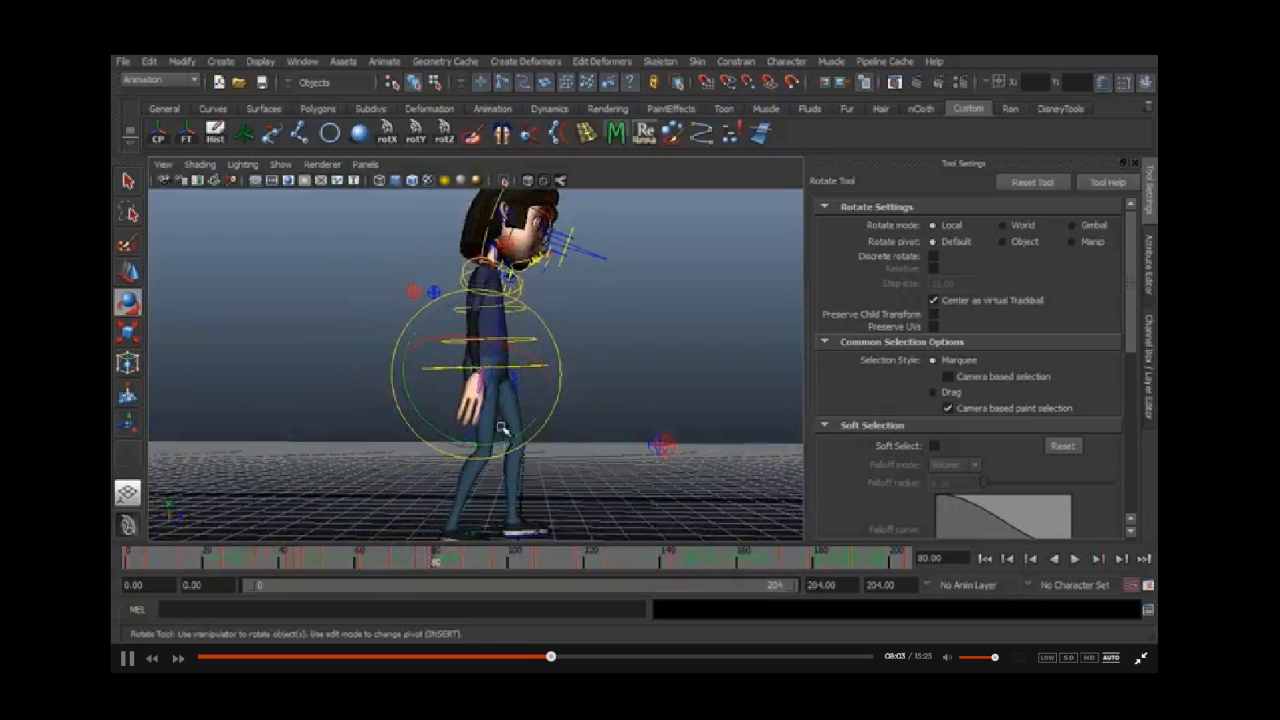
{"action": "key", "text": "."}
{"action": "key", "text": "w"}
{"action": "key", "text": "."}
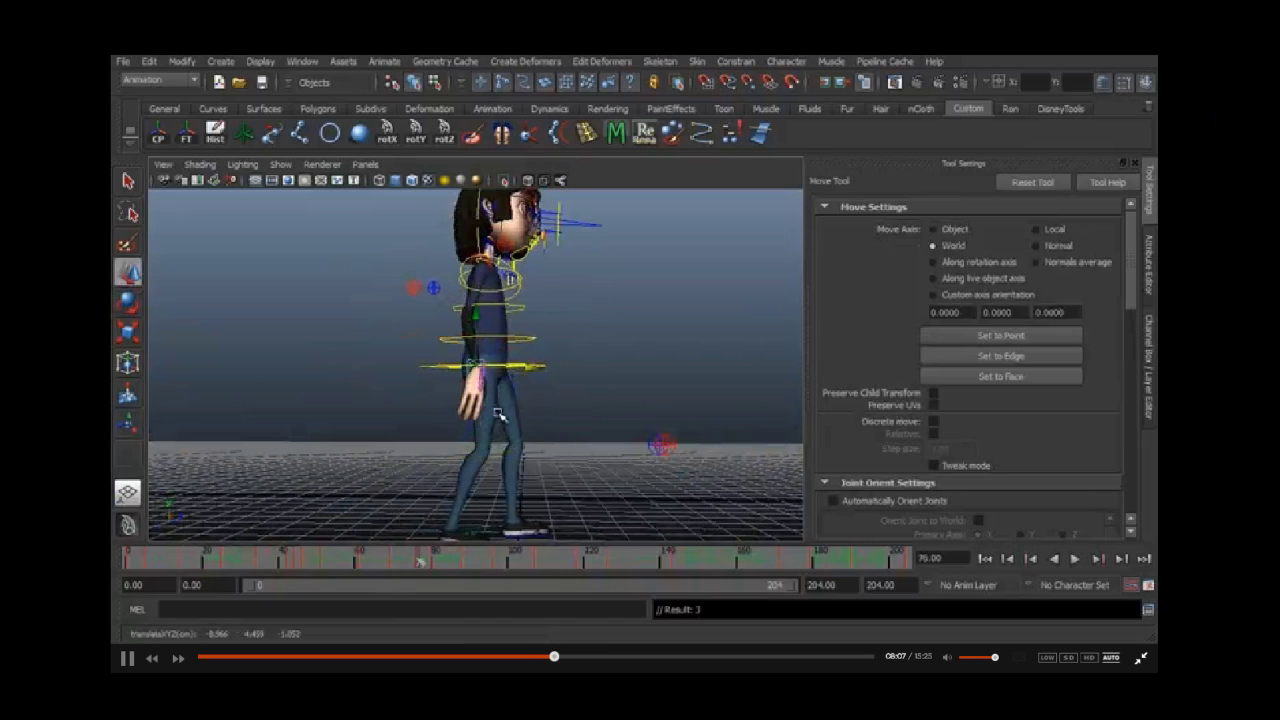
{"action": "key", "text": "."}
{"action": "left_click_drag", "start_coordinate": [520, 372], "coordinate": [533, 373]}
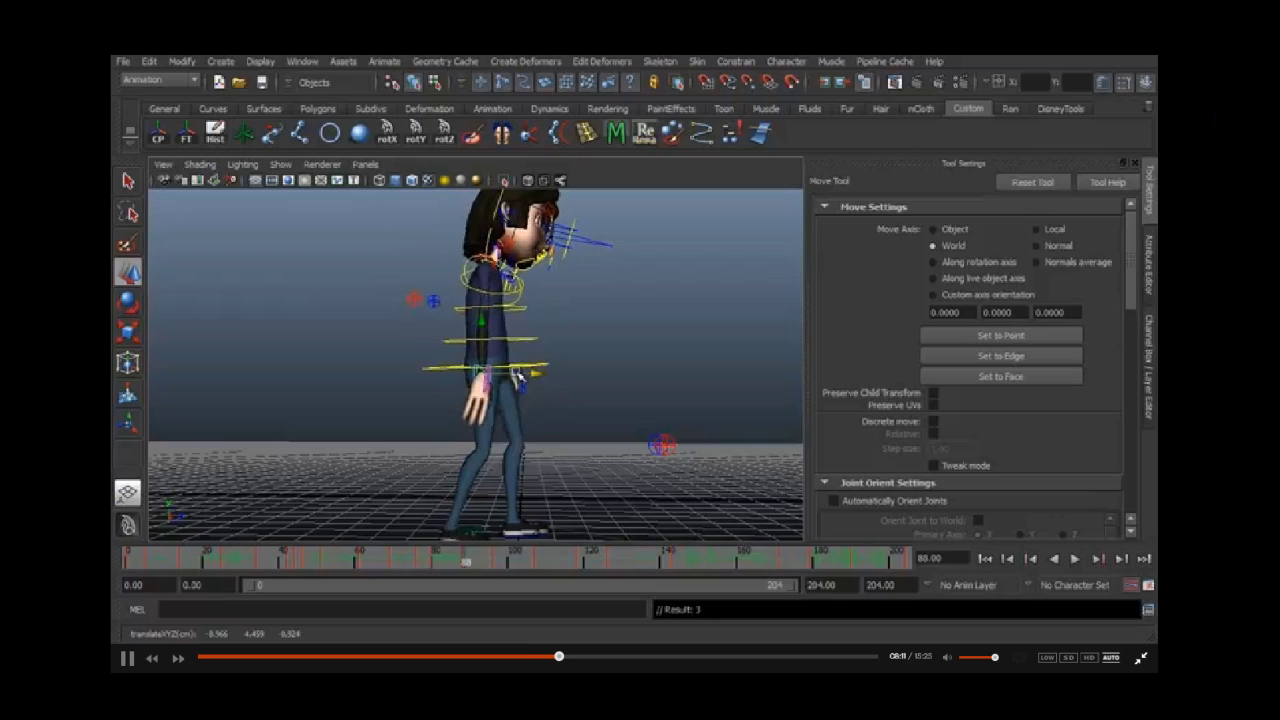
{"action": "key", "text": "s"}
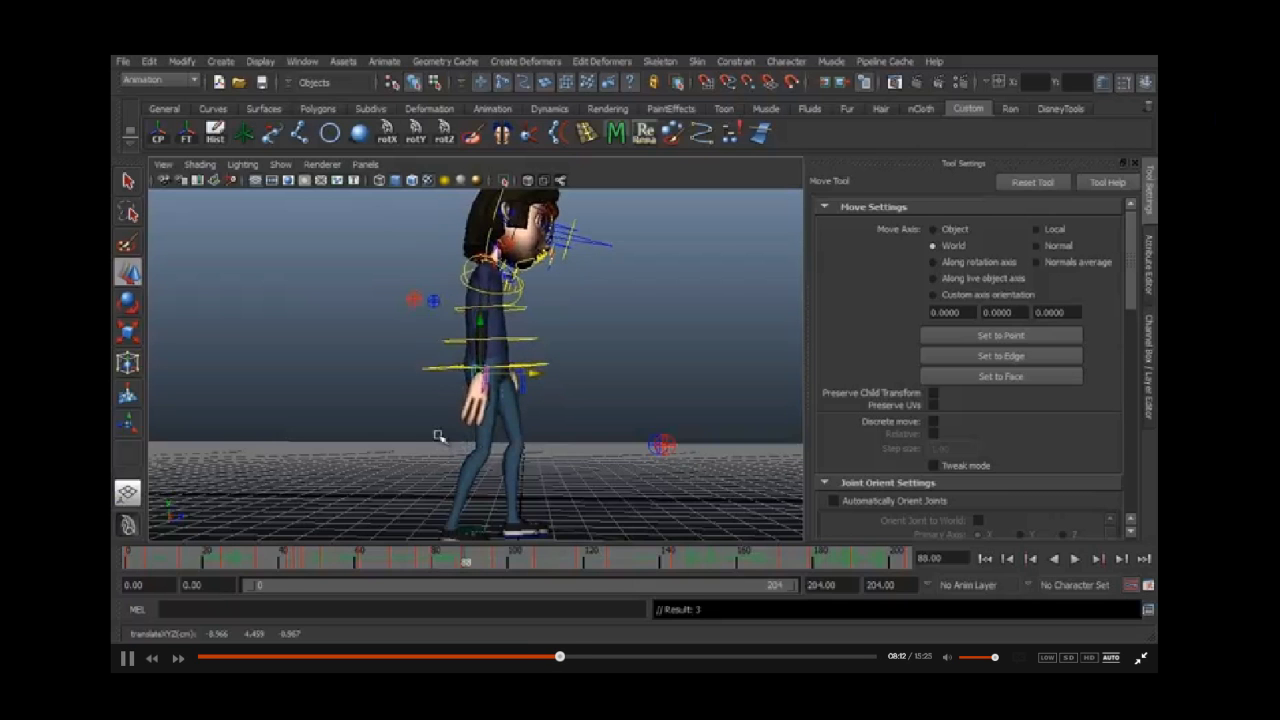
Step: Rotate the right wrist control at frame 88 to about -28.006, -9.579, -64.455 degrees and play the motion from the front
{"action": "key", "text": "e"}
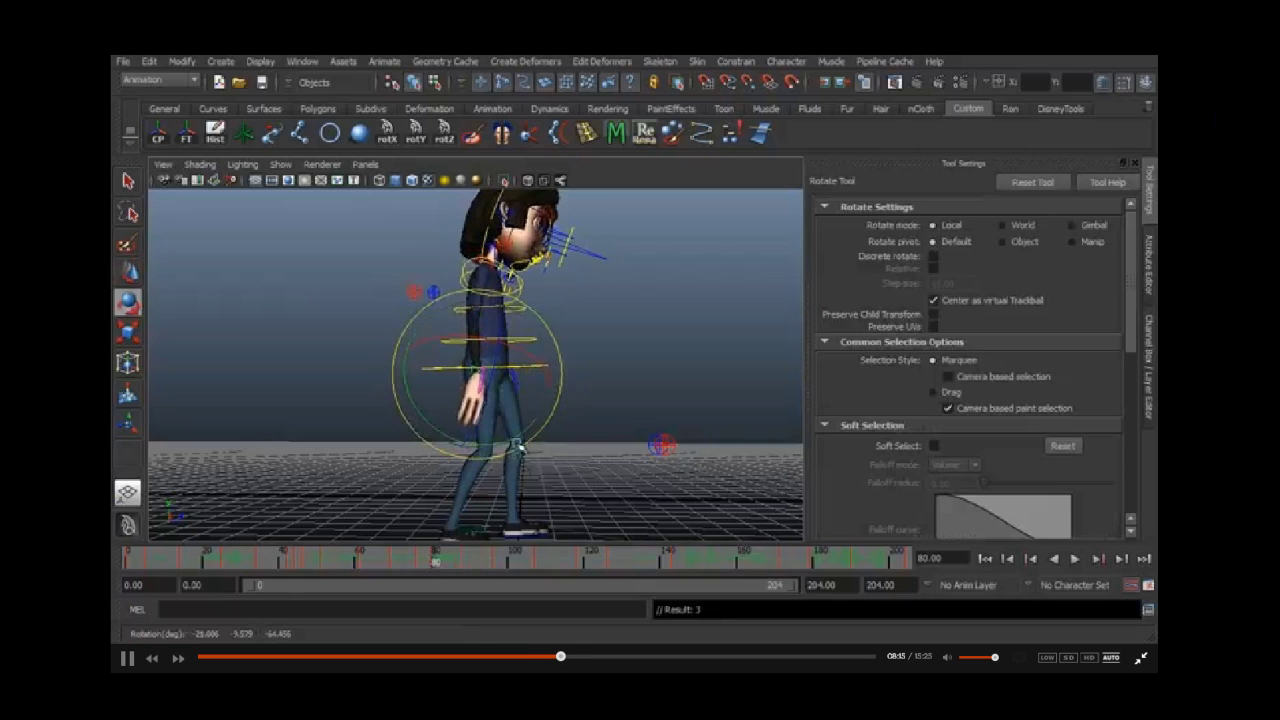
{"action": "key", "text": "period"}
{"action": "left_click_drag", "start_coordinate": [602, 393], "coordinate": [462, 386], "text": "alt"}
{"action": "key", "text": "comma"}
{"action": "key", "text": "comma"}
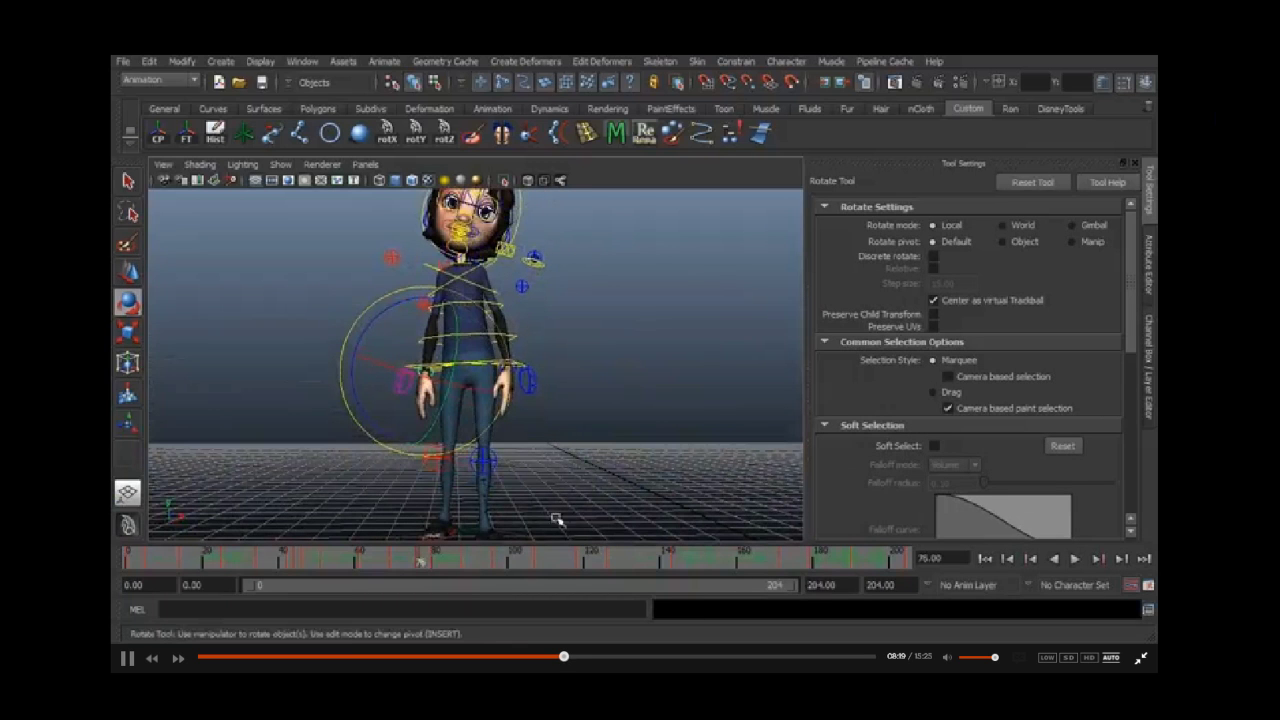
{"action": "scroll", "coordinate": [543, 437], "scroll_direction": "down", "scroll_amount": 3}
{"action": "left_click_drag", "start_coordinate": [543, 437], "coordinate": [537, 438], "text": "alt"}
{"action": "left_click_drag", "start_coordinate": [423, 557], "coordinate": [308, 577]}
{"action": "left_click", "coordinate": [1076, 560]}
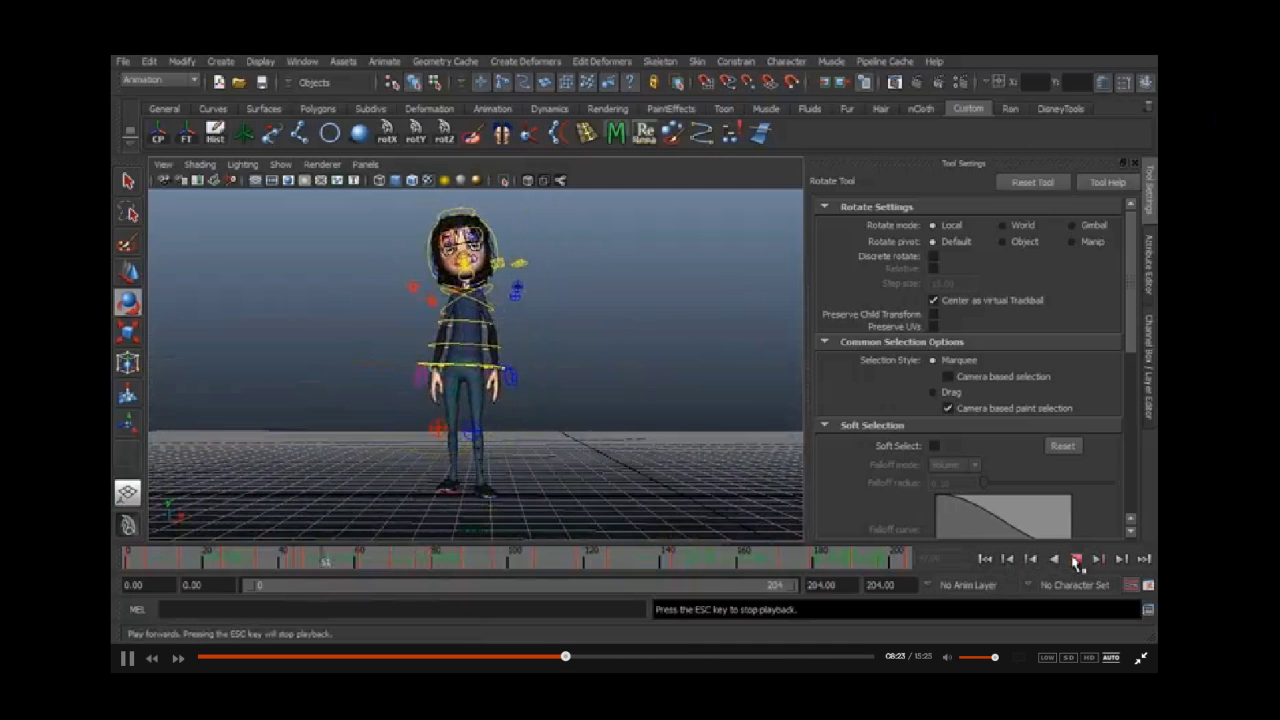
{"action": "left_click", "coordinate": [1076, 560]}
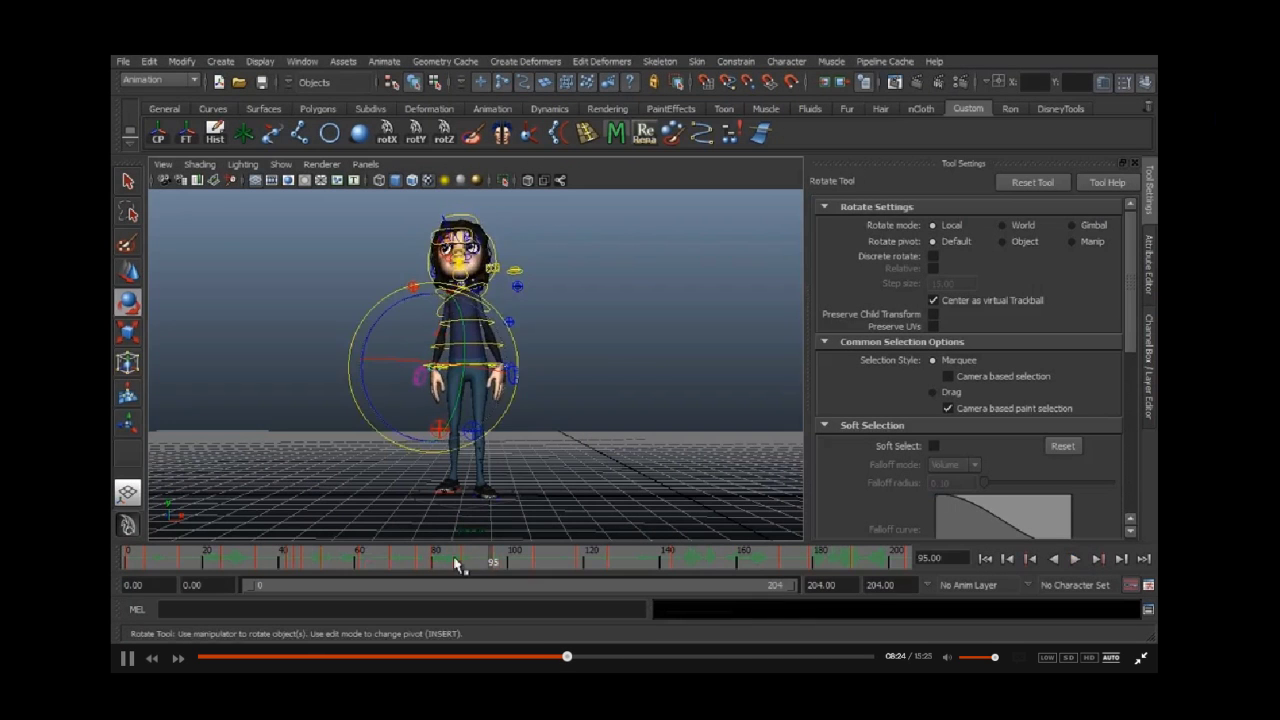
Step: Compare frames 80 and 88, rotate the right wrist control at frame 88 to about -24.641, -9.538, -75.887 degrees, key it and play
{"action": "left_click", "coordinate": [420, 561]}
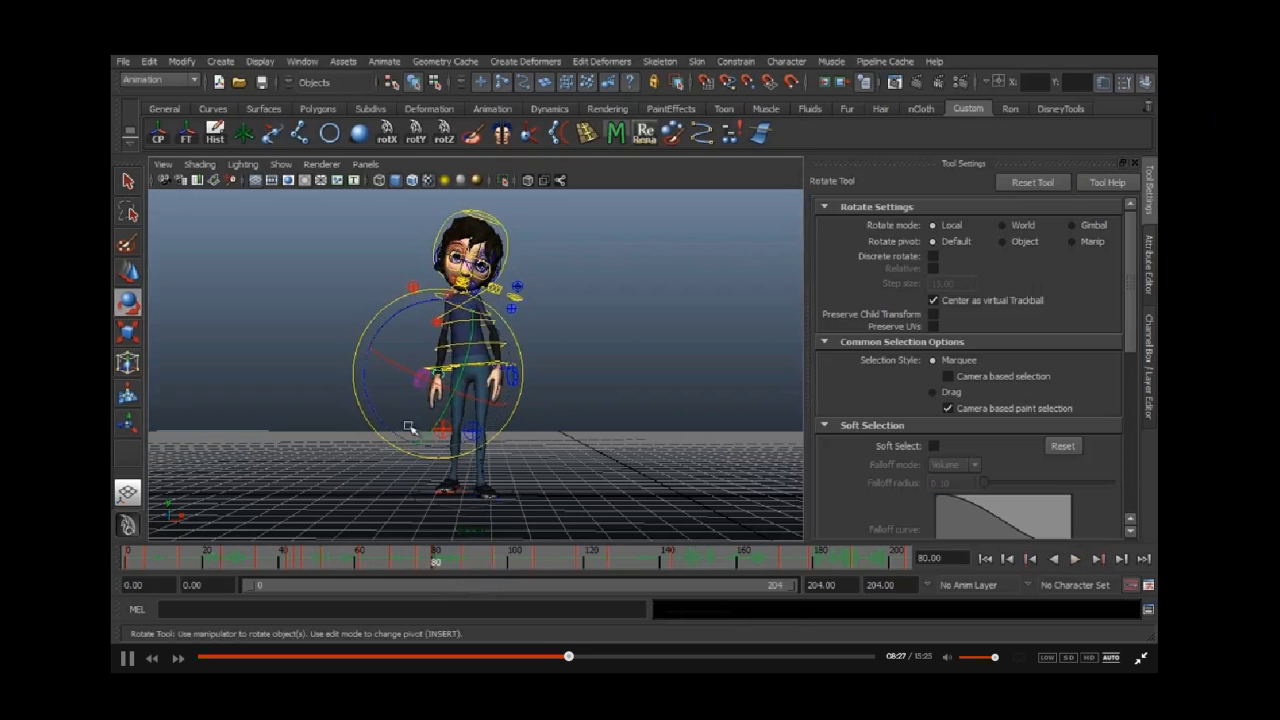
{"action": "left_click_drag", "start_coordinate": [415, 562], "coordinate": [464, 550]}
{"action": "key", "text": "alt+period"}
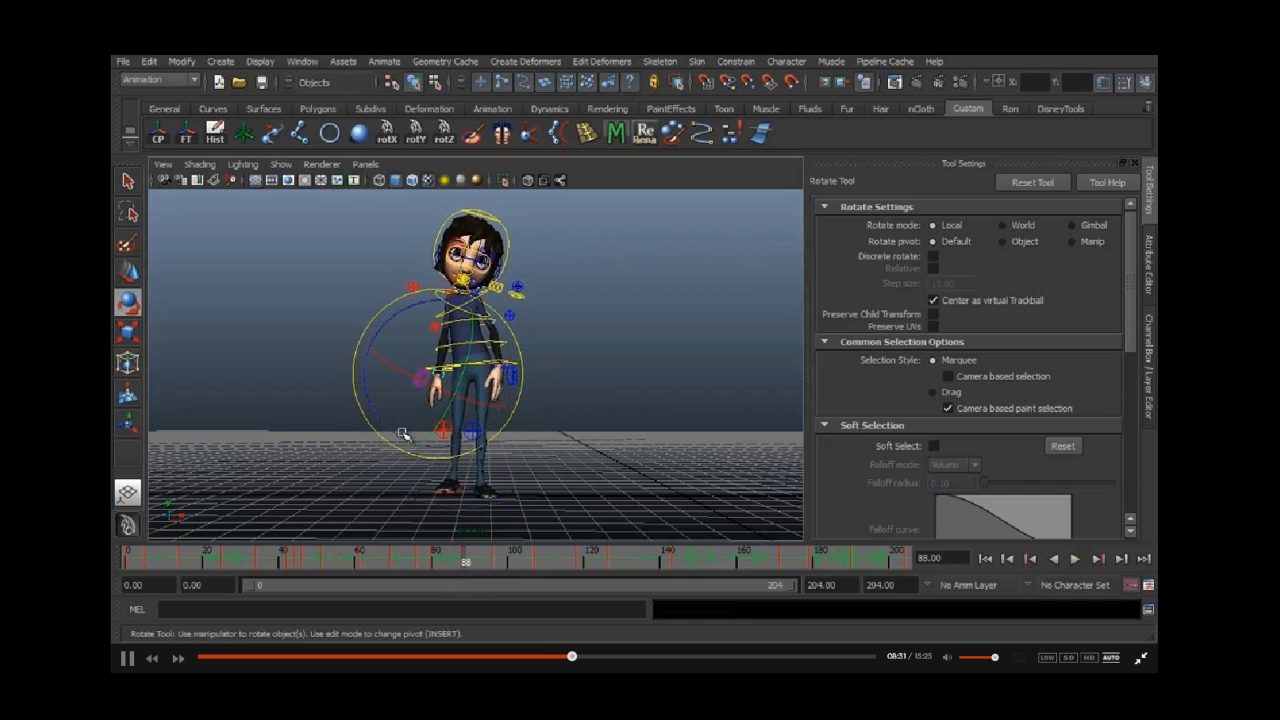
{"action": "key", "text": "s"}
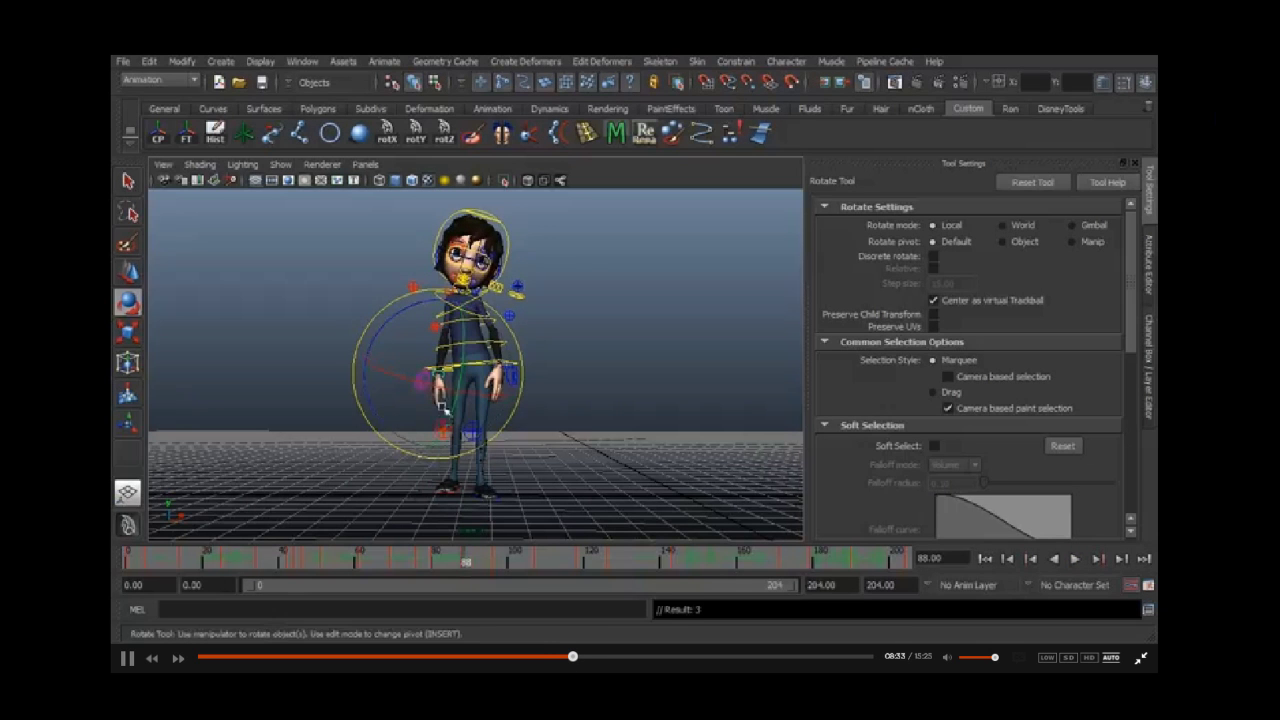
{"action": "left_click_drag", "start_coordinate": [436, 378], "coordinate": [443, 389]}
{"action": "key", "text": "s"}
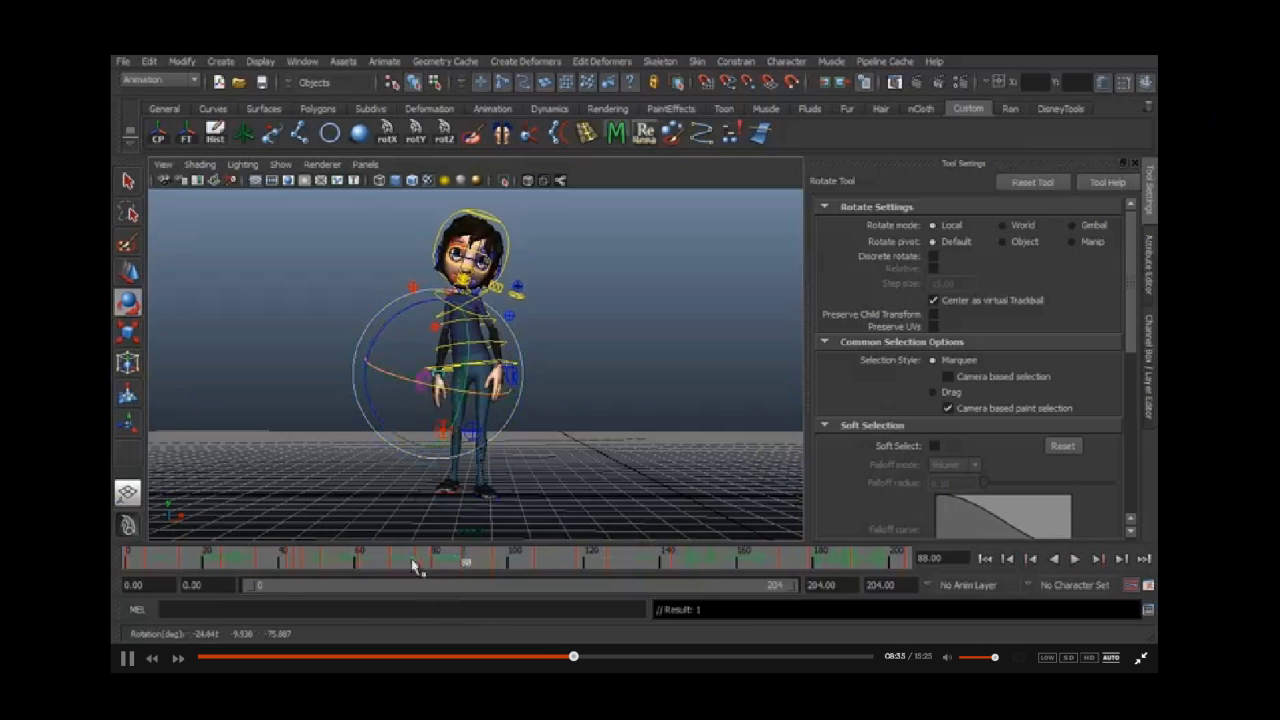
{"action": "left_click", "coordinate": [1076, 560]}
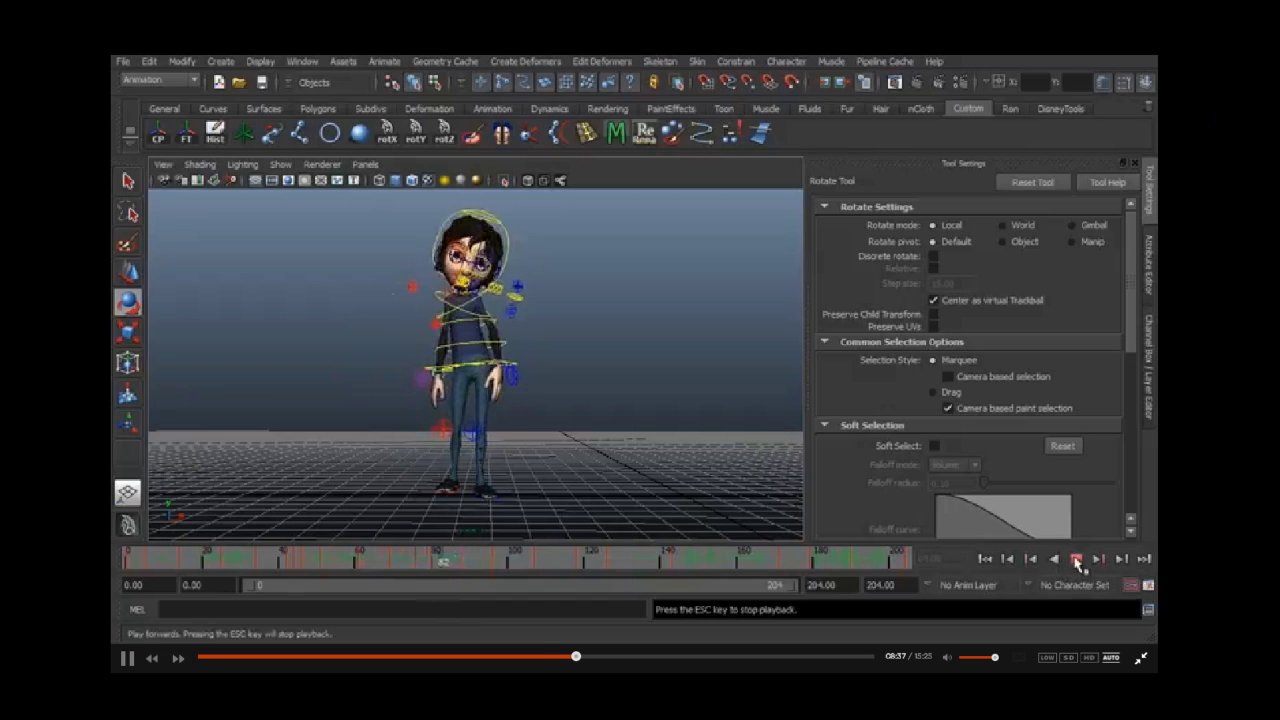
Step: Rotate the right wrist control at frame 80 to about -19.556, -7.184, -67.766 degrees, key it and replay the motion
{"action": "left_click_drag", "start_coordinate": [462, 562], "coordinate": [417, 573]}
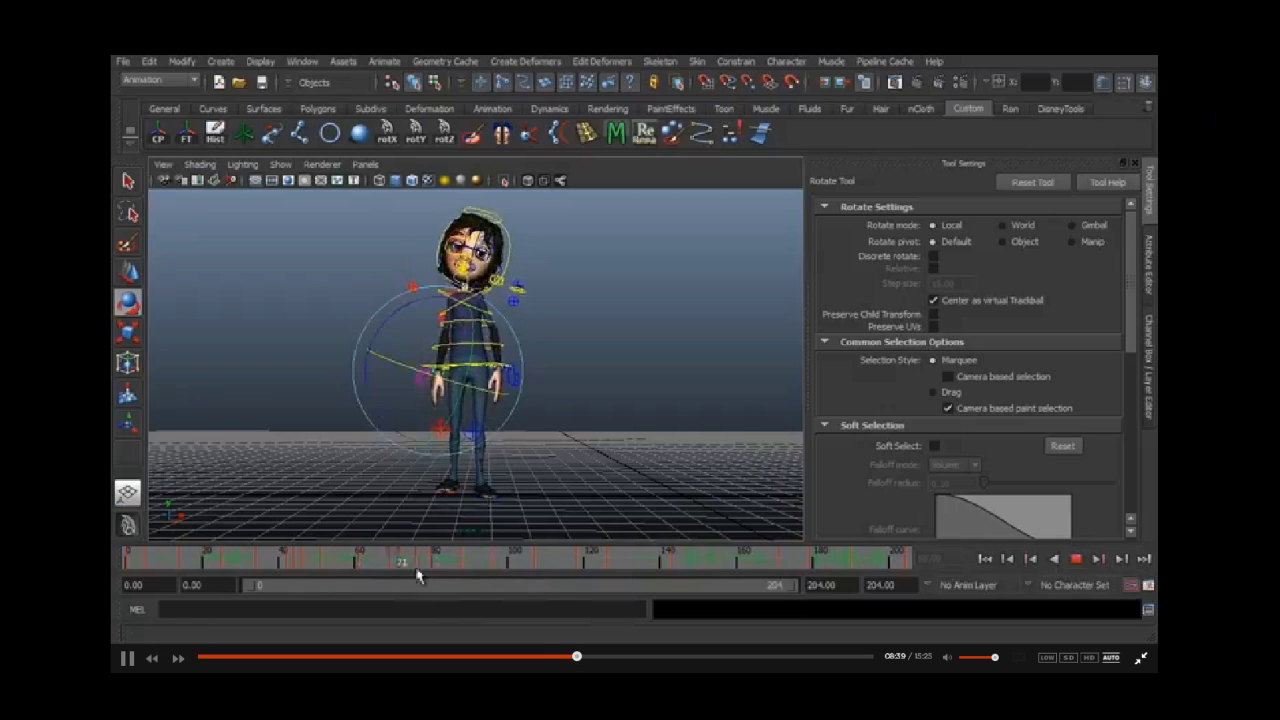
{"action": "key", "text": "Escape"}
{"action": "left_click_drag", "start_coordinate": [391, 447], "coordinate": [396, 450]}
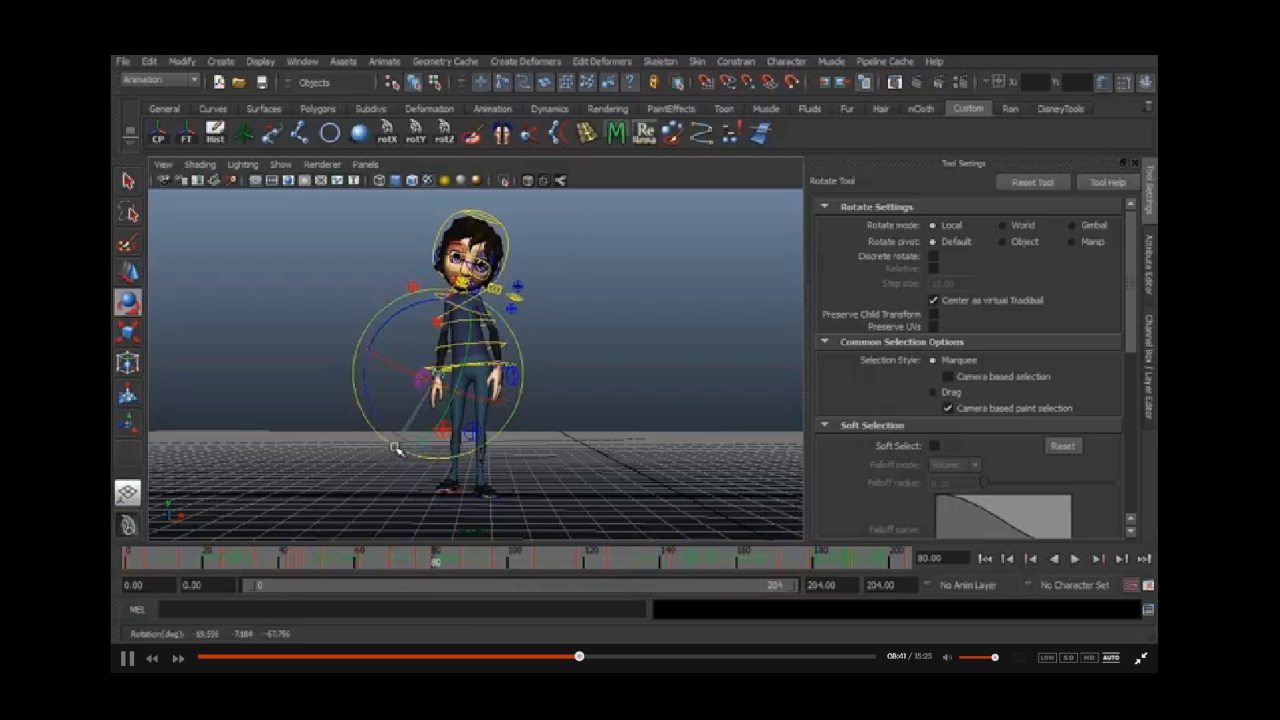
{"action": "left_click_drag", "start_coordinate": [436, 385], "coordinate": [403, 500]}
{"action": "key", "text": "s"}
{"action": "left_click", "coordinate": [1076, 559]}
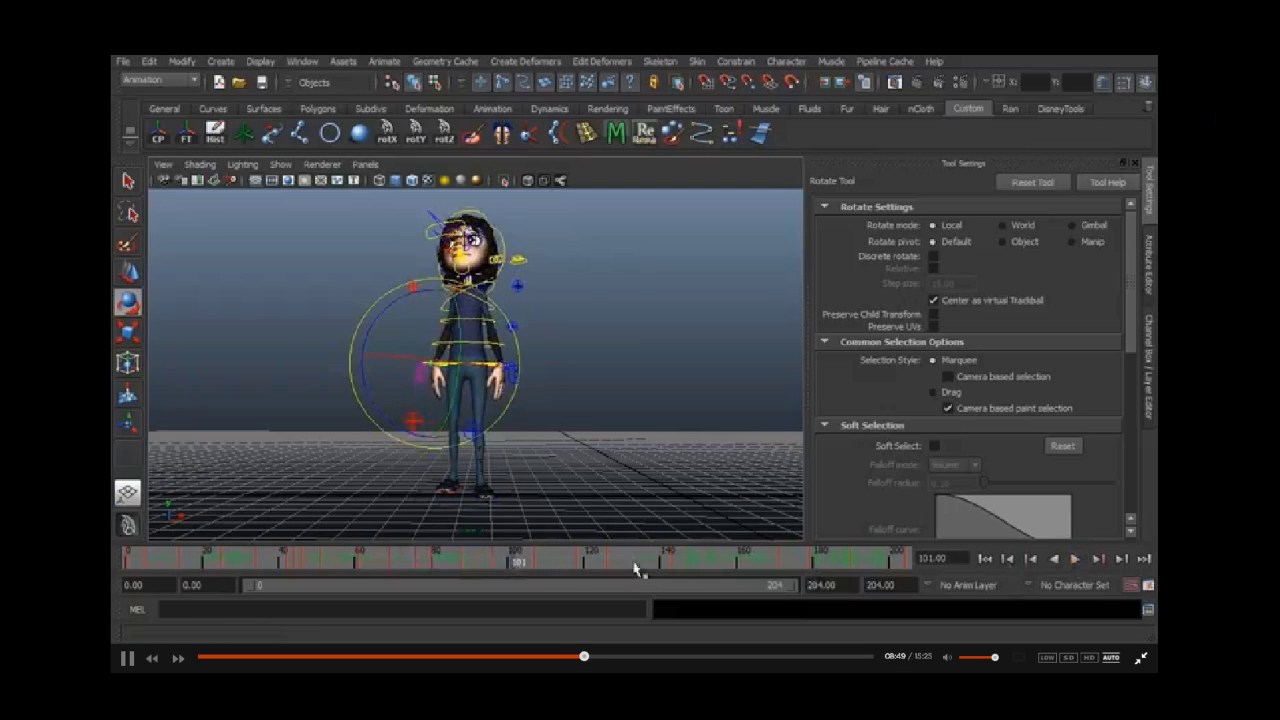
{"action": "left_click_drag", "start_coordinate": [433, 565], "coordinate": [377, 571]}
{"action": "left_click", "coordinate": [1076, 559]}
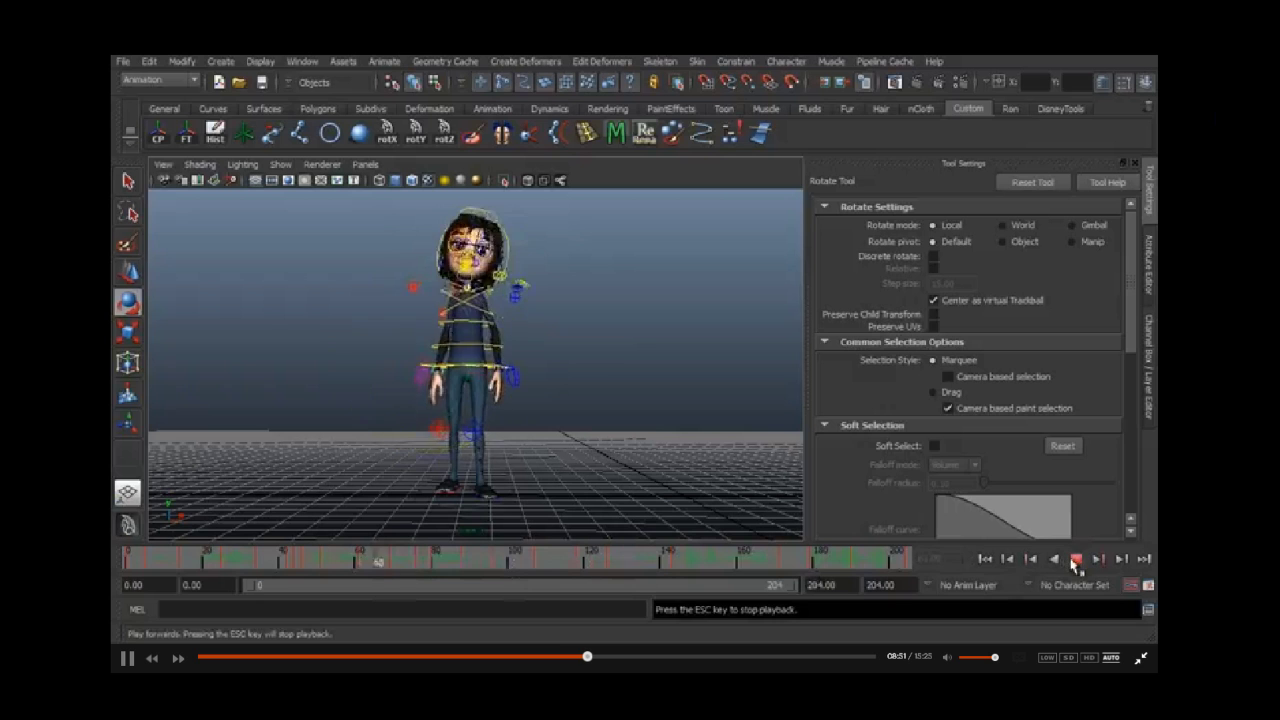
{"action": "left_click", "coordinate": [1076, 559]}
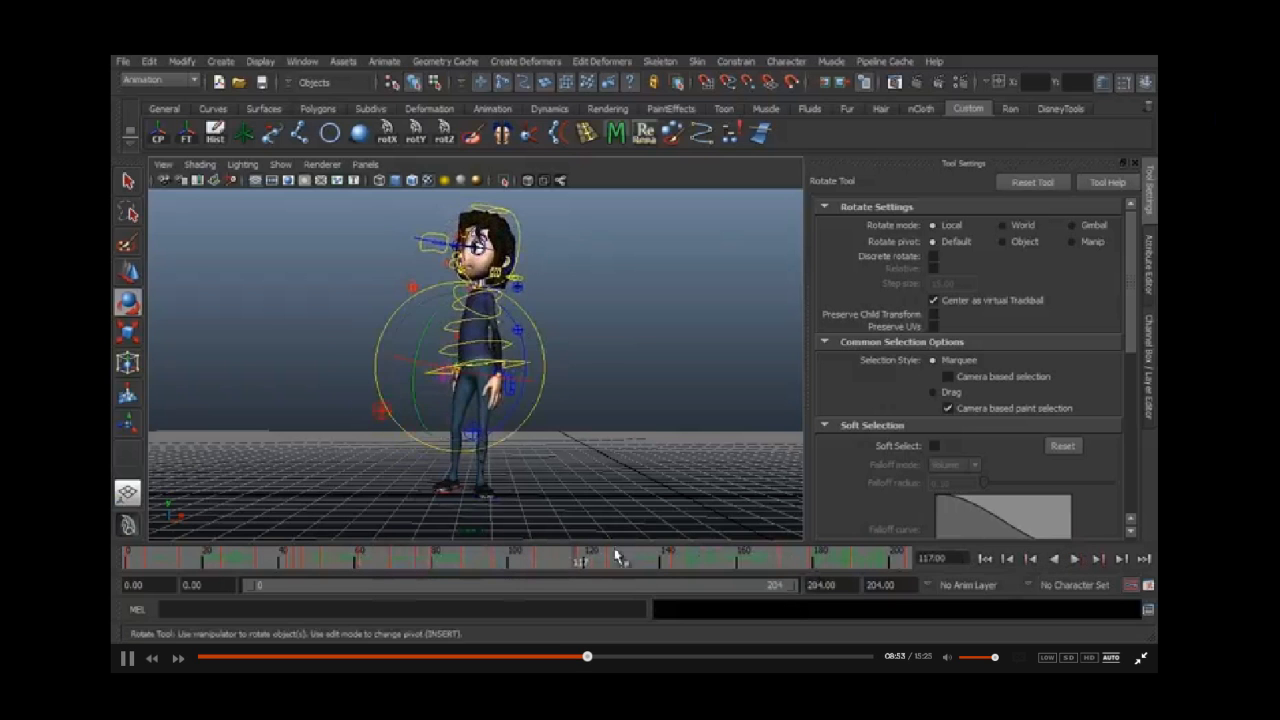
Step: At frame 96, rotate the right wrist control to about 7.526 degrees in Y and -75.579 degrees in Z, key it and compare with frame 88
{"action": "mouse_move", "coordinate": [500, 567]}
{"action": "left_mouse_down"}
{"action": "mouse_move", "coordinate": [449, 569]}
{"action": "mouse_move", "coordinate": [497, 579]}
{"action": "left_mouse_up"}
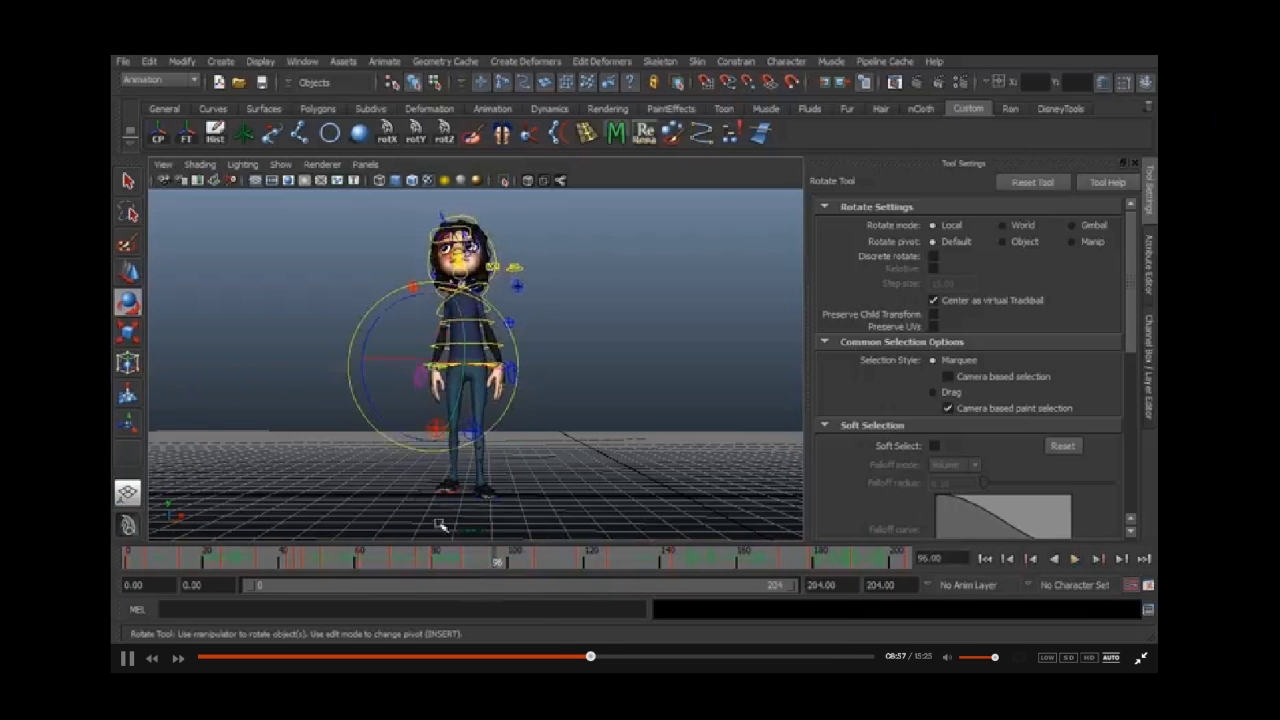
{"action": "left_click_drag", "start_coordinate": [420, 414], "coordinate": [399, 403]}
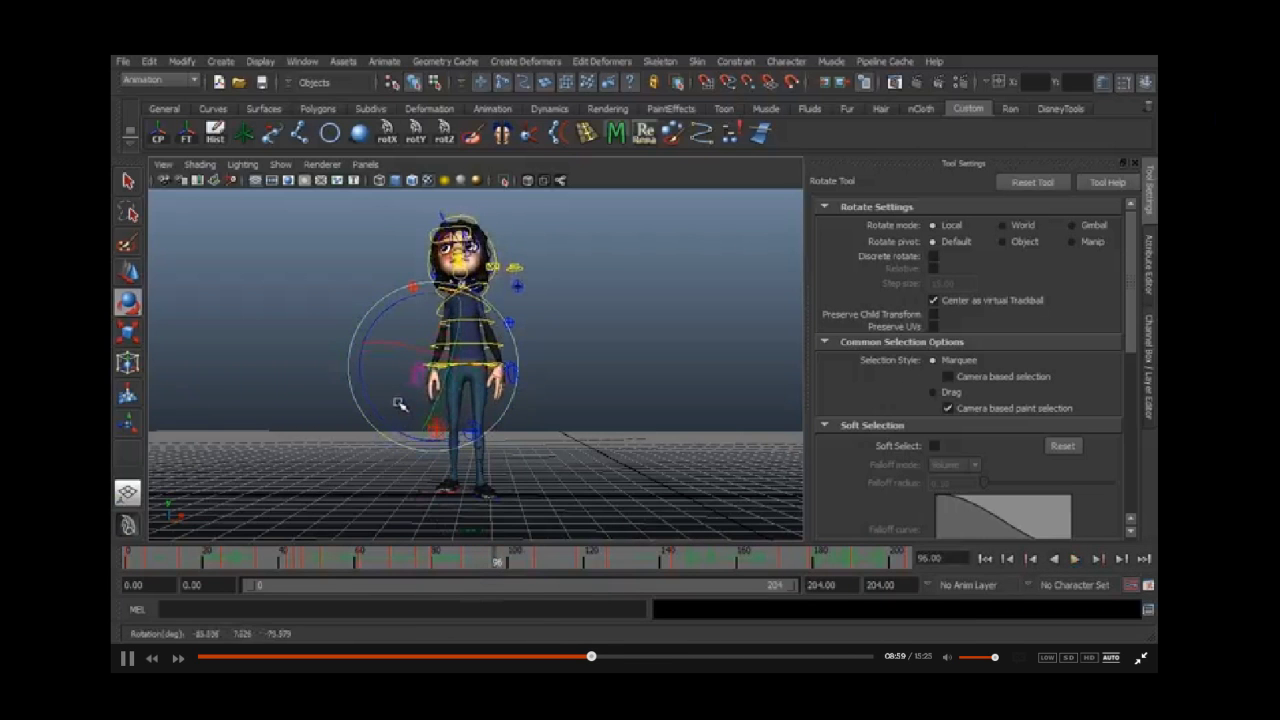
{"action": "key", "text": "s"}
{"action": "left_click_drag", "start_coordinate": [499, 566], "coordinate": [467, 566]}
{"action": "left_click", "coordinate": [498, 552]}
Step: In a side view at frame 88, nudge the right wrist control's position slightly and key it
{"action": "left_click_drag", "start_coordinate": [460, 460], "coordinate": [637, 467], "text": "alt"}
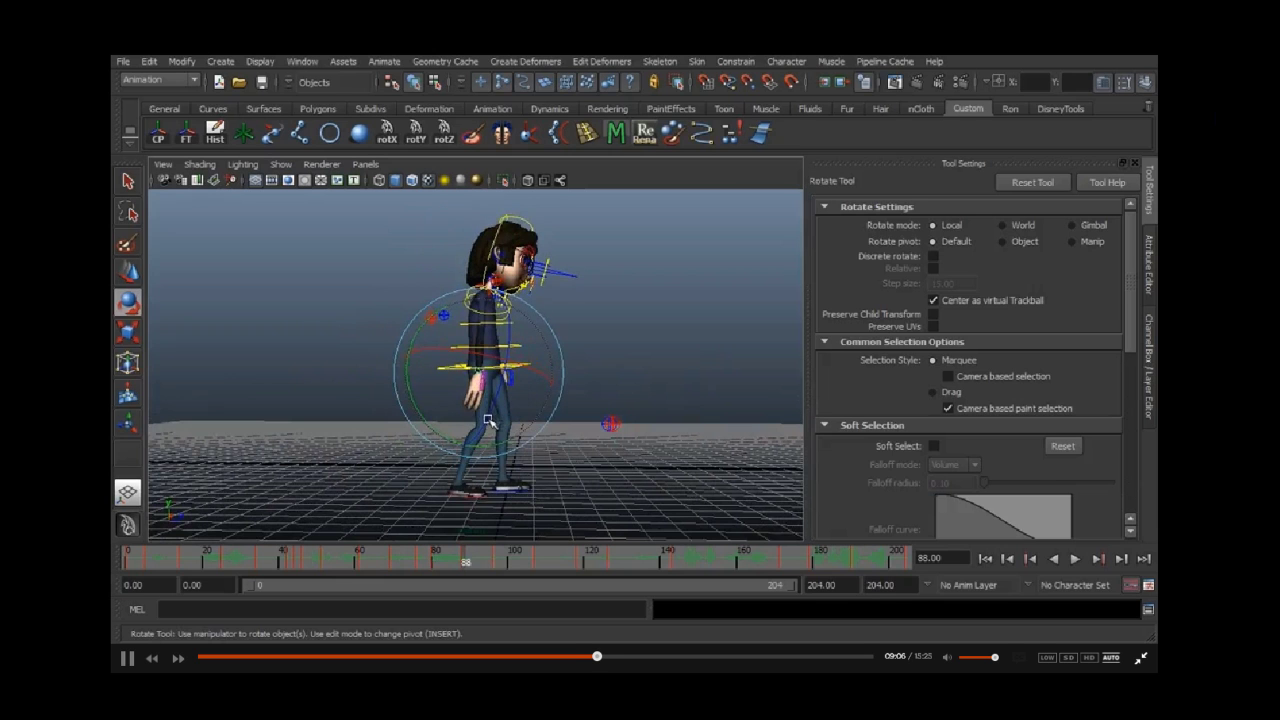
{"action": "scroll", "coordinate": [488, 425], "scroll_direction": "up", "scroll_amount": 2}
{"action": "scroll", "coordinate": [505, 410], "scroll_direction": "up", "scroll_amount": 2}
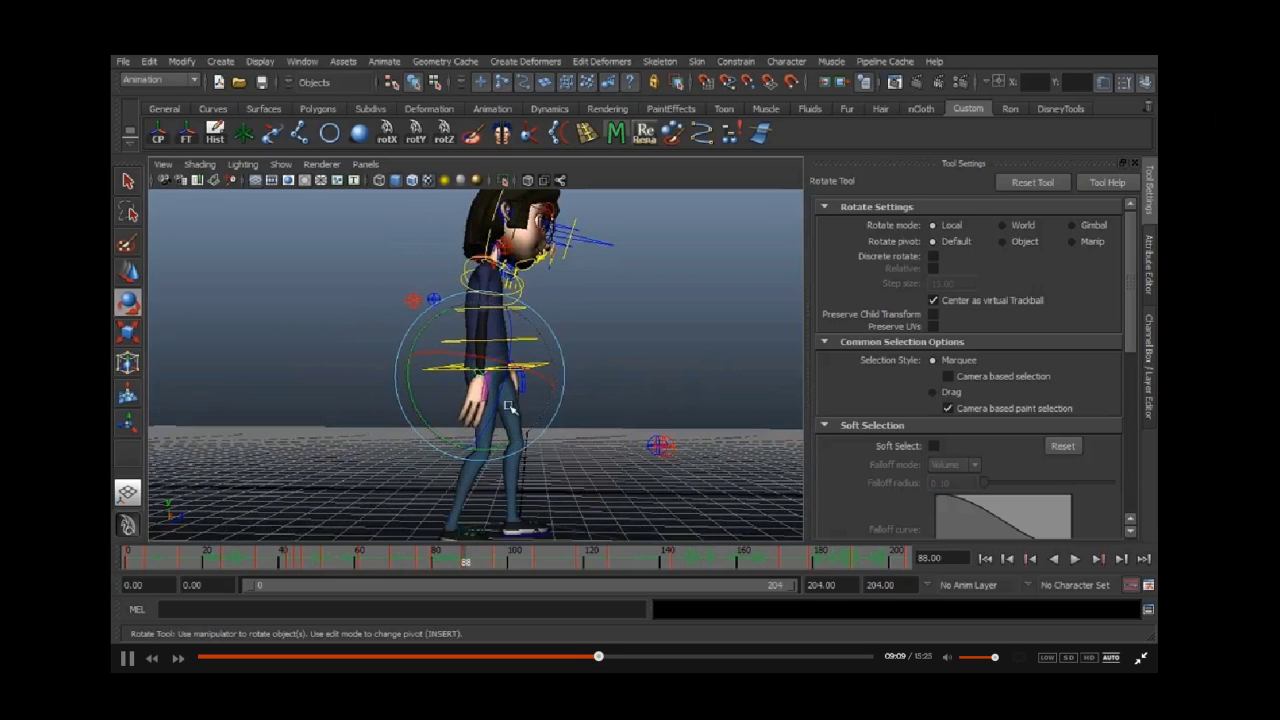
{"action": "key", "text": "w"}
{"action": "left_click_drag", "start_coordinate": [519, 374], "coordinate": [520, 374]}
{"action": "key", "text": "s"}
Step: At frame 96, move the right wrist control to about -9.161, 4.612, -1.254 cm
{"action": "key", "text": "."}
{"action": "key", "text": "."}
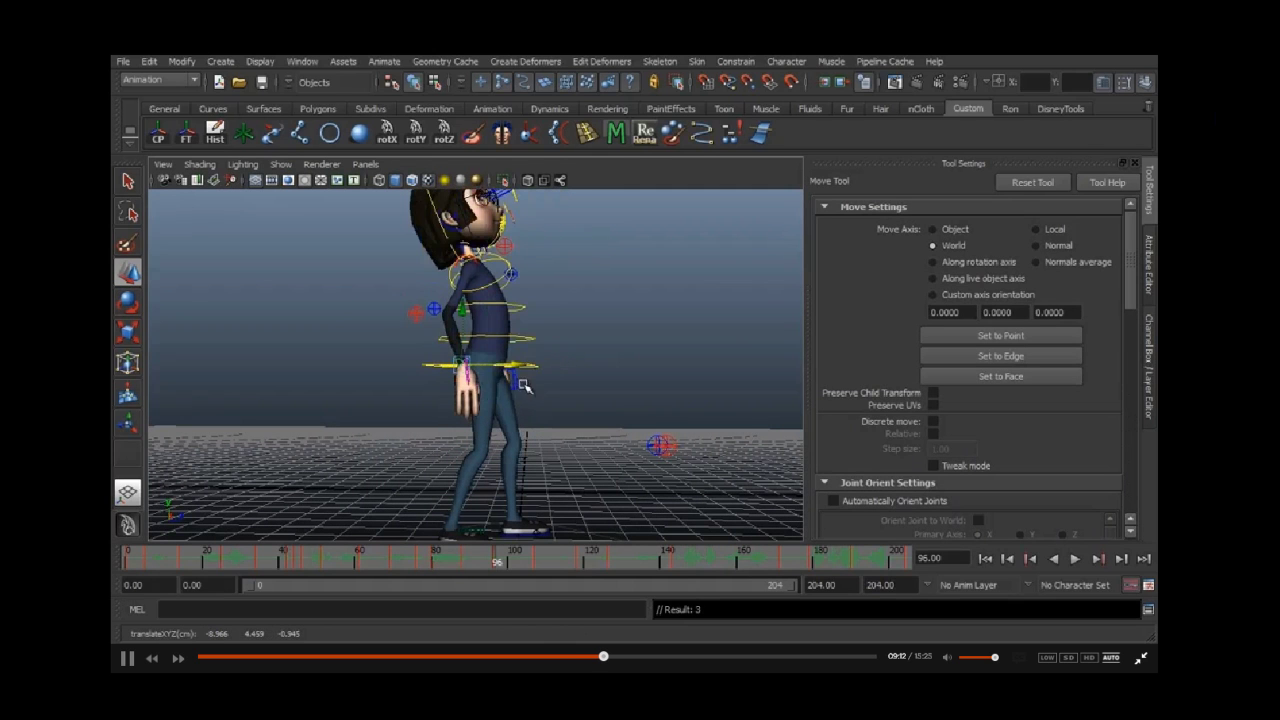
{"action": "key", "text": "."}
{"action": "left_click_drag", "start_coordinate": [500, 386], "coordinate": [510, 396]}
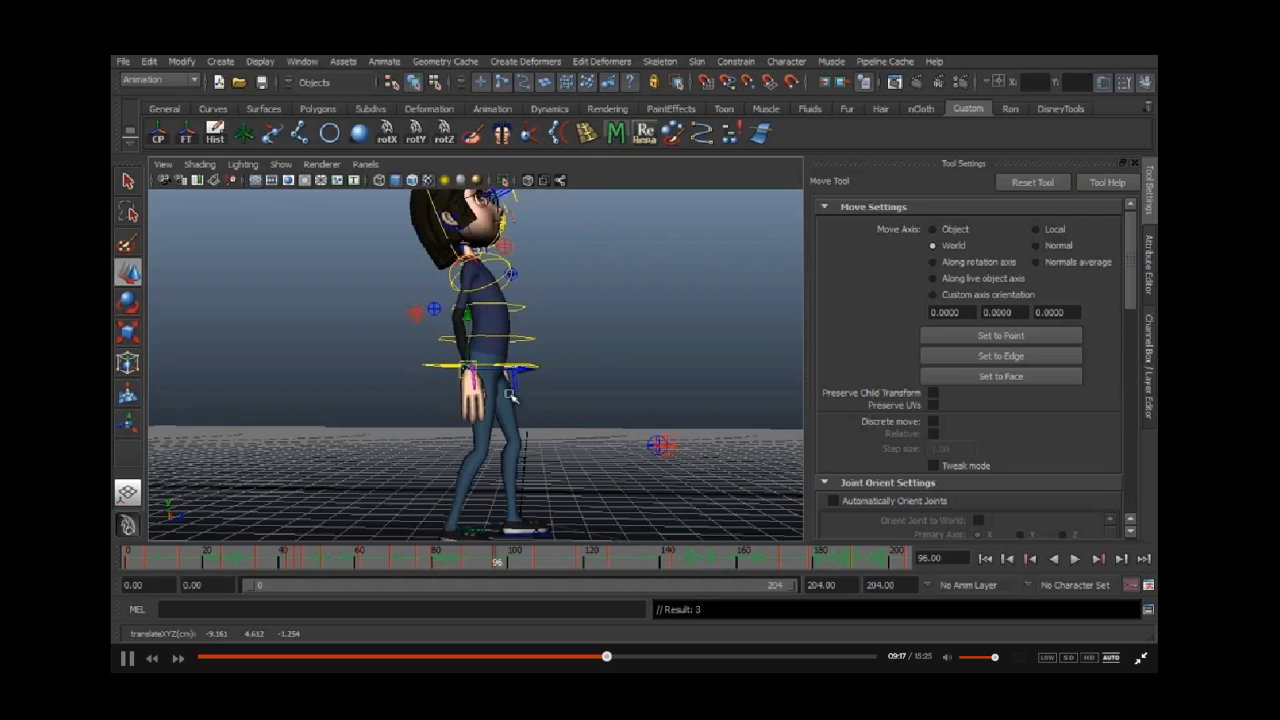
Step: At frame 107, rotate the right wrist control to about 22.359, -8.370, -50.843 degrees from a front three-quarter view
{"action": "key", "text": "e"}
{"action": "key", "text": "."}
{"action": "left_click_drag", "start_coordinate": [644, 421], "coordinate": [540, 570], "text": "alt"}
{"action": "left_click", "coordinate": [468, 452]}
{"action": "left_click_drag", "start_coordinate": [455, 405], "coordinate": [404, 374]}
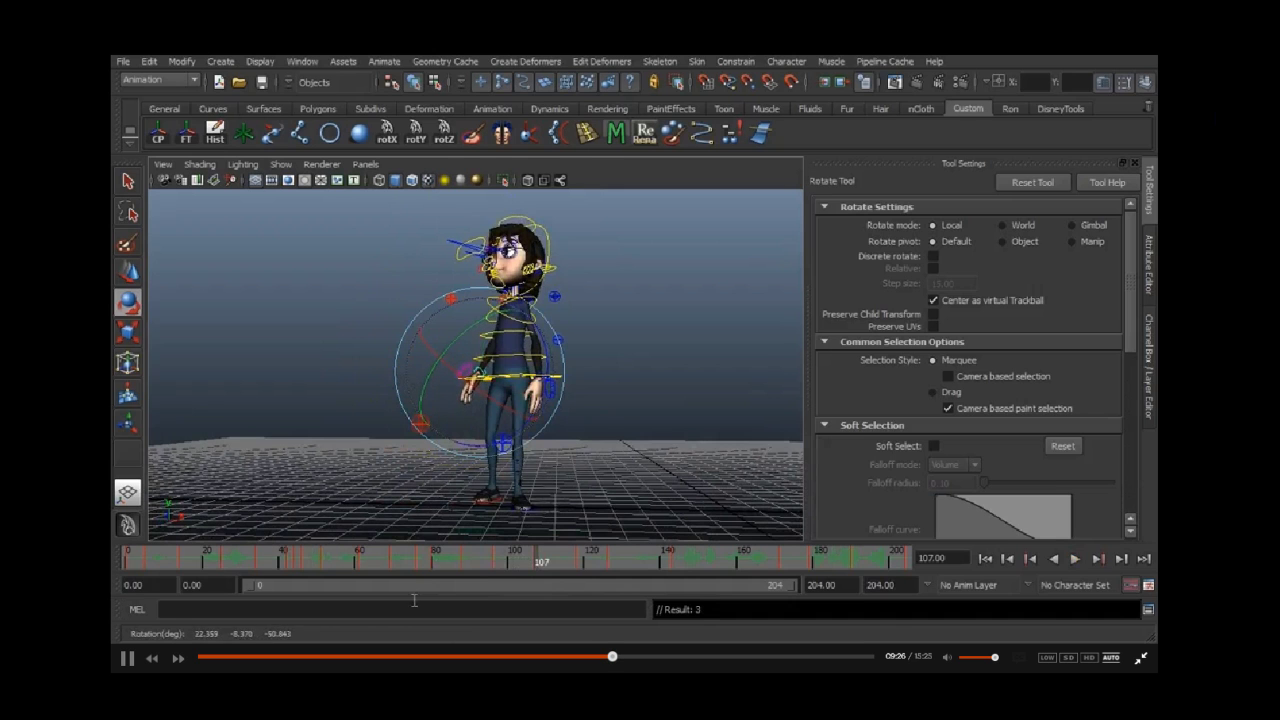
Step: Switch to the DialogueTutorial_VidRef video and study the actor's right hand between frames 89 and 121
{"action": "key", "text": "alt+Tab"}
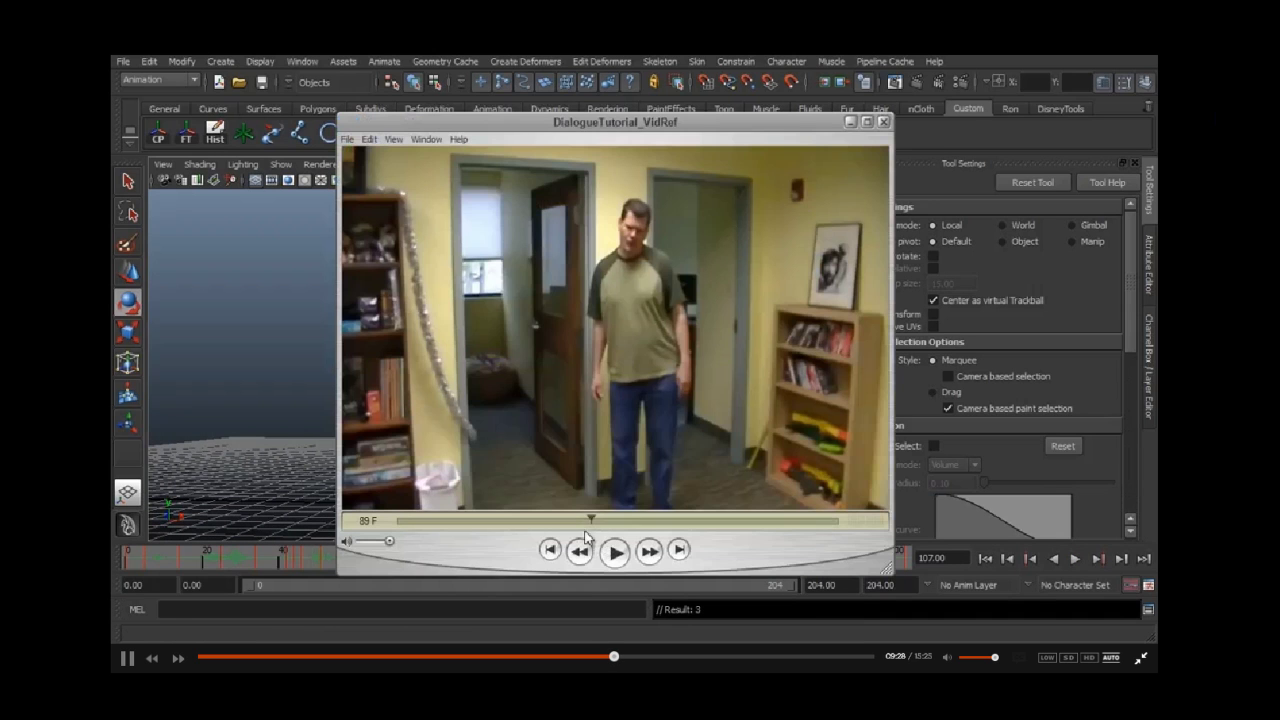
{"action": "left_click", "coordinate": [612, 548]}
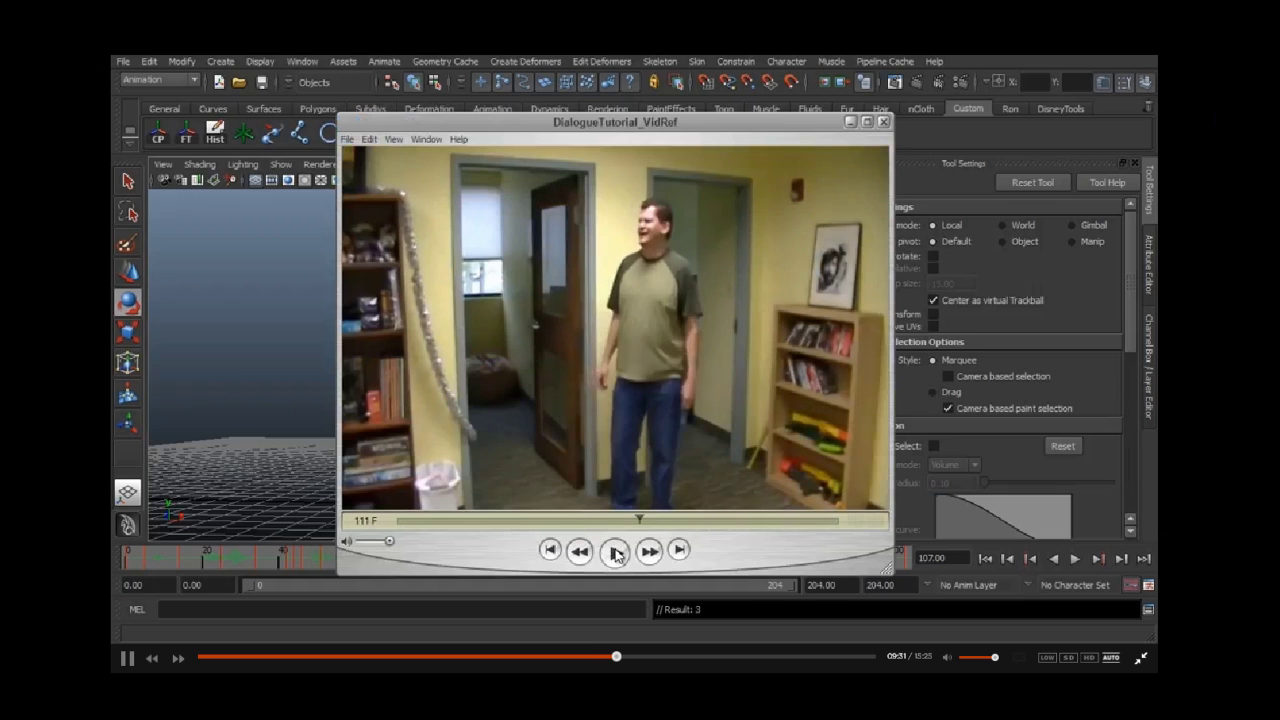
{"action": "key", "text": "Left"}
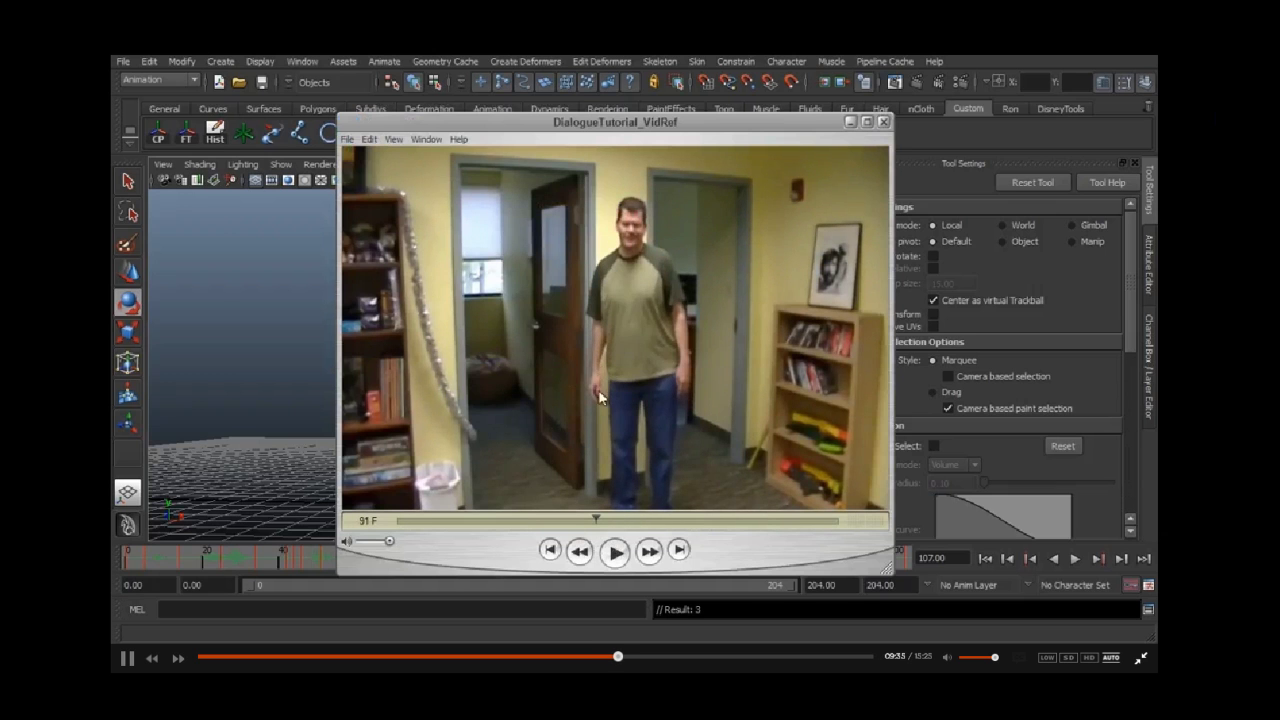
{"action": "left_click", "coordinate": [597, 372]}
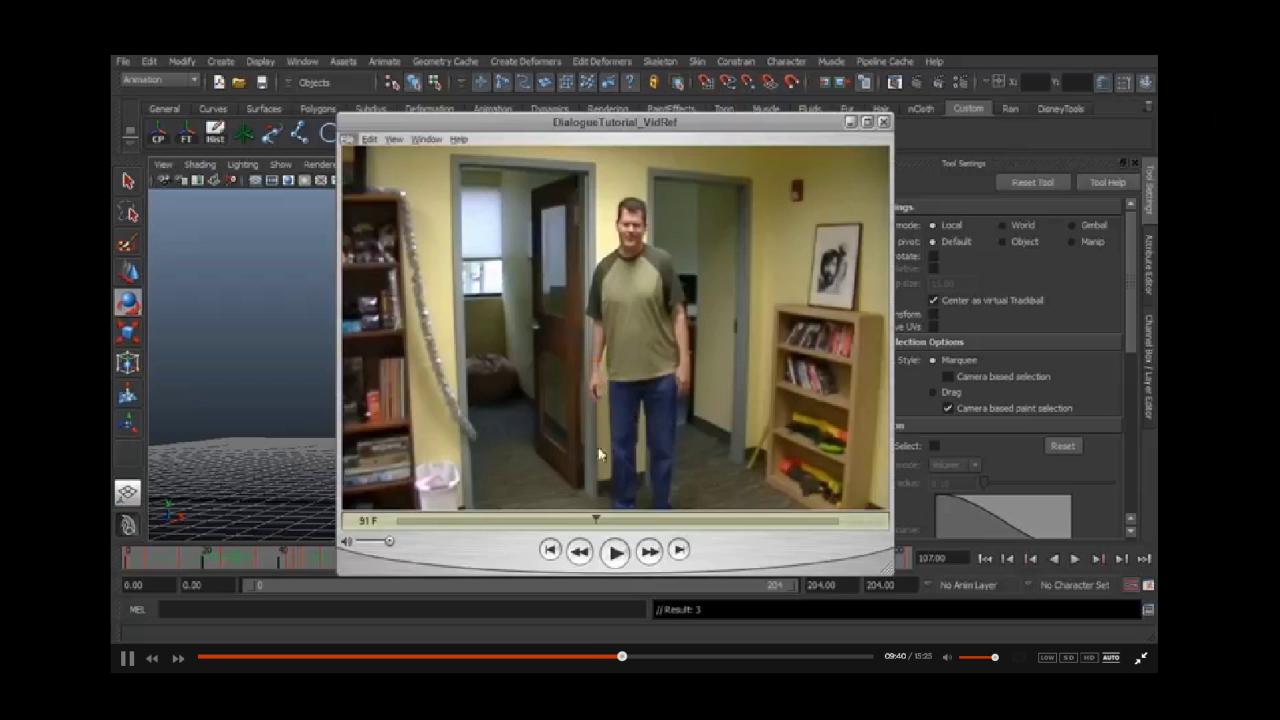
{"action": "left_click_drag", "start_coordinate": [596, 521], "coordinate": [664, 522]}
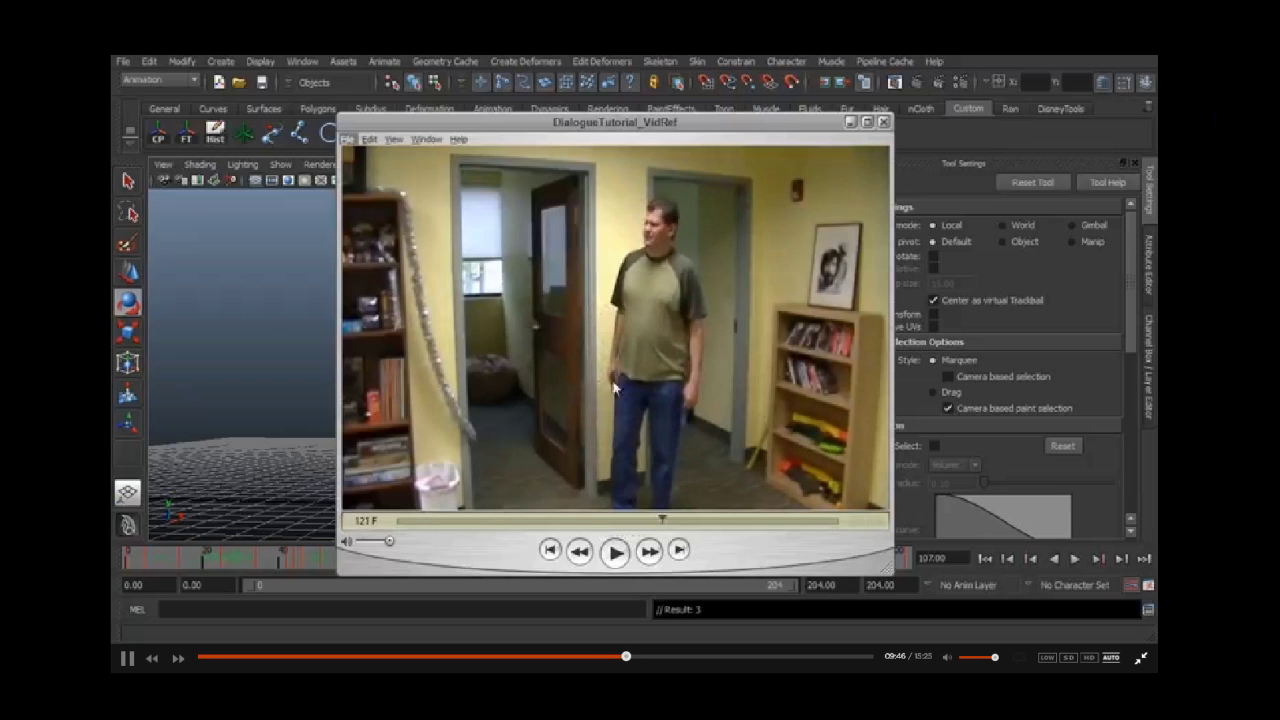
{"action": "left_click_drag", "start_coordinate": [589, 367], "coordinate": [618, 373]}
{"action": "left_click", "coordinate": [850, 123]}
Step: Play the animation, rotate the right wrist control at frame 114 and key it, checking the pose from the side
{"action": "key", "text": "alt+v"}
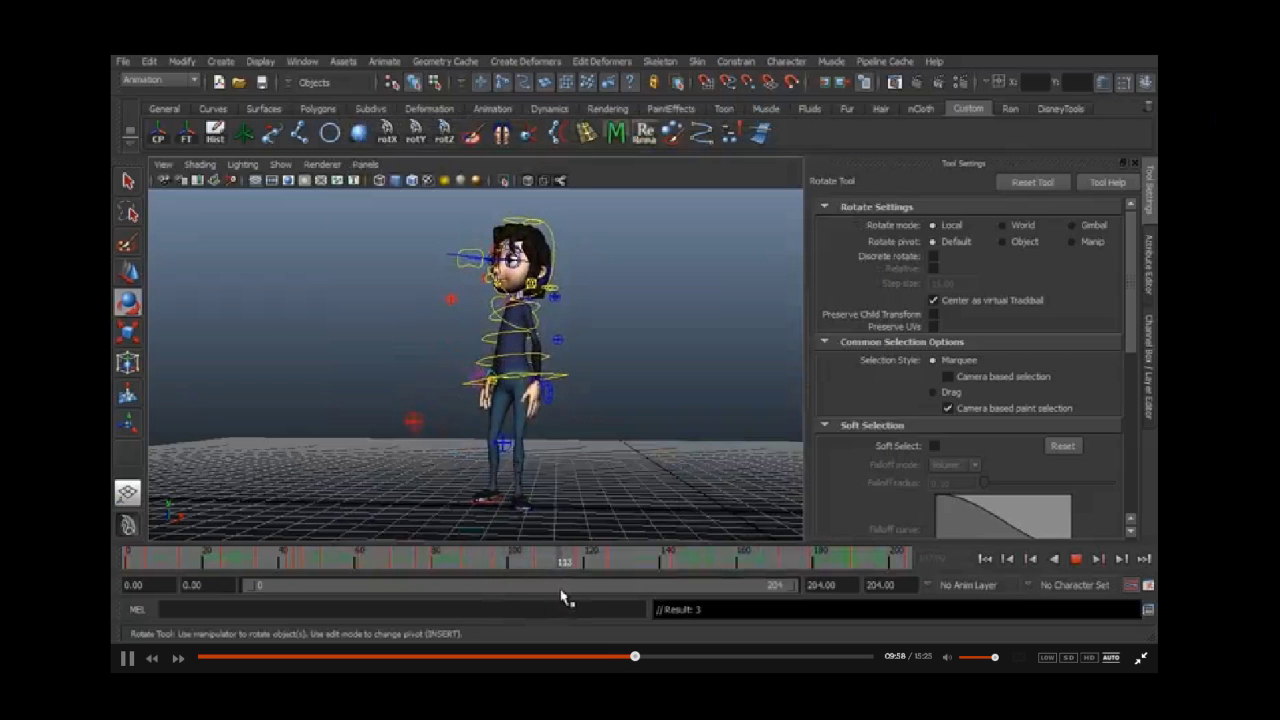
{"action": "key", "text": "alt+v"}
{"action": "left_click", "coordinate": [475, 380]}
{"action": "left_click_drag", "start_coordinate": [420, 423], "coordinate": [482, 388]}
{"action": "key", "text": "s"}
{"action": "left_click_drag", "start_coordinate": [476, 456], "coordinate": [650, 470], "text": "alt"}
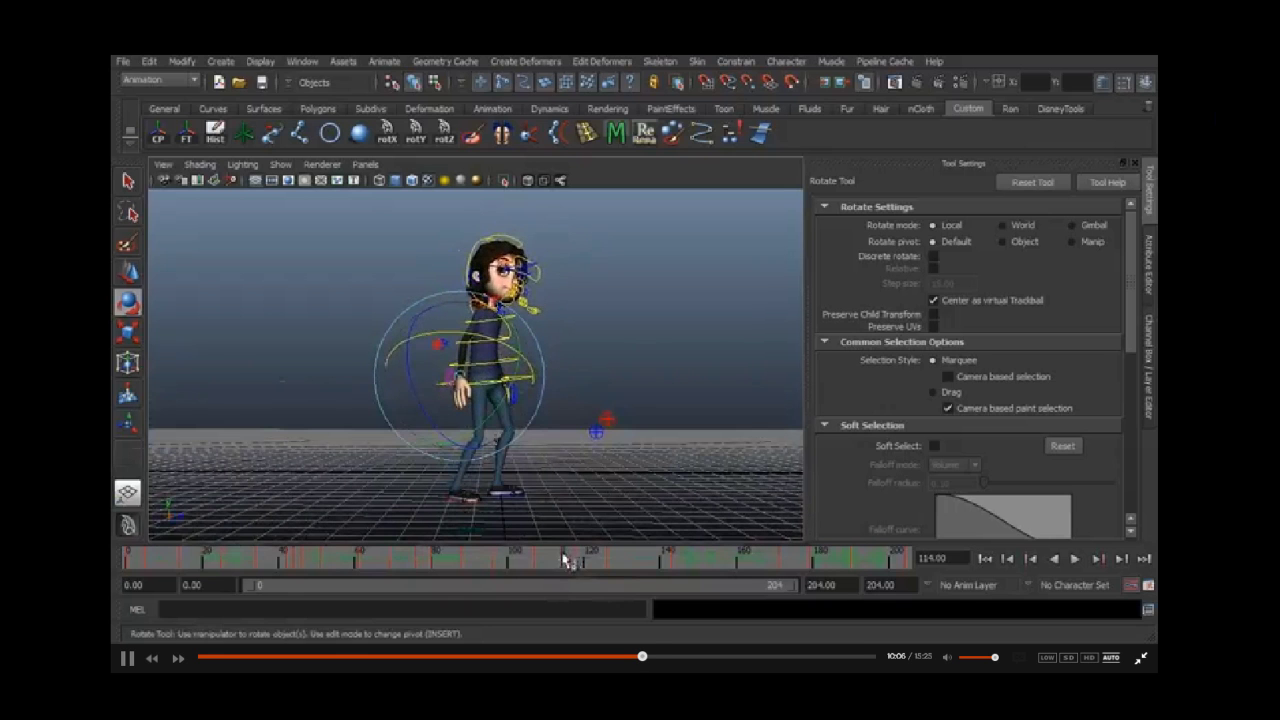
Step: Replay from the side and move the right wrist control at frame 114 to about -8.349, 4.871, -1.771 cm
{"action": "key", "text": "alt+v"}
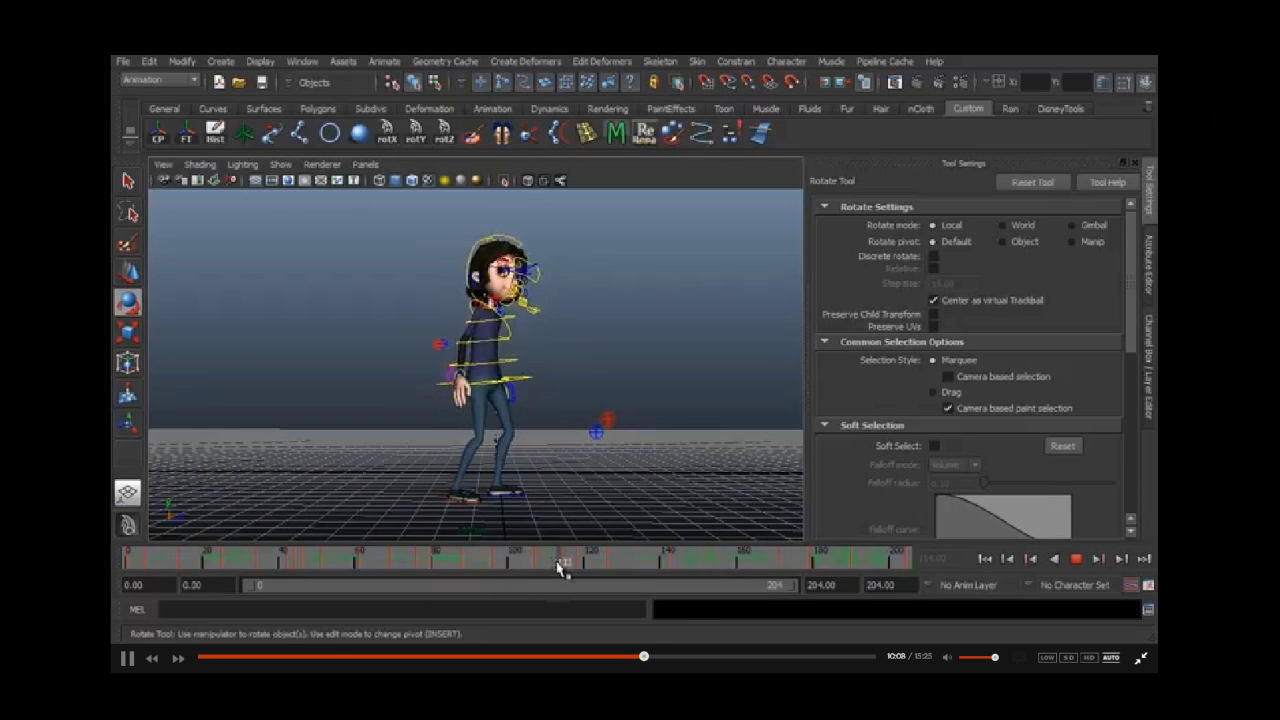
{"action": "left_click", "coordinate": [566, 568]}
{"action": "key", "text": "w"}
{"action": "left_click_drag", "start_coordinate": [488, 373], "coordinate": [469, 391]}
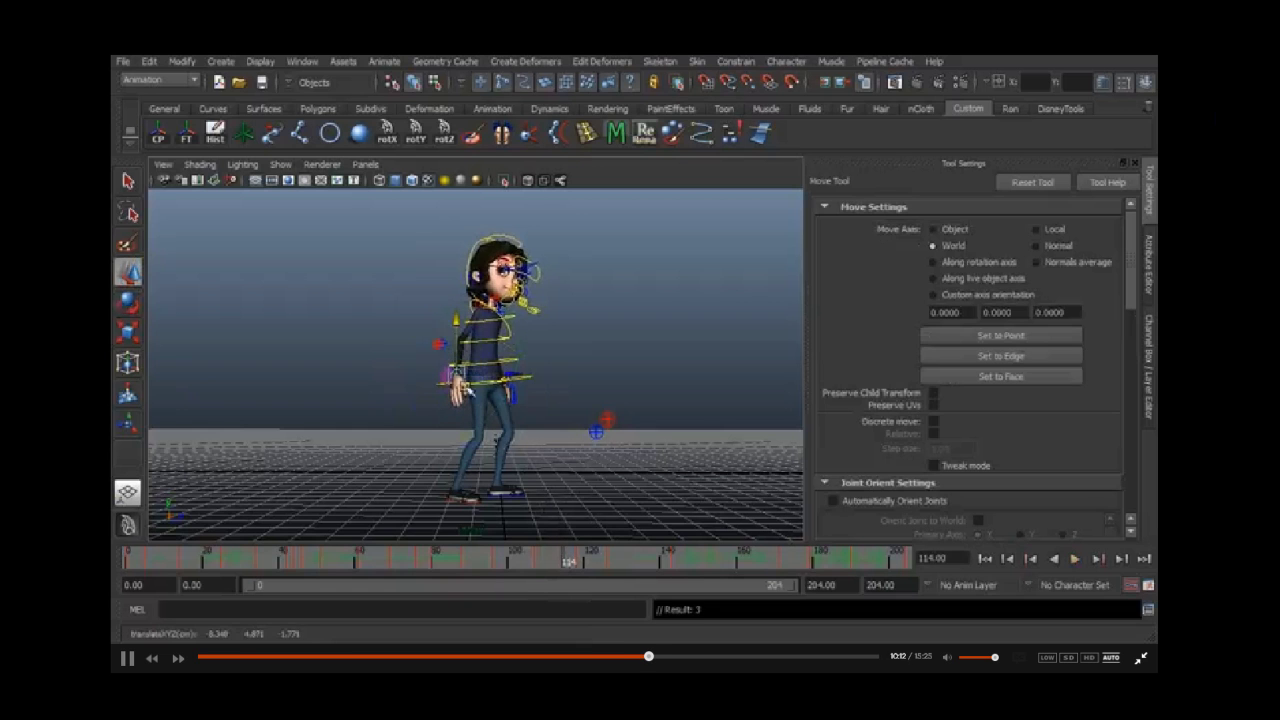
Step: Replay the motion, nudge the right wrist control's position at frame 112 and key it
{"action": "key", "text": "alt+v"}
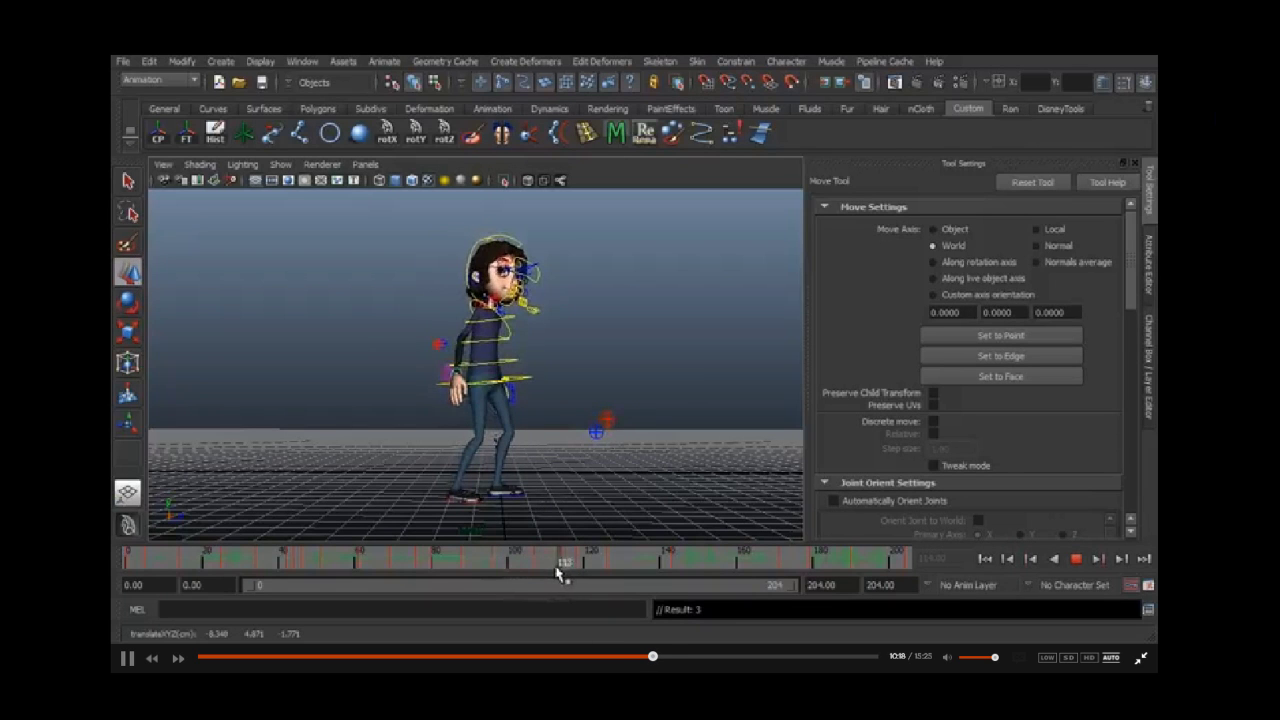
{"action": "key", "text": "alt+v"}
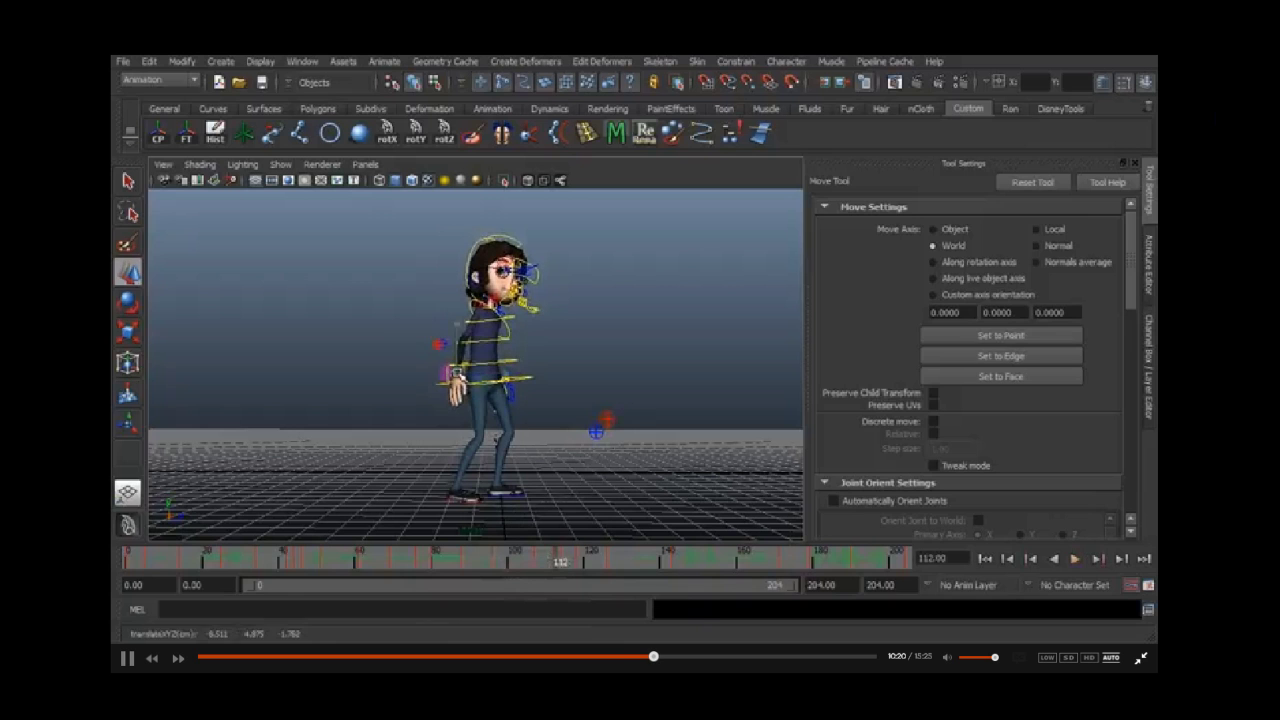
{"action": "key", "text": "e"}
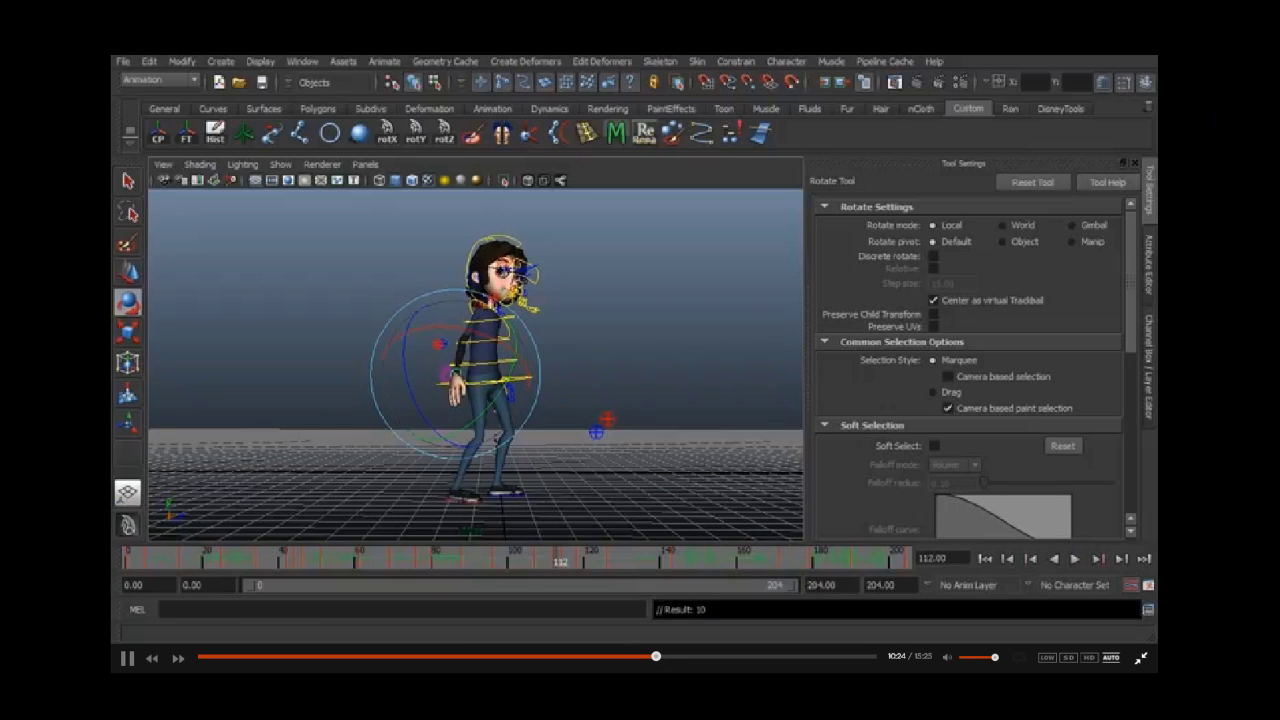
Step: In the Dope Sheet, select the right wrist control's key just after frame 112
{"action": "key", "text": "shift+d"}
{"action": "middle_click_drag", "start_coordinate": [940, 314], "coordinate": [583, 352], "text": "alt"}
{"action": "left_click", "coordinate": [735, 275]}
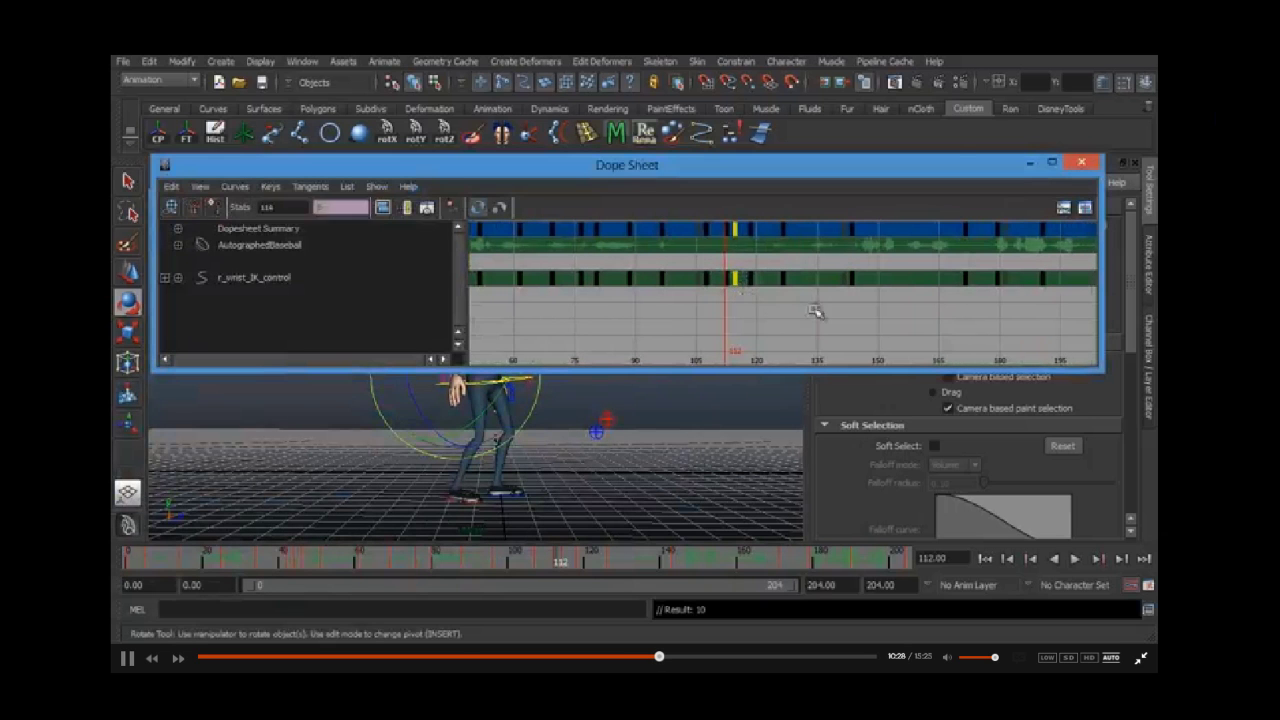
{"action": "left_click", "coordinate": [1030, 162]}
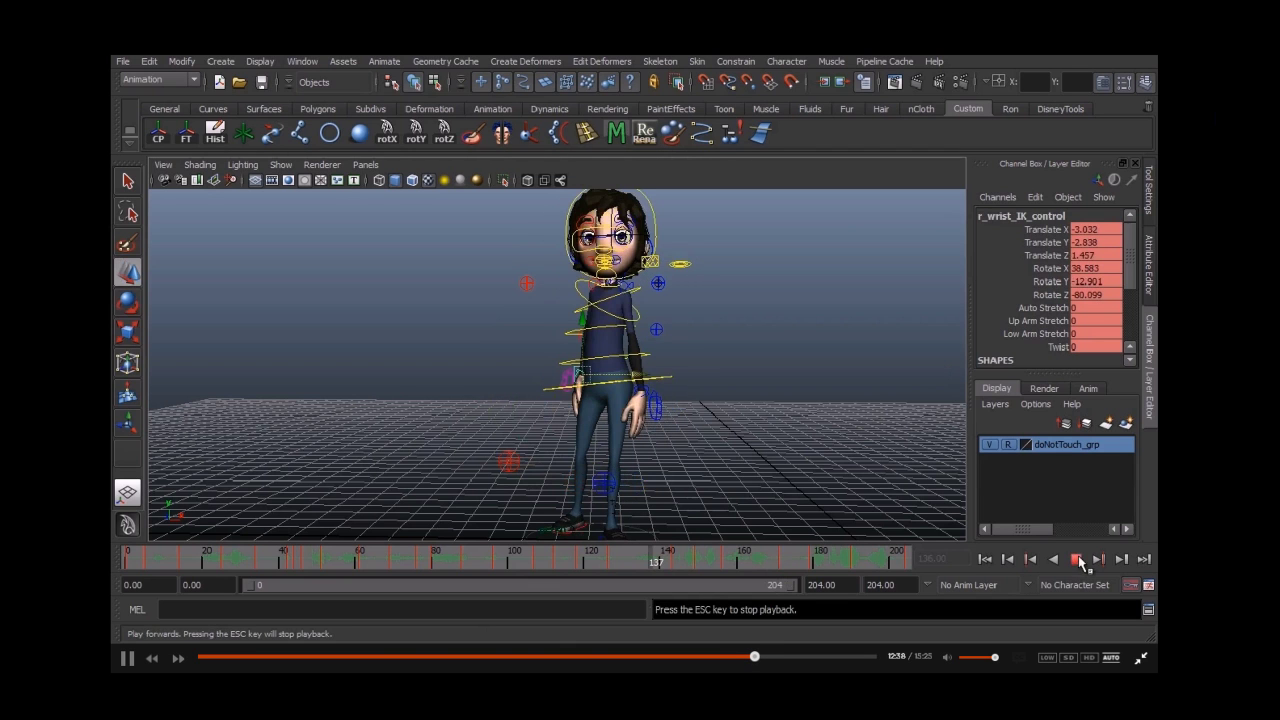
Step: Scrub the animation to frame 197 and compare the hand pose with the reference video around frames 192 to 198
{"action": "left_click", "coordinate": [1076, 559]}
{"action": "left_click_drag", "start_coordinate": [820, 556], "coordinate": [884, 601]}
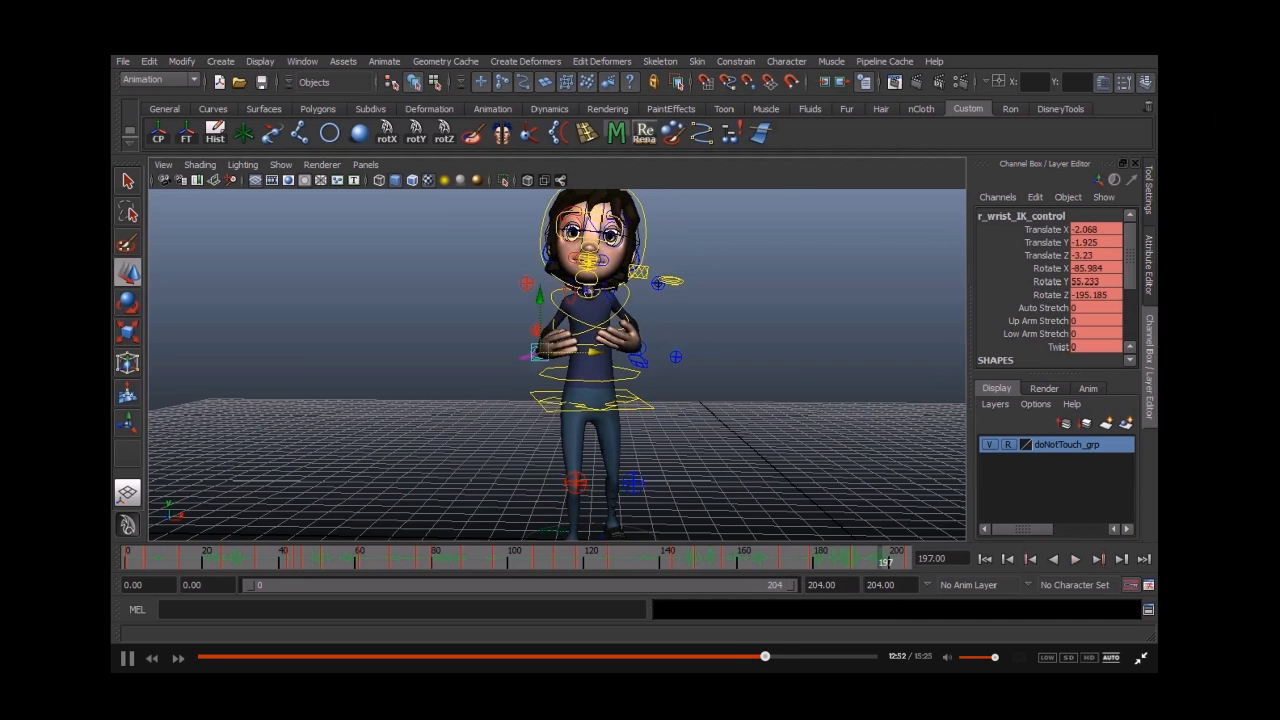
{"action": "key", "text": "alt+Tab"}
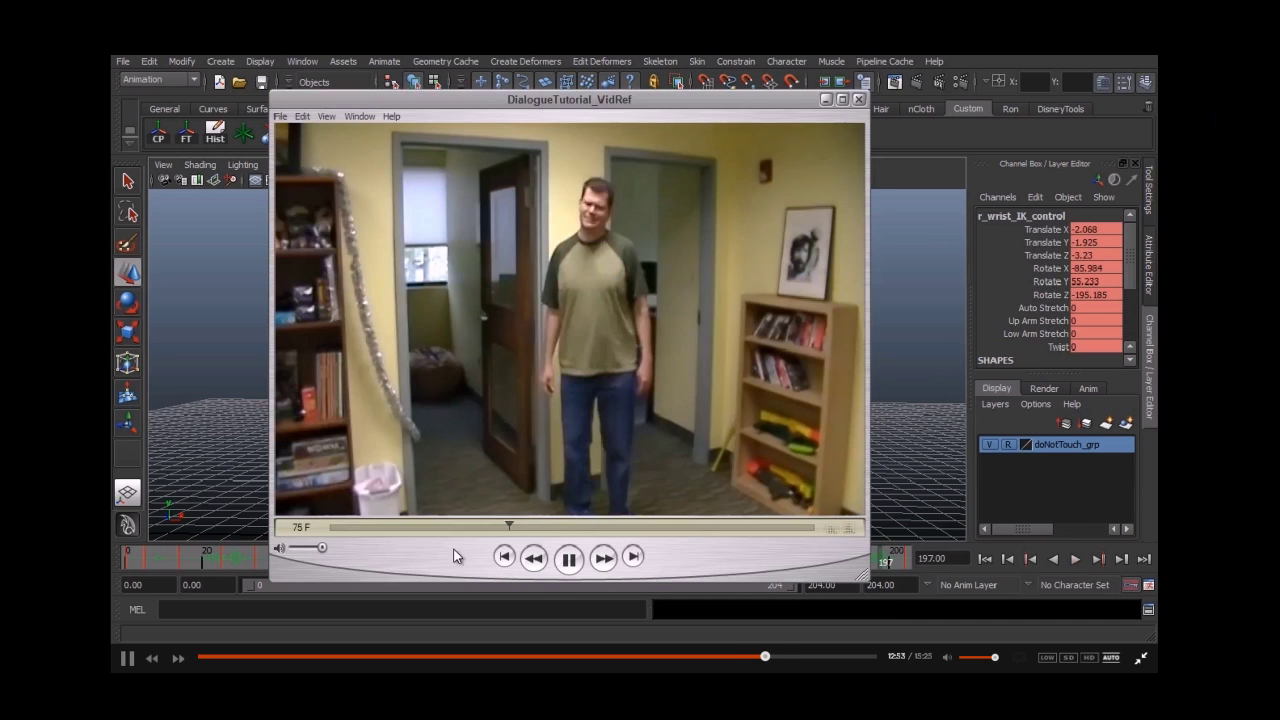
{"action": "left_click", "coordinate": [569, 558]}
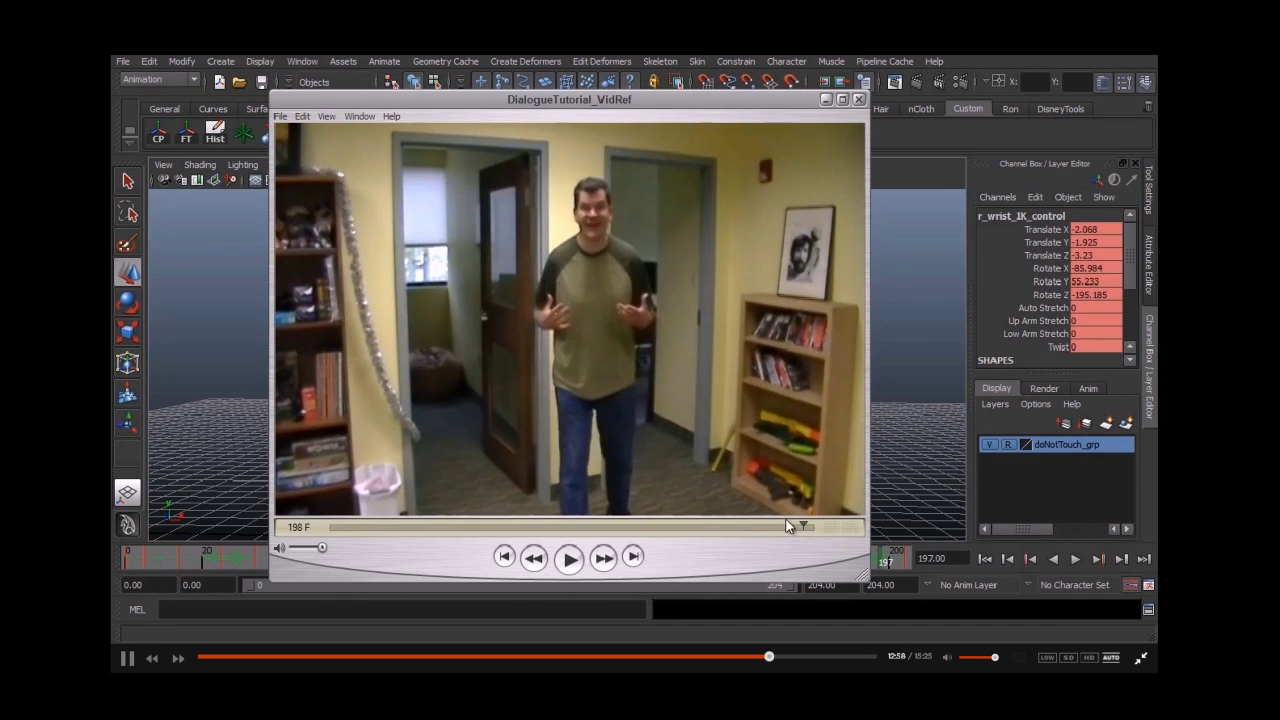
{"action": "mouse_move", "coordinate": [777, 524]}
{"action": "left_mouse_down"}
{"action": "mouse_move", "coordinate": [716, 534]}
{"action": "mouse_move", "coordinate": [790, 530]}
{"action": "left_mouse_up"}
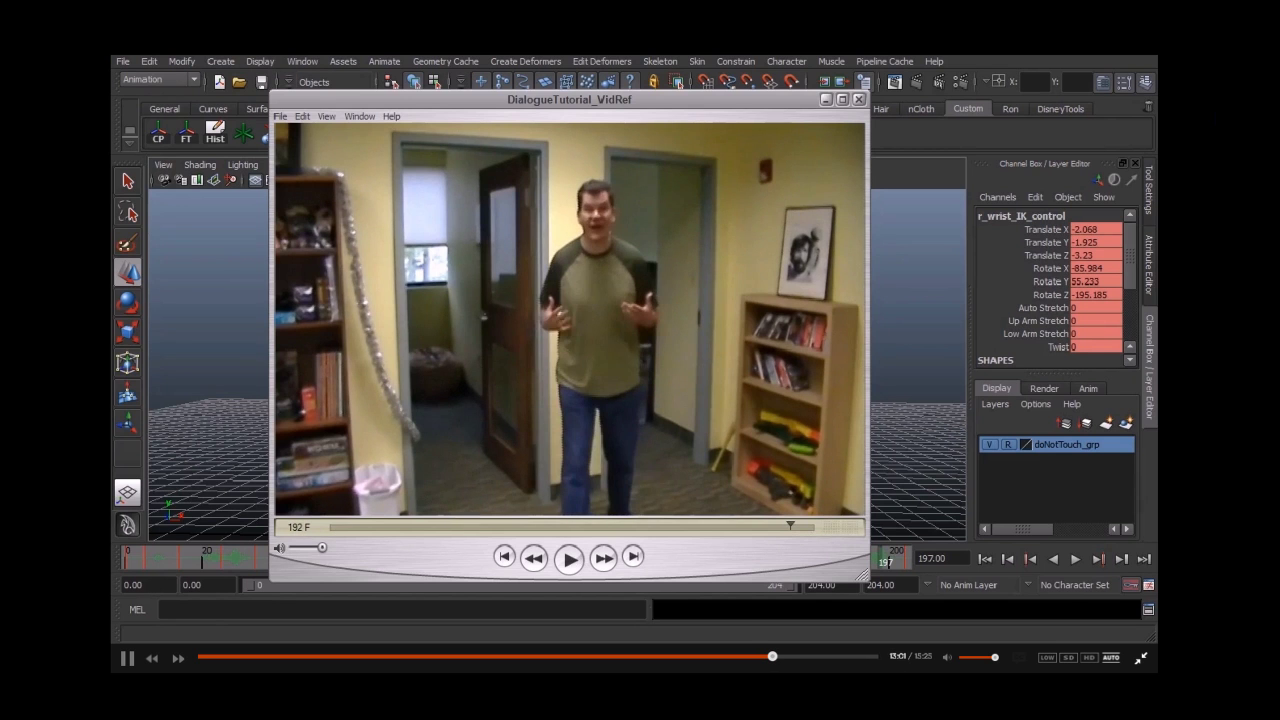
{"action": "left_click", "coordinate": [825, 99]}
Step: Play the ending and examine the right wrist control's keys around frame 186 in the Dope Sheet
{"action": "key", "text": "alt+v"}
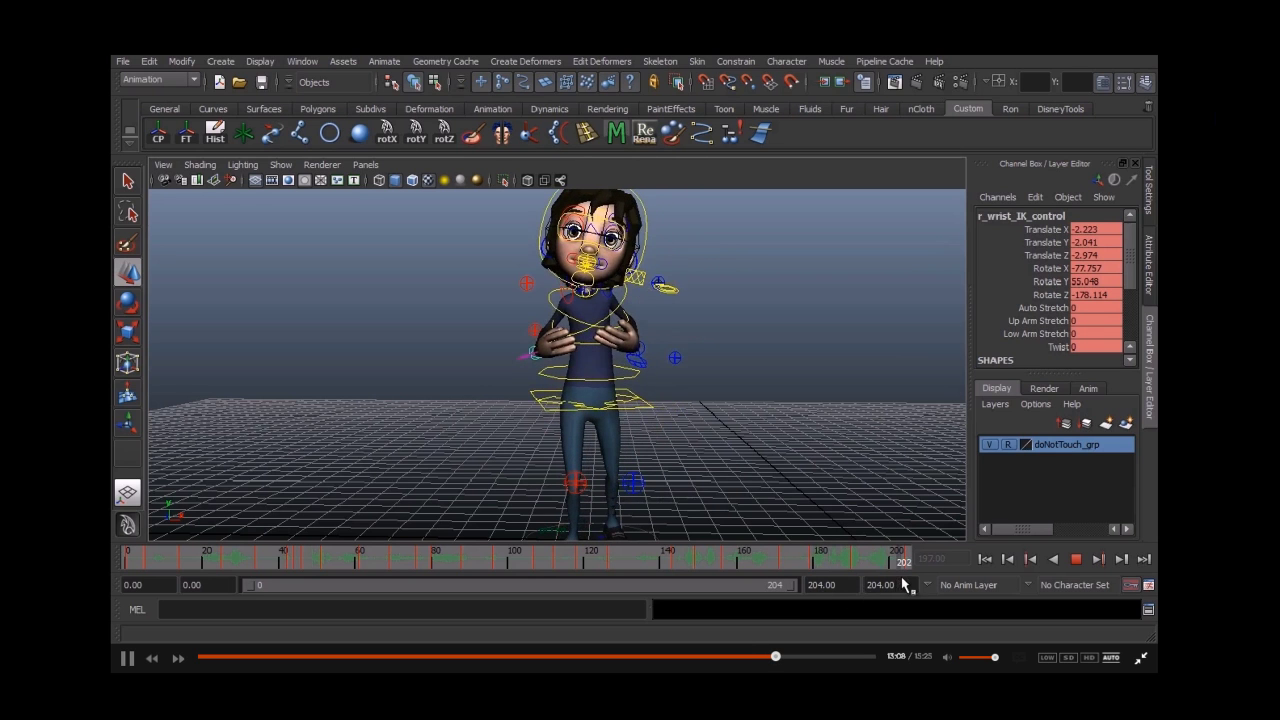
{"action": "left_click_drag", "start_coordinate": [900, 584], "coordinate": [830, 580]}
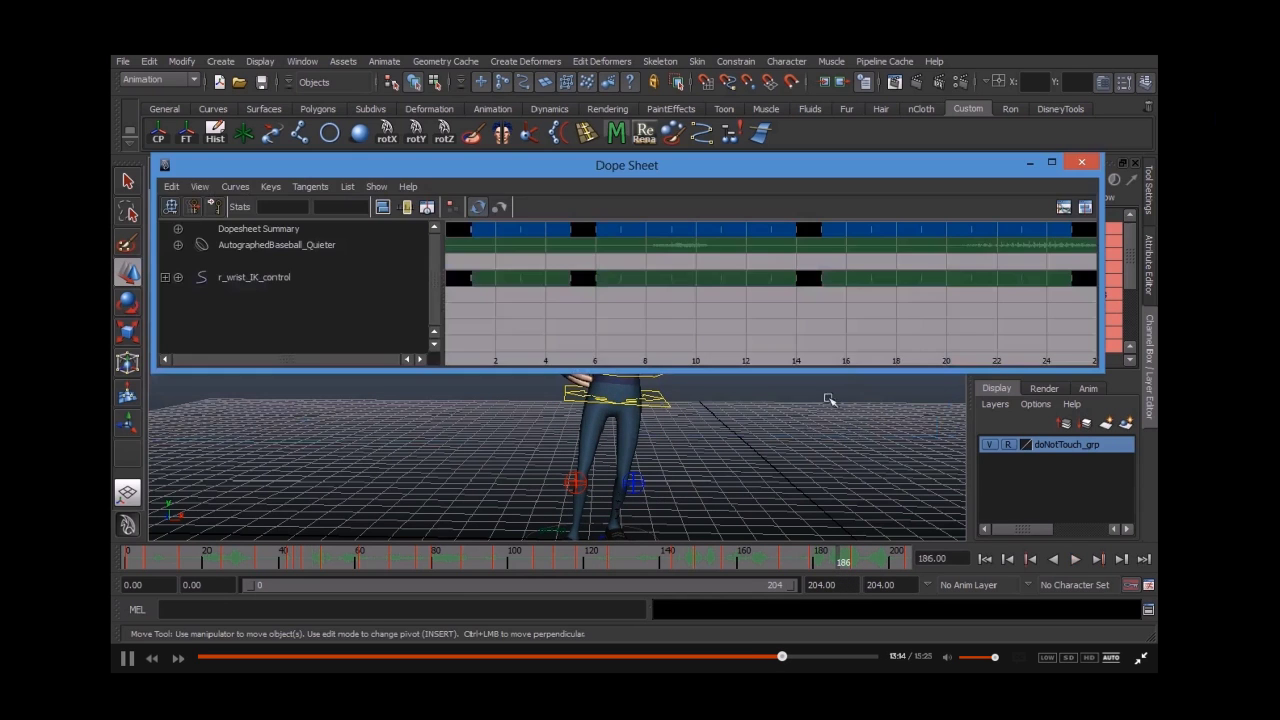
{"action": "scroll", "coordinate": [851, 306], "scroll_direction": "down", "scroll_amount": 6}
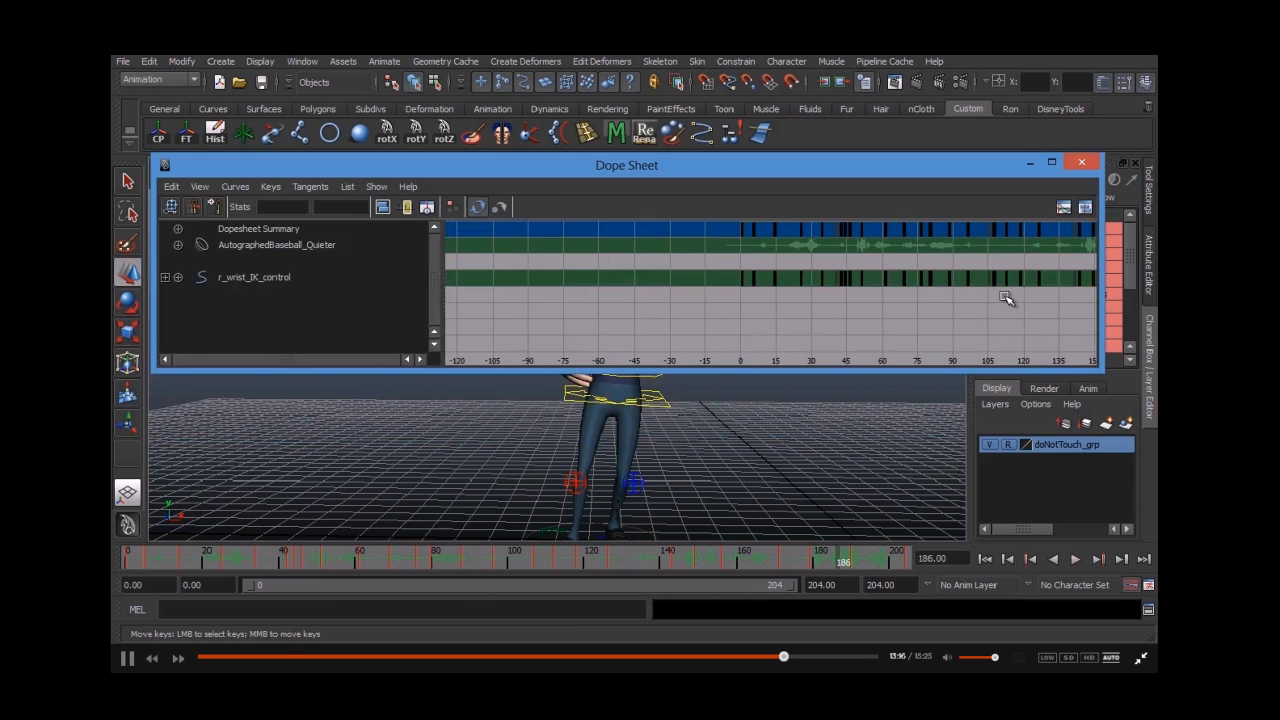
{"action": "middle_click_drag", "start_coordinate": [1010, 301], "coordinate": [766, 329], "text": "alt"}
{"action": "left_click", "coordinate": [937, 280]}
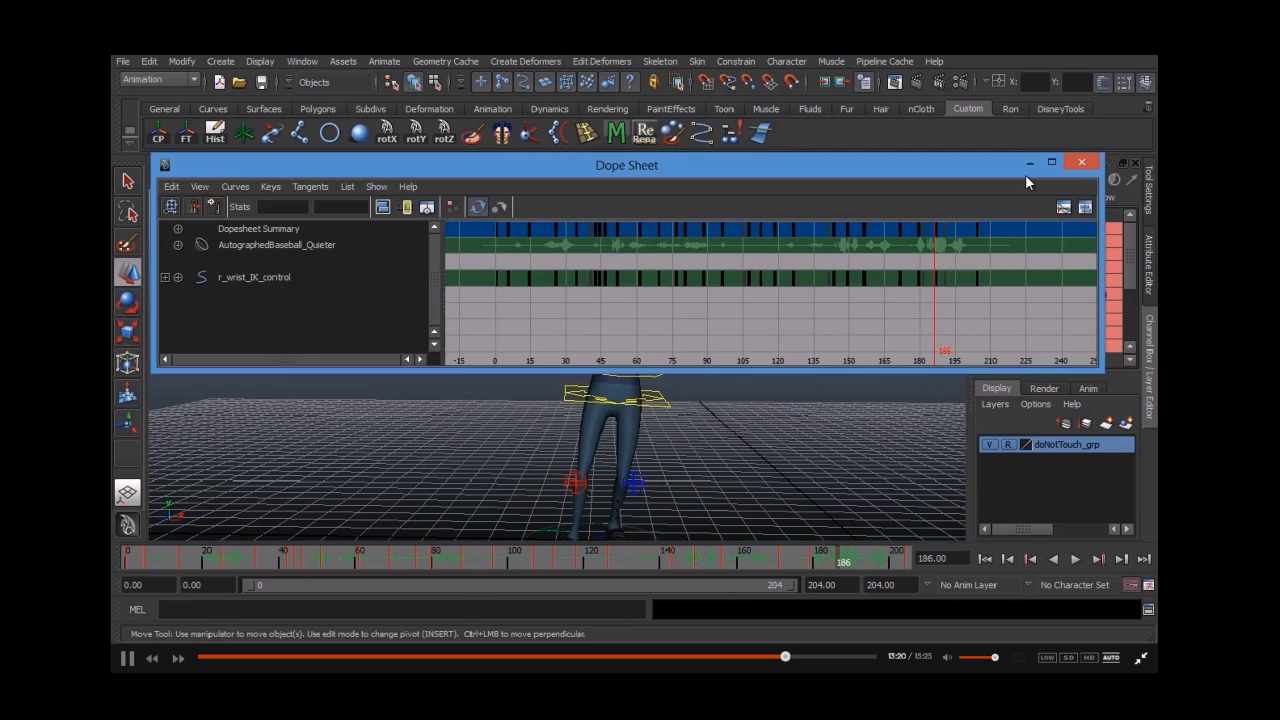
{"action": "left_click", "coordinate": [1081, 162]}
Step: Replay the ending and adjust the right wrist control around frame 194, rotating it to about -96.249, 52.050, -207.373 degrees
{"action": "left_click", "coordinate": [1033, 559]}
{"action": "left_click", "coordinate": [1033, 559]}
{"action": "left_click", "coordinate": [1076, 560]}
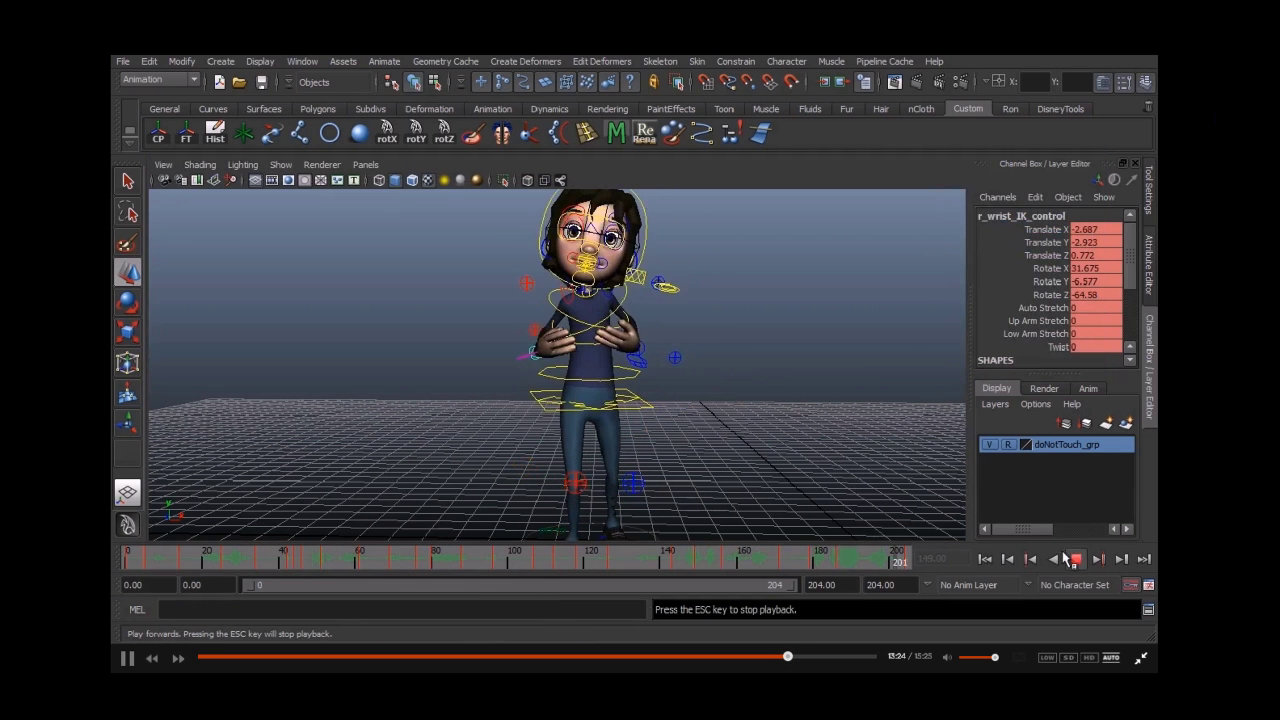
{"action": "mouse_move", "coordinate": [867, 566]}
{"action": "left_mouse_down"}
{"action": "mouse_move", "coordinate": [829, 573]}
{"action": "mouse_move", "coordinate": [874, 570]}
{"action": "left_mouse_up"}
{"action": "left_click_drag", "start_coordinate": [541, 354], "coordinate": [580, 404]}
{"action": "key", "text": "e"}
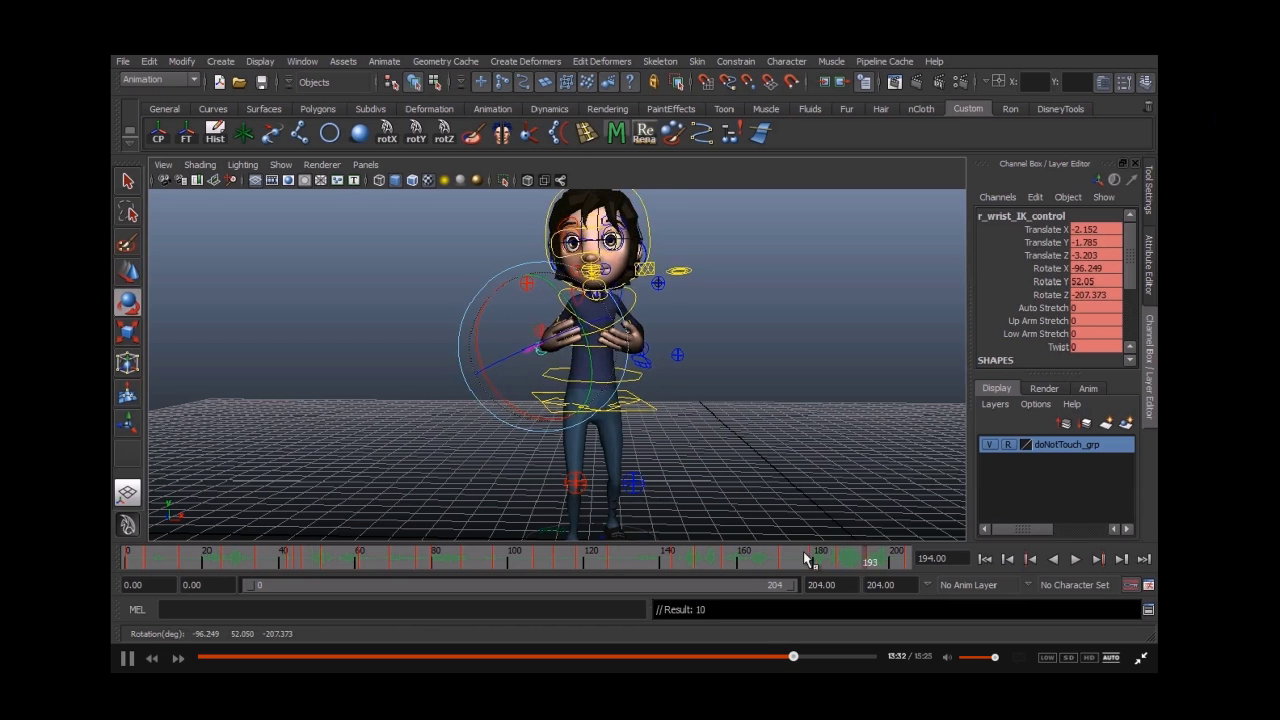
Step: Replay the final gesture and move the right wrist control at frame 186 to translate values of about -3.034, -2.1, -2.928
{"action": "left_click", "coordinate": [797, 555]}
{"action": "left_click", "coordinate": [1076, 560]}
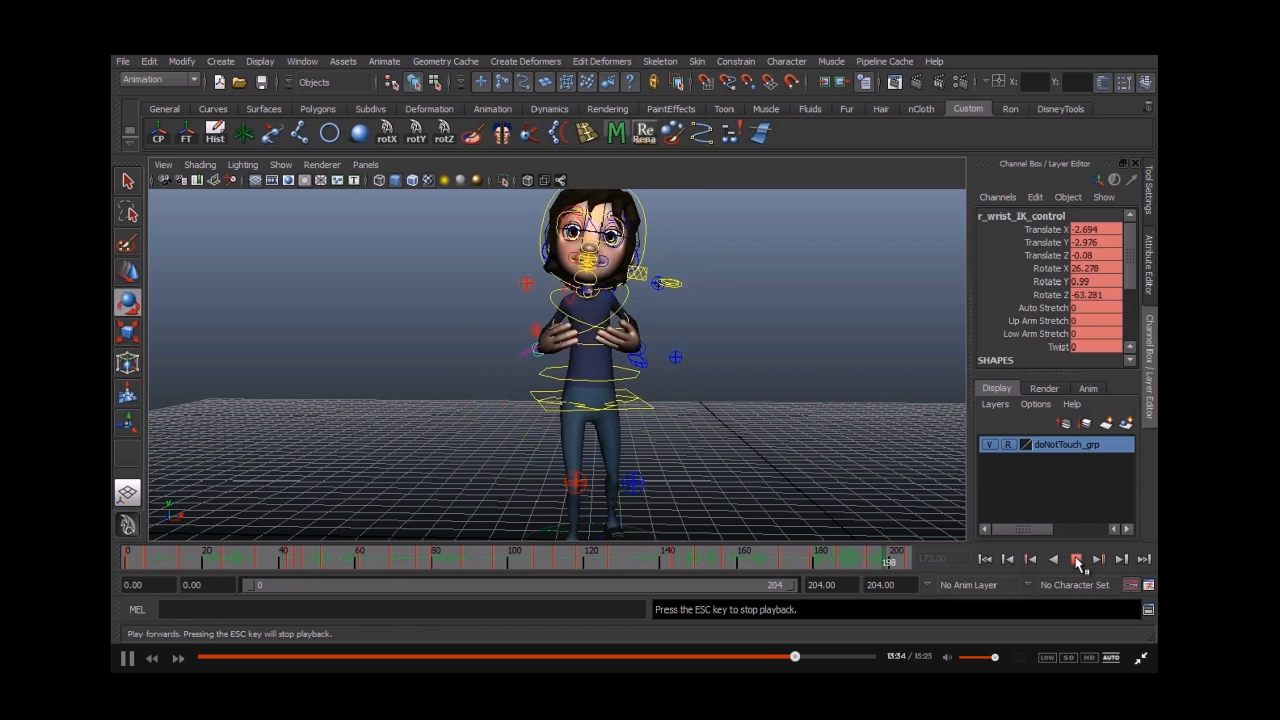
{"action": "mouse_move", "coordinate": [752, 552]}
{"action": "left_mouse_down"}
{"action": "mouse_move", "coordinate": [877, 567]}
{"action": "mouse_move", "coordinate": [790, 572]}
{"action": "mouse_move", "coordinate": [846, 570]}
{"action": "left_mouse_up"}
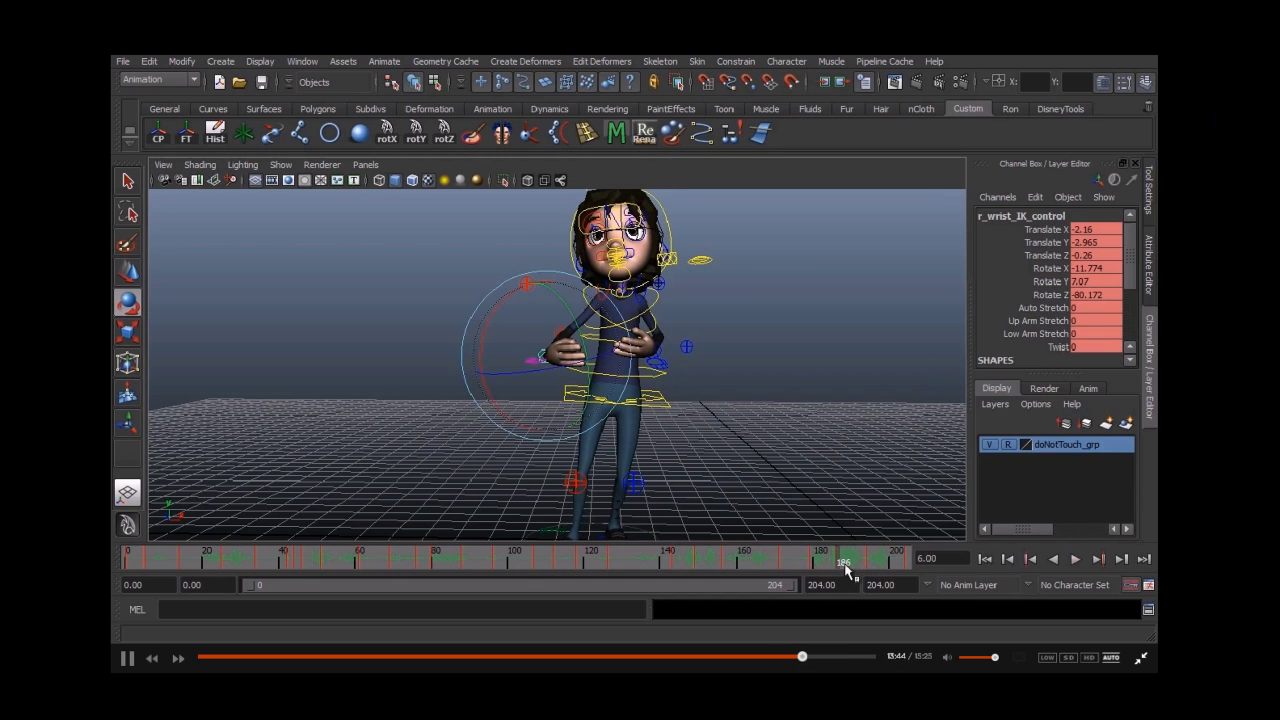
{"action": "key", "text": "w"}
{"action": "left_click_drag", "start_coordinate": [570, 360], "coordinate": [579, 362]}
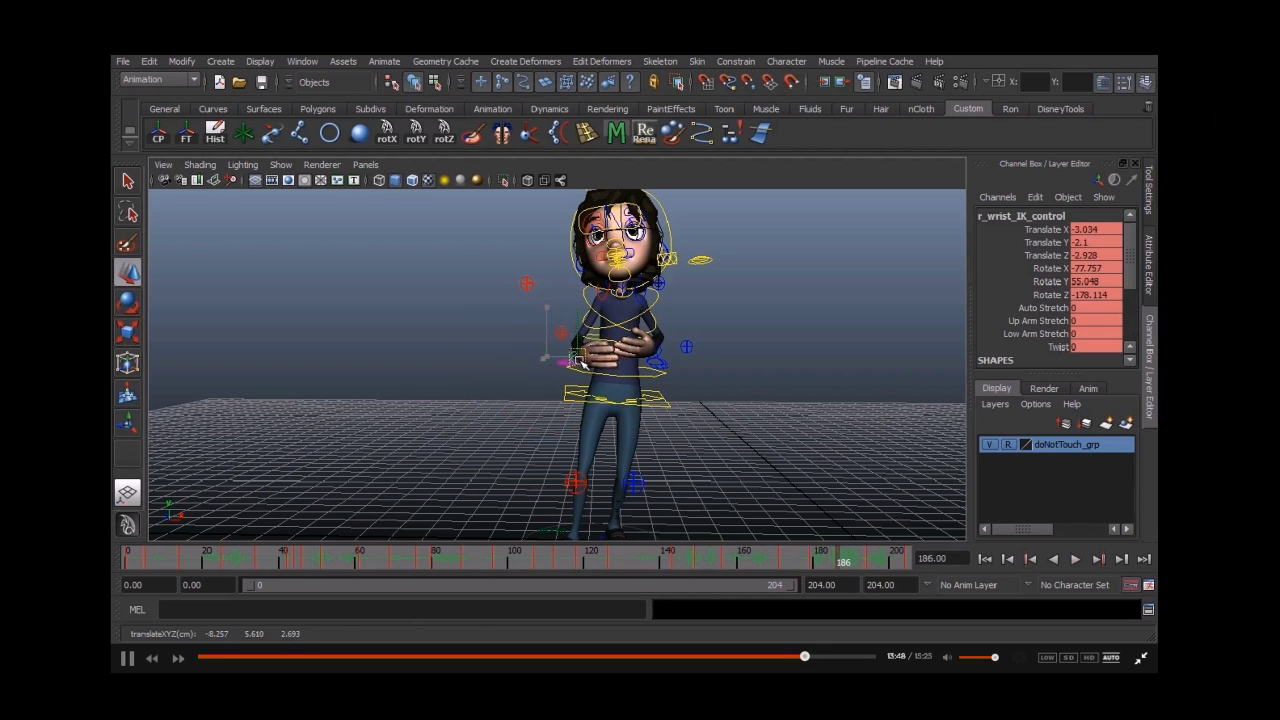
Step: At frame 186, move the right elbow pole vector to about 0.119, 1.172, -0.274, replay the motion and reselect the right wrist control
{"action": "left_click", "coordinate": [547, 330]}
{"action": "left_click_drag", "start_coordinate": [545, 329], "coordinate": [543, 327]}
{"action": "key", "text": "alt+v"}
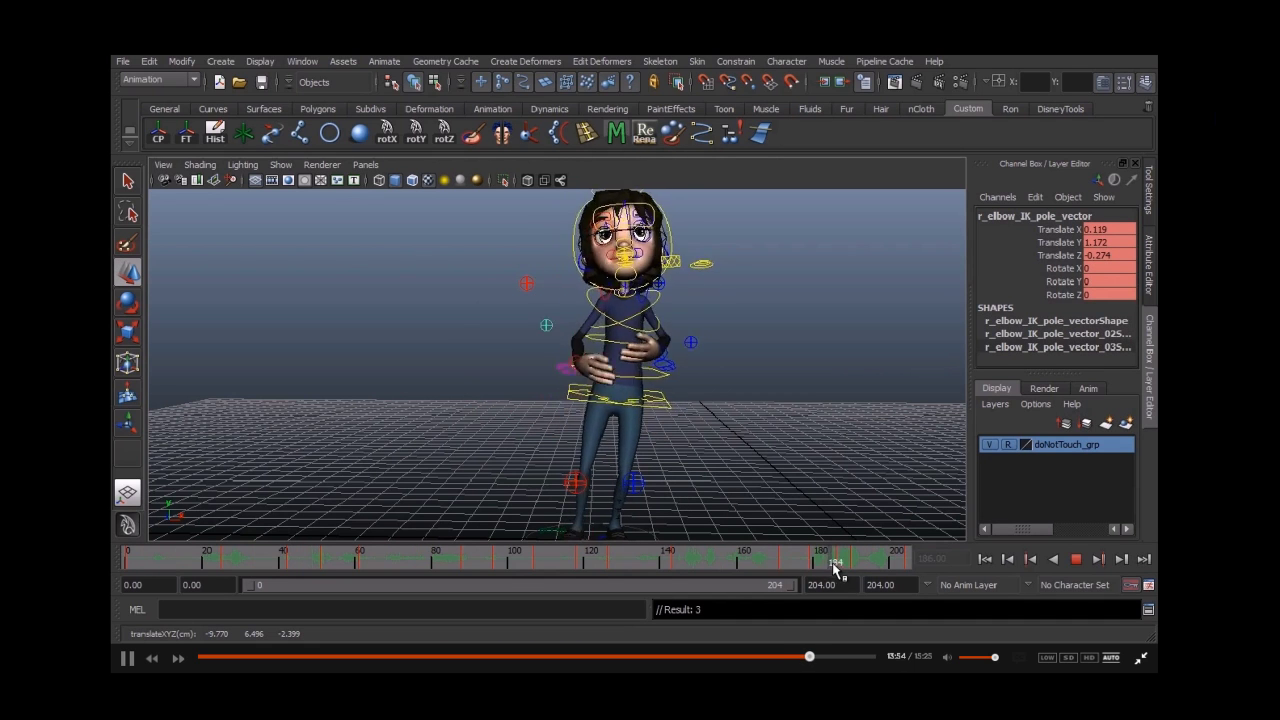
{"action": "left_click", "coordinate": [843, 562]}
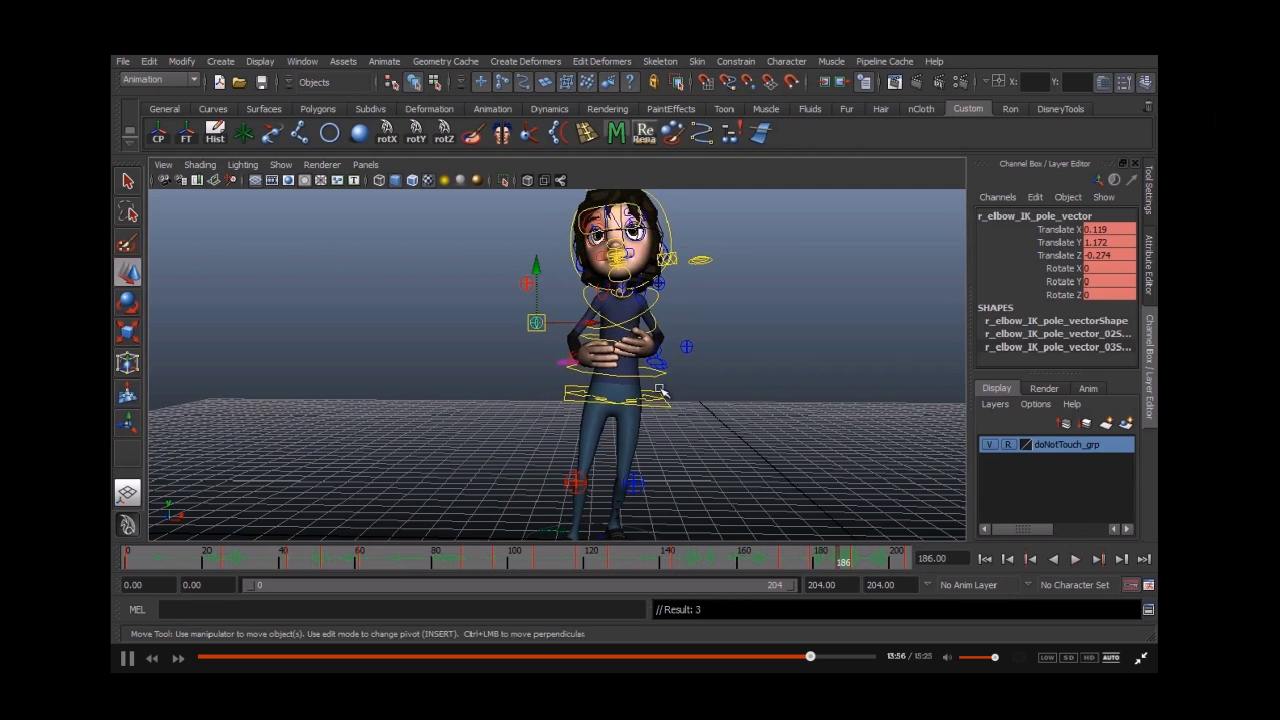
{"action": "left_click", "coordinate": [572, 358]}
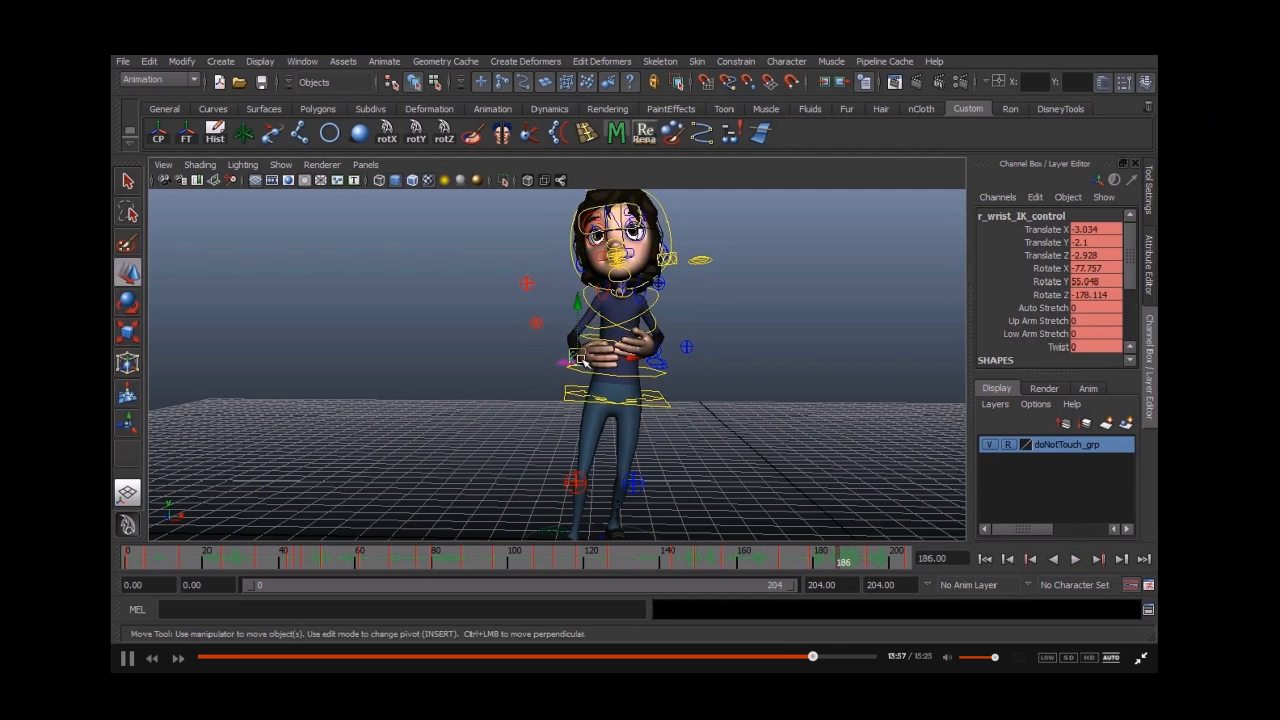
Step: At frame 186, move the right wrist control to about -2.841, -2.096, -2.939, key its translation and replay the ending
{"action": "key", "text": "shift+w"}
{"action": "key", "text": "alt+v"}
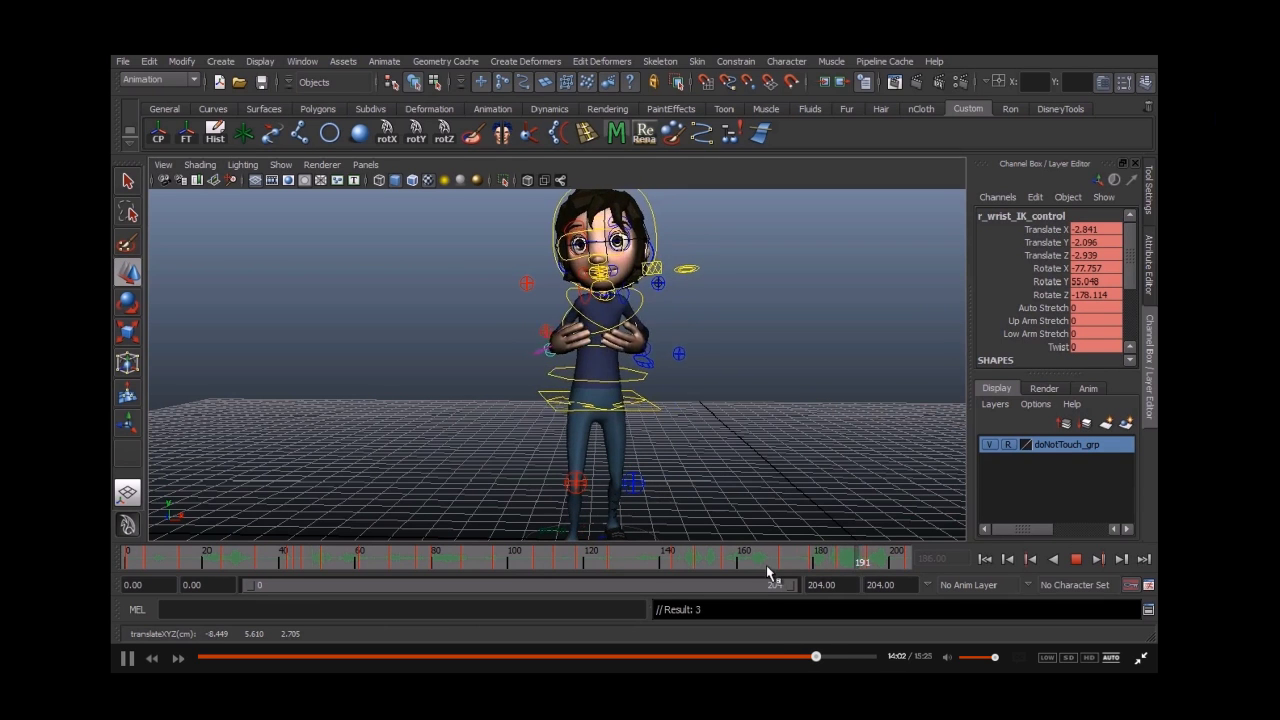
{"action": "key", "text": "alt+v"}
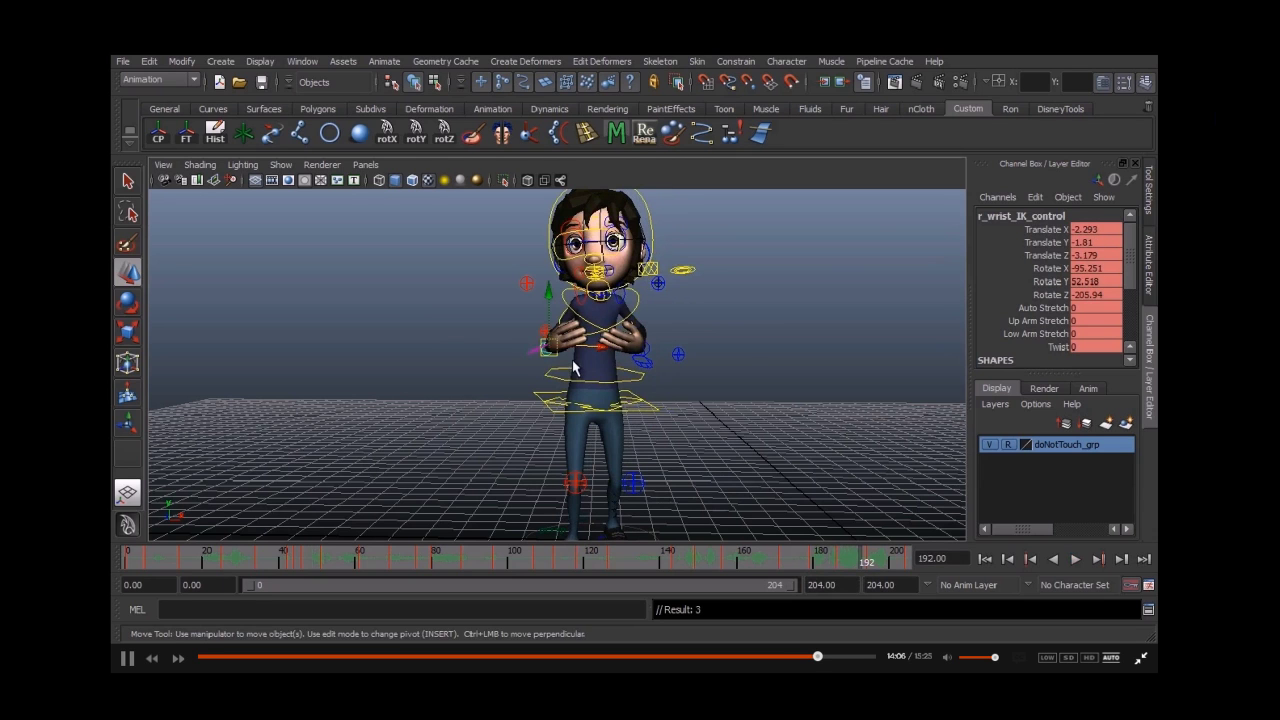
Step: At frame 192, move the right elbow pole vector to about -0.116, 1.187, -0.318, key it and replay the motion
{"action": "key", "text": "q"}
{"action": "left_click", "coordinate": [535, 335]}
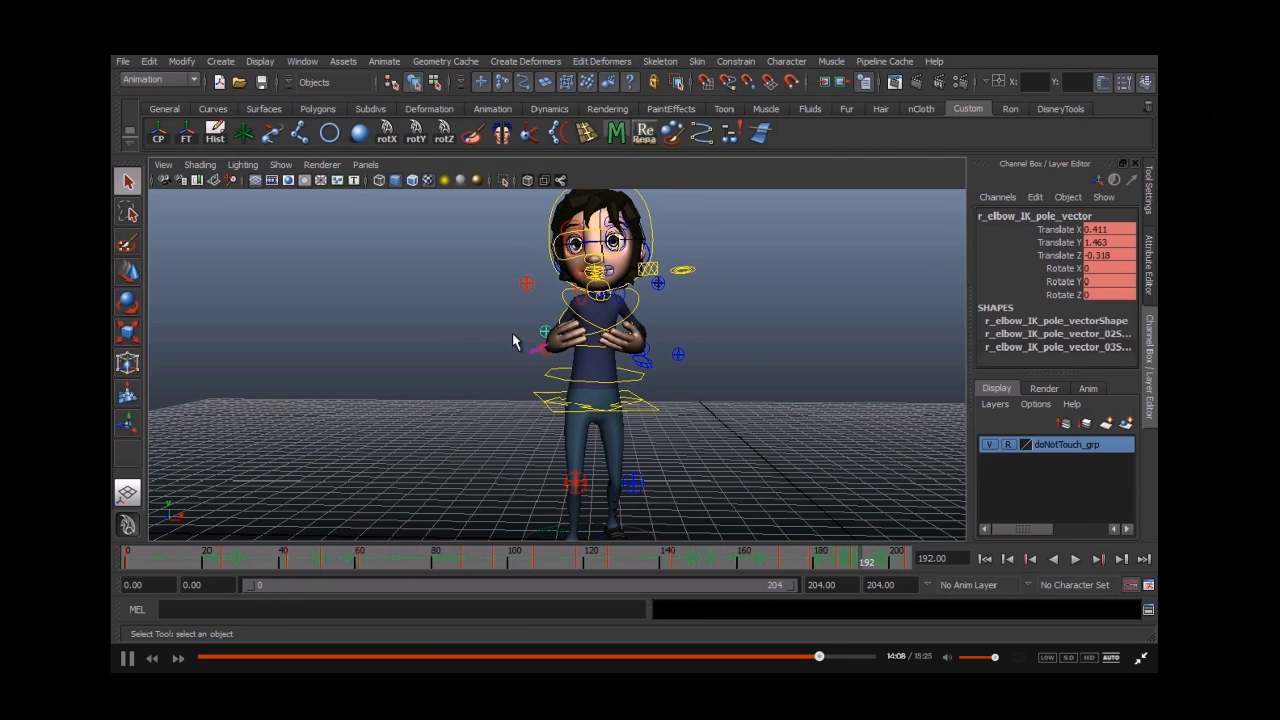
{"action": "key", "text": "w"}
{"action": "left_click_drag", "start_coordinate": [546, 332], "coordinate": [531, 326]}
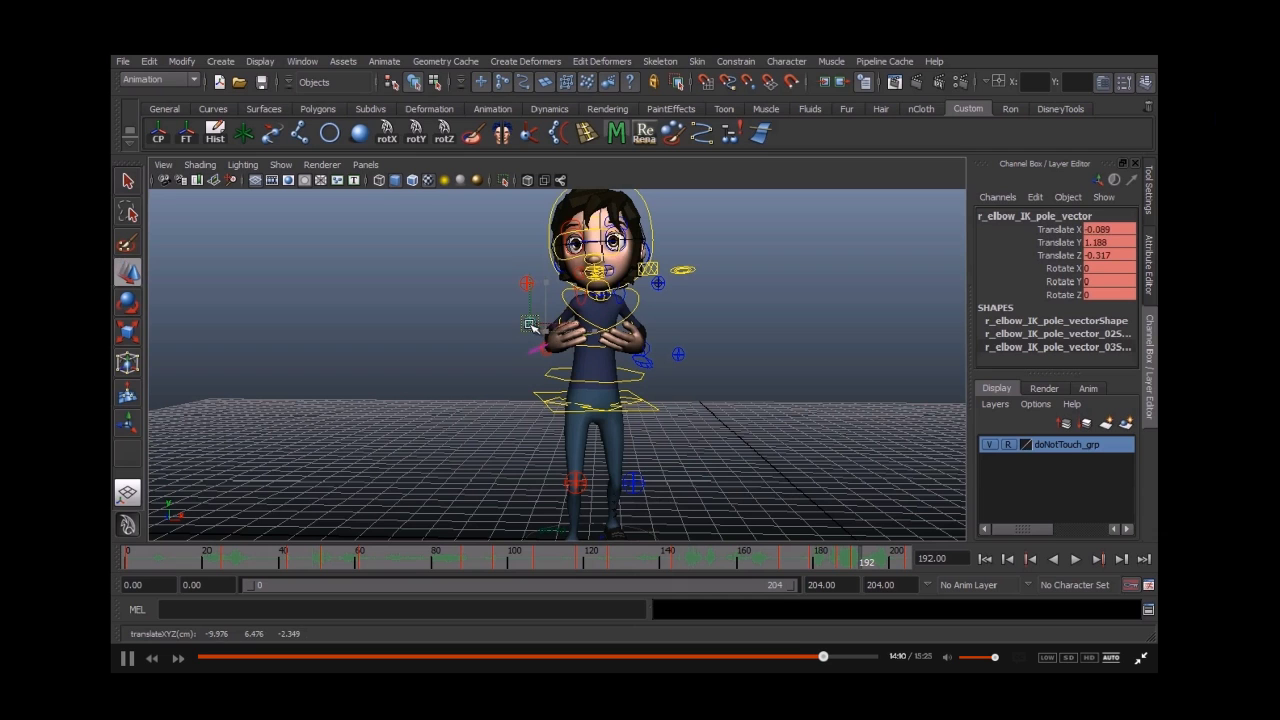
{"action": "key", "text": "s"}
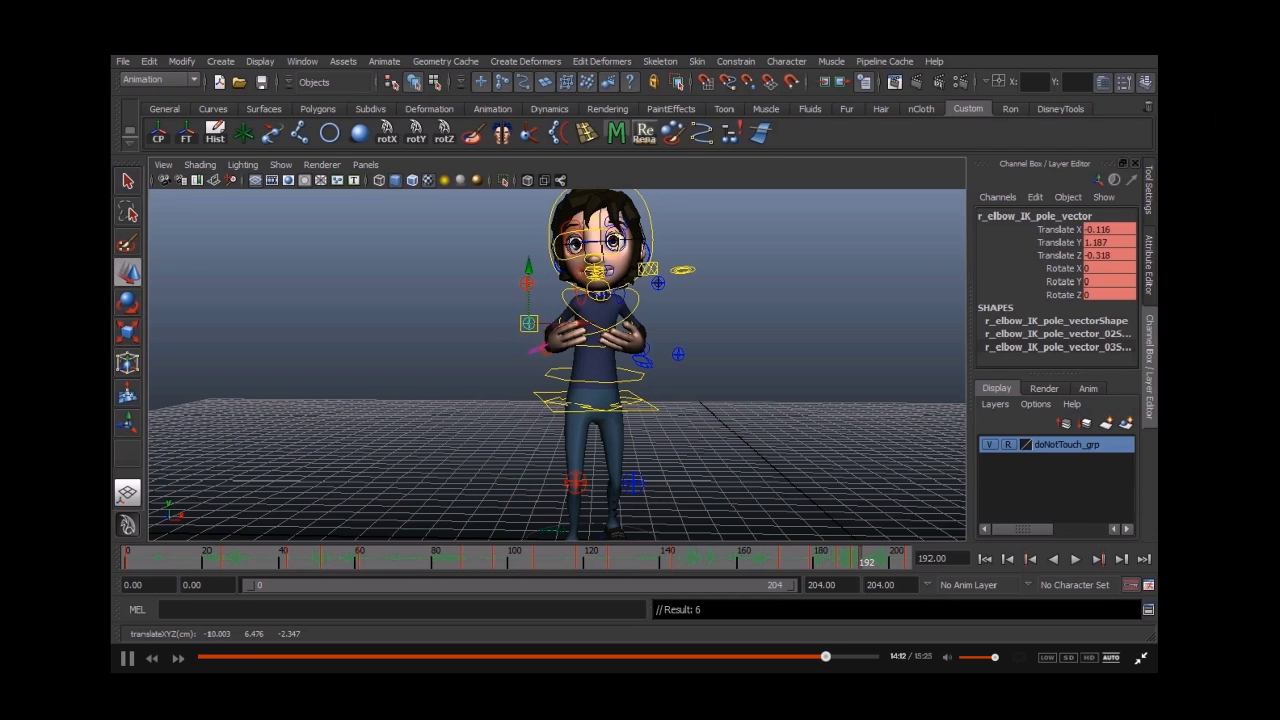
{"action": "key", "text": "shift+d"}
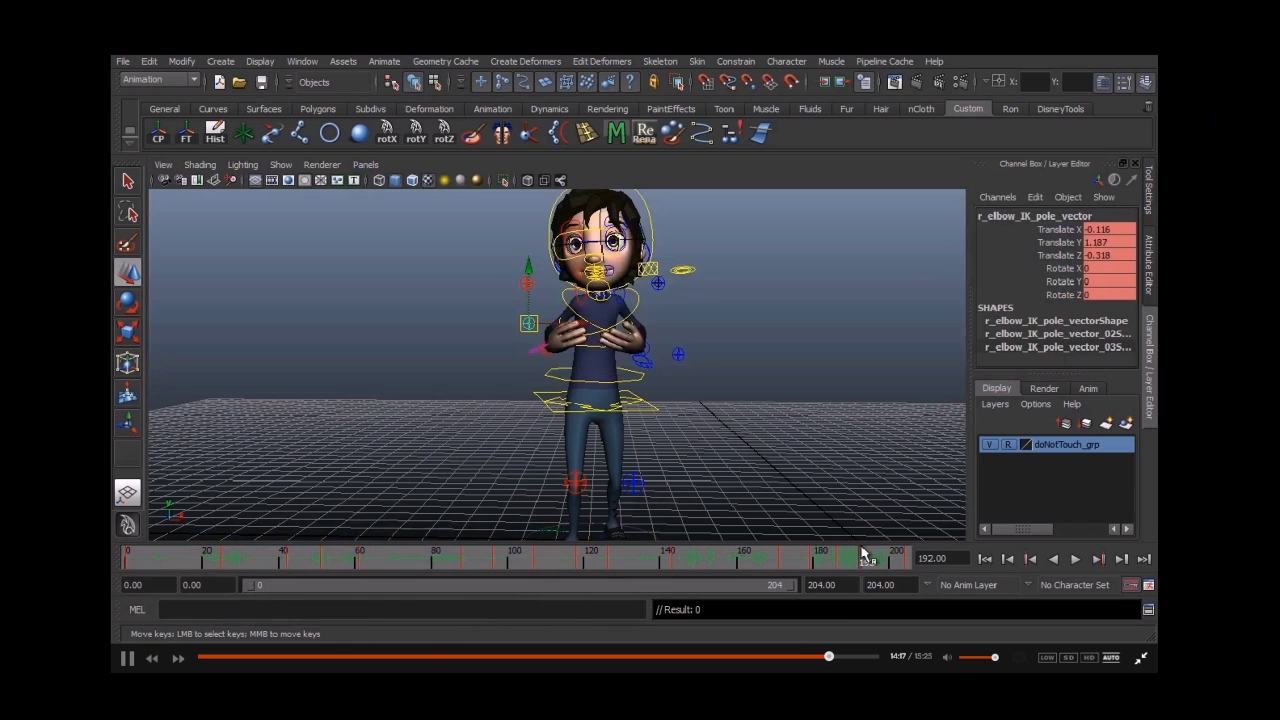
{"action": "key", "text": "alt+v"}
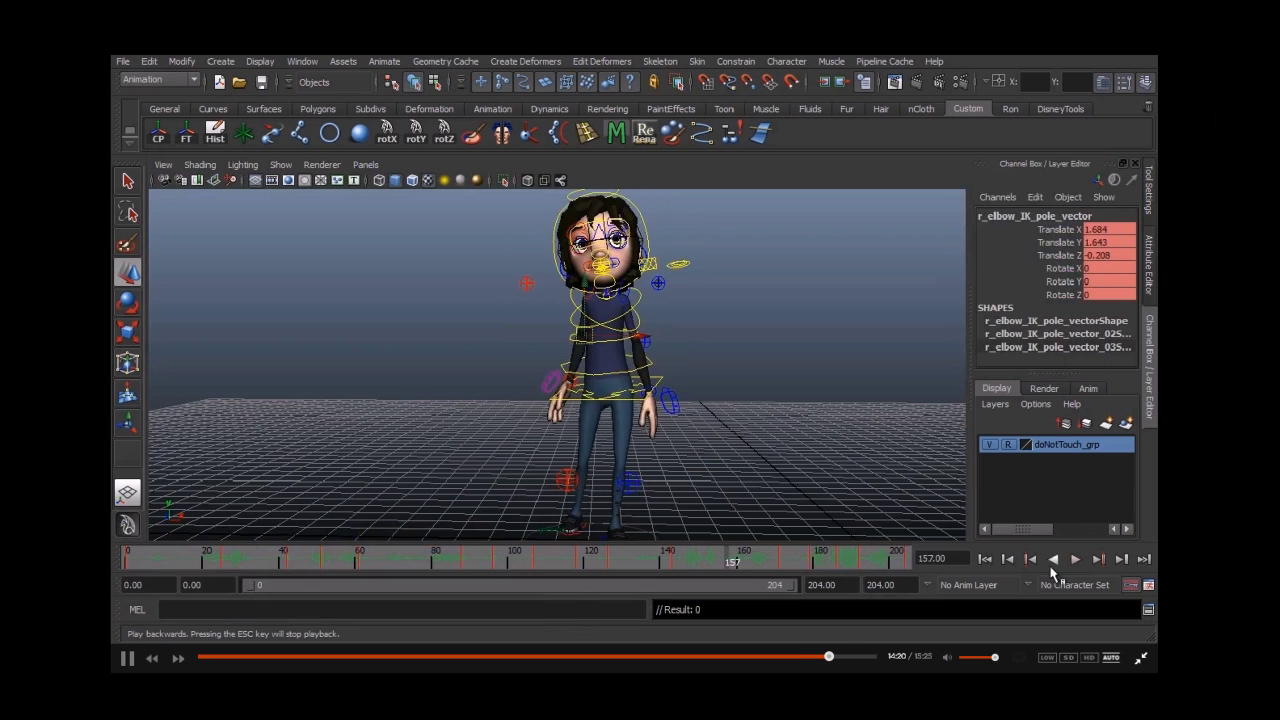
{"action": "left_click", "coordinate": [1076, 560]}
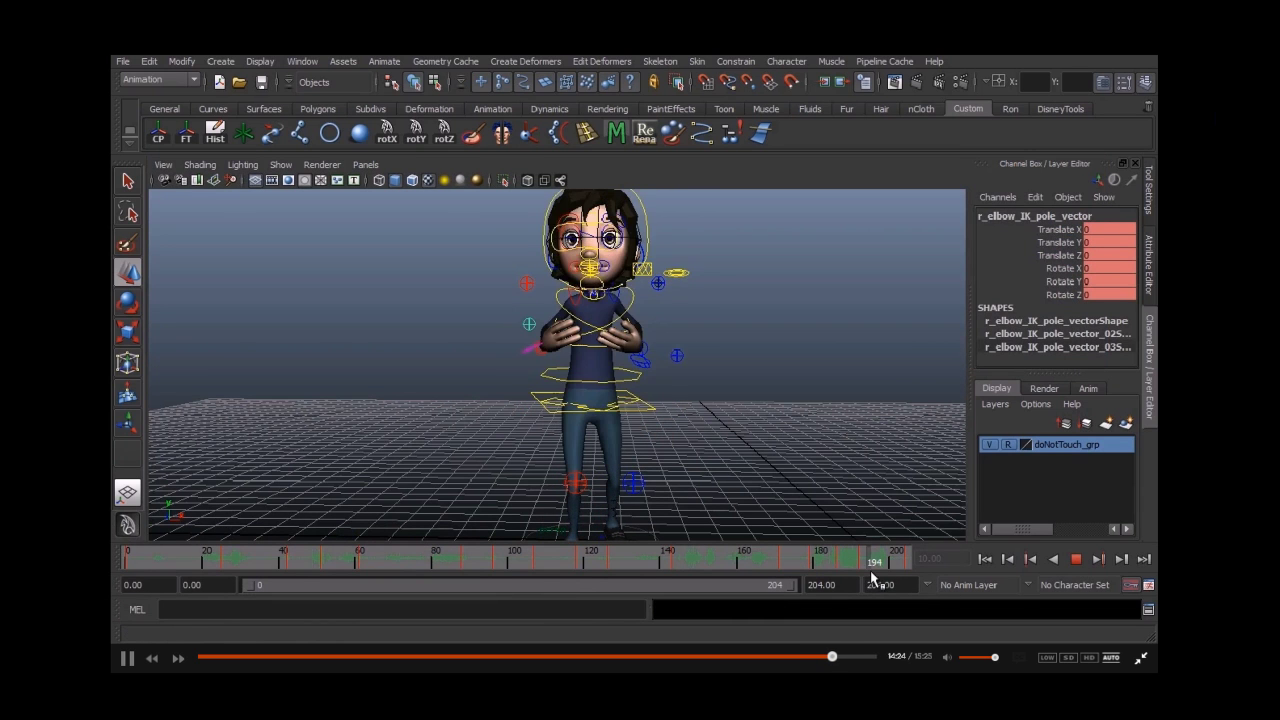
Step: At frame 204, move the right wrist control to about -2.076, -1.867, -3.262 and rotate it to about -94.328, 53.72, -207.663
{"action": "left_click", "coordinate": [903, 560]}
{"action": "key", "text": "q"}
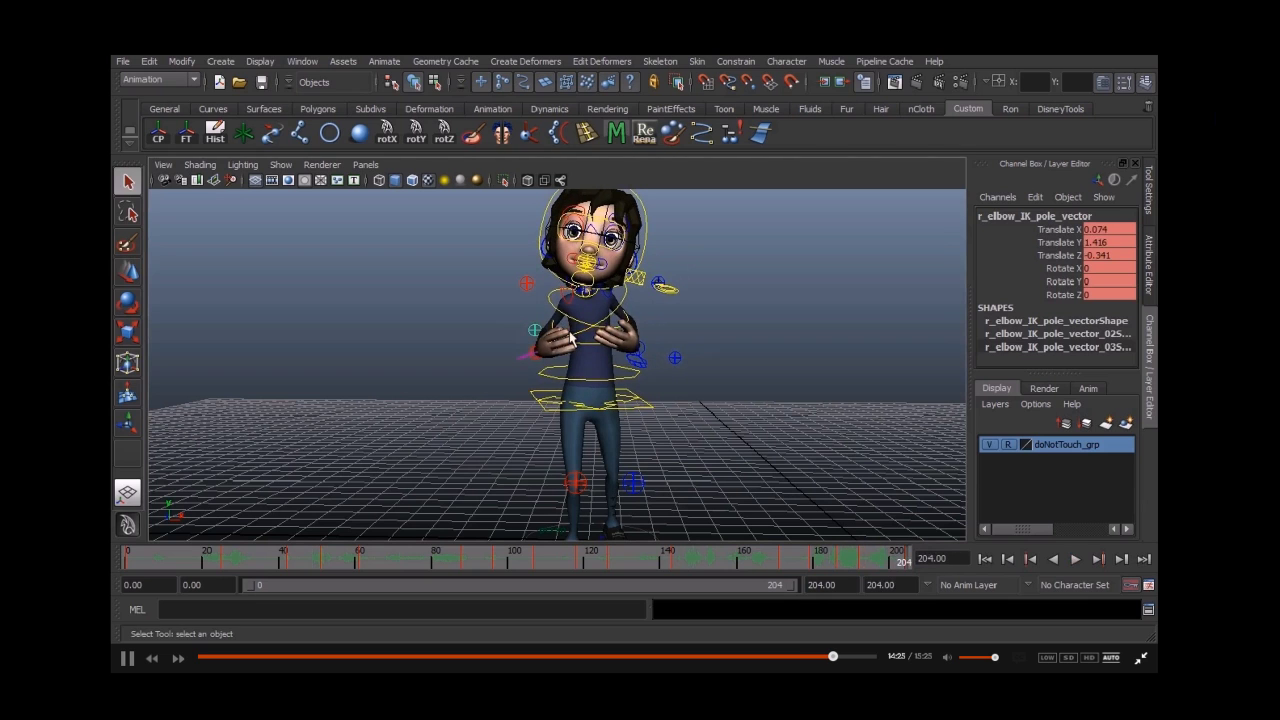
{"action": "left_click", "coordinate": [535, 358]}
{"action": "key", "text": "w"}
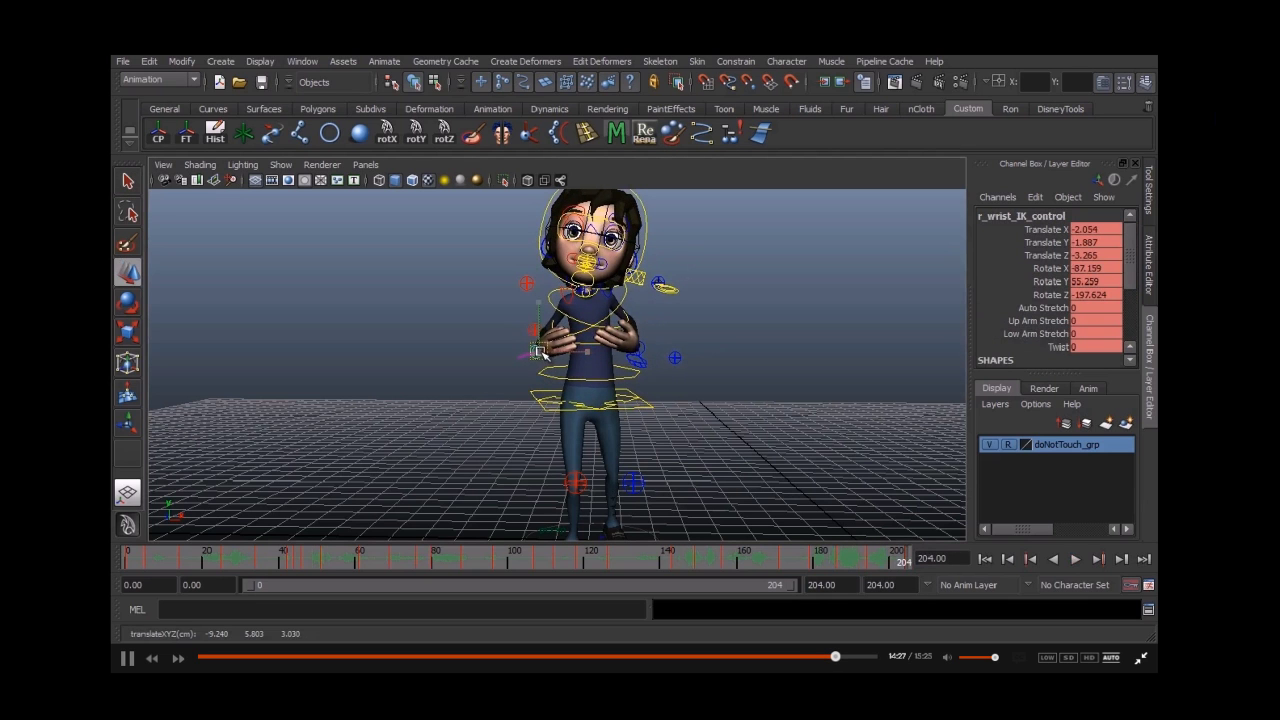
{"action": "key", "text": "e"}
{"action": "left_click_drag", "start_coordinate": [540, 356], "coordinate": [564, 392]}
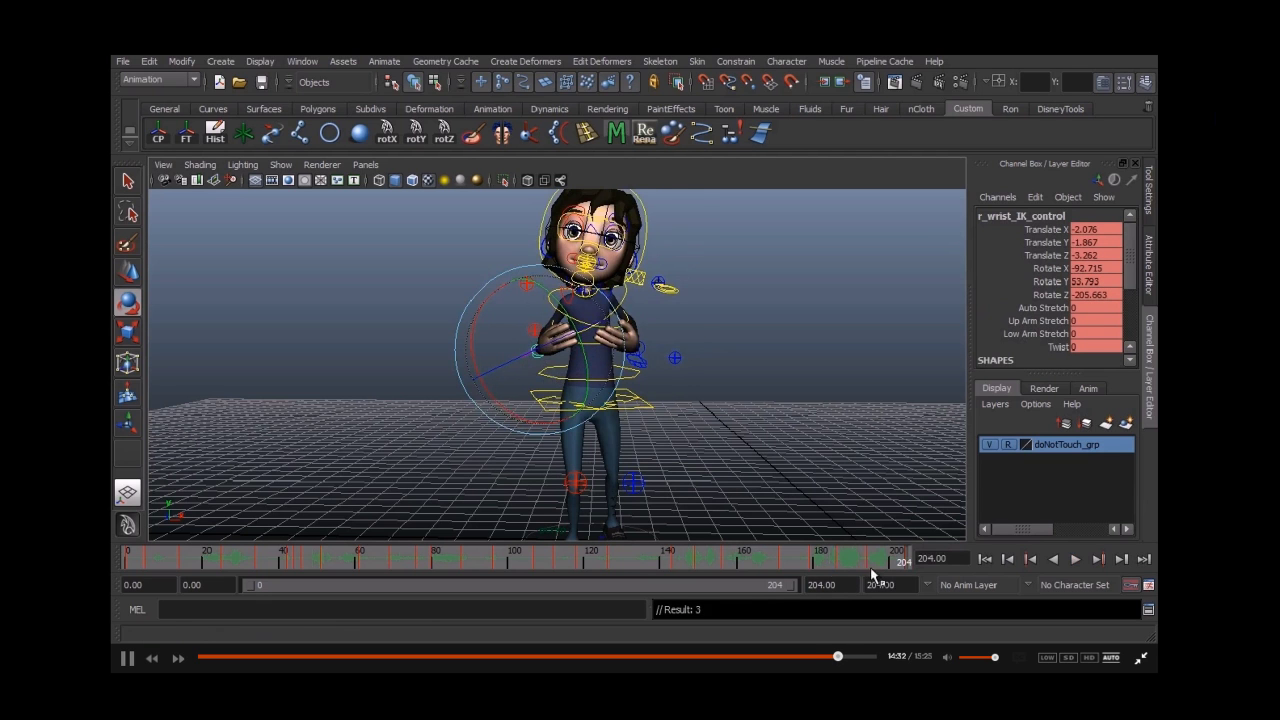
{"action": "key", "text": "alt+v"}
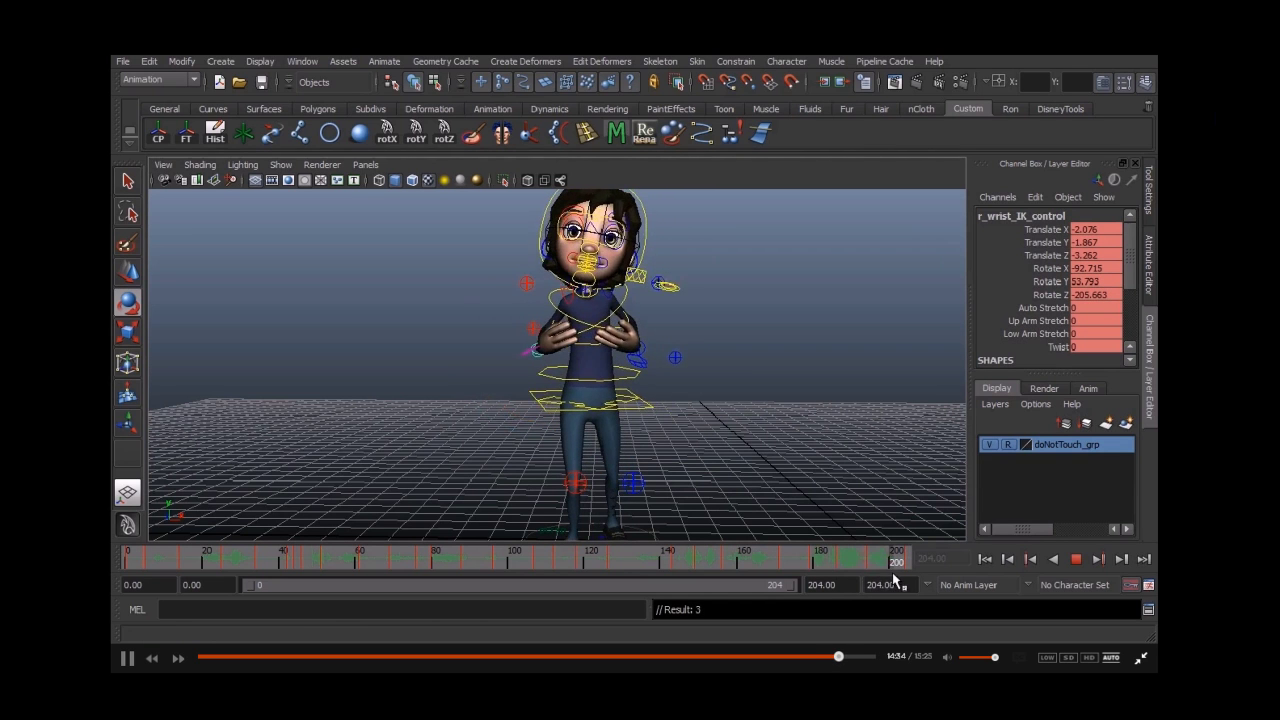
{"action": "left_click", "coordinate": [590, 365]}
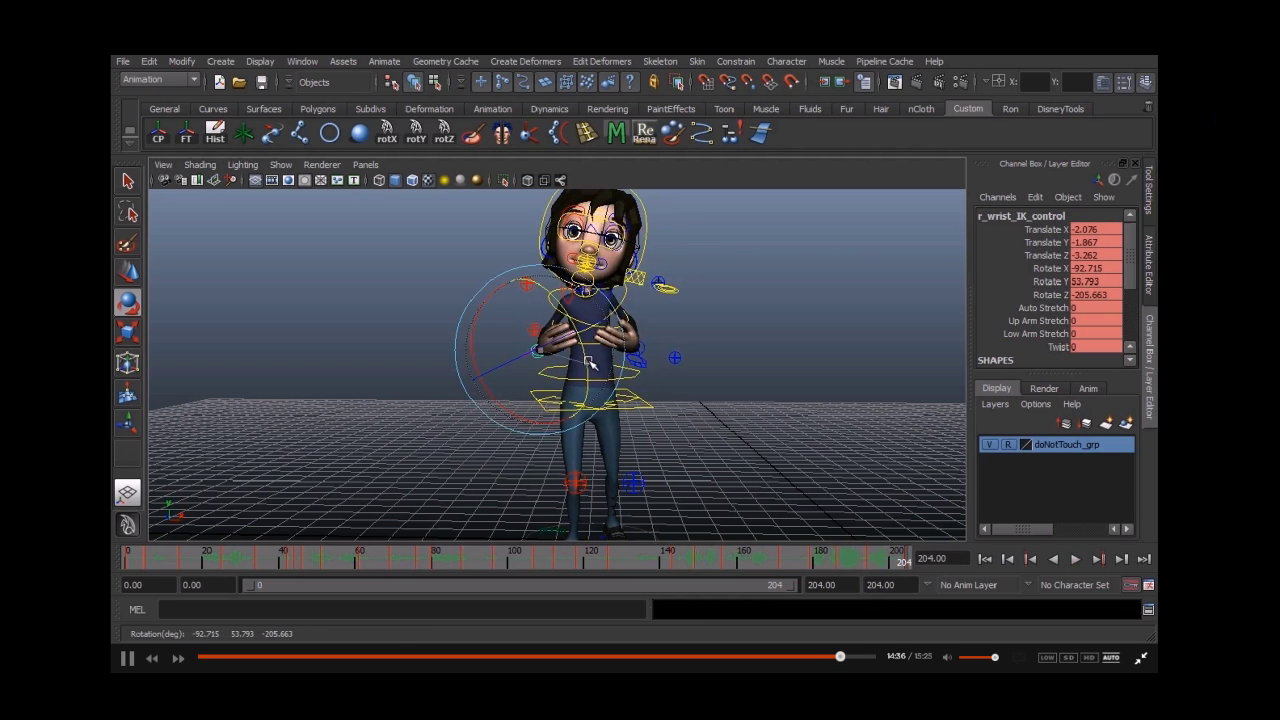
{"action": "key", "text": "q"}
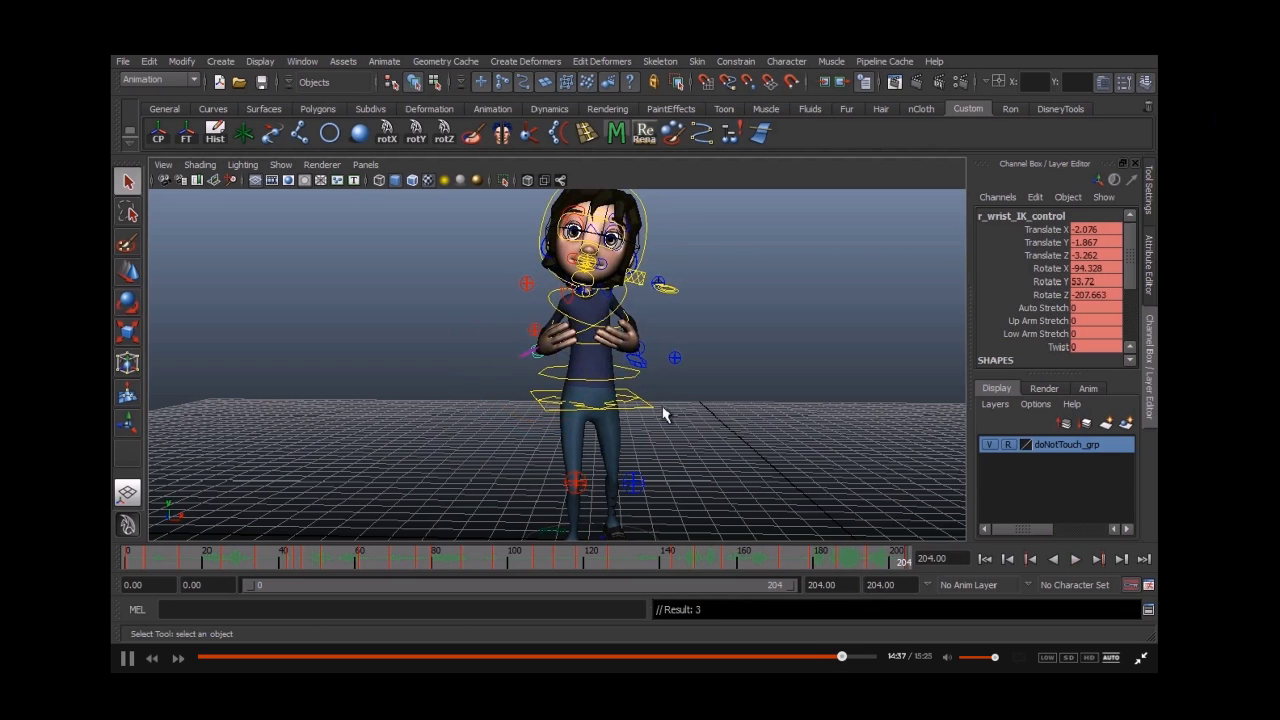
Step: Play the performance from frame 170, replay it from frame 45, and scrub around frame 90 to review the arm motion
{"action": "left_click", "coordinate": [808, 554]}
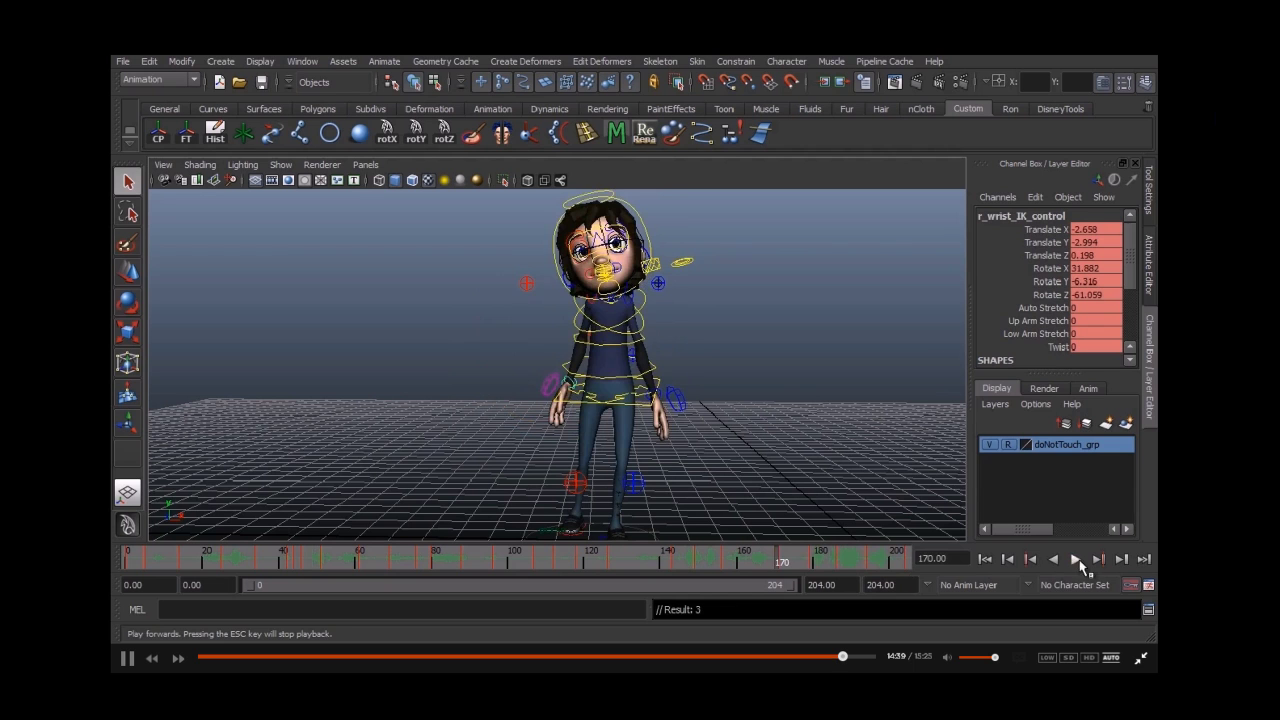
{"action": "left_click", "coordinate": [1075, 559]}
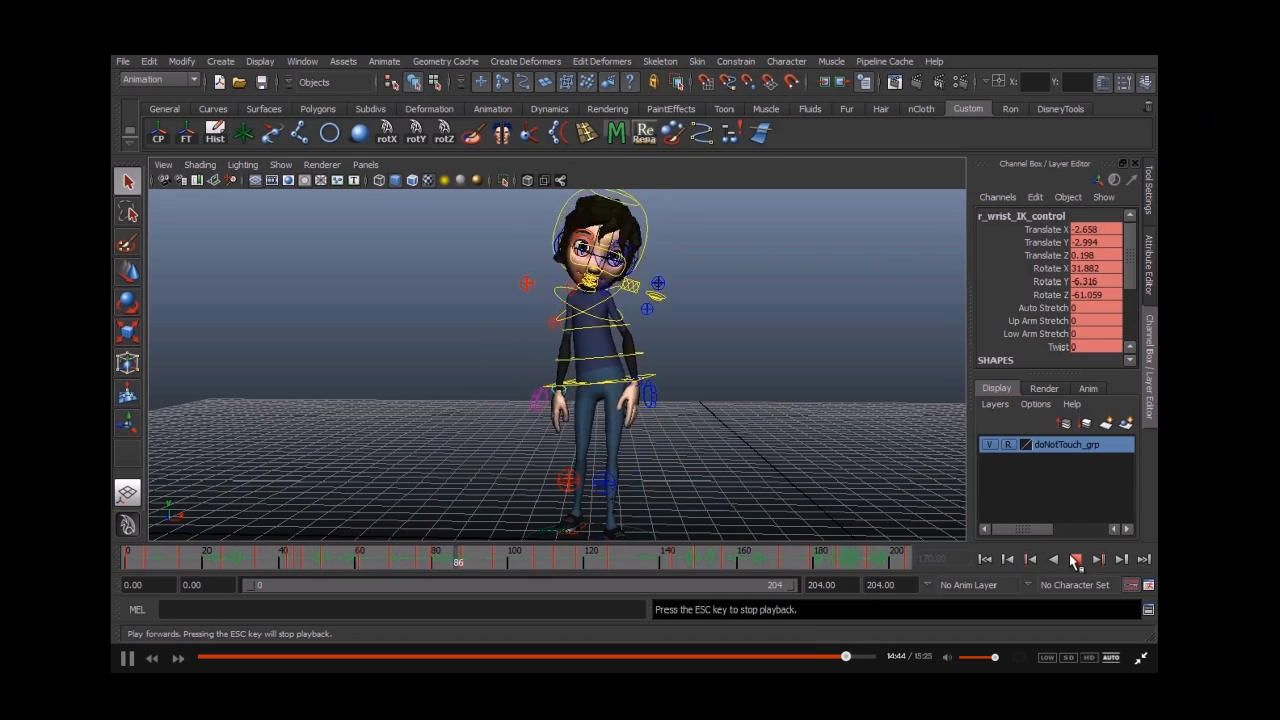
{"action": "left_click", "coordinate": [454, 563]}
{"action": "left_click_drag", "start_coordinate": [378, 568], "coordinate": [303, 568]}
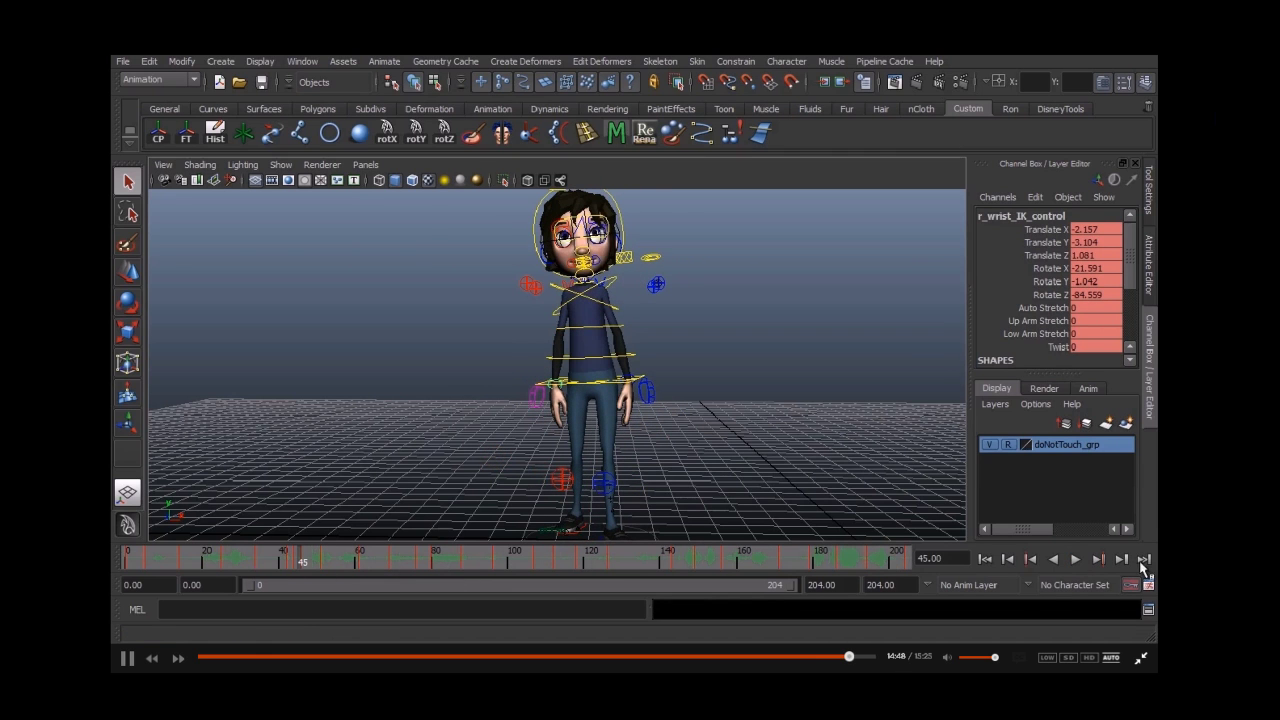
{"action": "left_click", "coordinate": [1078, 559]}
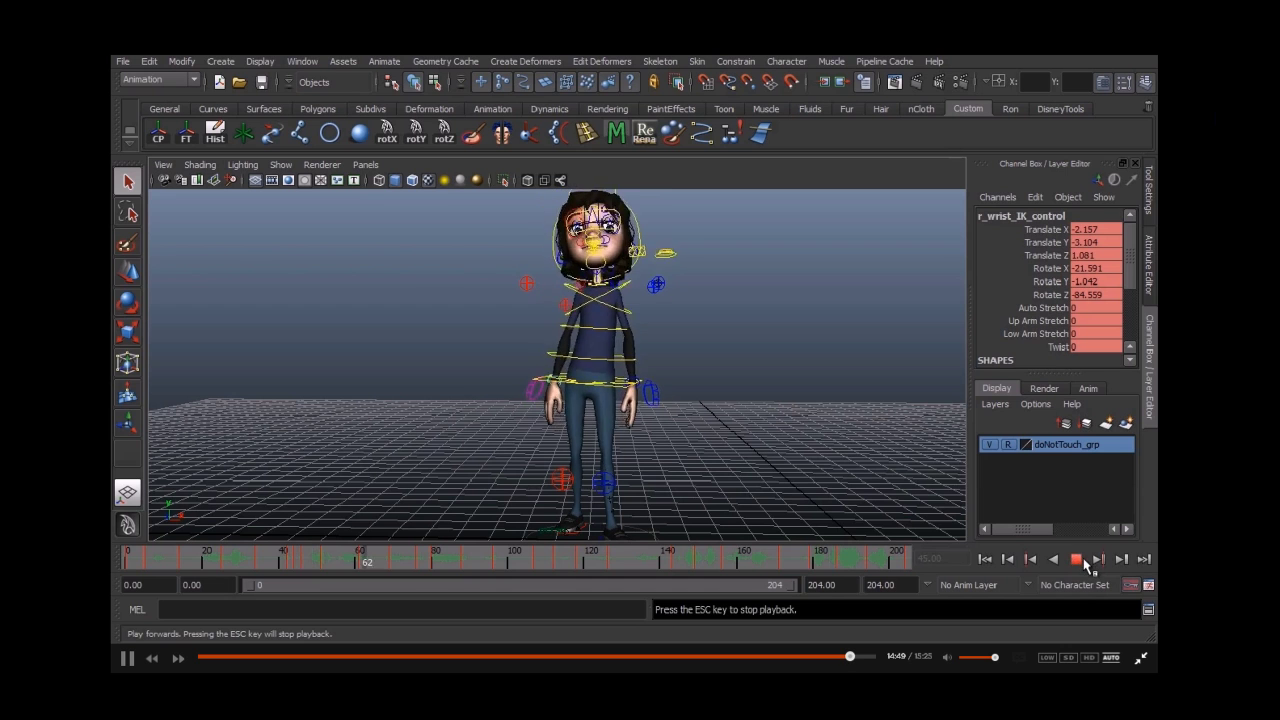
{"action": "left_click", "coordinate": [1078, 559]}
{"action": "mouse_move", "coordinate": [443, 563]}
{"action": "left_mouse_down"}
{"action": "mouse_move", "coordinate": [471, 563]}
{"action": "mouse_move", "coordinate": [472, 580]}
{"action": "left_mouse_up"}
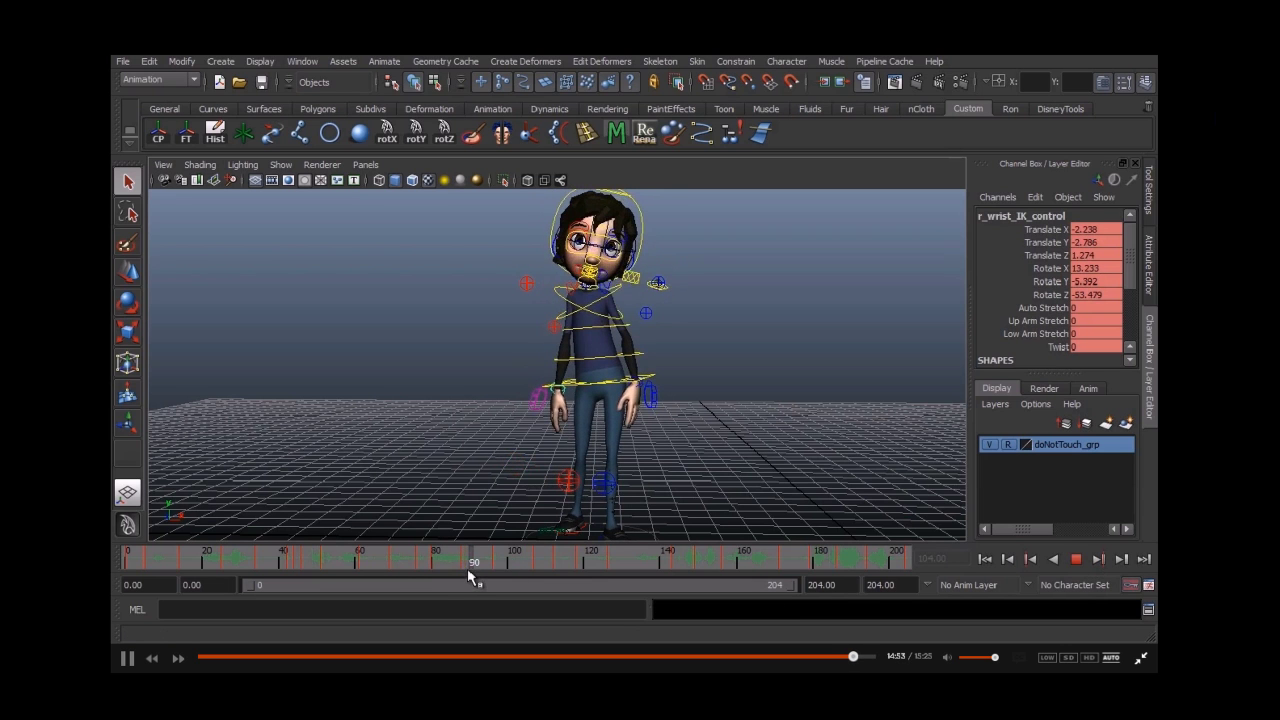
Step: Step frame by frame around frame 88 to examine the right wrist control's motion
{"action": "key", "text": "alt+comma"}
{"action": "key", "text": "alt+comma"}
{"action": "key", "text": "alt+comma"}
{"action": "key", "text": "alt+comma"}
{"action": "key", "text": "alt+comma"}
{"action": "key", "text": "alt+comma"}
{"action": "key", "text": "alt+period"}
{"action": "key", "text": "alt+period"}
{"action": "key", "text": "alt+period"}
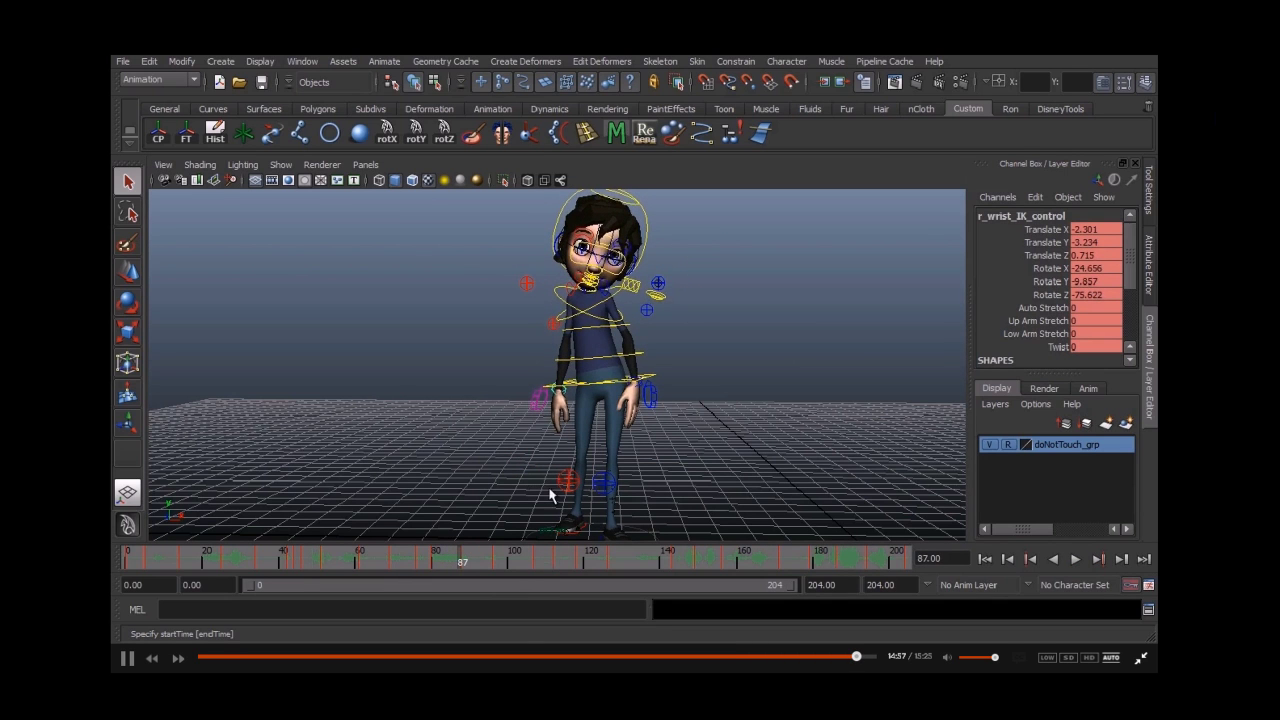
{"action": "key", "text": "alt+period"}
{"action": "key", "text": "w"}
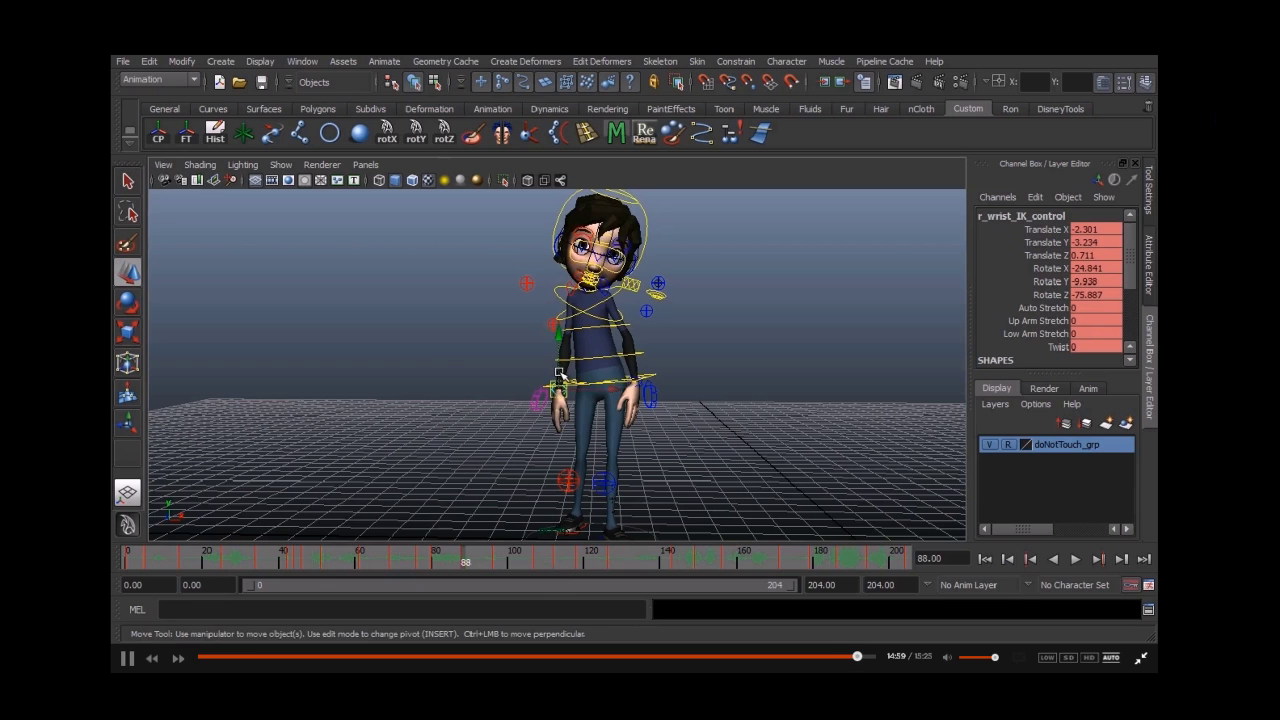
{"action": "left_click", "coordinate": [559, 374]}
Step: Replay the performance from about frame 63 and scrub back to frame 59 to check the overall right arm animation
{"action": "left_click", "coordinate": [369, 558]}
{"action": "left_click", "coordinate": [1076, 560]}
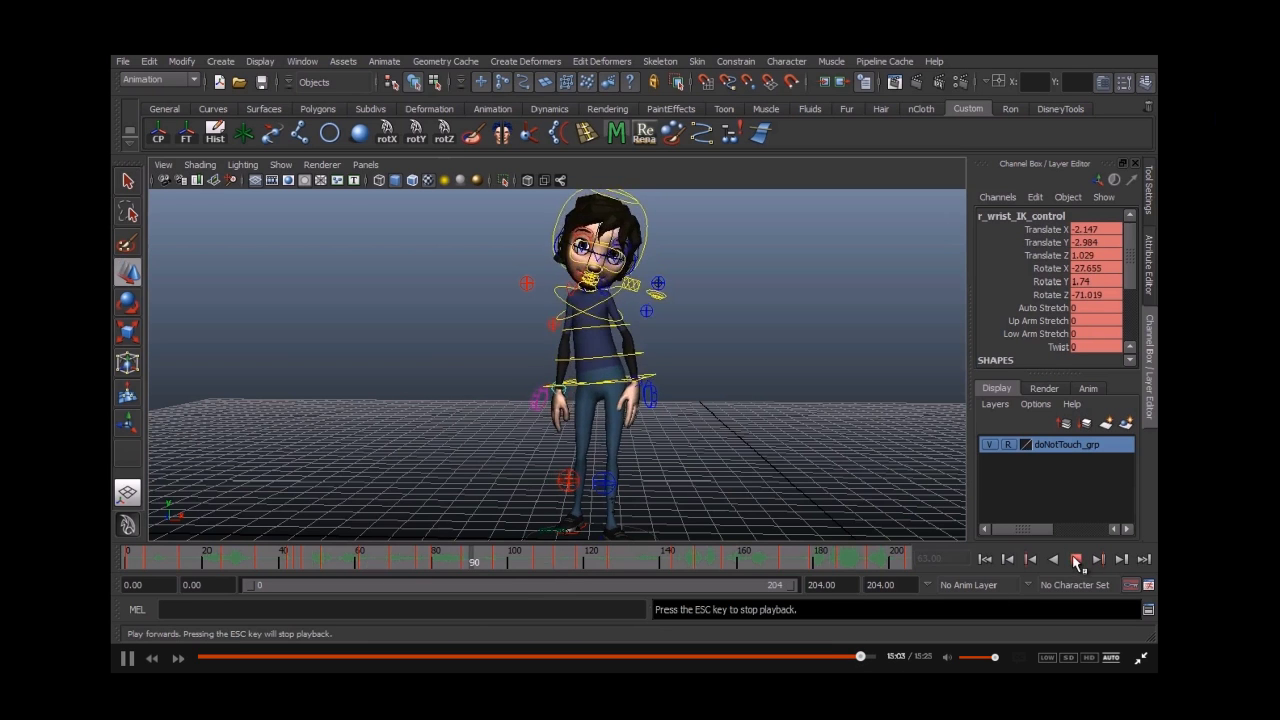
{"action": "key", "text": "Escape"}
{"action": "left_click_drag", "start_coordinate": [507, 570], "coordinate": [355, 560]}
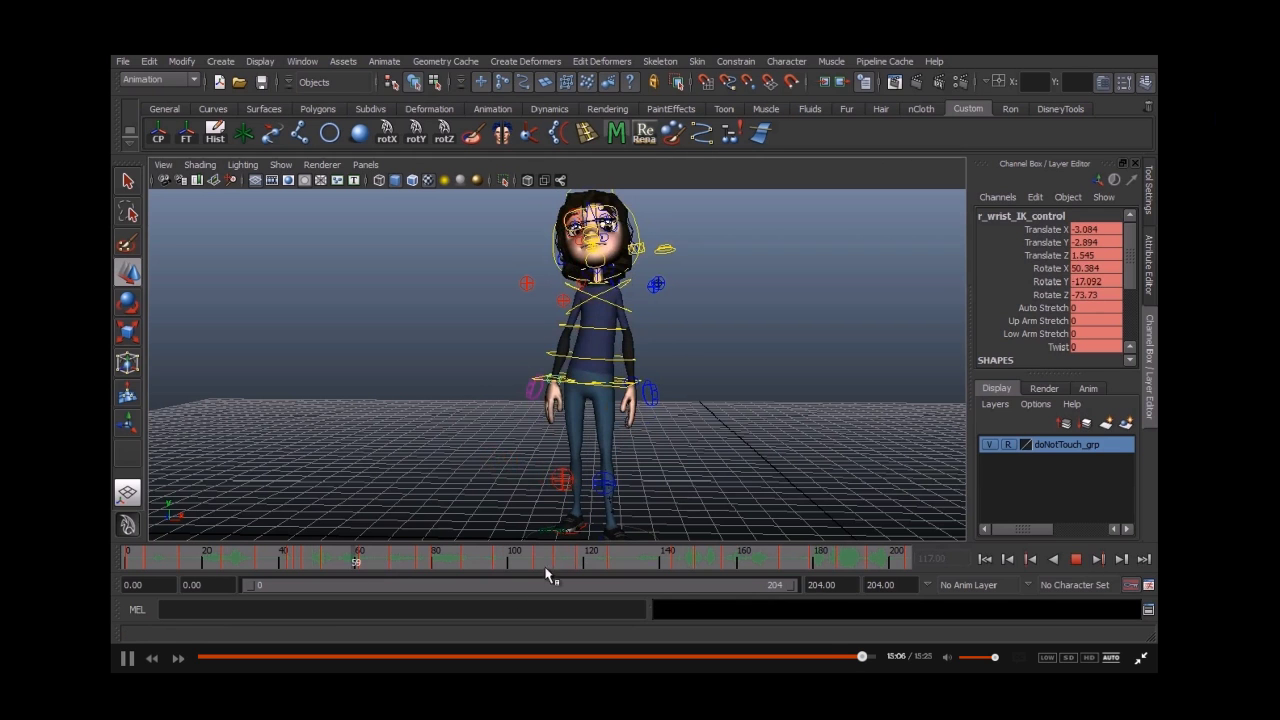
{"action": "left_click", "coordinate": [1076, 560]}
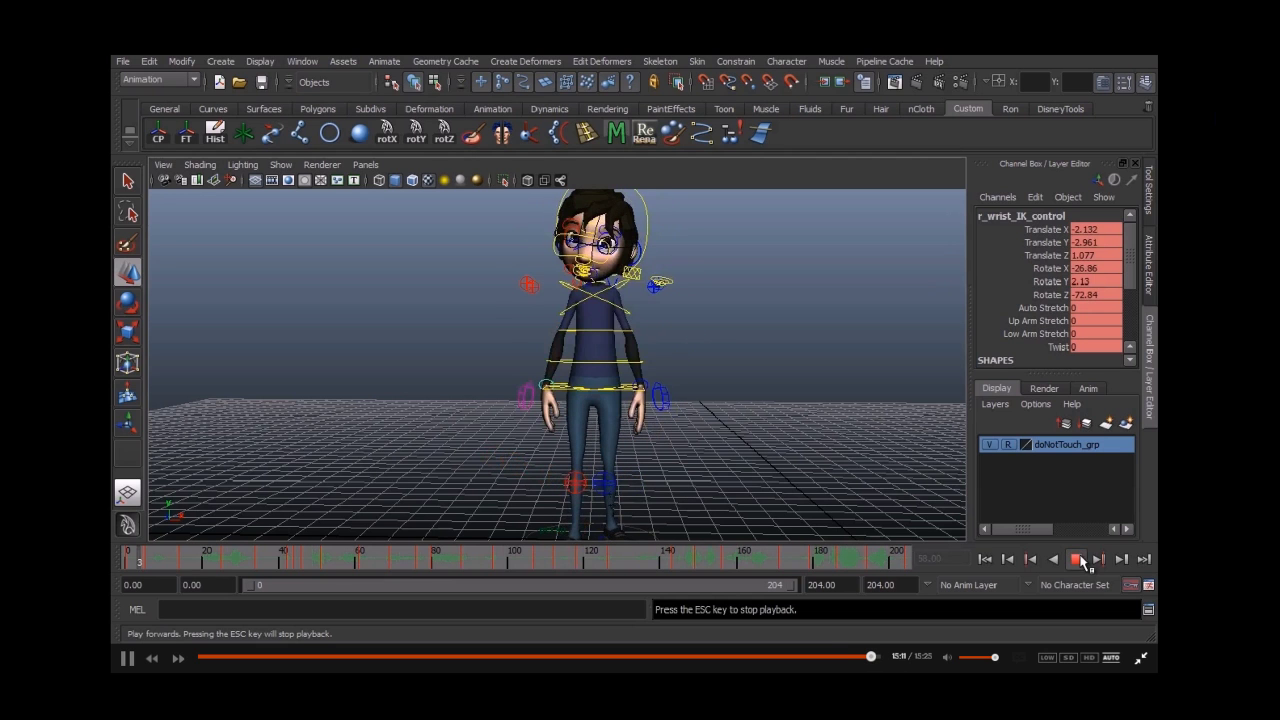
{"action": "left_click", "coordinate": [1076, 560]}
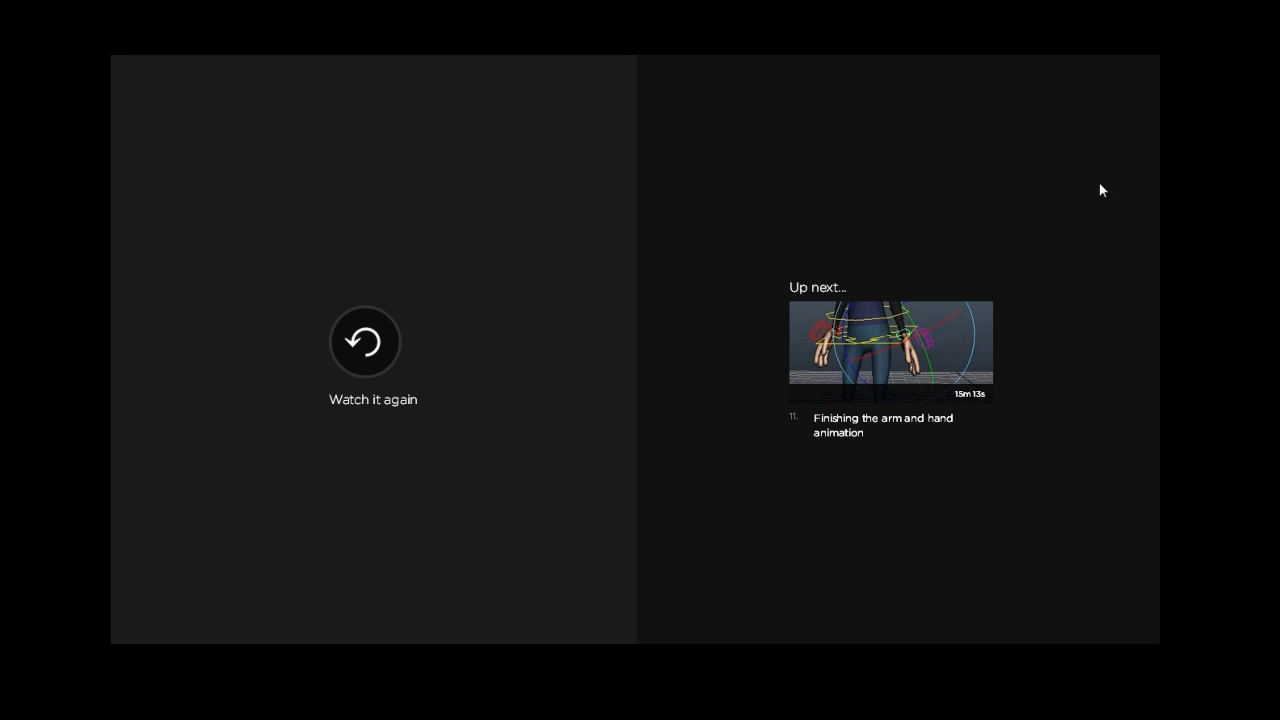
{"action": "left_click", "coordinate": [893, 352]}
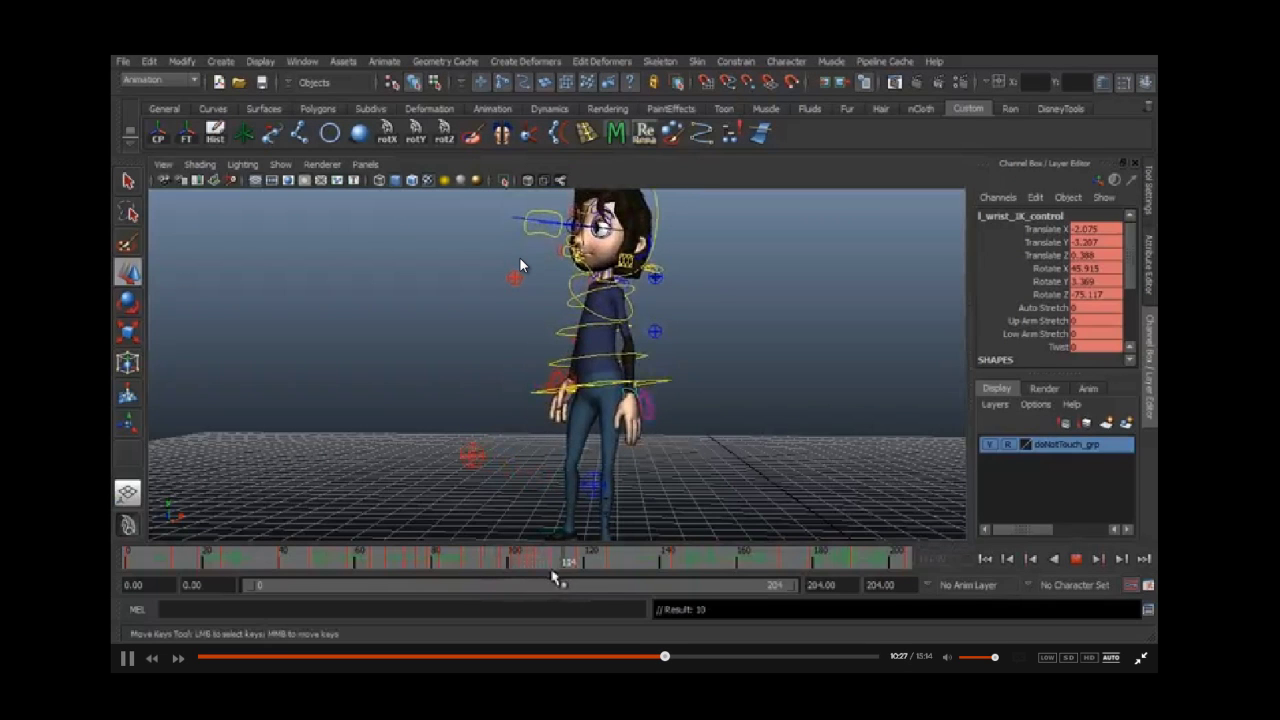
{"action": "mouse_move", "coordinate": [172, 5]}
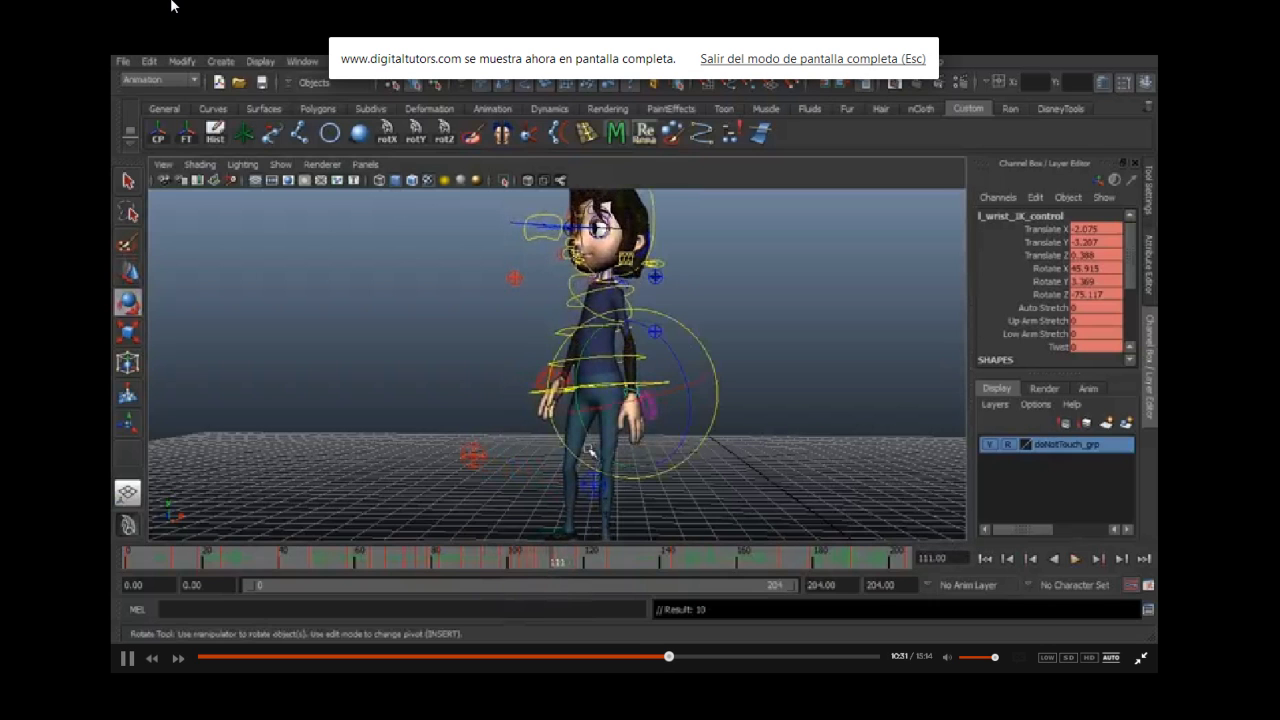